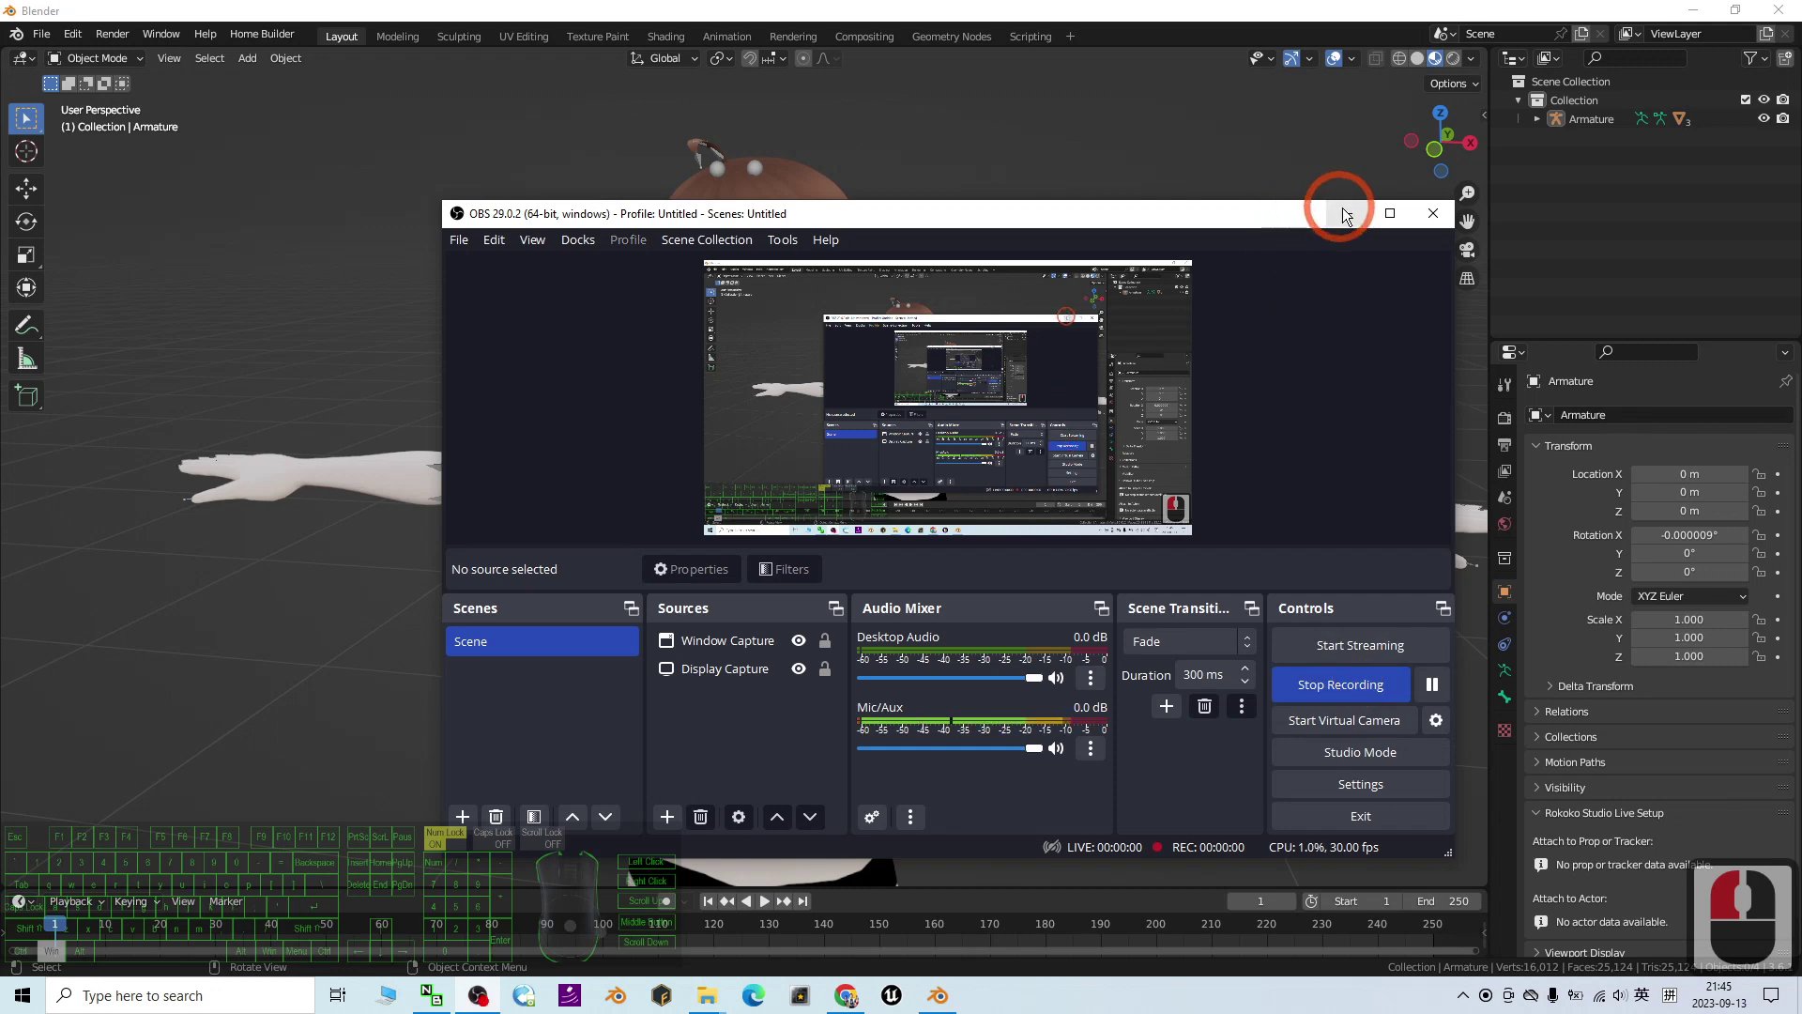
Step: Minimize OBS, glance at the Webcam Motion Capture site, then bring the T-posed character back in Blender
{"action": "left_click", "coordinate": [1344, 213]}
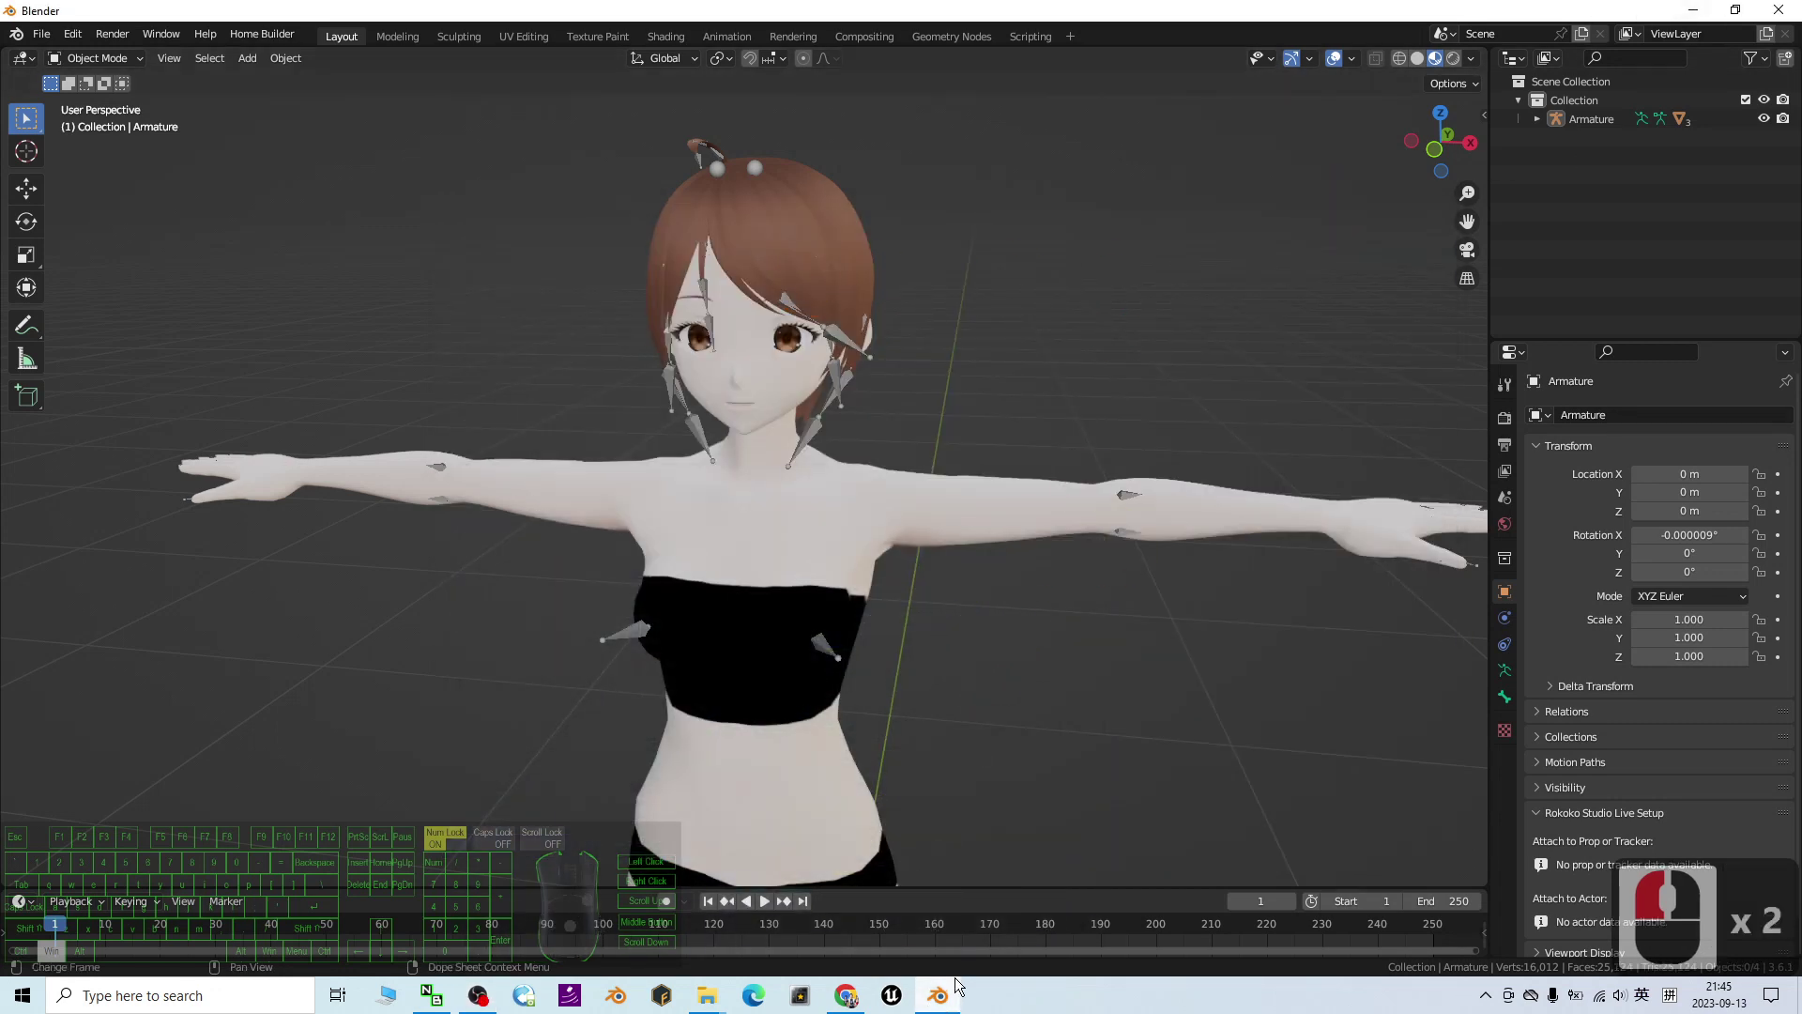
{"action": "left_click", "coordinate": [859, 993]}
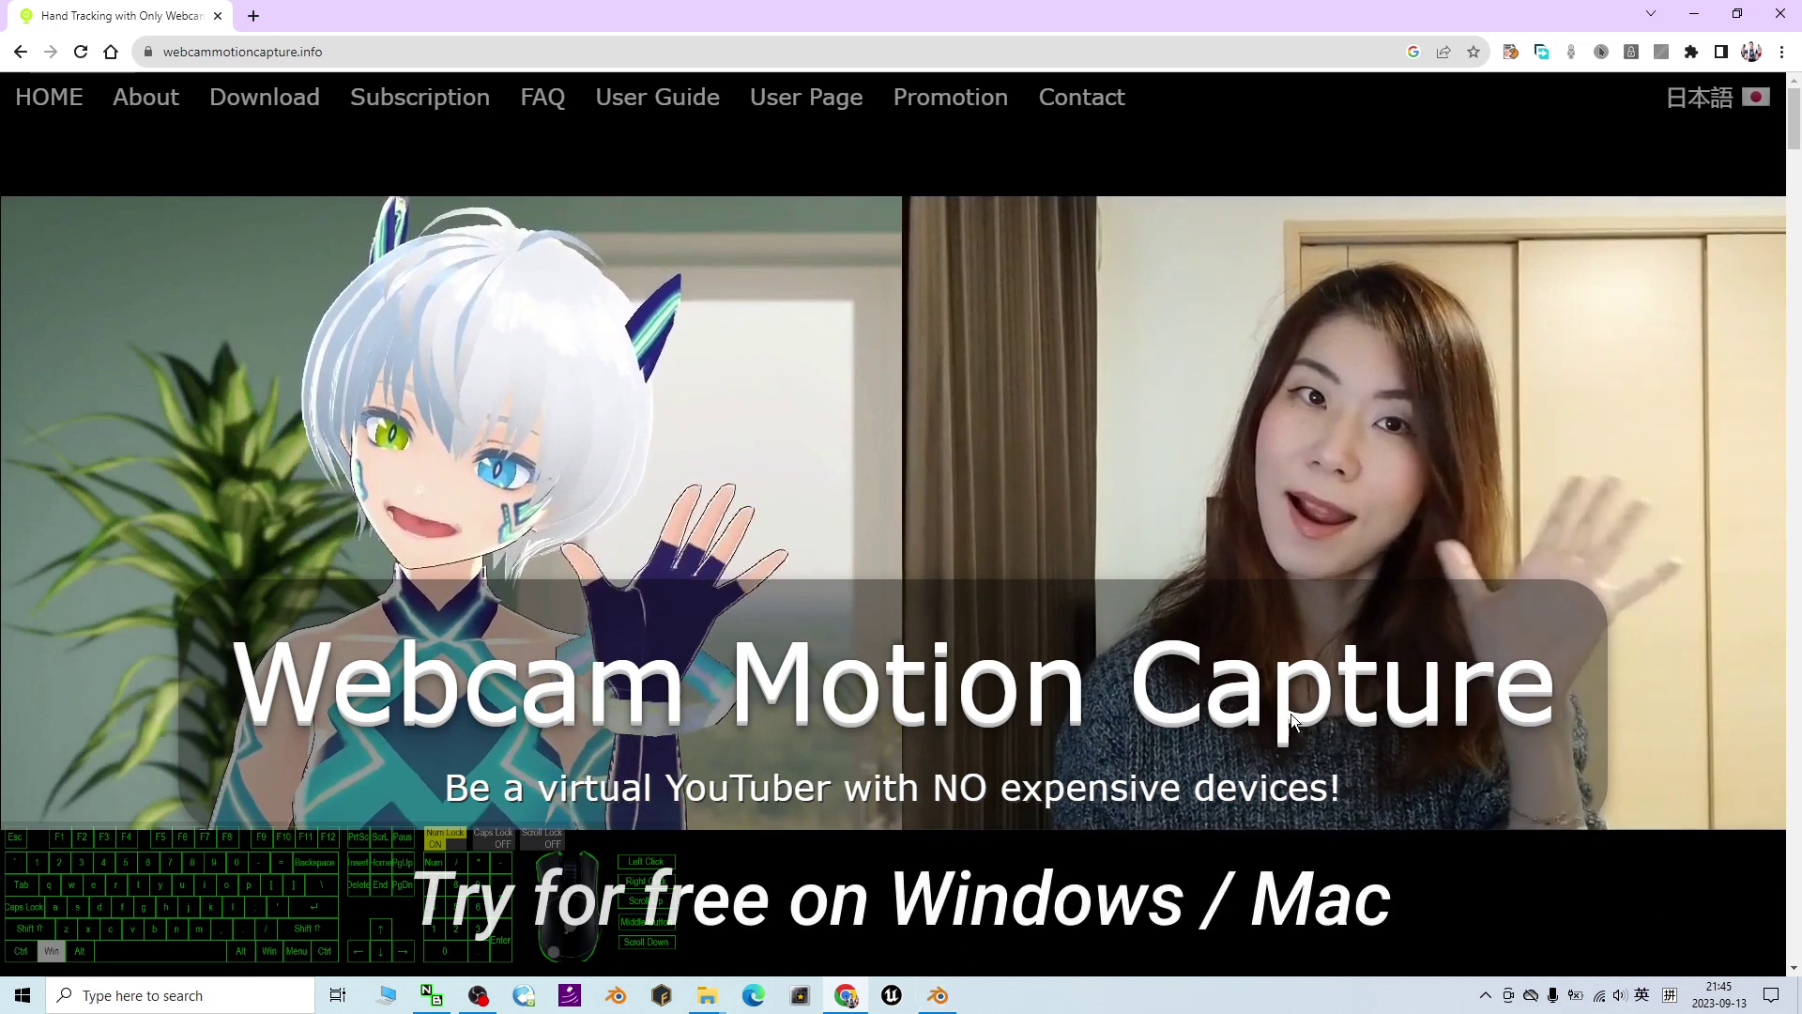
{"action": "left_click", "coordinate": [937, 995]}
{"action": "left_click", "coordinate": [1072, 517]}
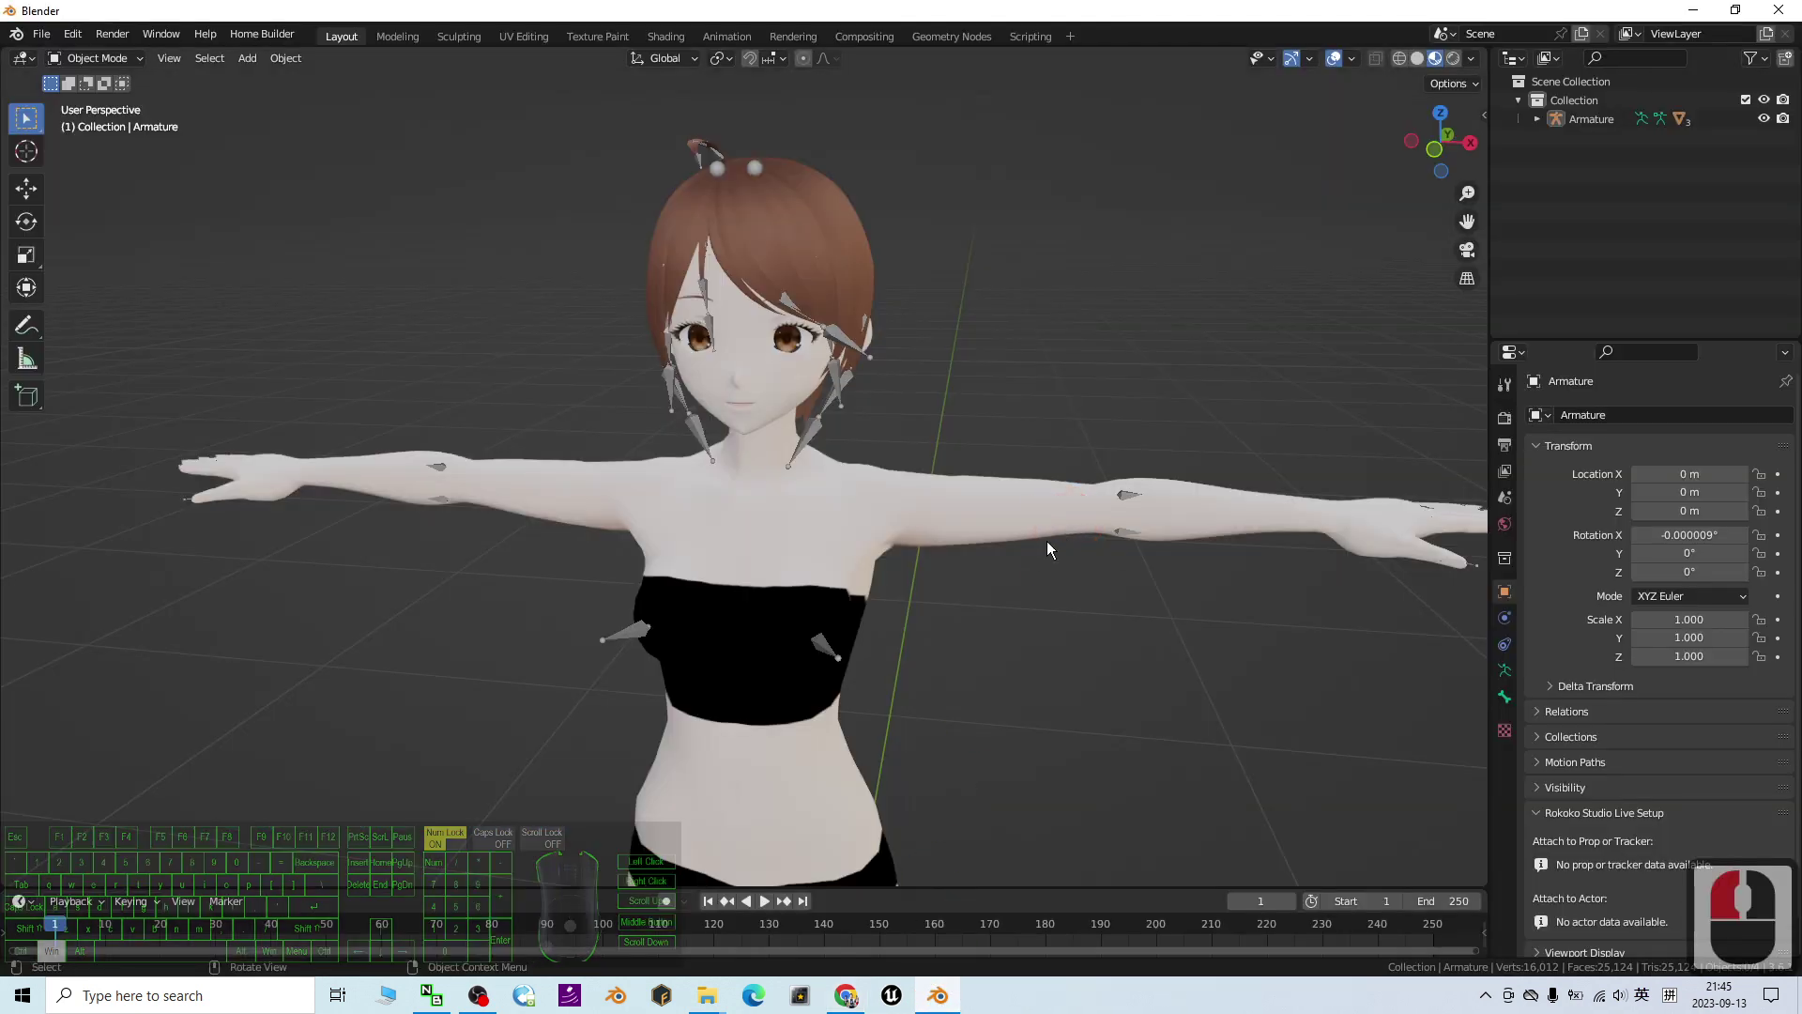
{"action": "scroll", "coordinate": [993, 554], "scroll_direction": "down", "scroll_amount": 3}
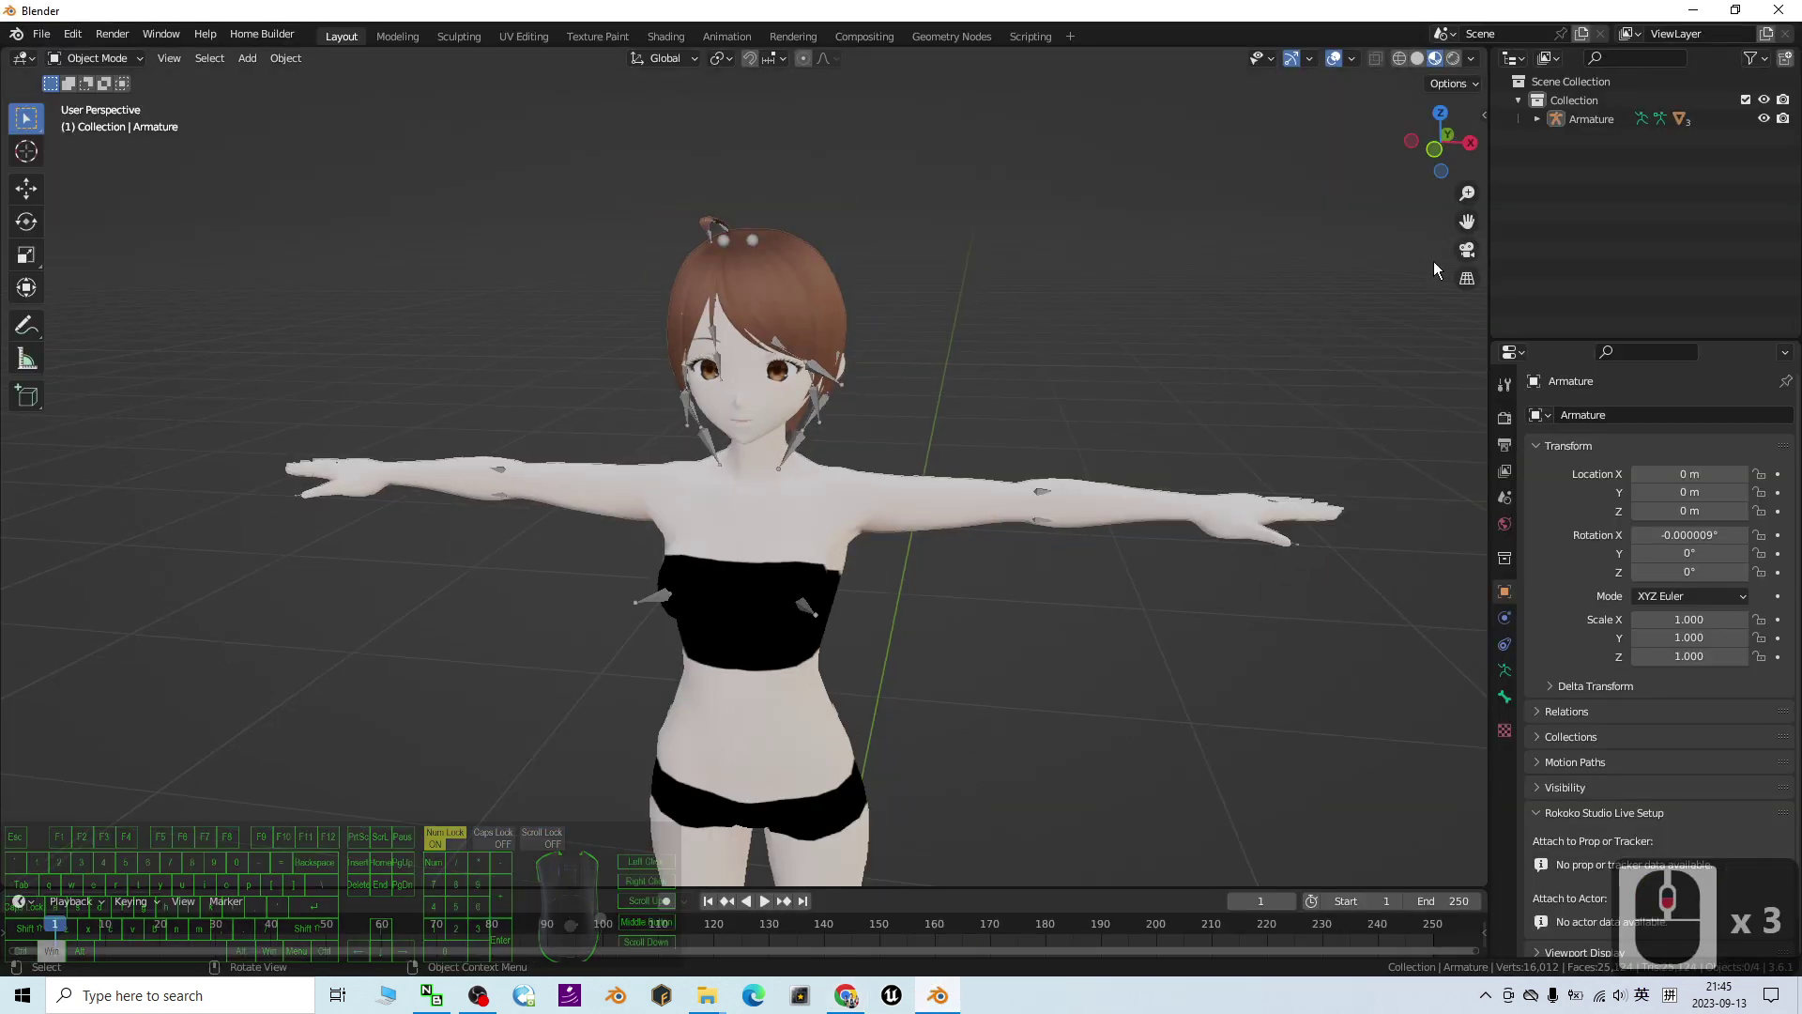
{"action": "scroll", "coordinate": [1267, 359], "scroll_direction": "up", "scroll_amount": 4}
Step: Minimize Blender and scroll through the Webcam Motion Capture site
{"action": "left_click", "coordinate": [1694, 12]}
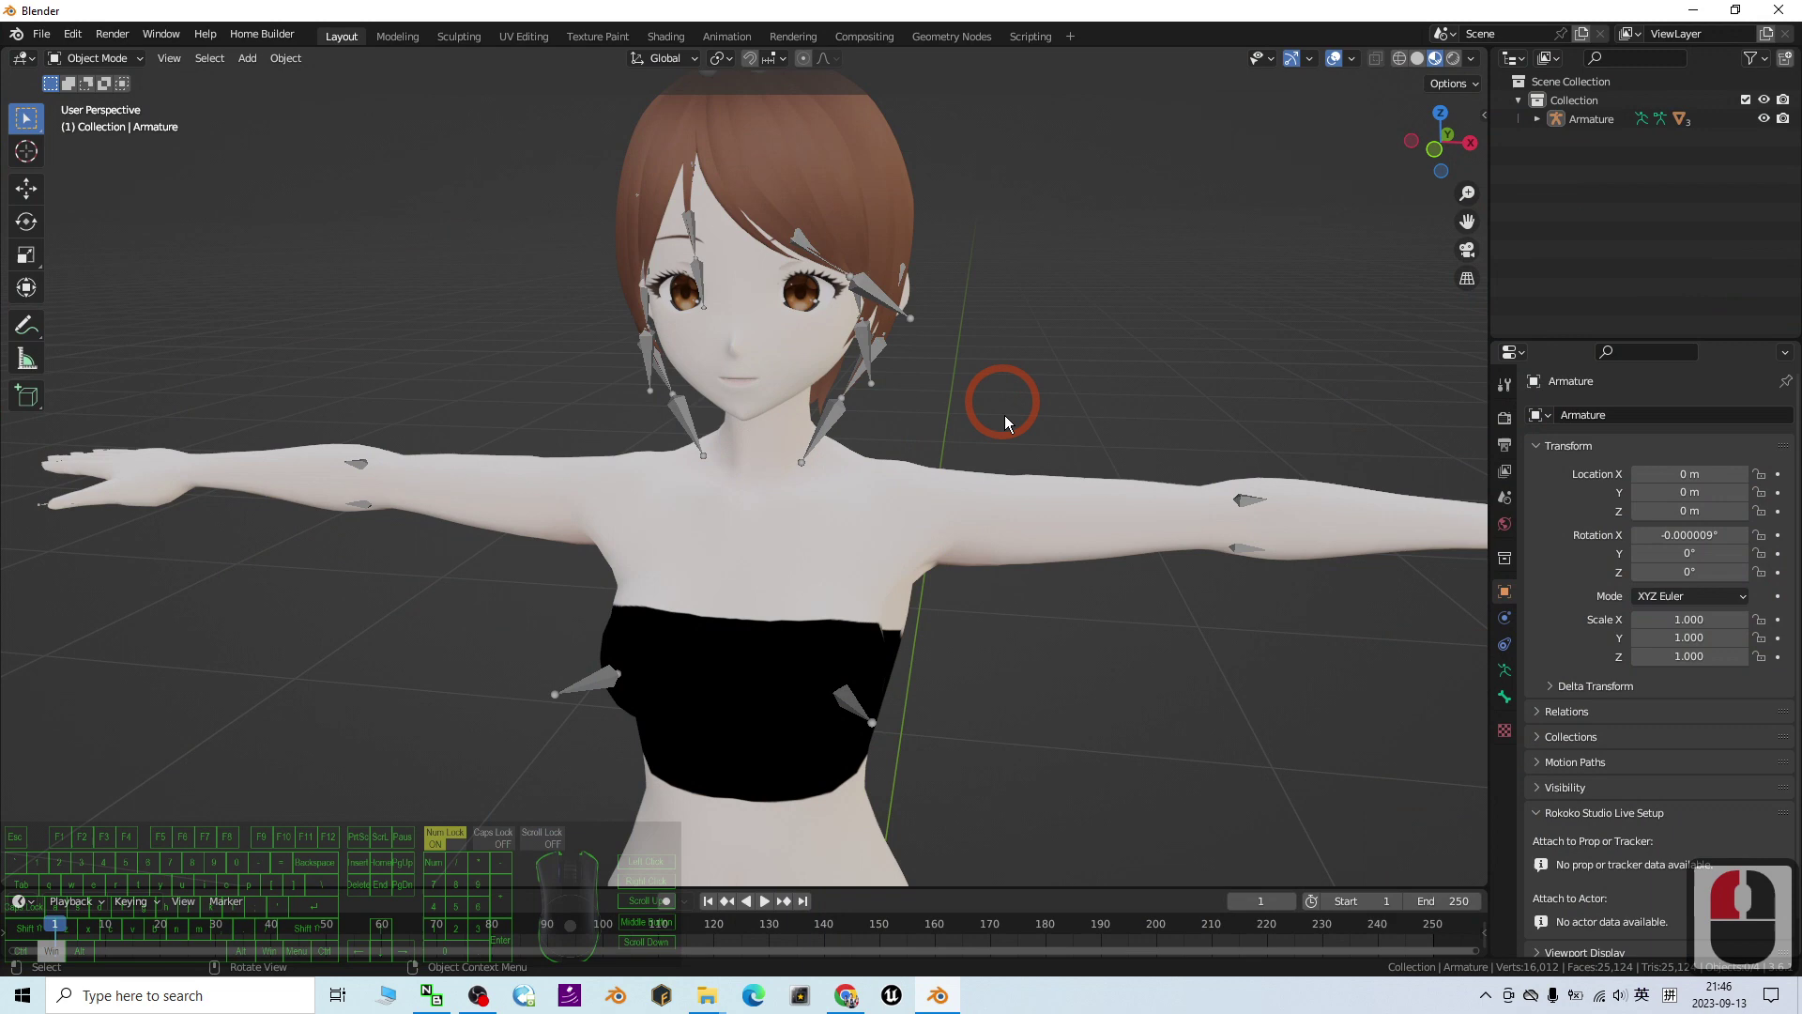
{"action": "scroll", "coordinate": [958, 537], "scroll_direction": "down", "scroll_amount": 4}
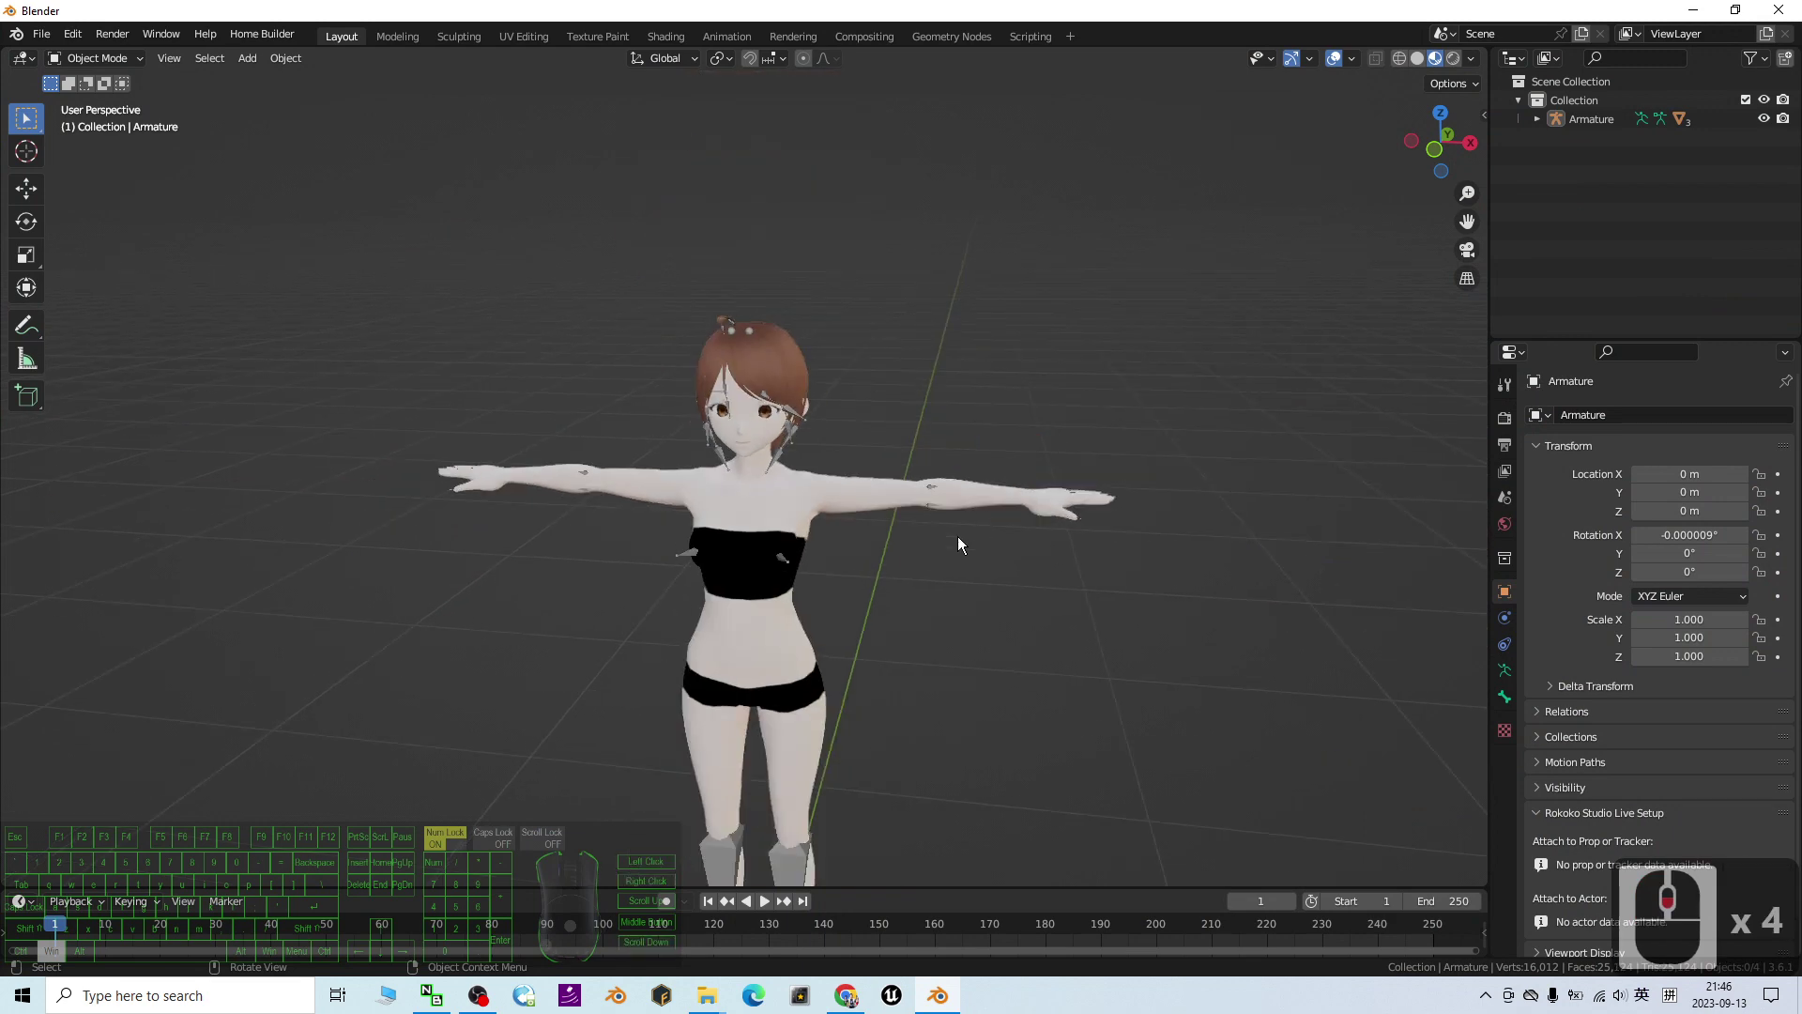
{"action": "scroll", "coordinate": [967, 532], "scroll_direction": "up", "scroll_amount": 3}
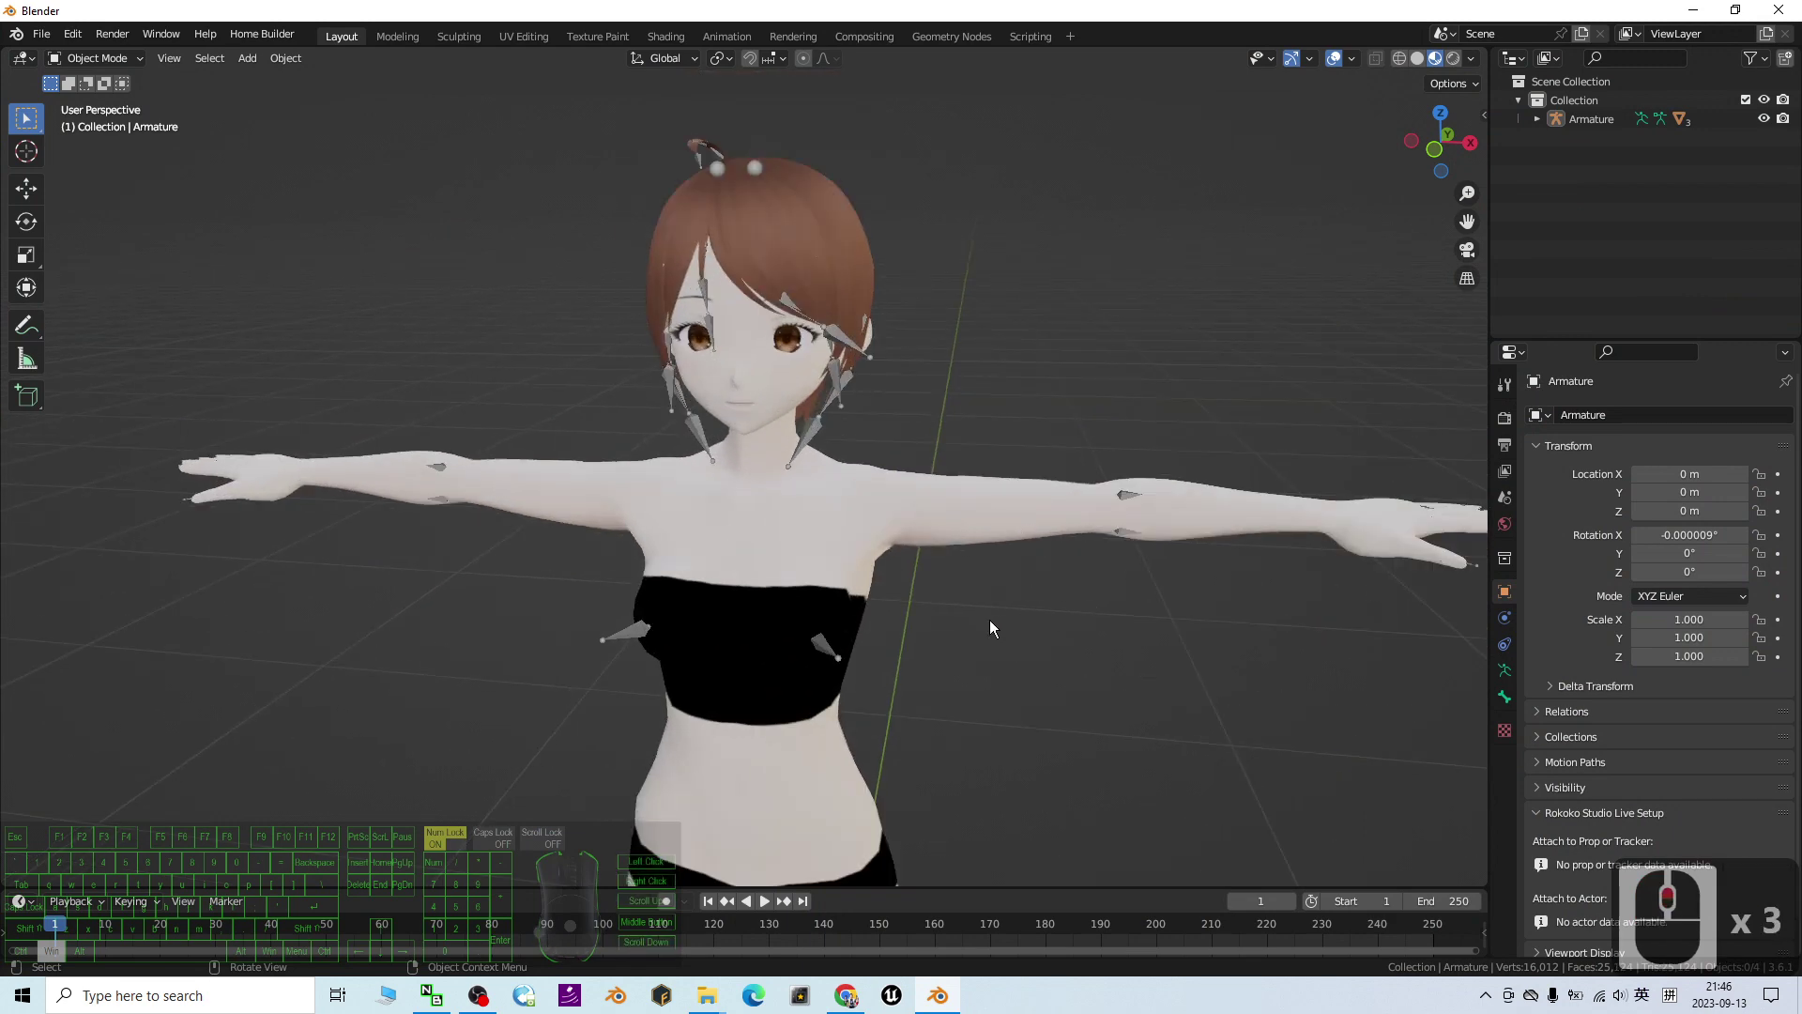
{"action": "scroll", "coordinate": [989, 445], "scroll_direction": "up", "scroll_amount": 2}
Step: Select the Face mesh, show its Shape Keys in Object Data properties, then minimize Blender
{"action": "scroll", "coordinate": [824, 521], "scroll_direction": "down", "scroll_amount": 2}
{"action": "left_click", "coordinate": [998, 507]}
{"action": "middle_click_drag", "start_coordinate": [932, 641], "coordinate": [1080, 545]}
{"action": "left_click", "coordinate": [1117, 515]}
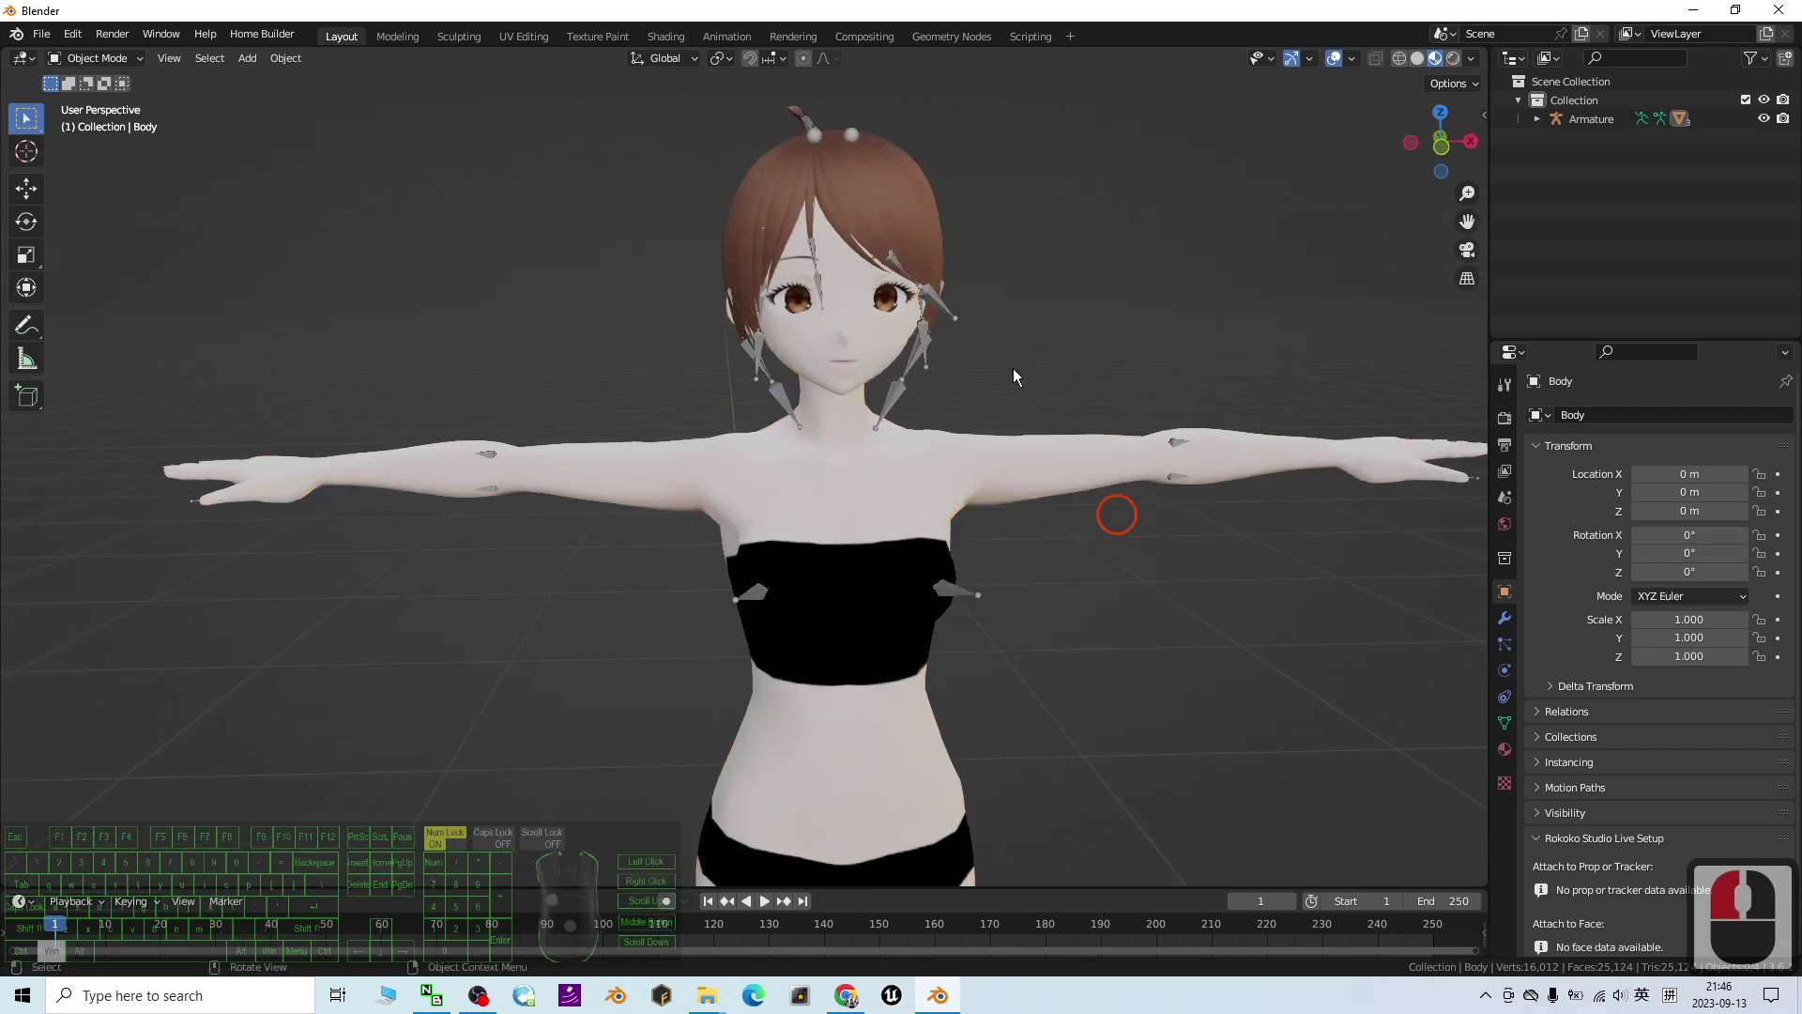
{"action": "double_click", "coordinate": [845, 357]}
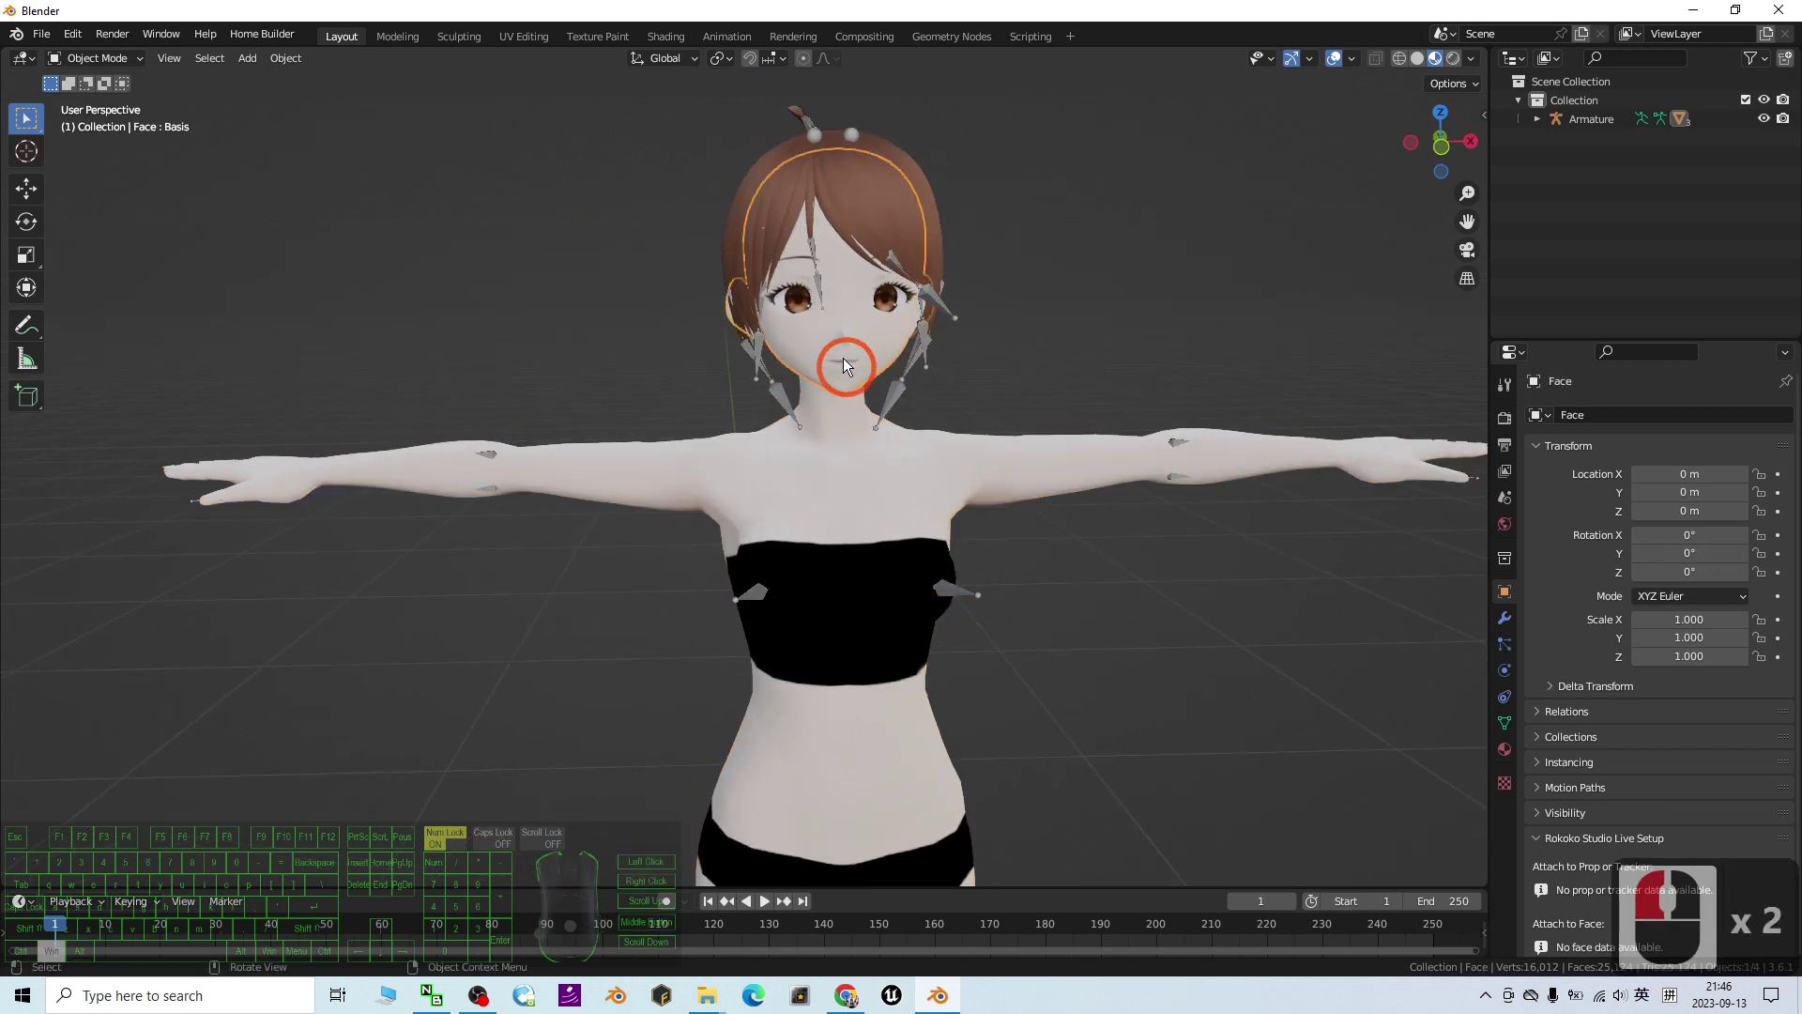
{"action": "left_click", "coordinate": [1506, 724]}
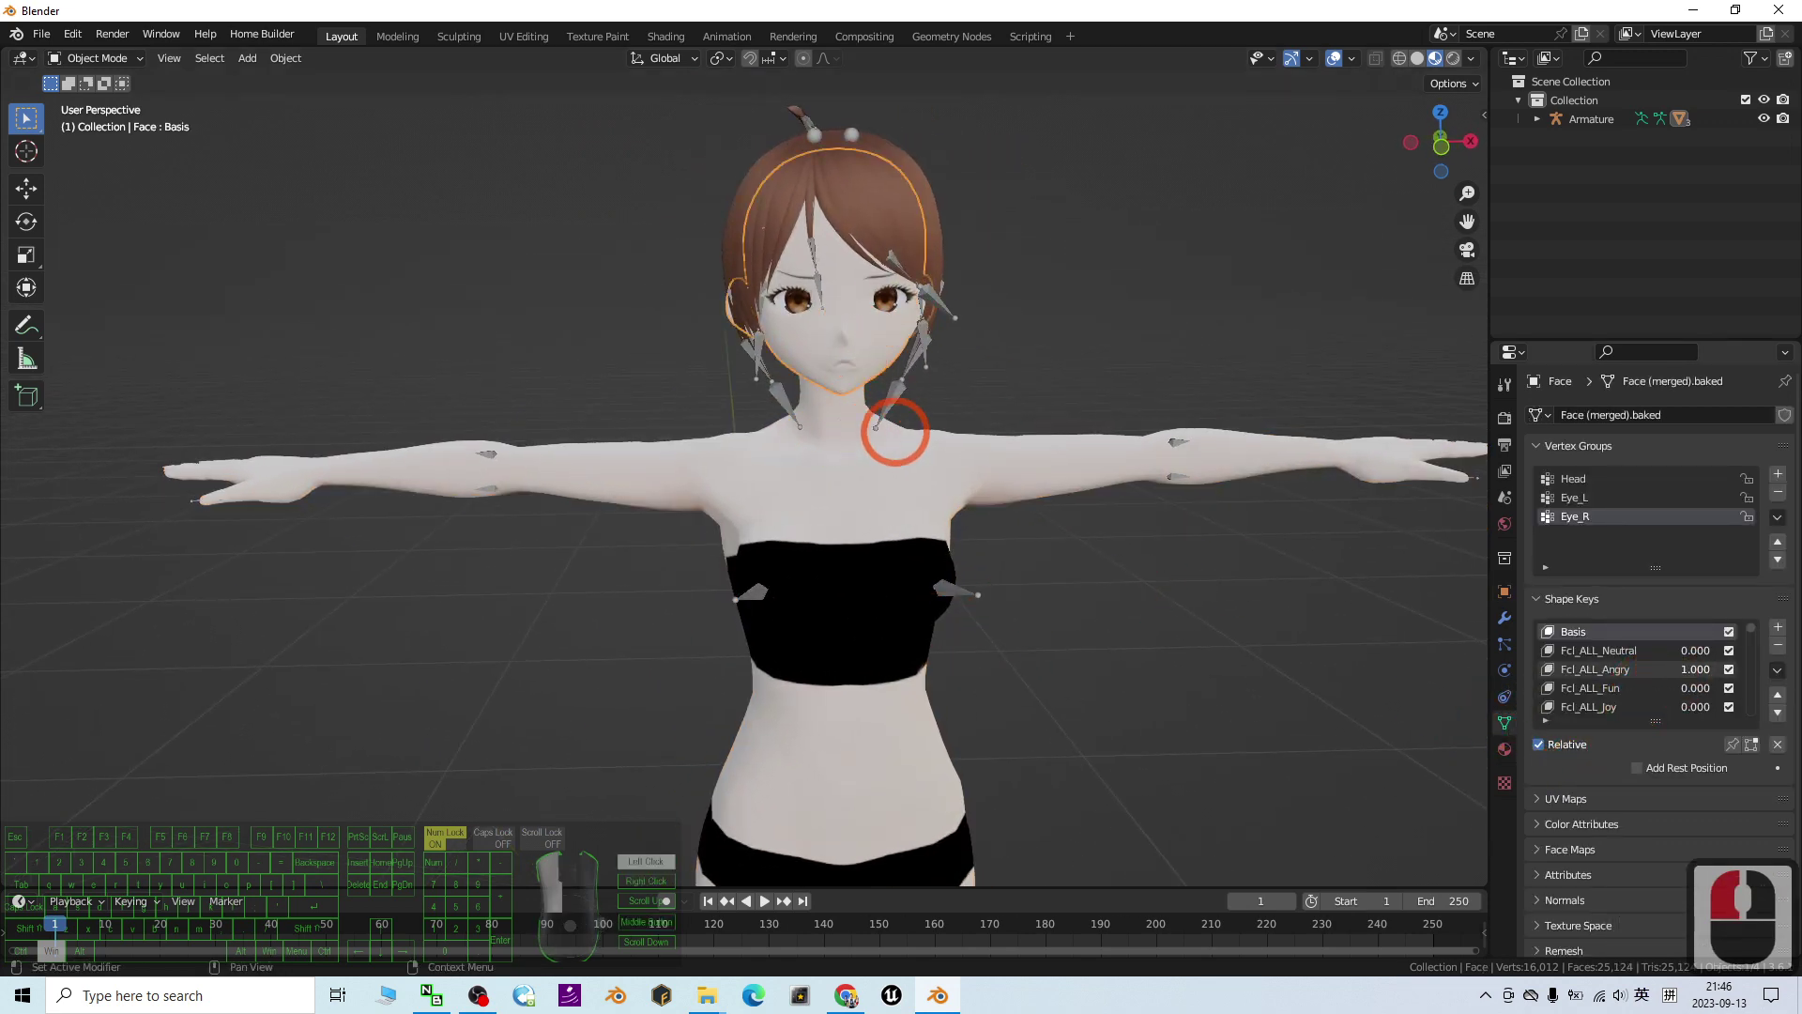
{"action": "scroll", "coordinate": [926, 579], "scroll_direction": "up", "scroll_amount": 2}
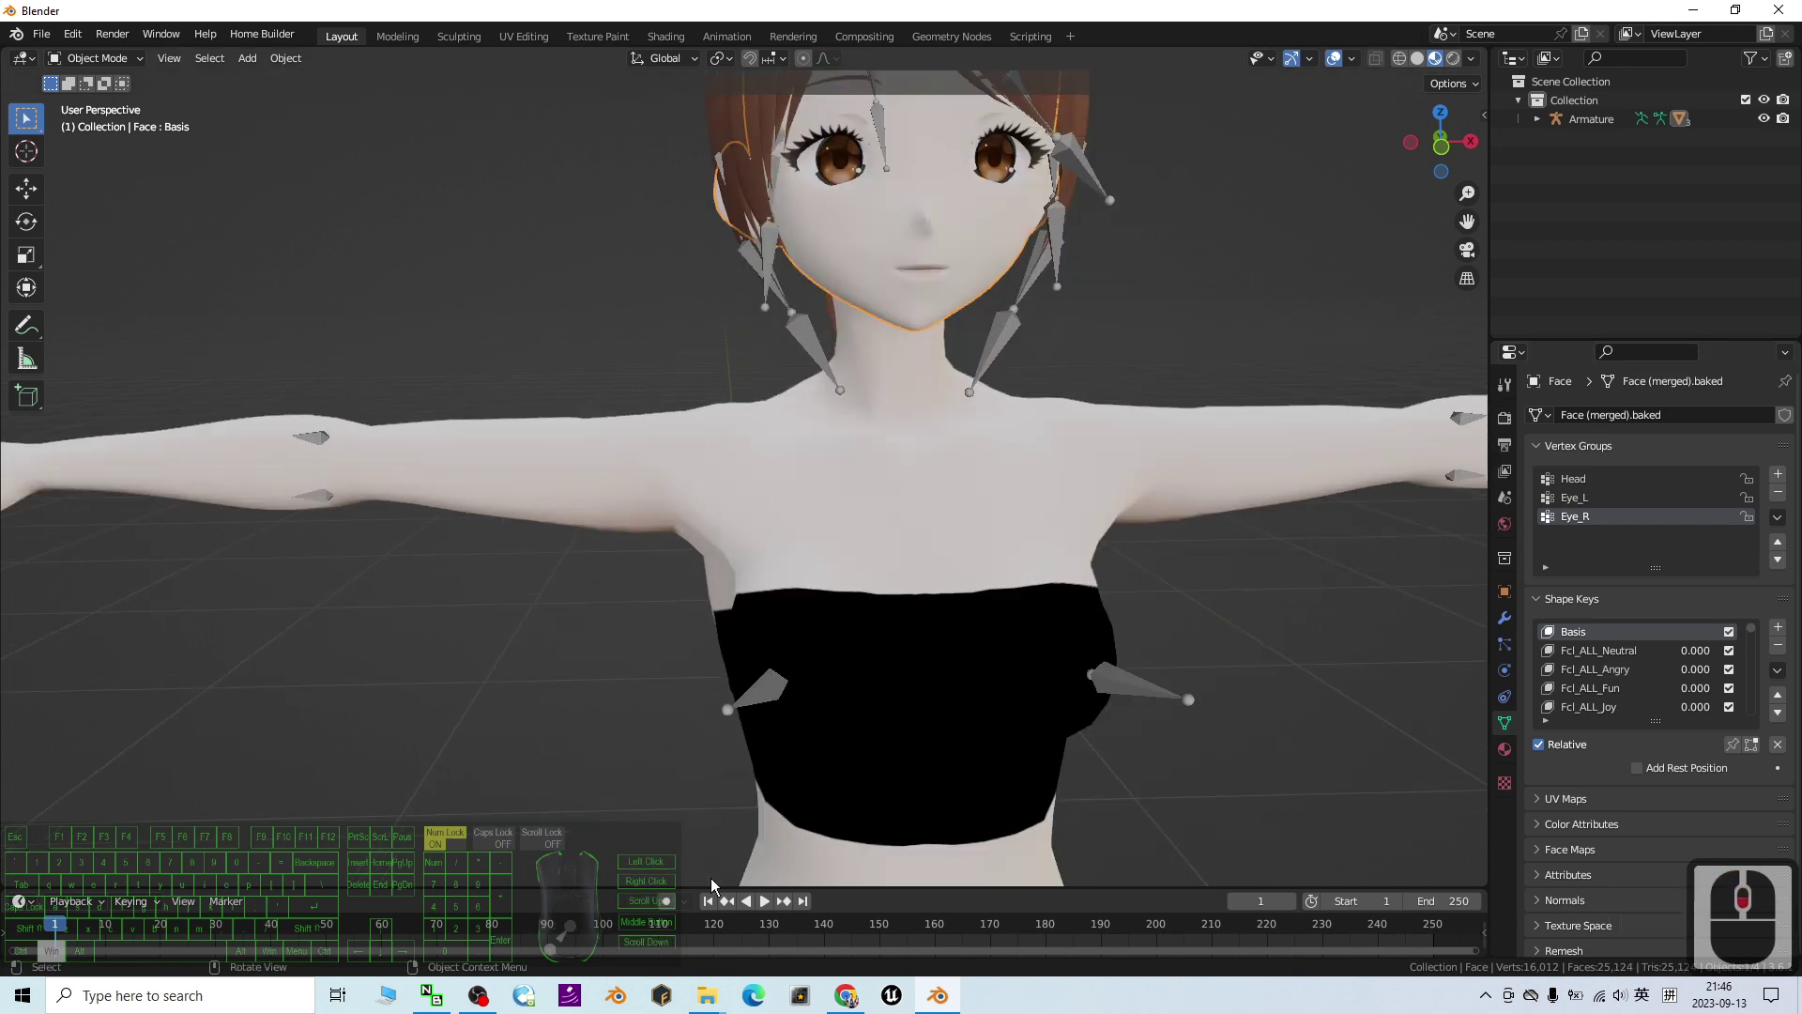
{"action": "left_click", "coordinate": [934, 999]}
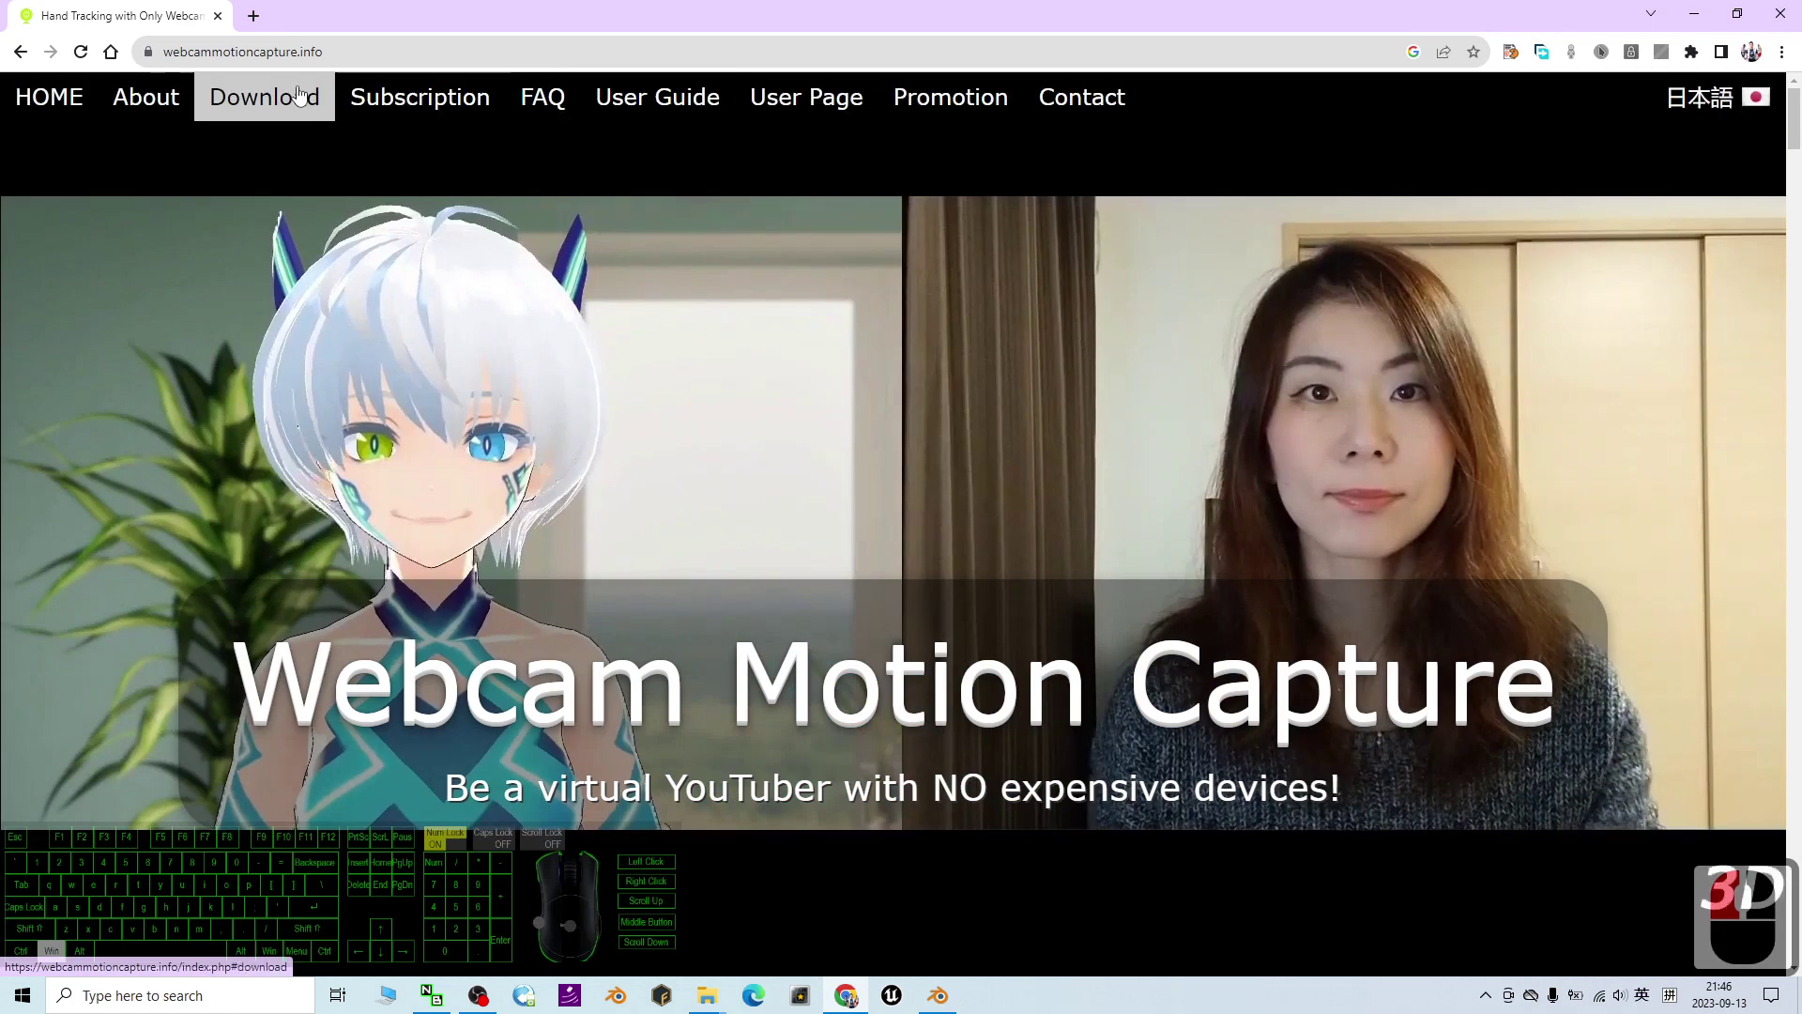
Step: Go to the site's Download section with Windows and MacOS options, then minimize Chrome
{"action": "left_click", "coordinate": [168, 62]}
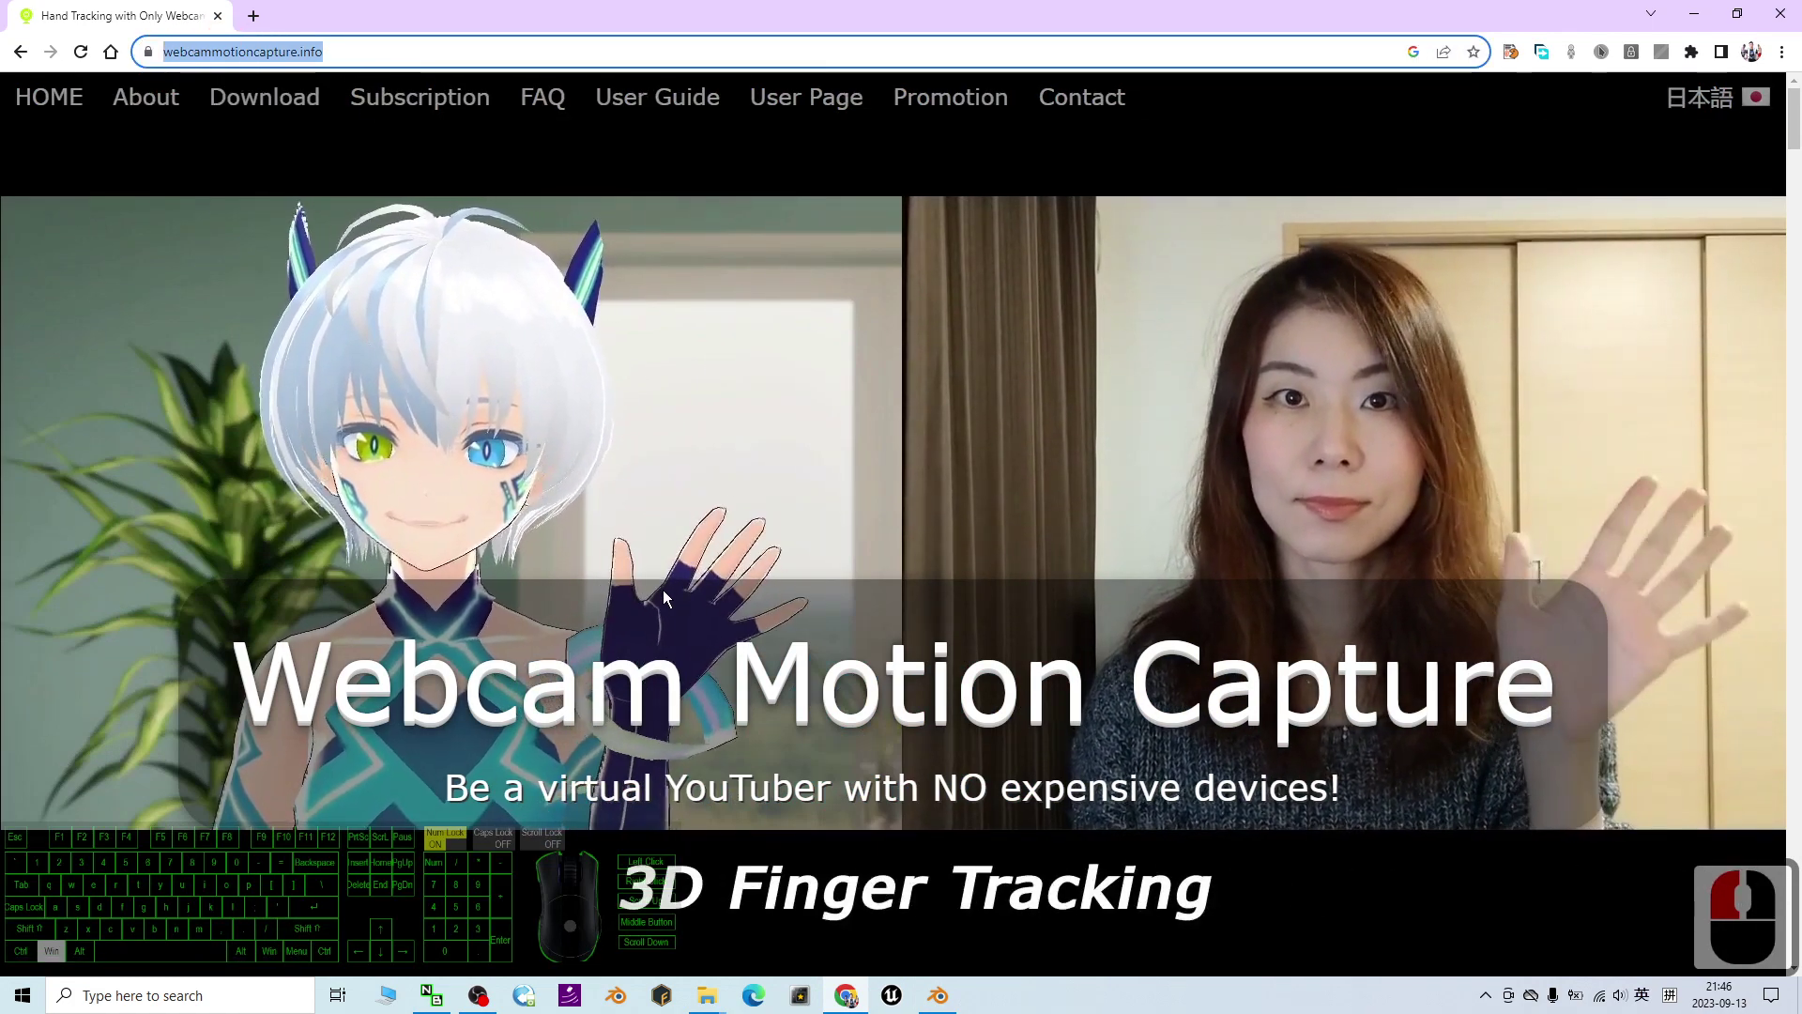
{"action": "left_click", "coordinate": [262, 113]}
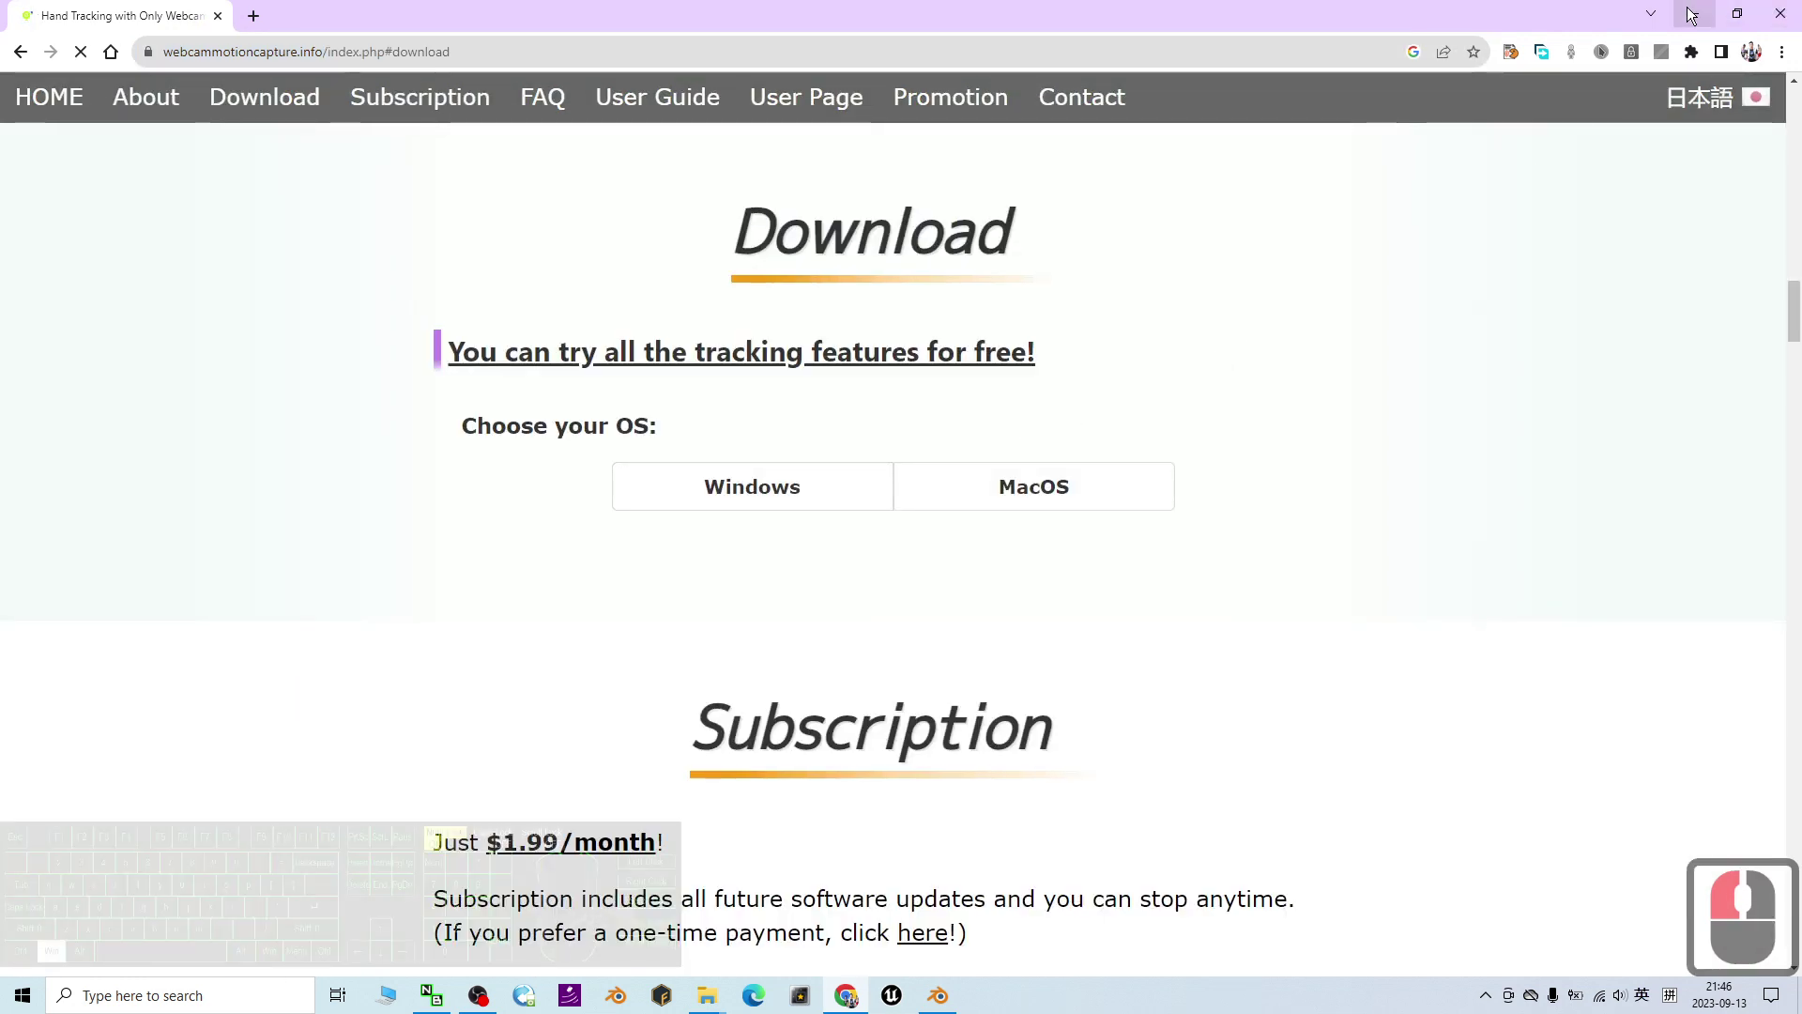
{"action": "left_click", "coordinate": [1691, 14]}
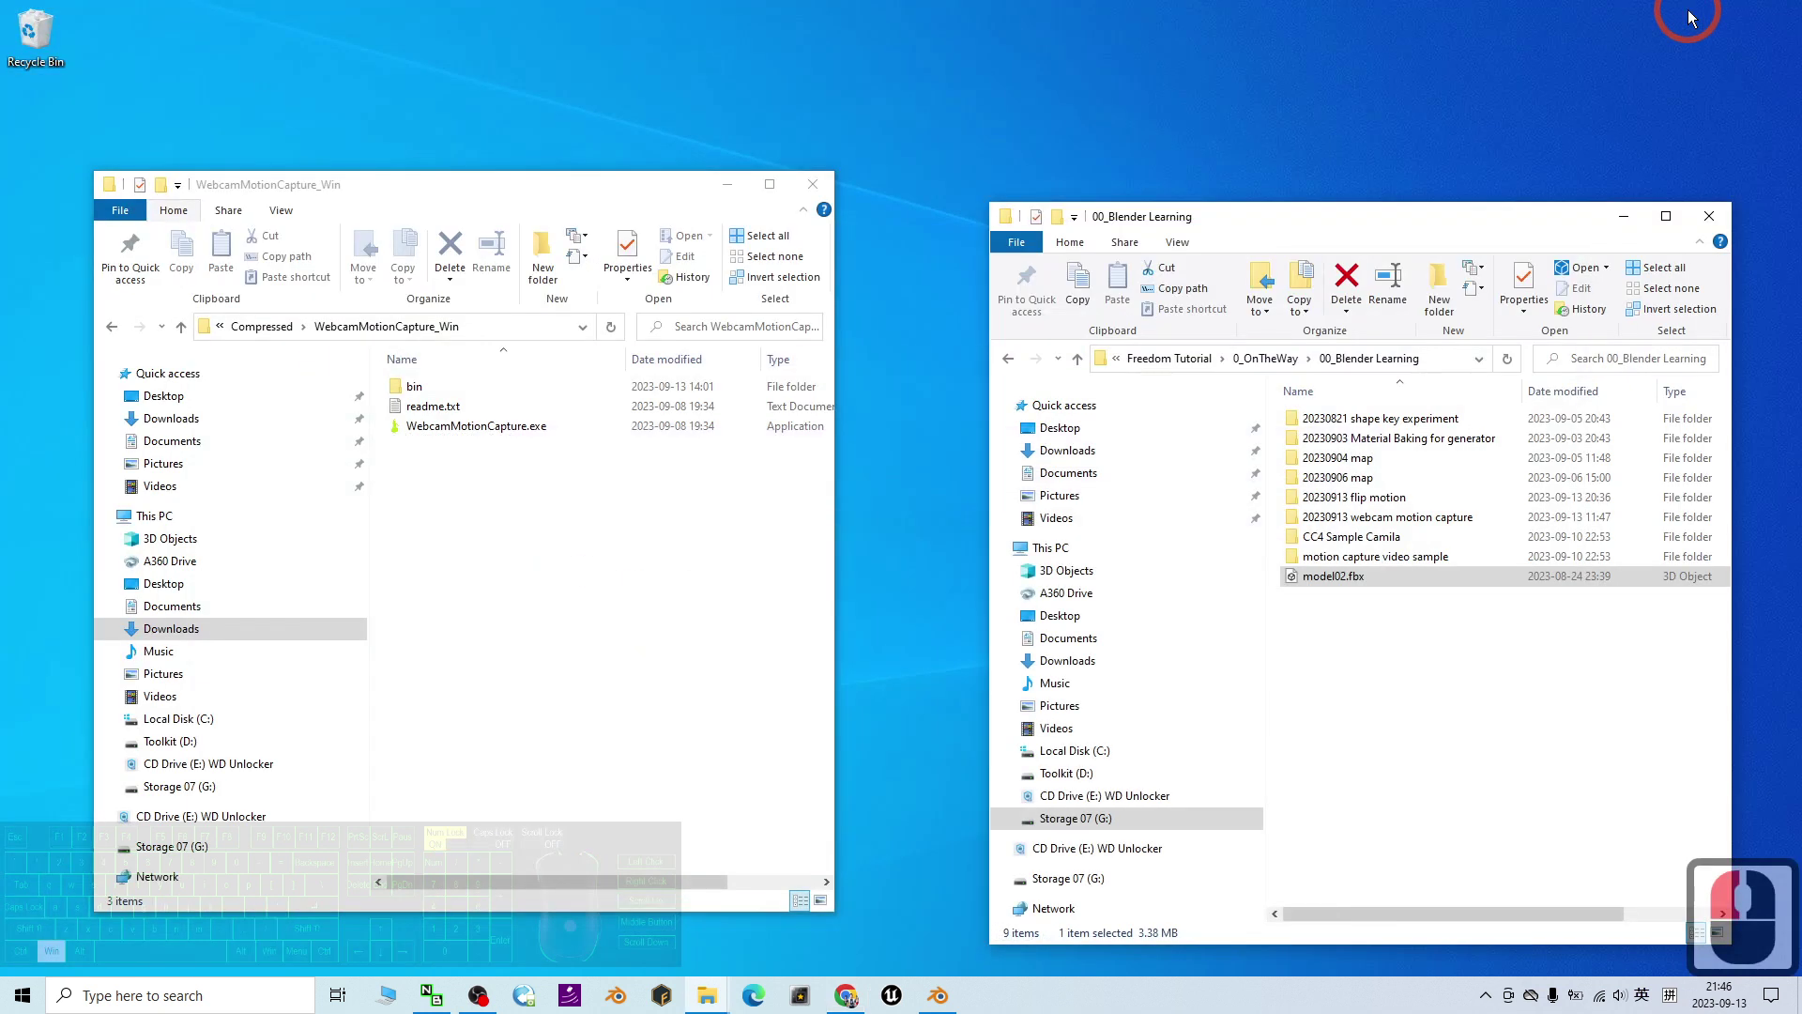
Step: Open the WebcamMotionCapture_Win folder, close the other Explorer window, and launch WebcamMotionCapture.exe
{"action": "left_click", "coordinate": [263, 327]}
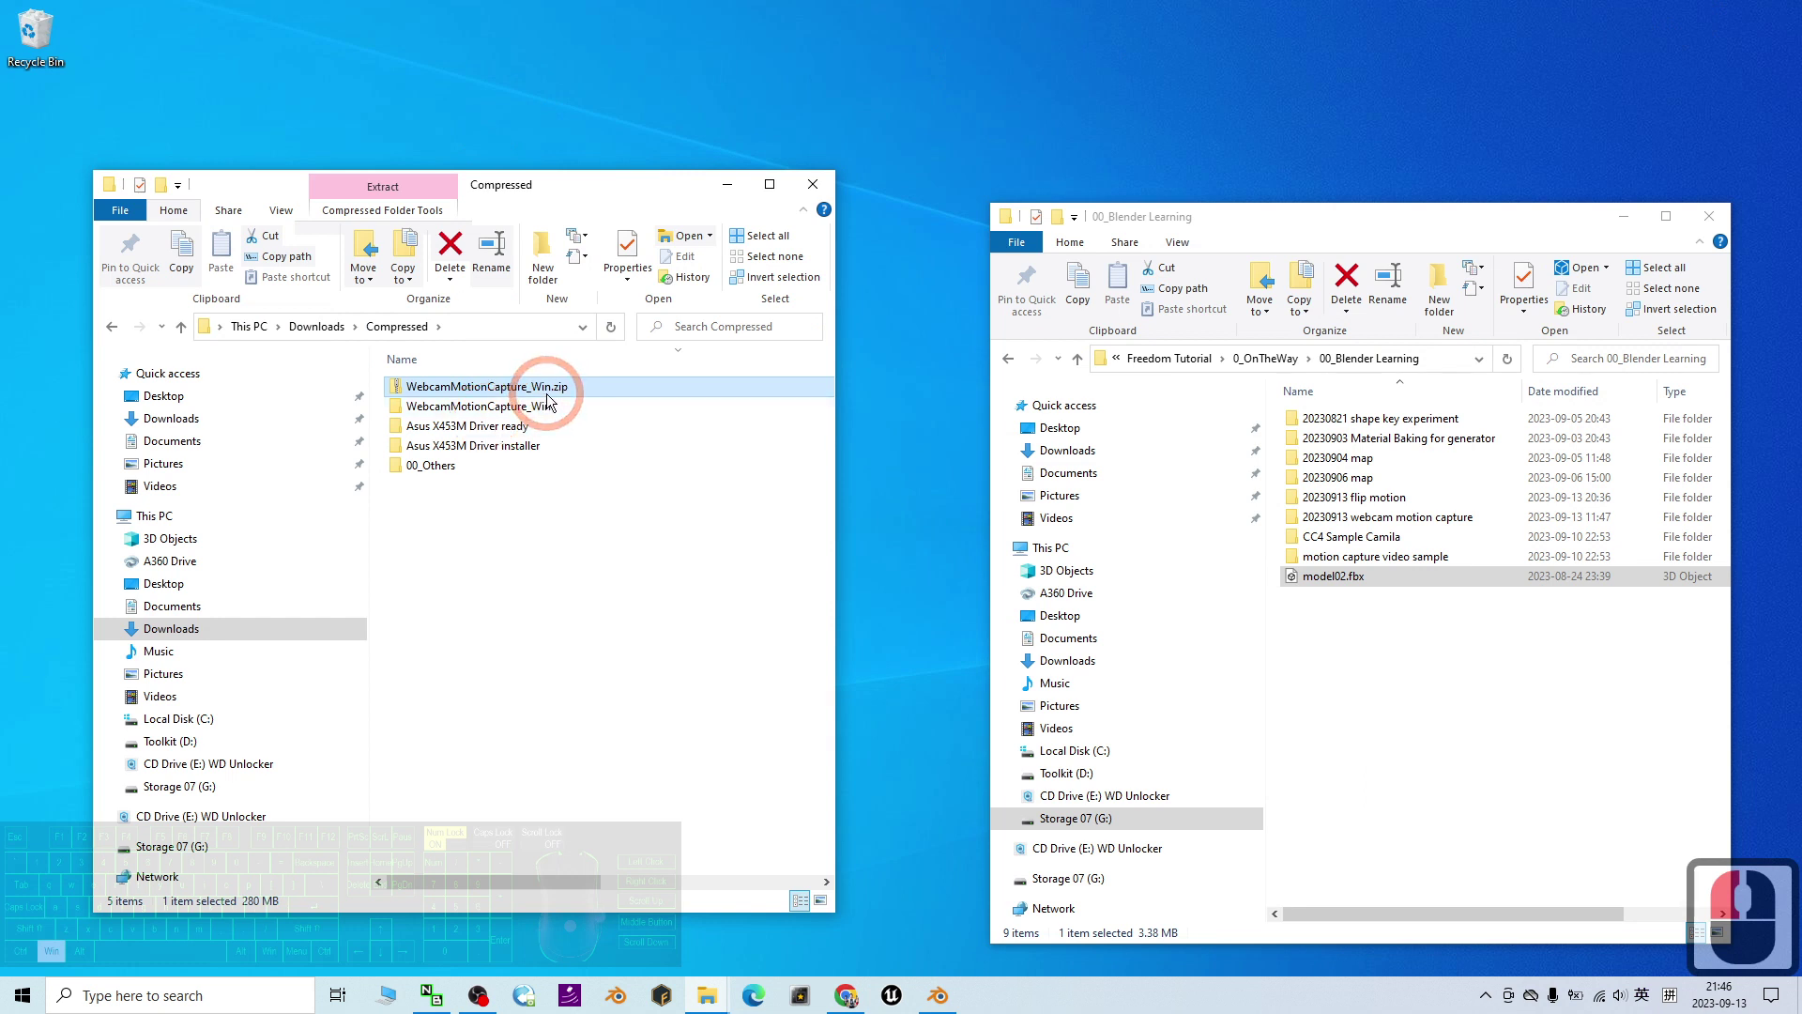
{"action": "double_click", "coordinate": [465, 407]}
{"action": "left_click", "coordinate": [572, 656]}
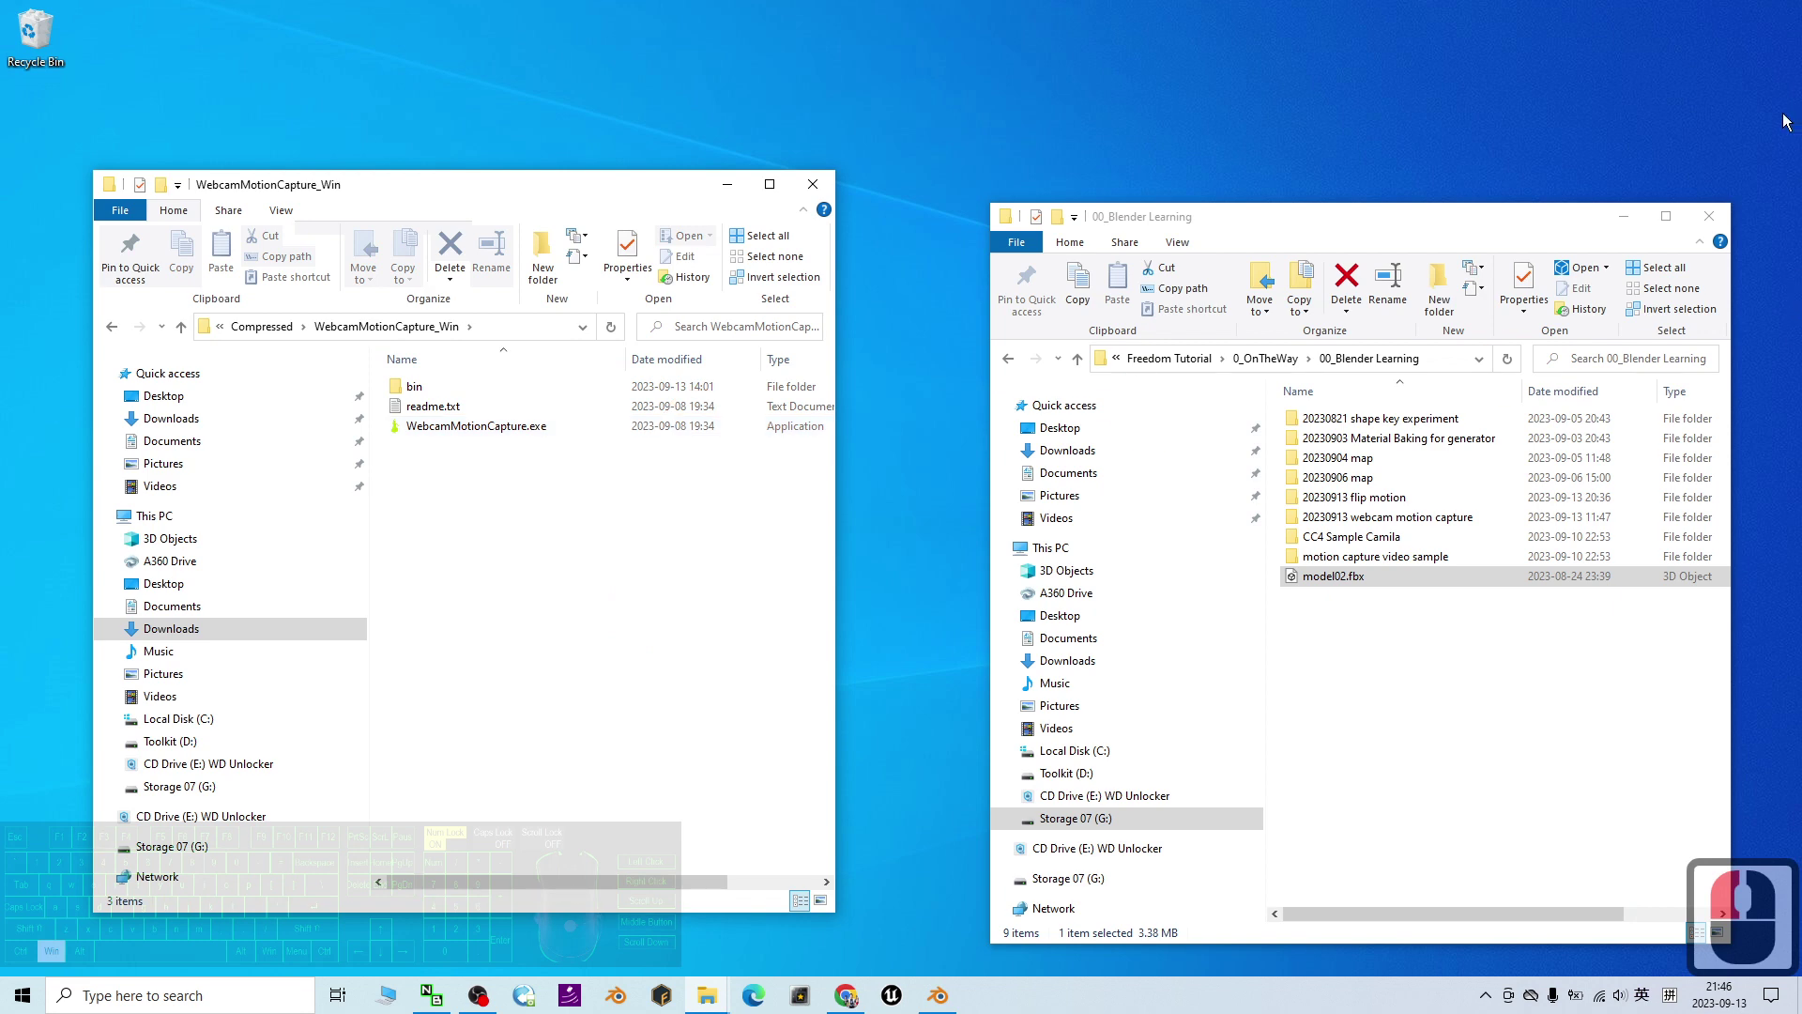
{"action": "left_click", "coordinate": [1707, 217]}
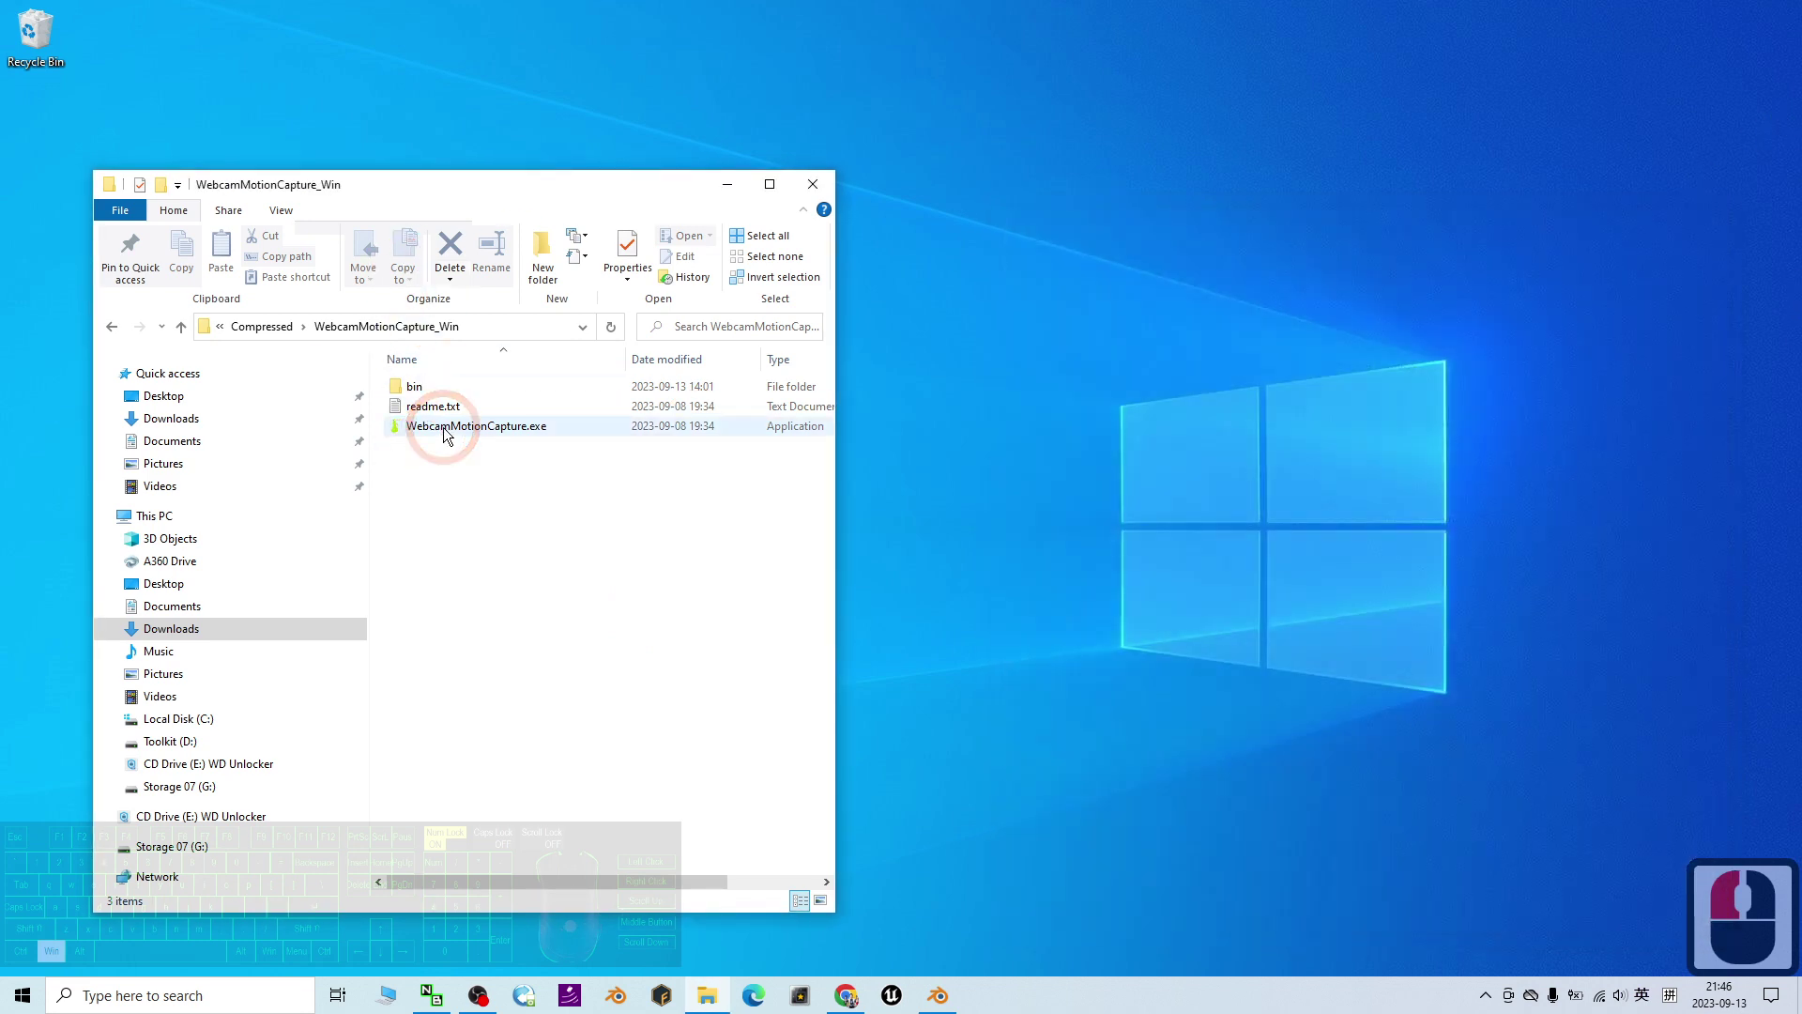
{"action": "double_click", "coordinate": [481, 427]}
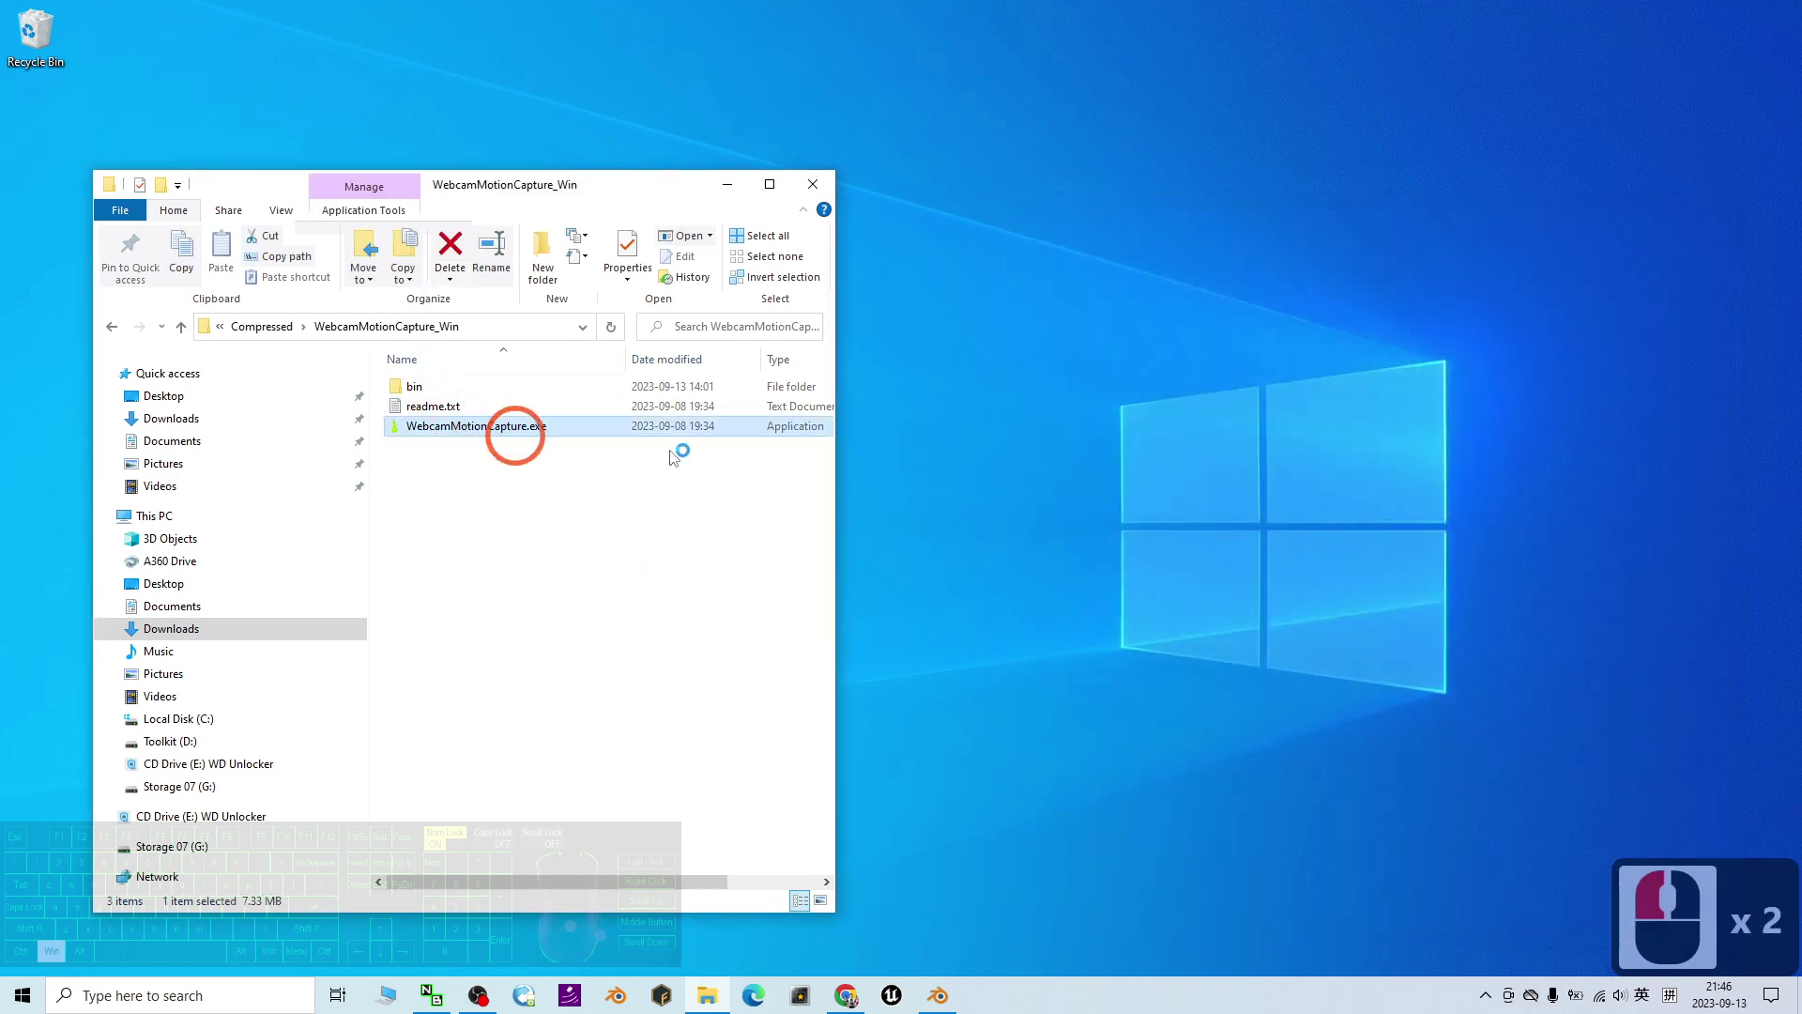
{"action": "left_click", "coordinate": [729, 187]}
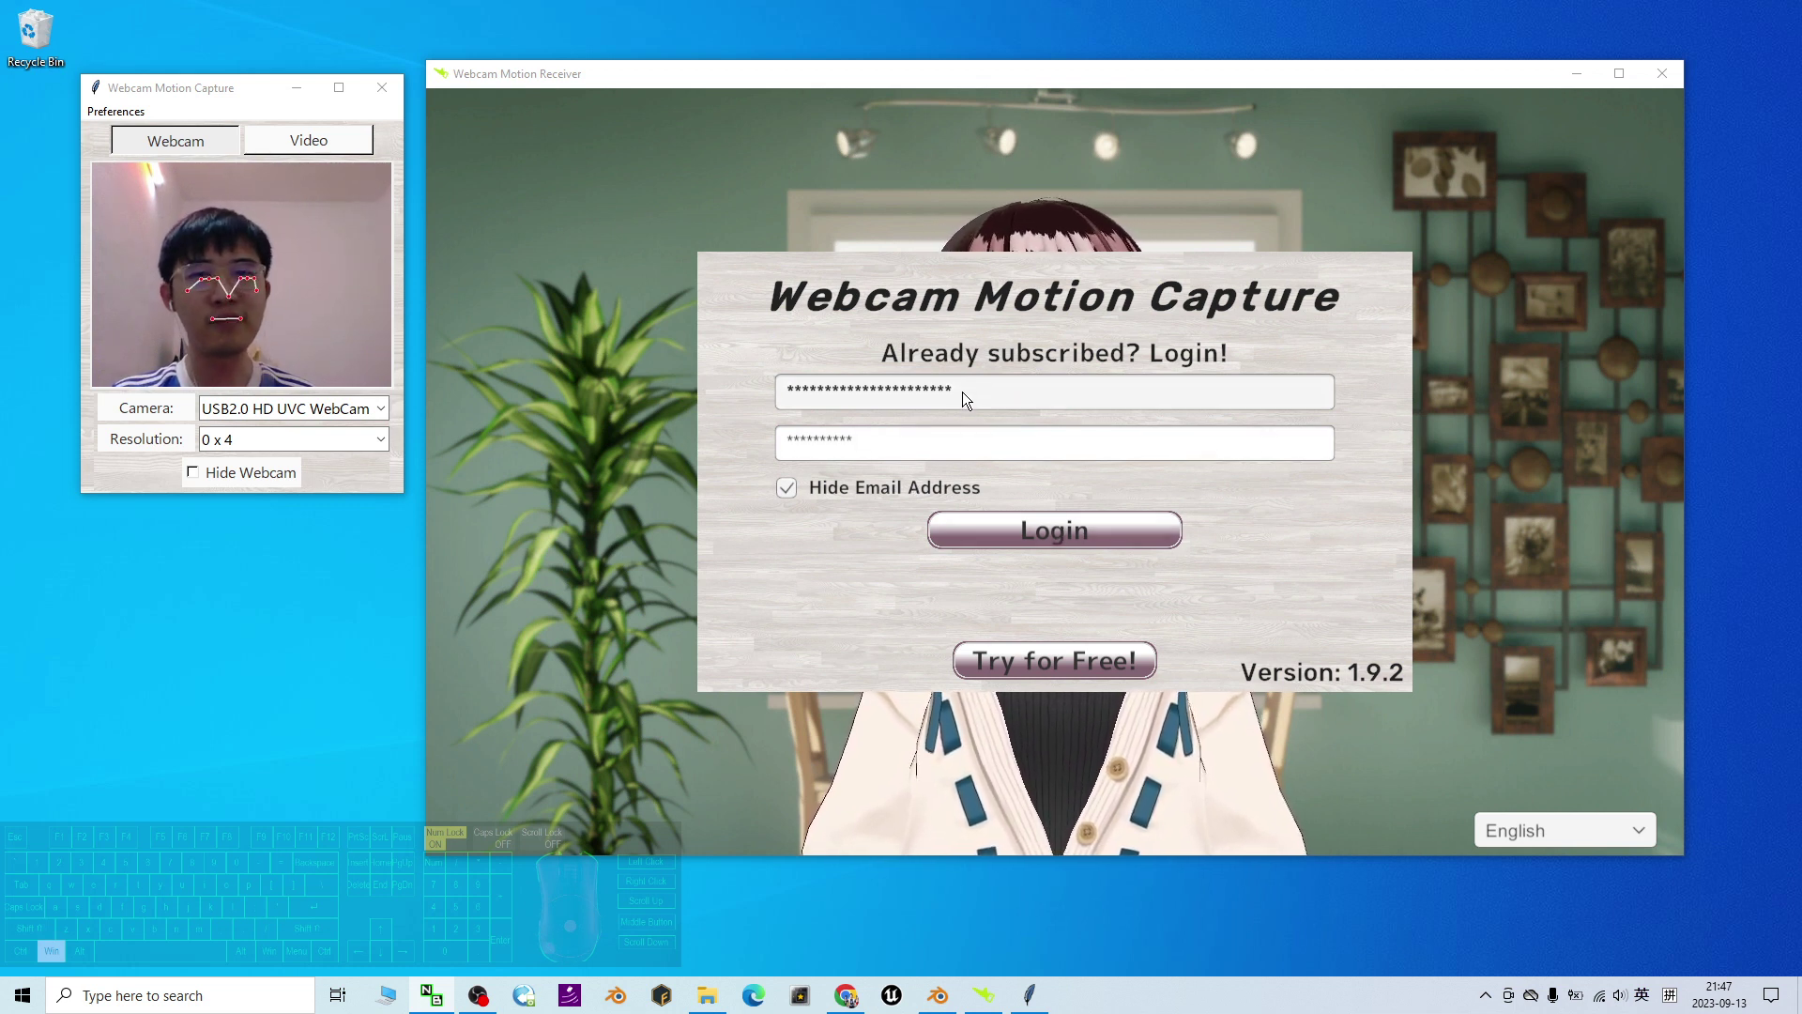
Step: Log in to Webcam Motion Capture so the Receiver loads the tracked avatar and settings
{"action": "left_click", "coordinate": [1104, 526]}
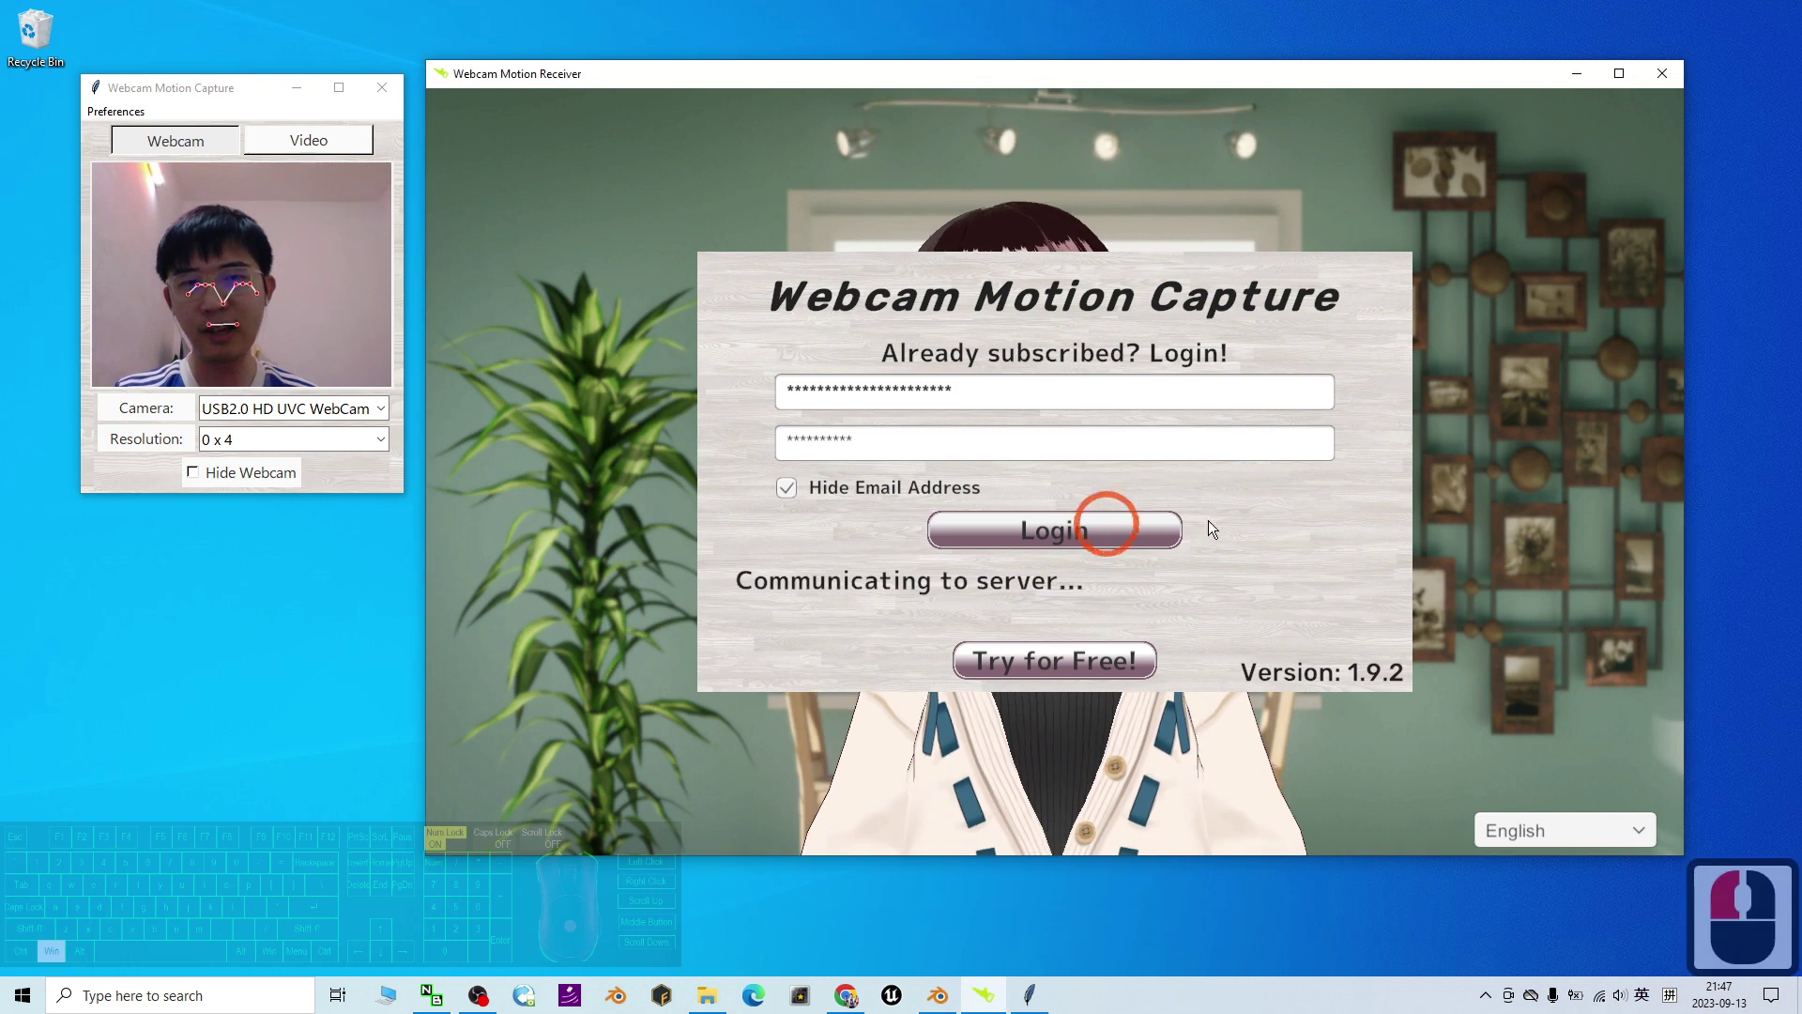
{"action": "left_click", "coordinate": [1798, 523]}
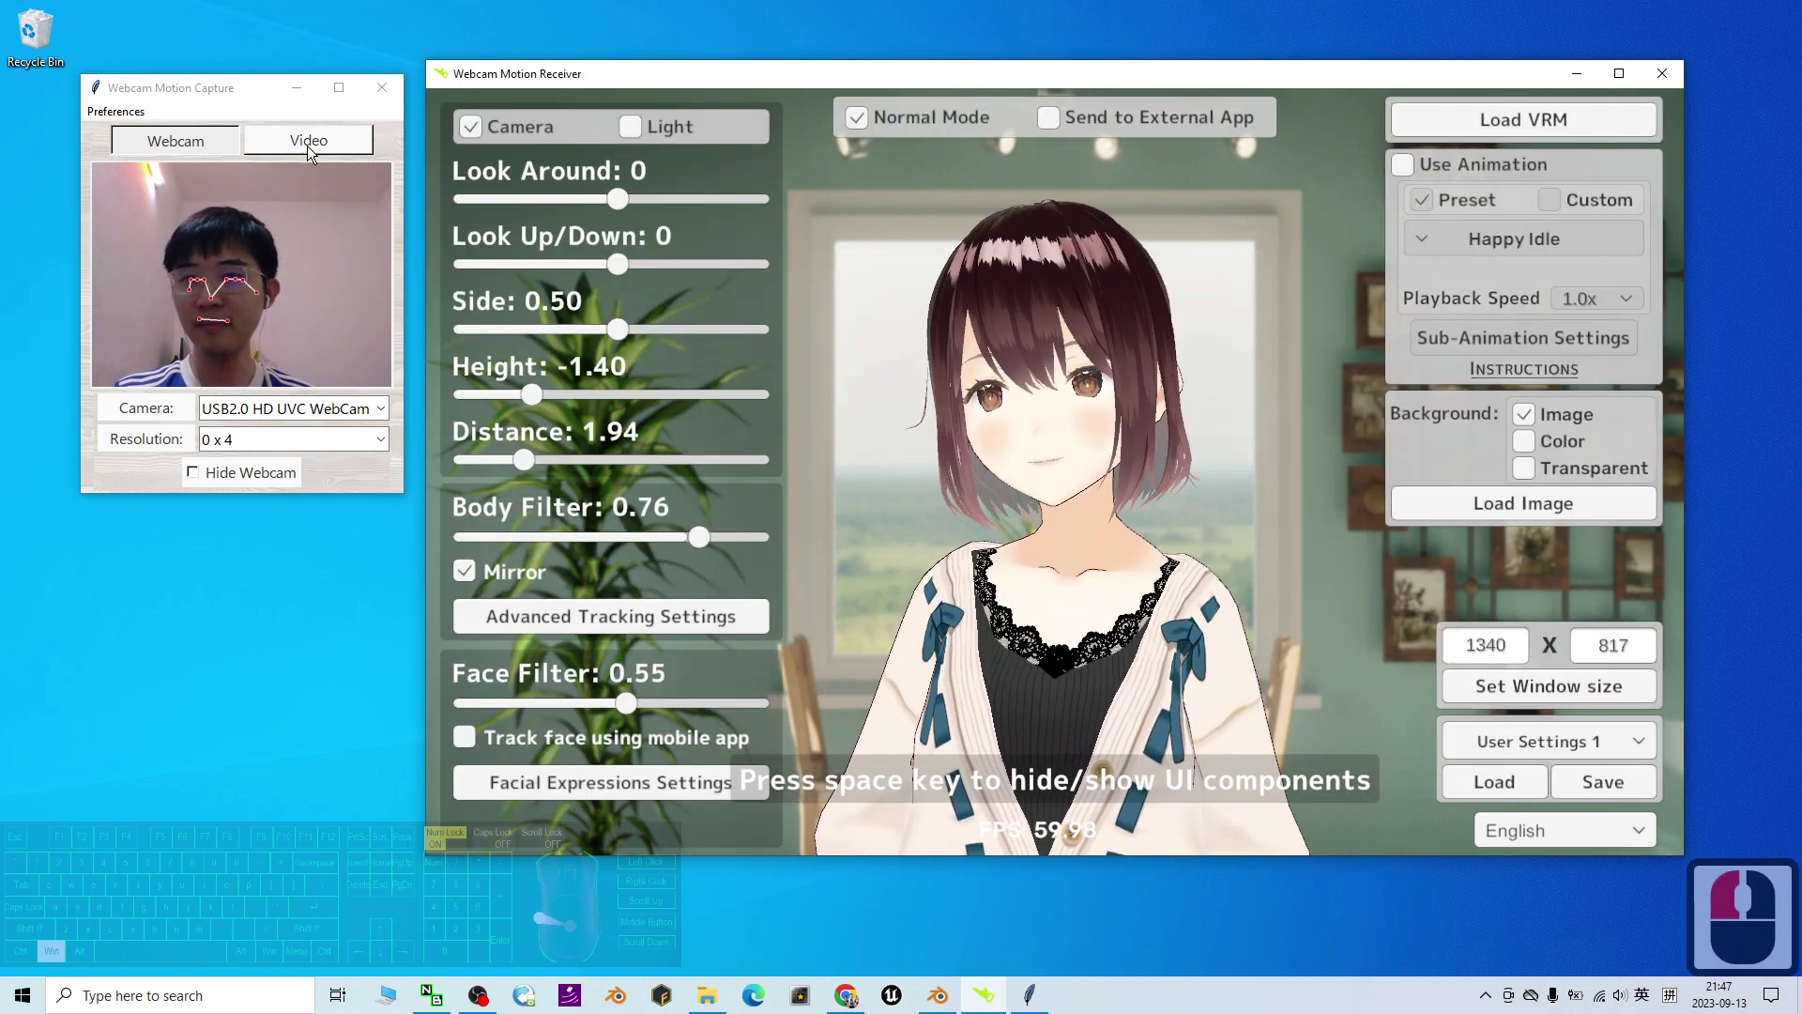
Step: Move the Receiver window right, and lower and enlarge the webcam capture window
{"action": "left_click_drag", "start_coordinate": [1145, 74], "coordinate": [1293, 89]}
{"action": "left_click_drag", "start_coordinate": [354, 88], "coordinate": [358, 149]}
{"action": "left_click_drag", "start_coordinate": [400, 552], "coordinate": [474, 657]}
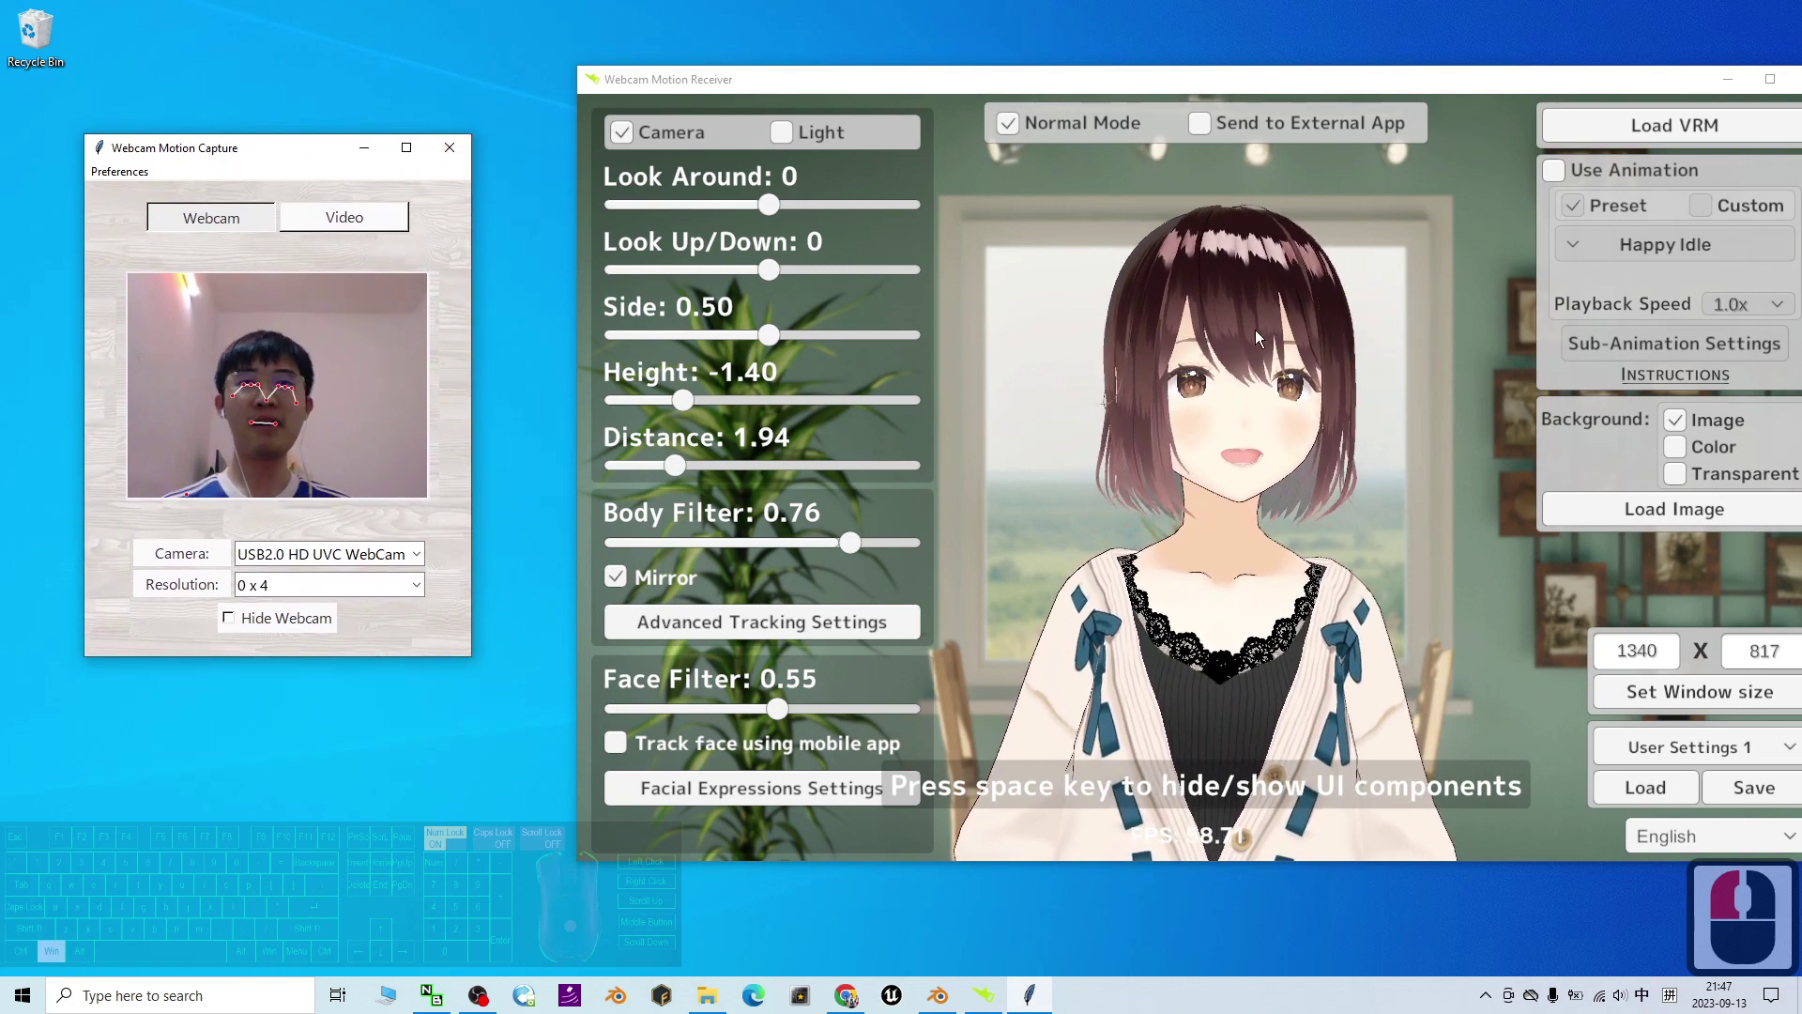
{"action": "left_click", "coordinate": [951, 999]}
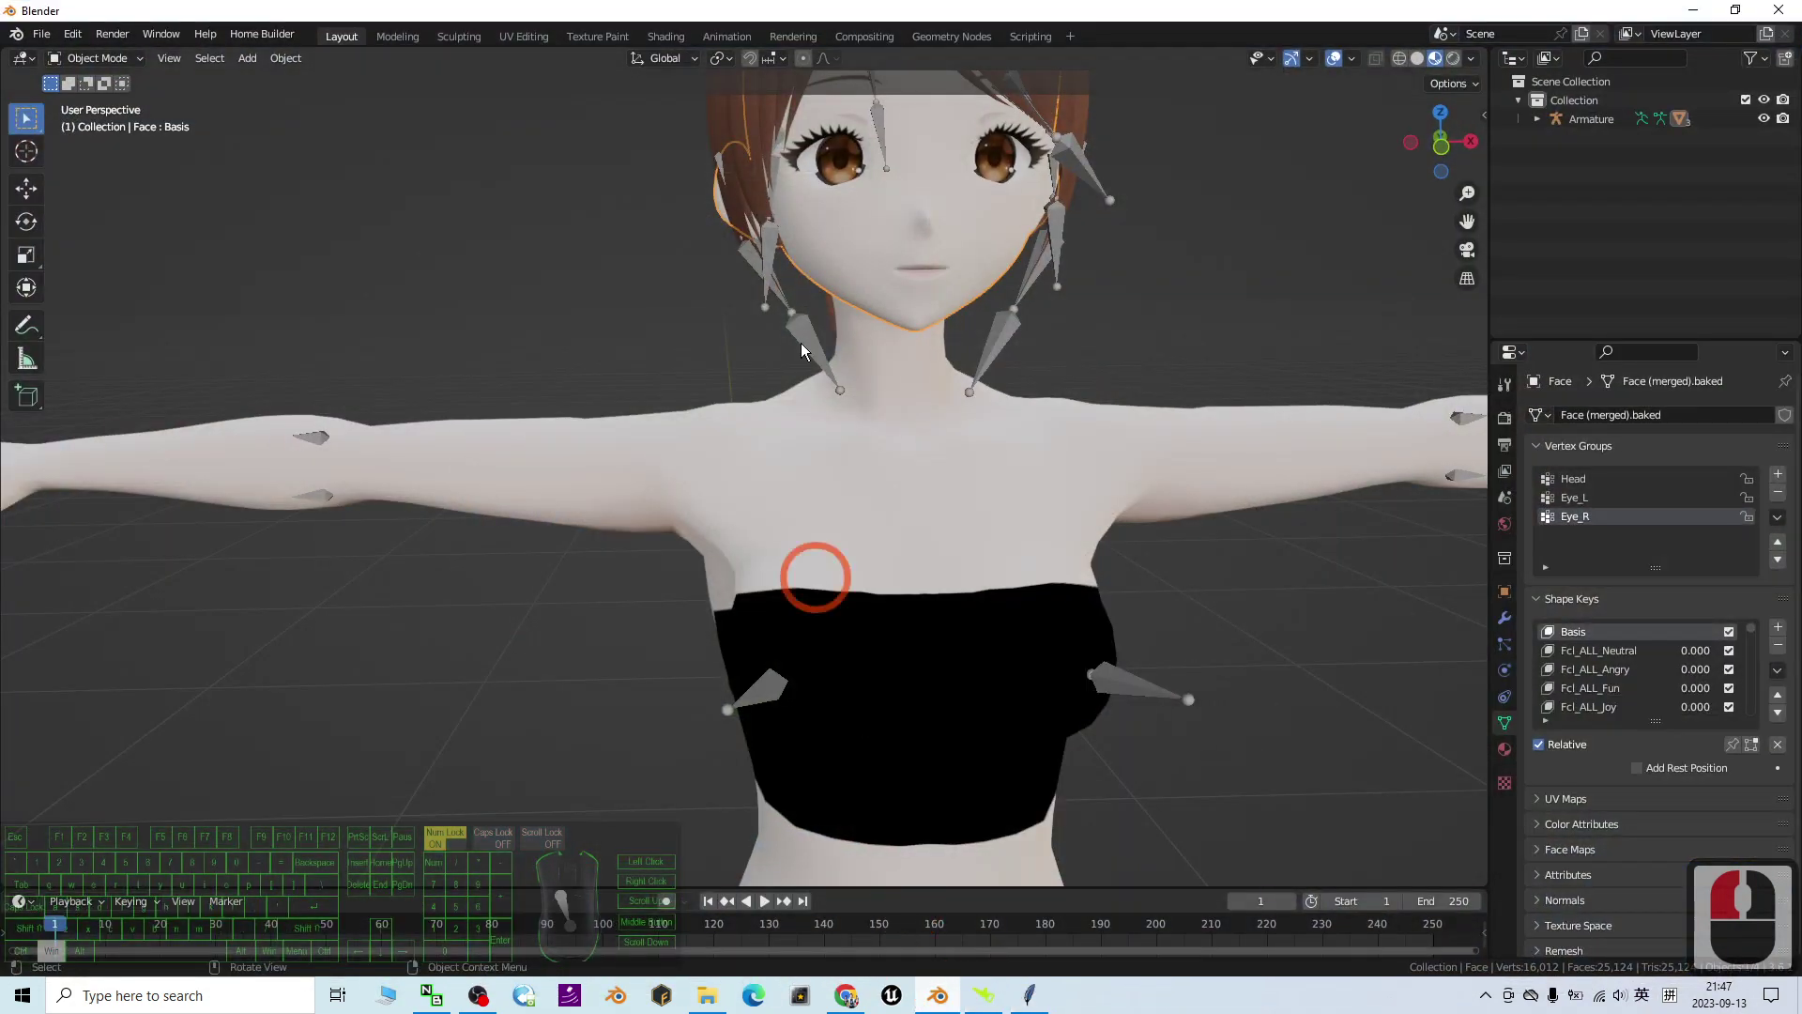
{"action": "scroll", "coordinate": [1247, 387], "scroll_direction": "down", "scroll_amount": 4}
{"action": "middle_click_drag", "start_coordinate": [1152, 665], "coordinate": [696, 452]}
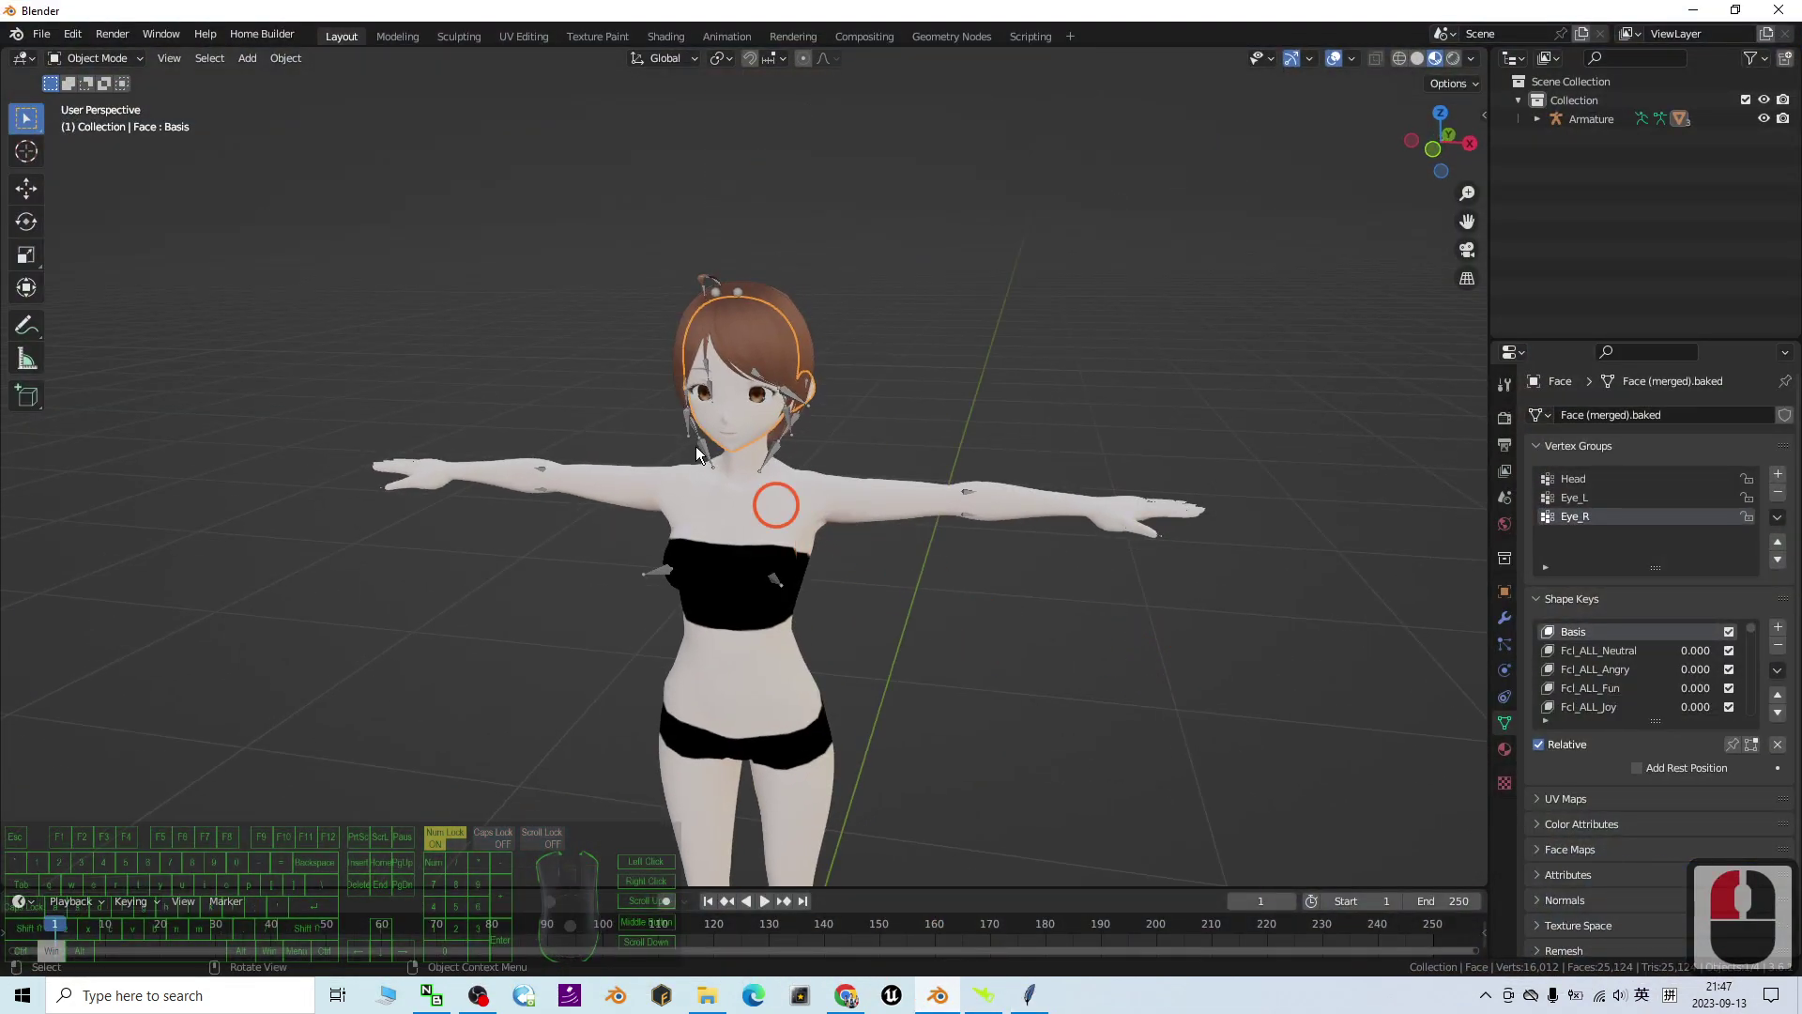
{"action": "left_click", "coordinate": [743, 430]}
{"action": "scroll", "coordinate": [1017, 372], "scroll_direction": "up", "scroll_amount": 3}
{"action": "scroll", "coordinate": [691, 383], "scroll_direction": "down", "scroll_amount": 1}
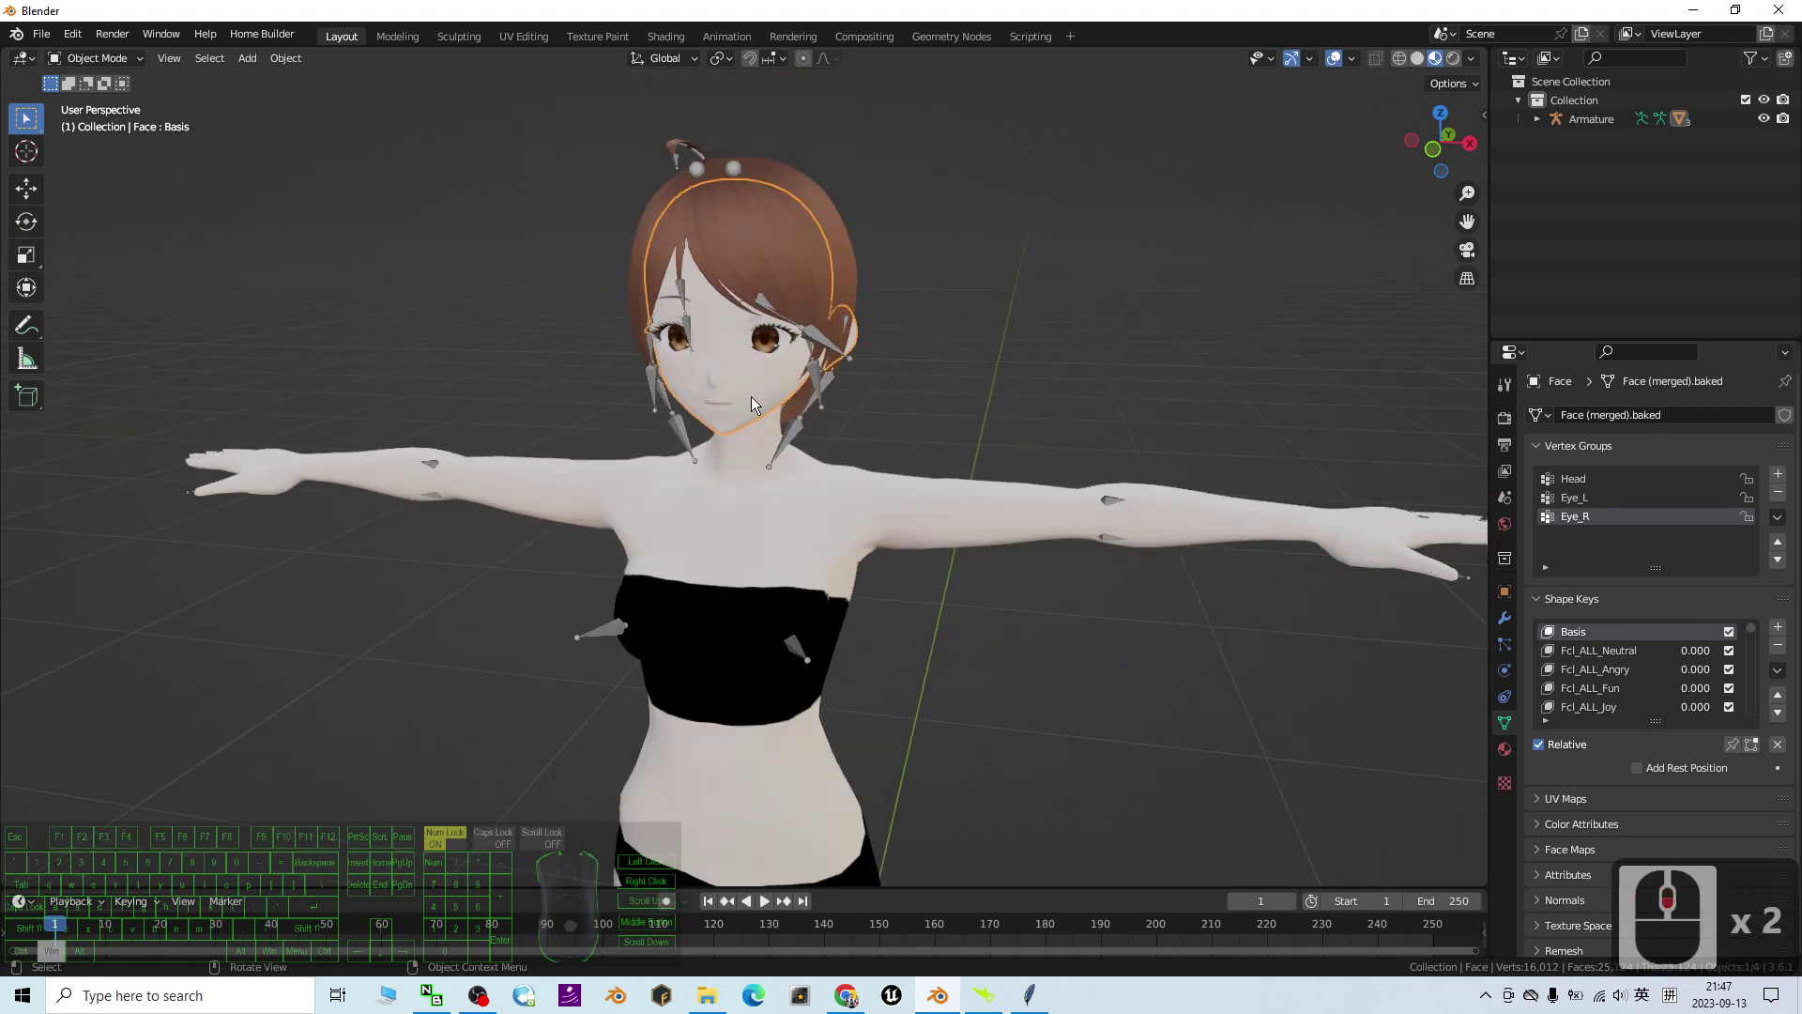
{"action": "middle_click_drag", "start_coordinate": [1038, 407], "coordinate": [741, 563]}
{"action": "middle_click_drag", "start_coordinate": [633, 505], "coordinate": [826, 489]}
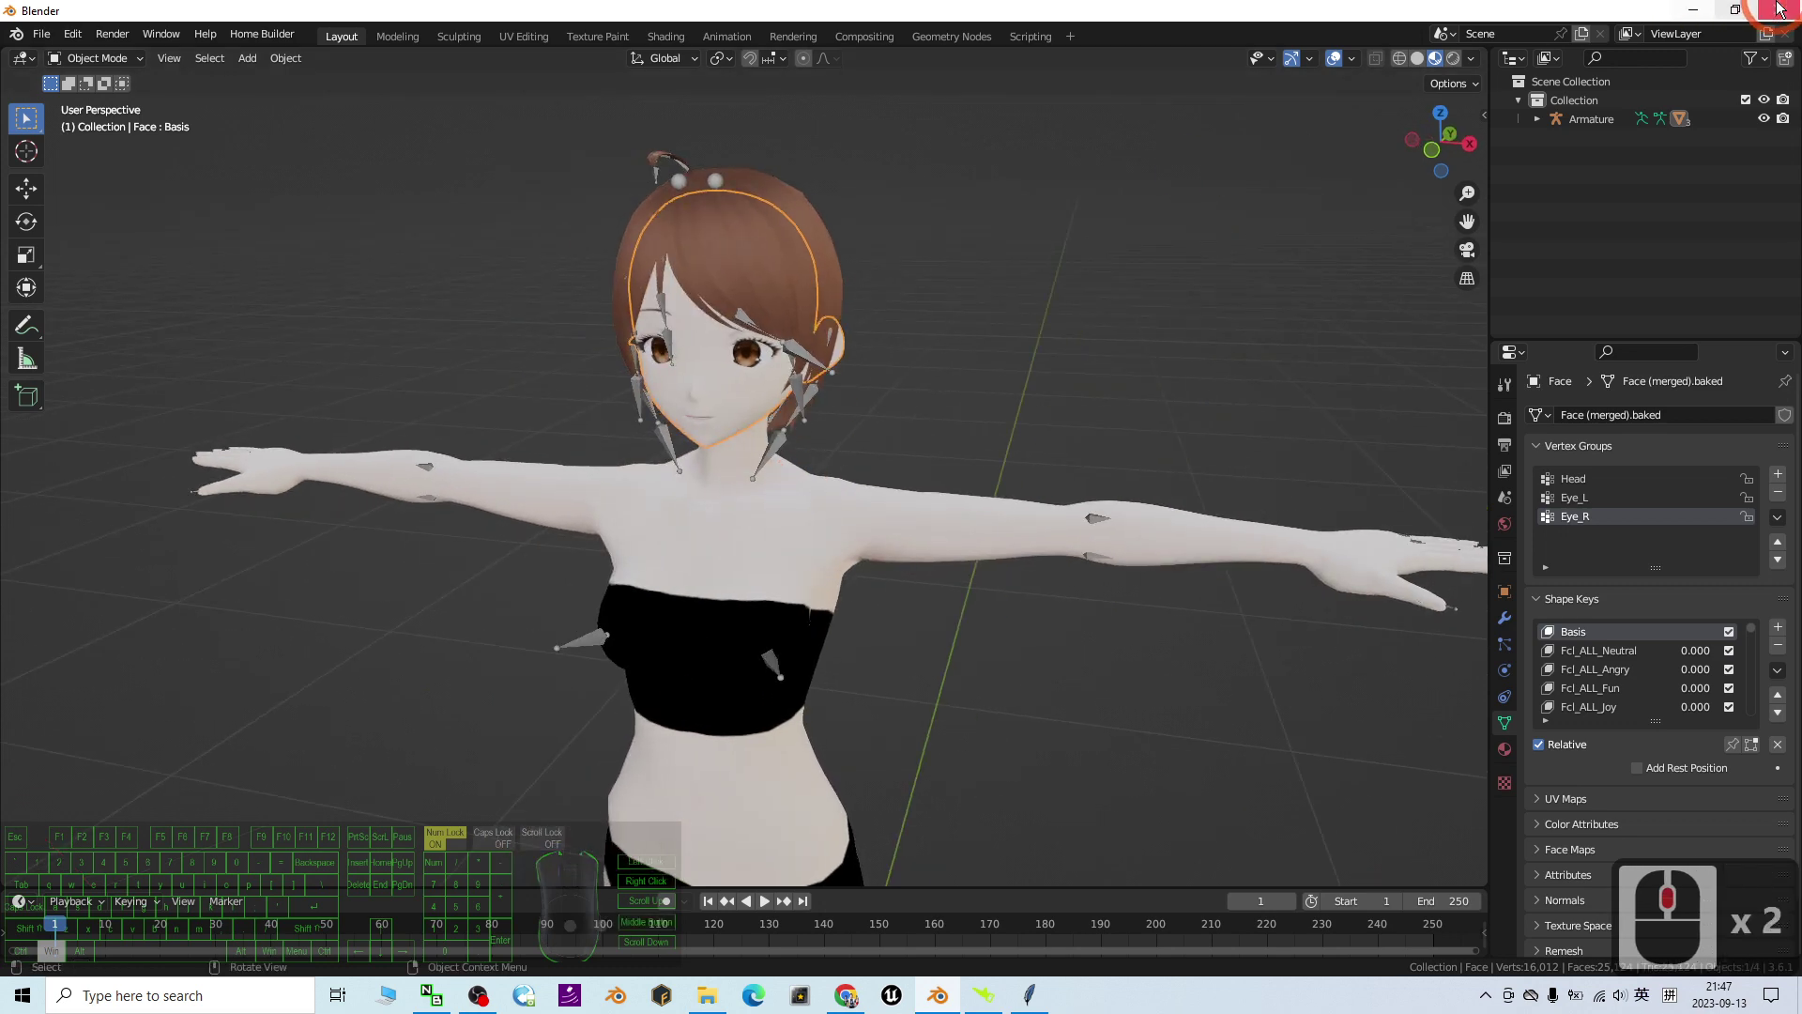
{"action": "left_click", "coordinate": [1693, 15]}
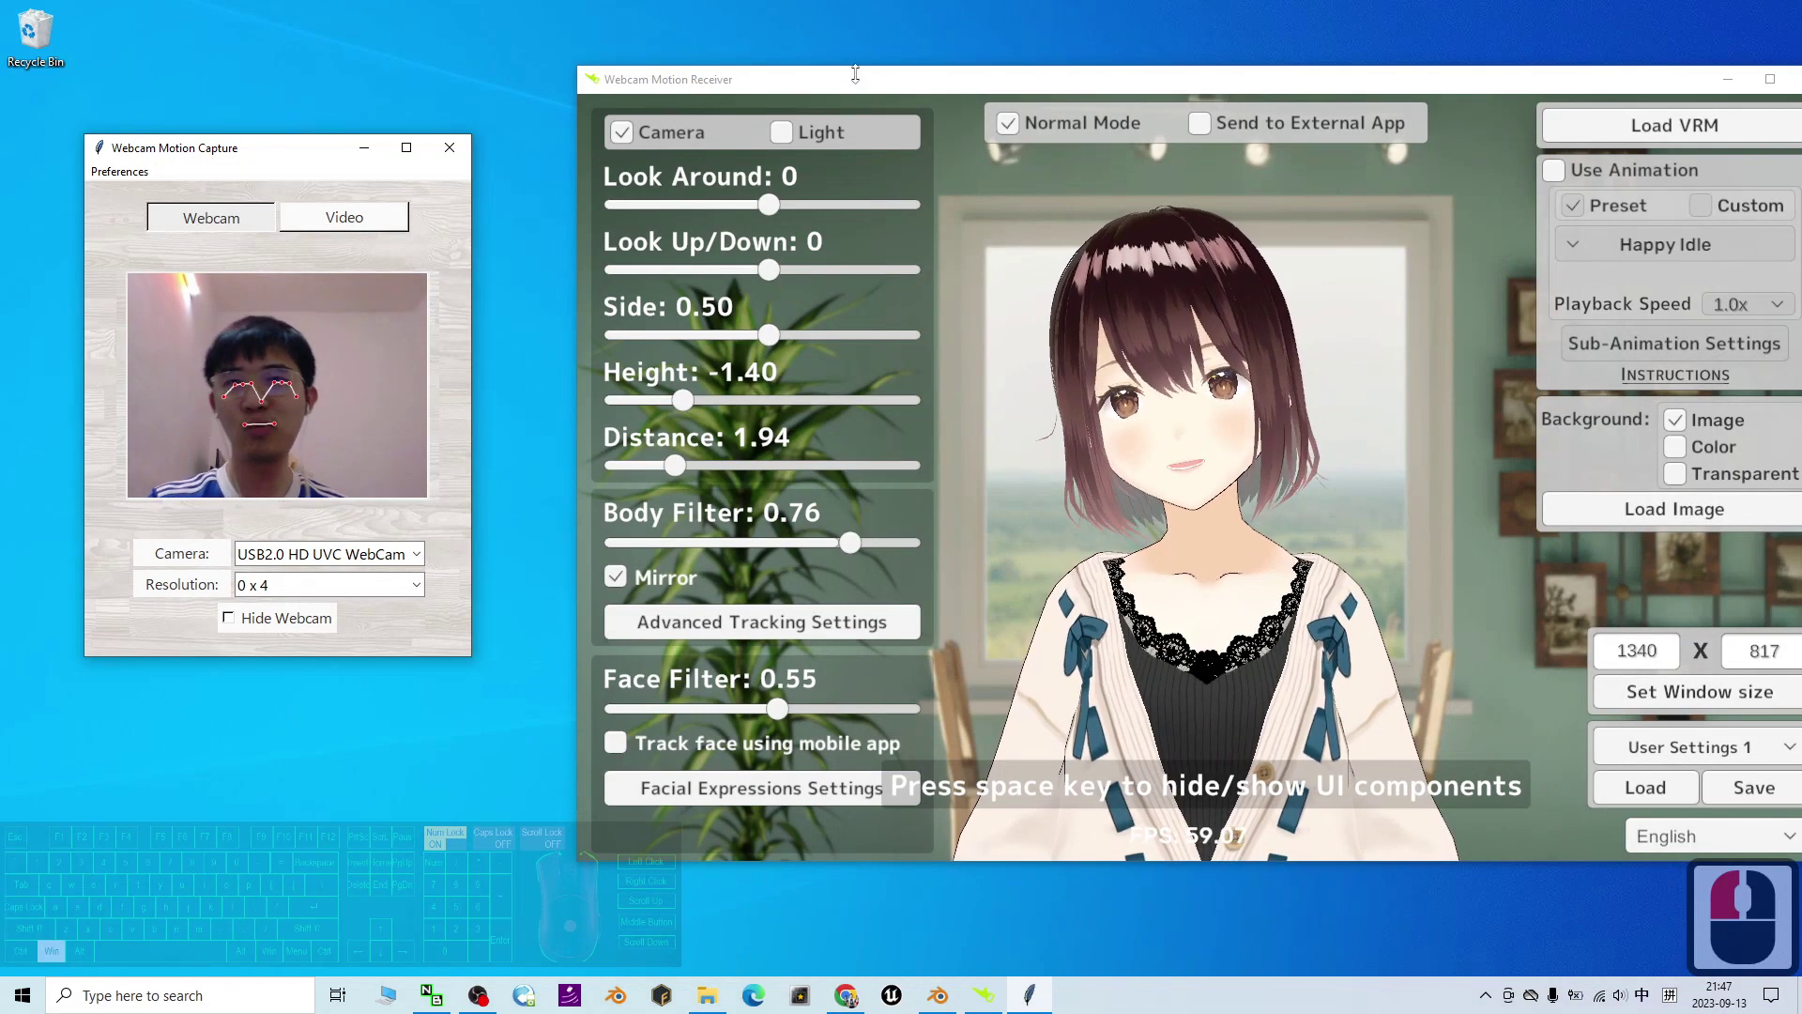
Step: Enable Send to External App and Save to File, revealing FBX options with Save Blend Shape checked
{"action": "left_click_drag", "start_coordinate": [822, 90], "coordinate": [768, 93]}
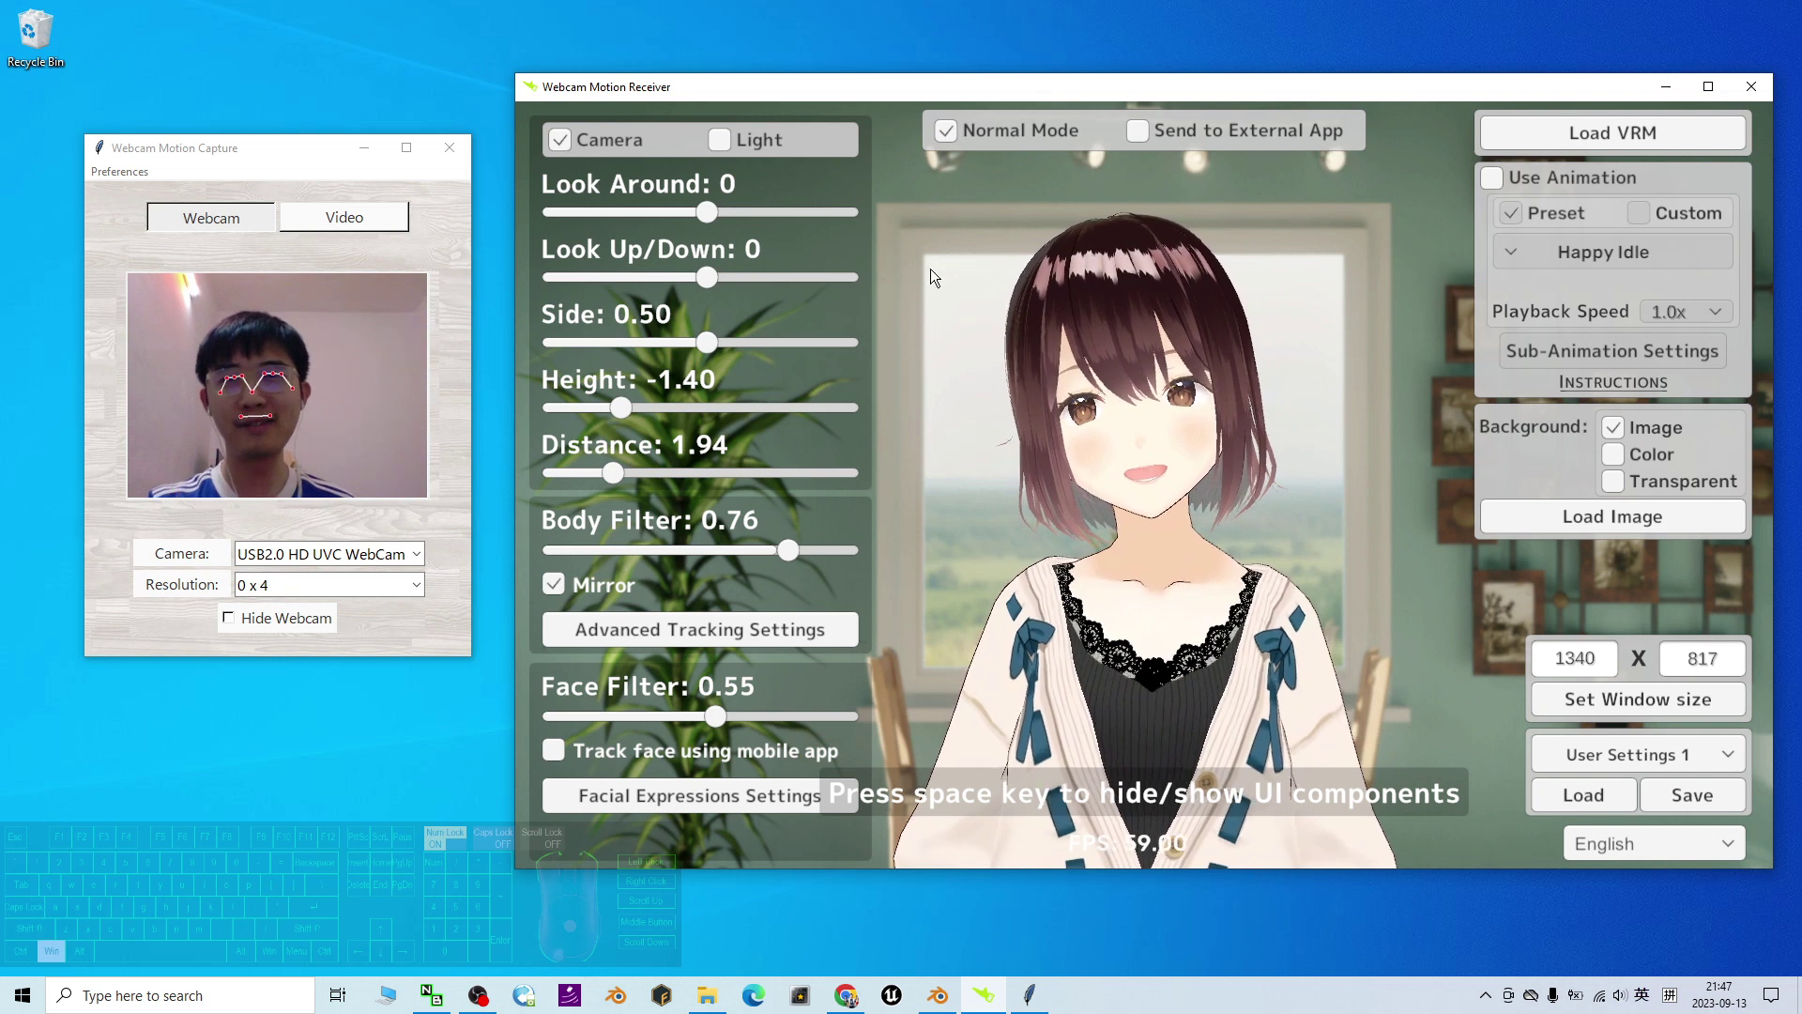
{"action": "left_click", "coordinate": [1136, 132]}
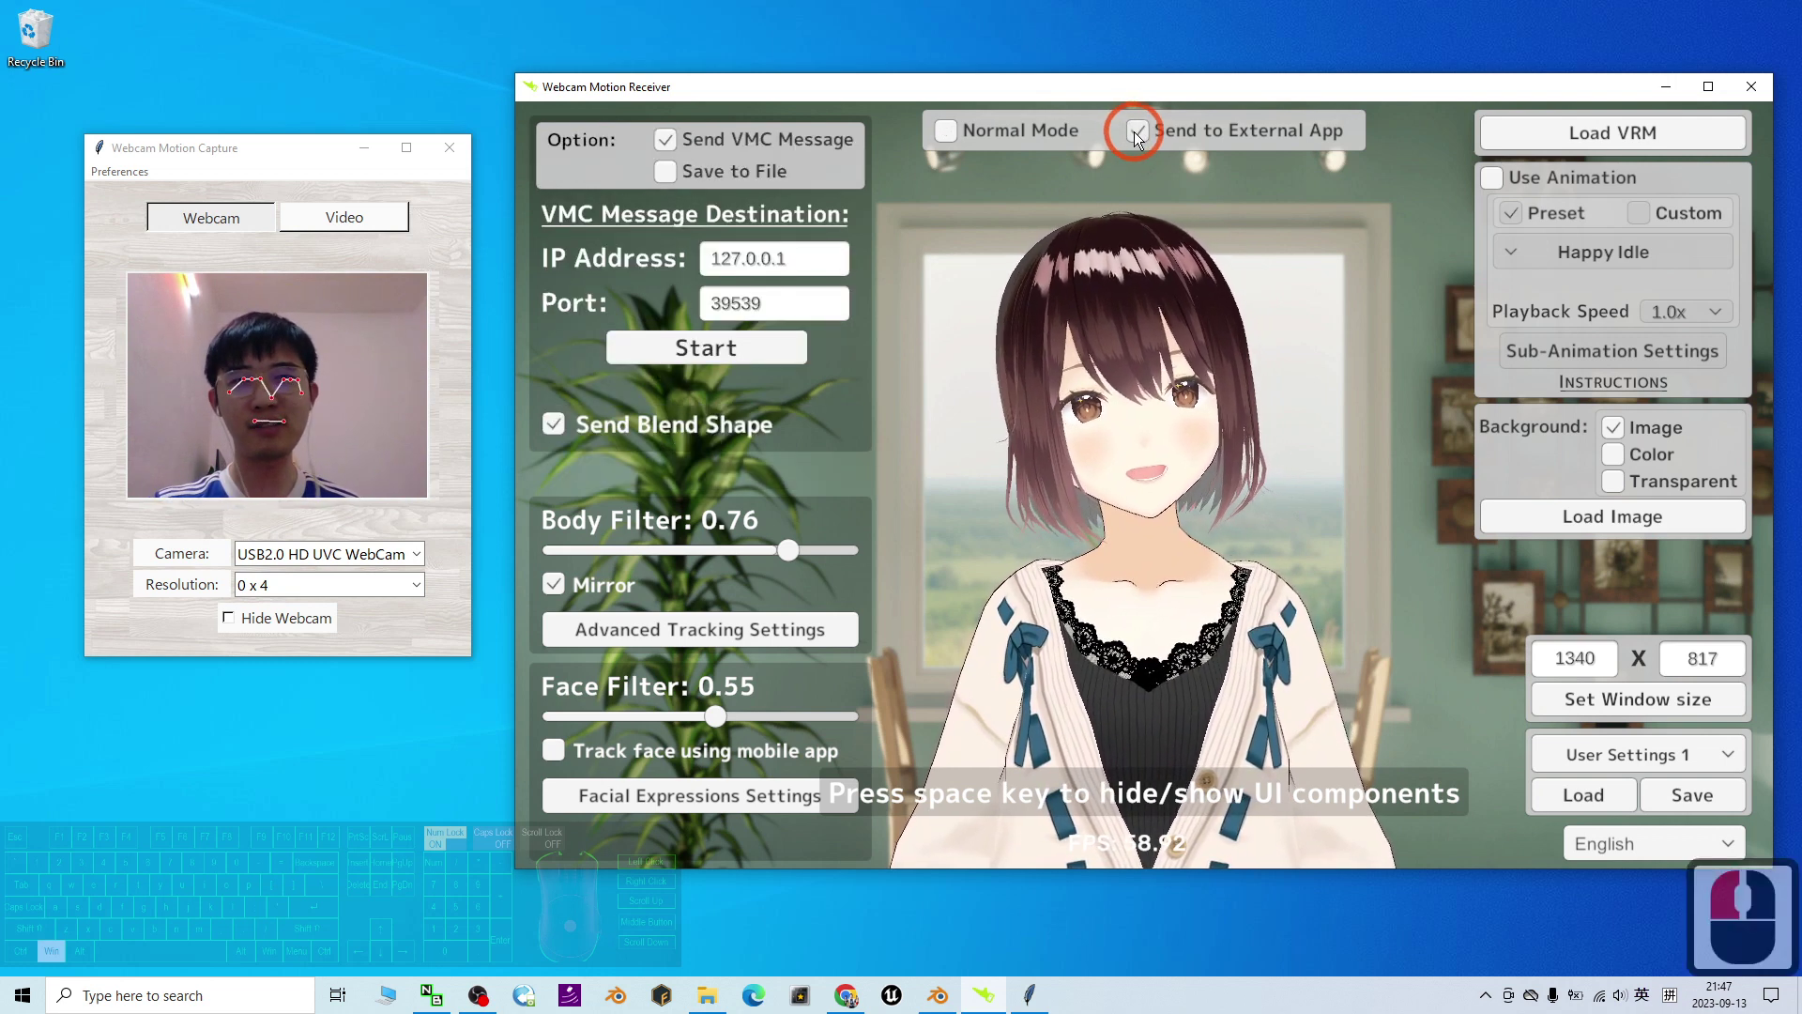
{"action": "left_click", "coordinate": [666, 171]}
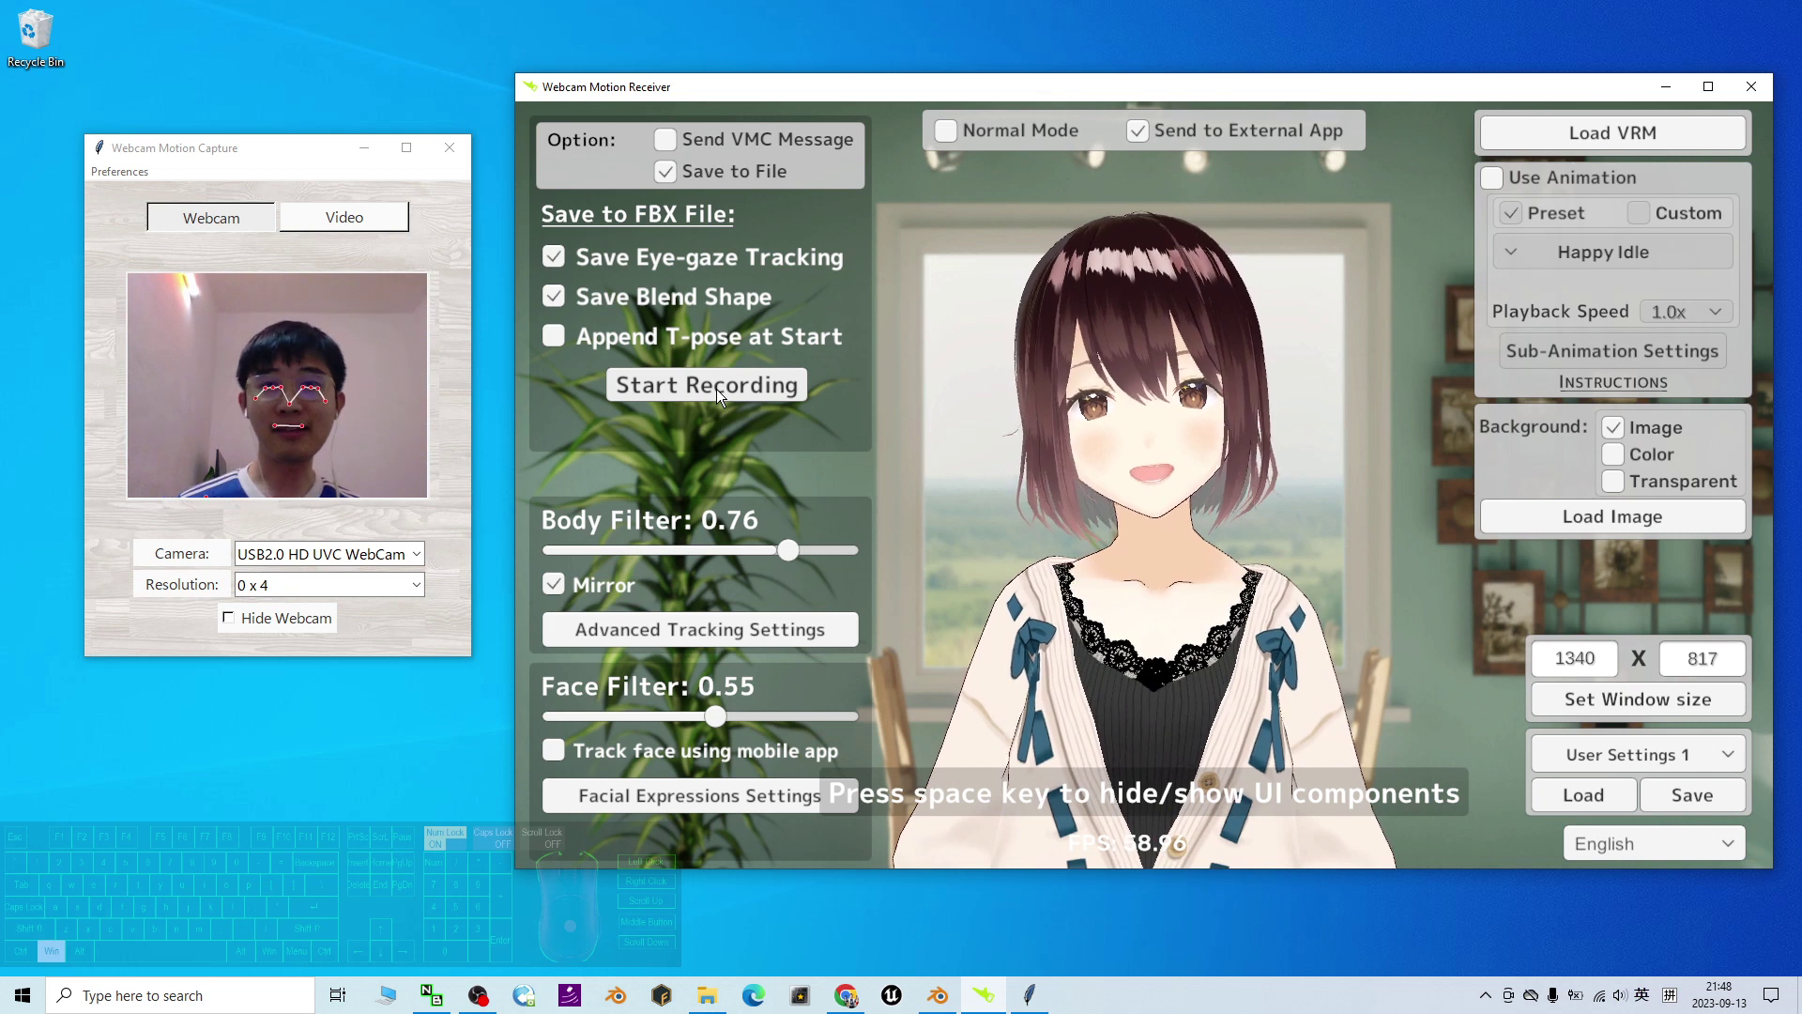
Step: Start recording motion to an FBX file named 'webcam mocap' on the Desktop
{"action": "left_click", "coordinate": [709, 412]}
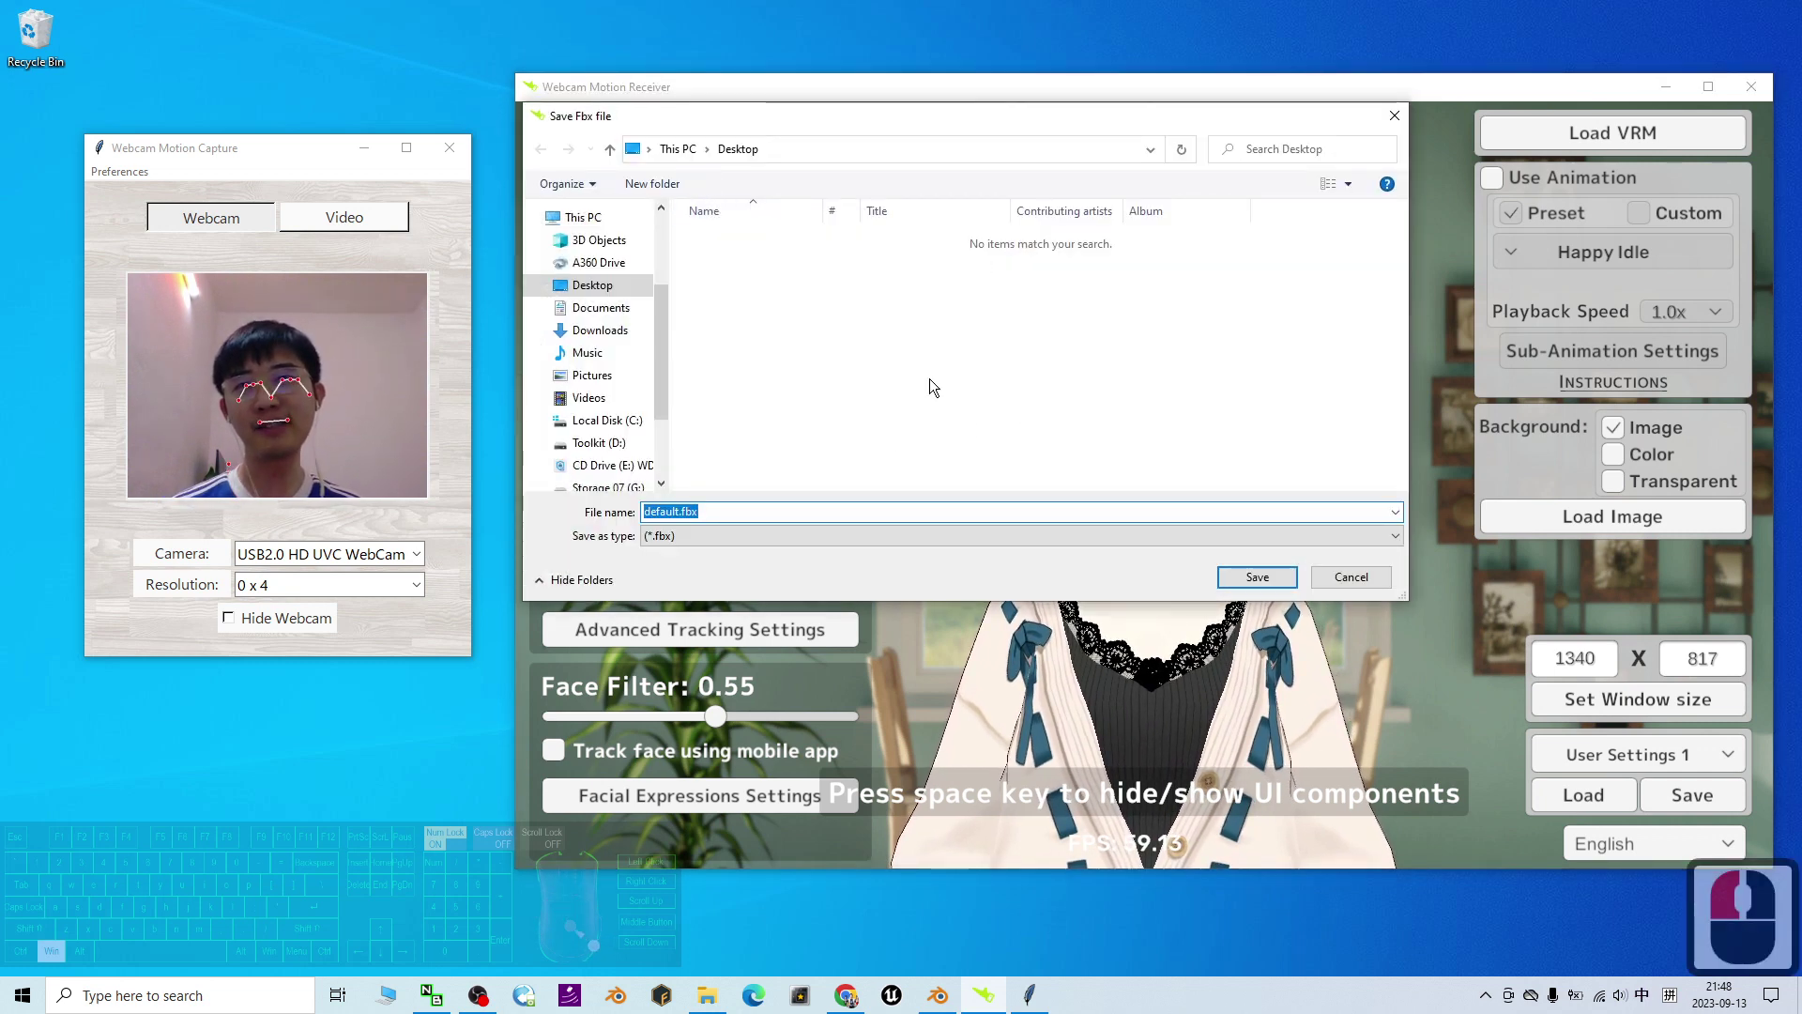
{"action": "left_click", "coordinate": [680, 150]}
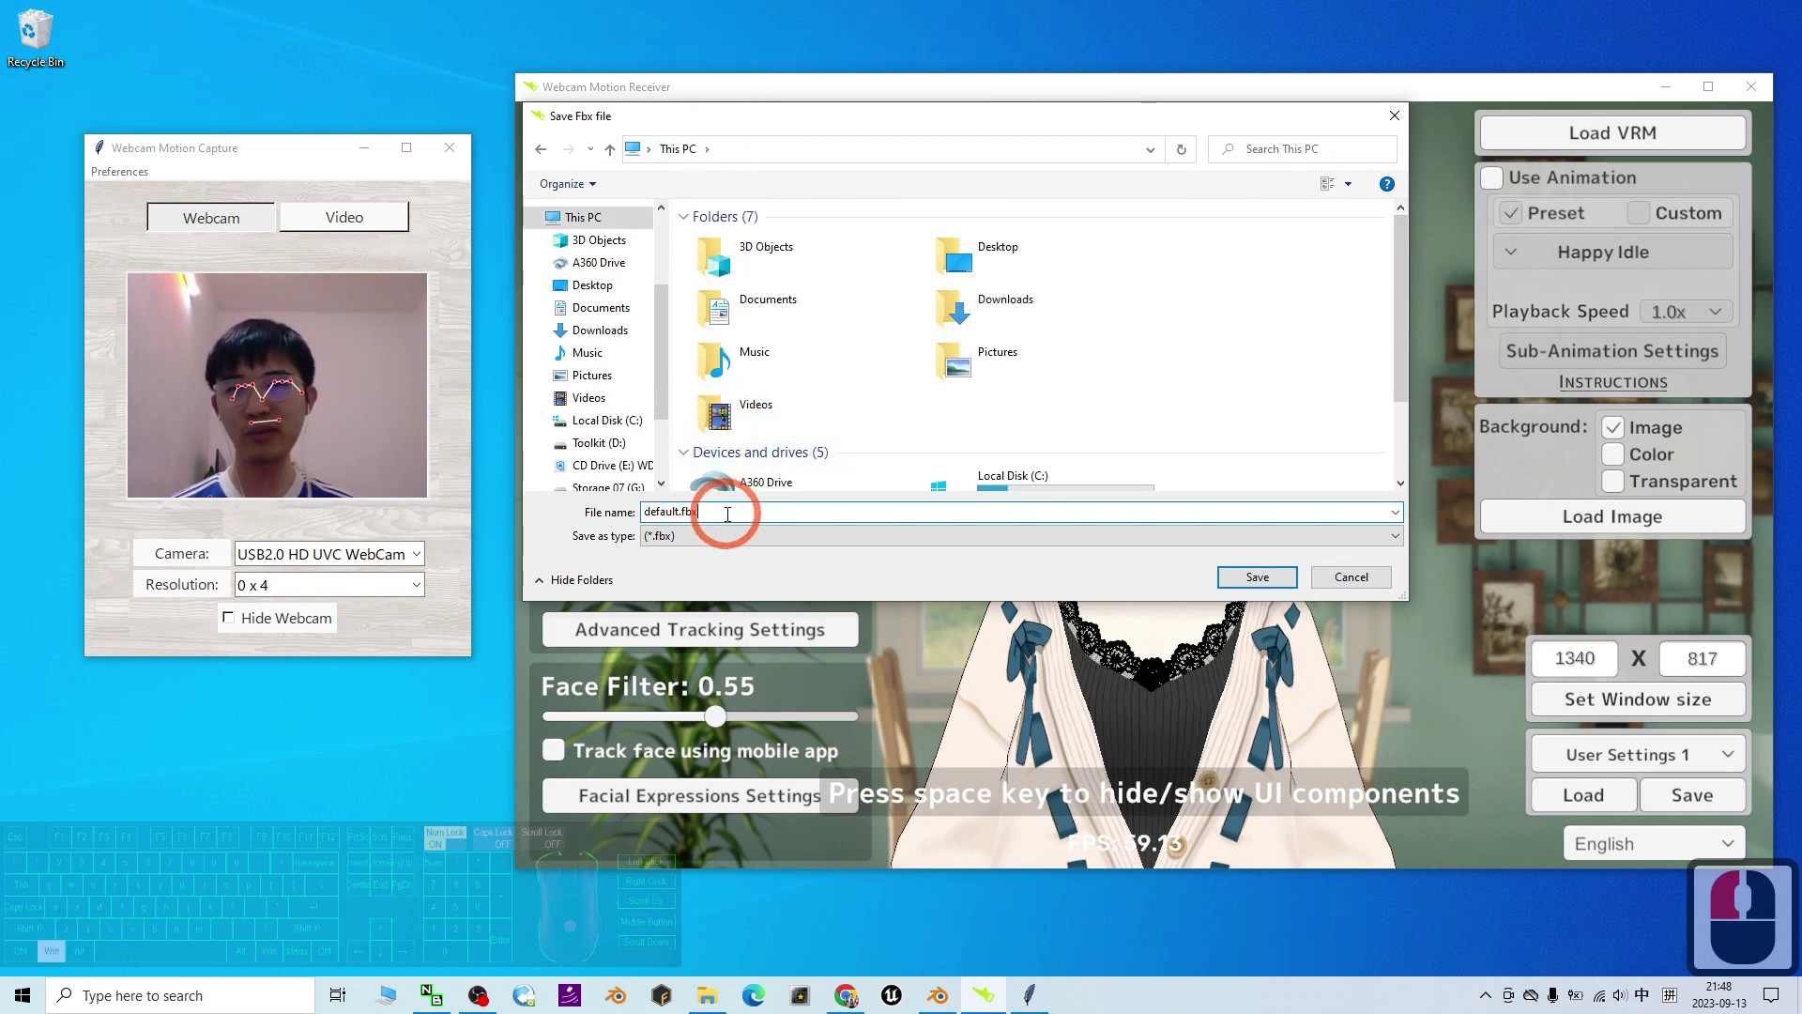
{"action": "double_click", "coordinate": [730, 513]}
{"action": "type", "text": "fac"}
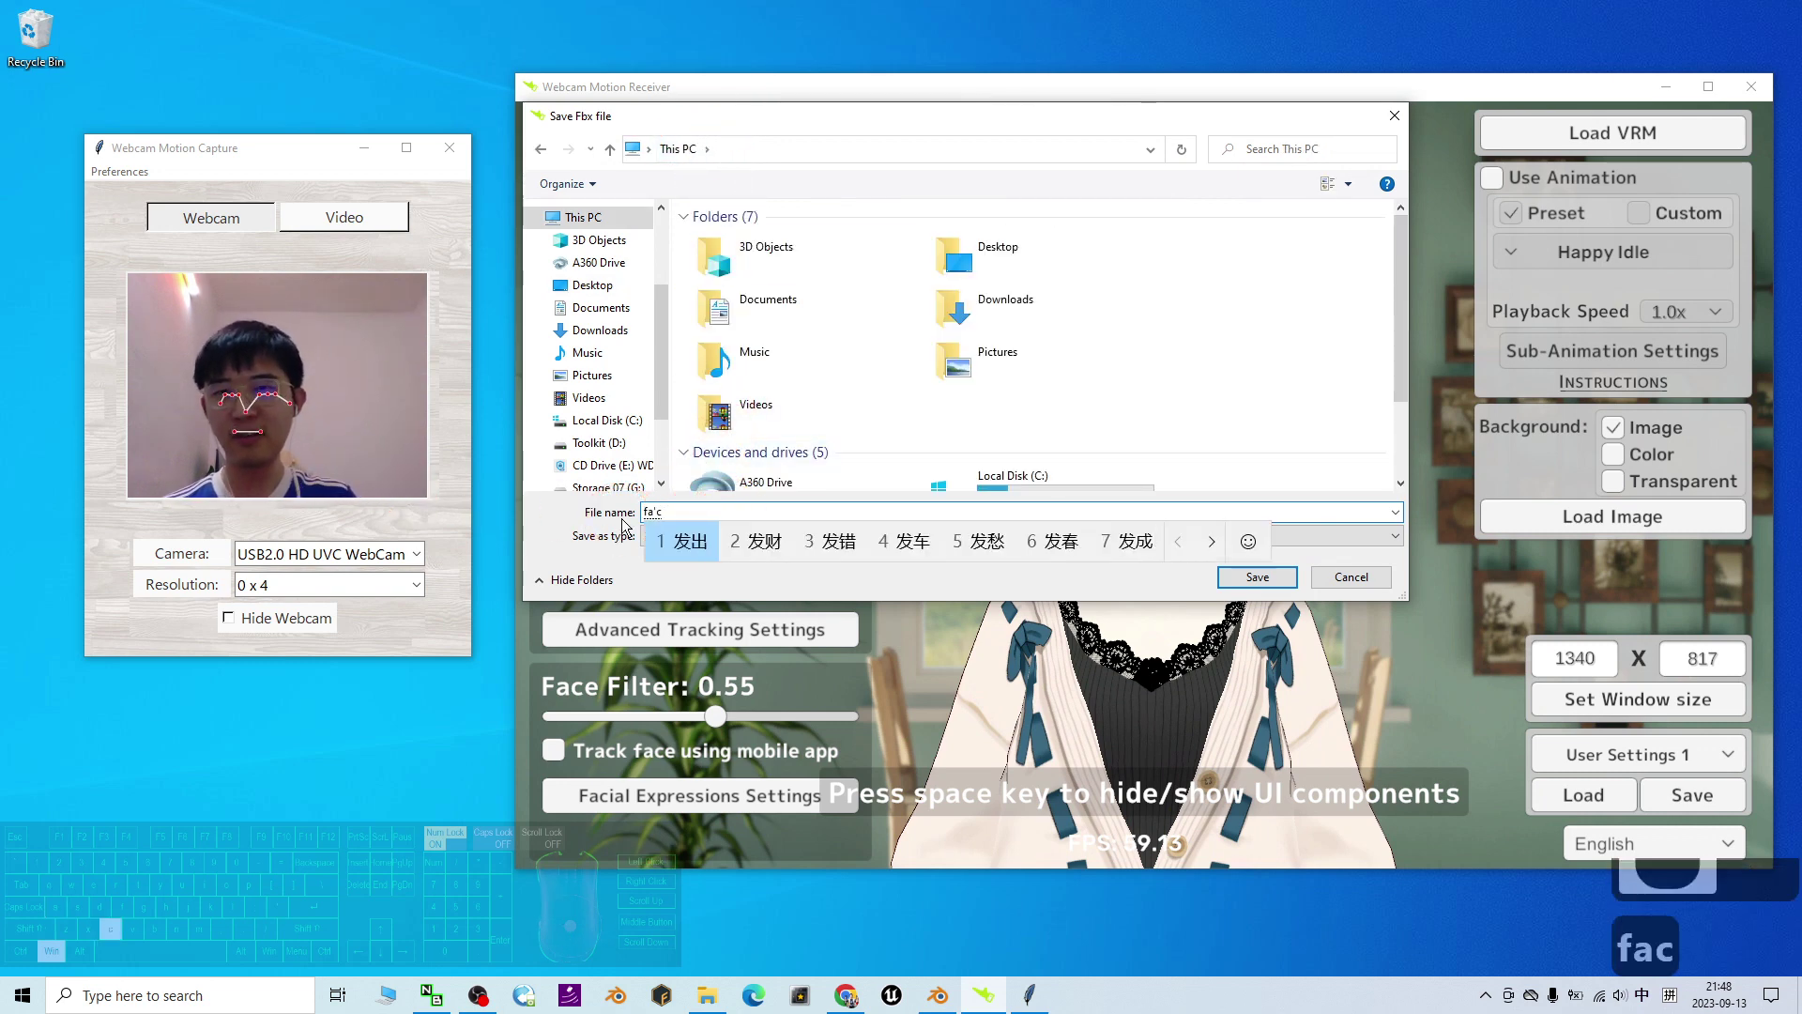
{"action": "key", "text": "BackSpace"}
{"action": "key", "text": "BackSpace"}
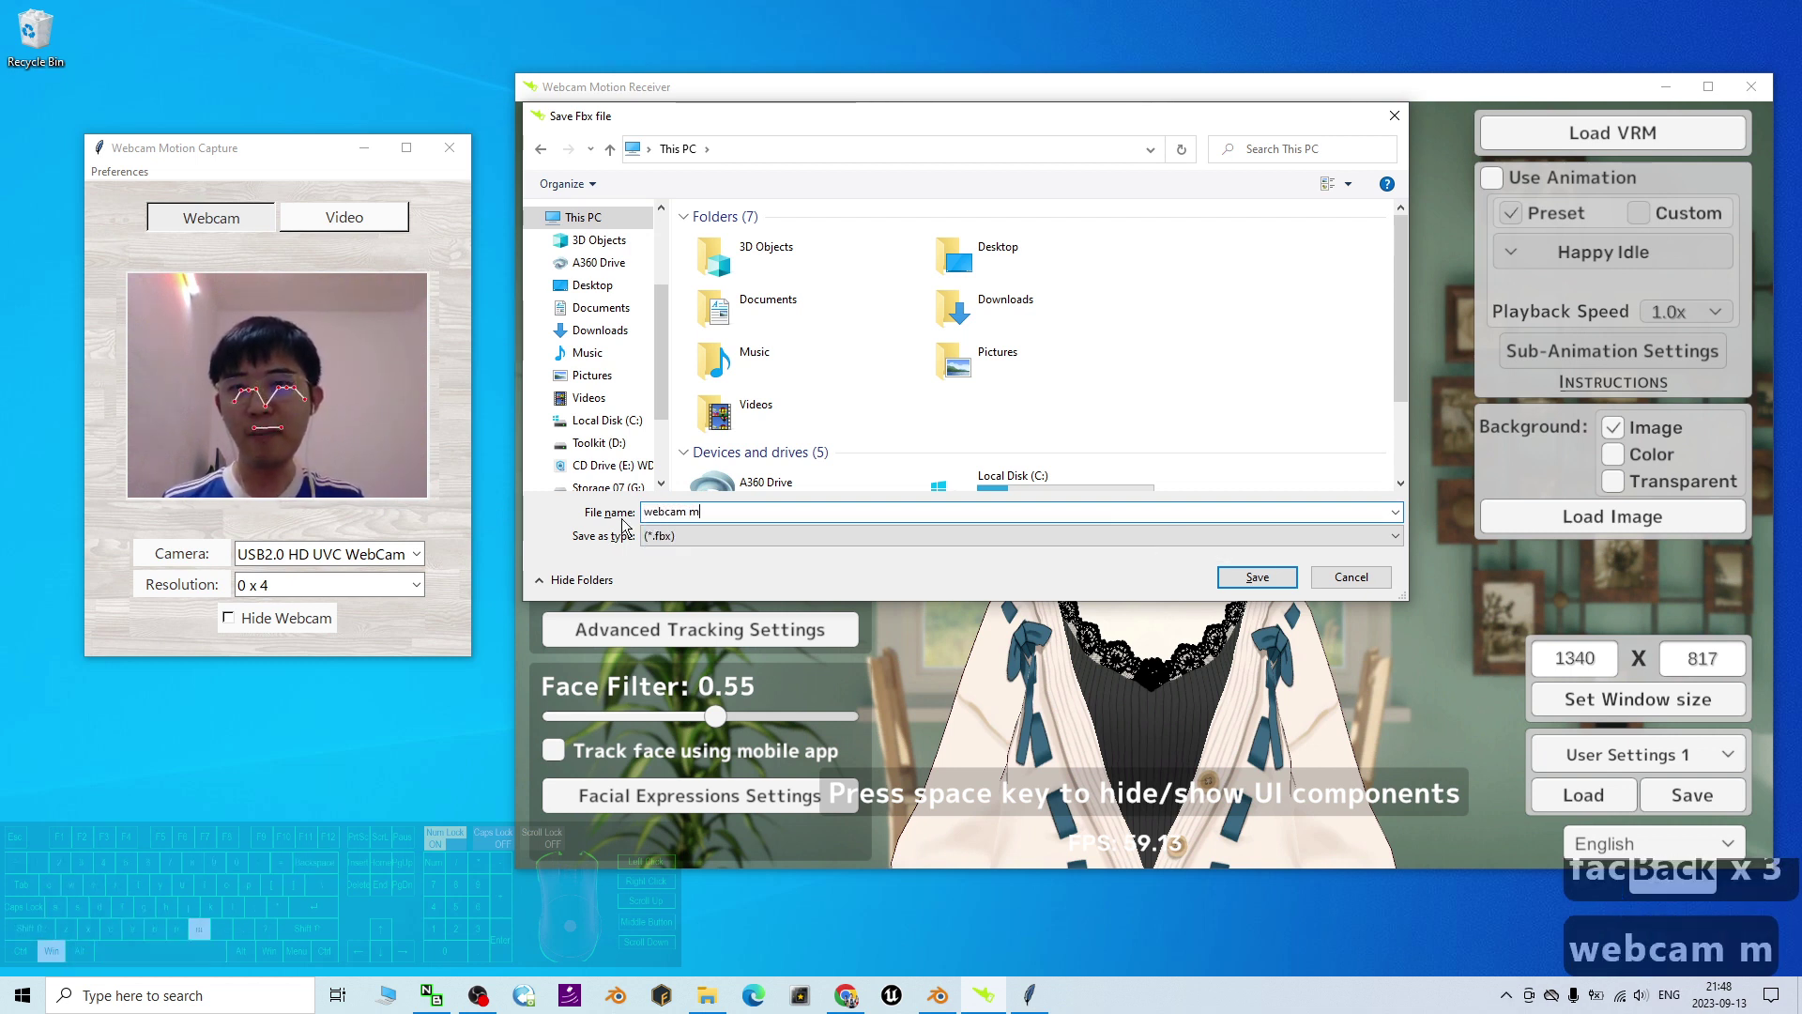
{"action": "left_click", "coordinate": [1277, 578]}
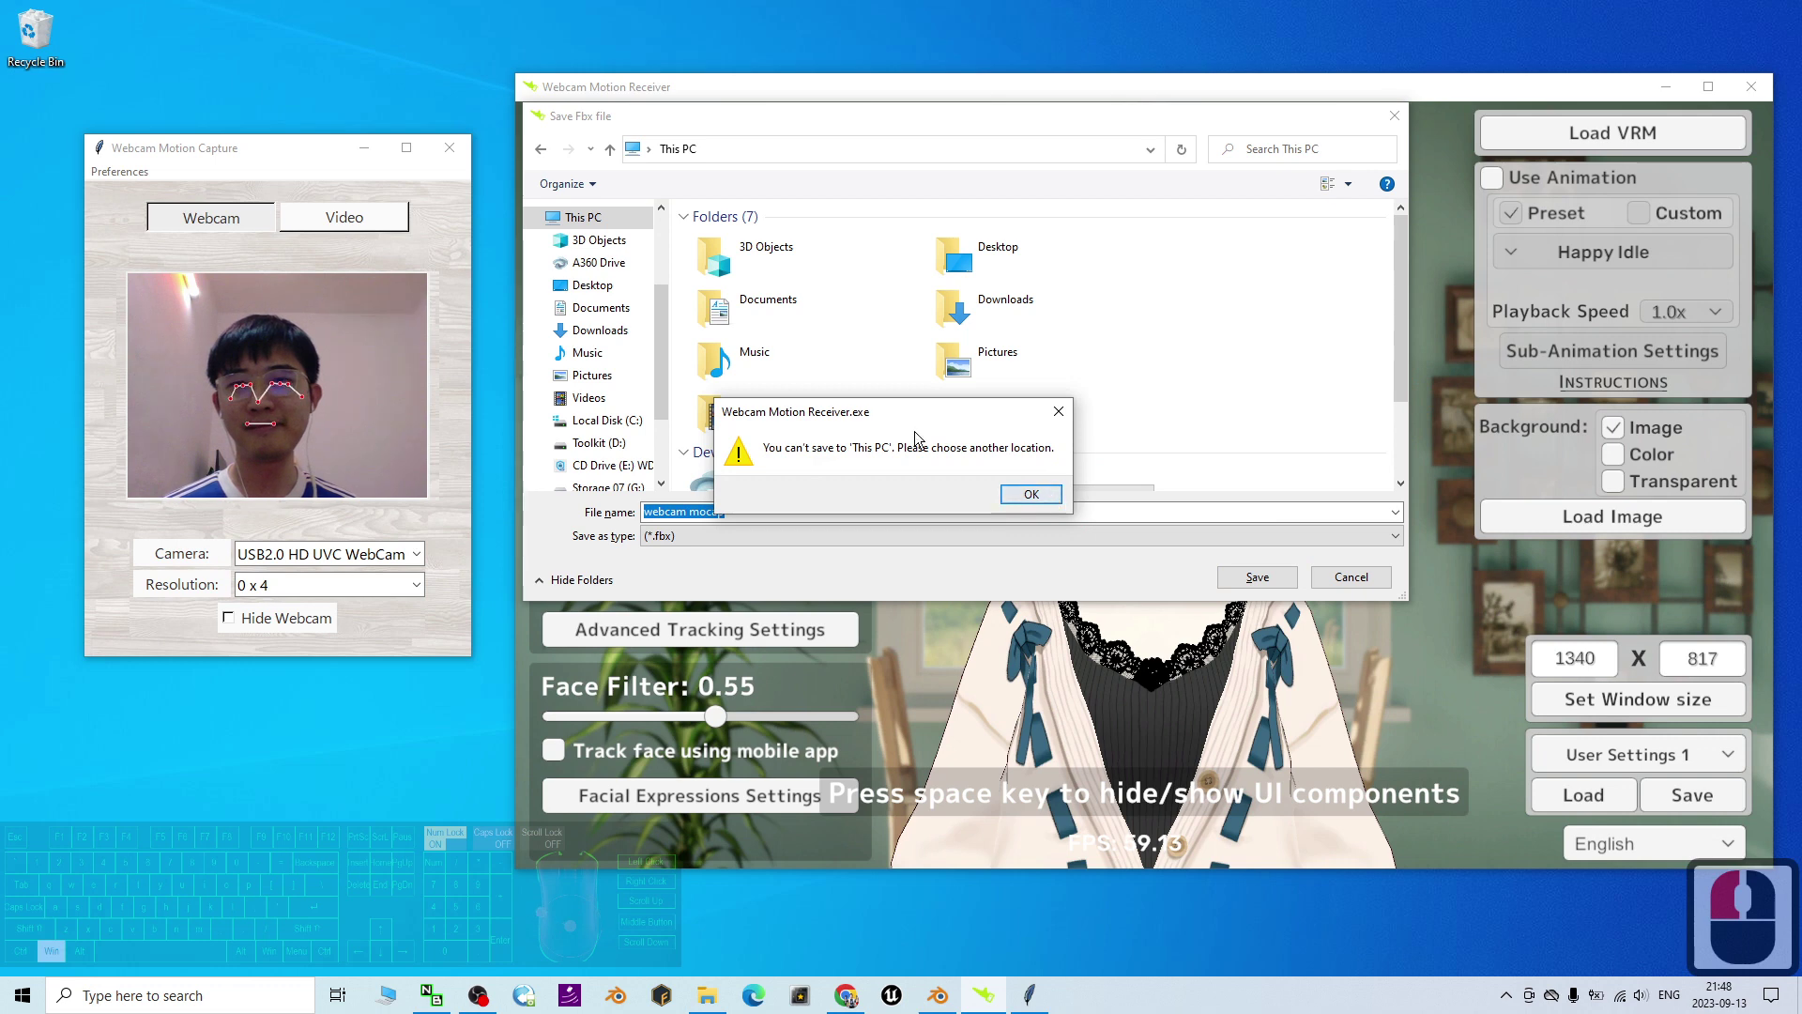
{"action": "left_click", "coordinate": [1030, 495]}
{"action": "double_click", "coordinate": [699, 310]}
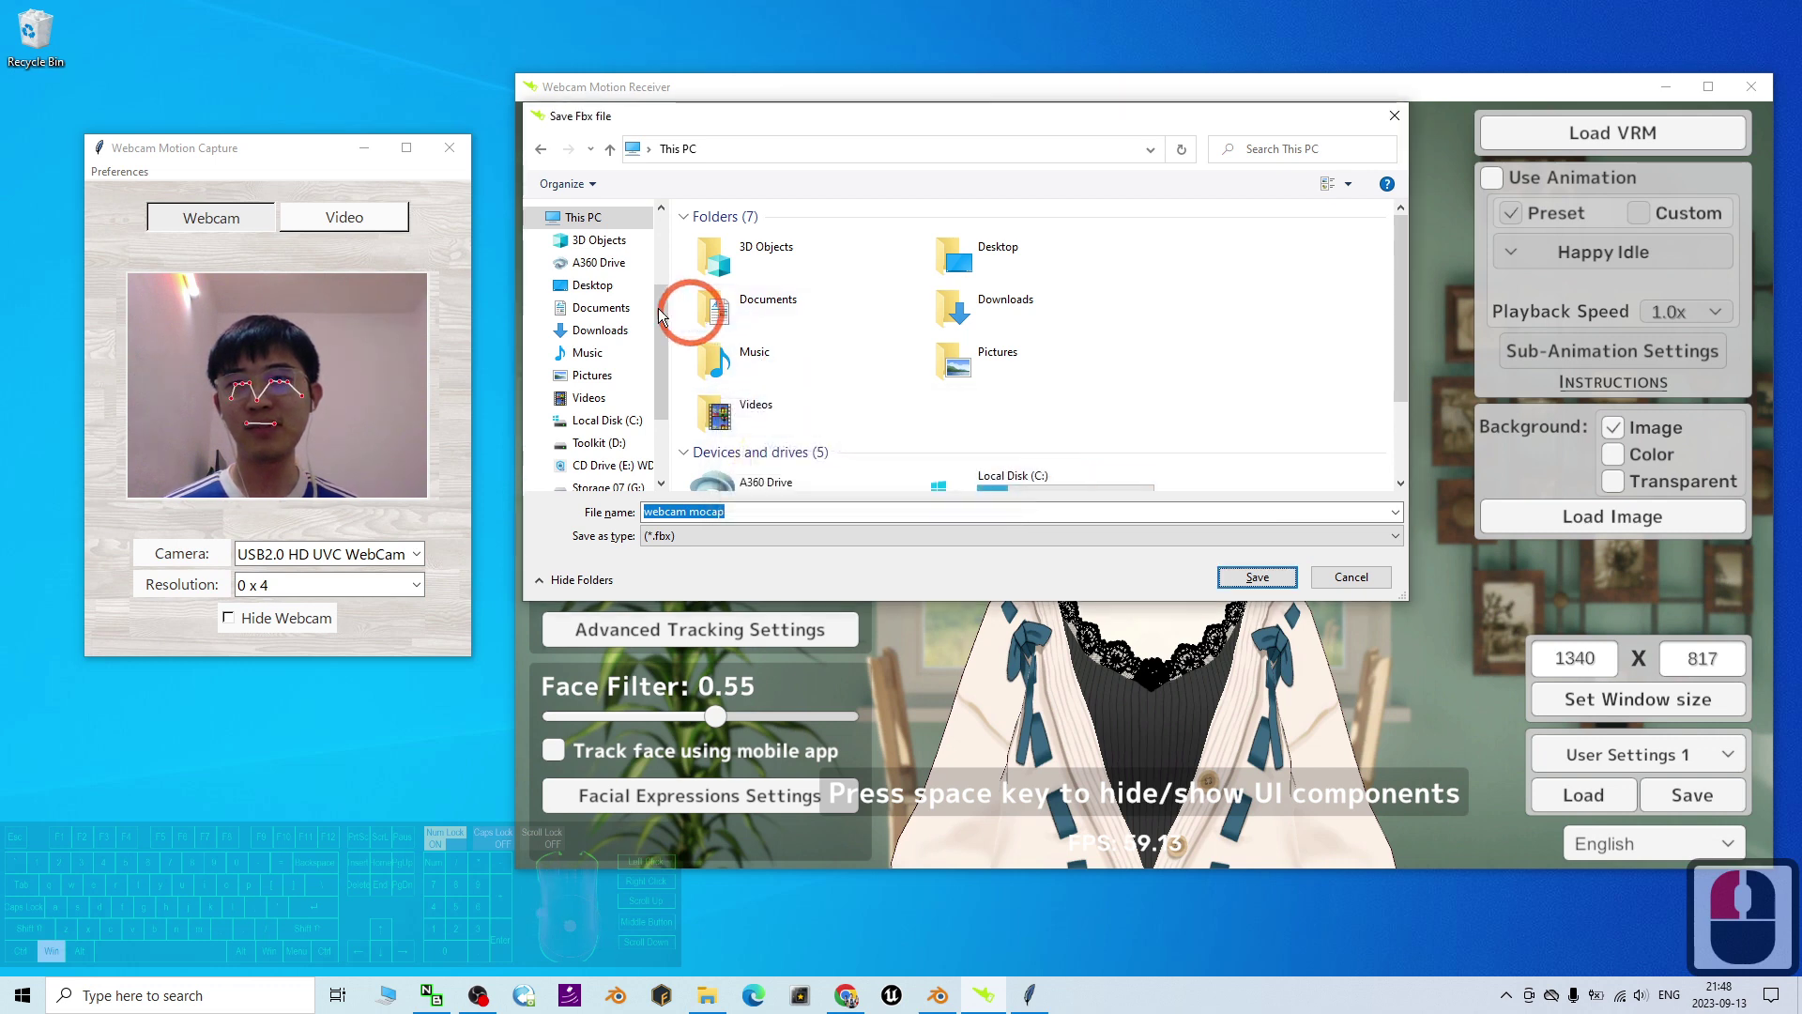
{"action": "left_click", "coordinate": [1257, 577]}
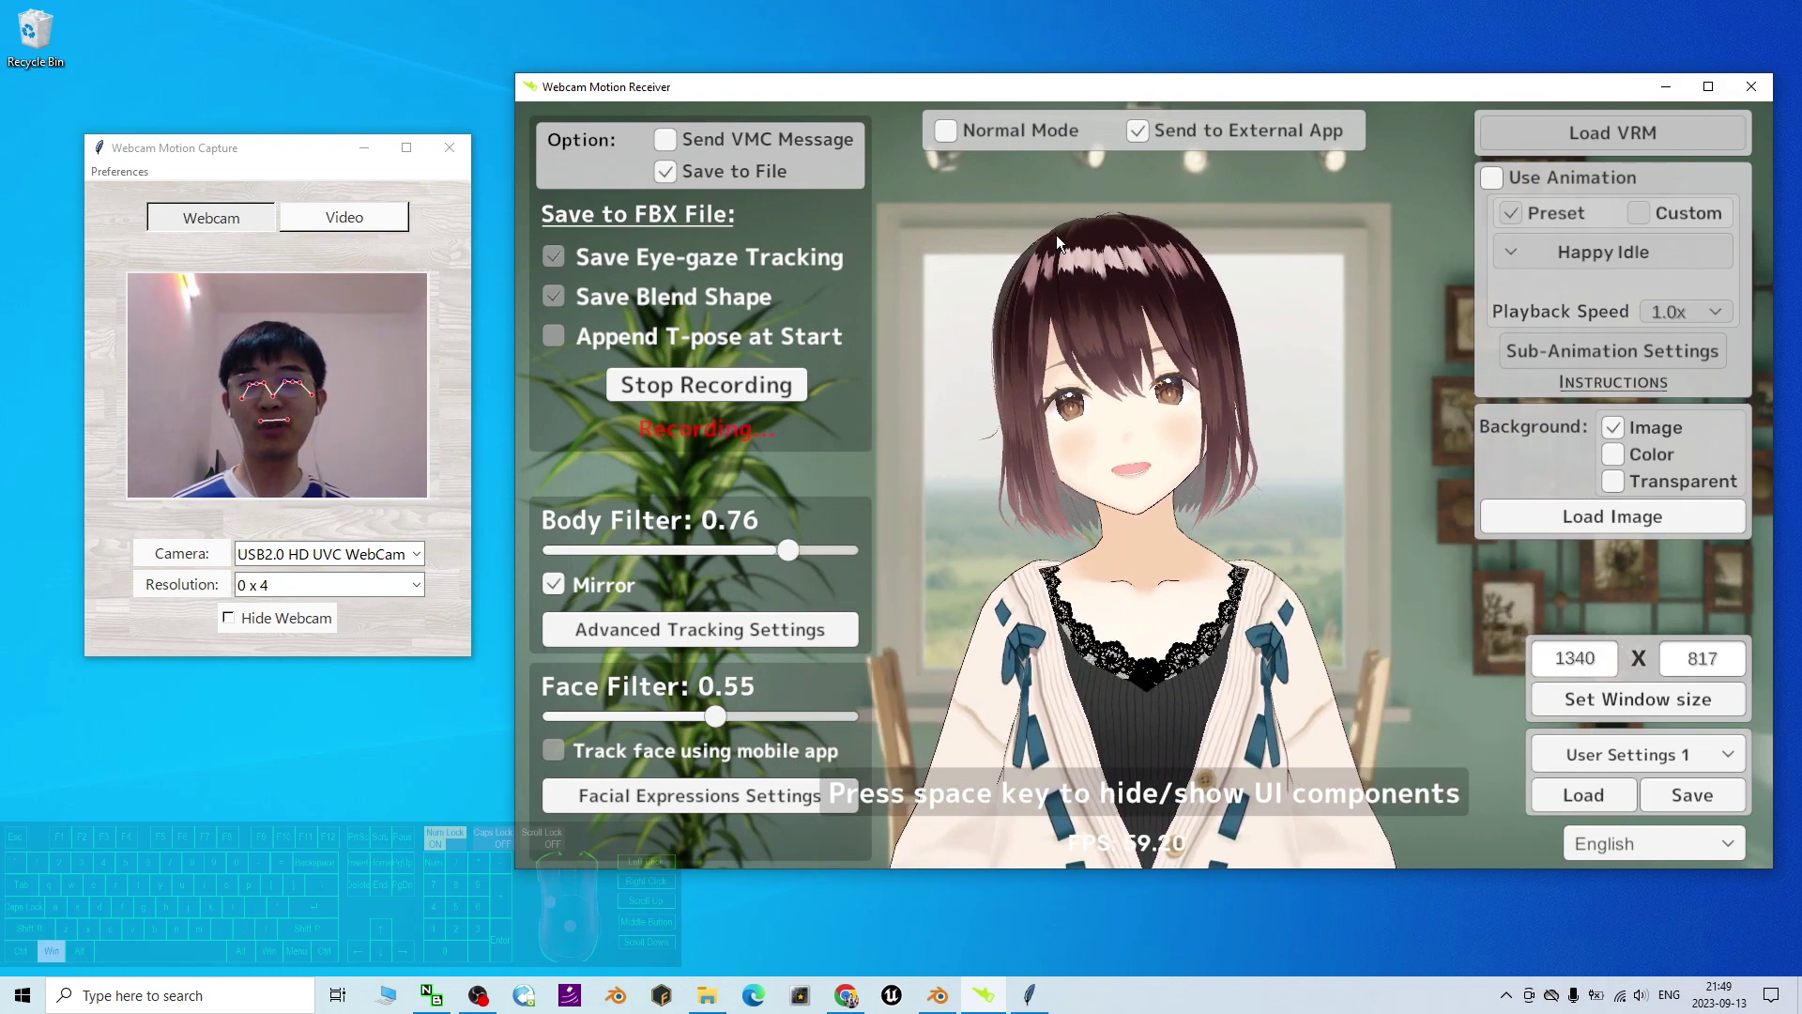
Step: Stop recording so webcam mocap.fbx saves to the Desktop, then close the webcam preview window
{"action": "left_click", "coordinate": [698, 394]}
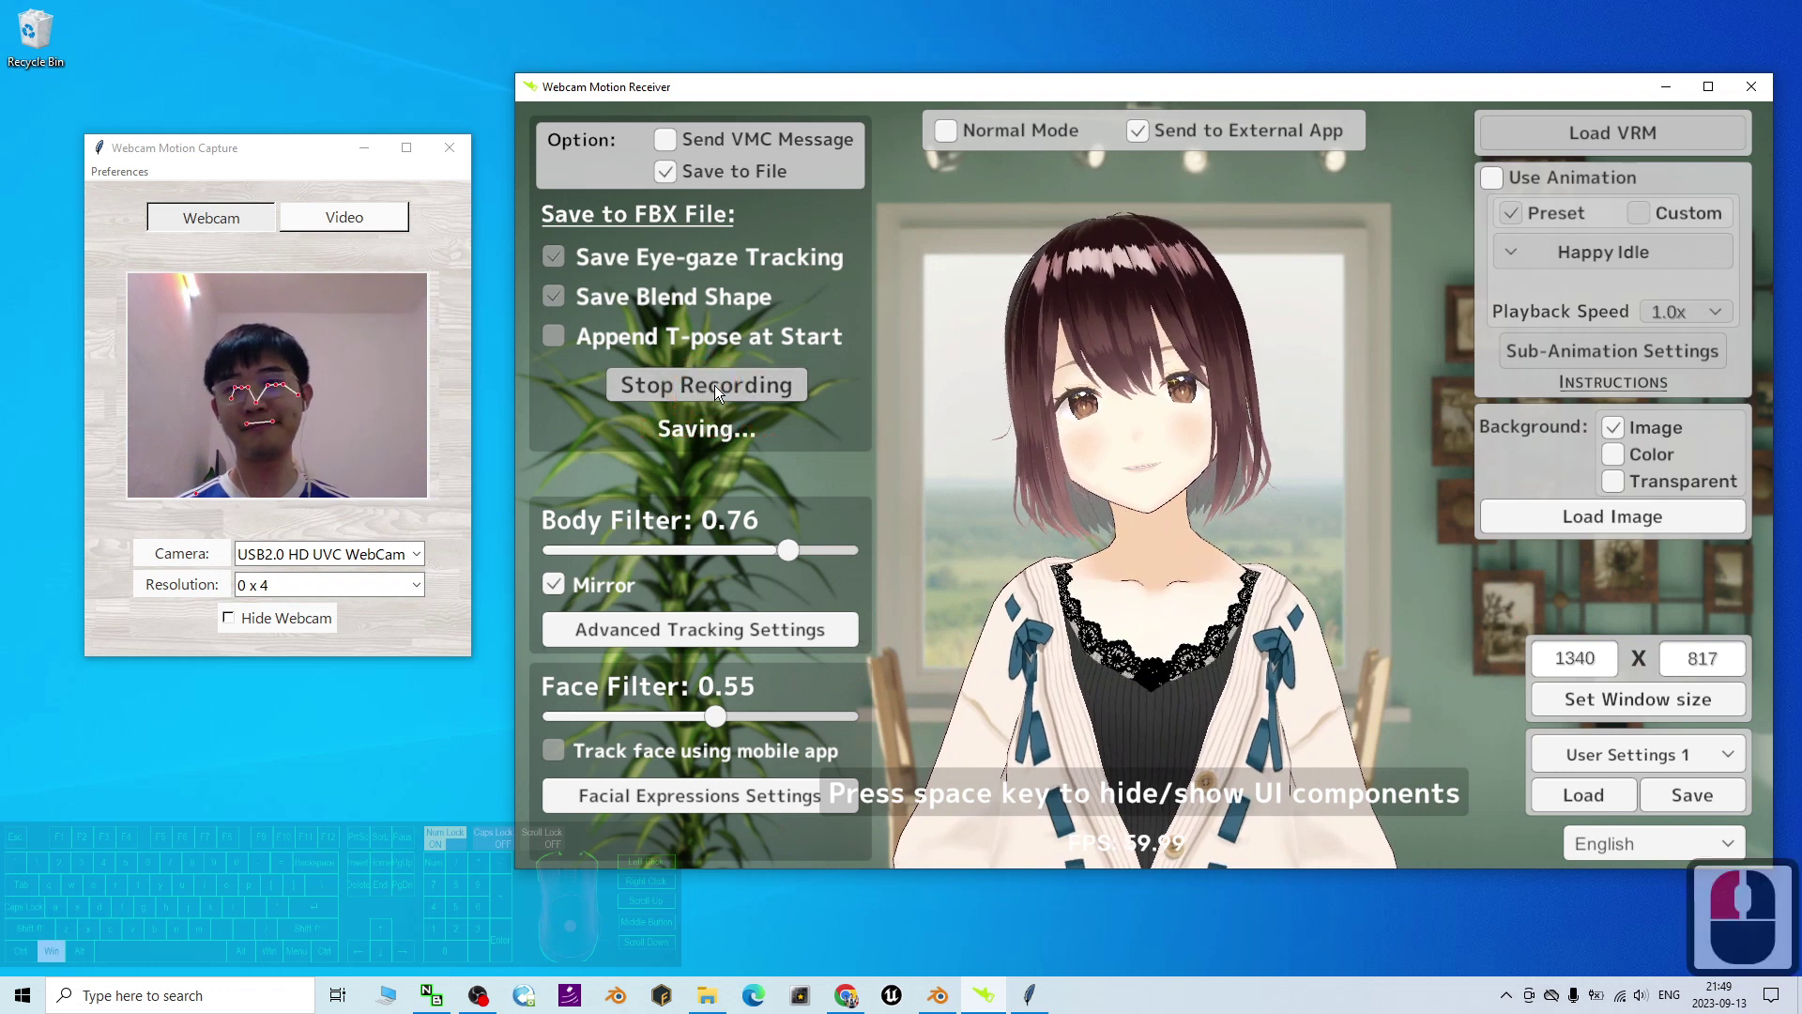
{"action": "left_click", "coordinate": [39, 130]}
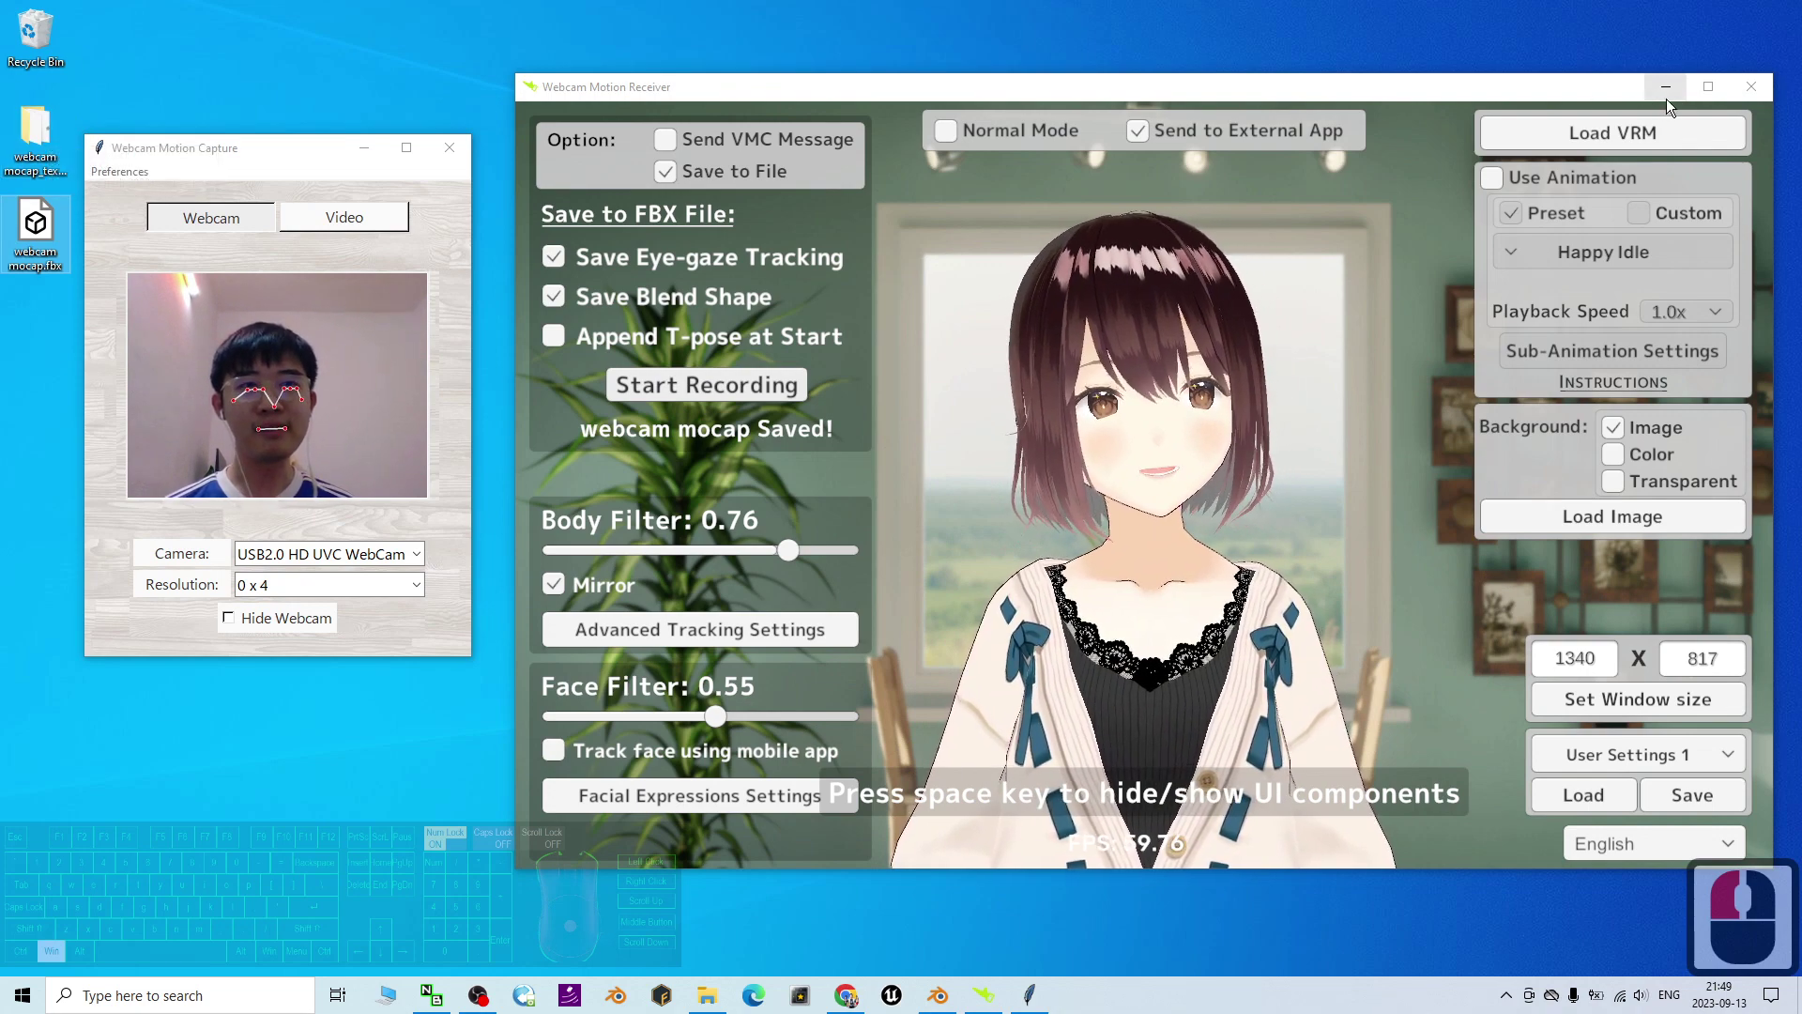
{"action": "left_click", "coordinate": [444, 150]}
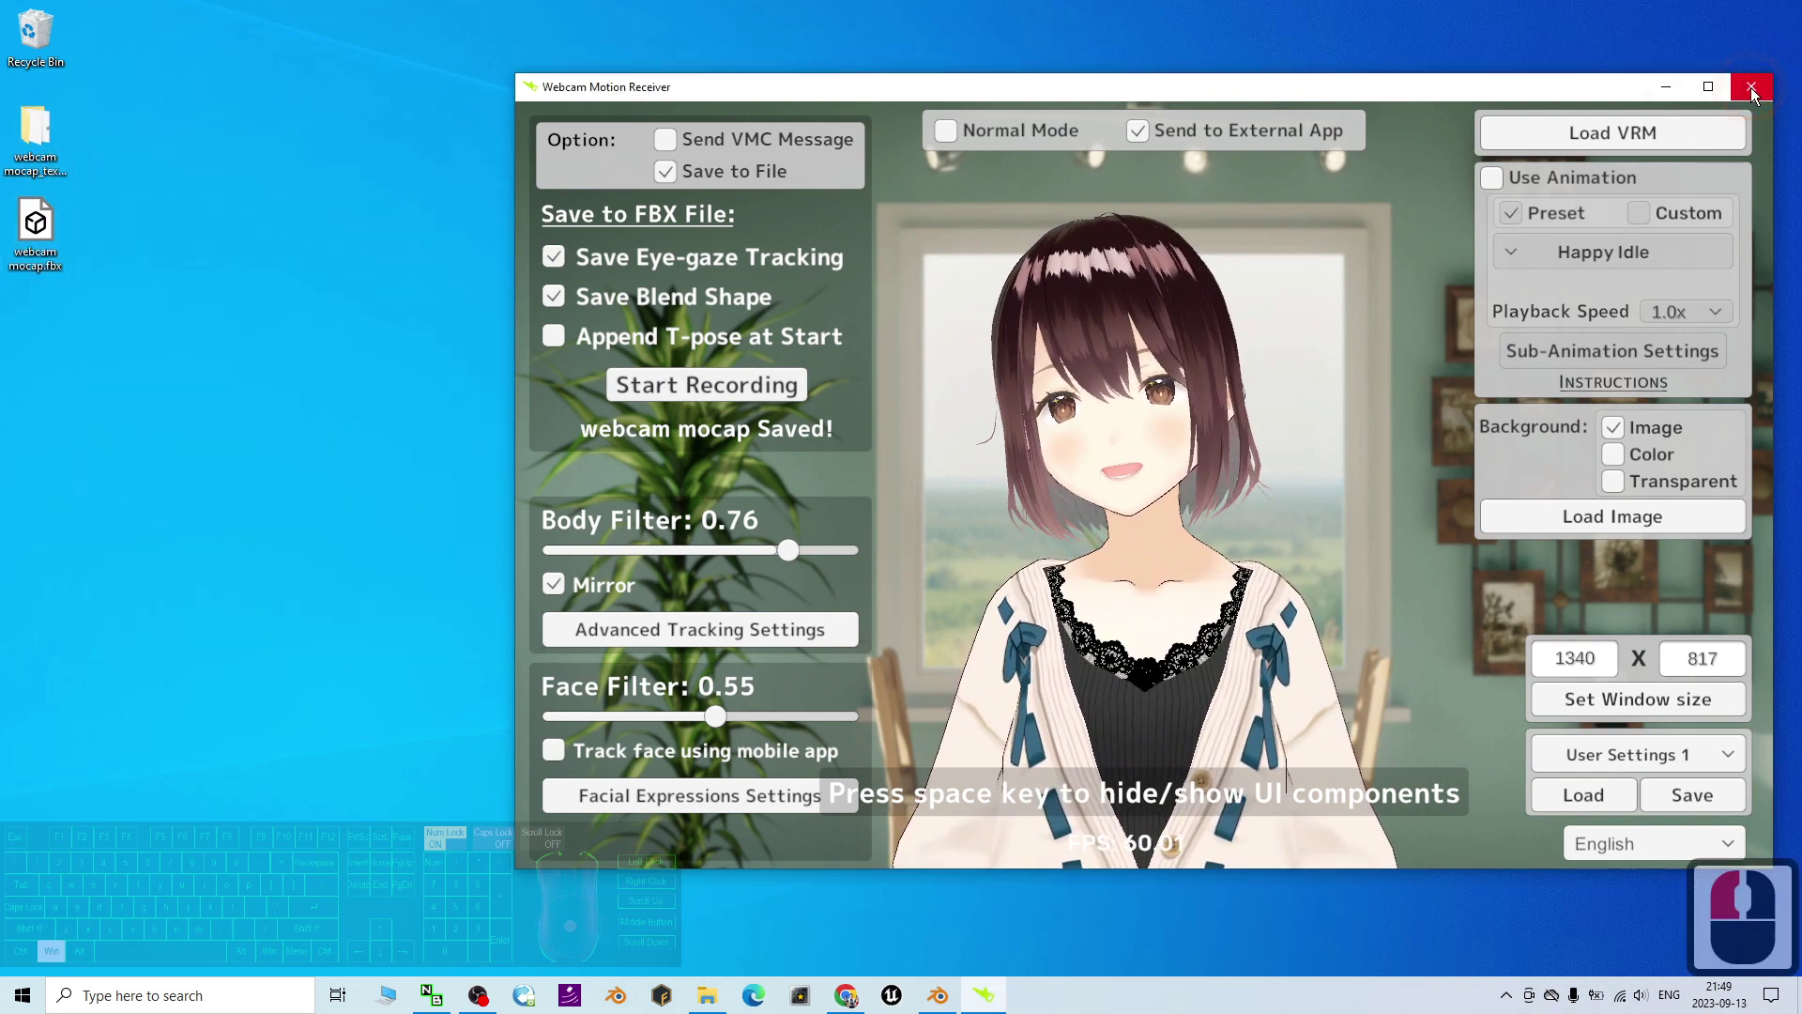
Step: Close the Receiver and return to Blender, panning so the character sits higher in view
{"action": "left_click", "coordinate": [1751, 87]}
{"action": "double_click", "coordinate": [35, 235]}
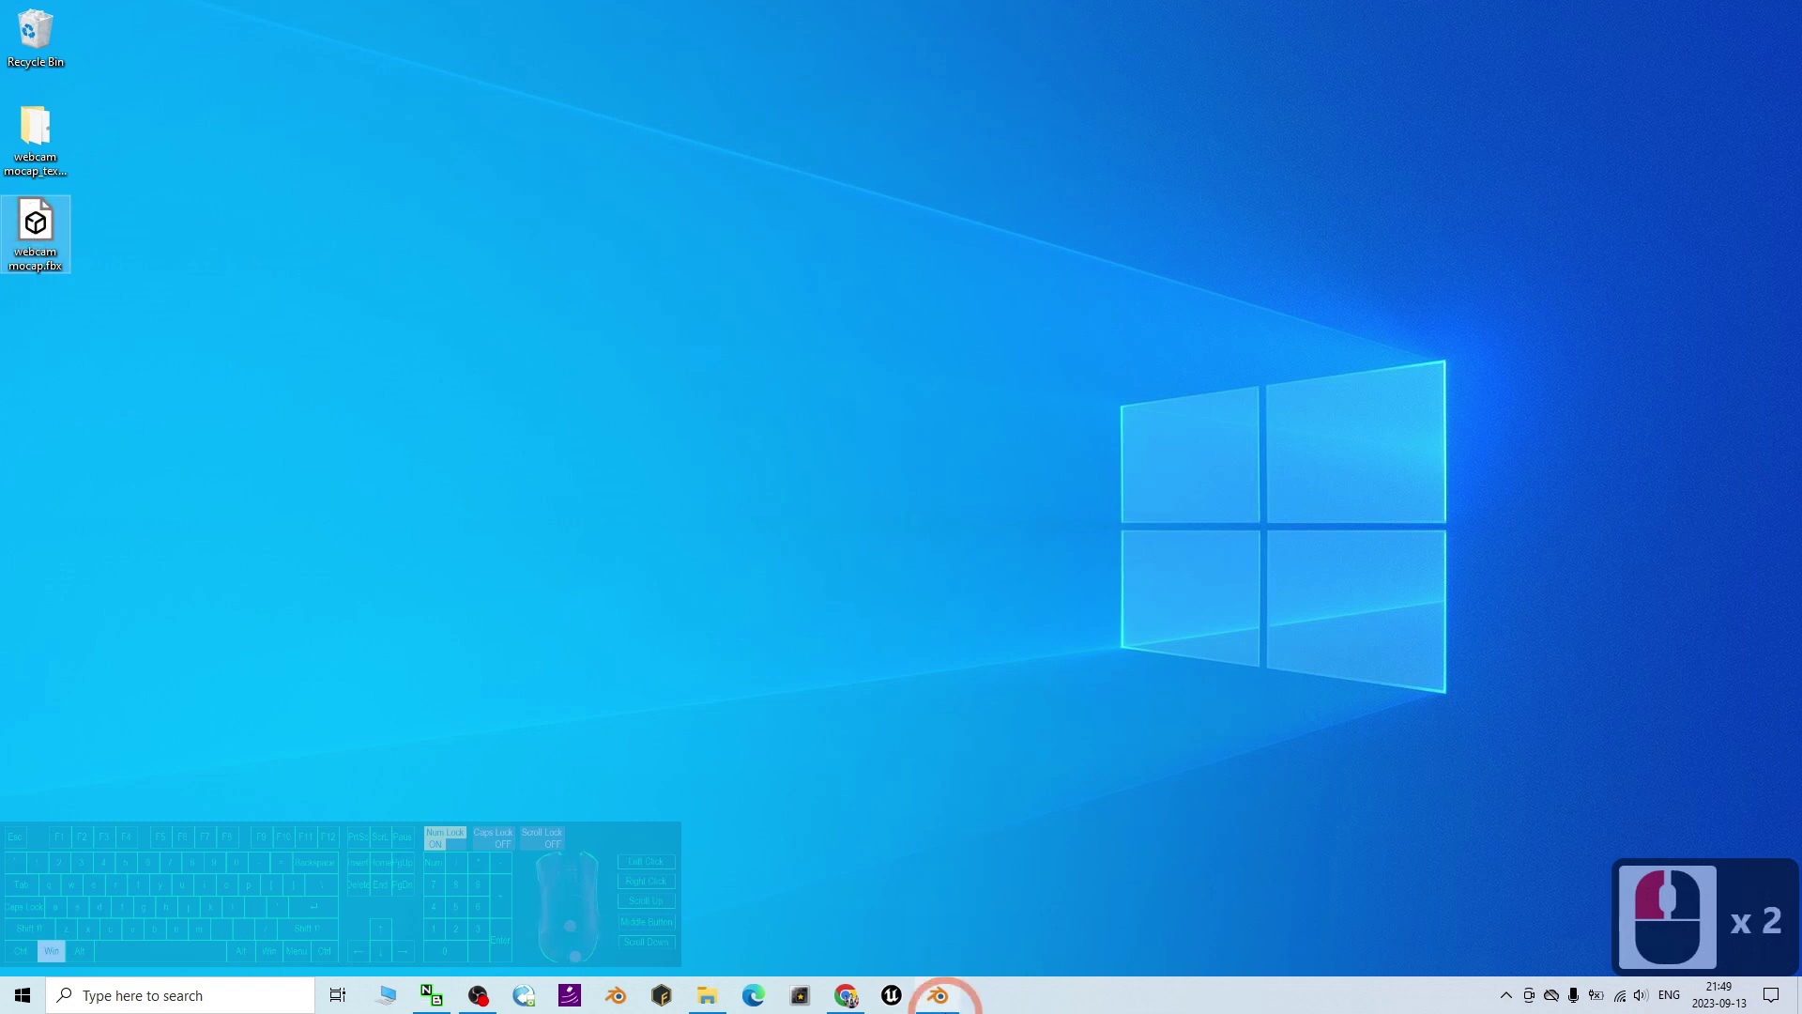
{"action": "scroll", "coordinate": [956, 415], "scroll_direction": "down", "scroll_amount": 5}
{"action": "scroll", "coordinate": [742, 458], "scroll_direction": "up", "scroll_amount": 3}
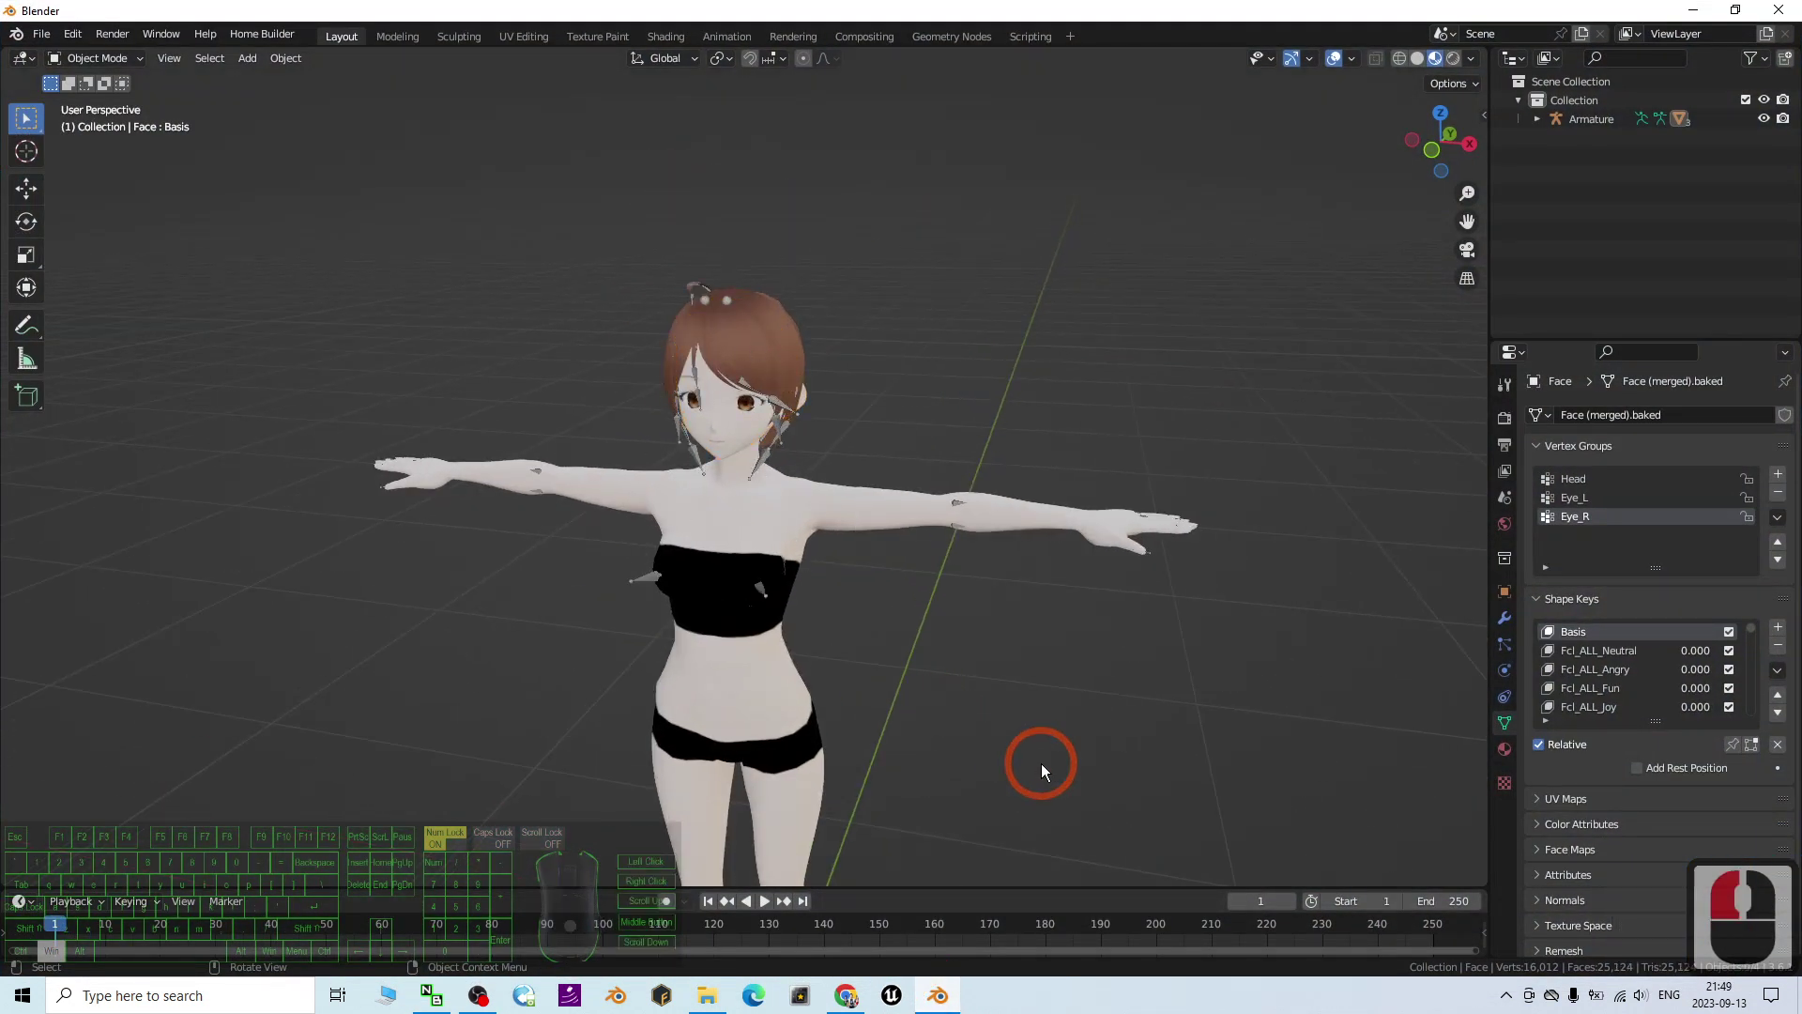
{"action": "scroll", "coordinate": [1037, 765], "scroll_direction": "down", "scroll_amount": 2}
{"action": "middle_click_drag", "start_coordinate": [1022, 773], "coordinate": [794, 8], "text": "shift"}
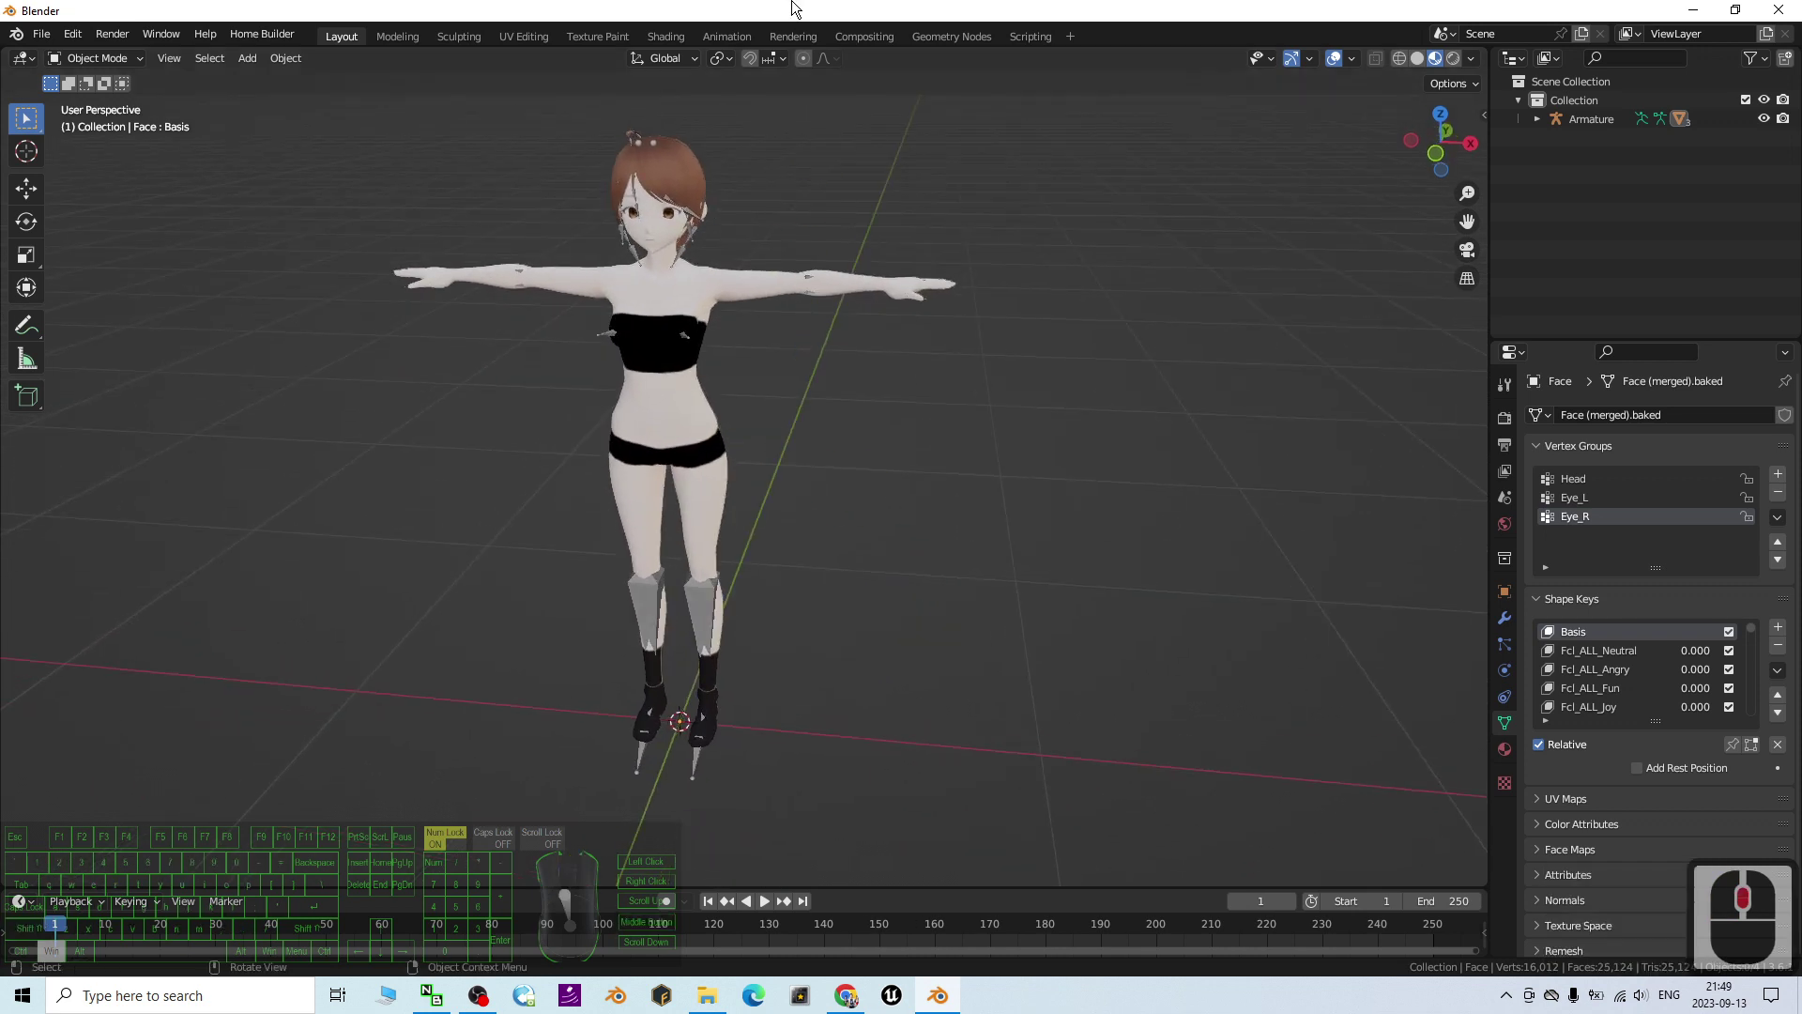
Step: Check the Body mesh, then locate webcam mocap.fbx on the desktop and maximize Blender again
{"action": "double_click", "coordinate": [714, 300]}
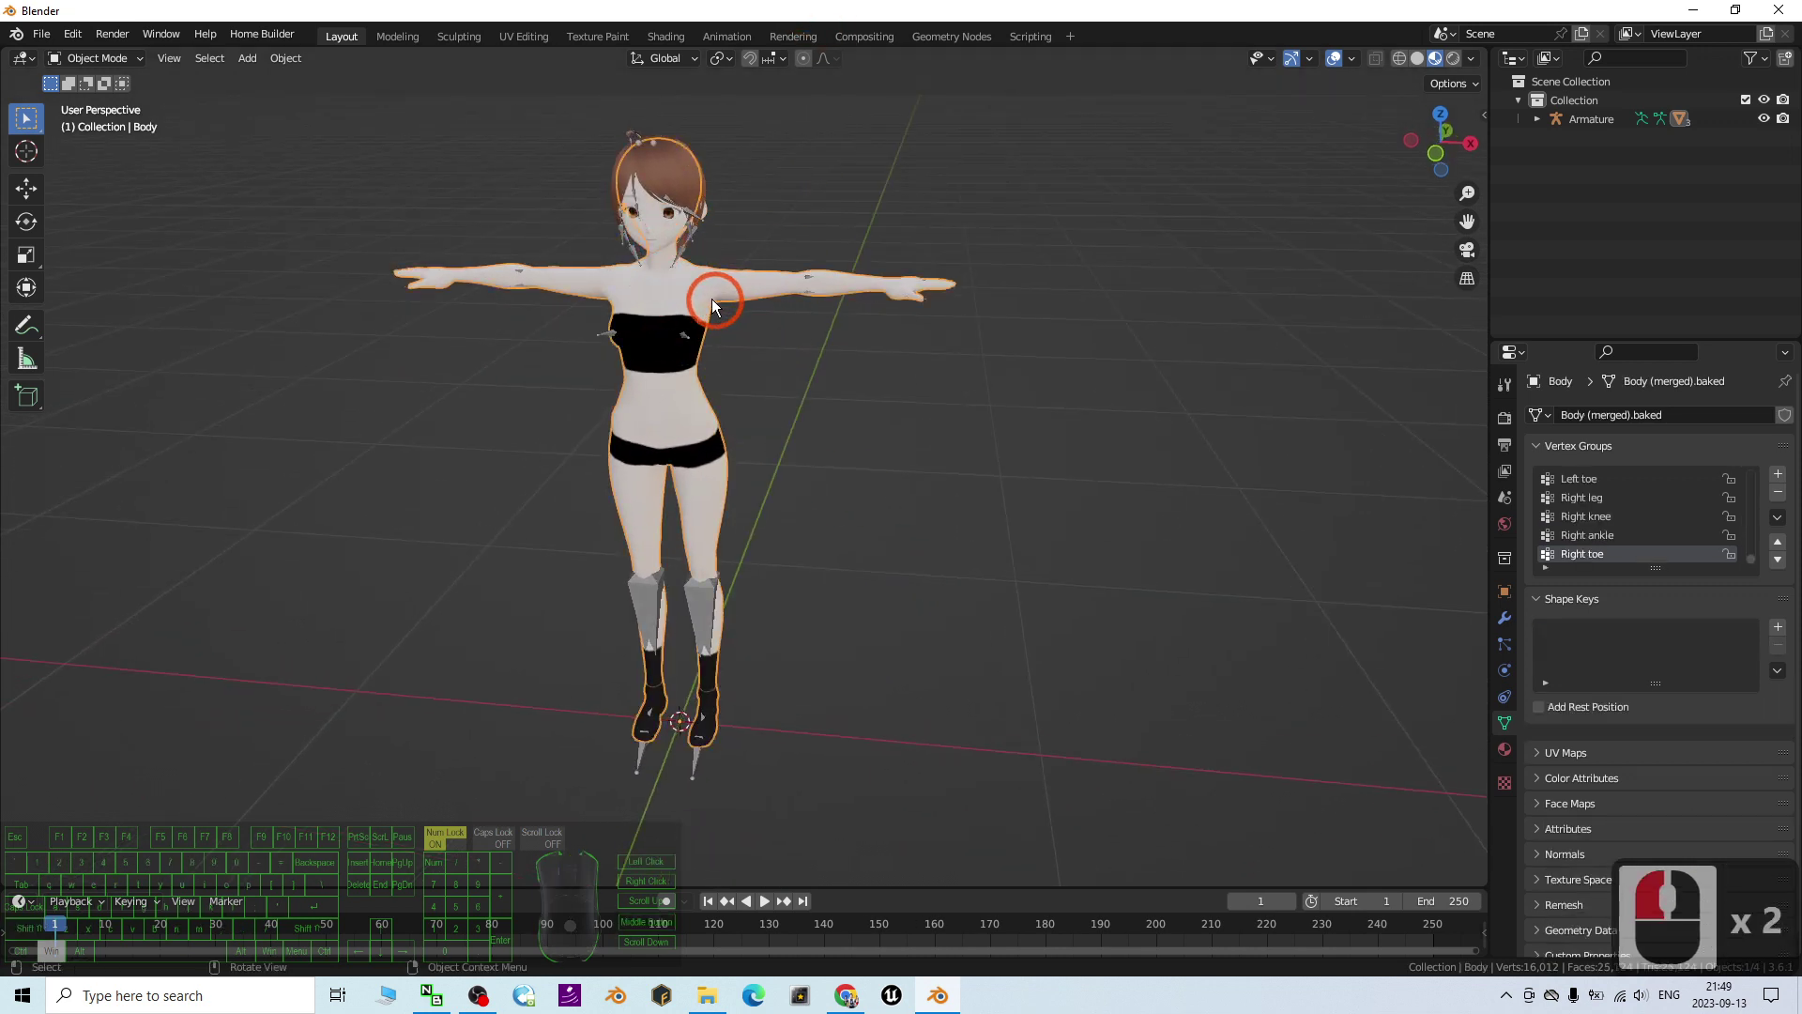
{"action": "left_click", "coordinate": [618, 209]}
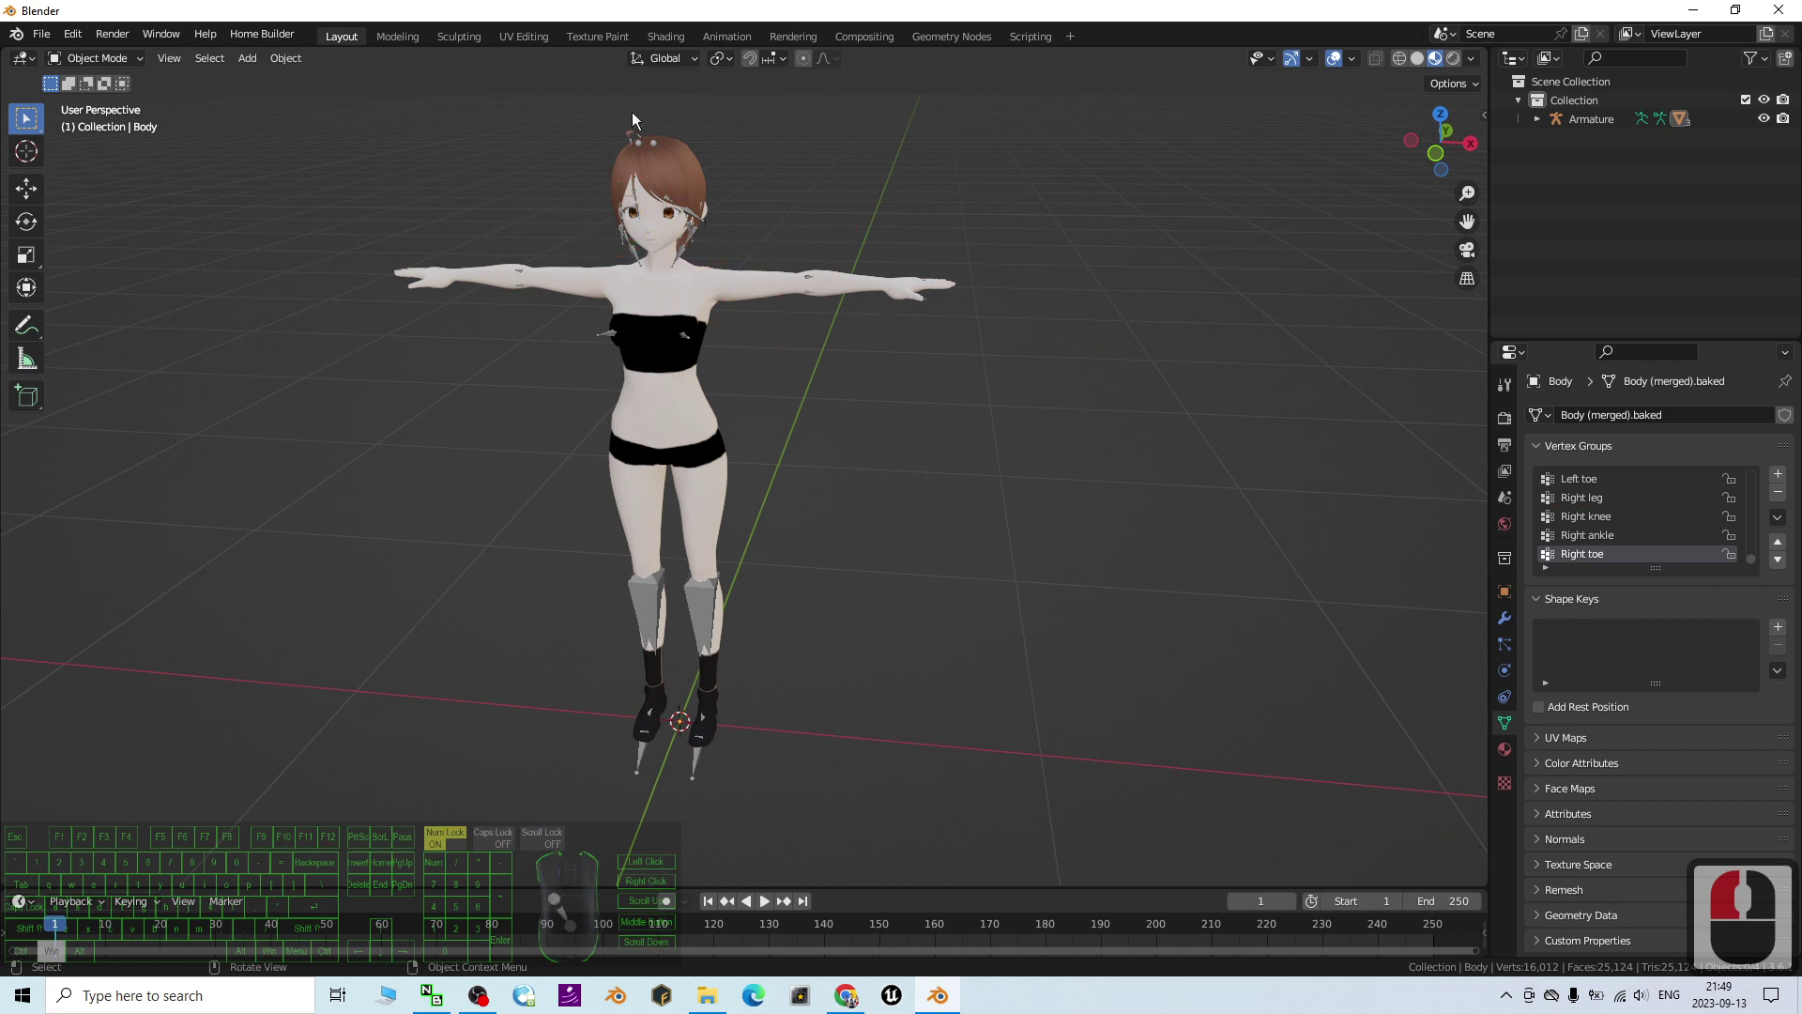
{"action": "left_click_drag", "start_coordinate": [511, 7], "coordinate": [843, 47]}
{"action": "left_click", "coordinate": [35, 234]}
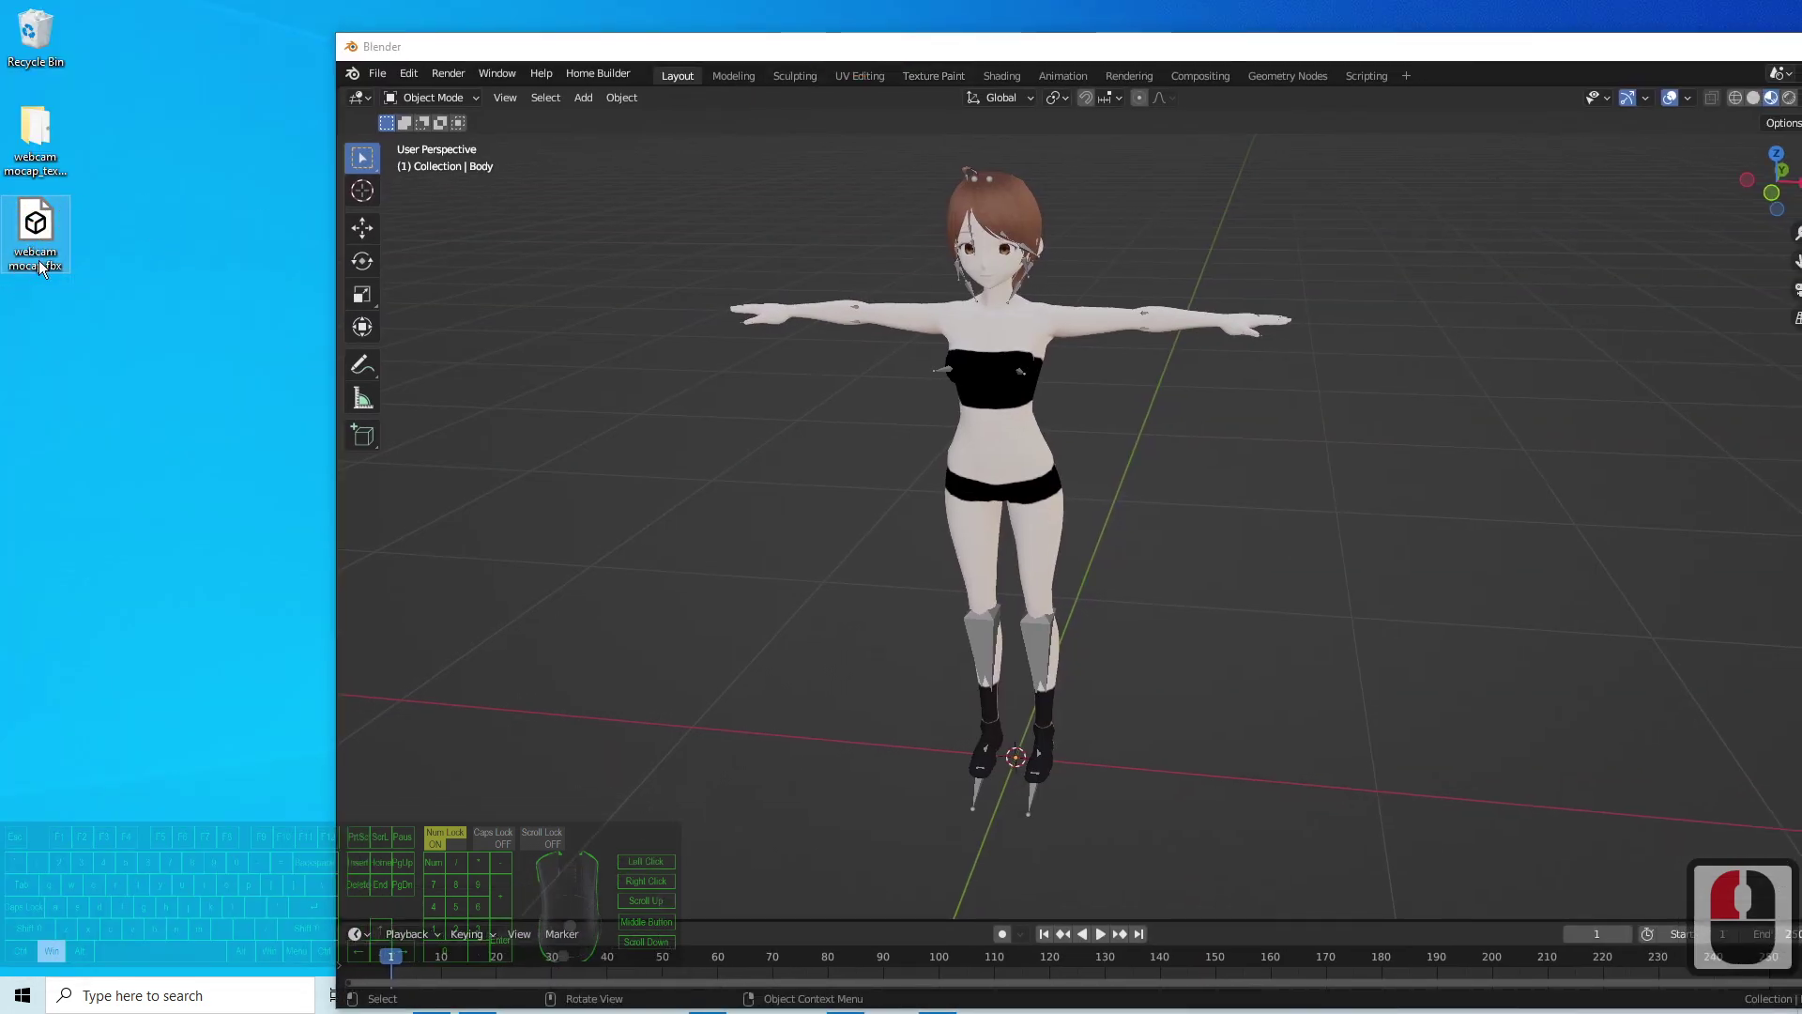
{"action": "left_click_drag", "start_coordinate": [1171, 48], "coordinate": [1078, 7]}
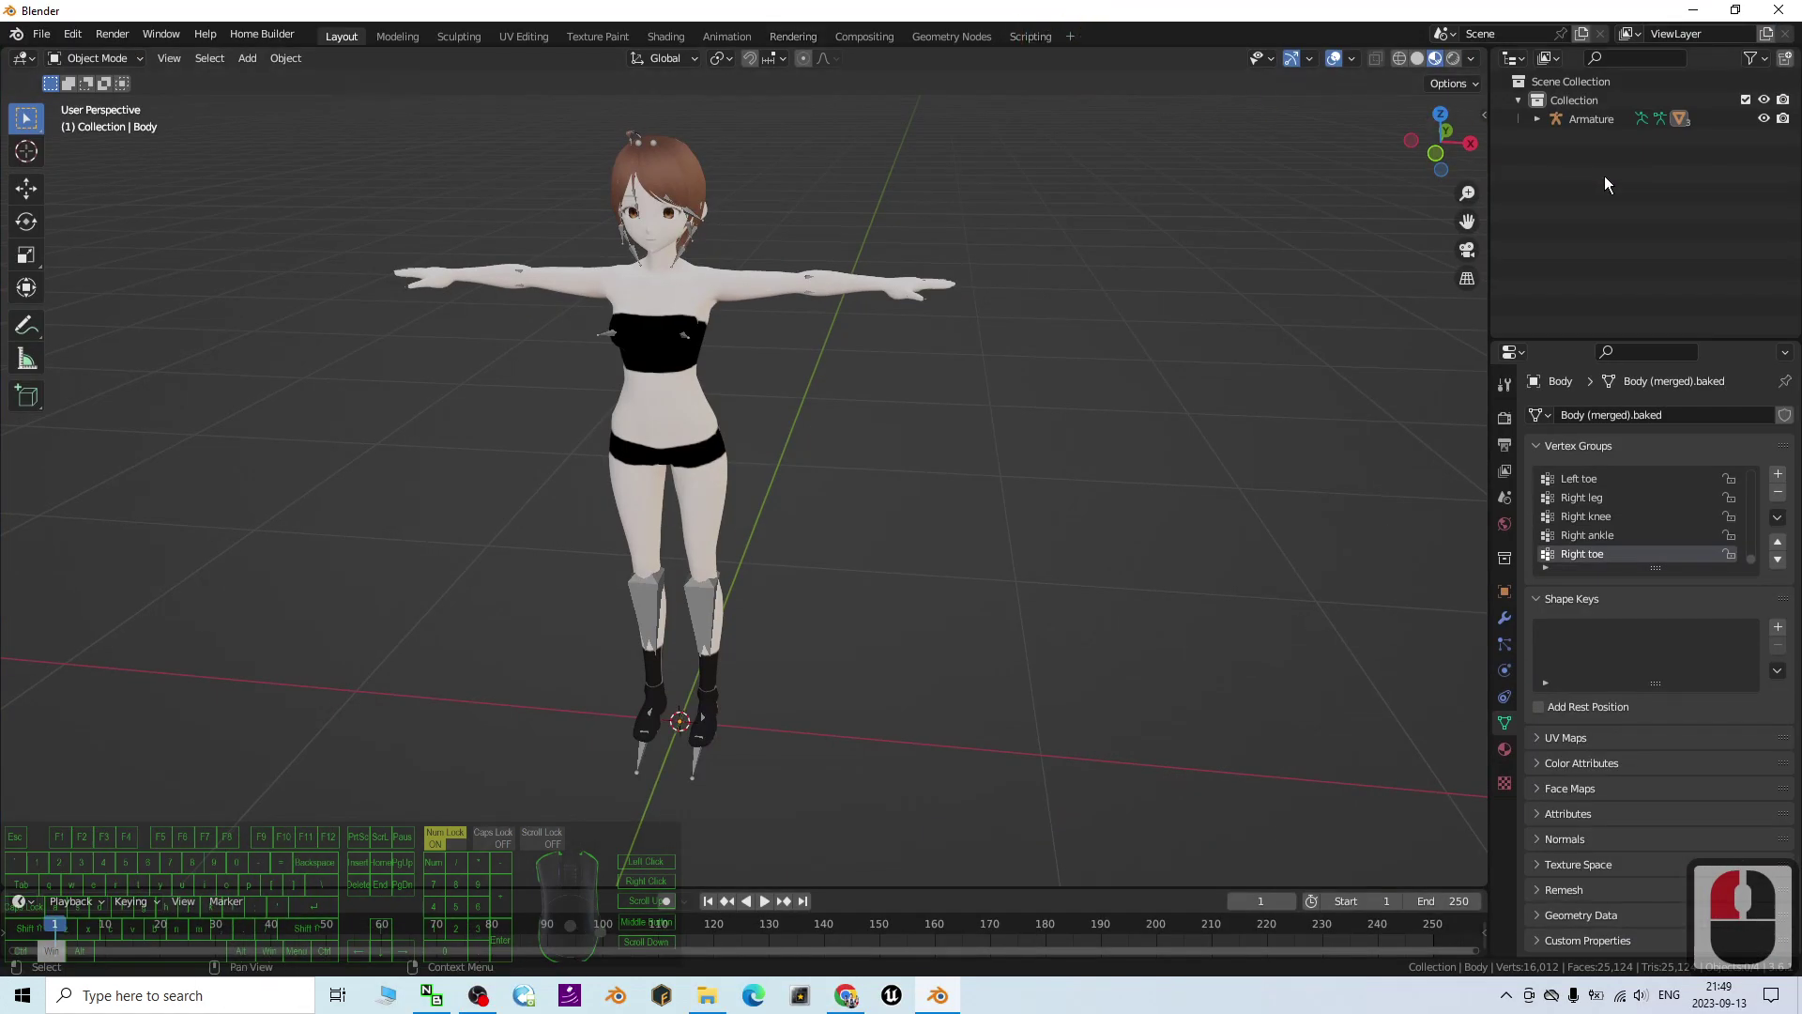
Step: Rename the Armature object to Model01 in the Outliner
{"action": "left_click", "coordinate": [1594, 126]}
{"action": "left_click", "coordinate": [1537, 120]}
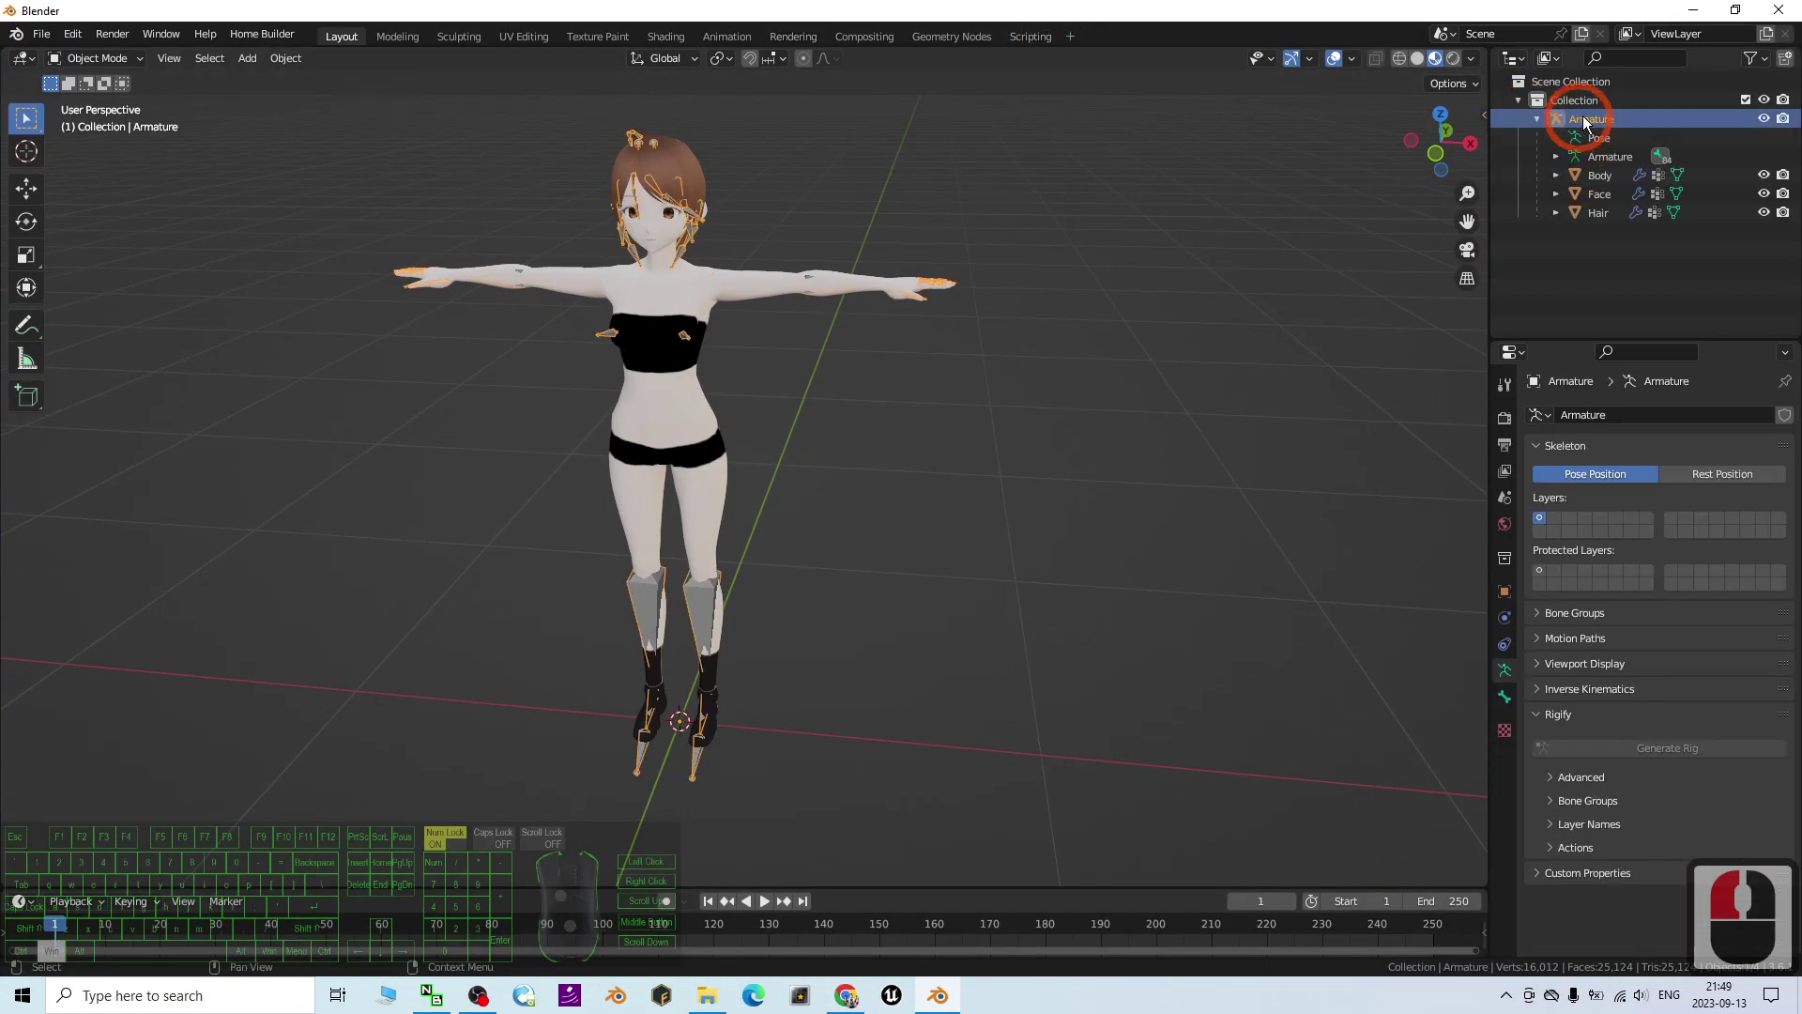
{"action": "double_click", "coordinate": [1594, 121]}
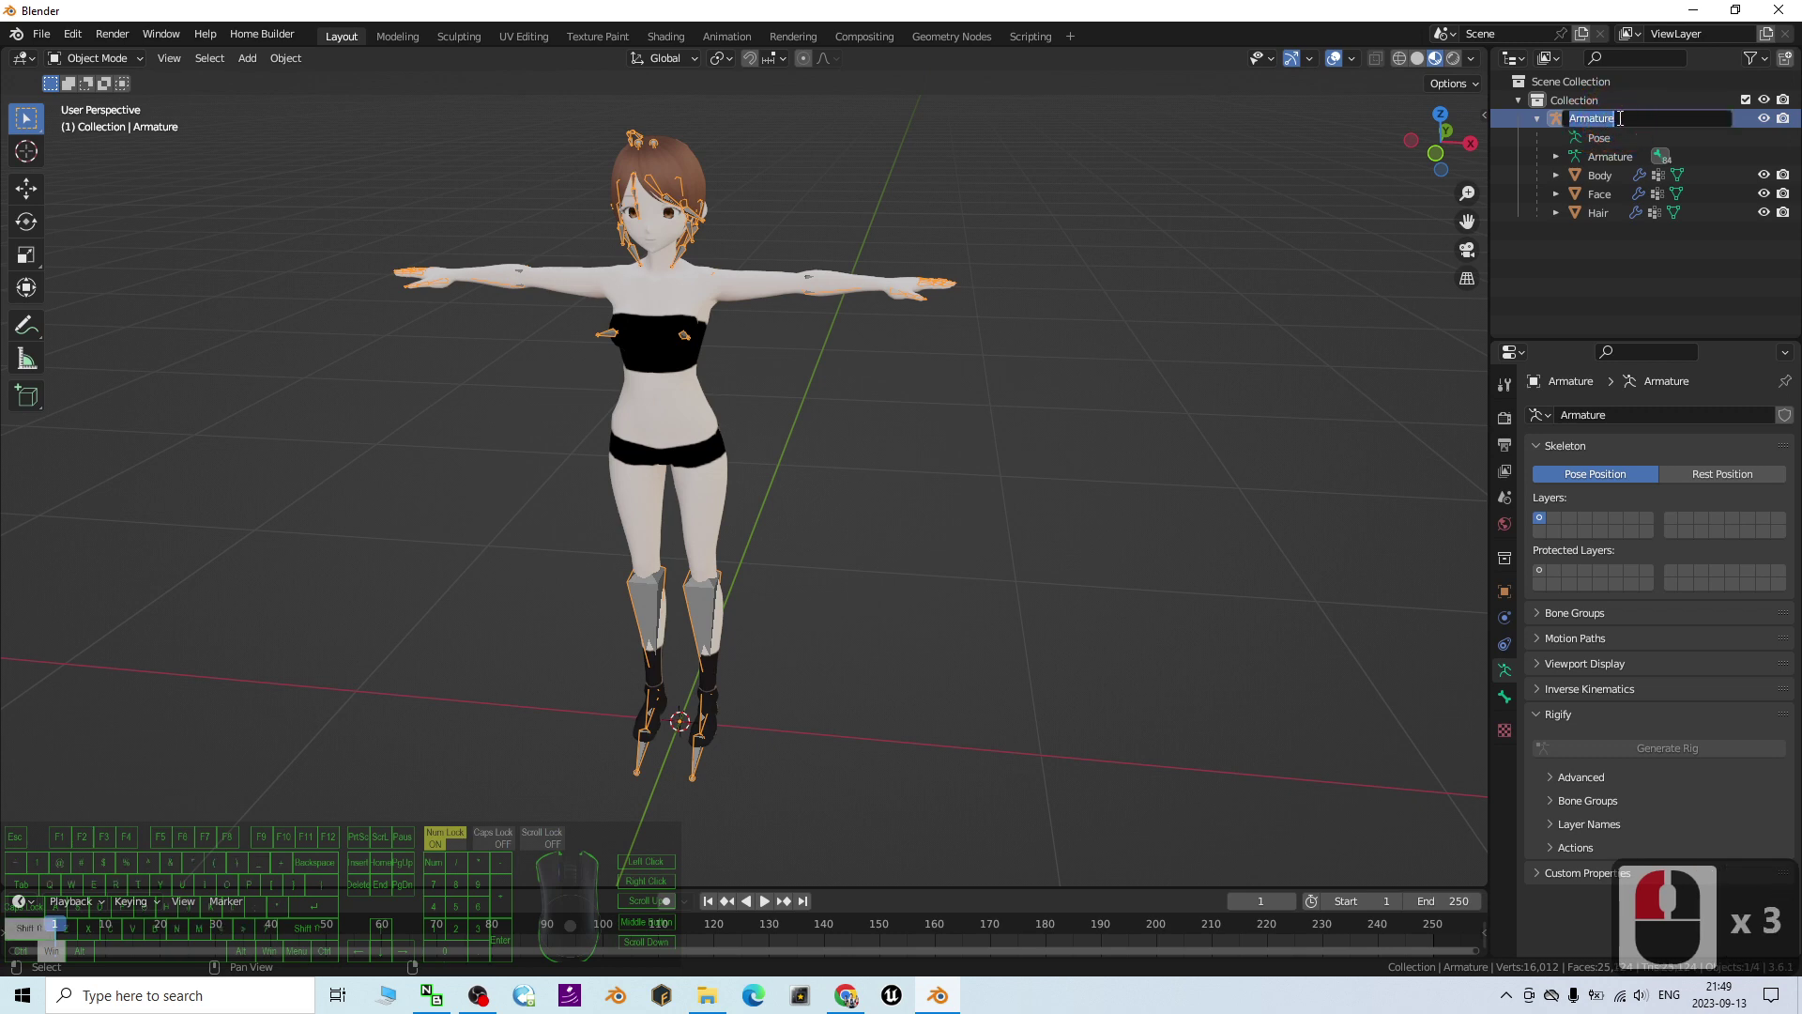
{"action": "type", "text": "Model01"}
{"action": "key", "text": "Return"}
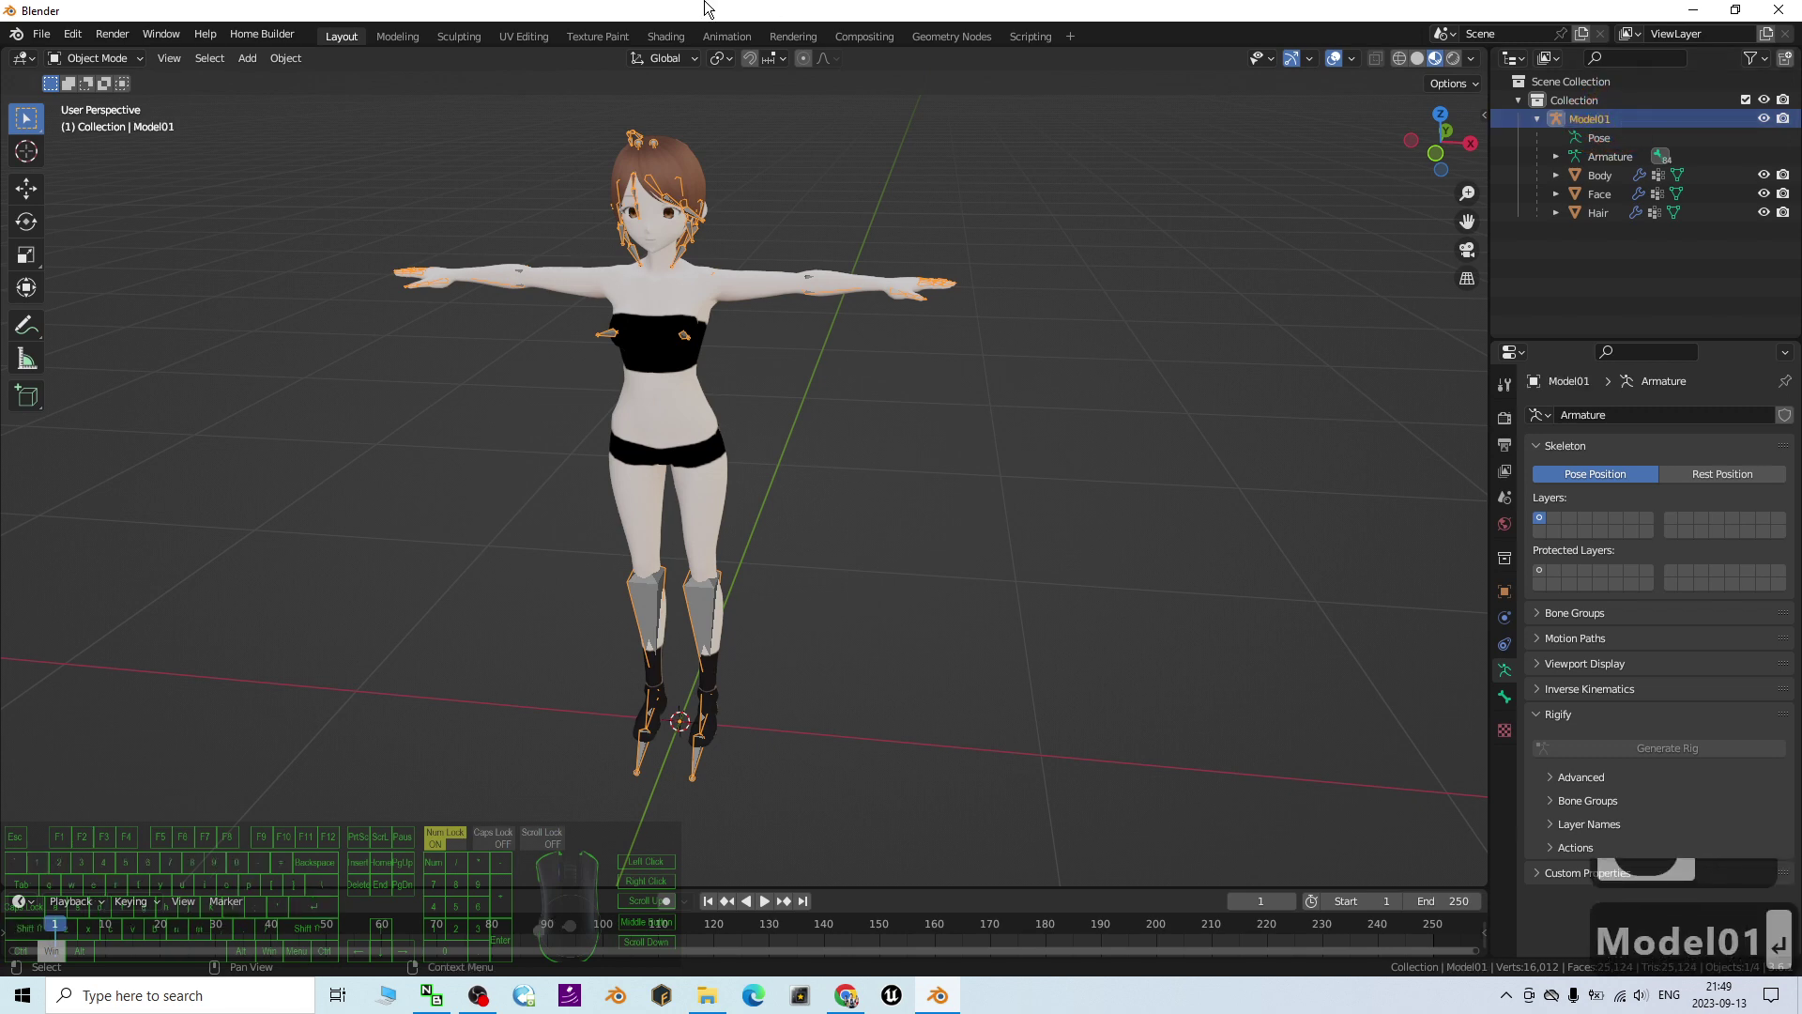
{"action": "double_click", "coordinate": [708, 9]}
{"action": "left_click", "coordinate": [341, 80]}
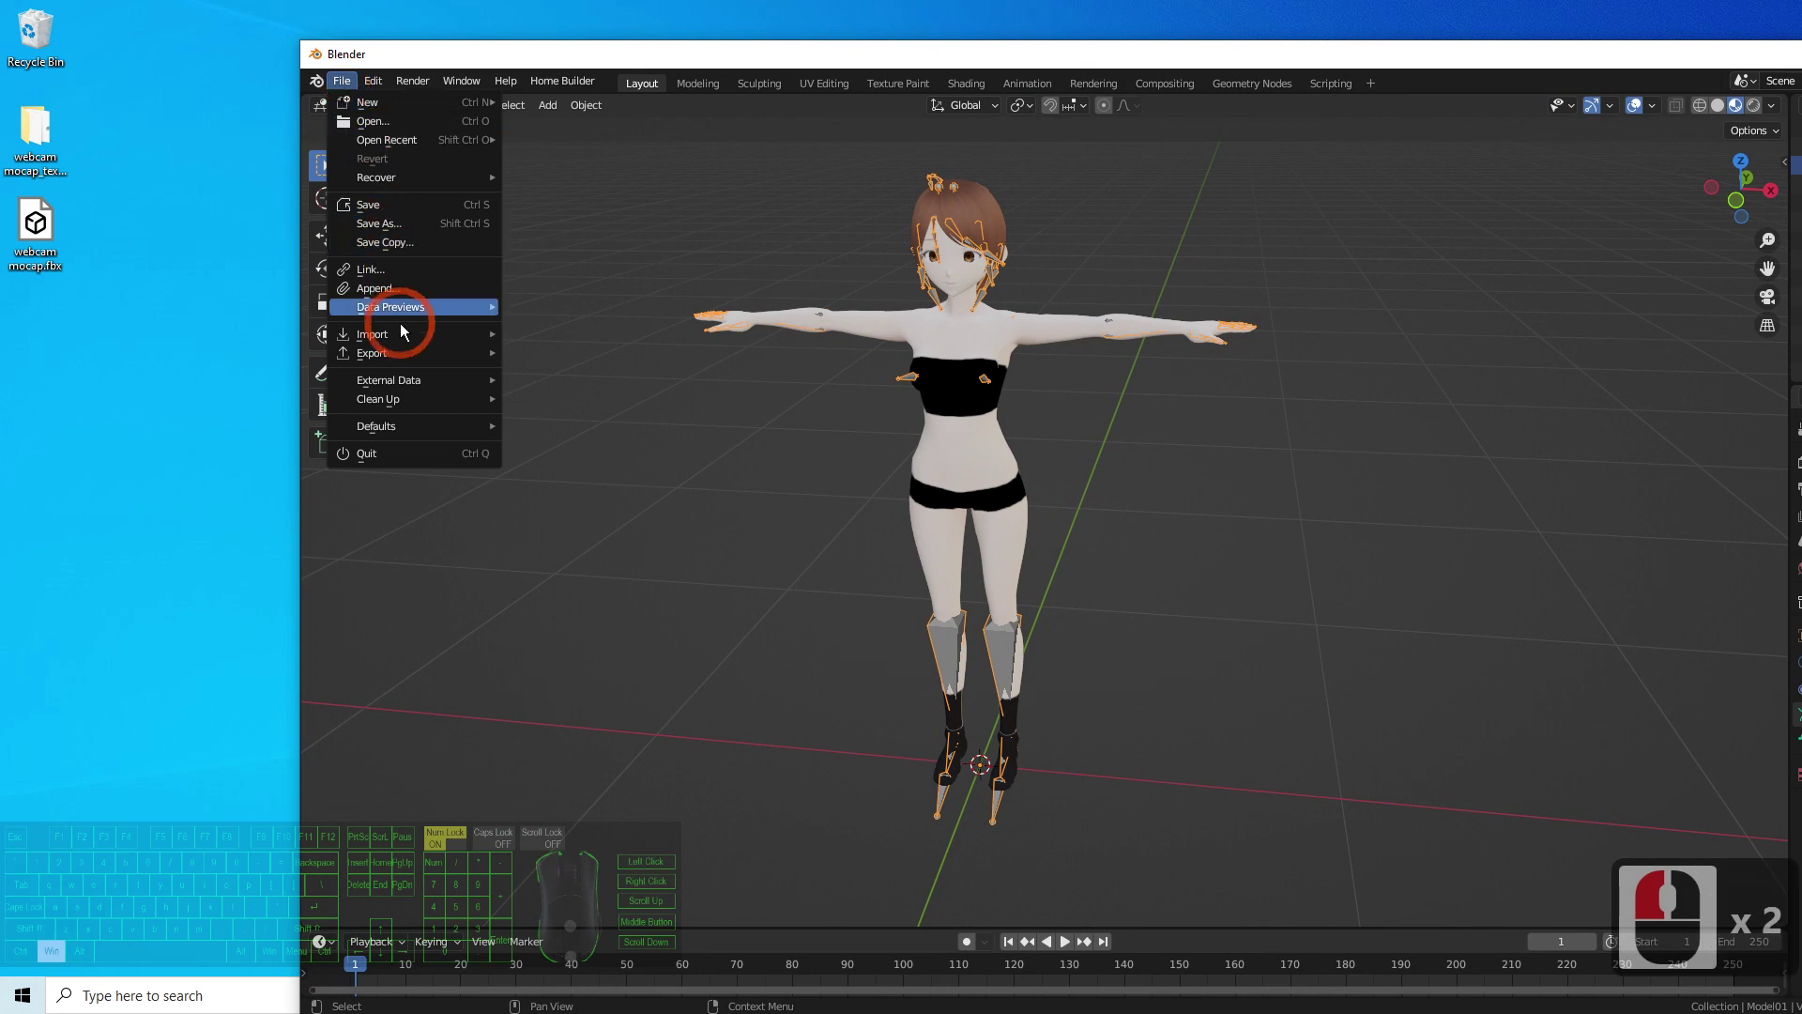
Step: Import webcam mocap.fbx from the Desktop and restore Blender to full screen
{"action": "mouse_move", "coordinate": [405, 339]}
{"action": "left_click", "coordinate": [553, 539]}
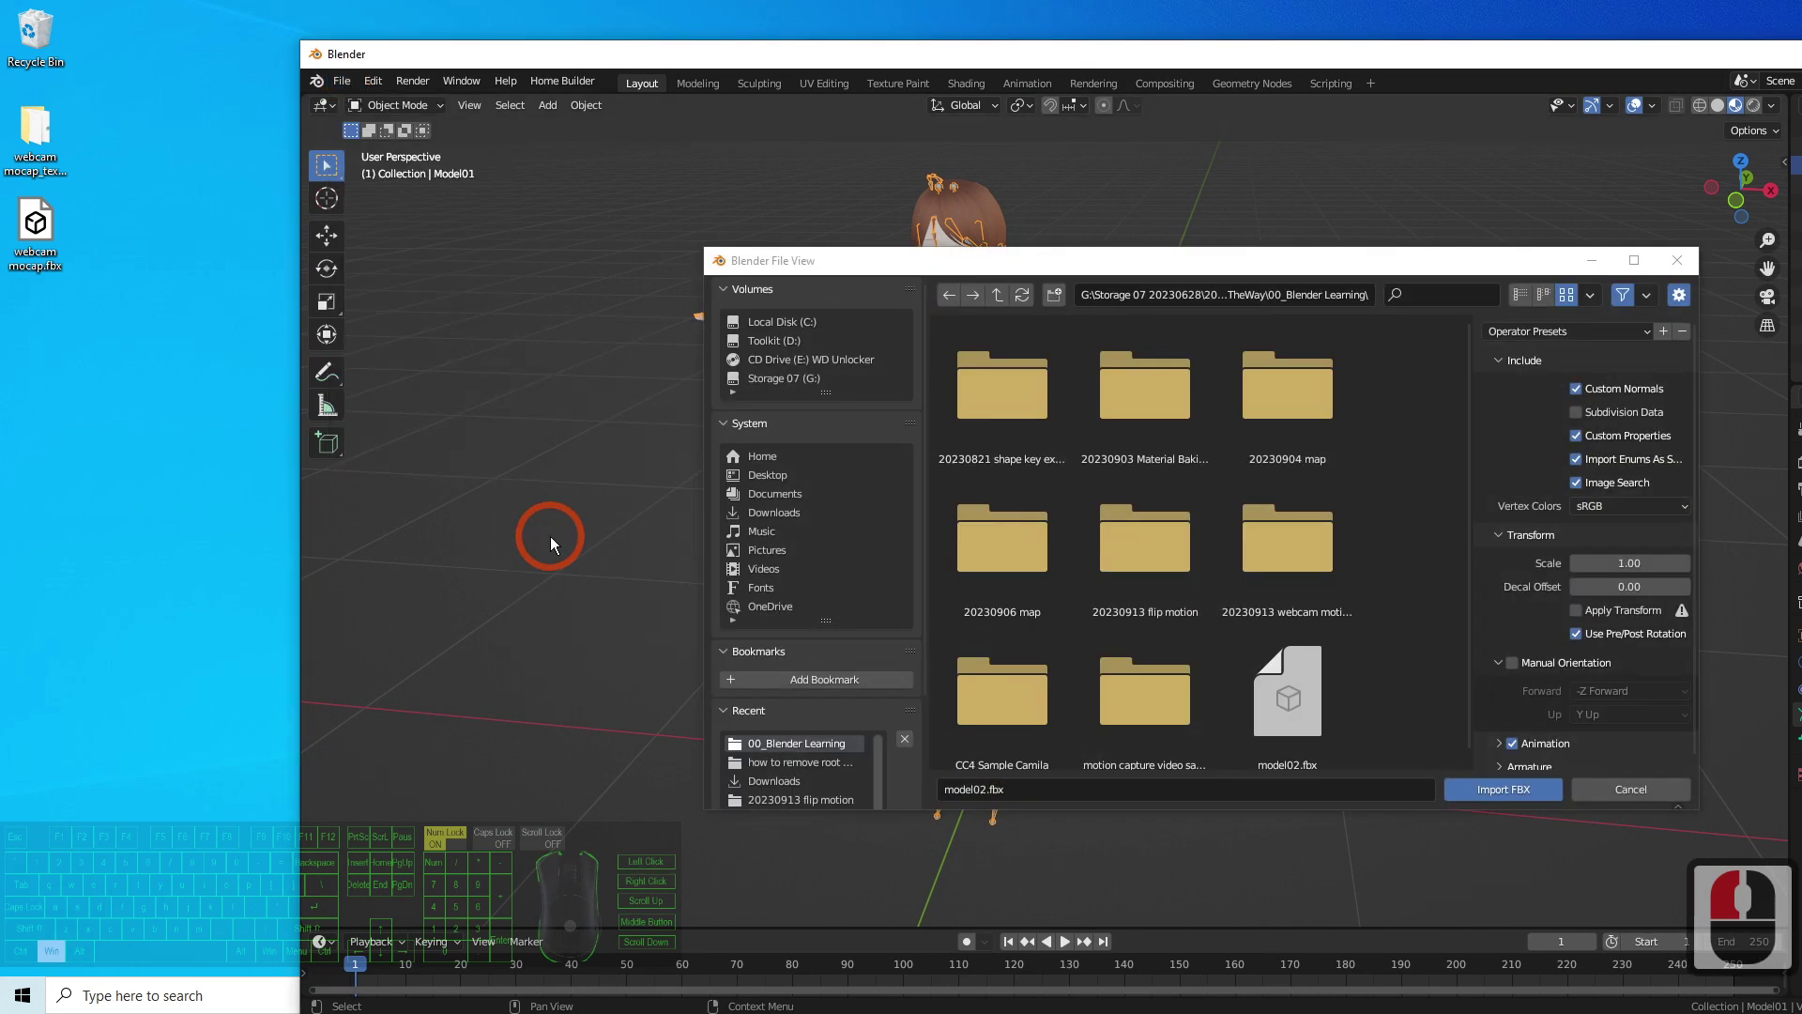
{"action": "left_click", "coordinate": [777, 475]}
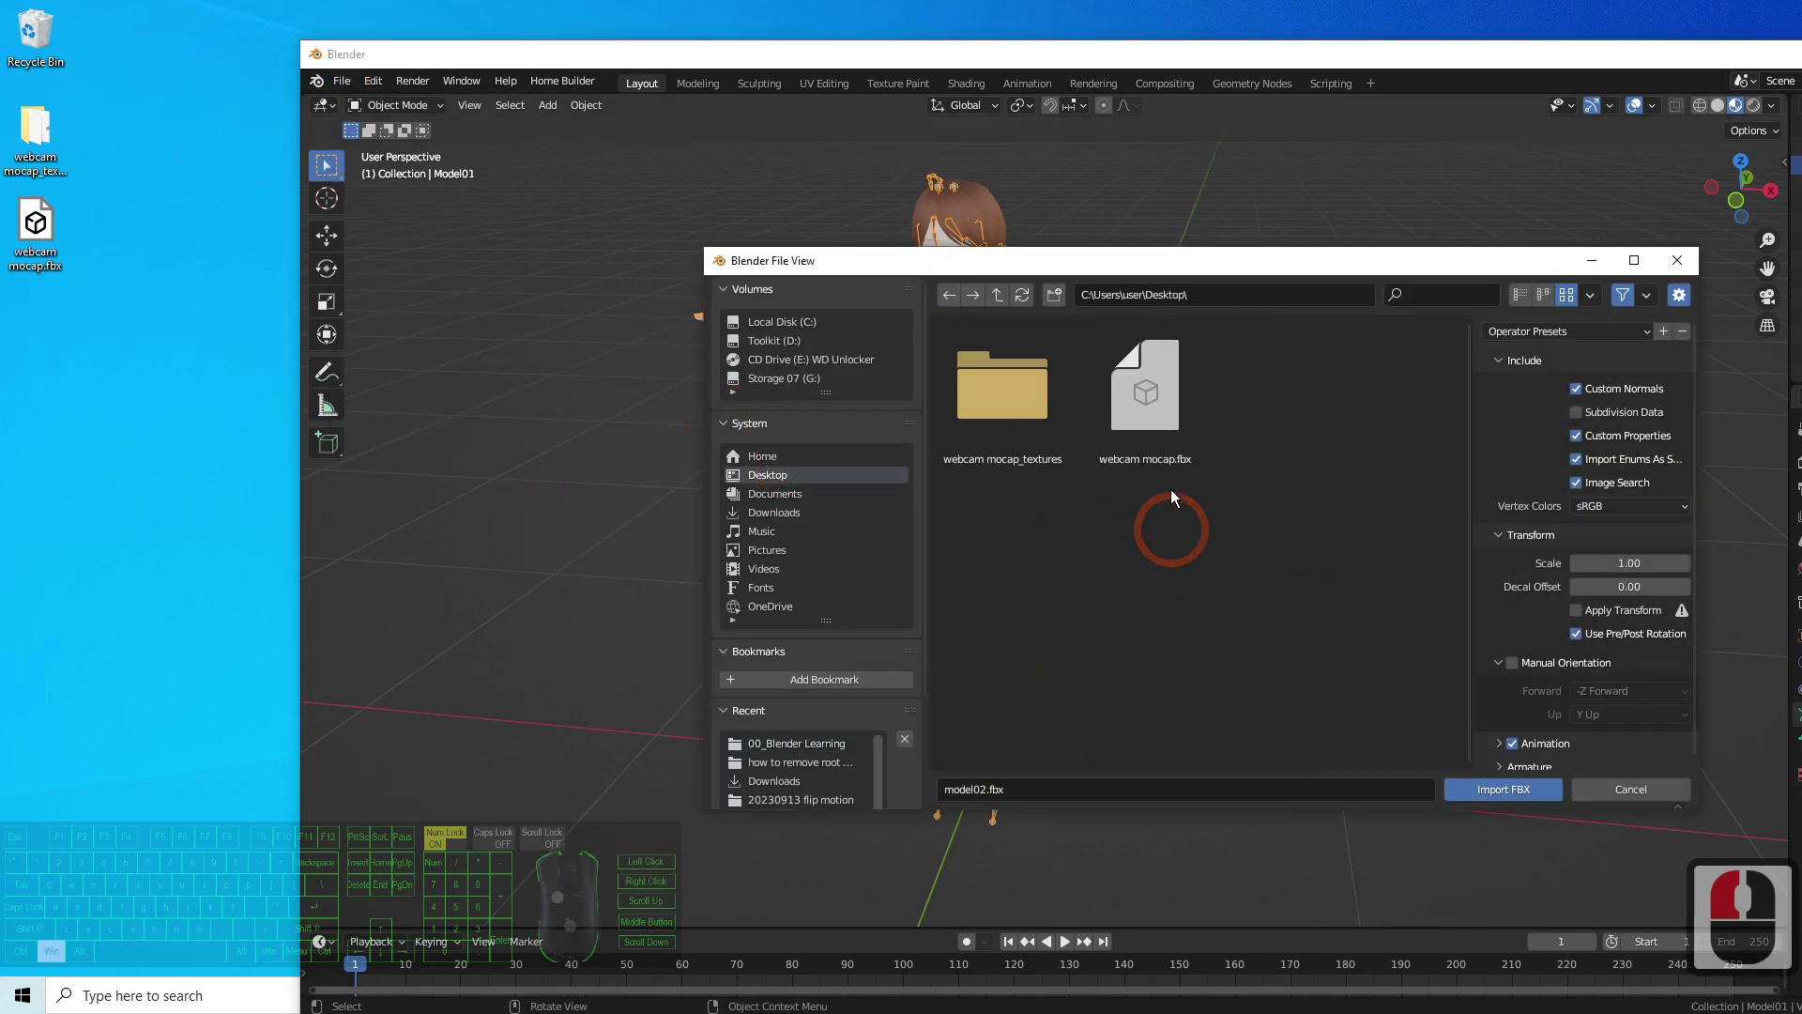
{"action": "left_click", "coordinate": [1168, 399]}
{"action": "double_click", "coordinate": [1156, 408]}
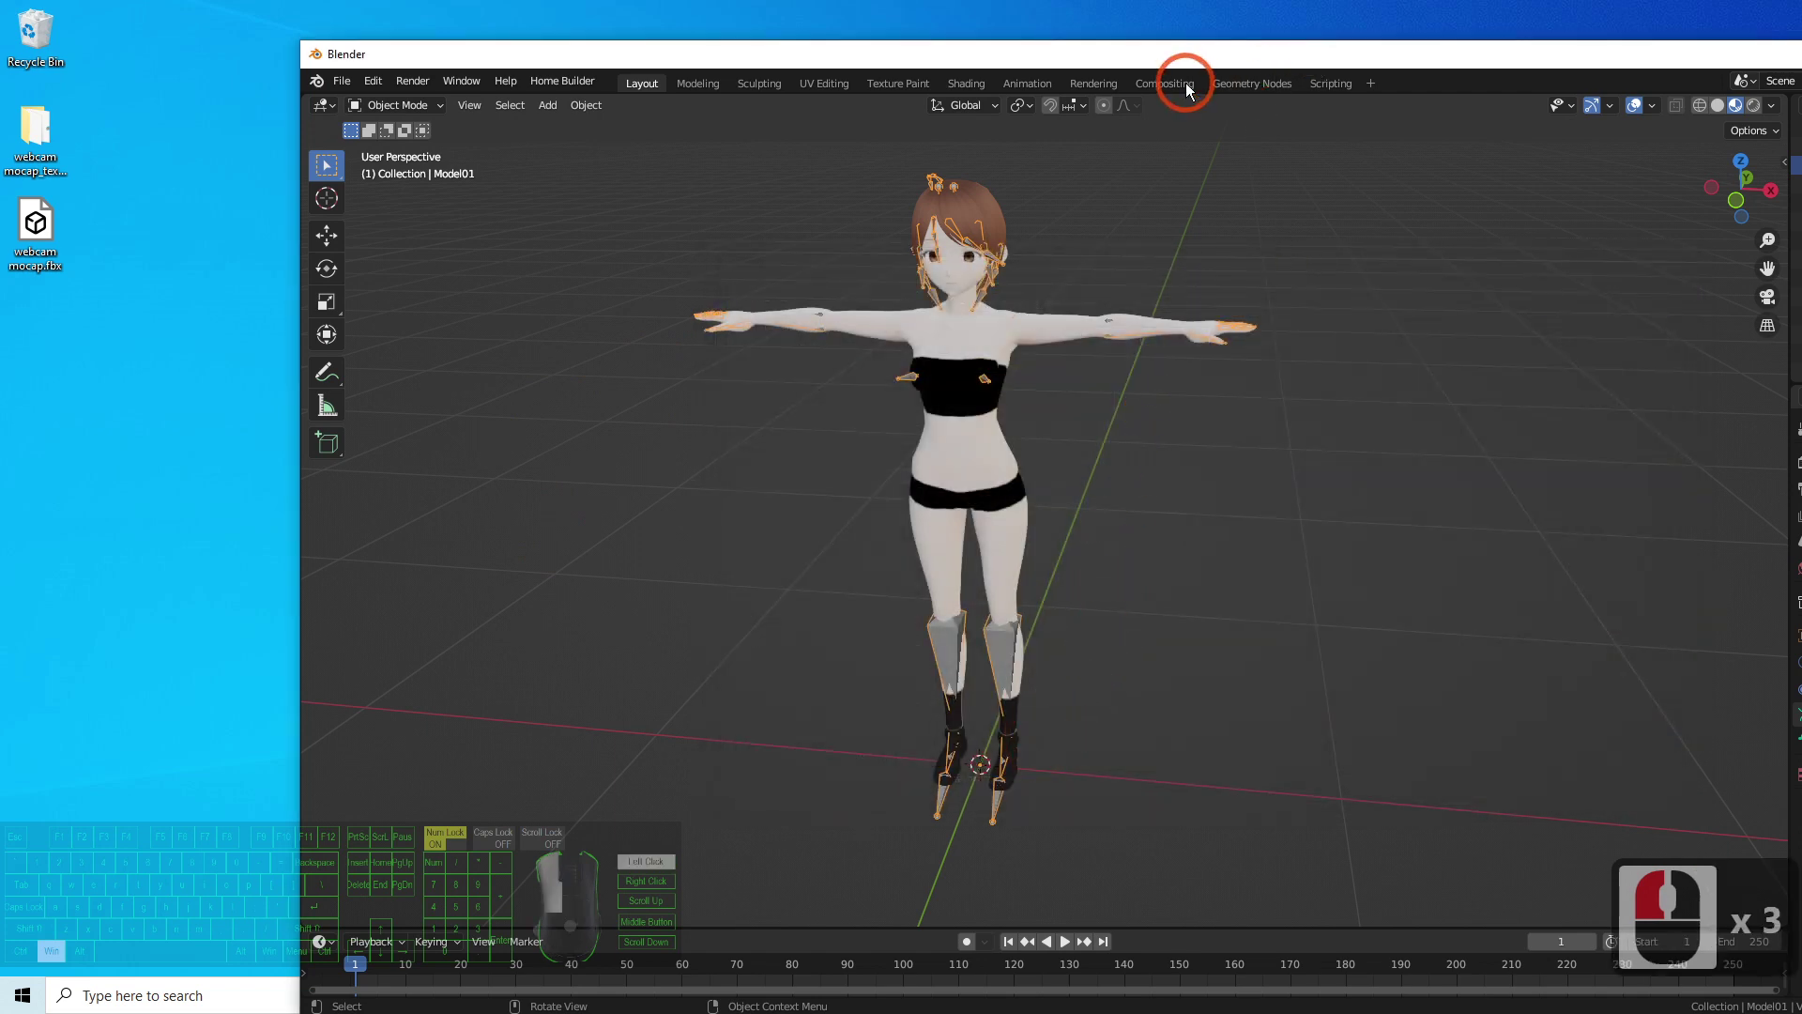
{"action": "left_click_drag", "start_coordinate": [1247, 58], "coordinate": [1117, 5]}
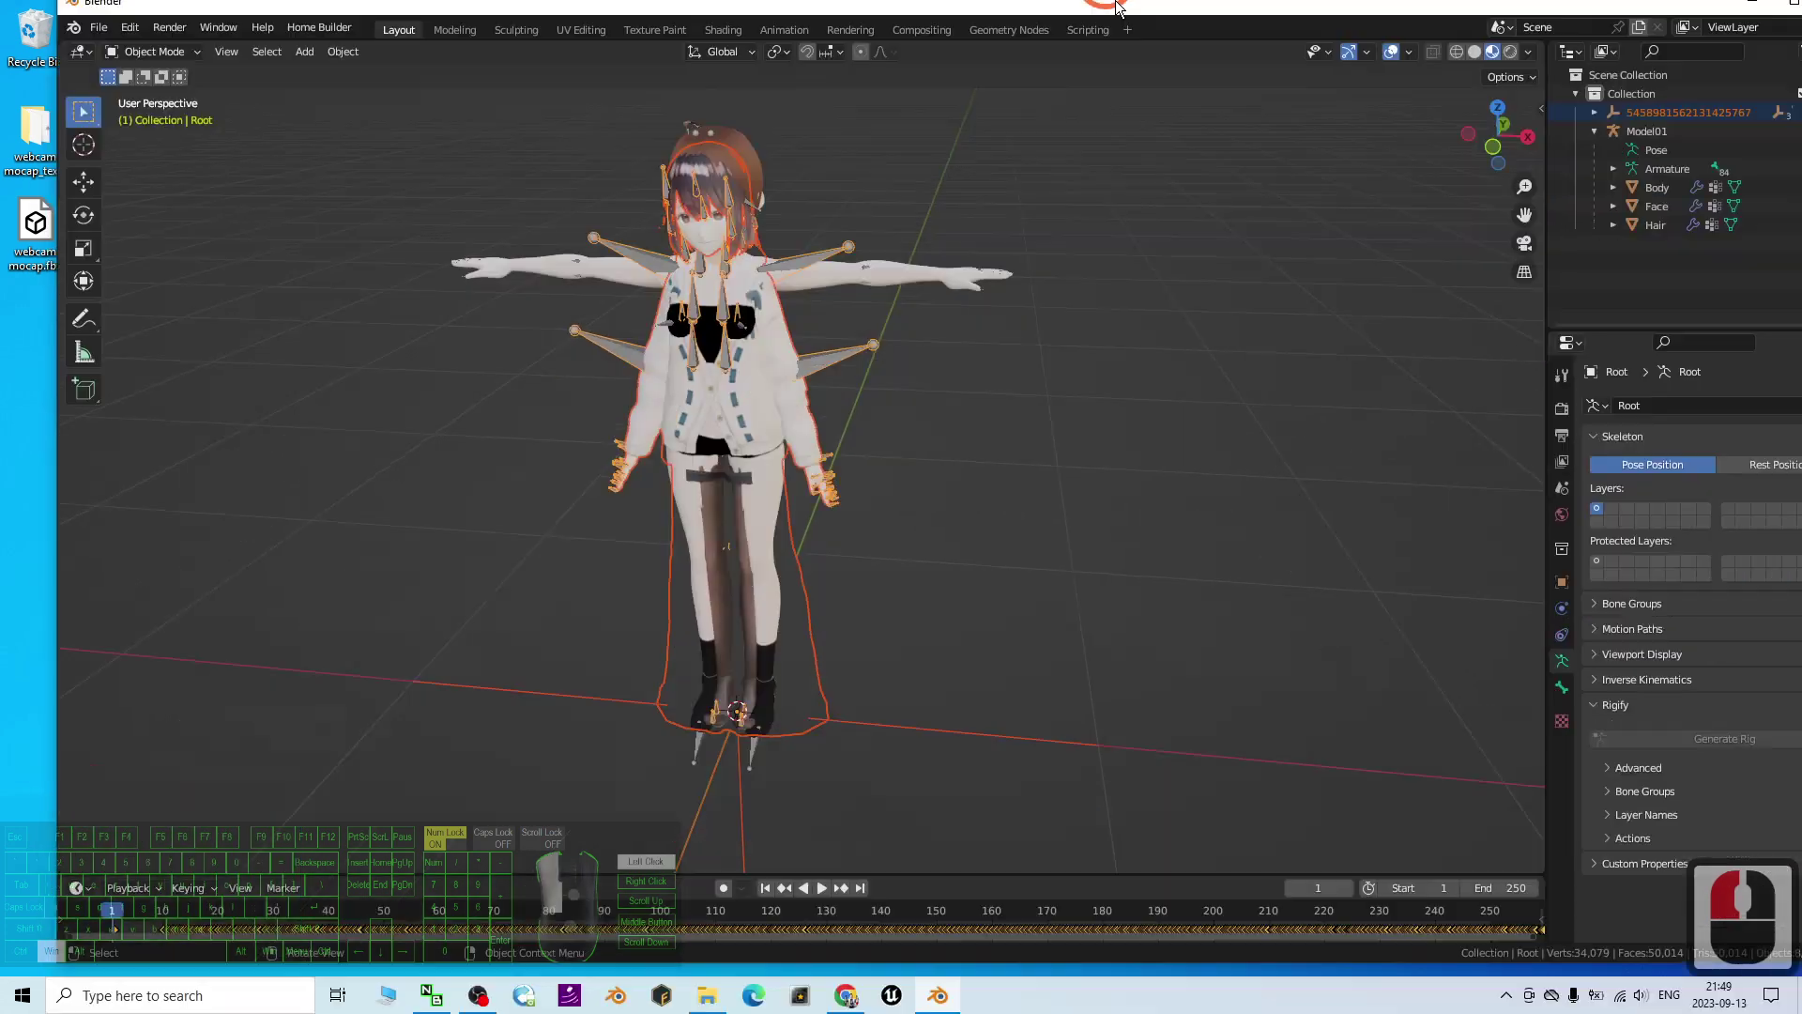
Step: Select the imported Body.001 mesh, start moving it, then cancel the move
{"action": "scroll", "coordinate": [796, 377], "scroll_direction": "up", "scroll_amount": 1}
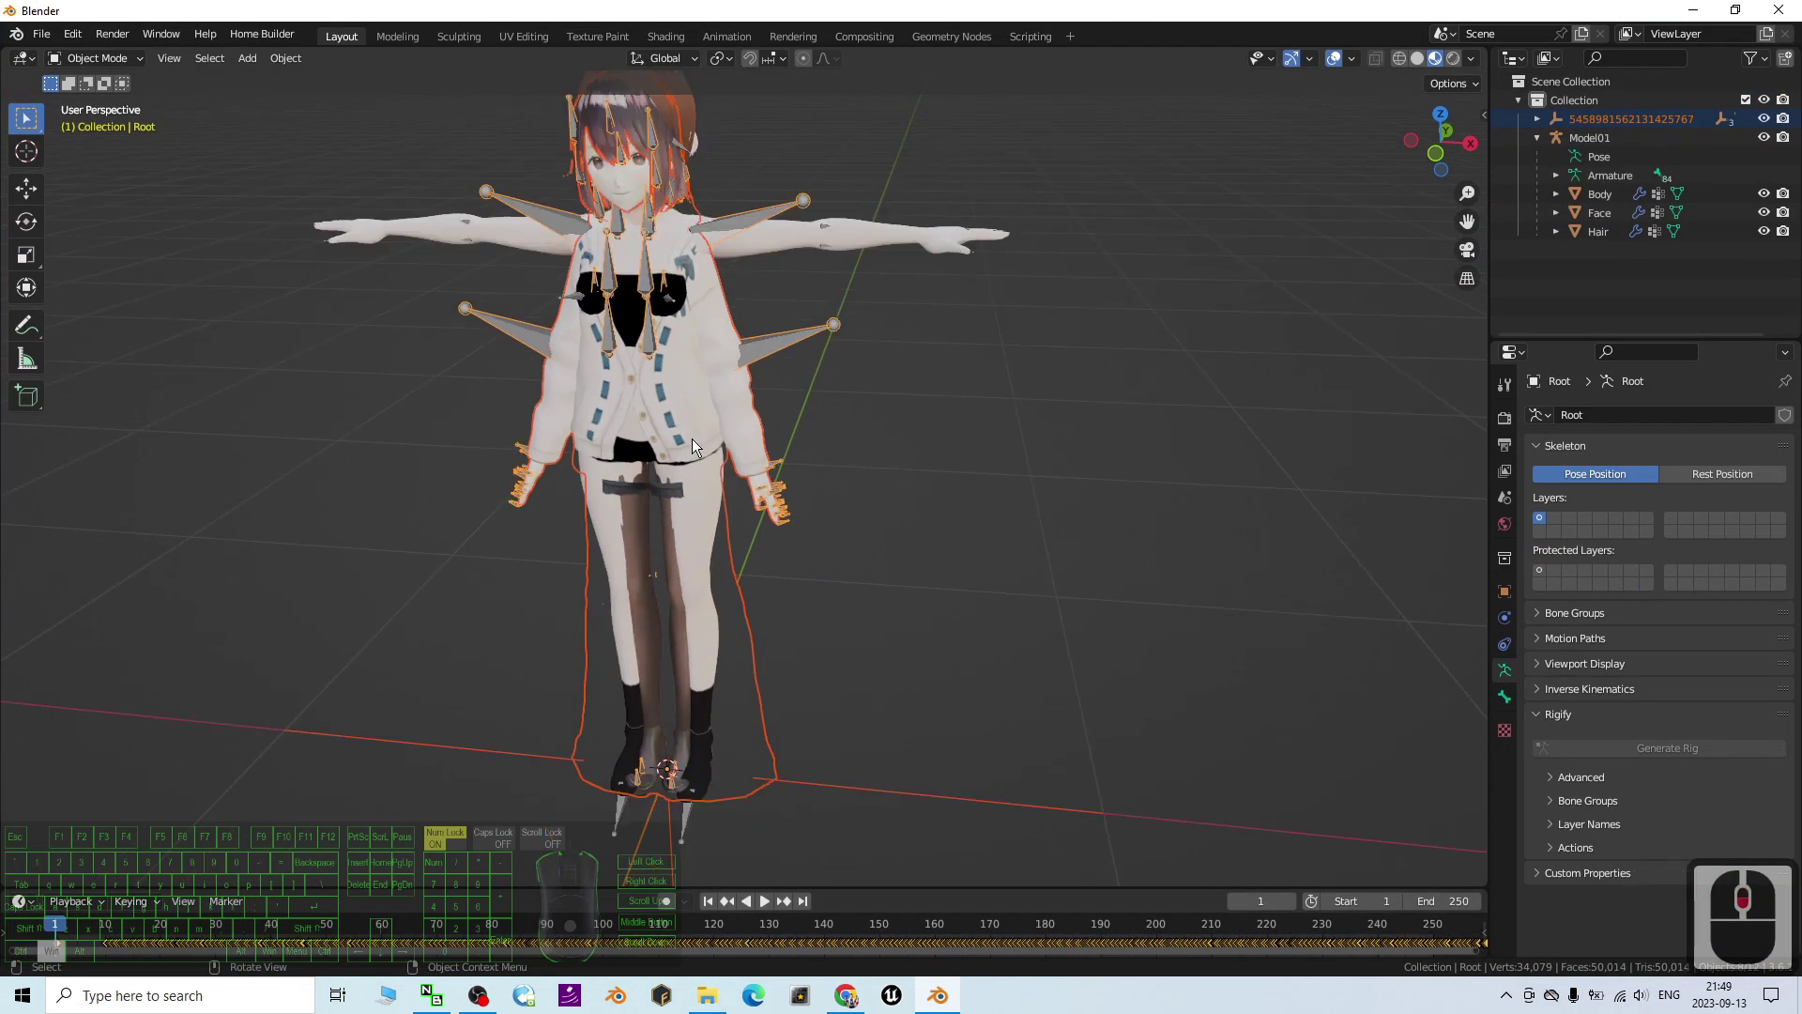
{"action": "left_click", "coordinate": [744, 516]}
{"action": "left_click", "coordinate": [711, 476]}
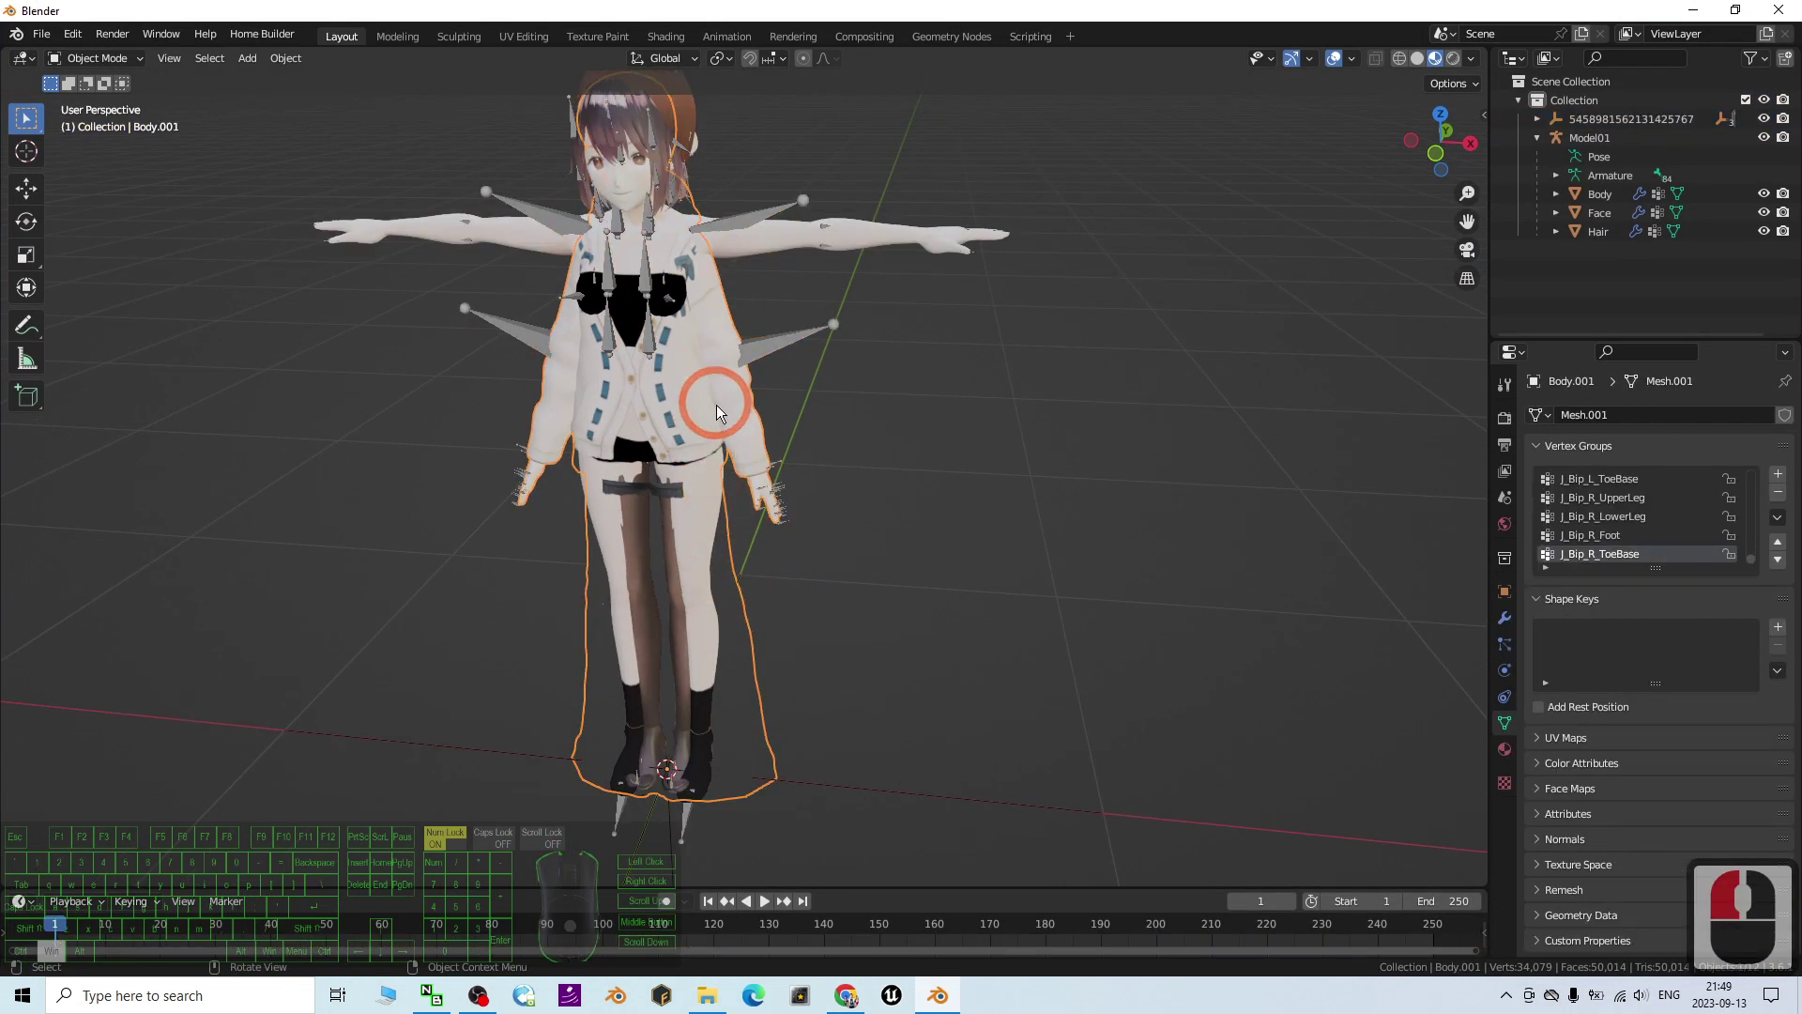
{"action": "scroll", "coordinate": [719, 405], "scroll_direction": "down", "scroll_amount": 3}
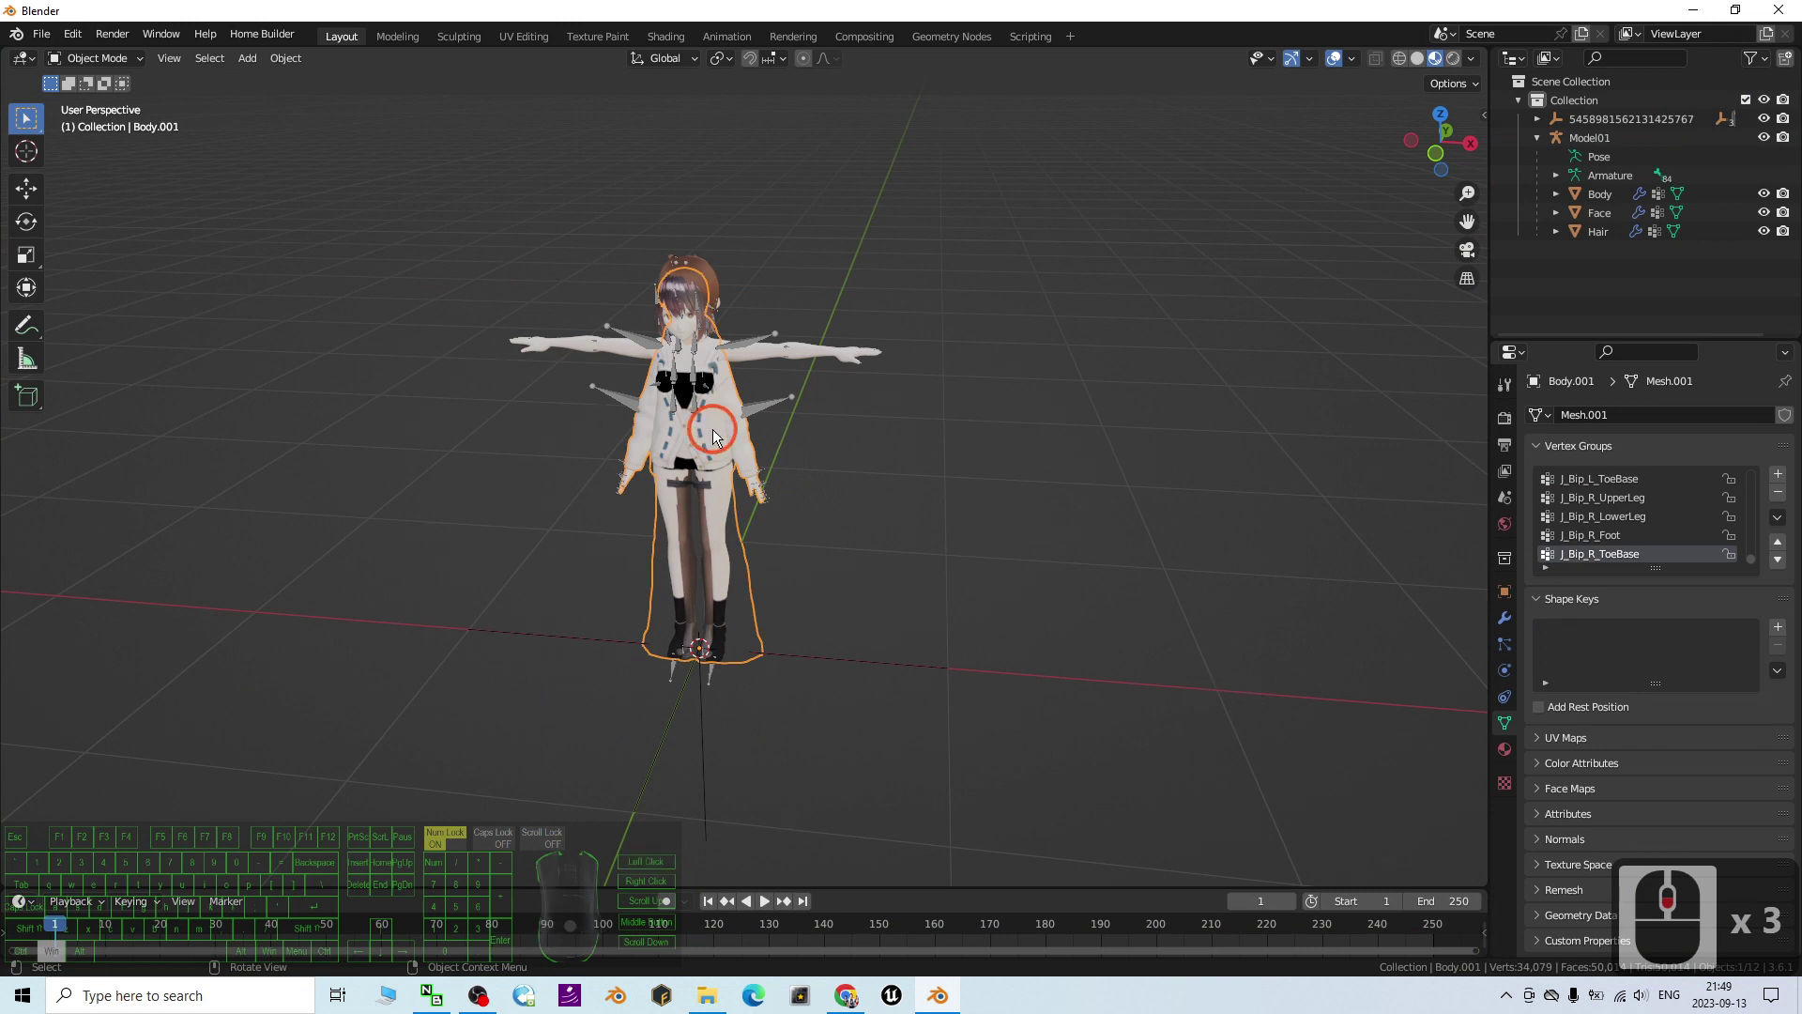
{"action": "key", "text": "g"}
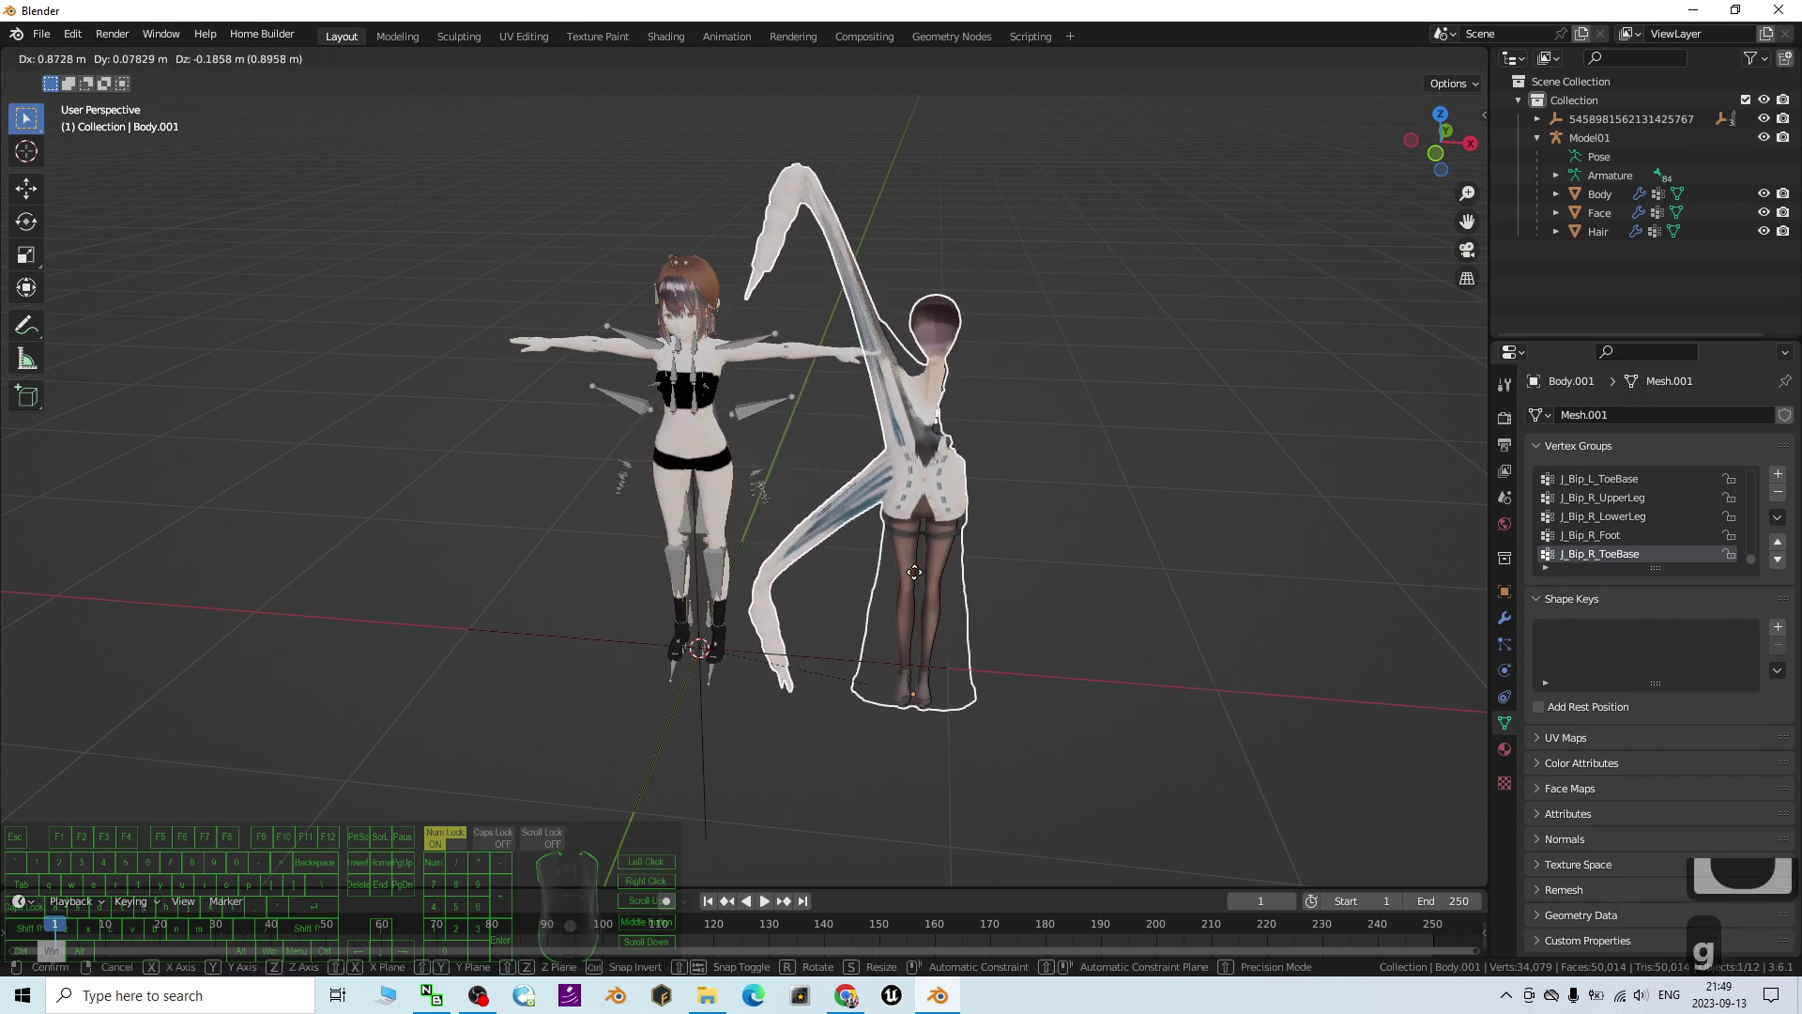
{"action": "key", "text": "Escape"}
{"action": "scroll", "coordinate": [831, 424], "scroll_direction": "up", "scroll_amount": 2}
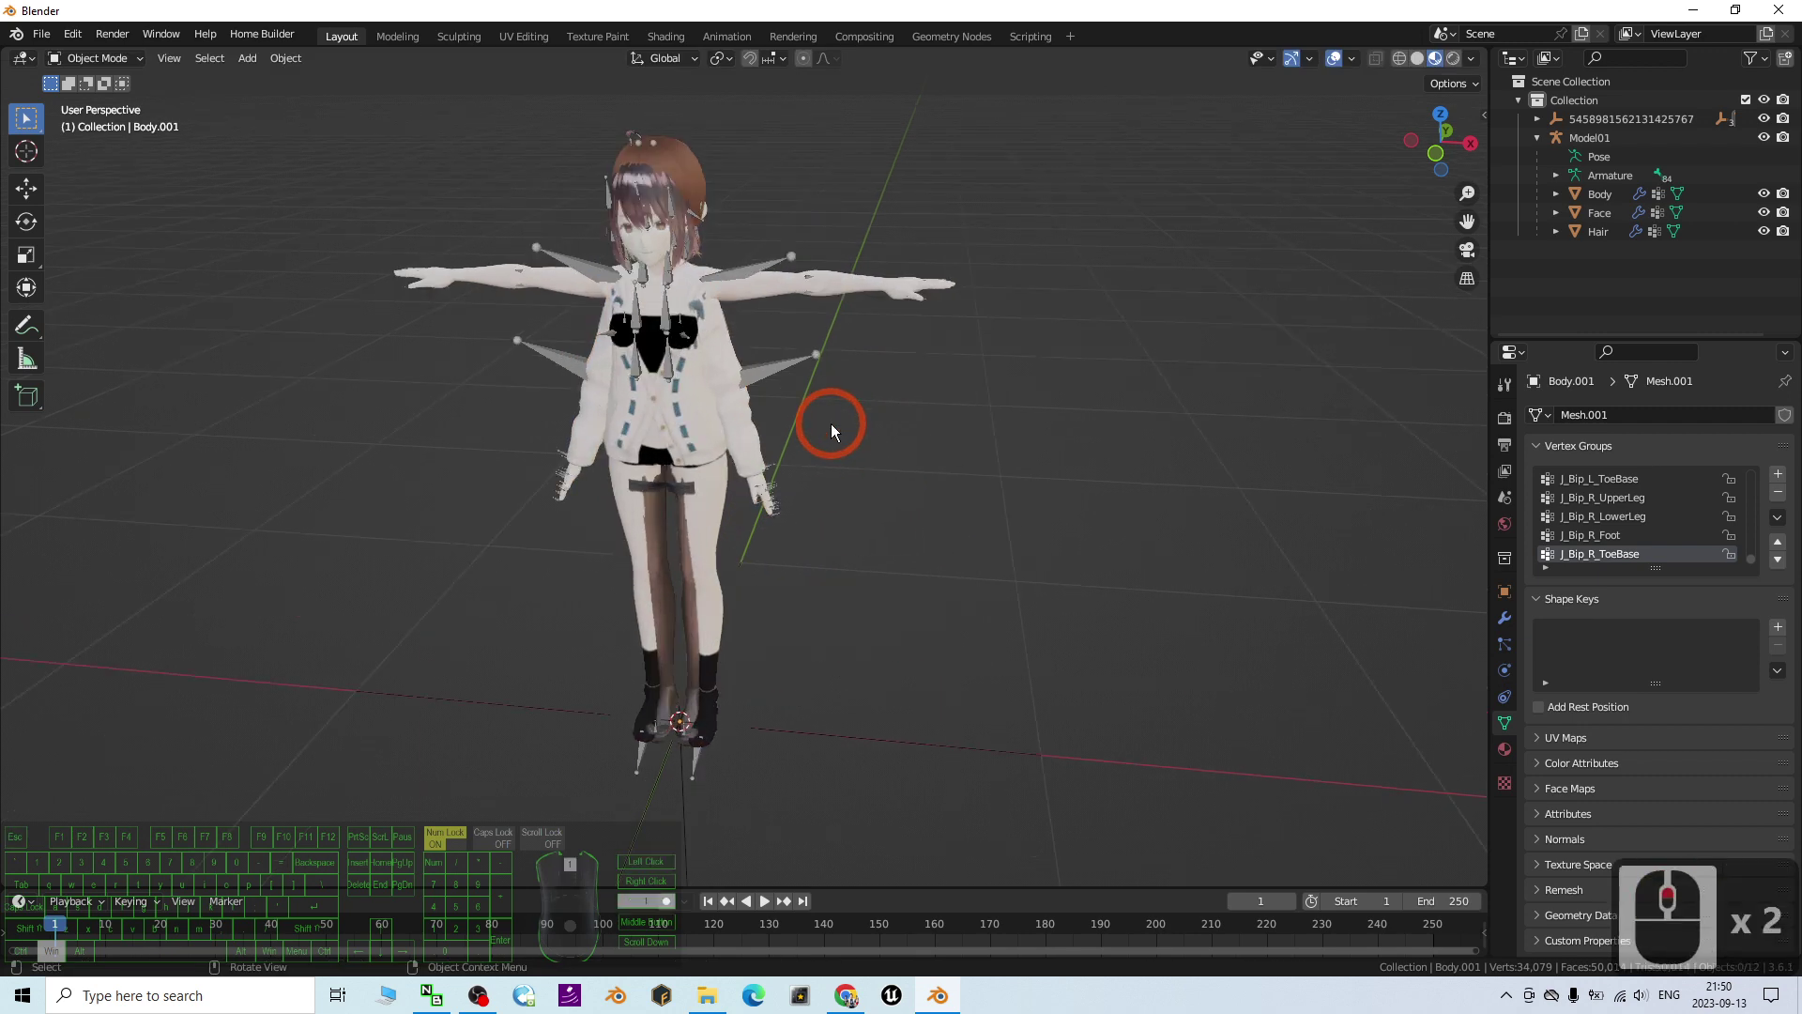
{"action": "scroll", "coordinate": [830, 424], "scroll_direction": "up", "scroll_amount": 1}
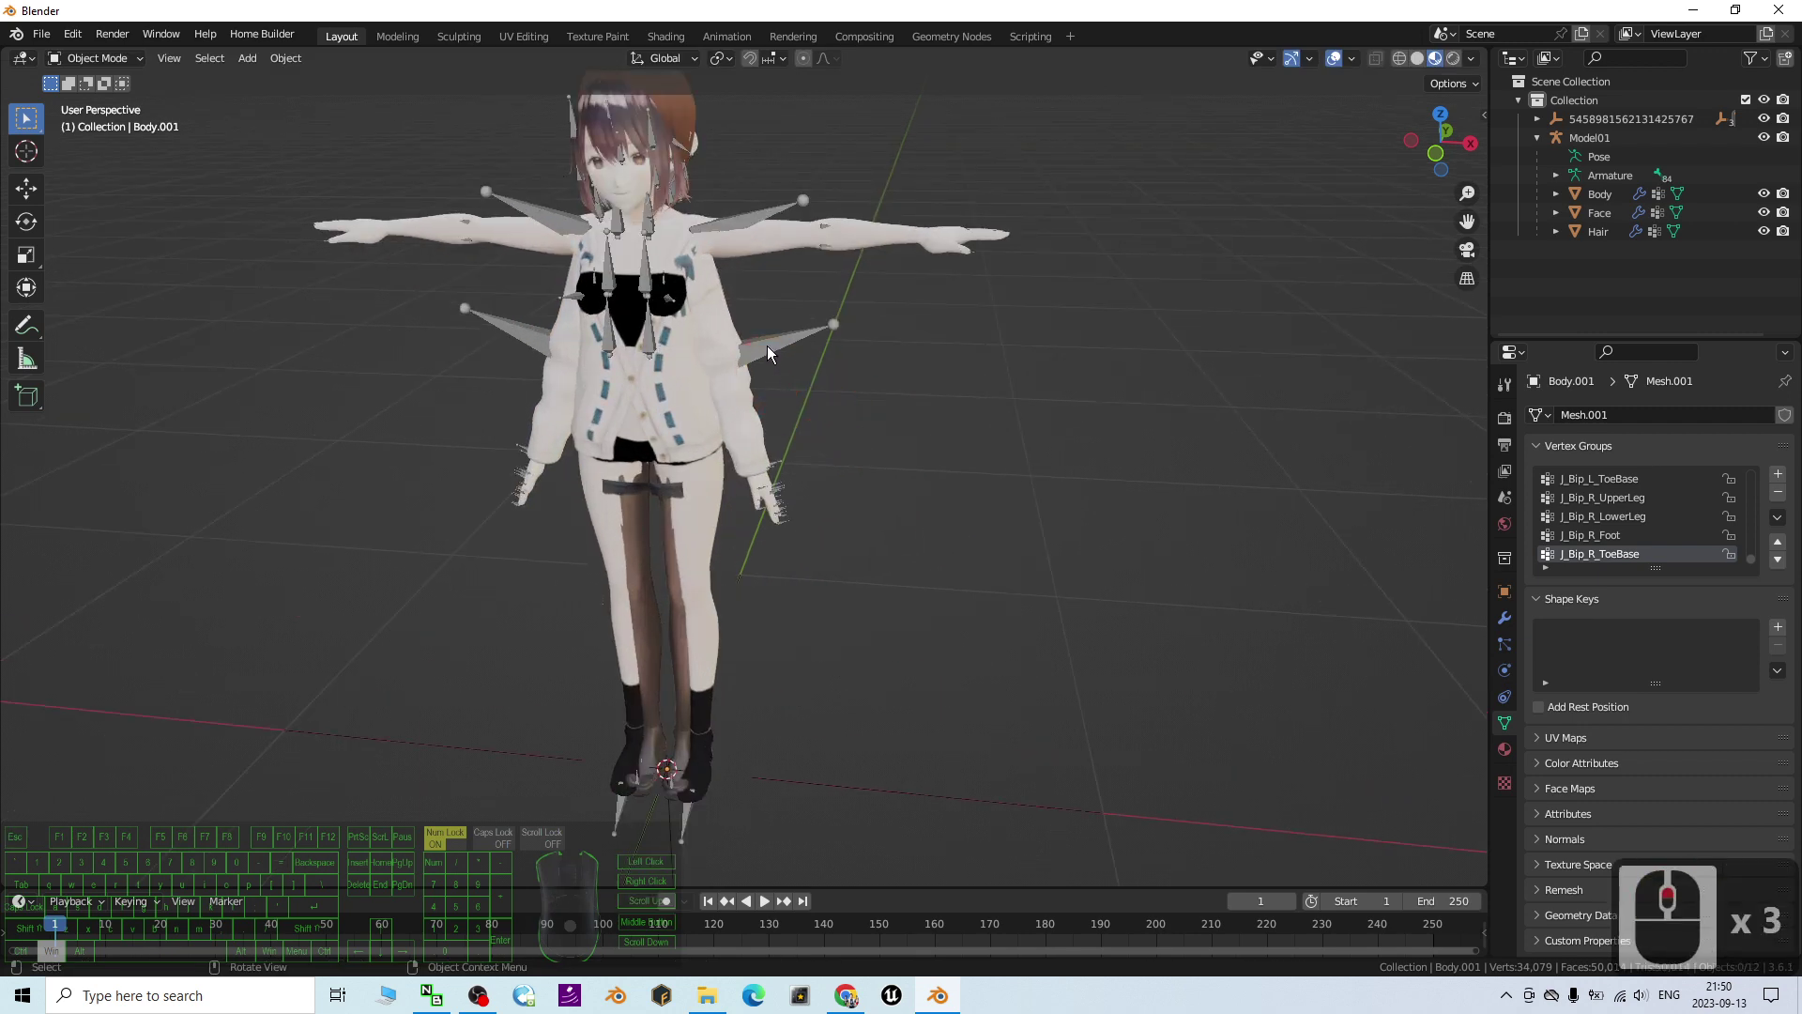
Step: Expand the imported mocap empty in the Outliner and select its Root armature
{"action": "left_click", "coordinate": [1580, 124]}
{"action": "left_click", "coordinate": [1537, 137]}
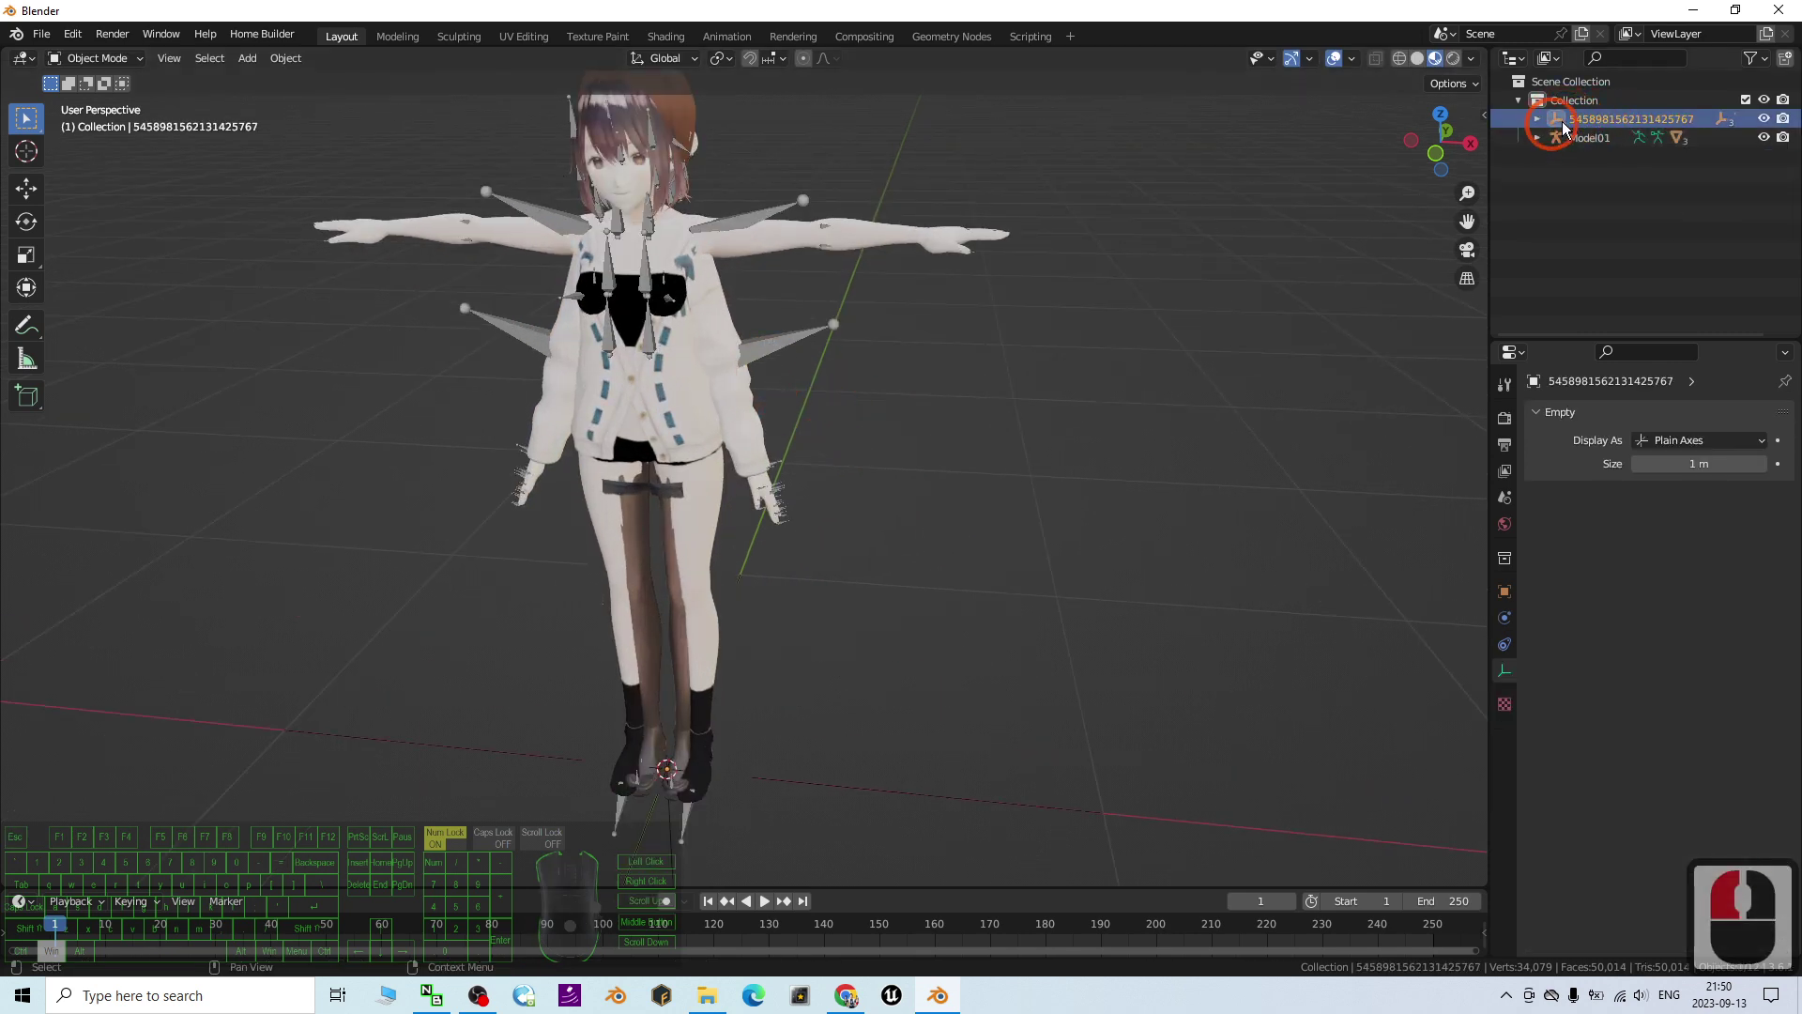
{"action": "left_click", "coordinate": [1536, 119]}
{"action": "left_click", "coordinate": [1615, 120]}
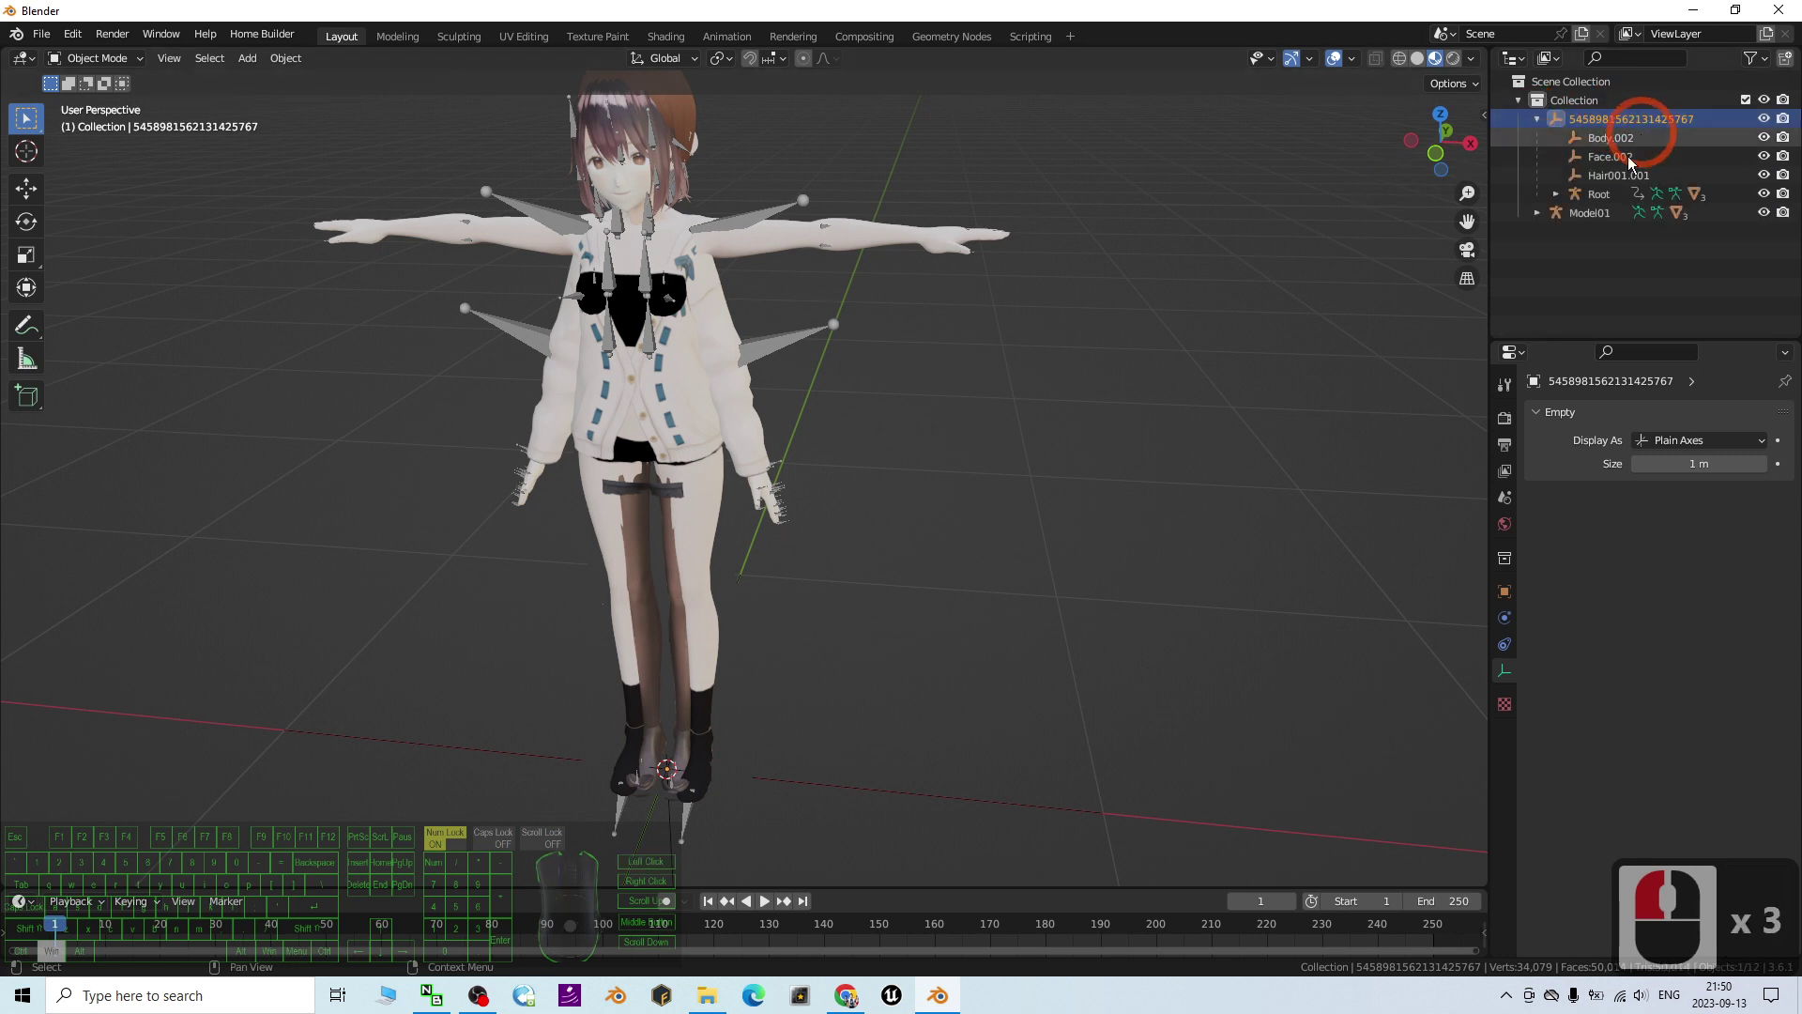
{"action": "left_click", "coordinate": [1682, 121], "text": "ctrl"}
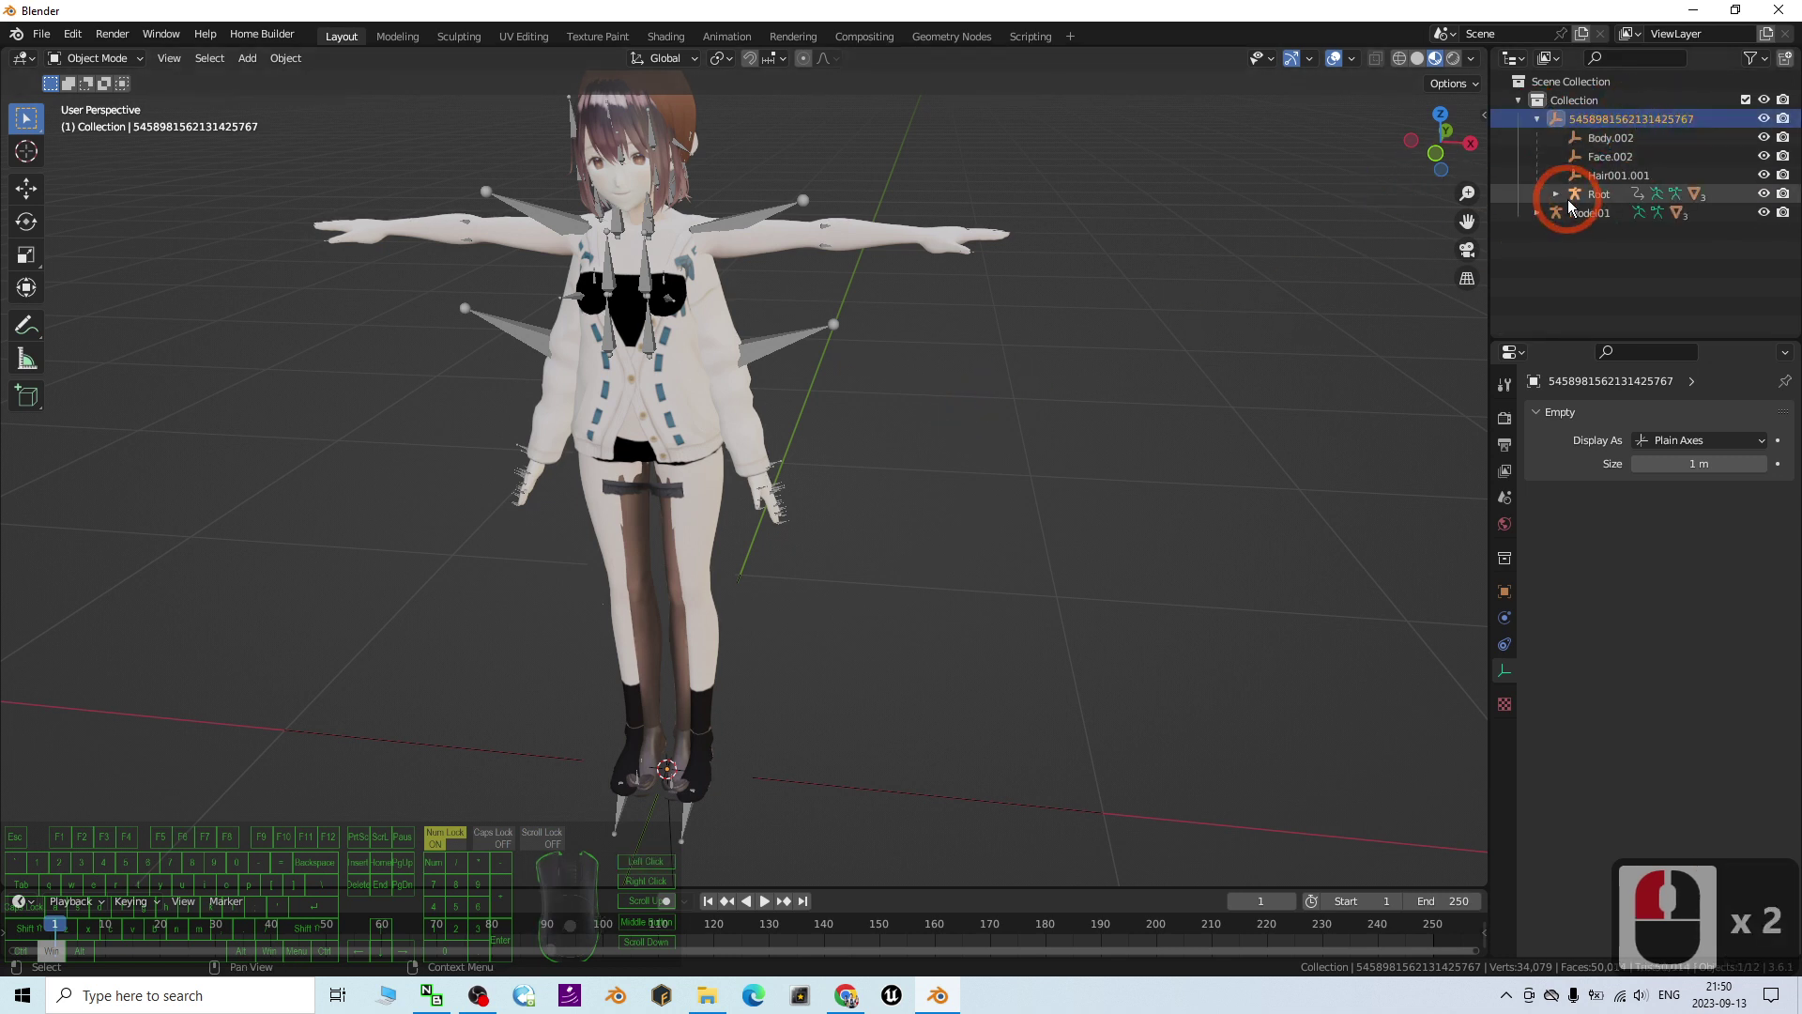
{"action": "left_click", "coordinate": [1596, 195]}
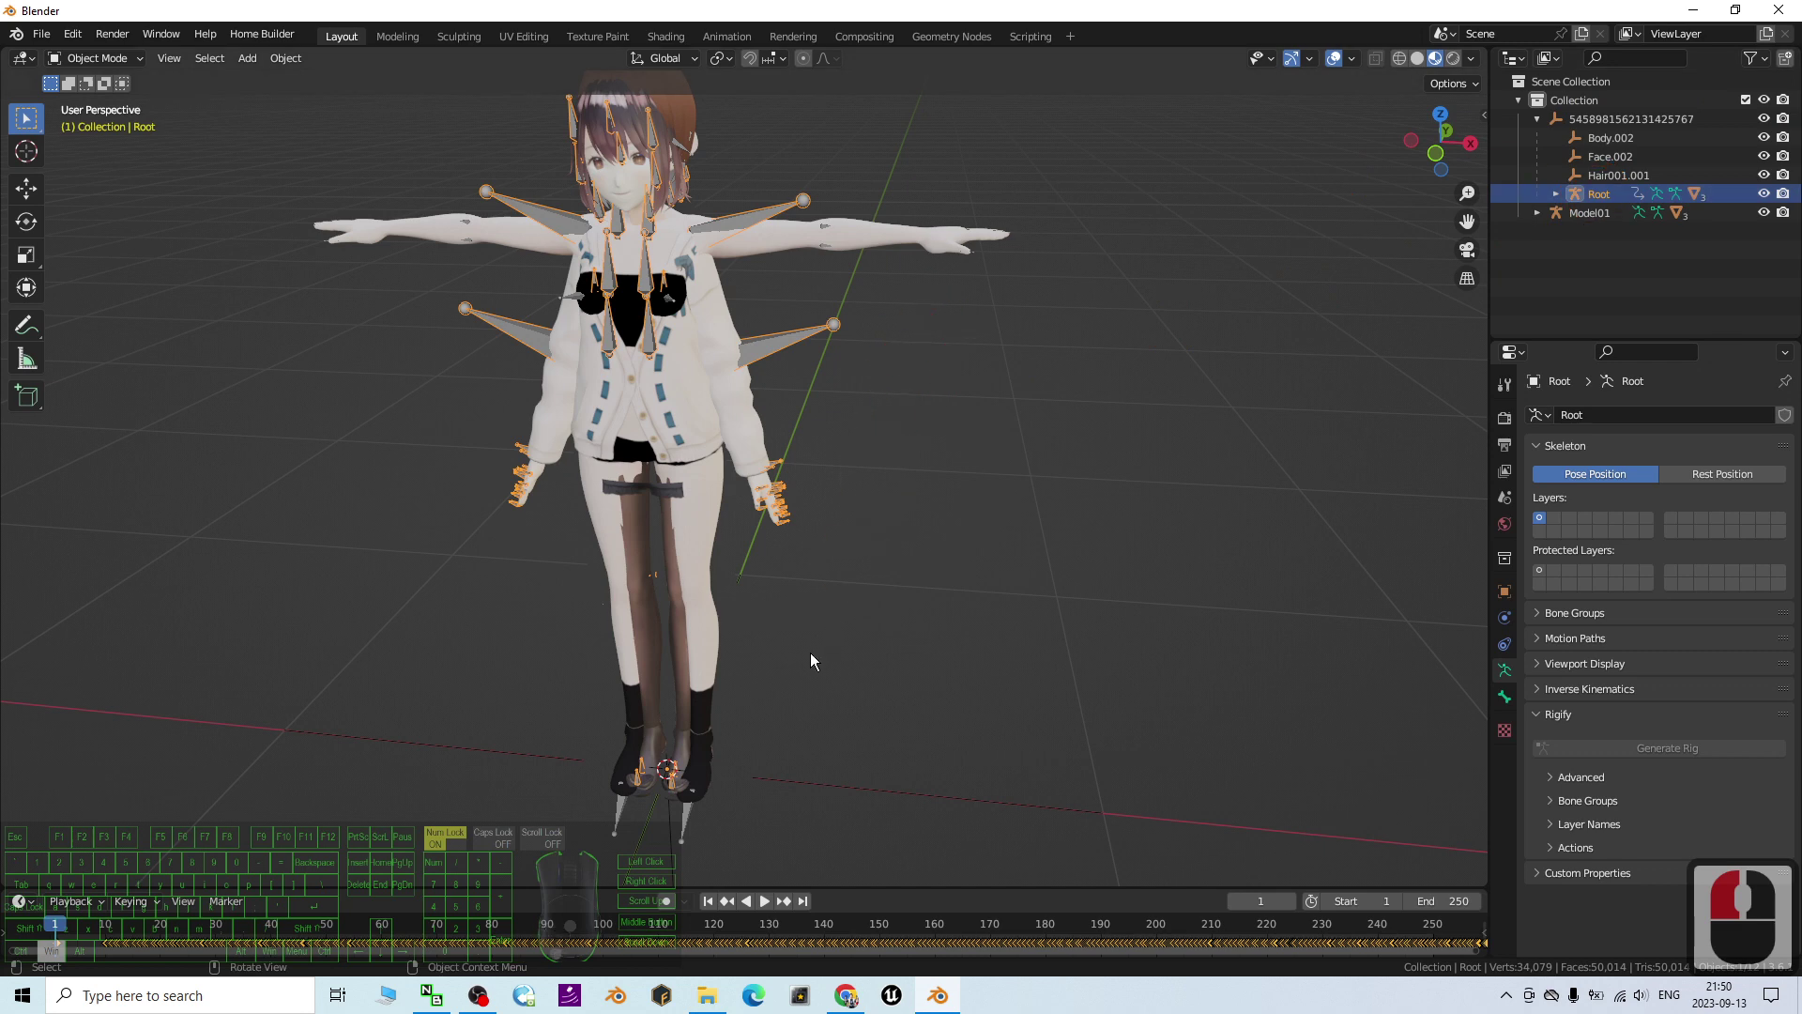
Step: Move the Root armature along X to stand beside Model01, then recentre the view
{"action": "scroll", "coordinate": [809, 652], "scroll_direction": "down", "scroll_amount": 2}
{"action": "key", "text": "g"}
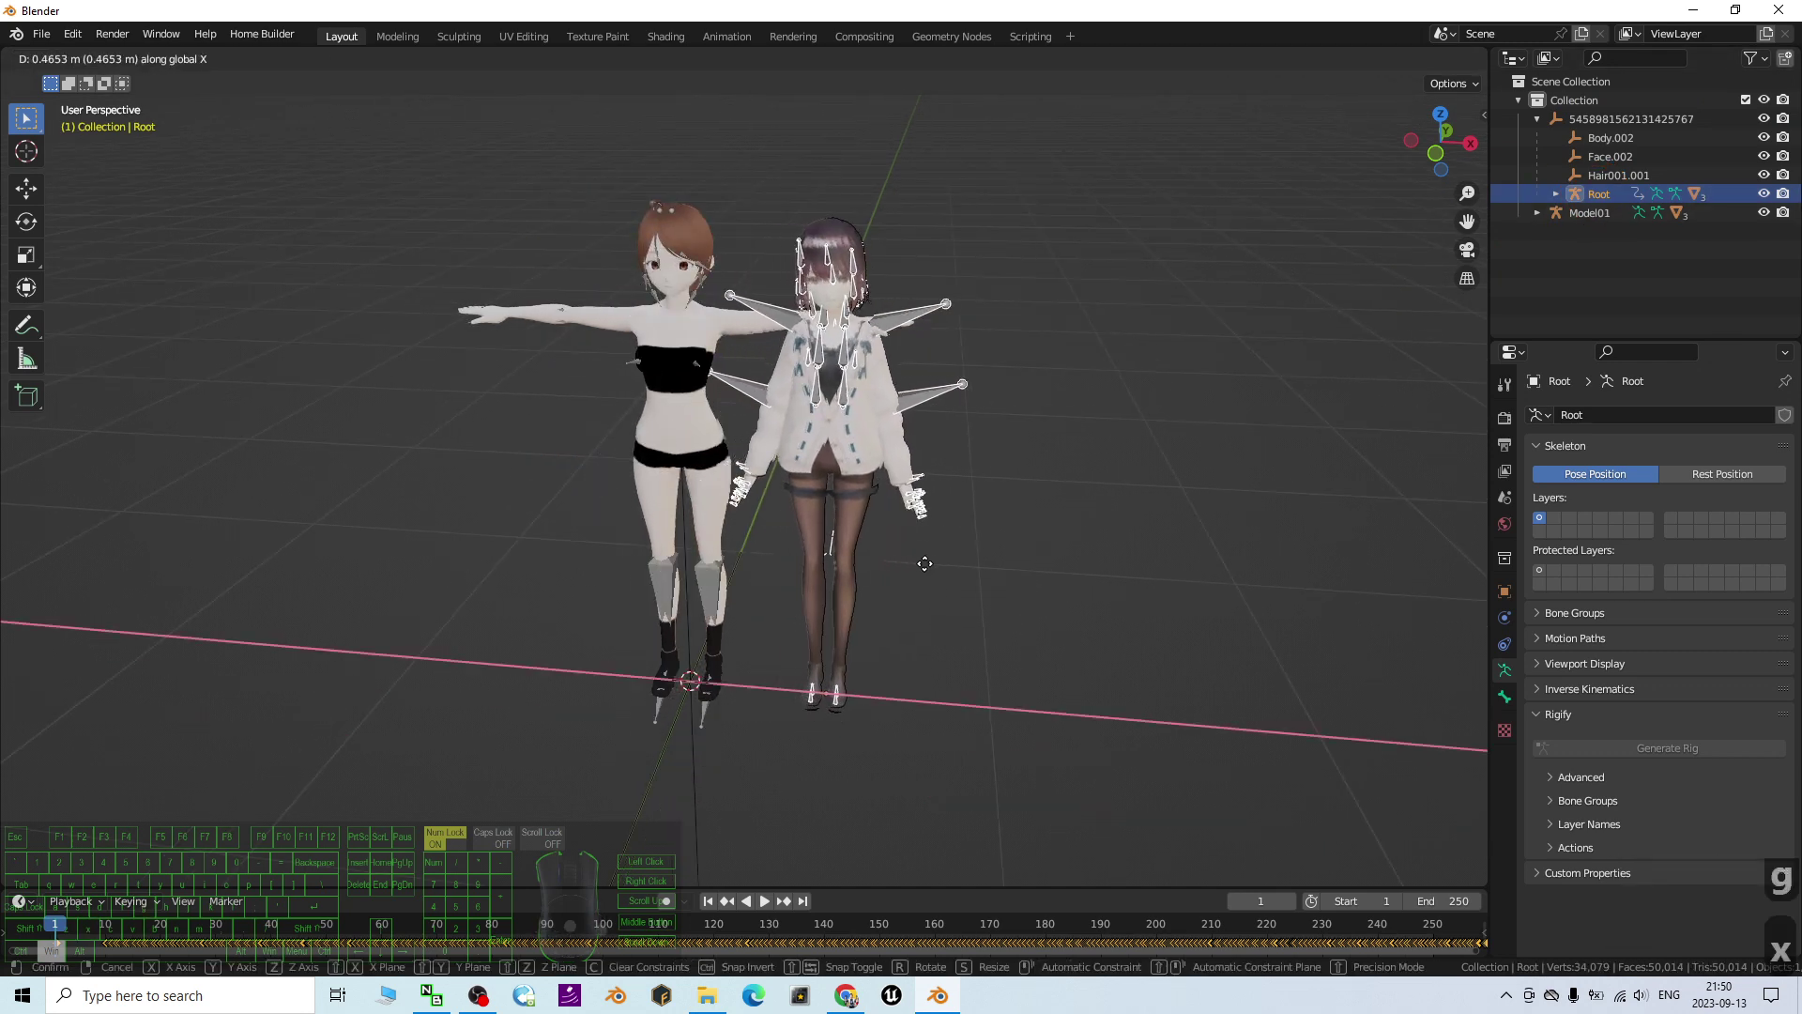
{"action": "key", "text": "x"}
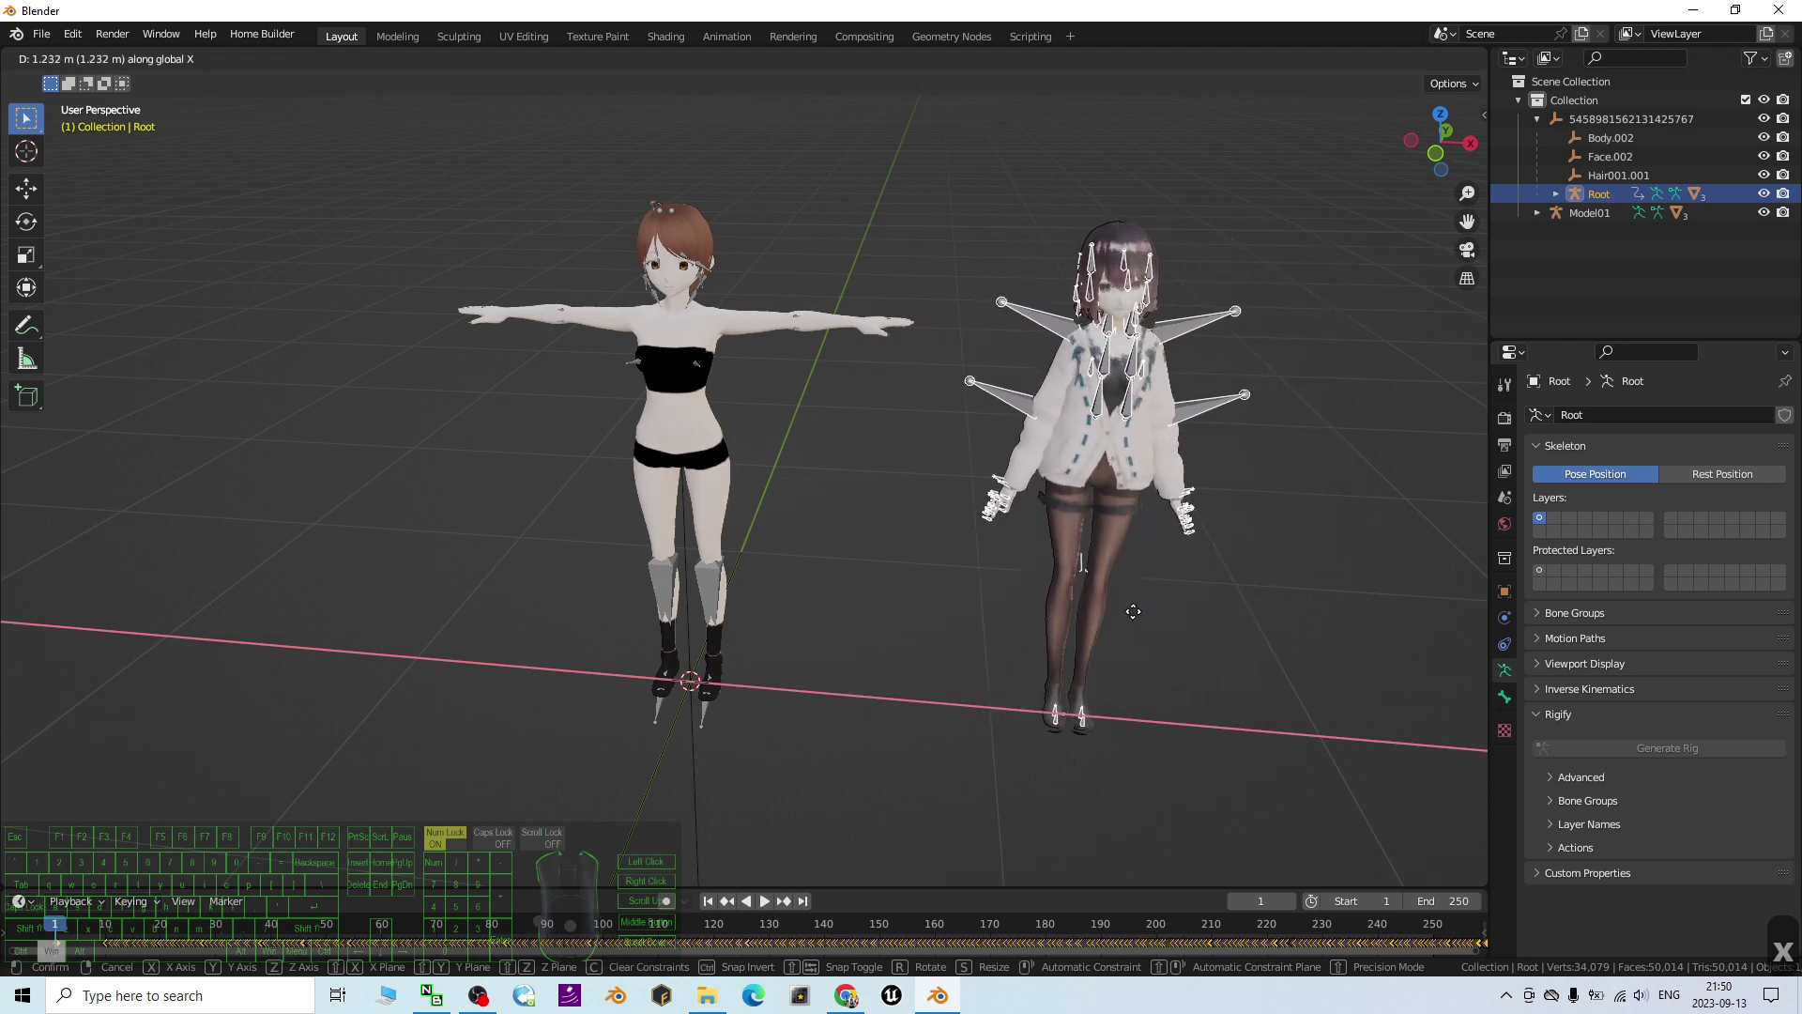
{"action": "left_click", "coordinate": [1217, 535]}
{"action": "scroll", "coordinate": [1247, 521], "scroll_direction": "up", "scroll_amount": 4}
{"action": "scroll", "coordinate": [1250, 521], "scroll_direction": "down", "scroll_amount": 2}
{"action": "middle_click_drag", "start_coordinate": [1307, 464], "coordinate": [1054, 567], "text": "shift"}
{"action": "scroll", "coordinate": [1154, 342], "scroll_direction": "up", "scroll_amount": 4}
{"action": "scroll", "coordinate": [974, 507], "scroll_direction": "up", "scroll_amount": 3}
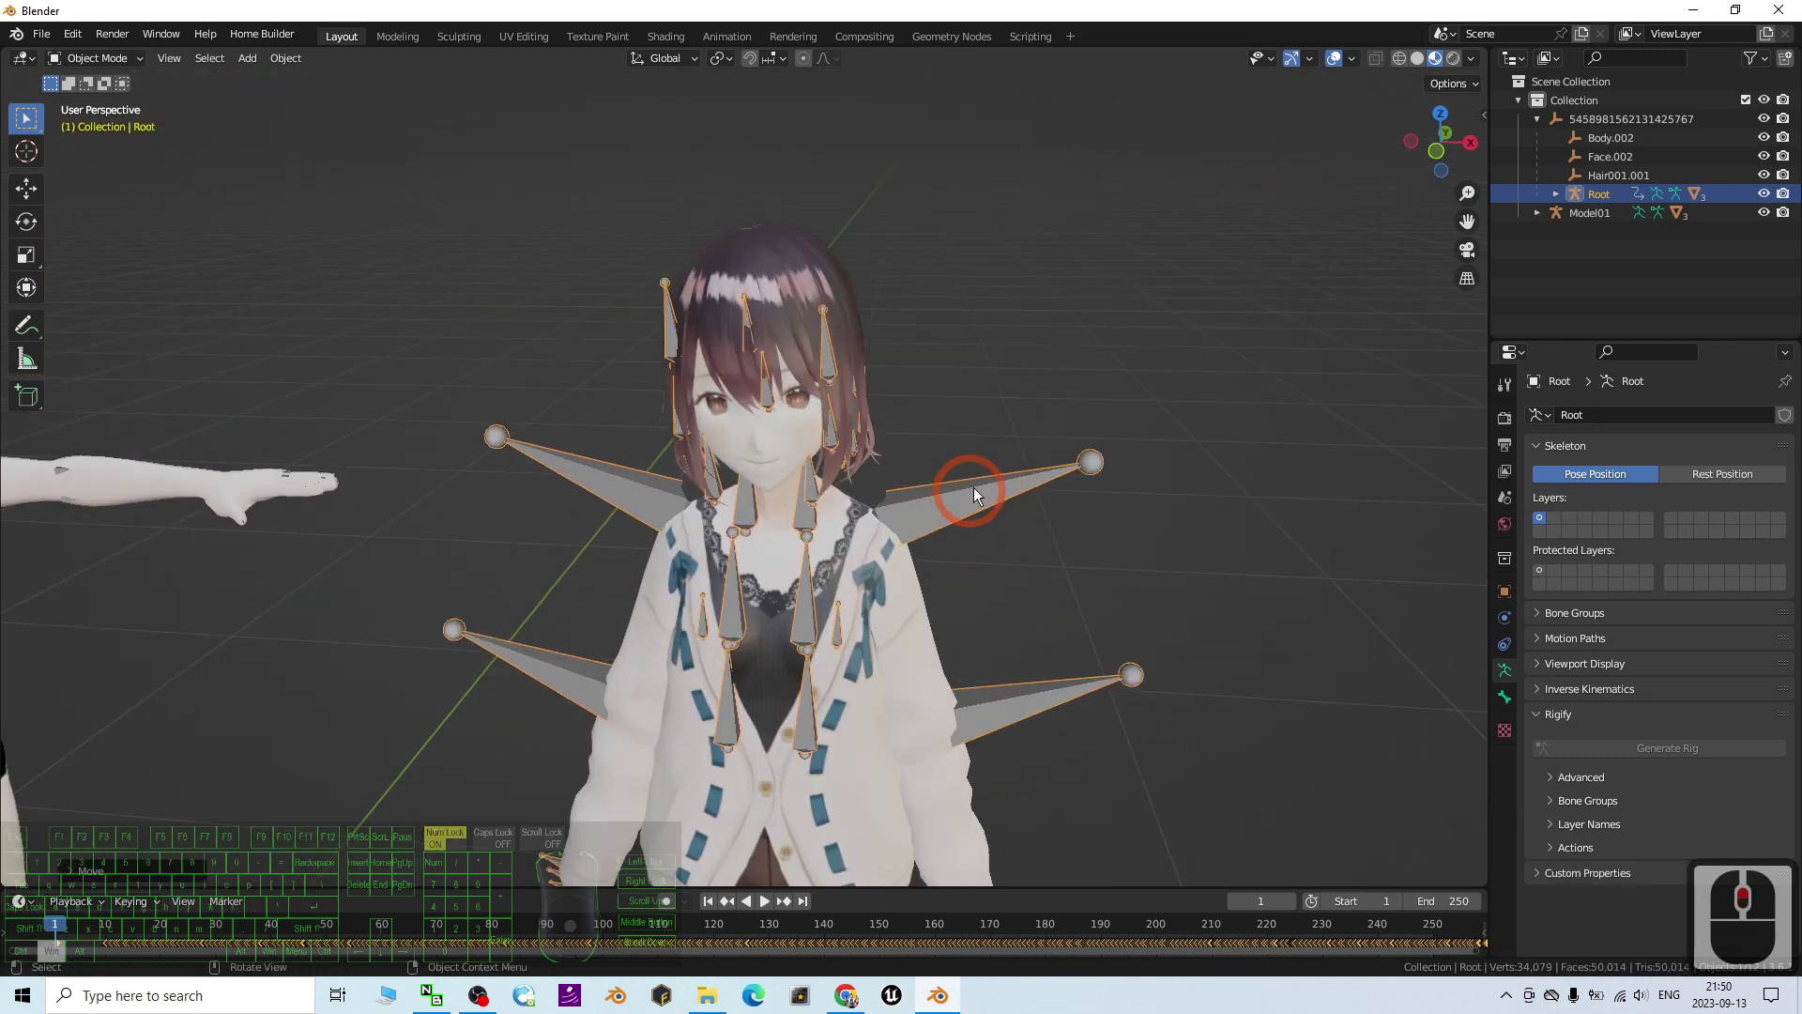
{"action": "left_click", "coordinate": [763, 904]}
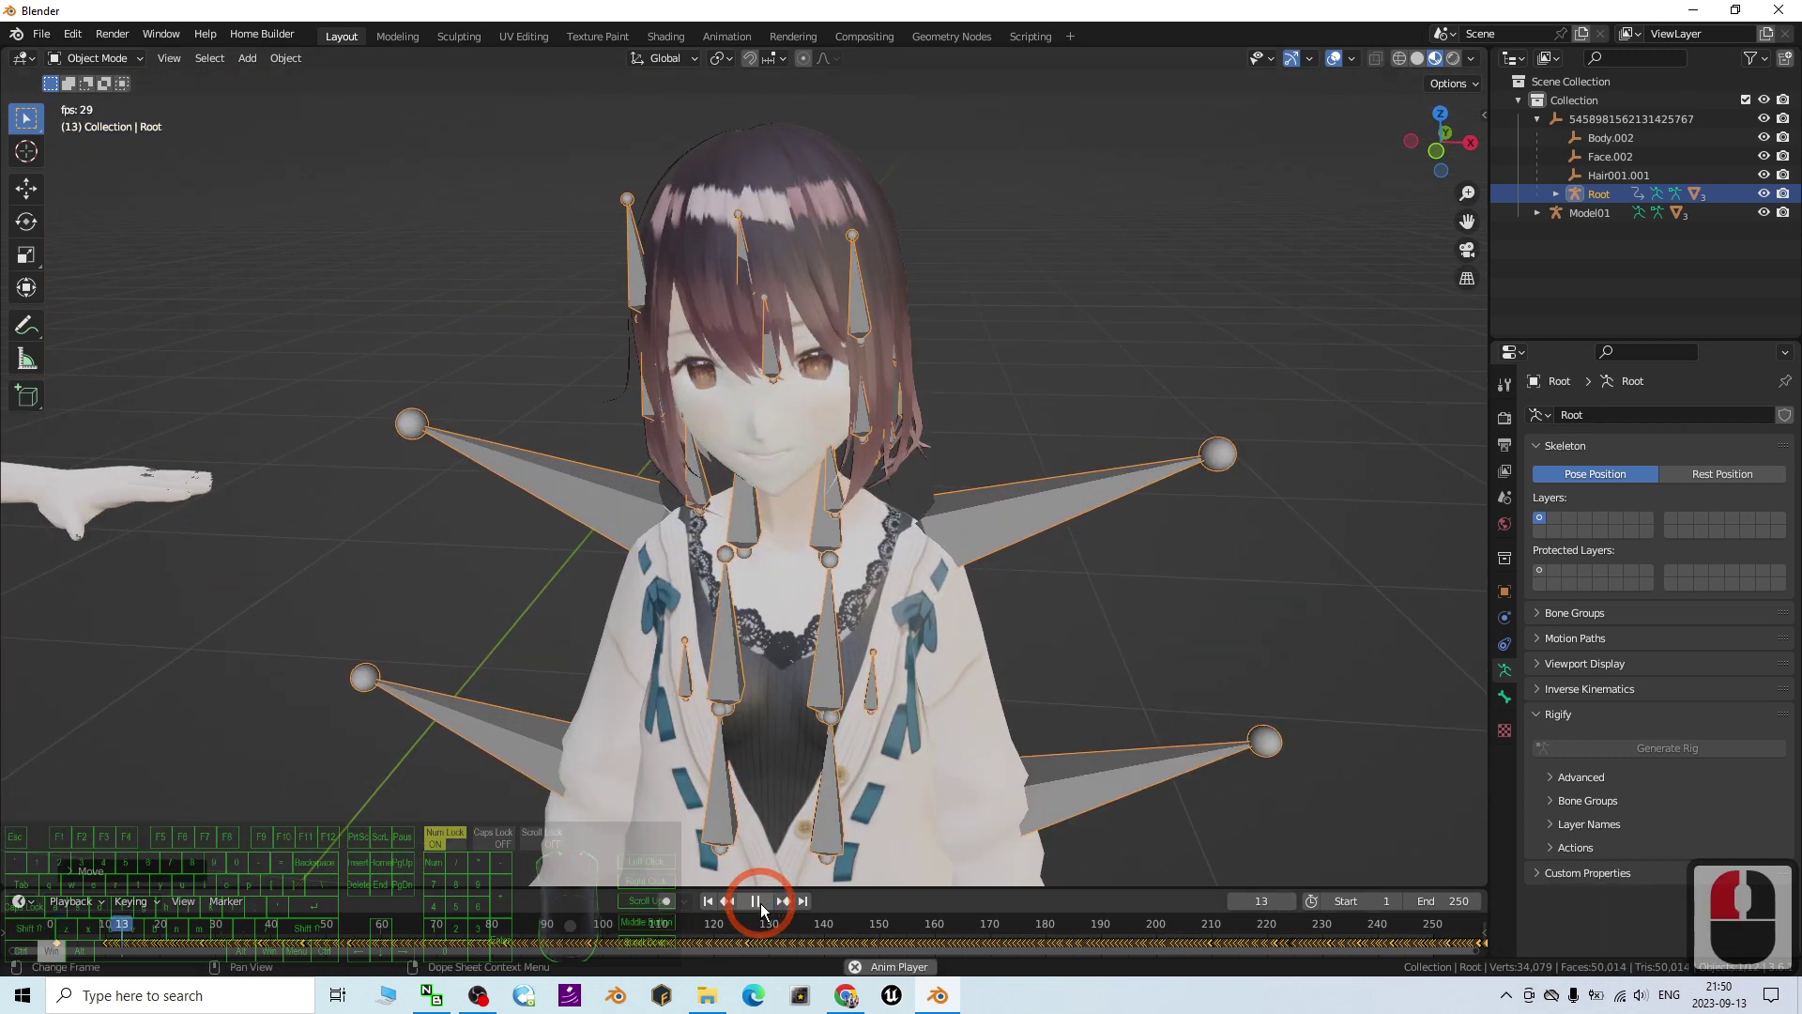
{"action": "scroll", "coordinate": [890, 507], "scroll_direction": "down", "scroll_amount": 3}
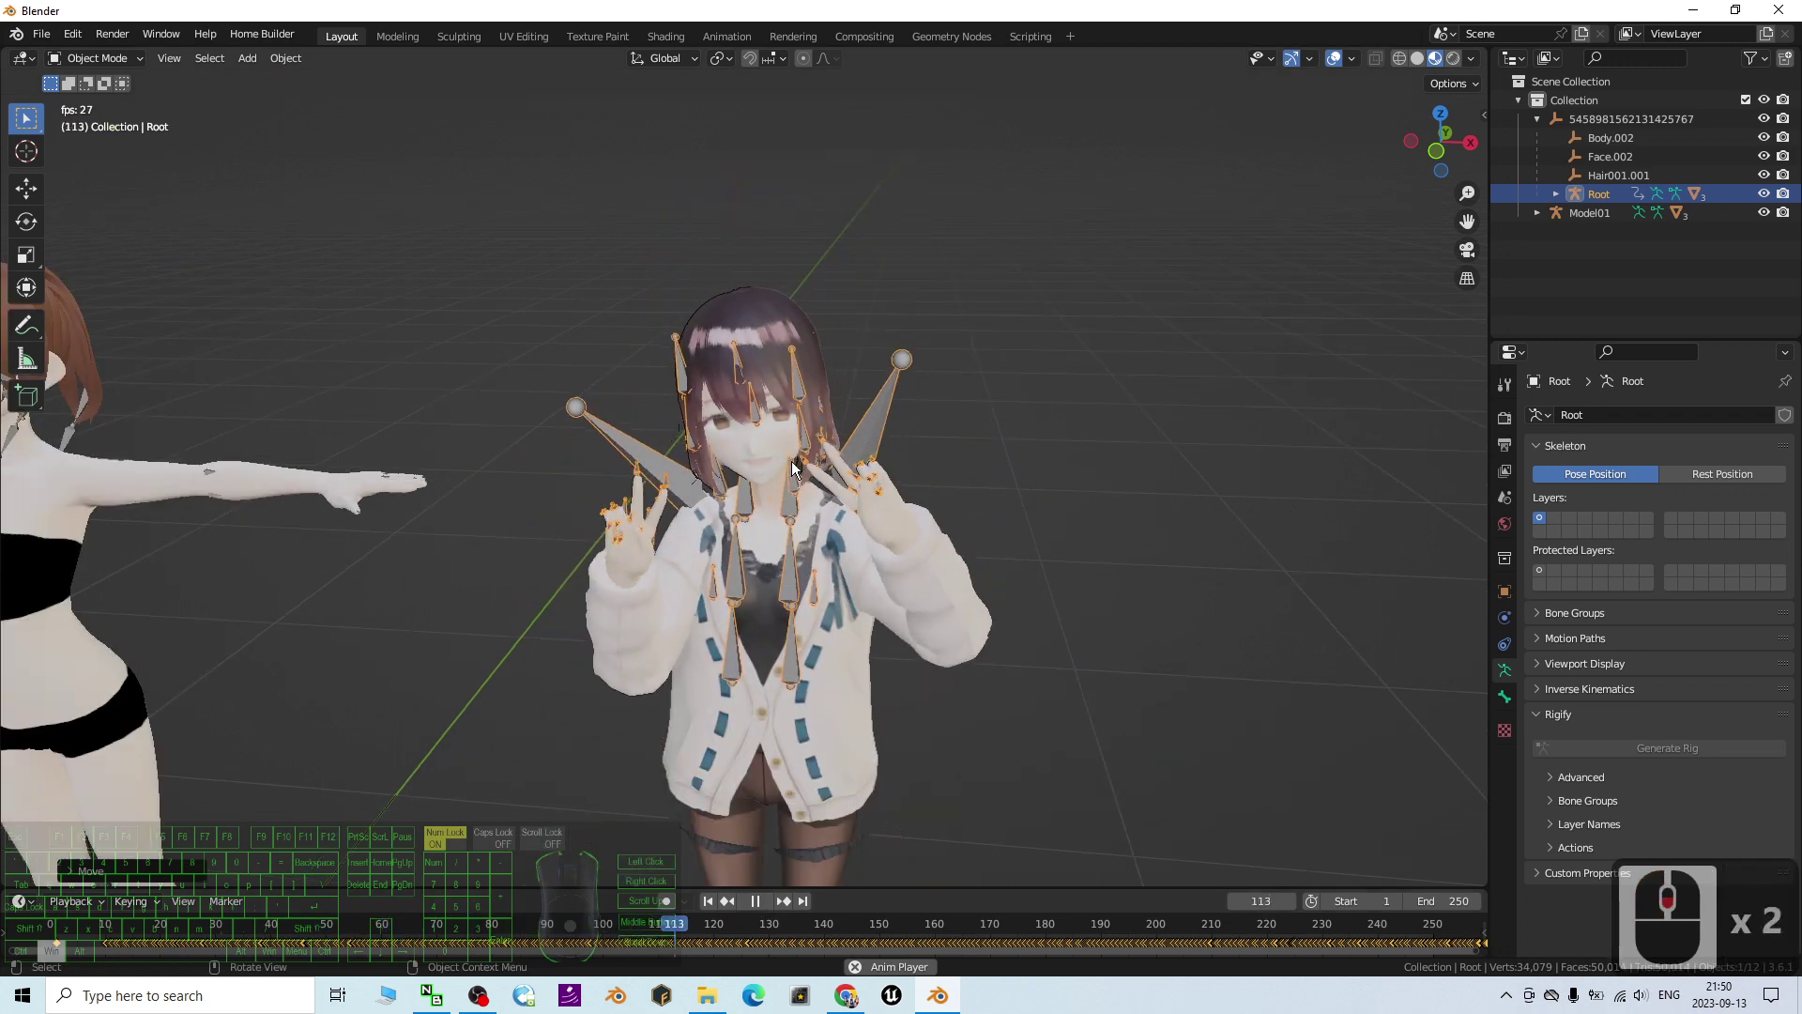
{"action": "scroll", "coordinate": [796, 456], "scroll_direction": "up", "scroll_amount": 2}
{"action": "scroll", "coordinate": [797, 453], "scroll_direction": "up", "scroll_amount": 3}
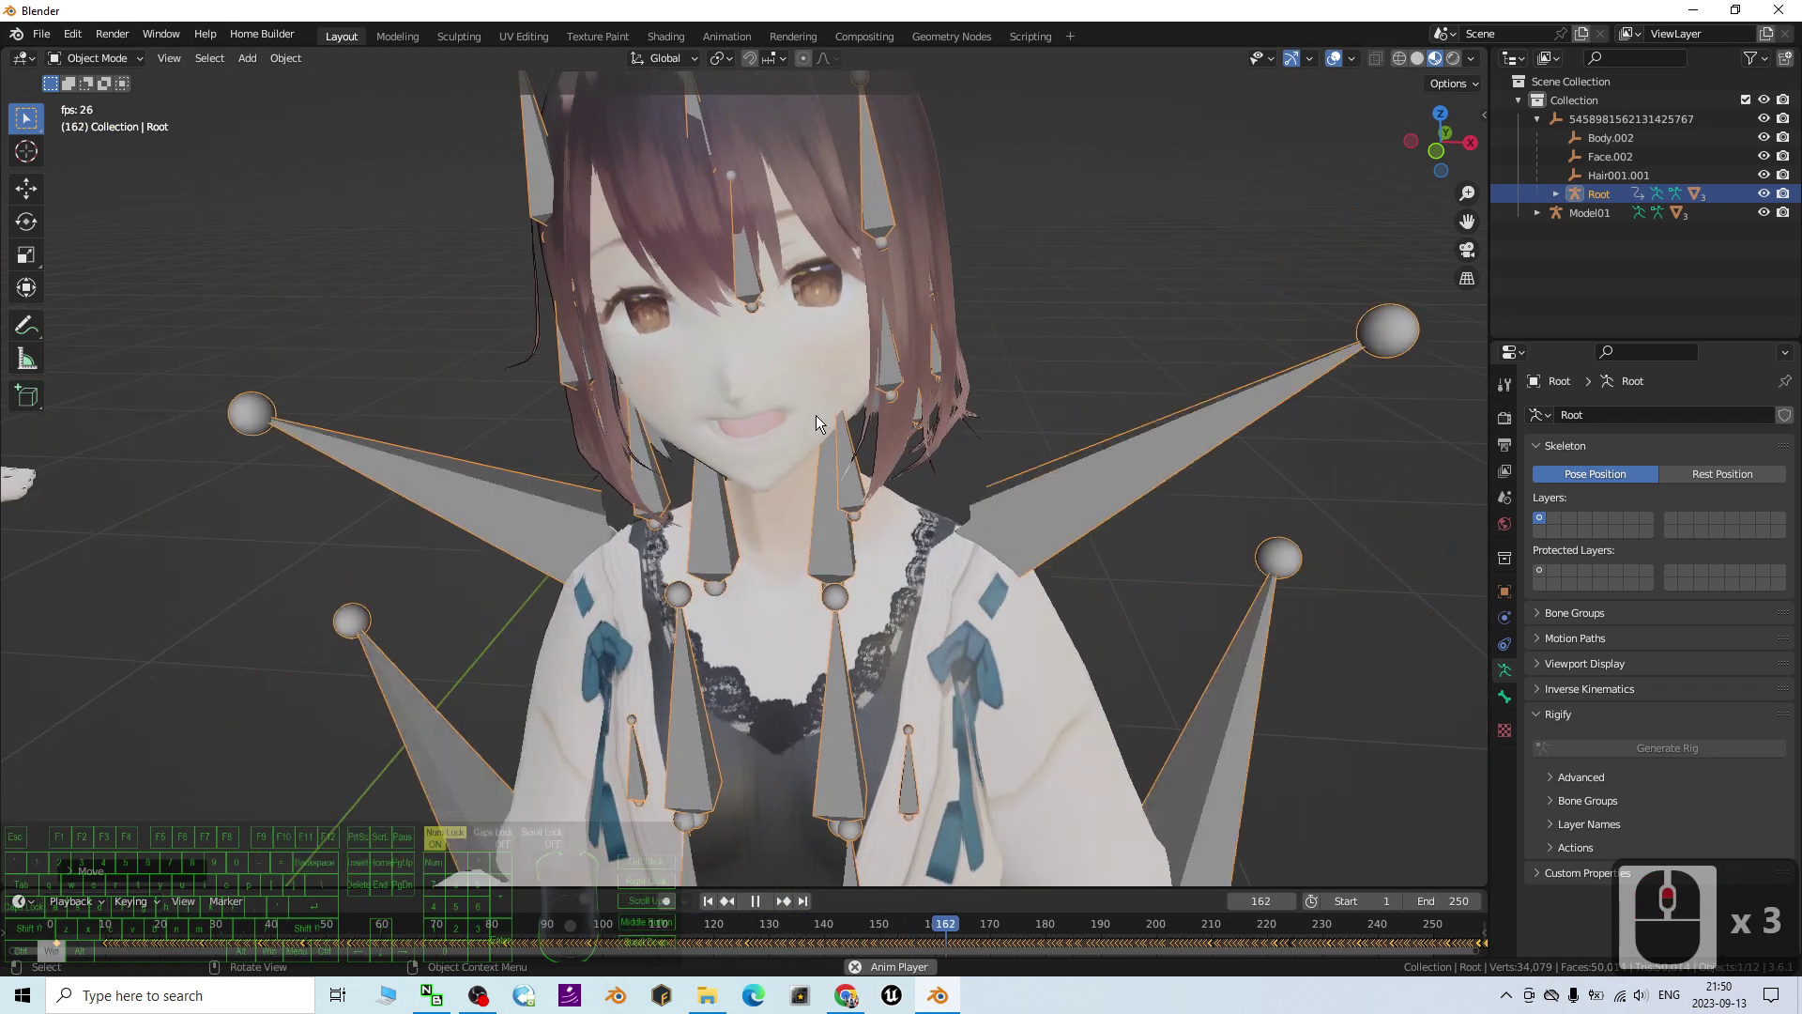
{"action": "scroll", "coordinate": [772, 595], "scroll_direction": "down", "scroll_amount": 2}
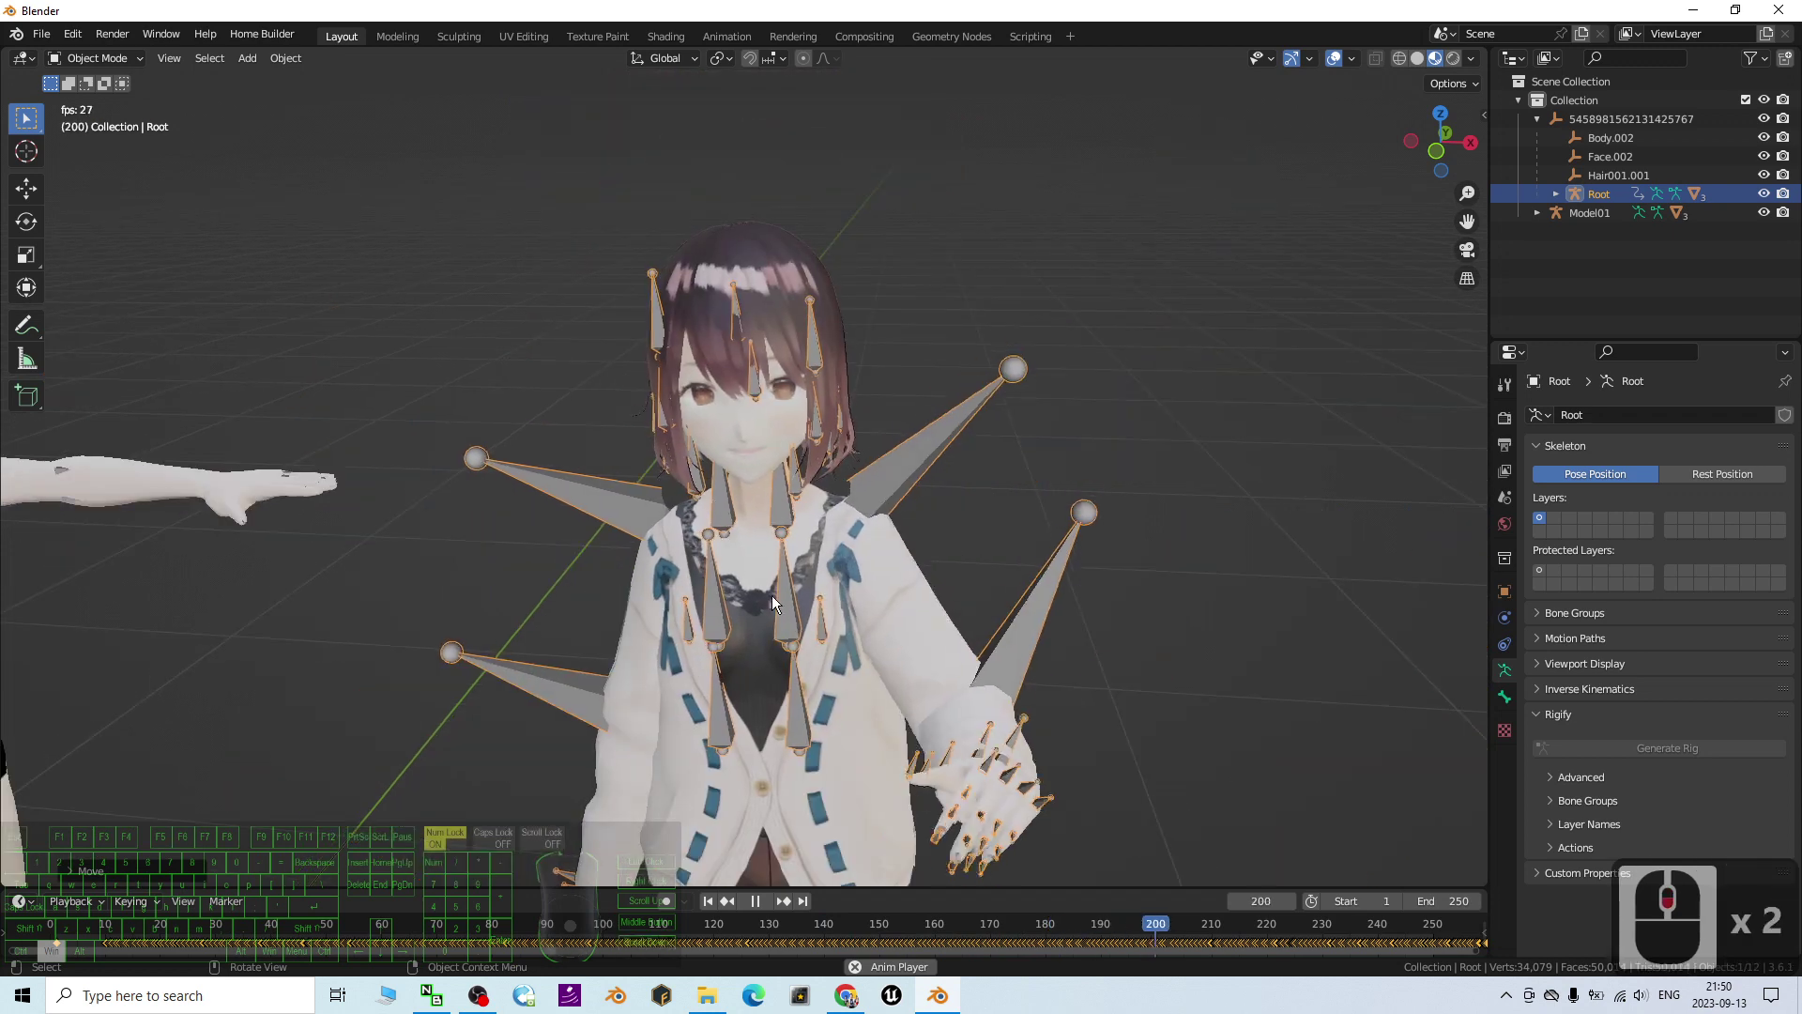
{"action": "left_click", "coordinate": [755, 901]}
{"action": "left_click", "coordinate": [708, 900]}
{"action": "scroll", "coordinate": [898, 526], "scroll_direction": "down", "scroll_amount": 2}
{"action": "scroll", "coordinate": [898, 525], "scroll_direction": "down", "scroll_amount": 1}
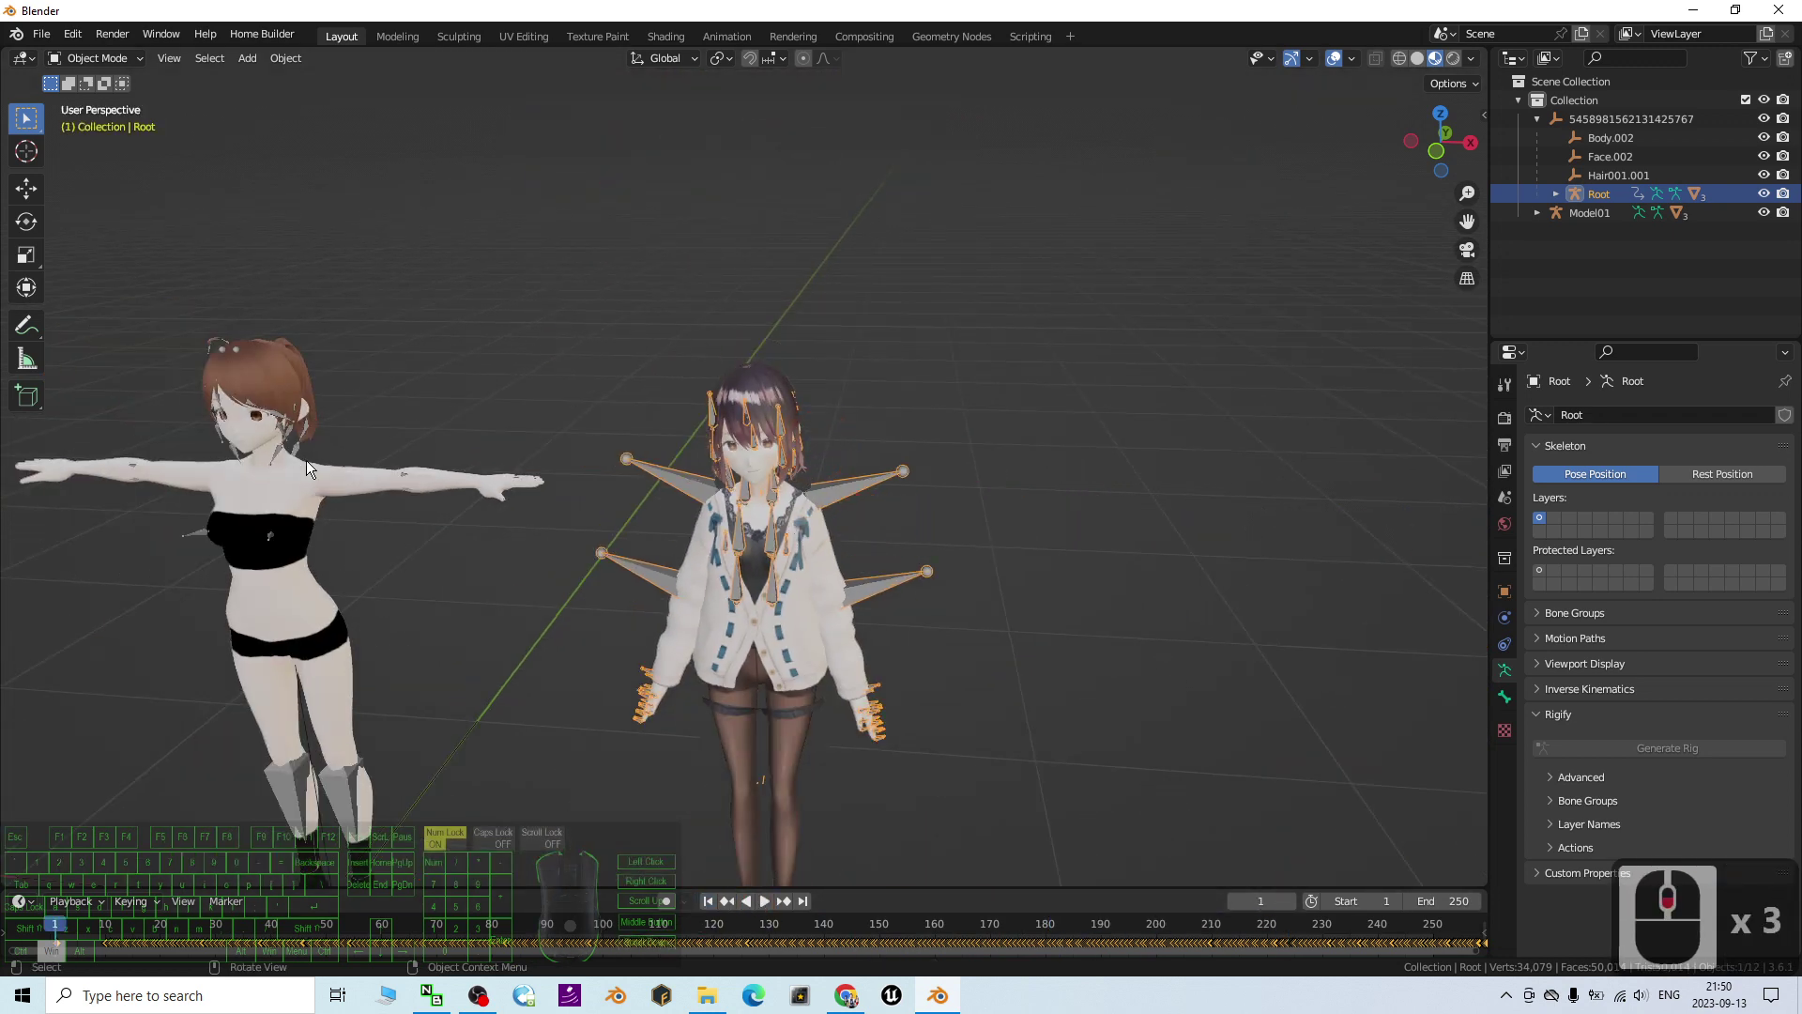
{"action": "middle_click_drag", "start_coordinate": [708, 626], "coordinate": [655, 601]}
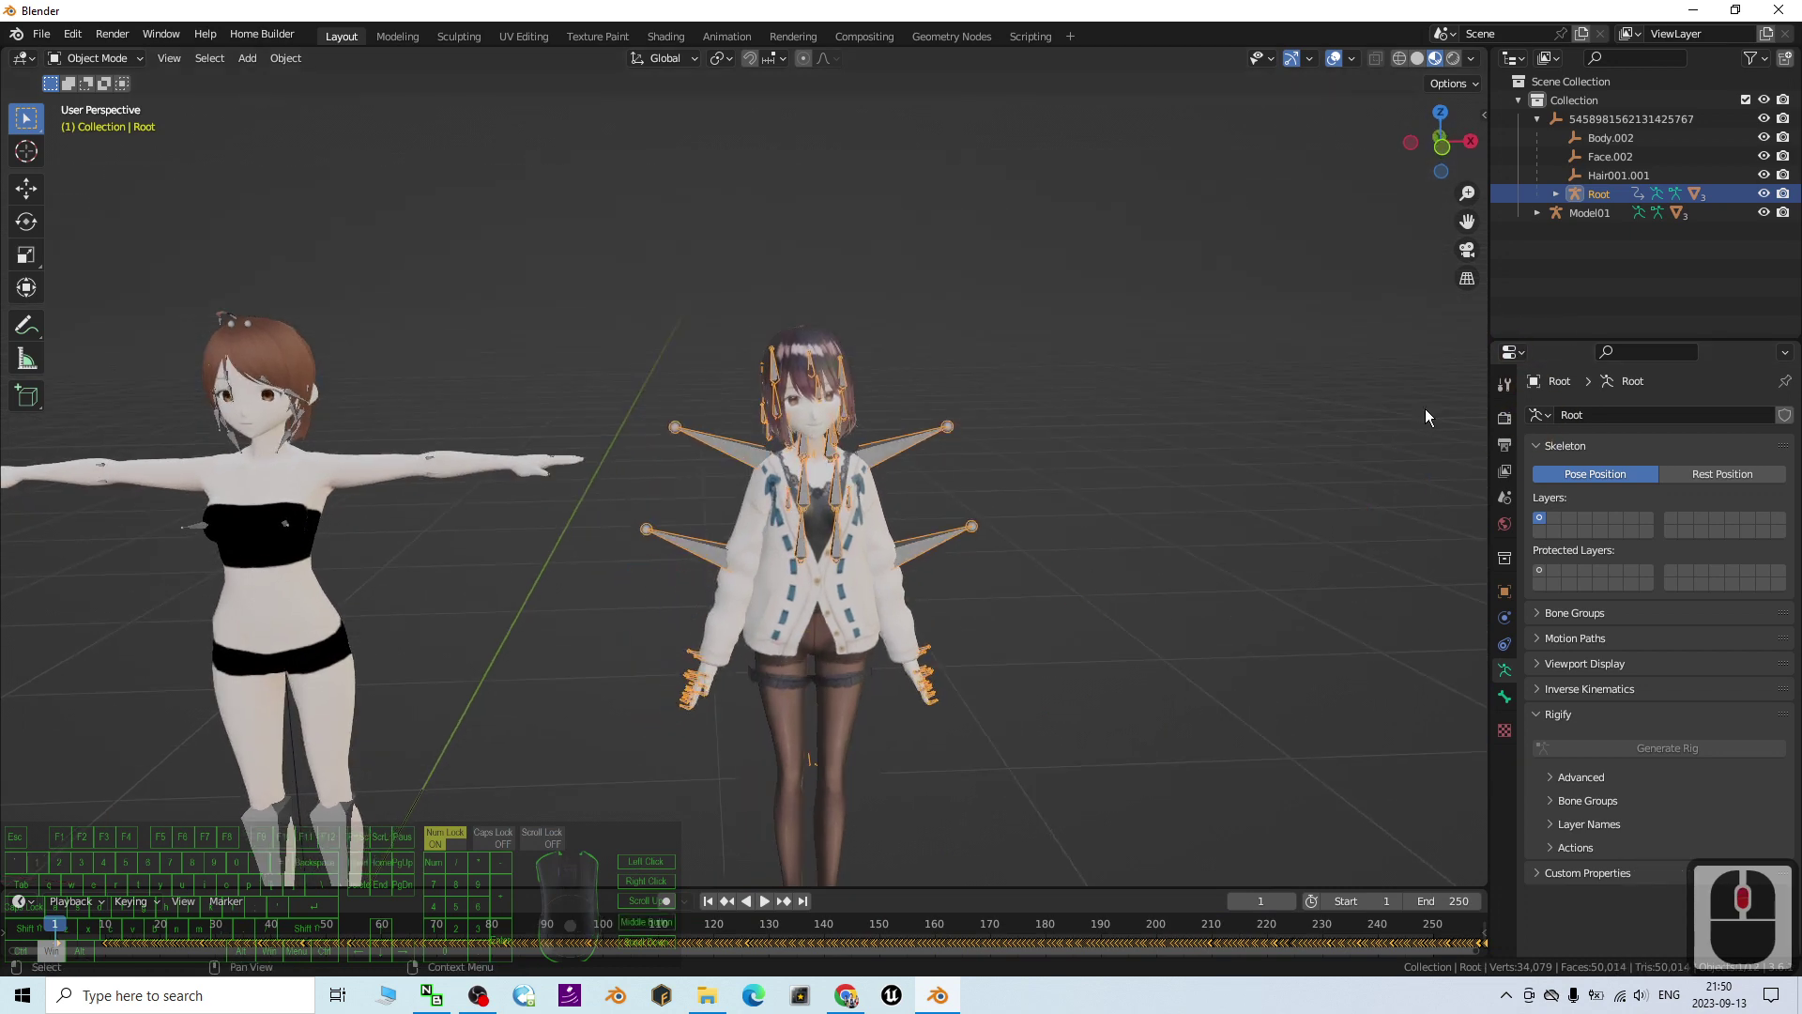
Step: In Rokoko Retargeting, set Root as source and Model01 as target, then build the bone list
{"action": "key", "text": "n"}
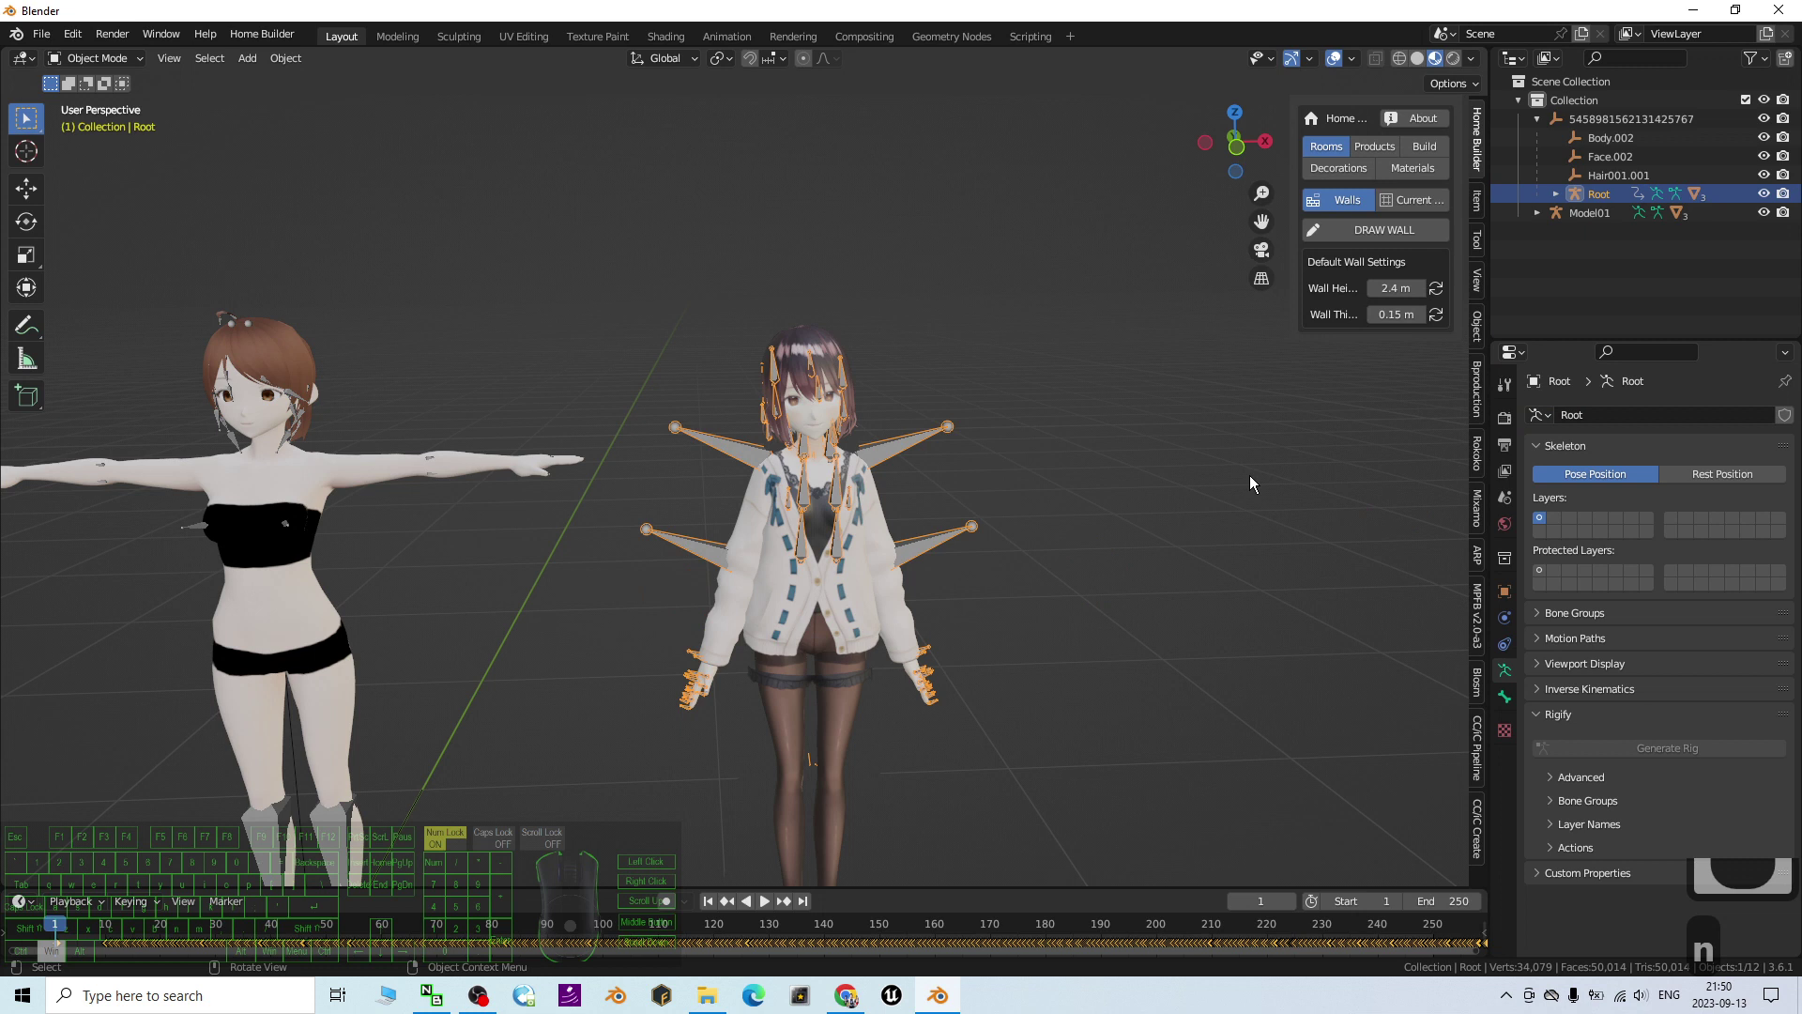
{"action": "left_click", "coordinate": [1478, 452]}
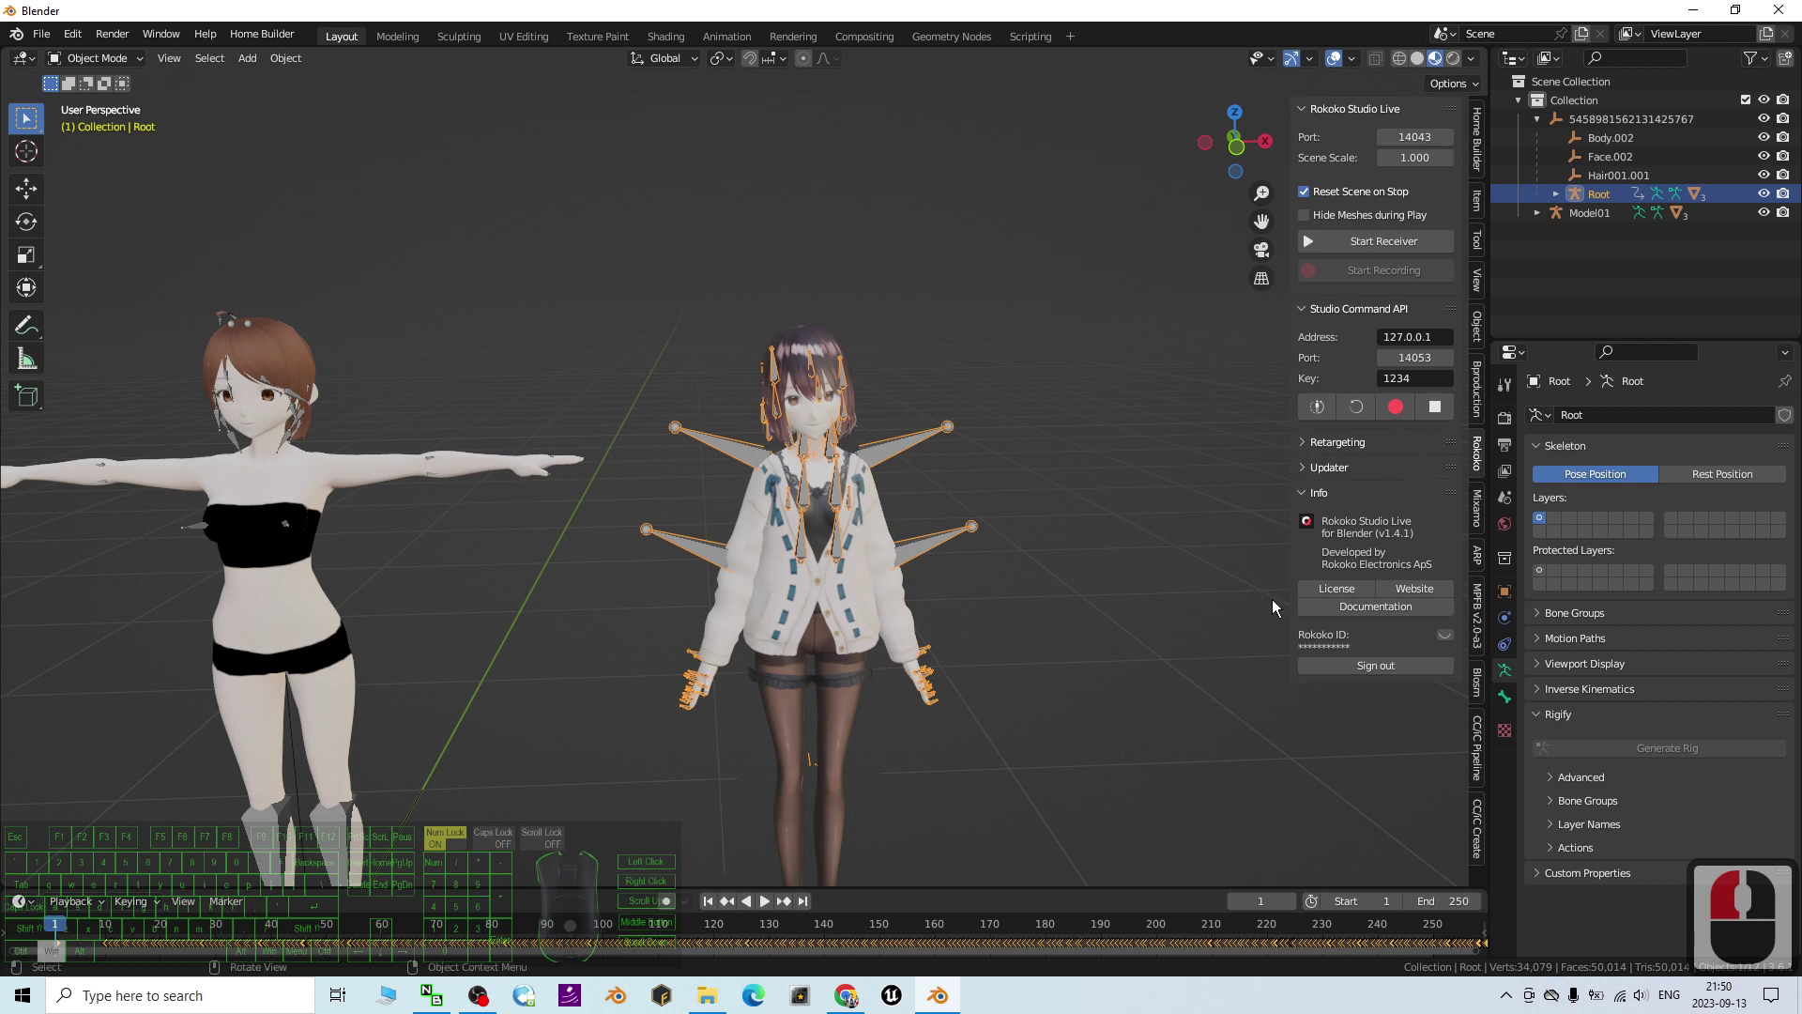
{"action": "left_click", "coordinate": [1302, 442]}
{"action": "left_click", "coordinate": [1388, 495]}
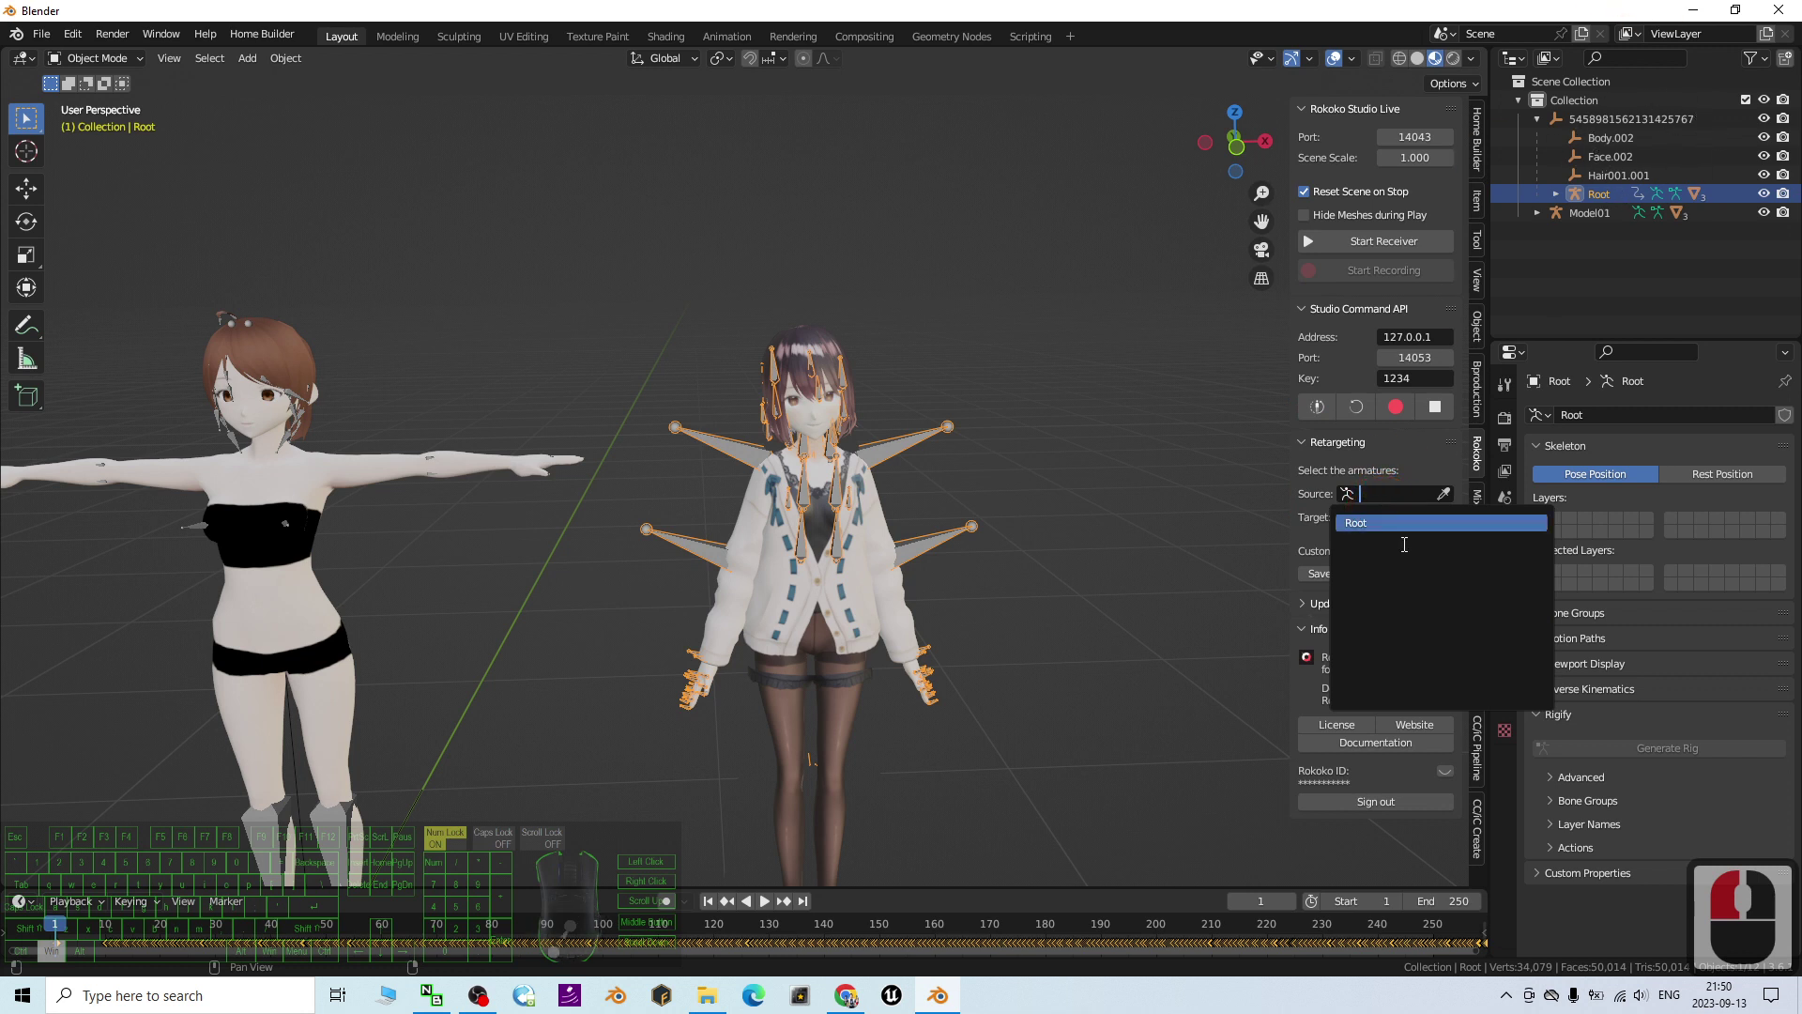
{"action": "left_click", "coordinate": [1363, 522]}
{"action": "left_click", "coordinate": [1363, 517]}
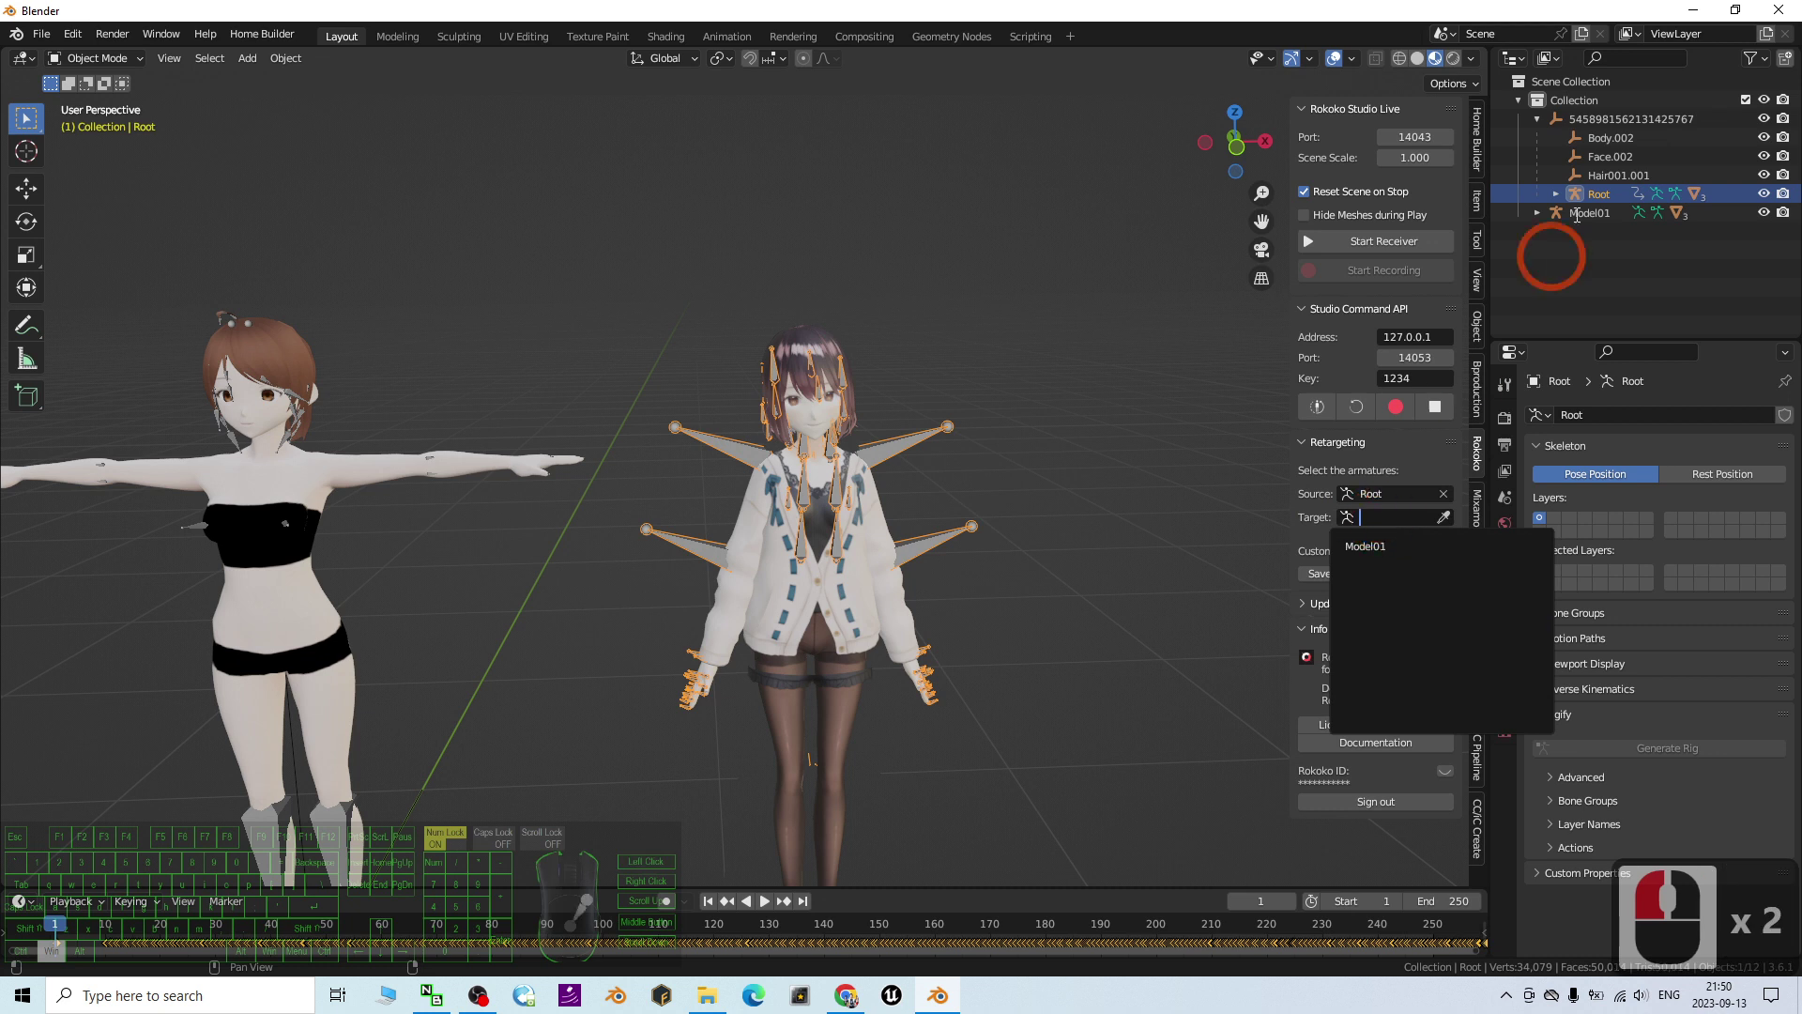
{"action": "left_click", "coordinate": [1345, 546]}
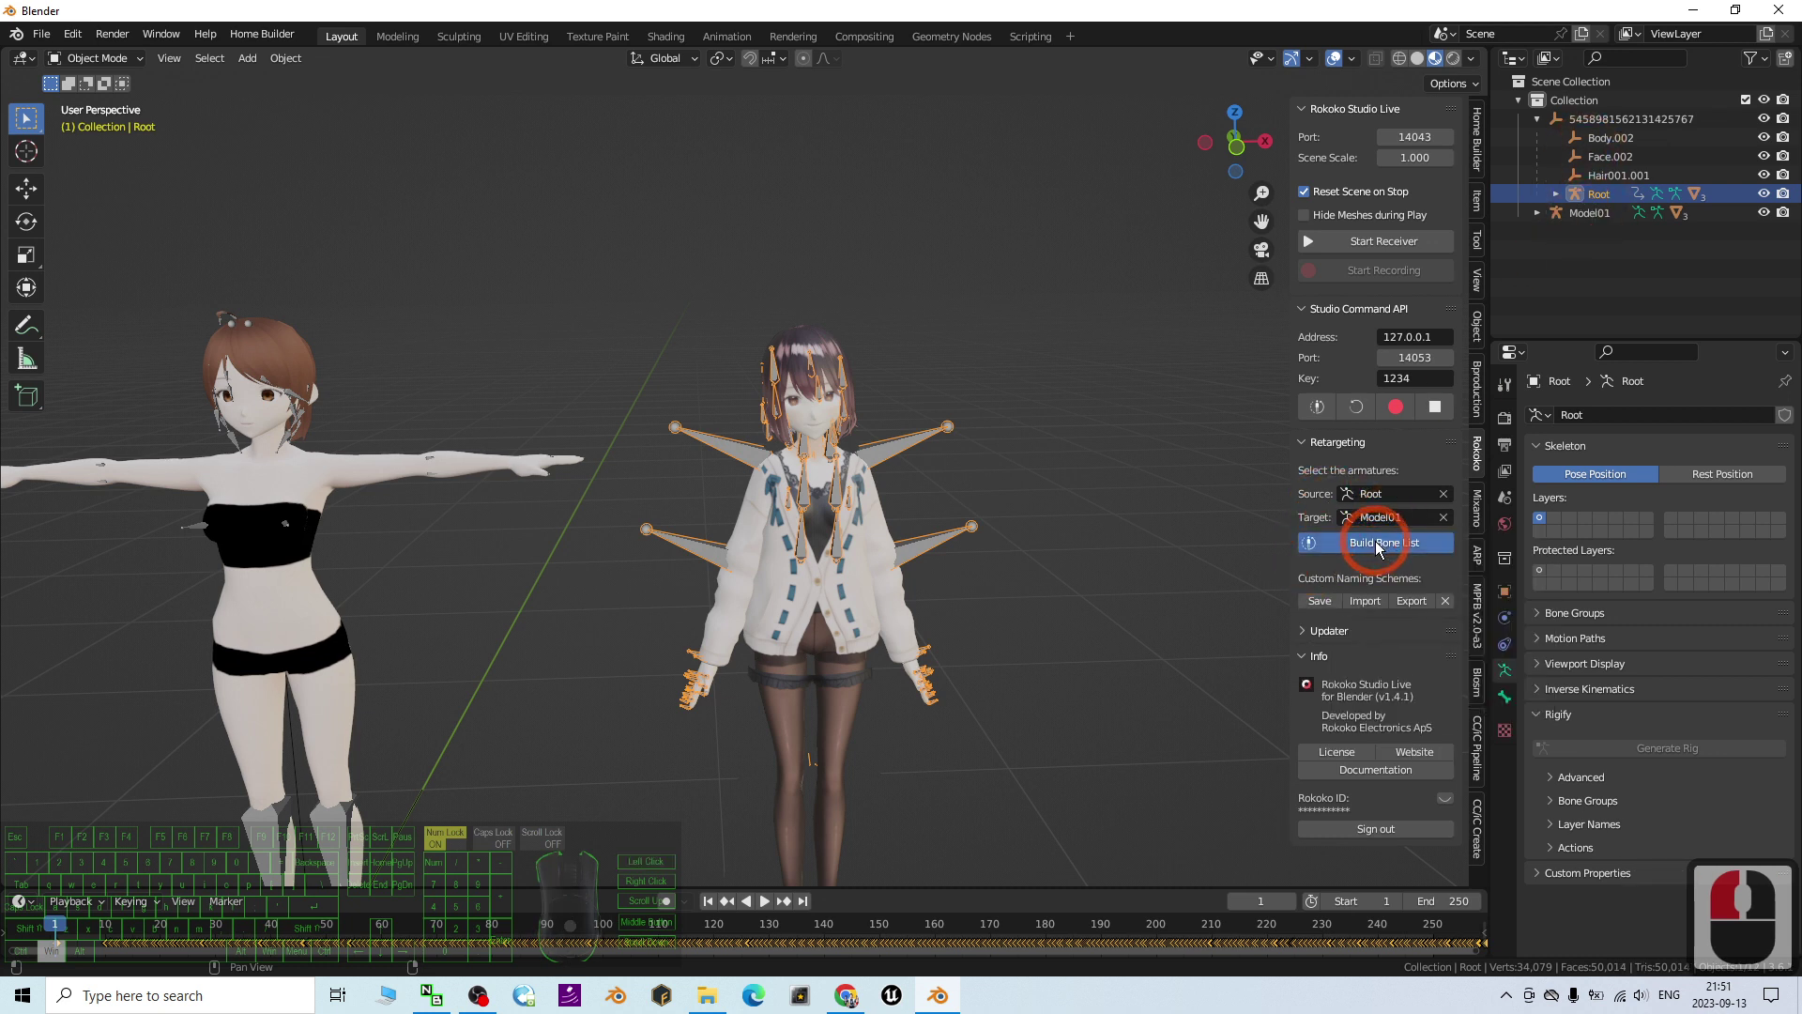
{"action": "left_click", "coordinate": [1377, 545]}
Step: Widen the sidebar so bone names fit, and reselect the Root armature
{"action": "scroll", "coordinate": [1382, 441], "scroll_direction": "down", "scroll_amount": 3}
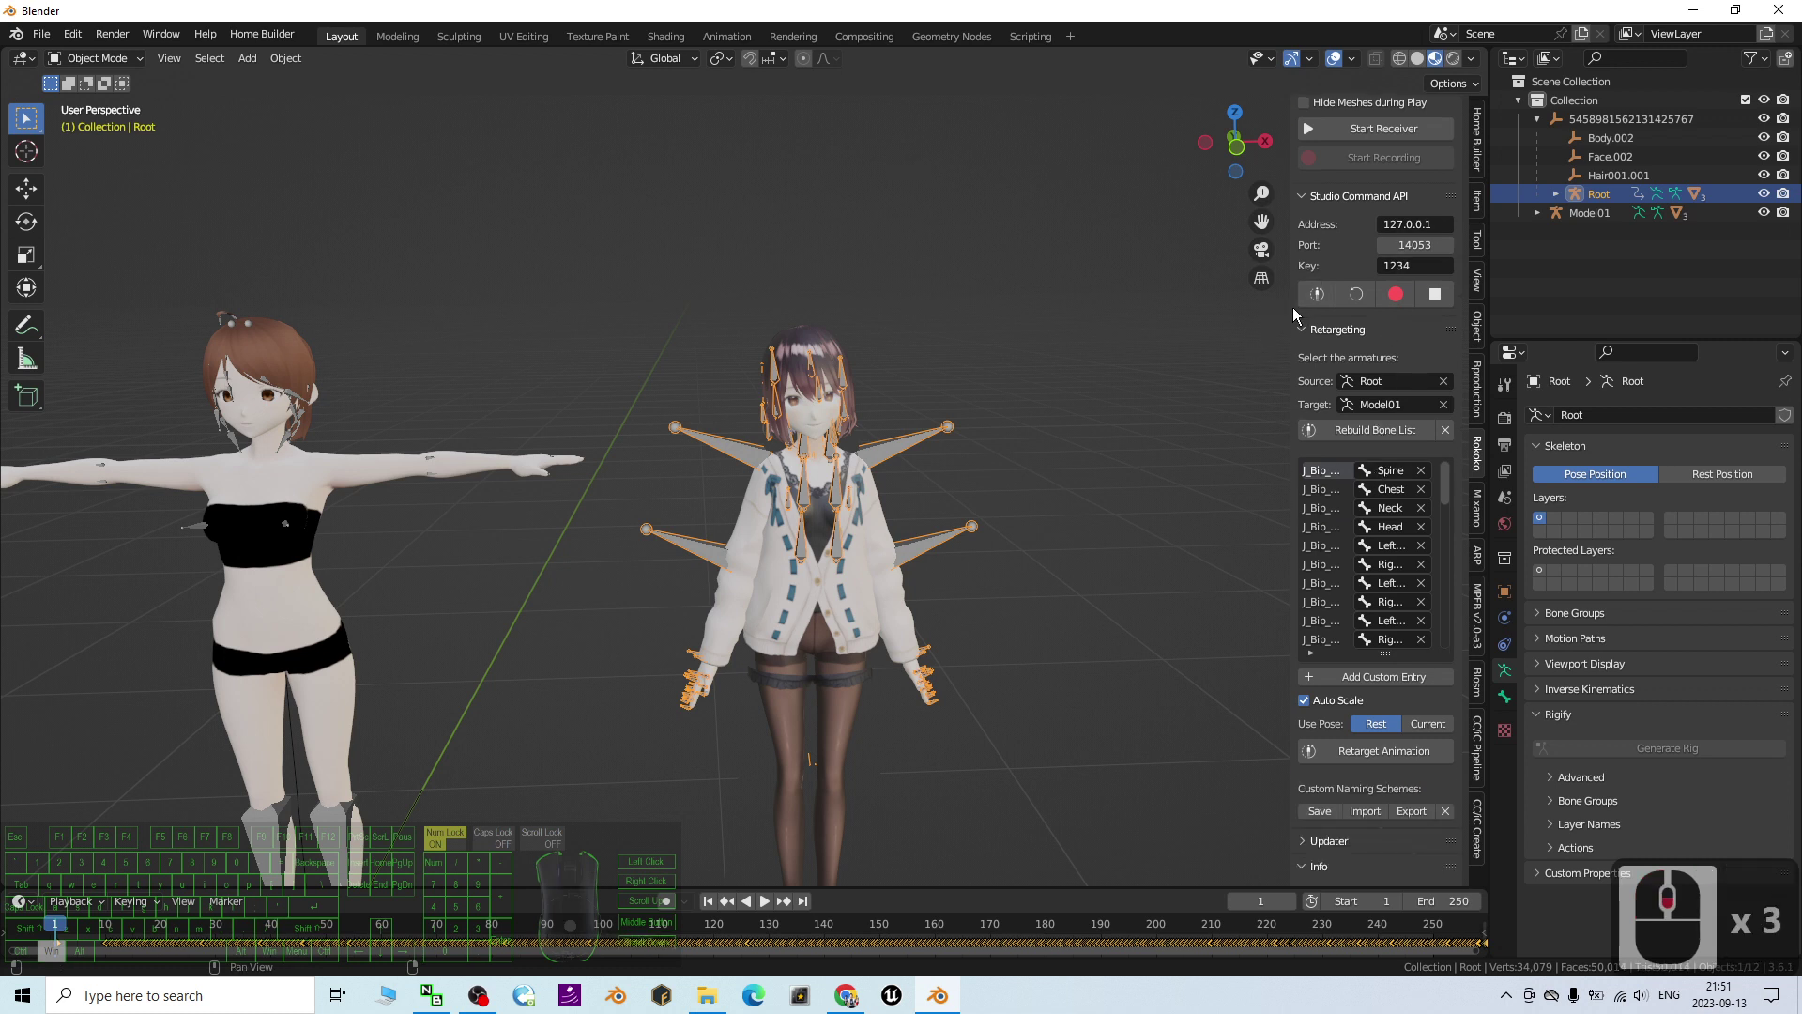
{"action": "left_click_drag", "start_coordinate": [1292, 307], "coordinate": [1090, 310]}
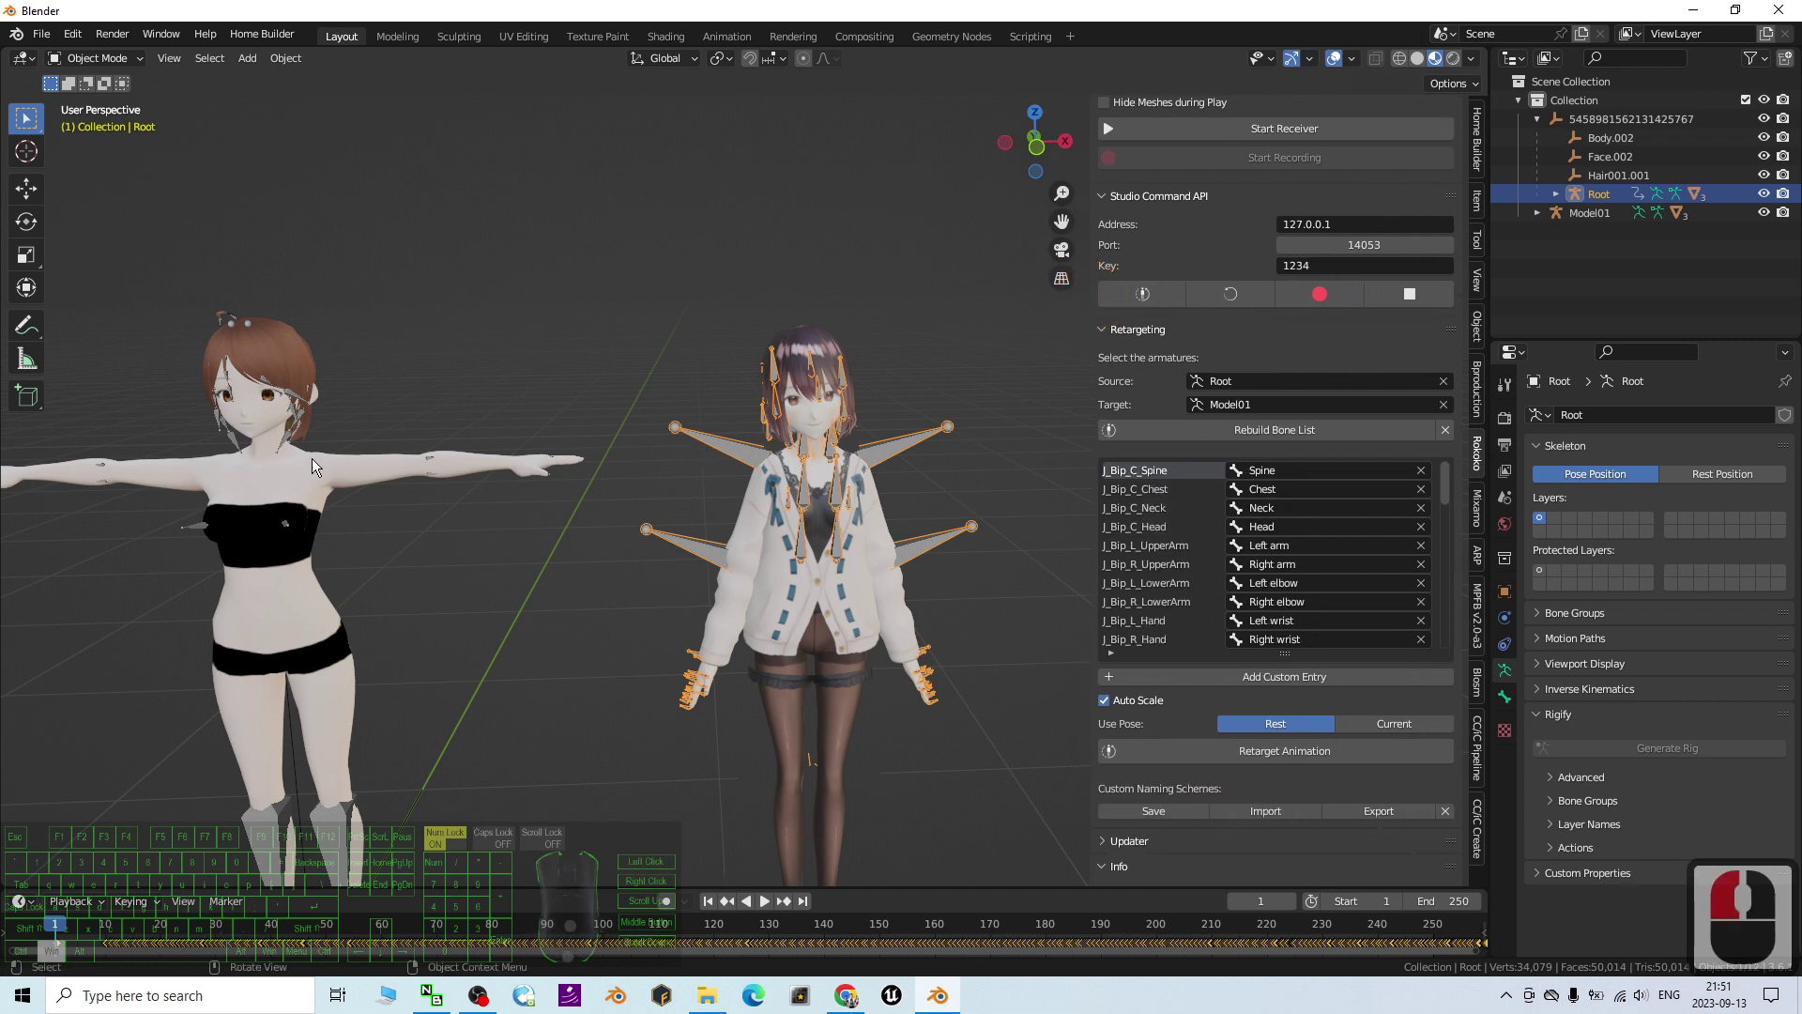
{"action": "middle_click_drag", "start_coordinate": [312, 459], "coordinate": [536, 476]}
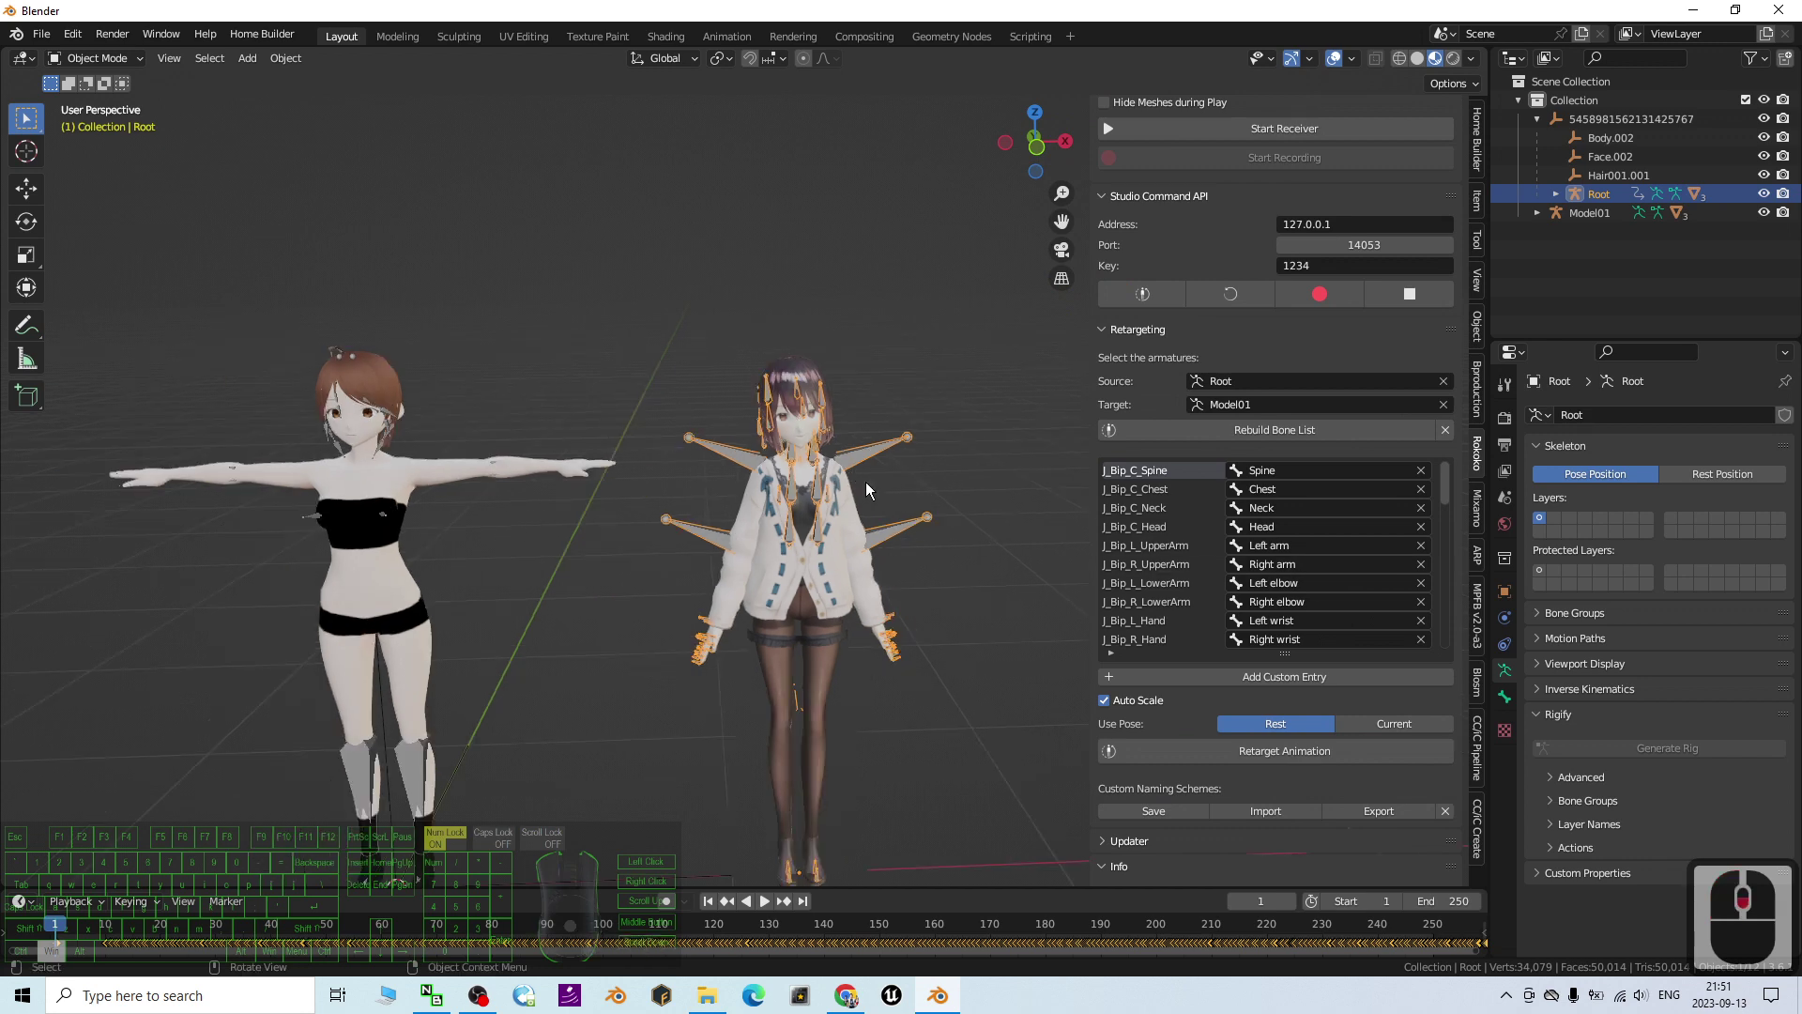
{"action": "scroll", "coordinate": [853, 507], "scroll_direction": "up", "scroll_amount": 2}
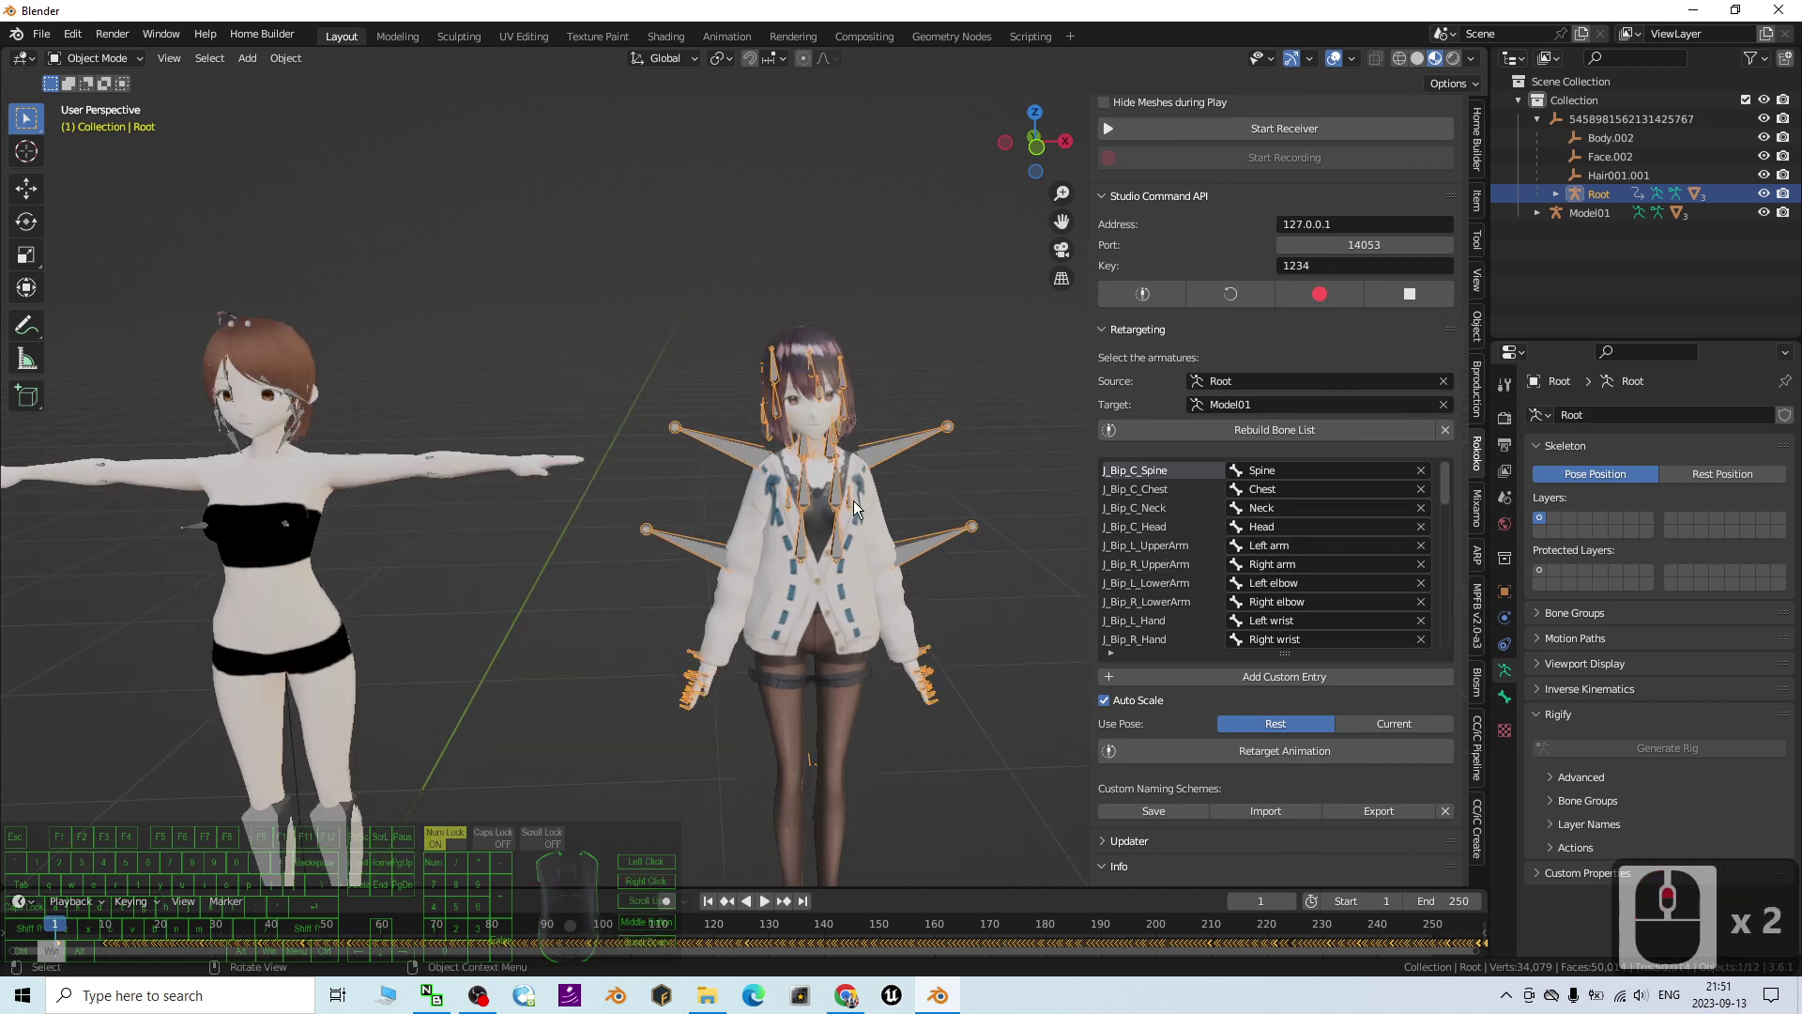
{"action": "left_click", "coordinate": [1009, 381]}
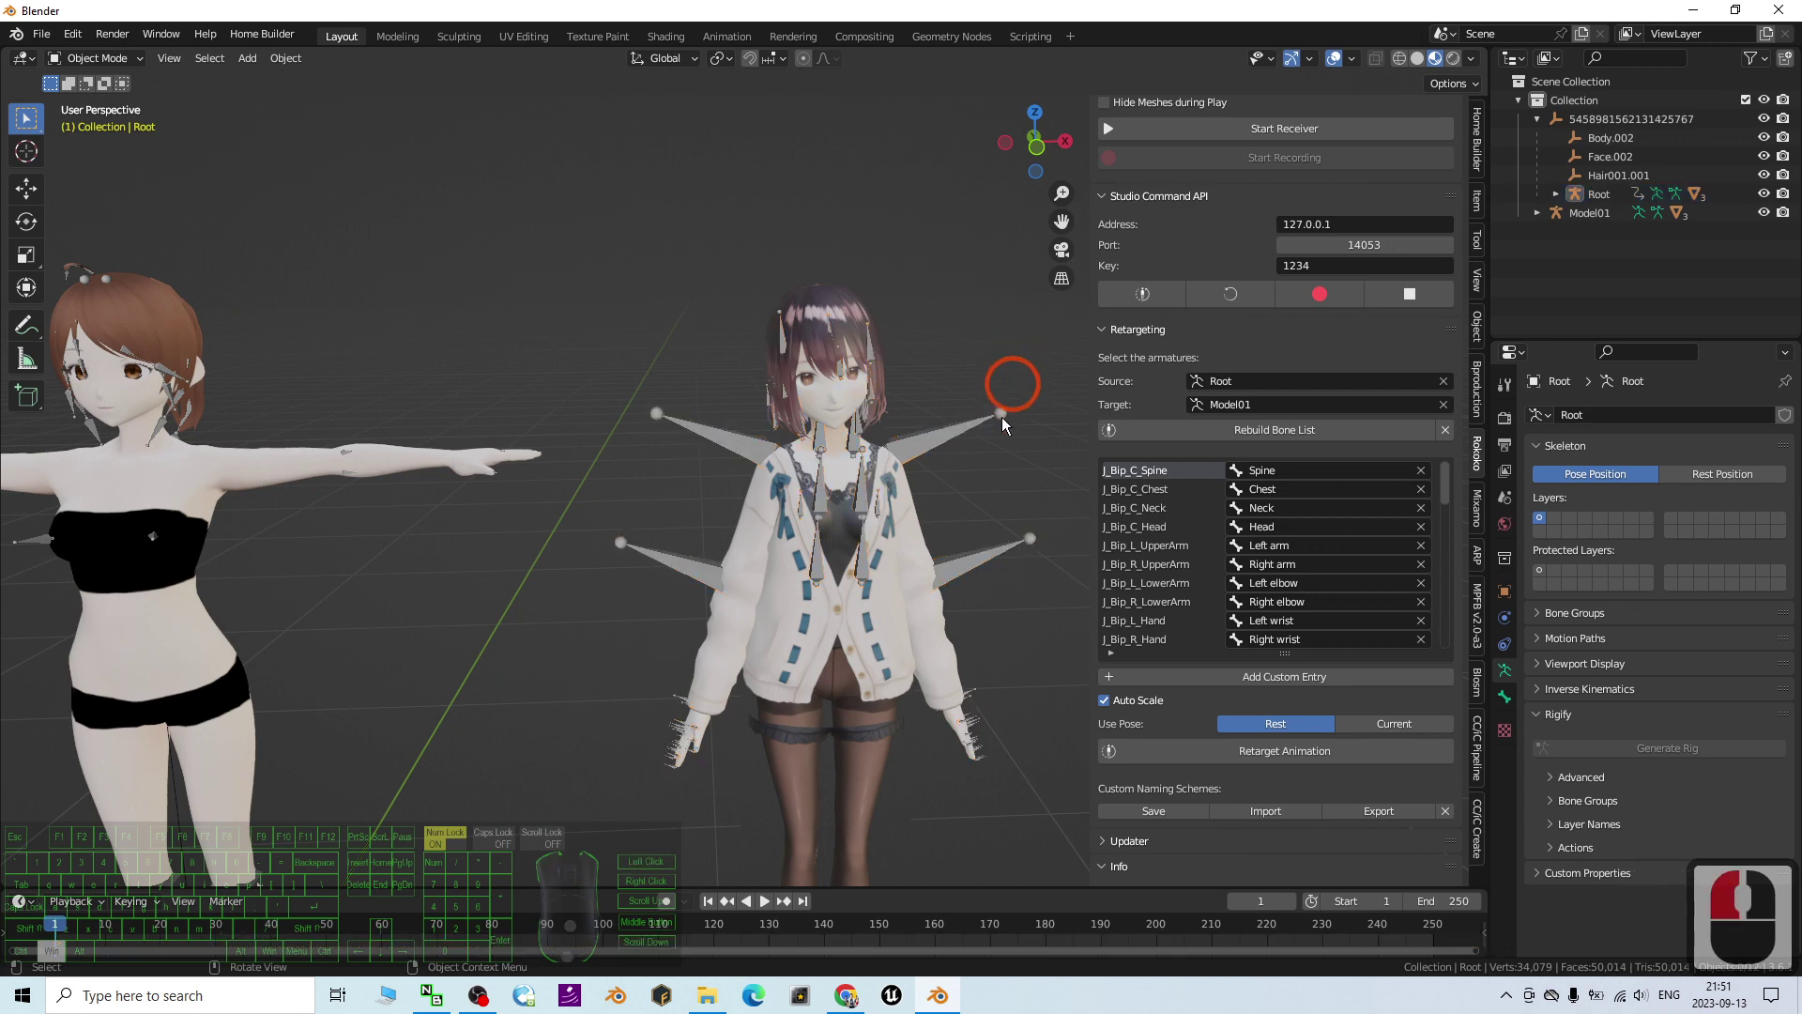
{"action": "left_click", "coordinate": [1295, 555]}
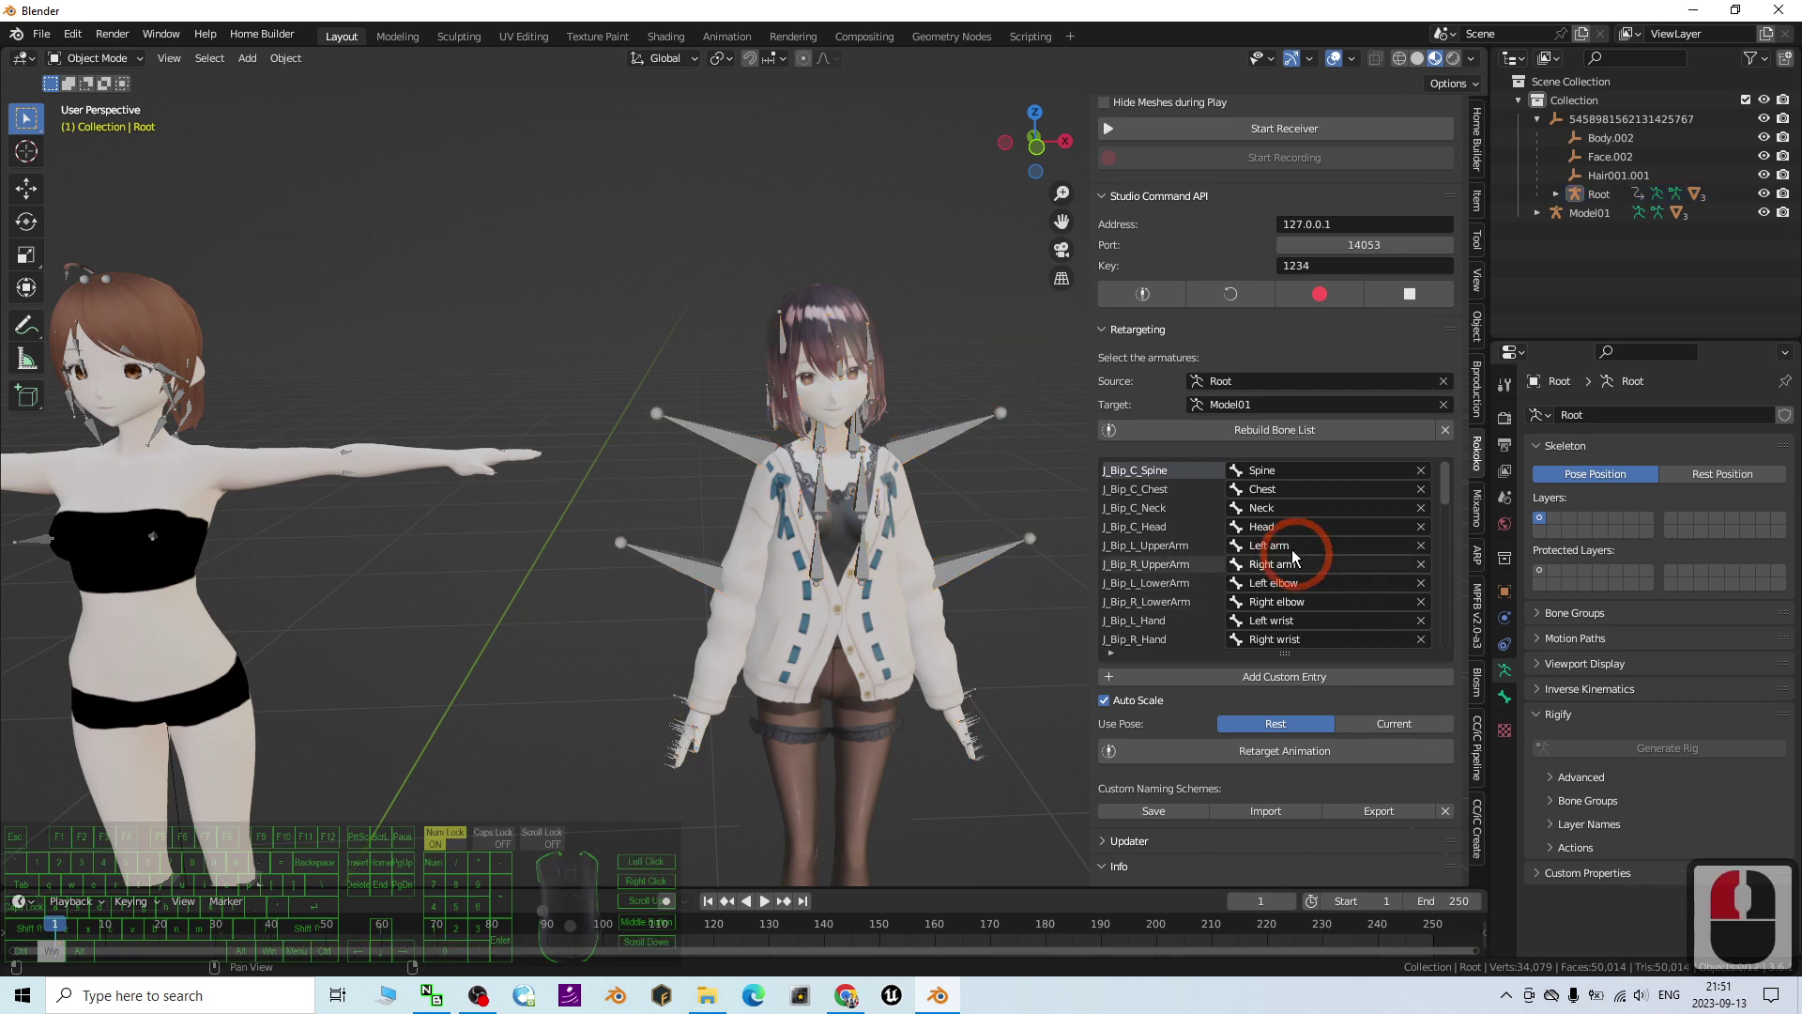
{"action": "left_click", "coordinate": [910, 445]}
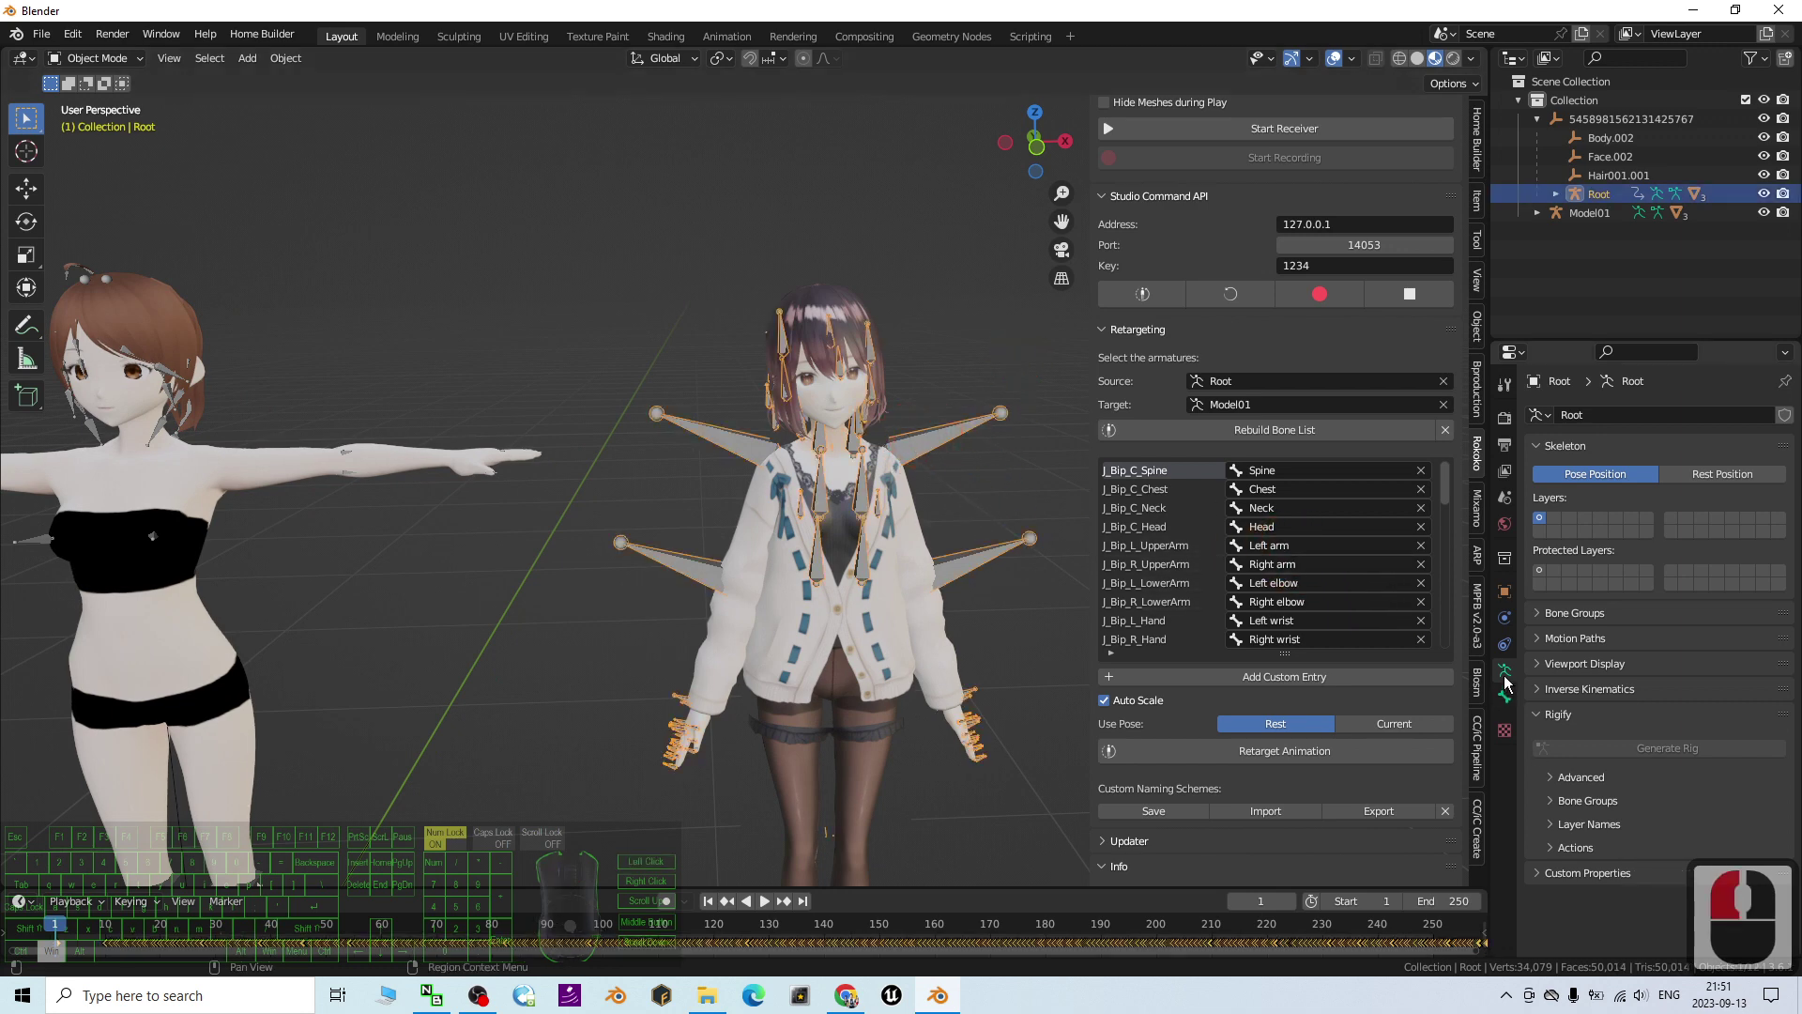
{"action": "left_click", "coordinate": [1563, 663]}
{"action": "left_click", "coordinate": [1637, 716]}
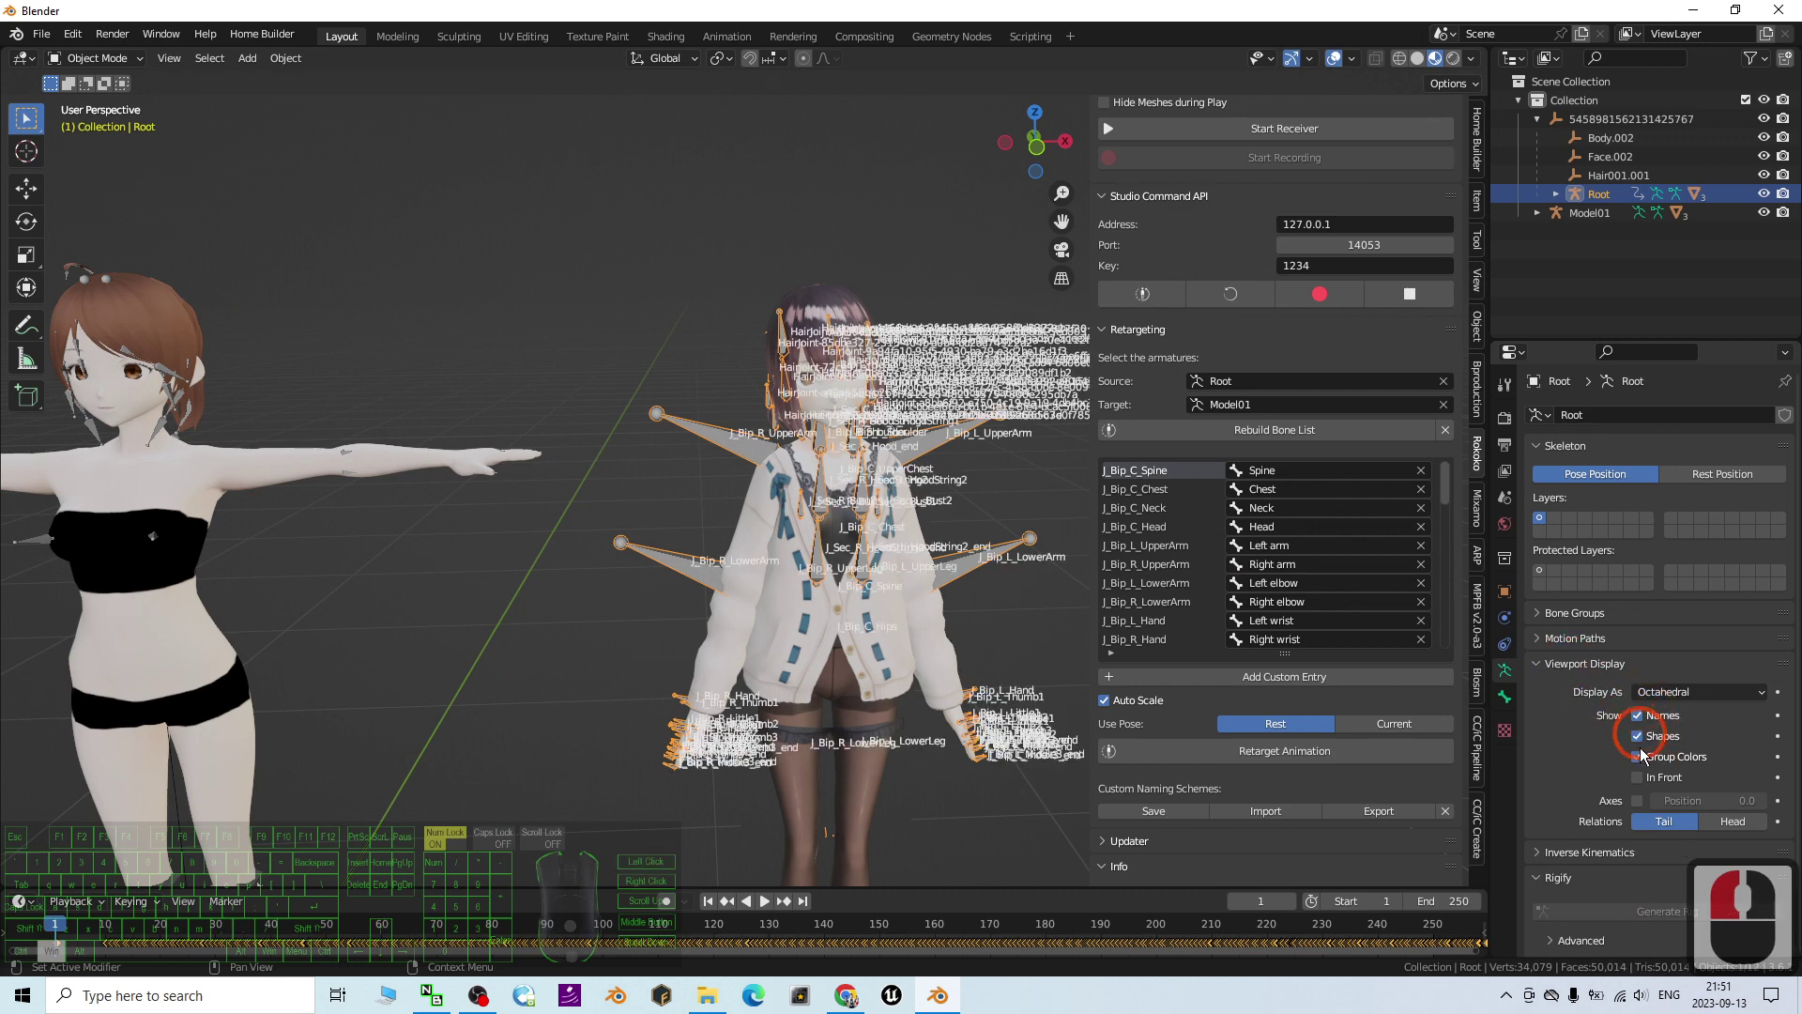
{"action": "left_click", "coordinate": [1641, 778]}
{"action": "scroll", "coordinate": [869, 571], "scroll_direction": "up", "scroll_amount": 7}
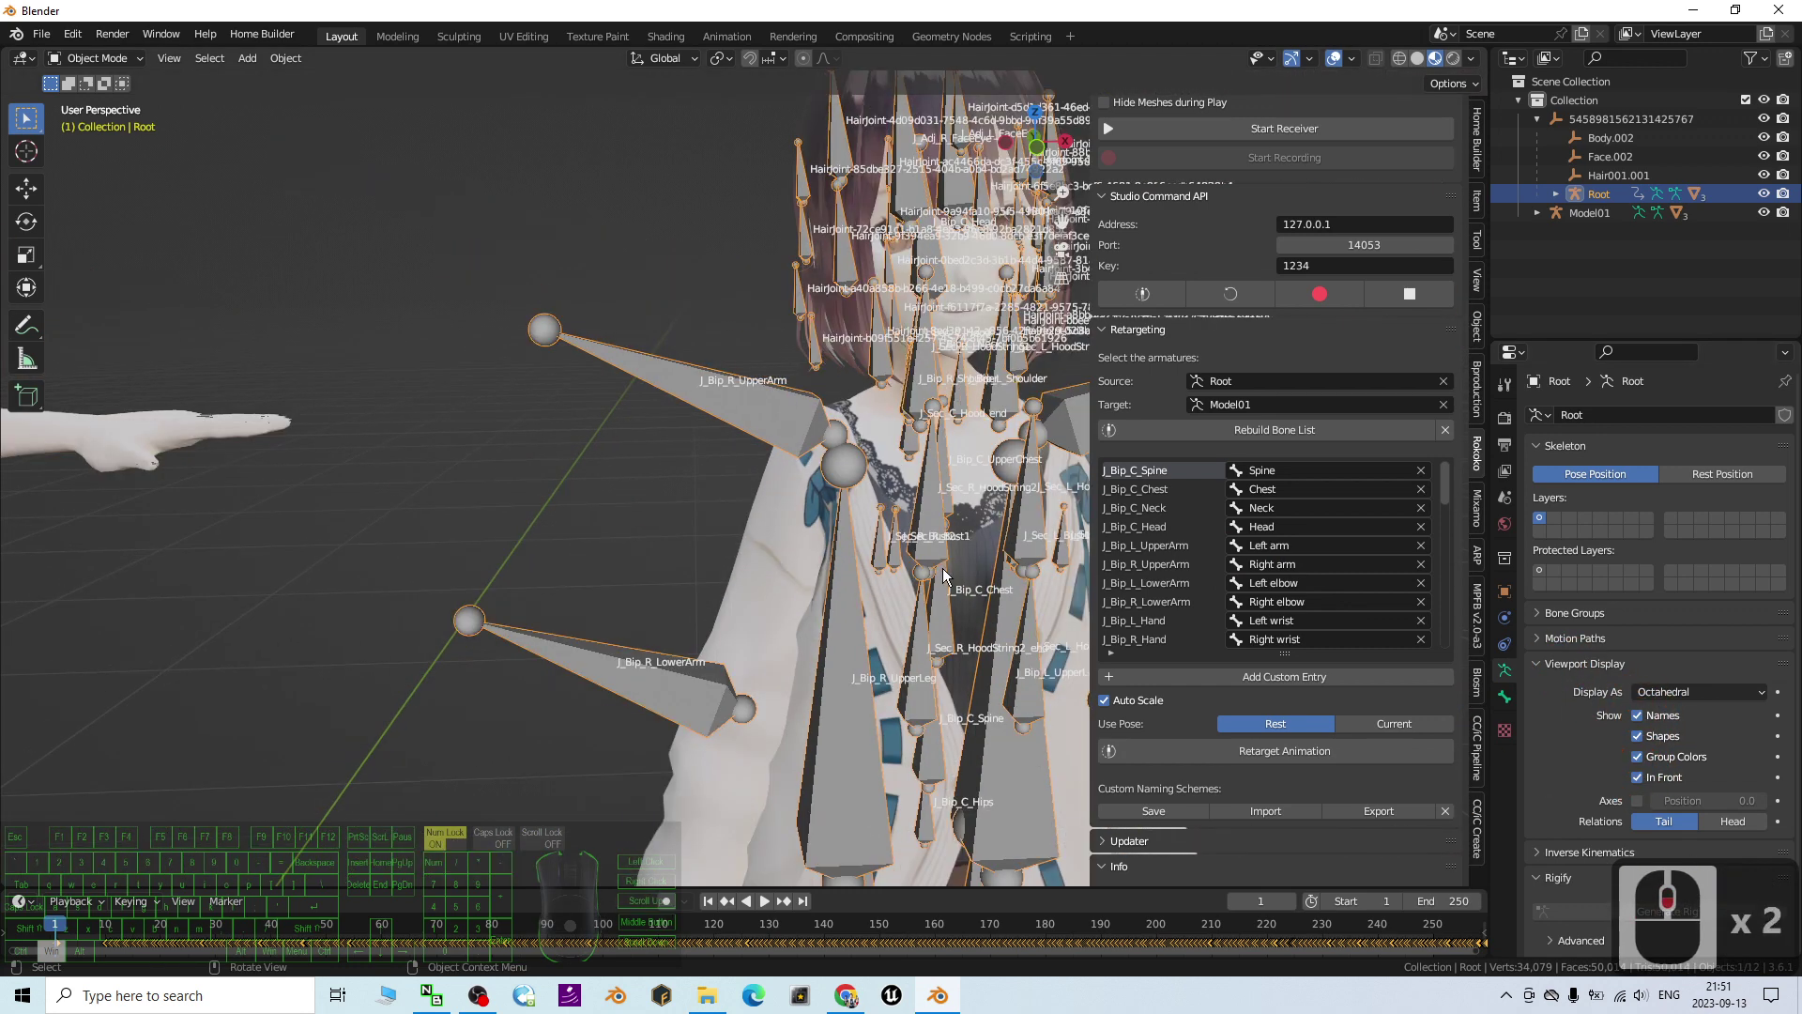
{"action": "scroll", "coordinate": [910, 618], "scroll_direction": "down", "scroll_amount": 6}
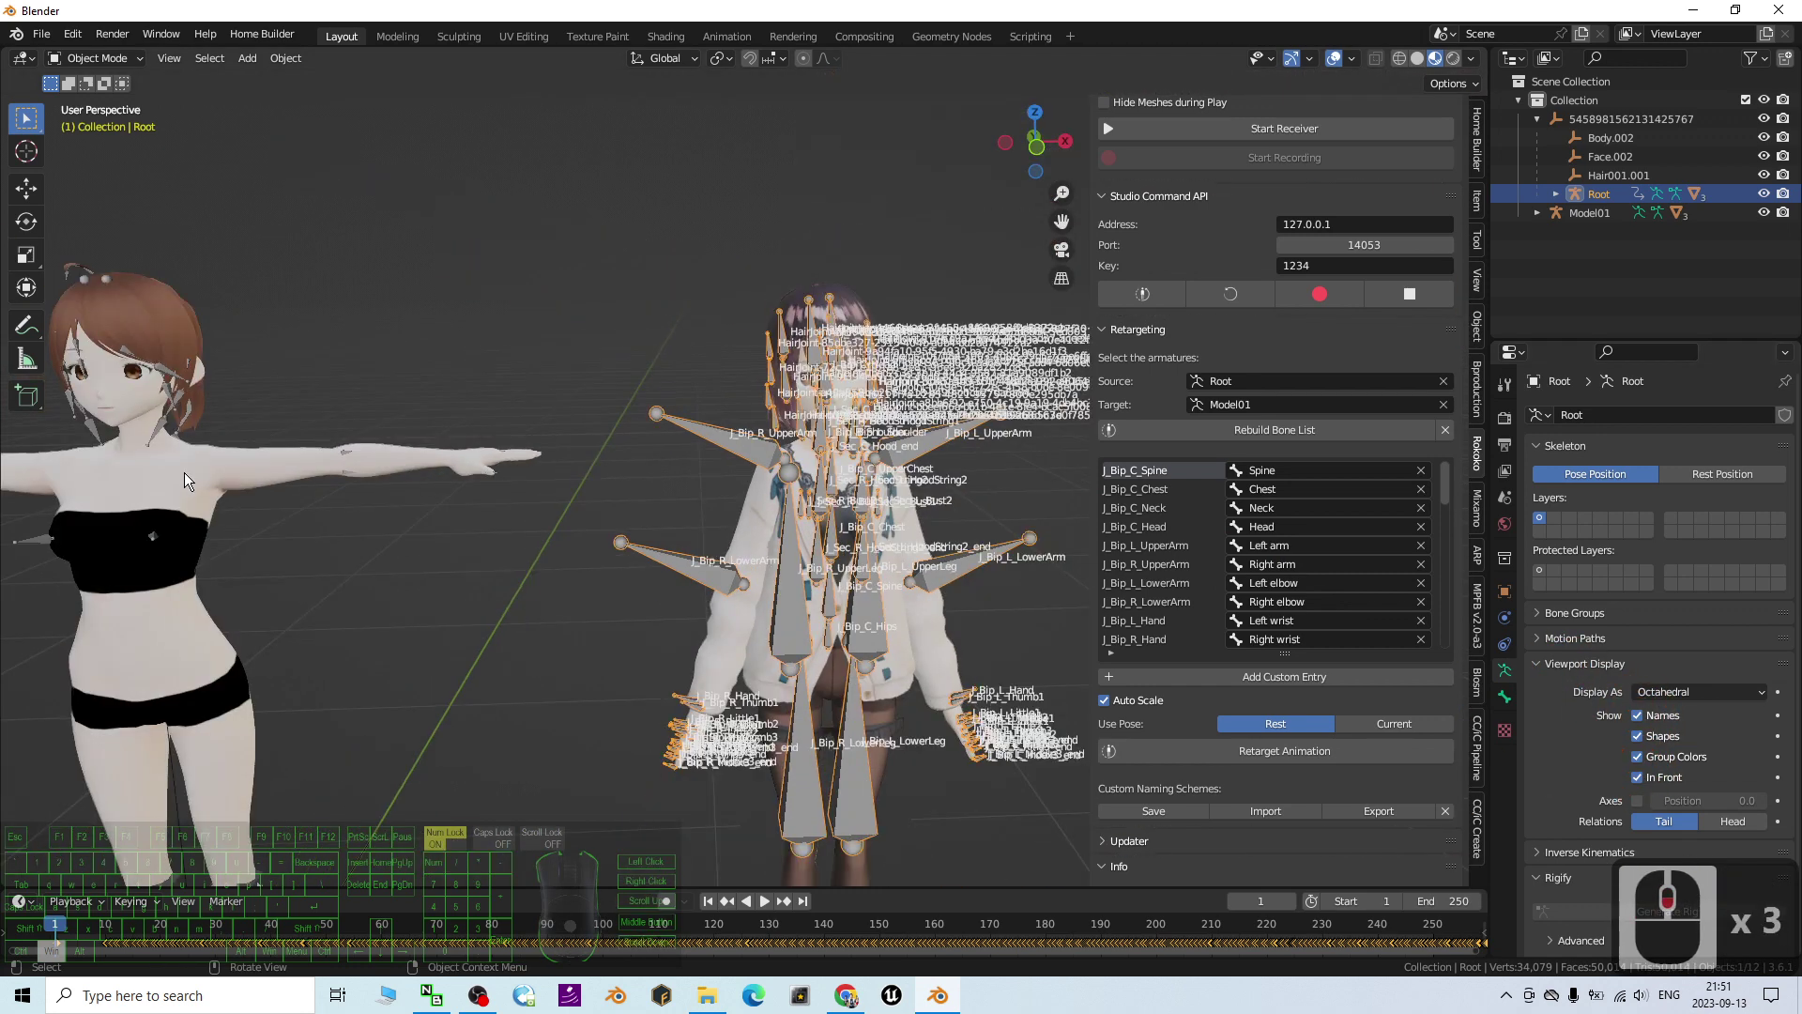
{"action": "left_click", "coordinate": [43, 541]}
{"action": "middle_click_drag", "start_coordinate": [210, 537], "coordinate": [441, 413], "text": "shift"}
{"action": "left_click", "coordinate": [1638, 716]}
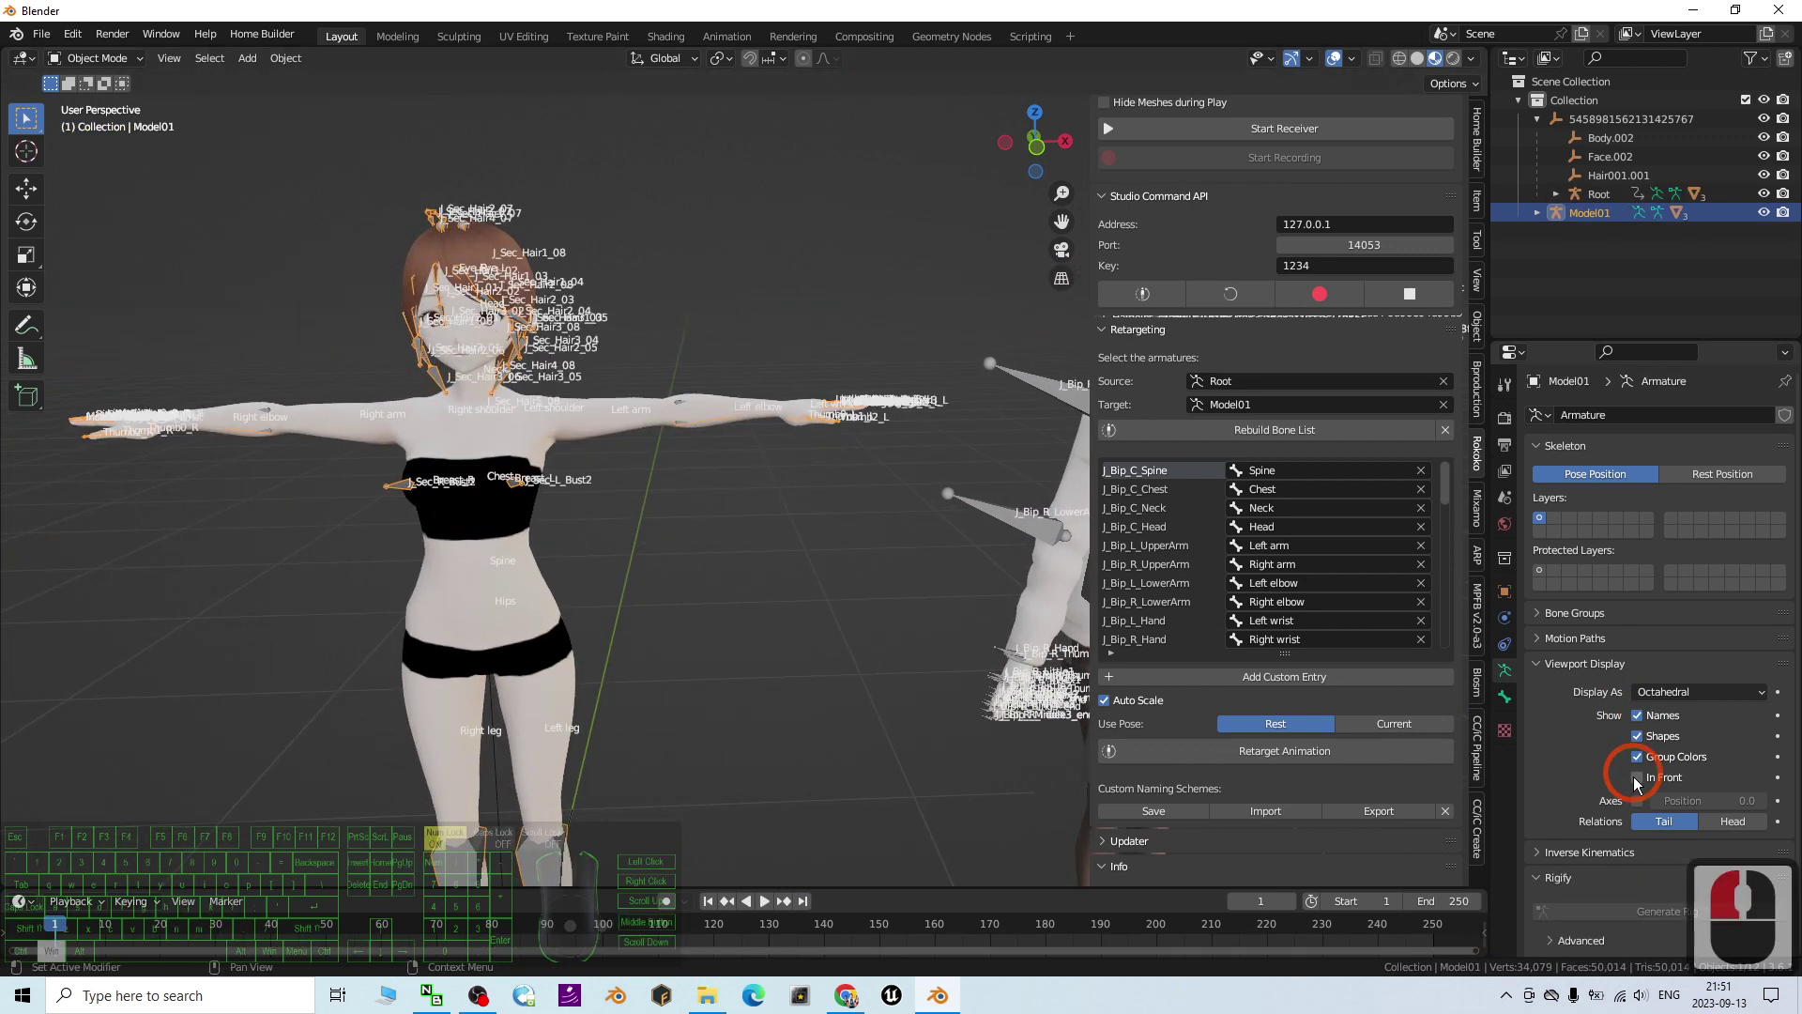
{"action": "left_click", "coordinate": [1638, 778]}
{"action": "scroll", "coordinate": [808, 477], "scroll_direction": "down", "scroll_amount": 2}
{"action": "middle_click_drag", "start_coordinate": [808, 477], "coordinate": [544, 452], "text": "shift"}
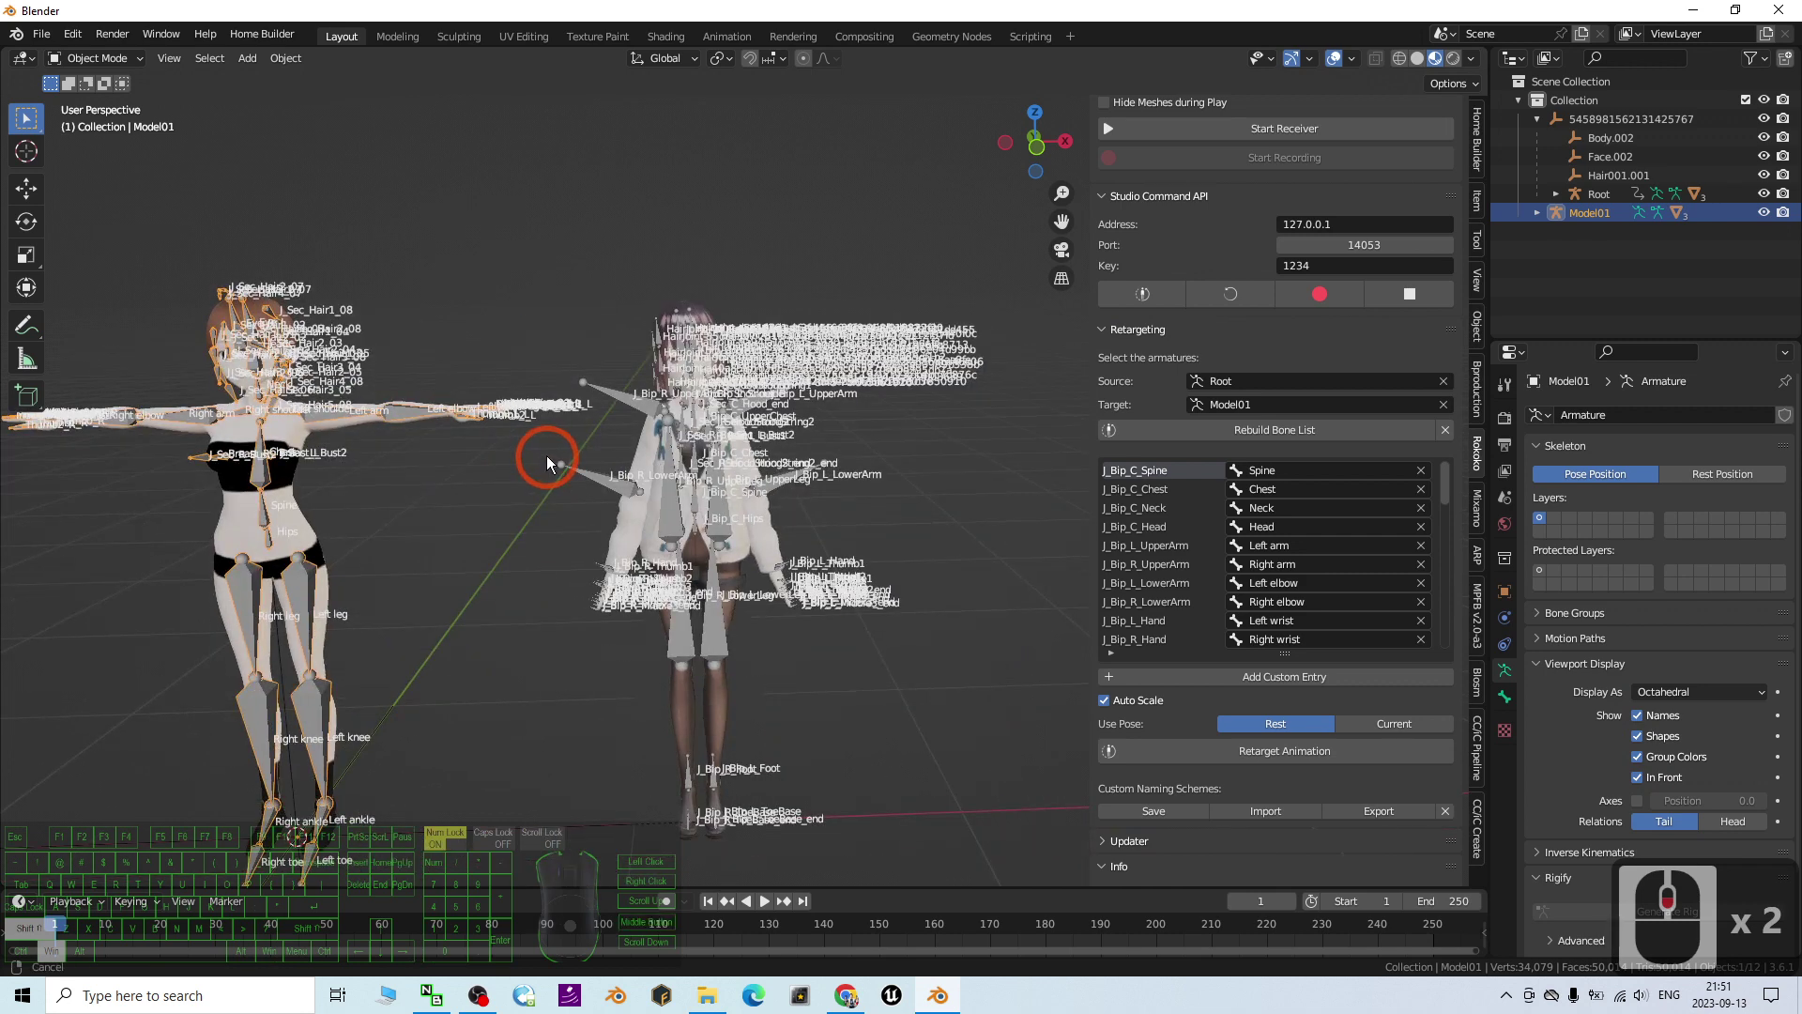
{"action": "scroll", "coordinate": [668, 467], "scroll_direction": "up", "scroll_amount": 5}
{"action": "middle_click_drag", "start_coordinate": [691, 481], "coordinate": [614, 480], "text": "shift"}
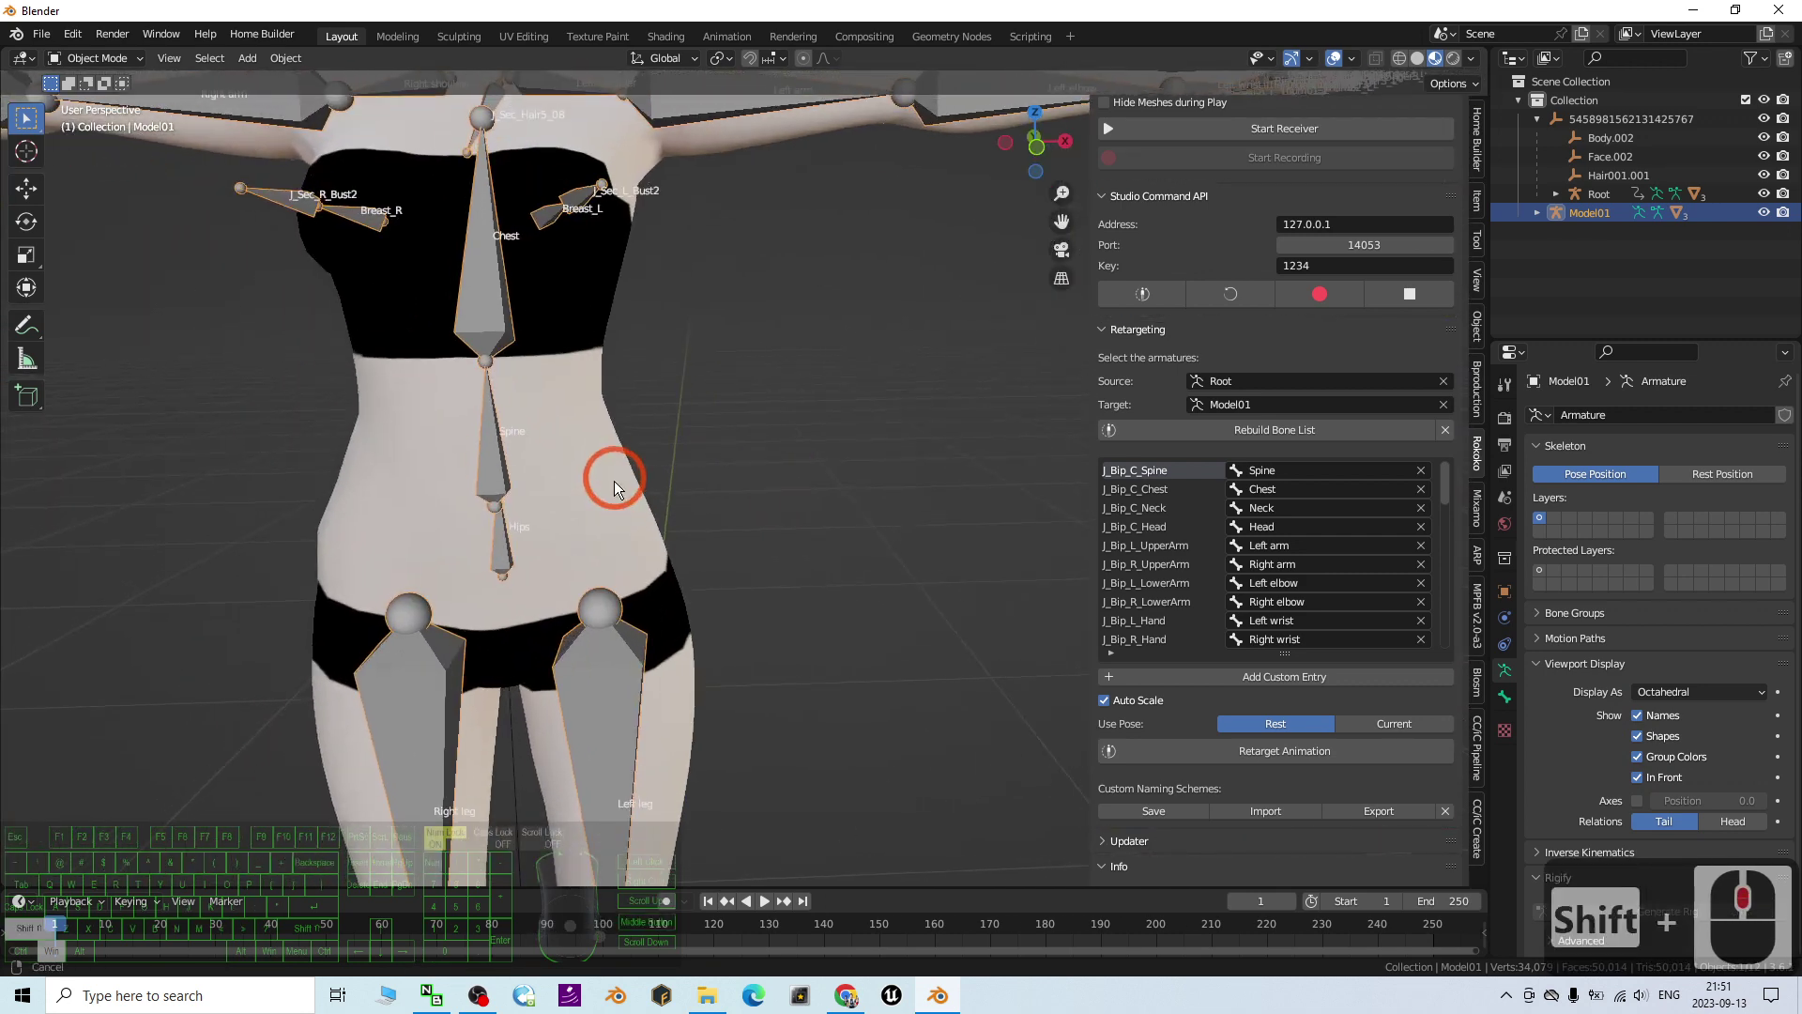
{"action": "scroll", "coordinate": [389, 539], "scroll_direction": "up", "scroll_amount": 3}
{"action": "scroll", "coordinate": [334, 527], "scroll_direction": "down", "scroll_amount": 2}
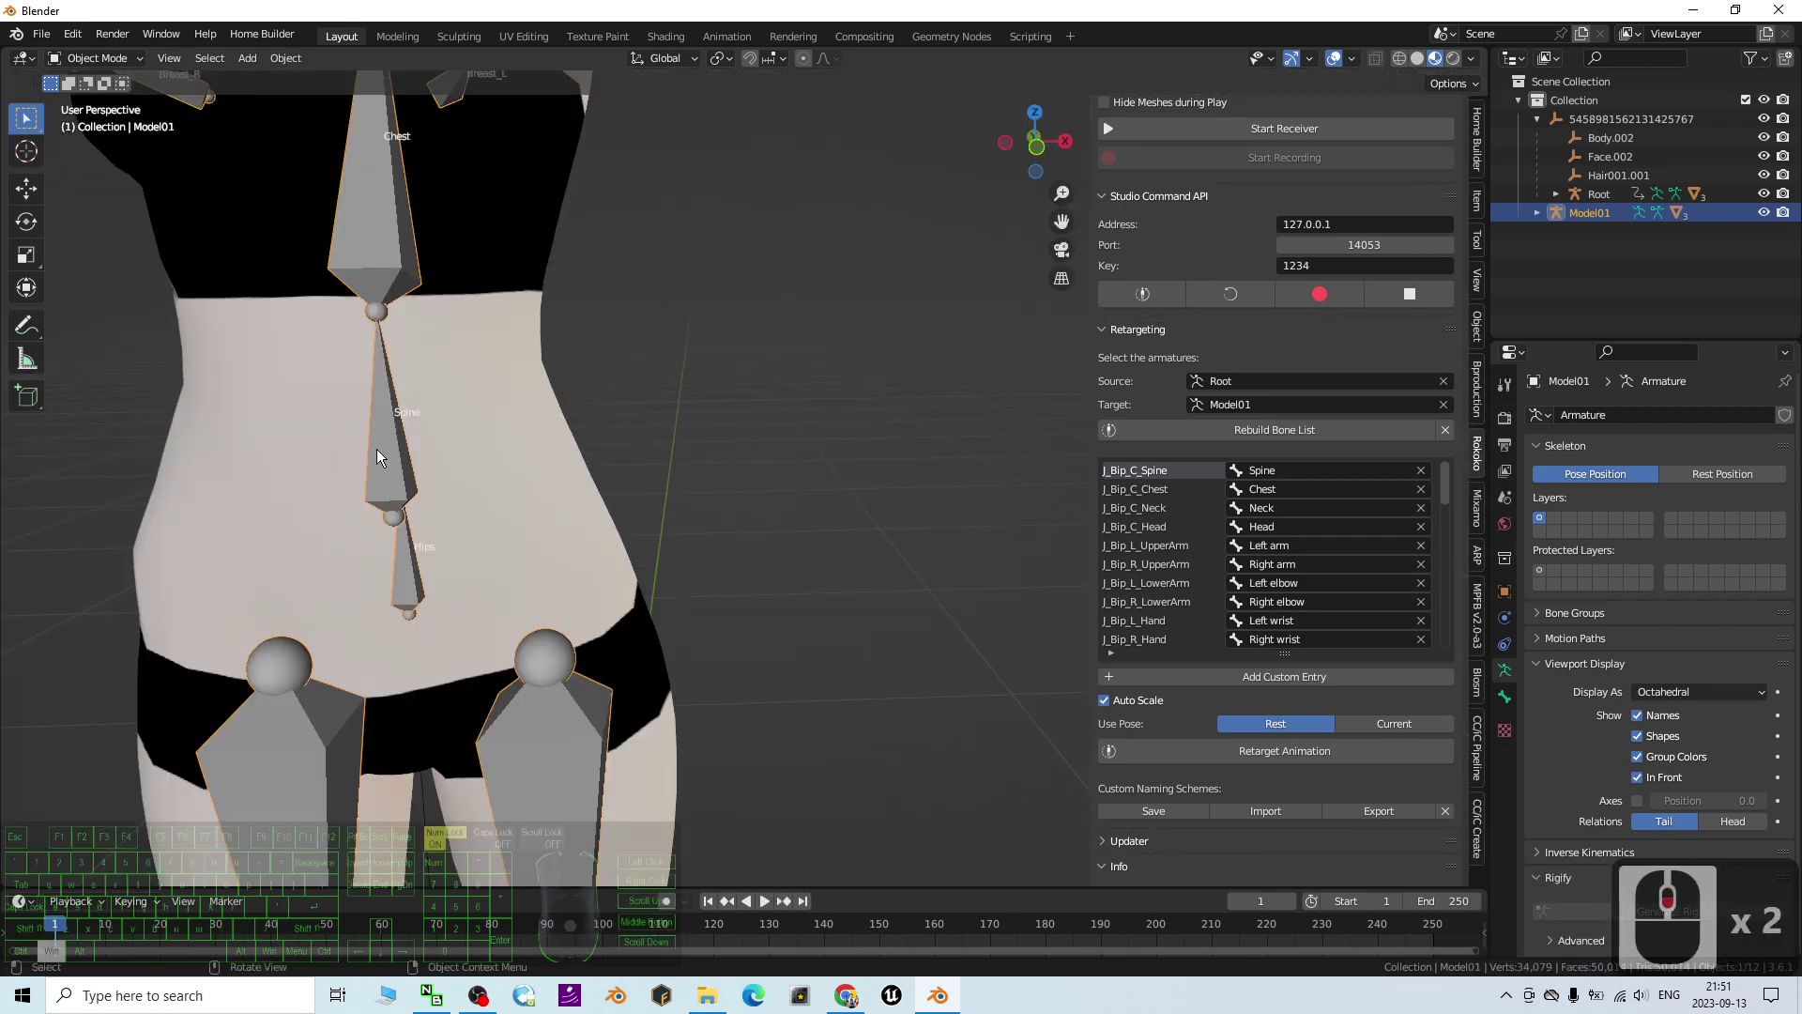
{"action": "middle_click_drag", "start_coordinate": [375, 449], "coordinate": [1329, 516], "text": "shift"}
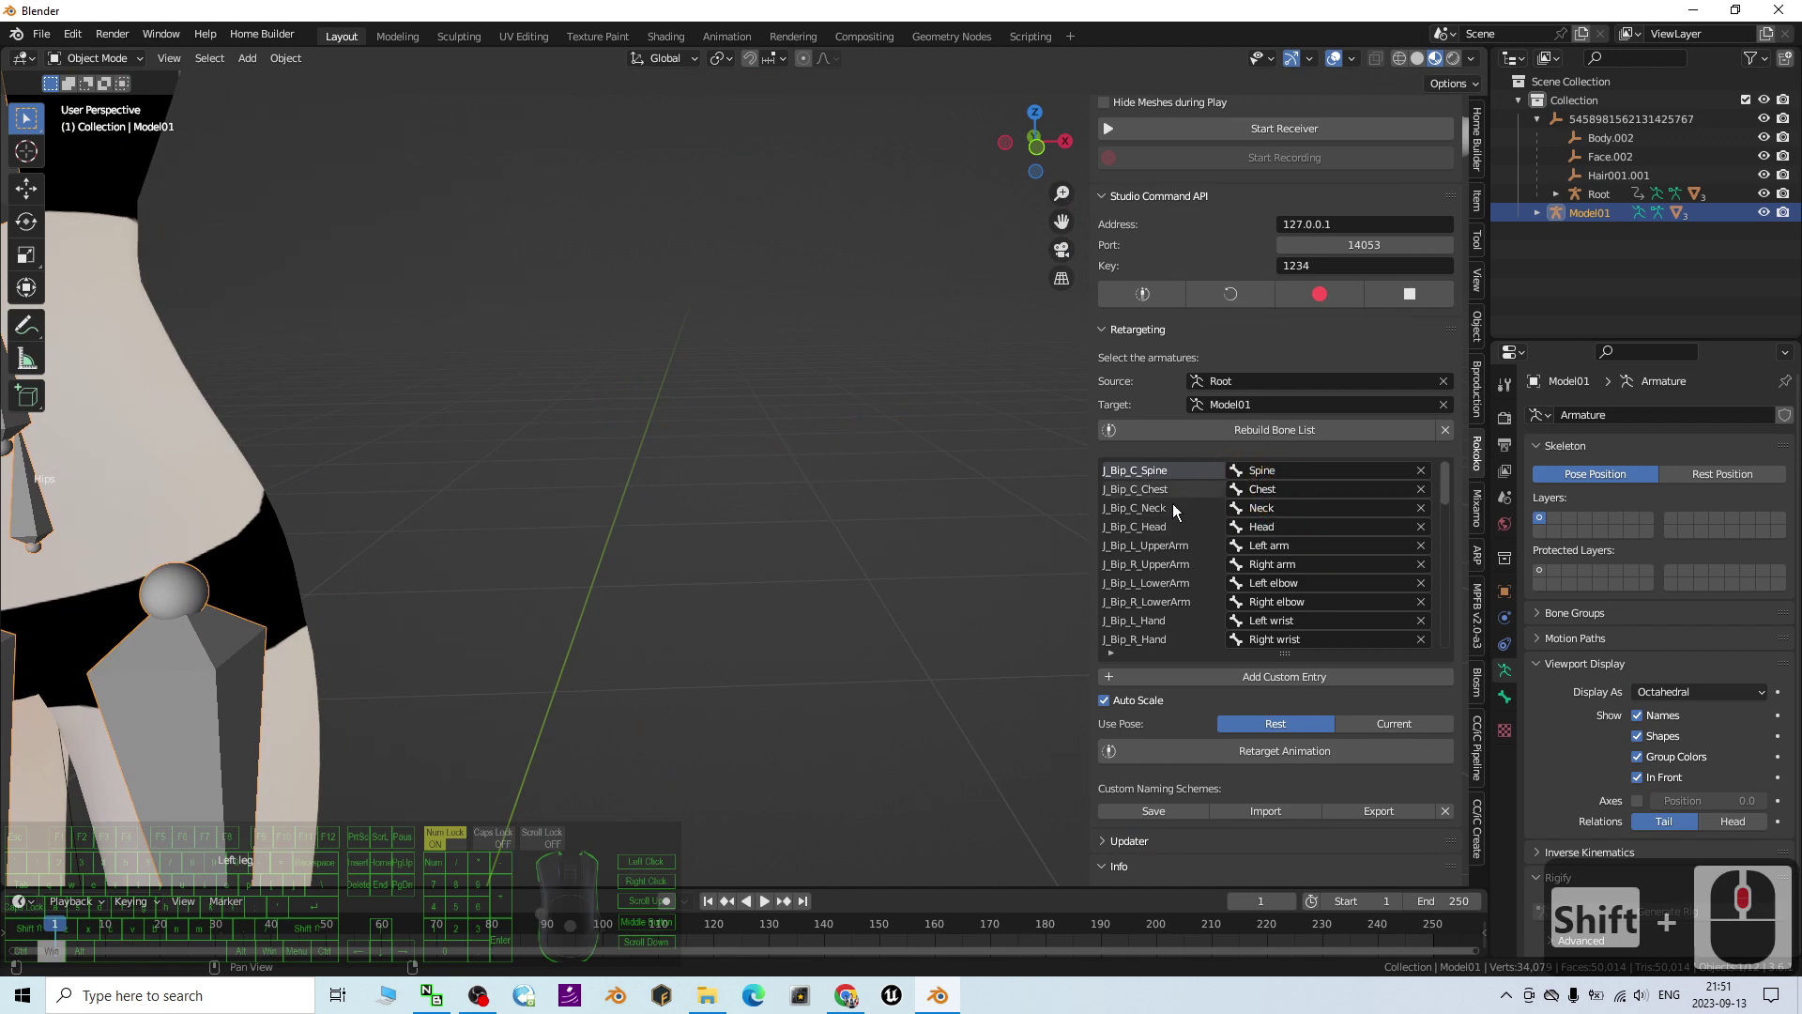
{"action": "scroll", "coordinate": [745, 507], "scroll_direction": "down", "scroll_amount": 3}
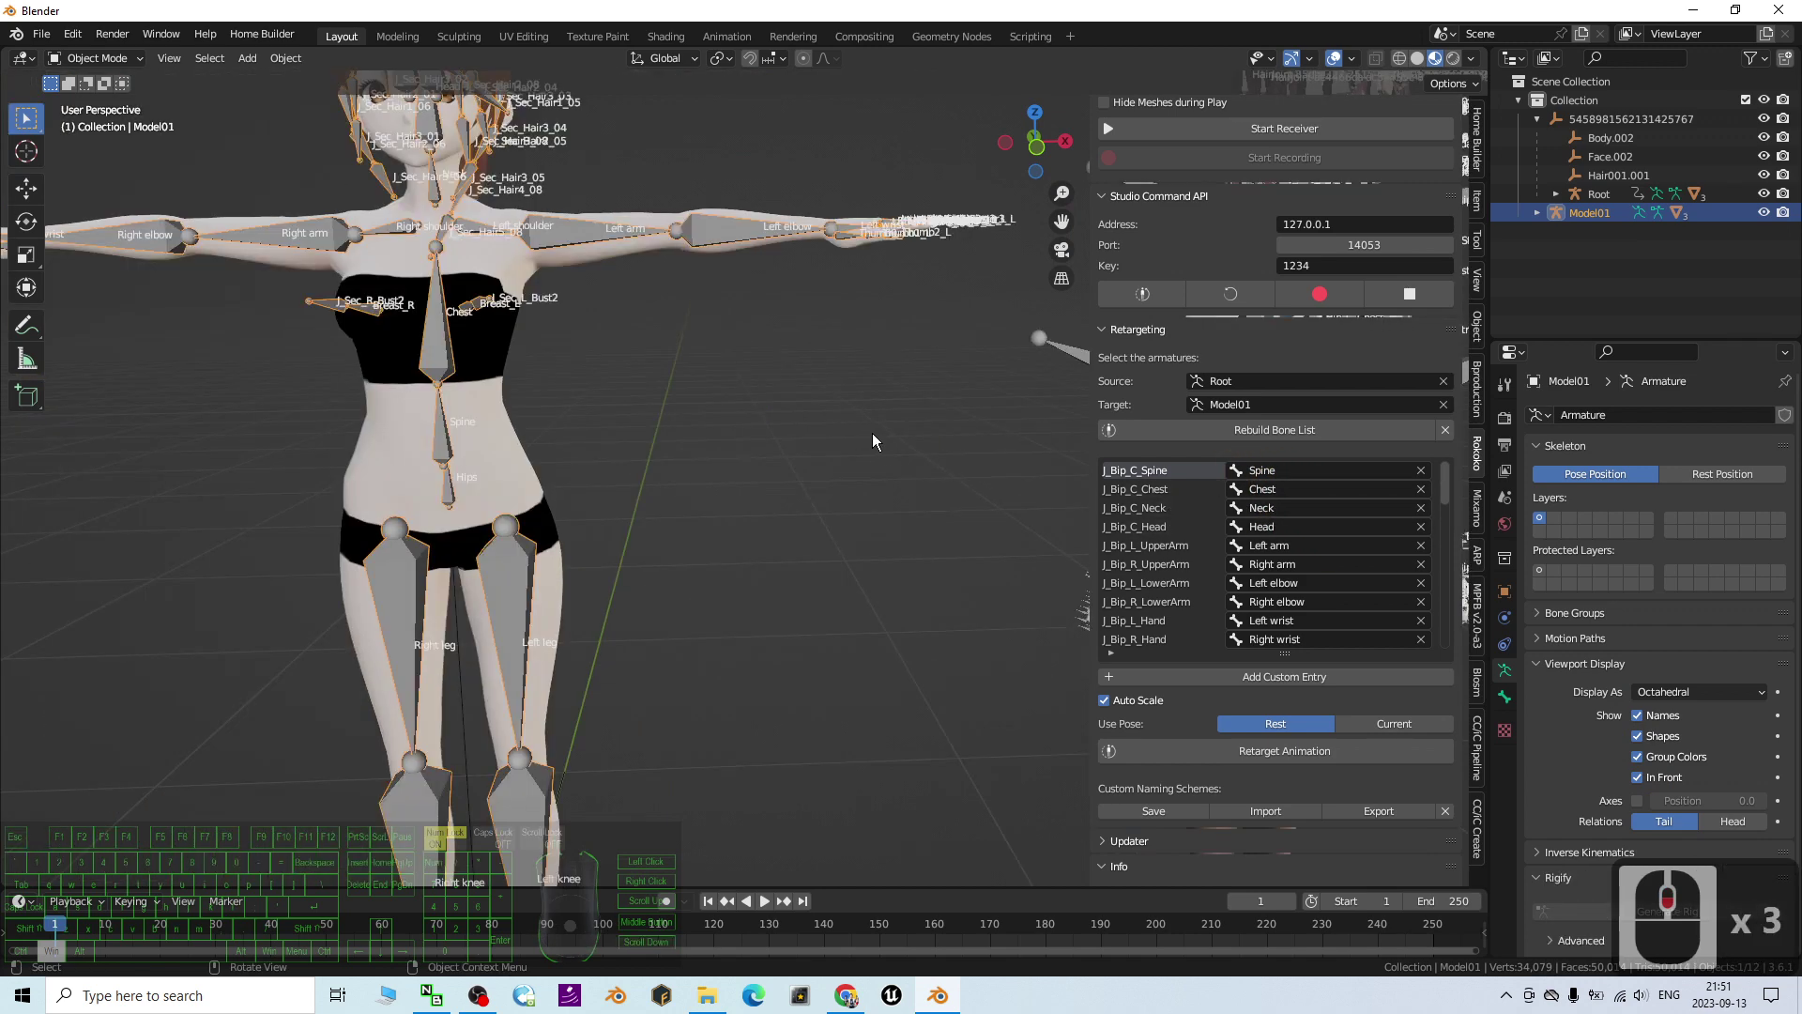
{"action": "middle_click_drag", "start_coordinate": [923, 457], "coordinate": [552, 470], "text": "shift"}
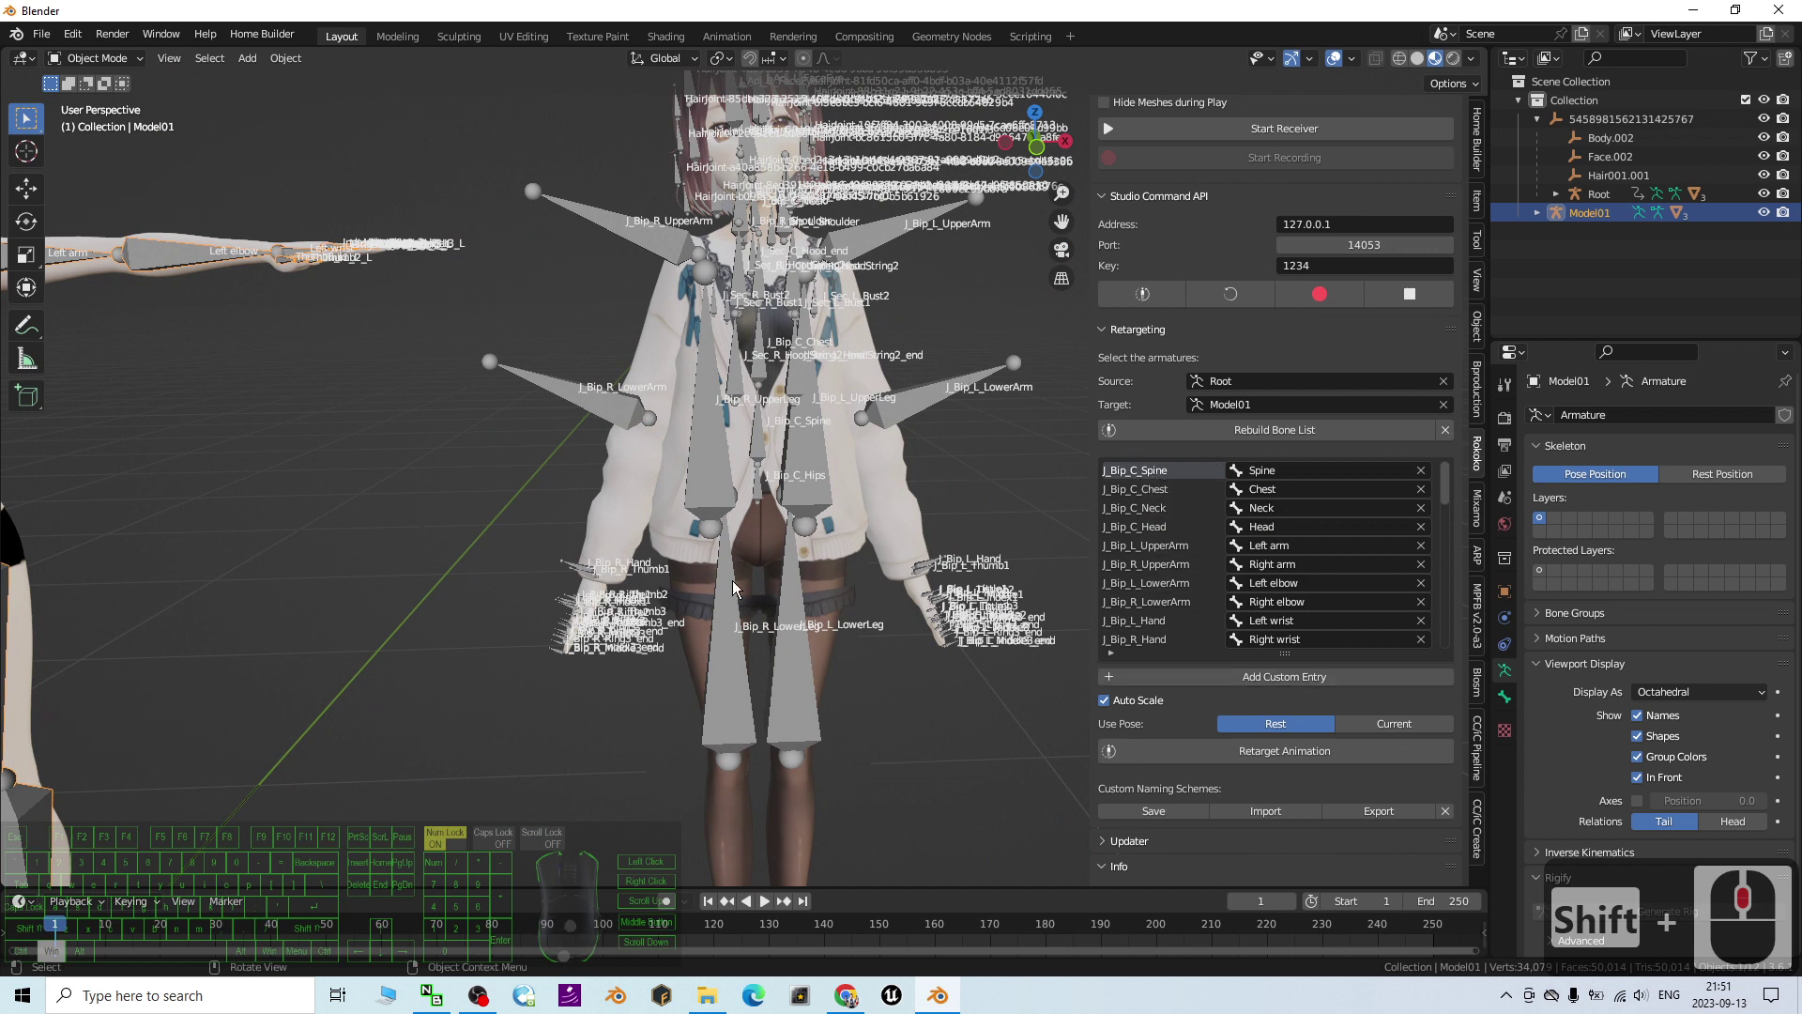
{"action": "scroll", "coordinate": [877, 443], "scroll_direction": "up", "scroll_amount": 3}
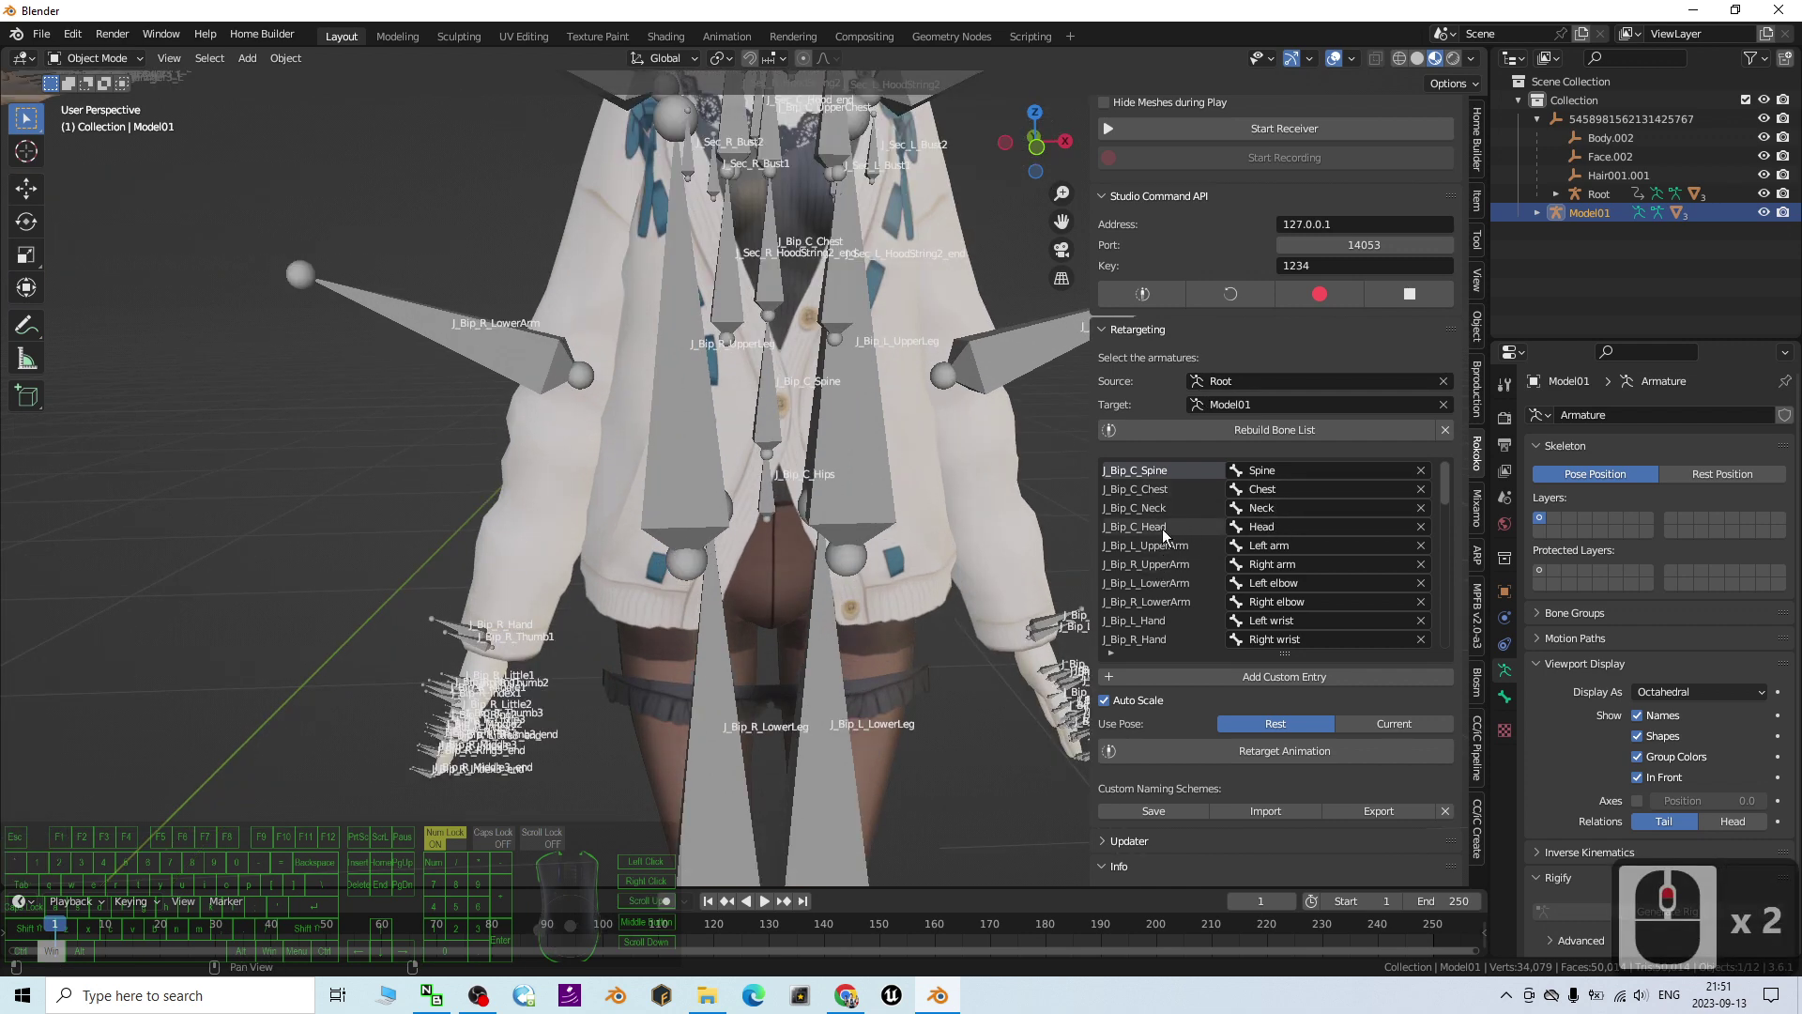
{"action": "scroll", "coordinate": [1221, 558], "scroll_direction": "down", "scroll_amount": 3}
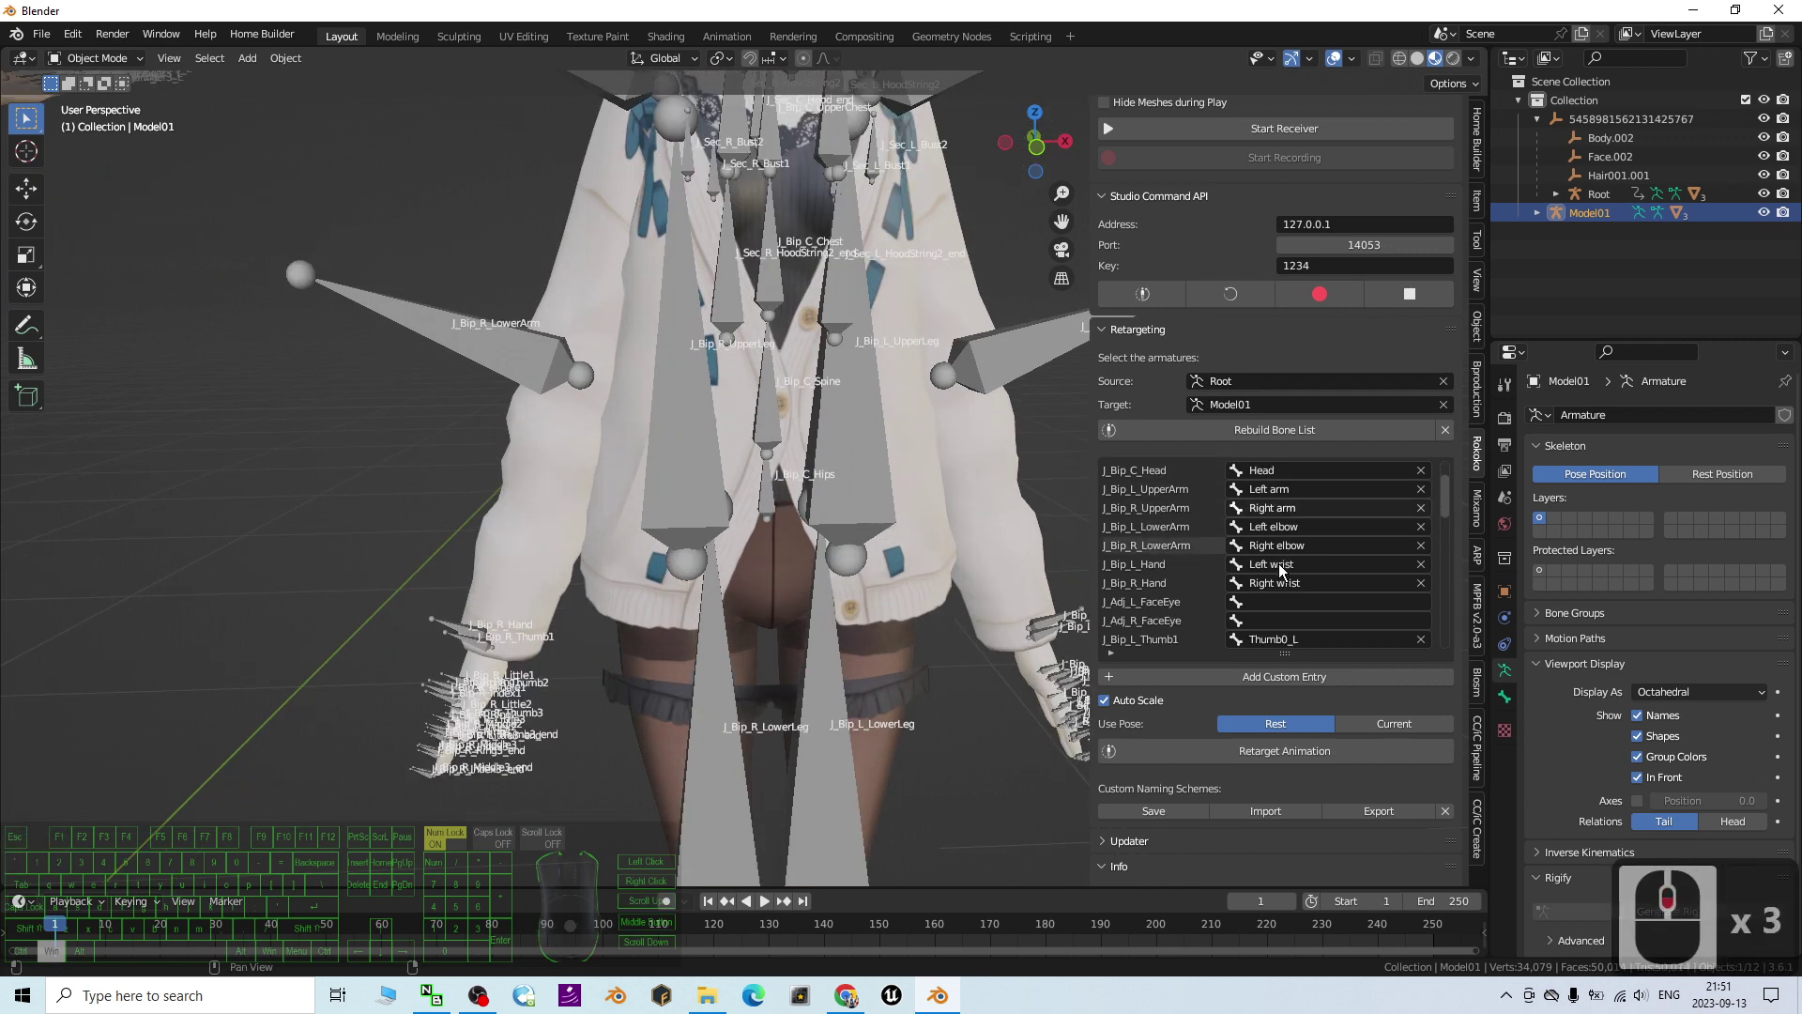
{"action": "scroll", "coordinate": [1221, 554], "scroll_direction": "down", "scroll_amount": 5}
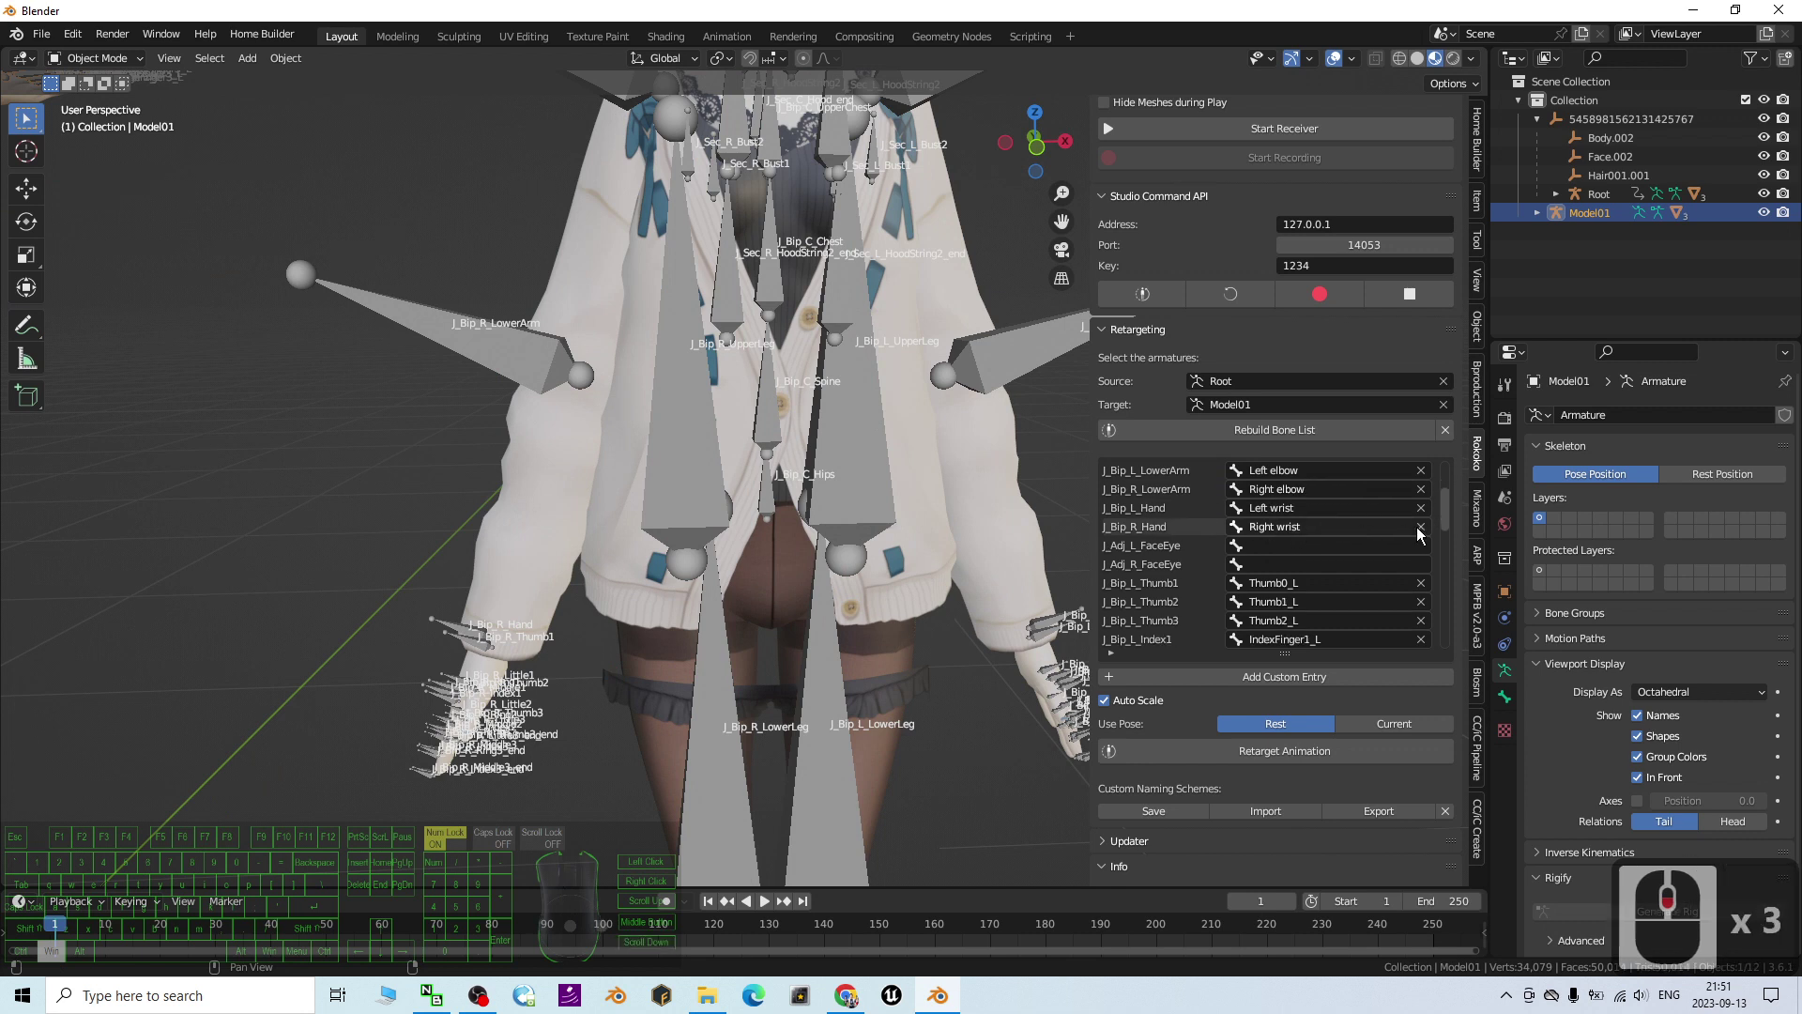
{"action": "scroll", "coordinate": [1333, 560], "scroll_direction": "down", "scroll_amount": 8}
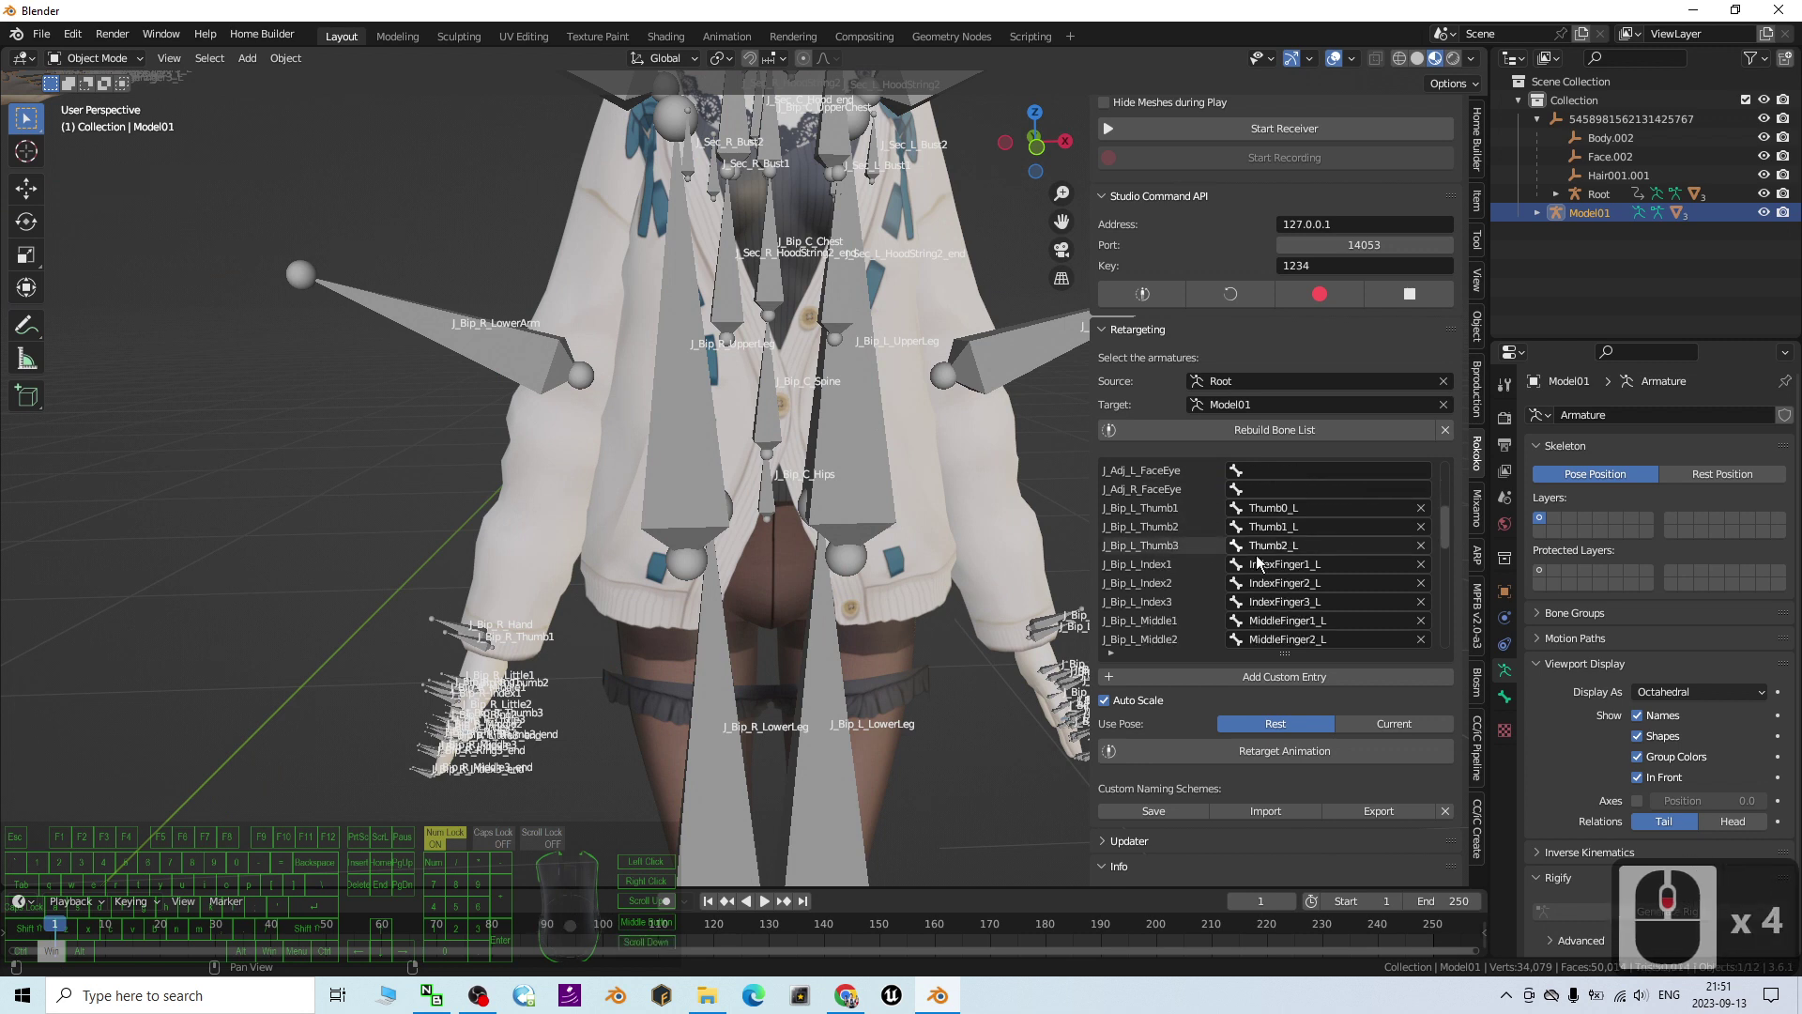
{"action": "scroll", "coordinate": [1136, 546], "scroll_direction": "up", "scroll_amount": 8}
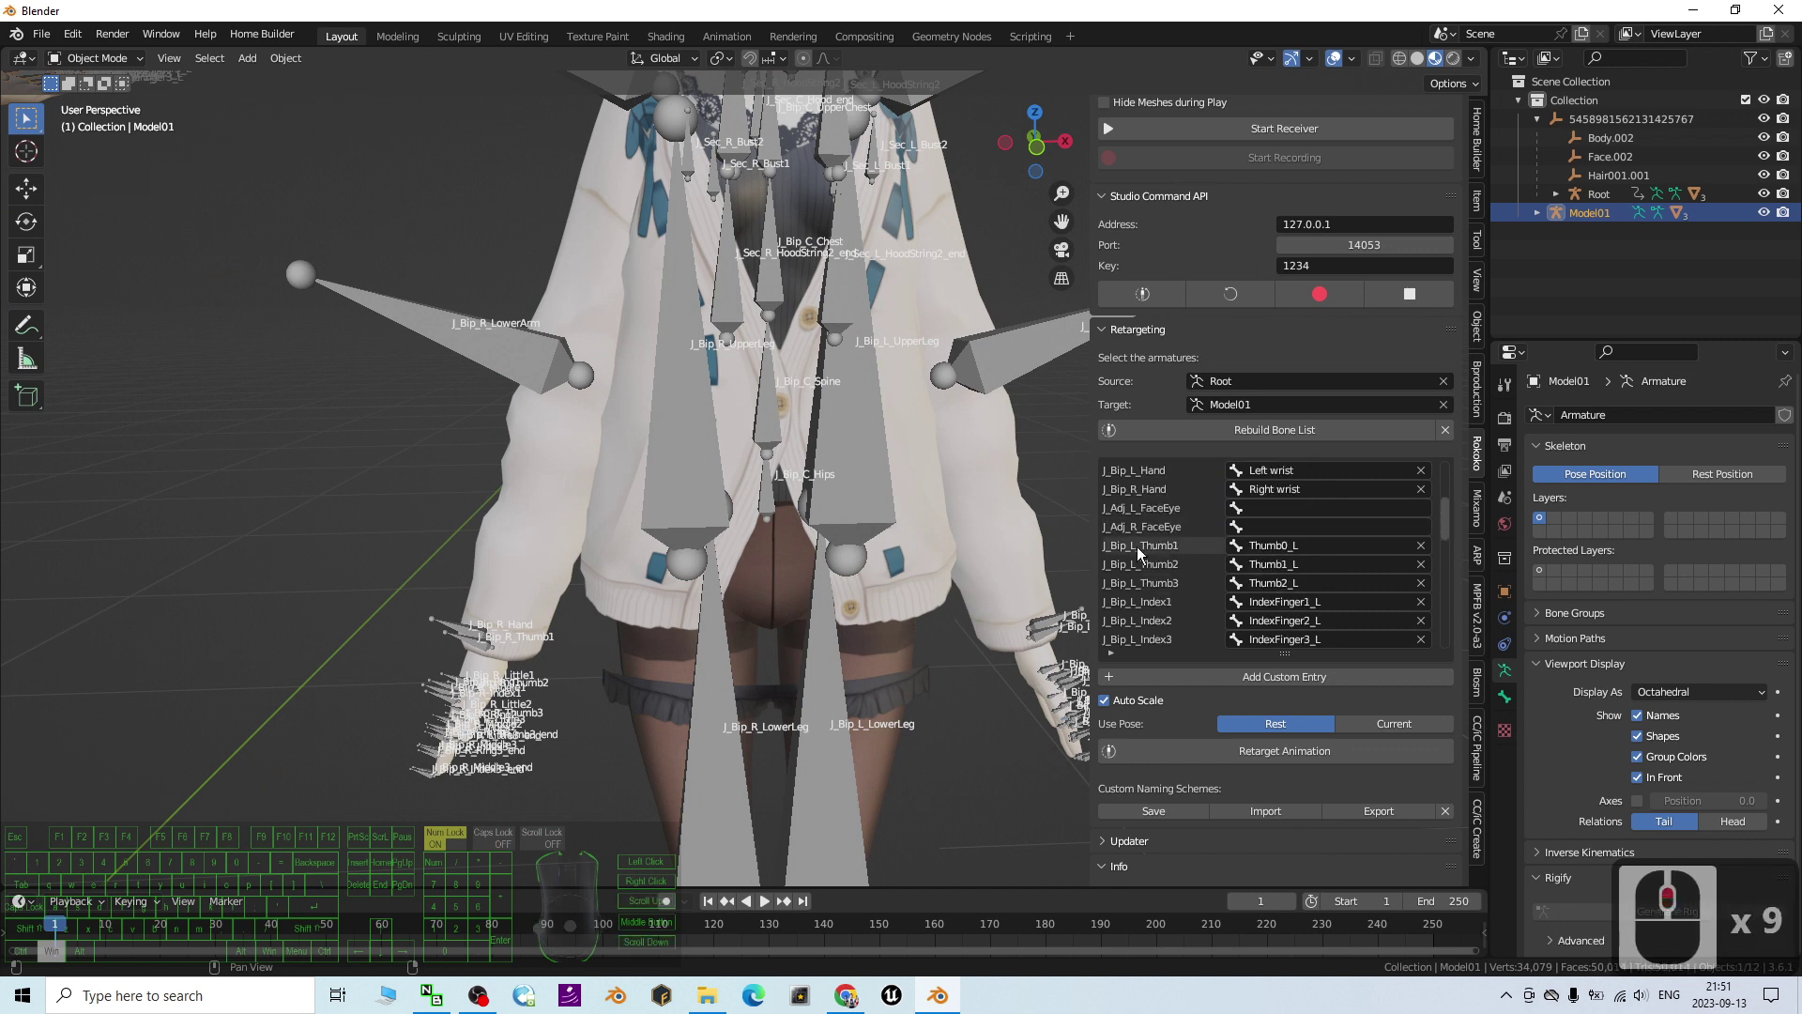
{"action": "scroll", "coordinate": [1258, 503], "scroll_direction": "down", "scroll_amount": 2}
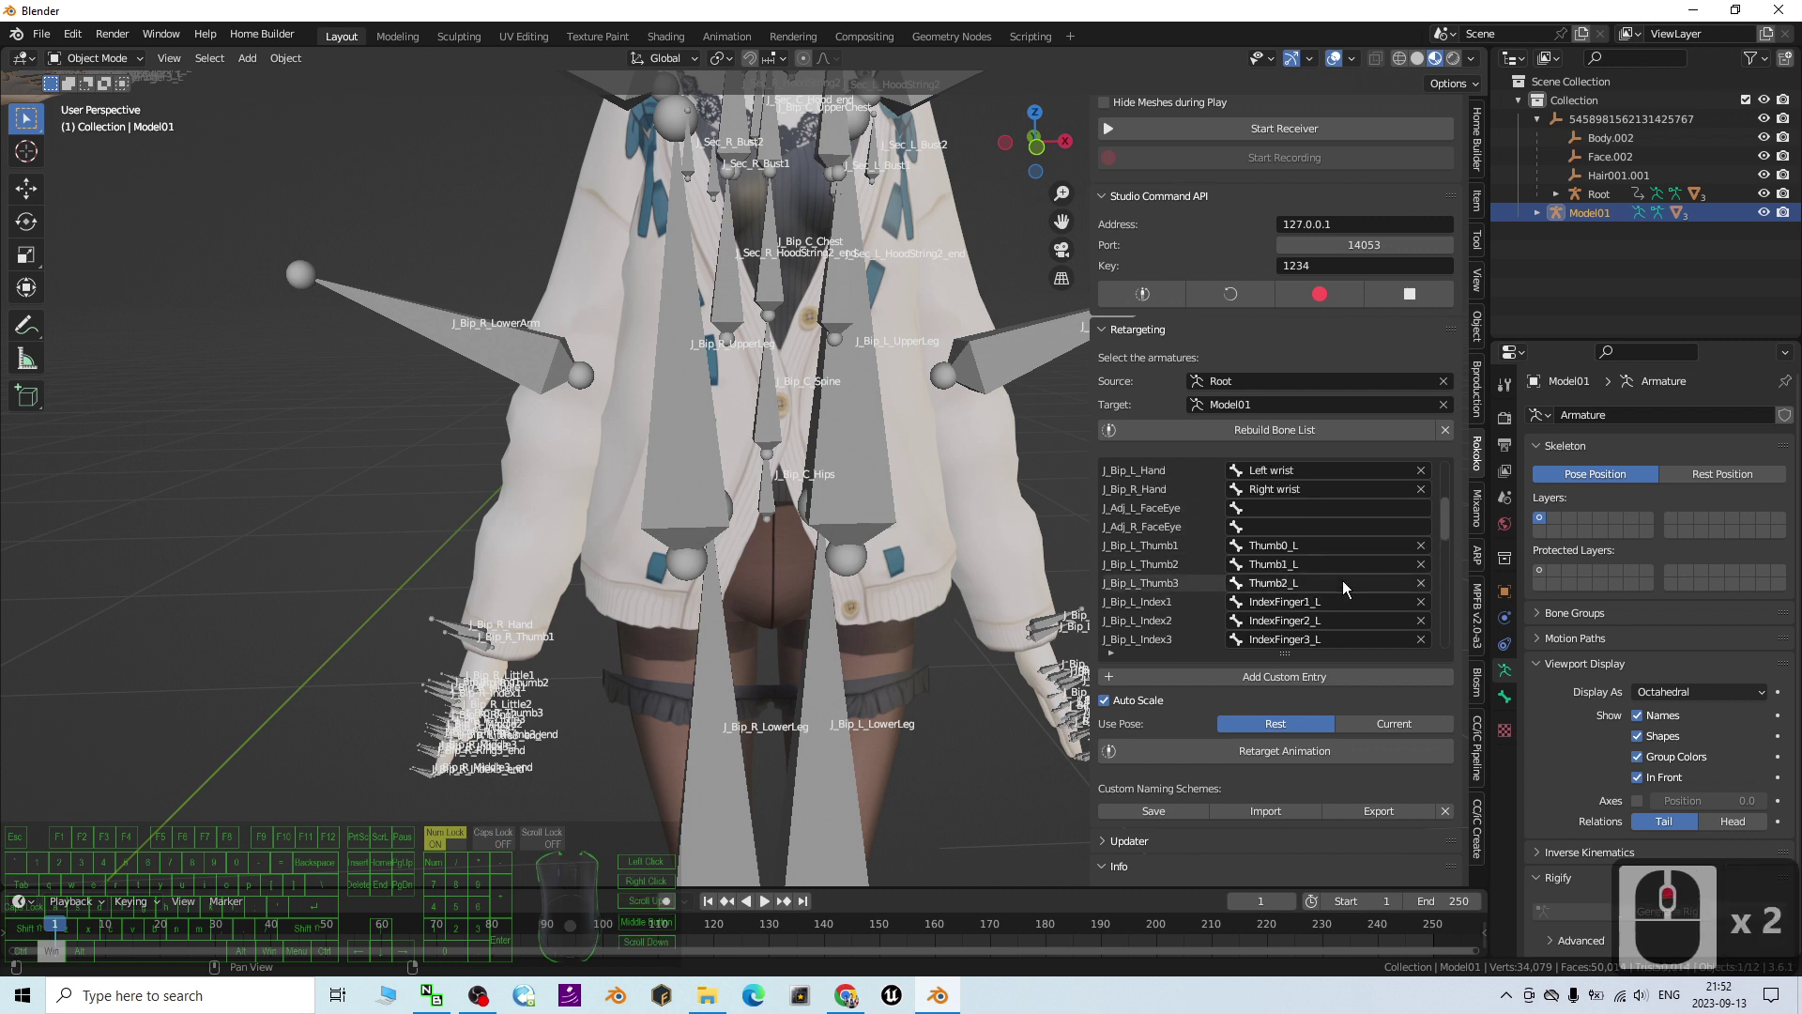
{"action": "scroll", "coordinate": [1148, 540], "scroll_direction": "up", "scroll_amount": 2}
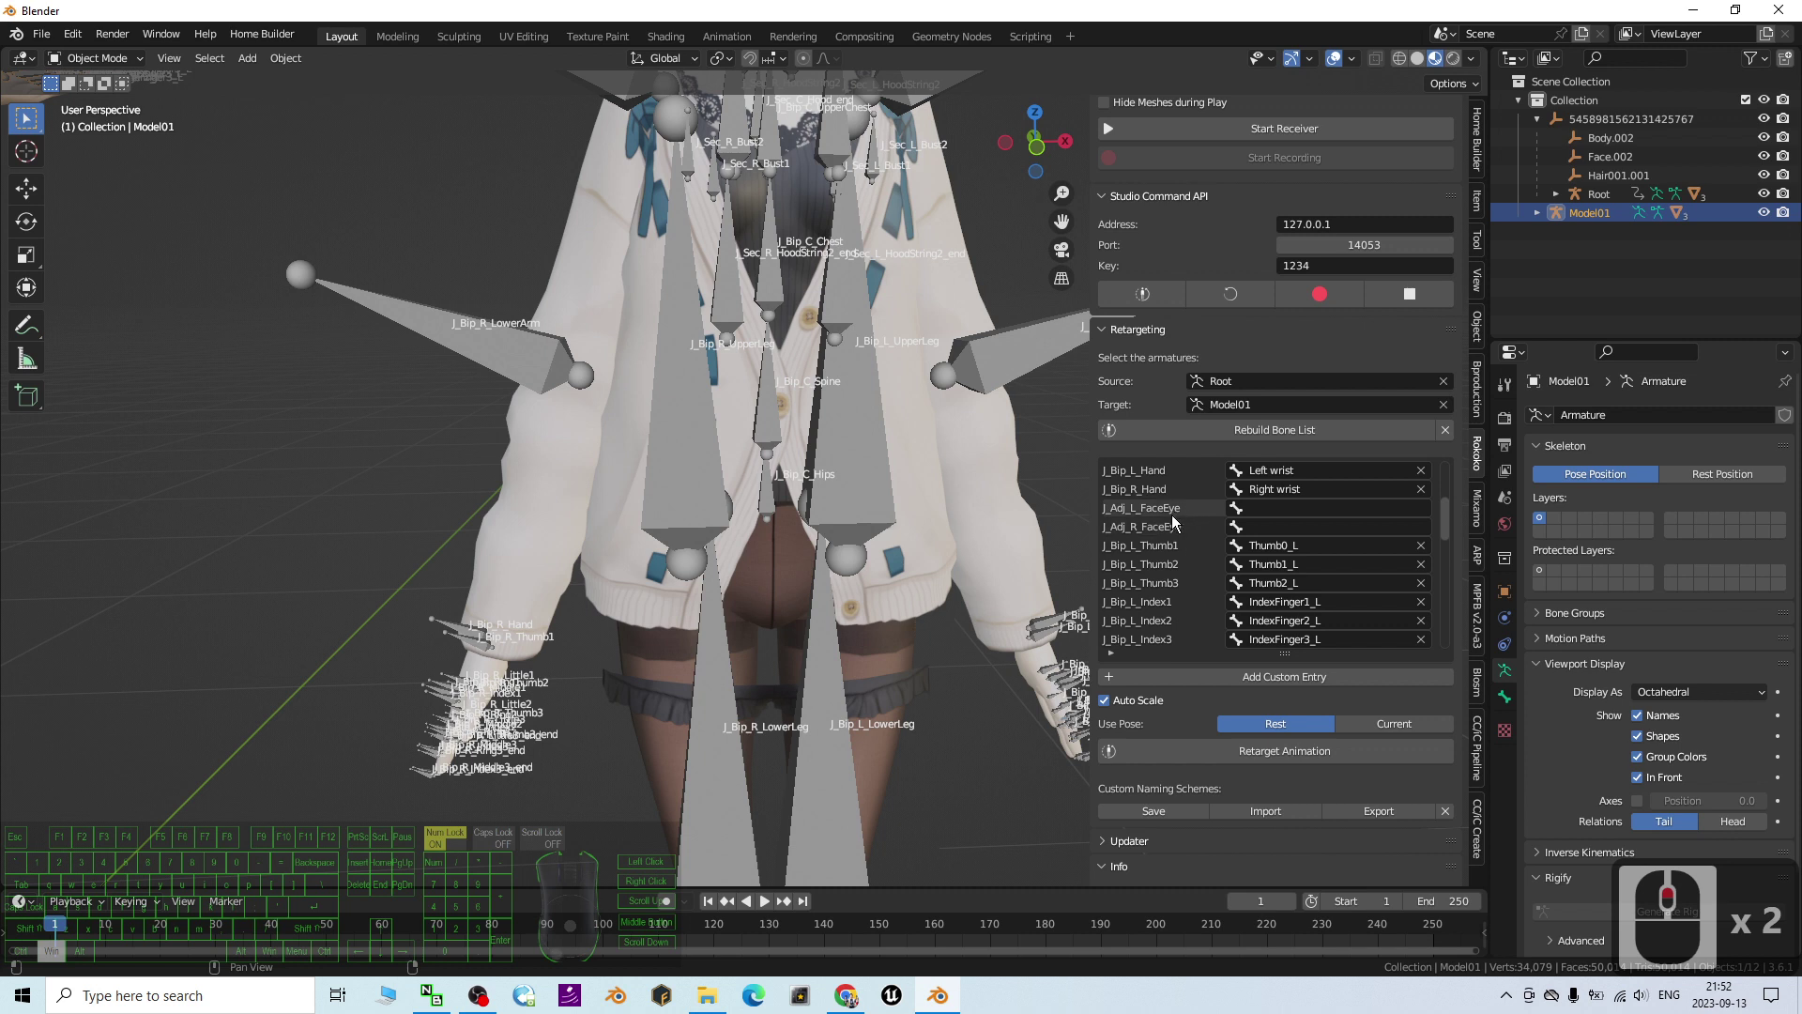
Step: Search 'eye' to target J_Adj_L_FaceEye to Eye_L and J_Adj_R_FaceEye to Eye_R
{"action": "left_click", "coordinate": [1274, 508]}
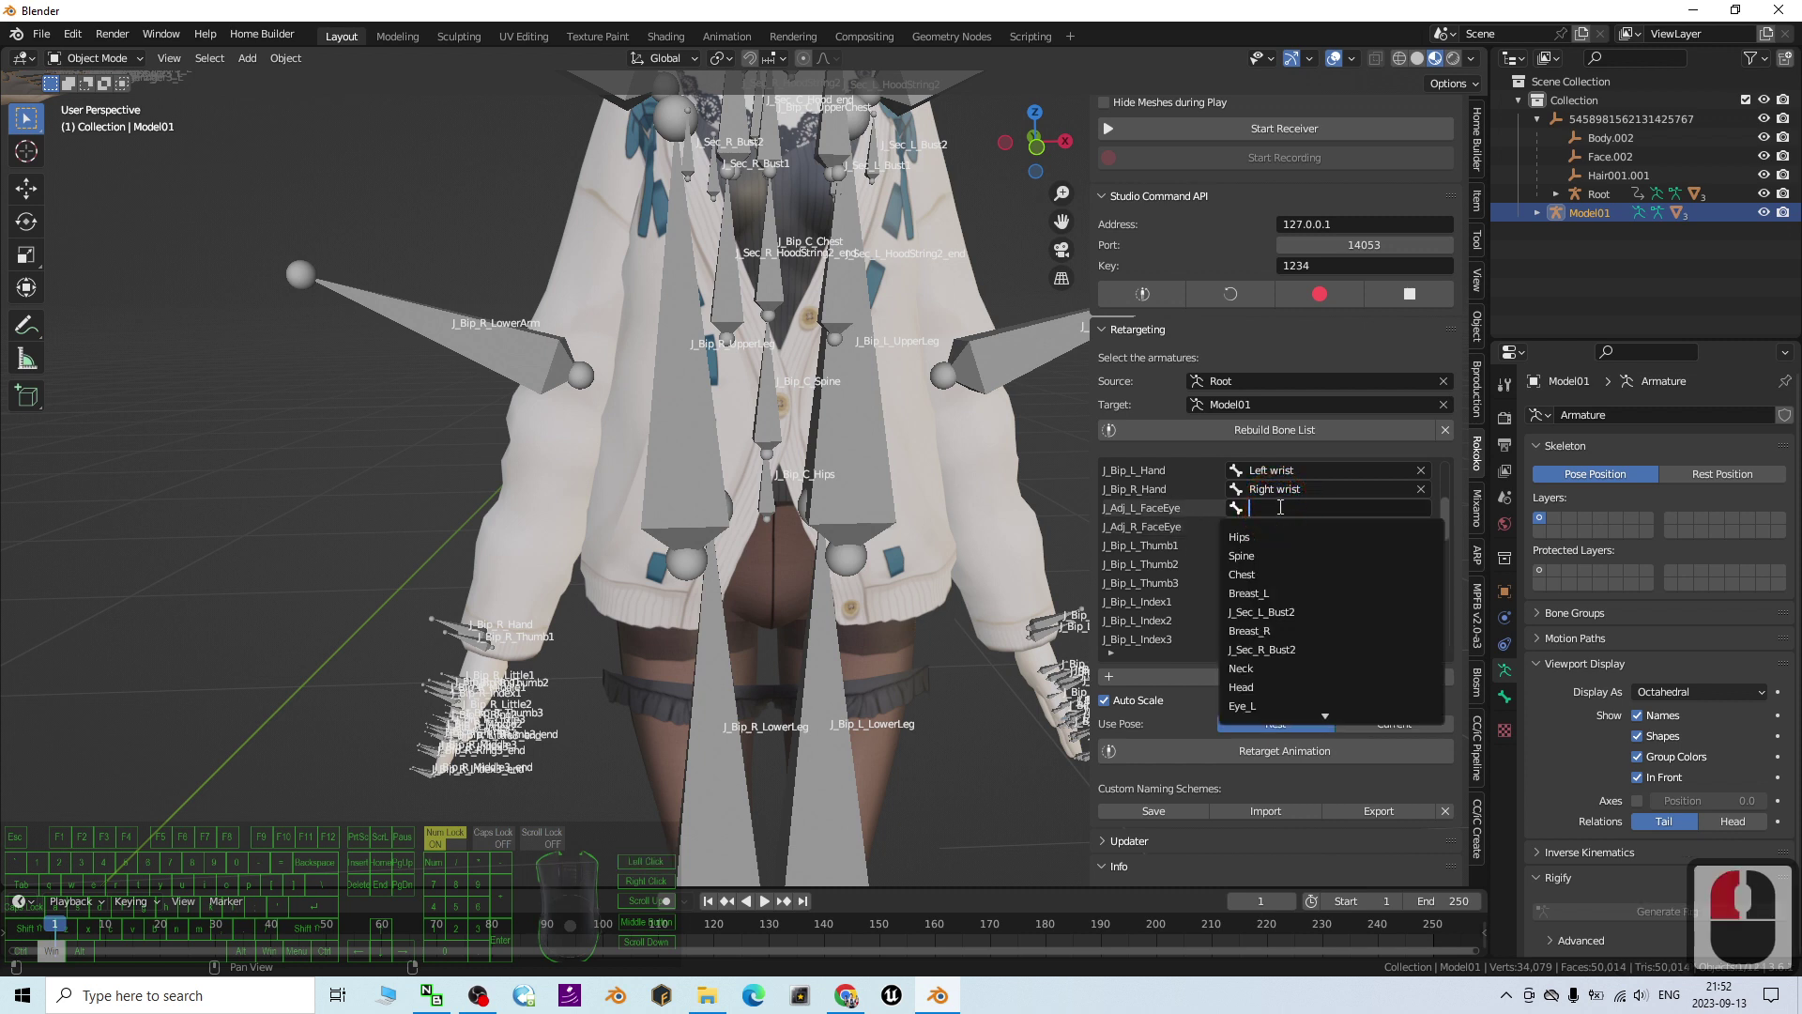
{"action": "type", "text": "face"}
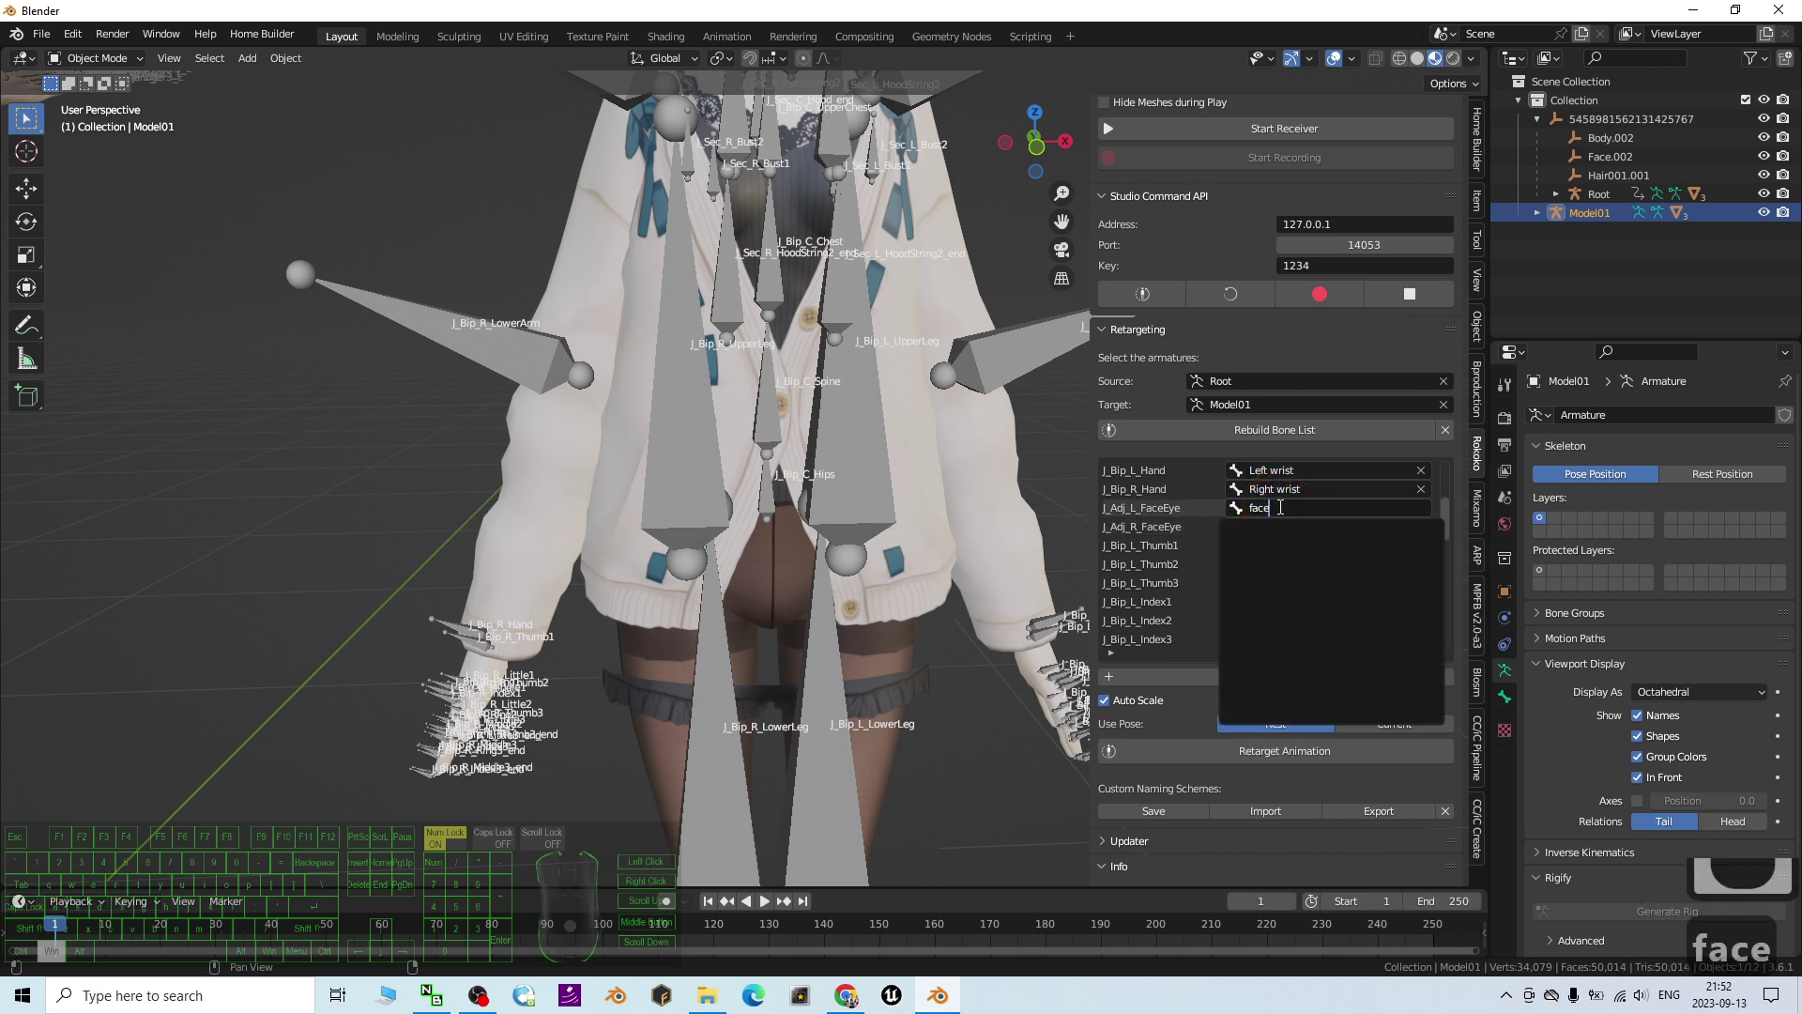
{"action": "key", "text": "BackSpace"}
{"action": "key", "text": "BackSpace"}
{"action": "key", "text": "BackSpace"}
{"action": "key", "text": "BackSpace"}
{"action": "key", "text": "BackSpace"}
{"action": "type", "text": "eye"}
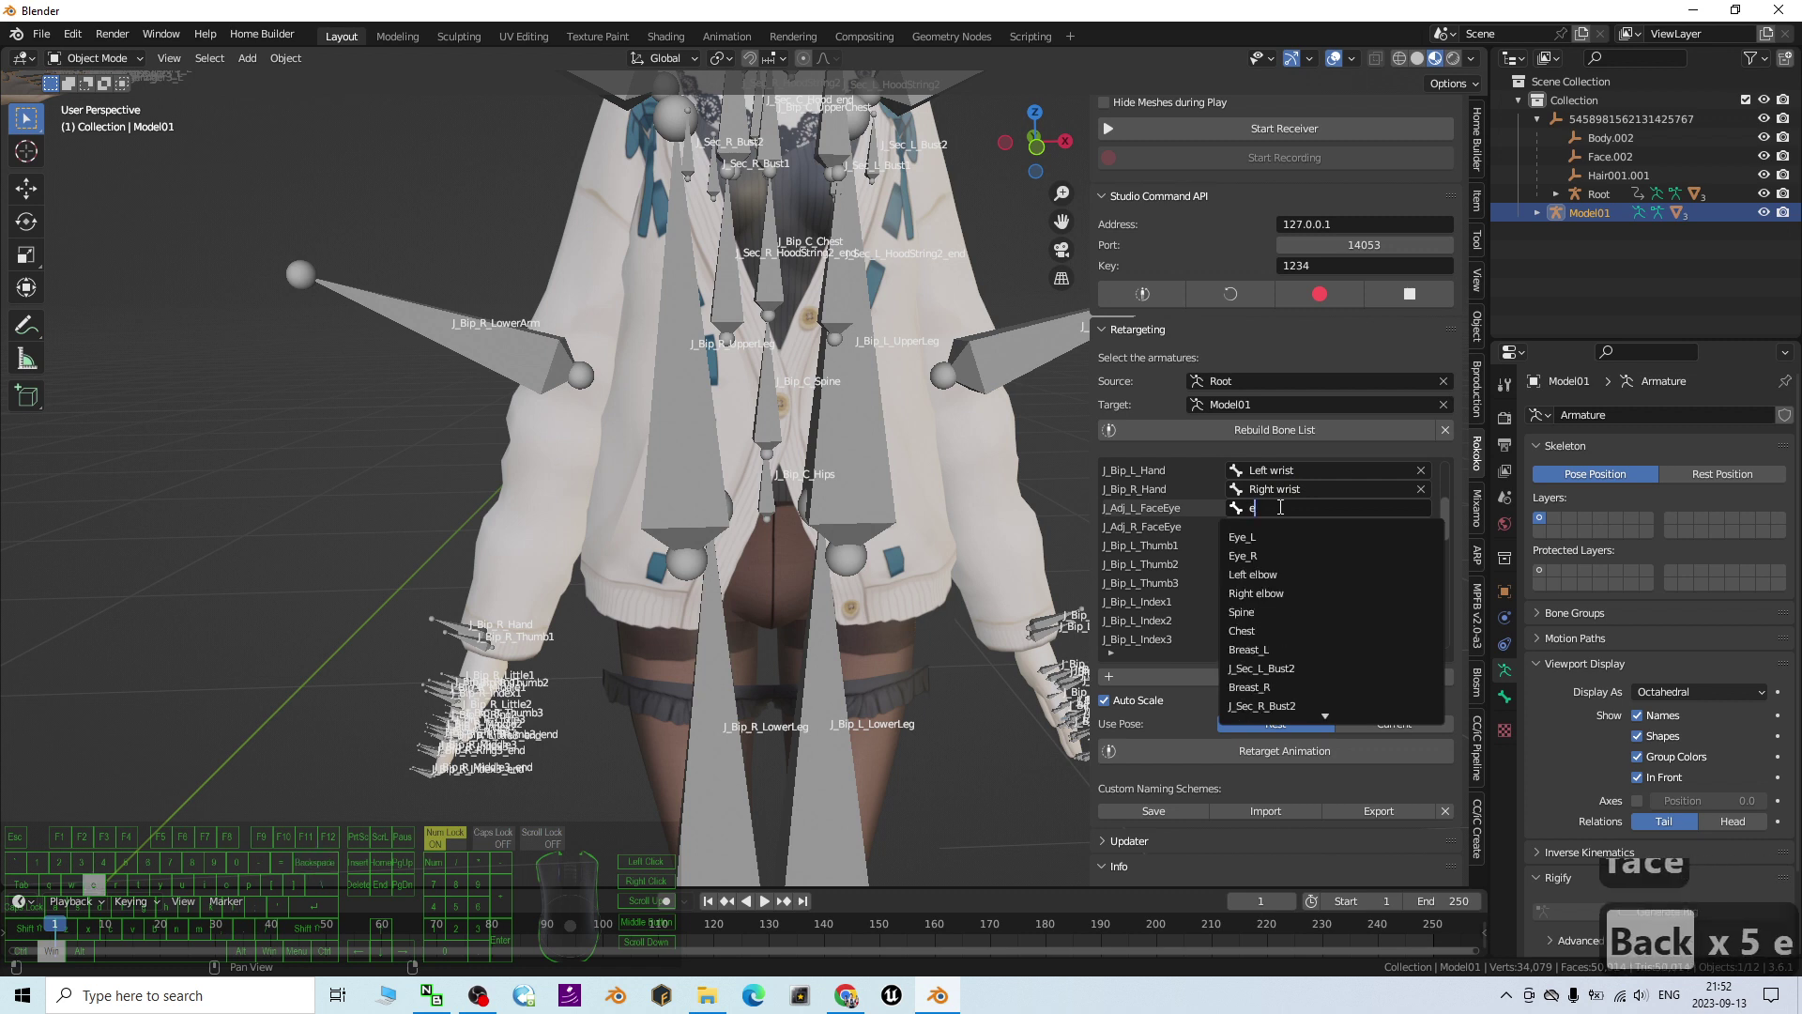
{"action": "left_click", "coordinate": [1242, 537]}
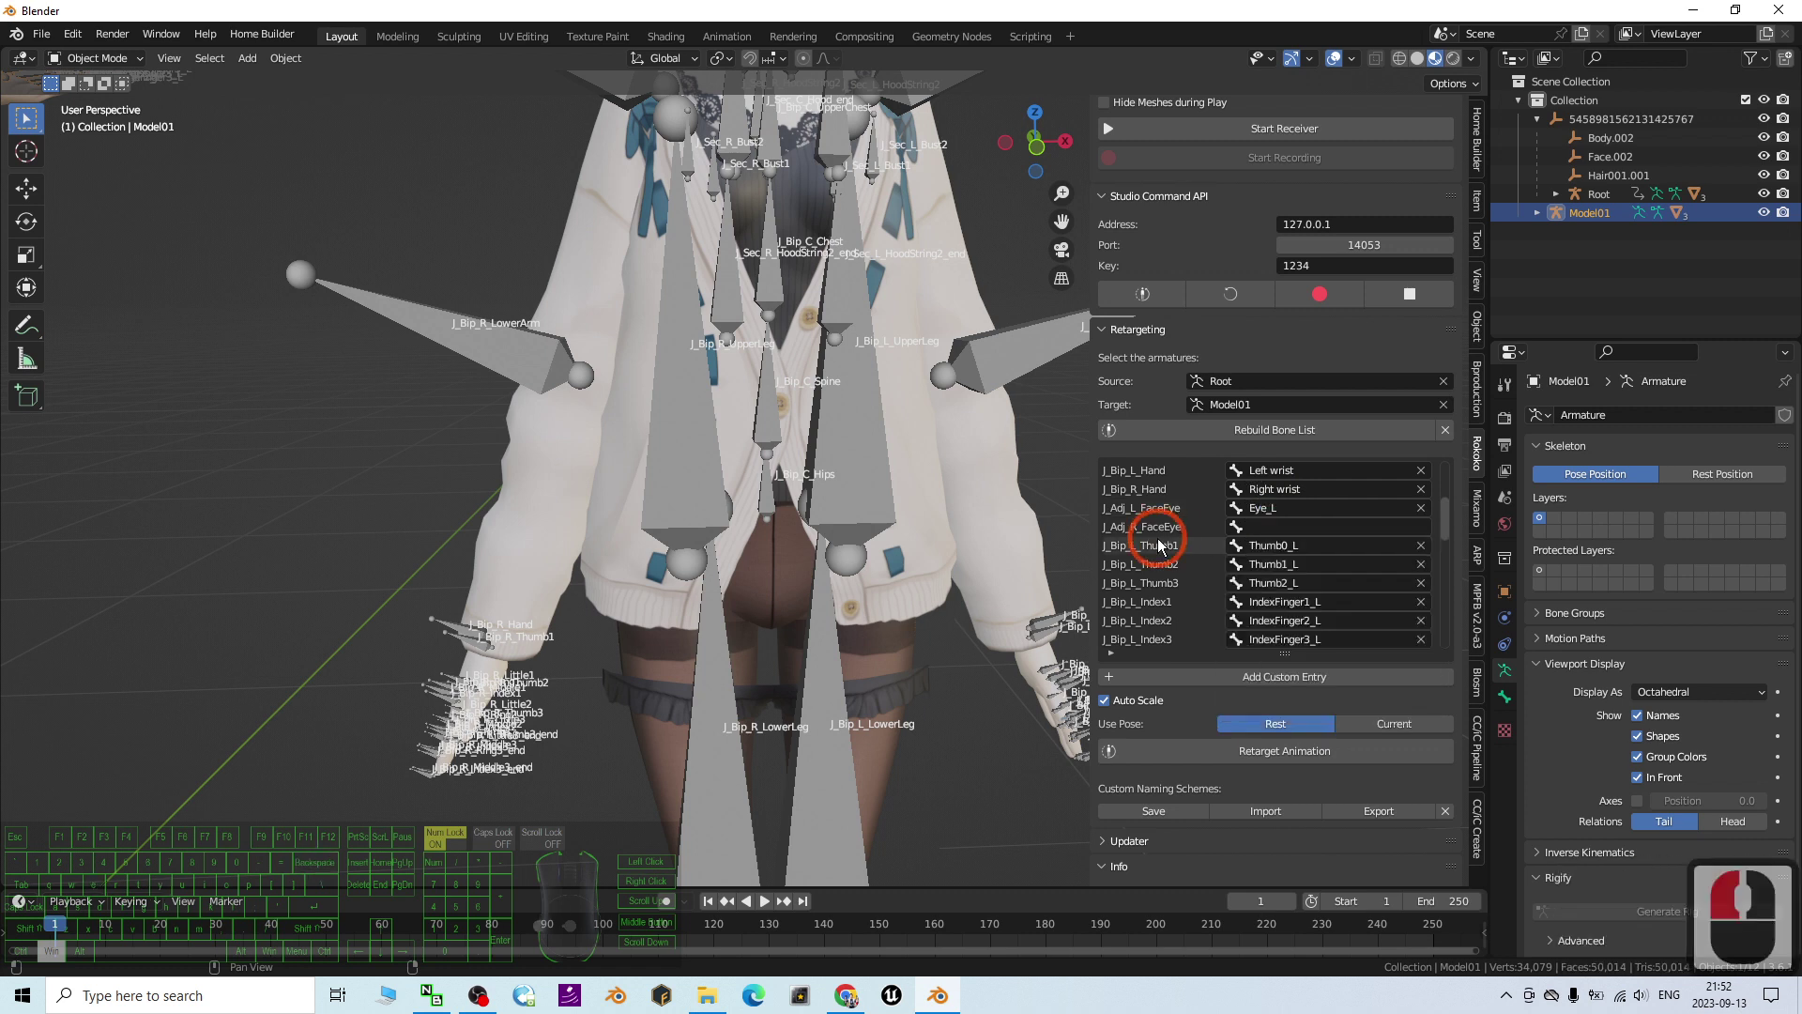
{"action": "left_click", "coordinate": [1303, 527]}
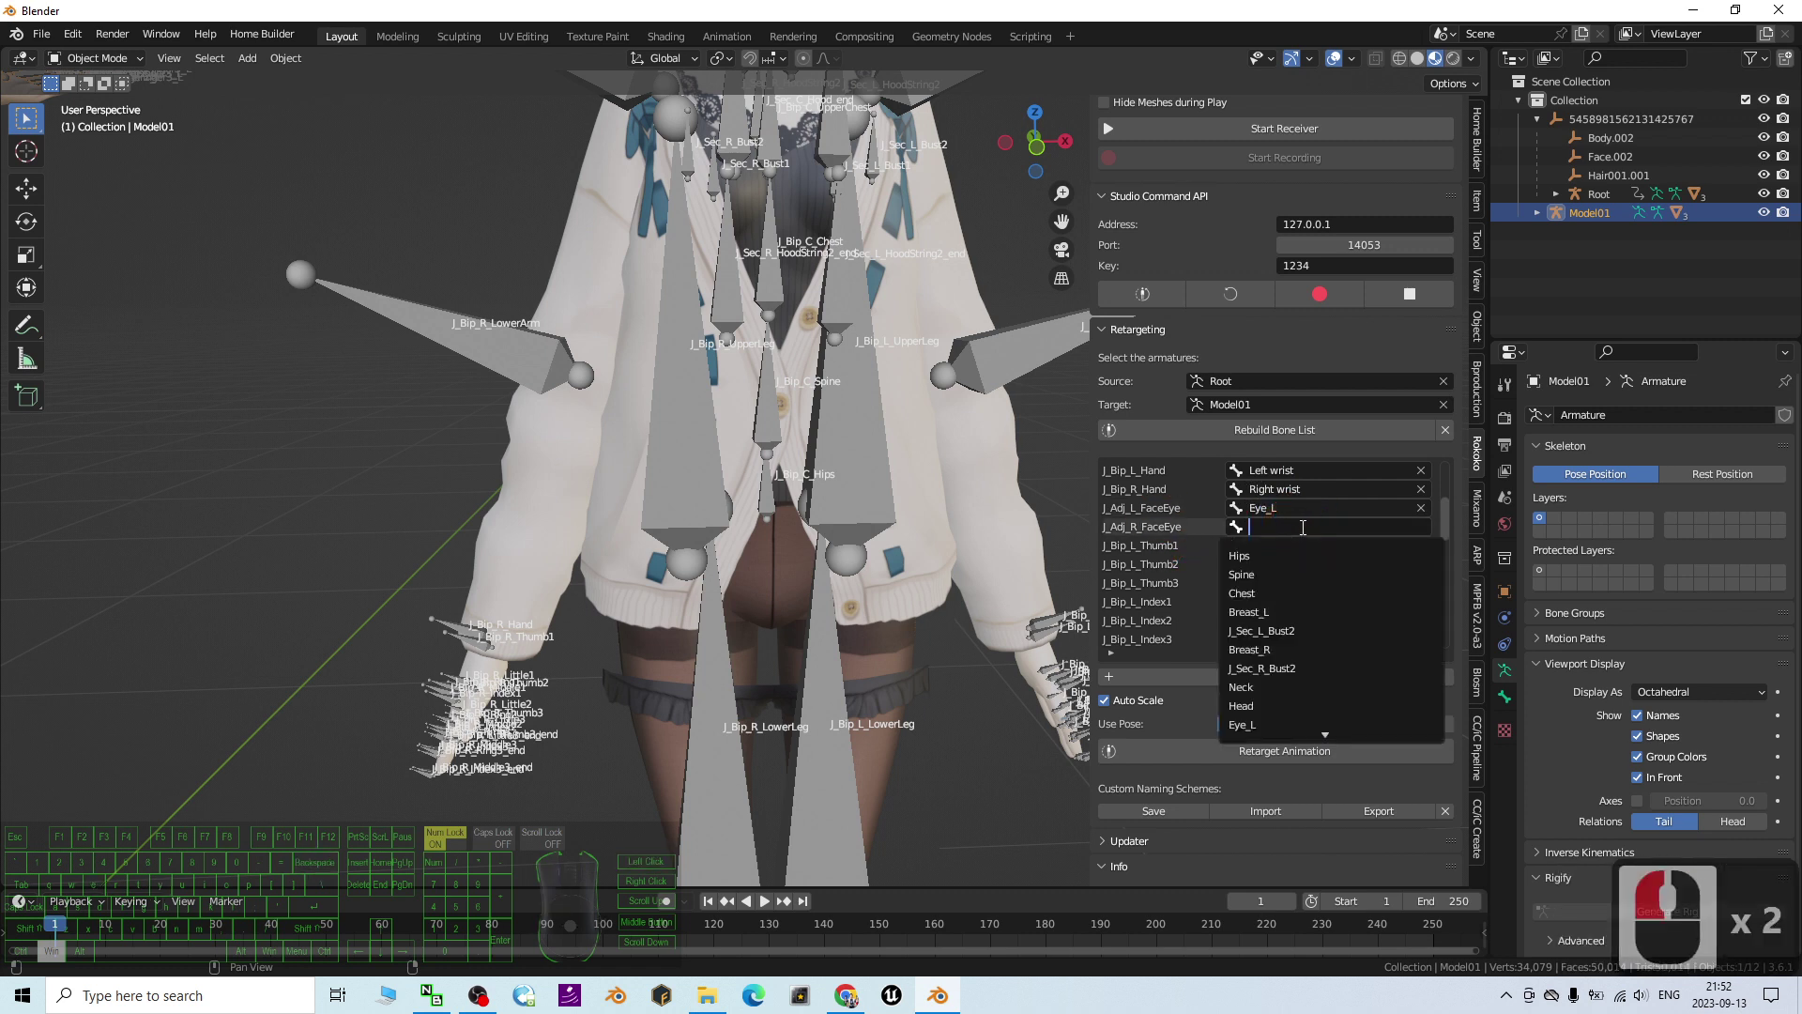
{"action": "type", "text": "eye"}
{"action": "left_click", "coordinate": [1248, 574]}
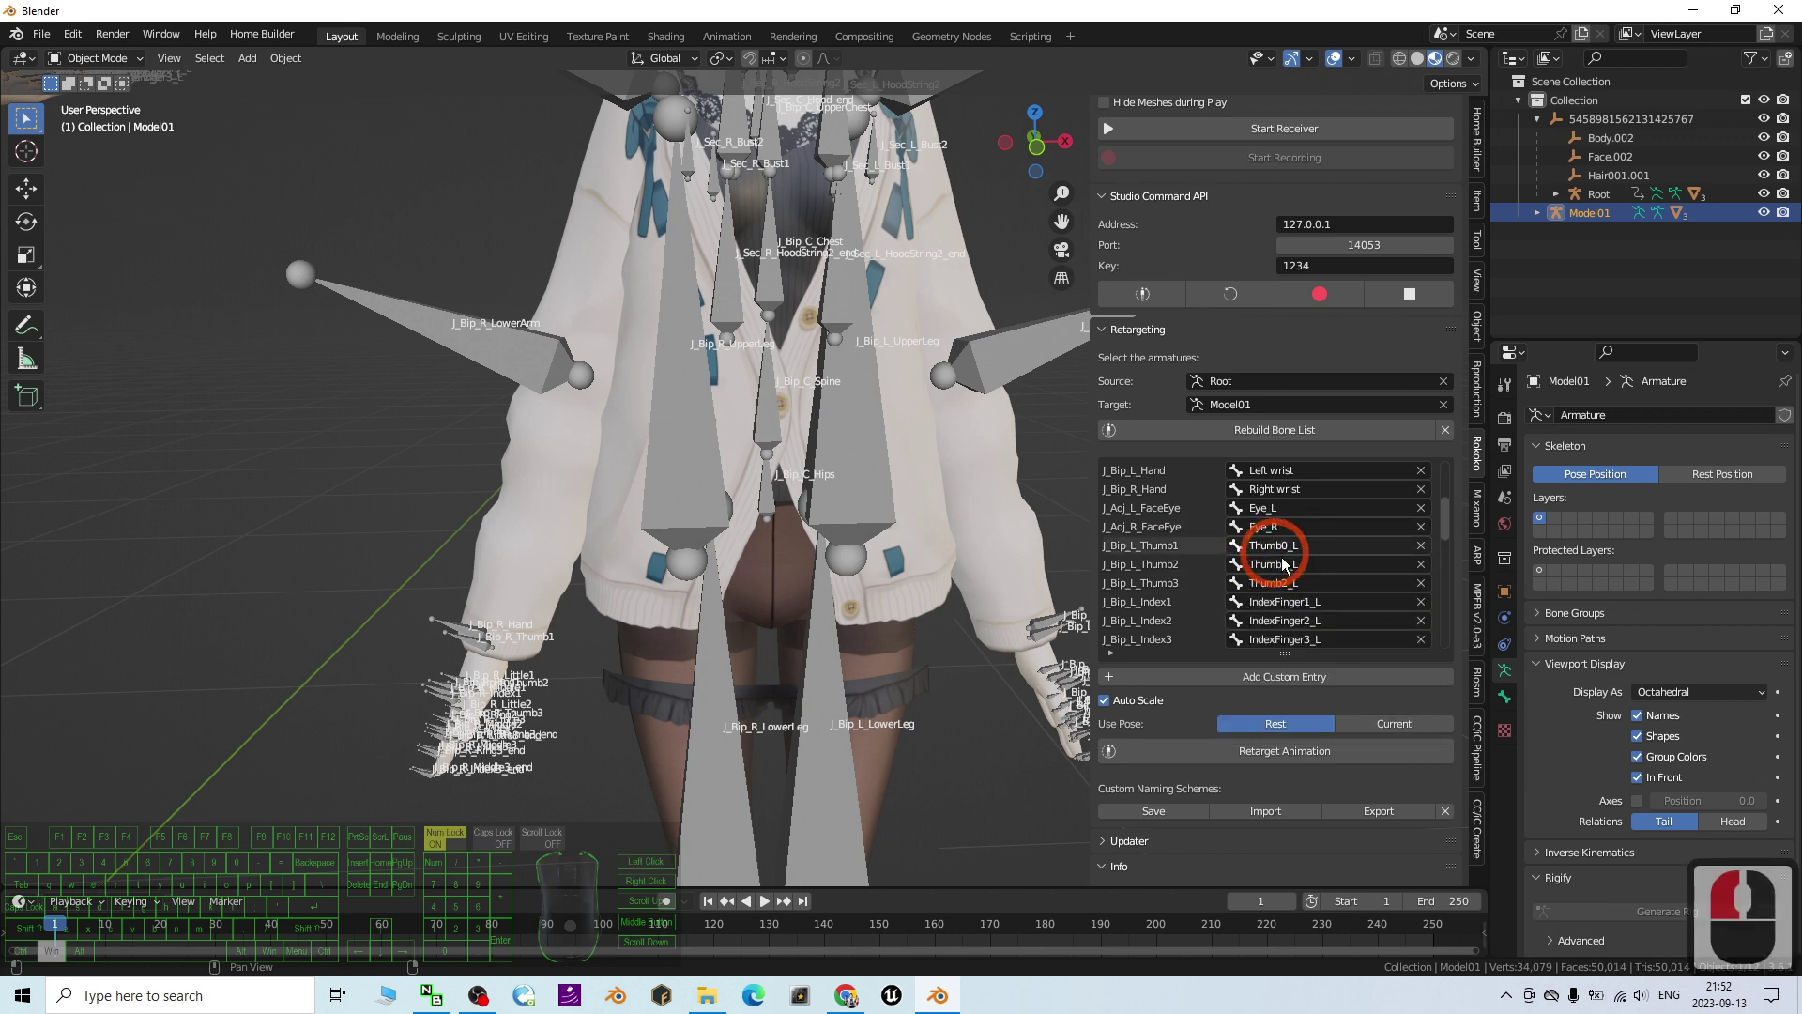
{"action": "scroll", "coordinate": [1135, 594], "scroll_direction": "down", "scroll_amount": 4}
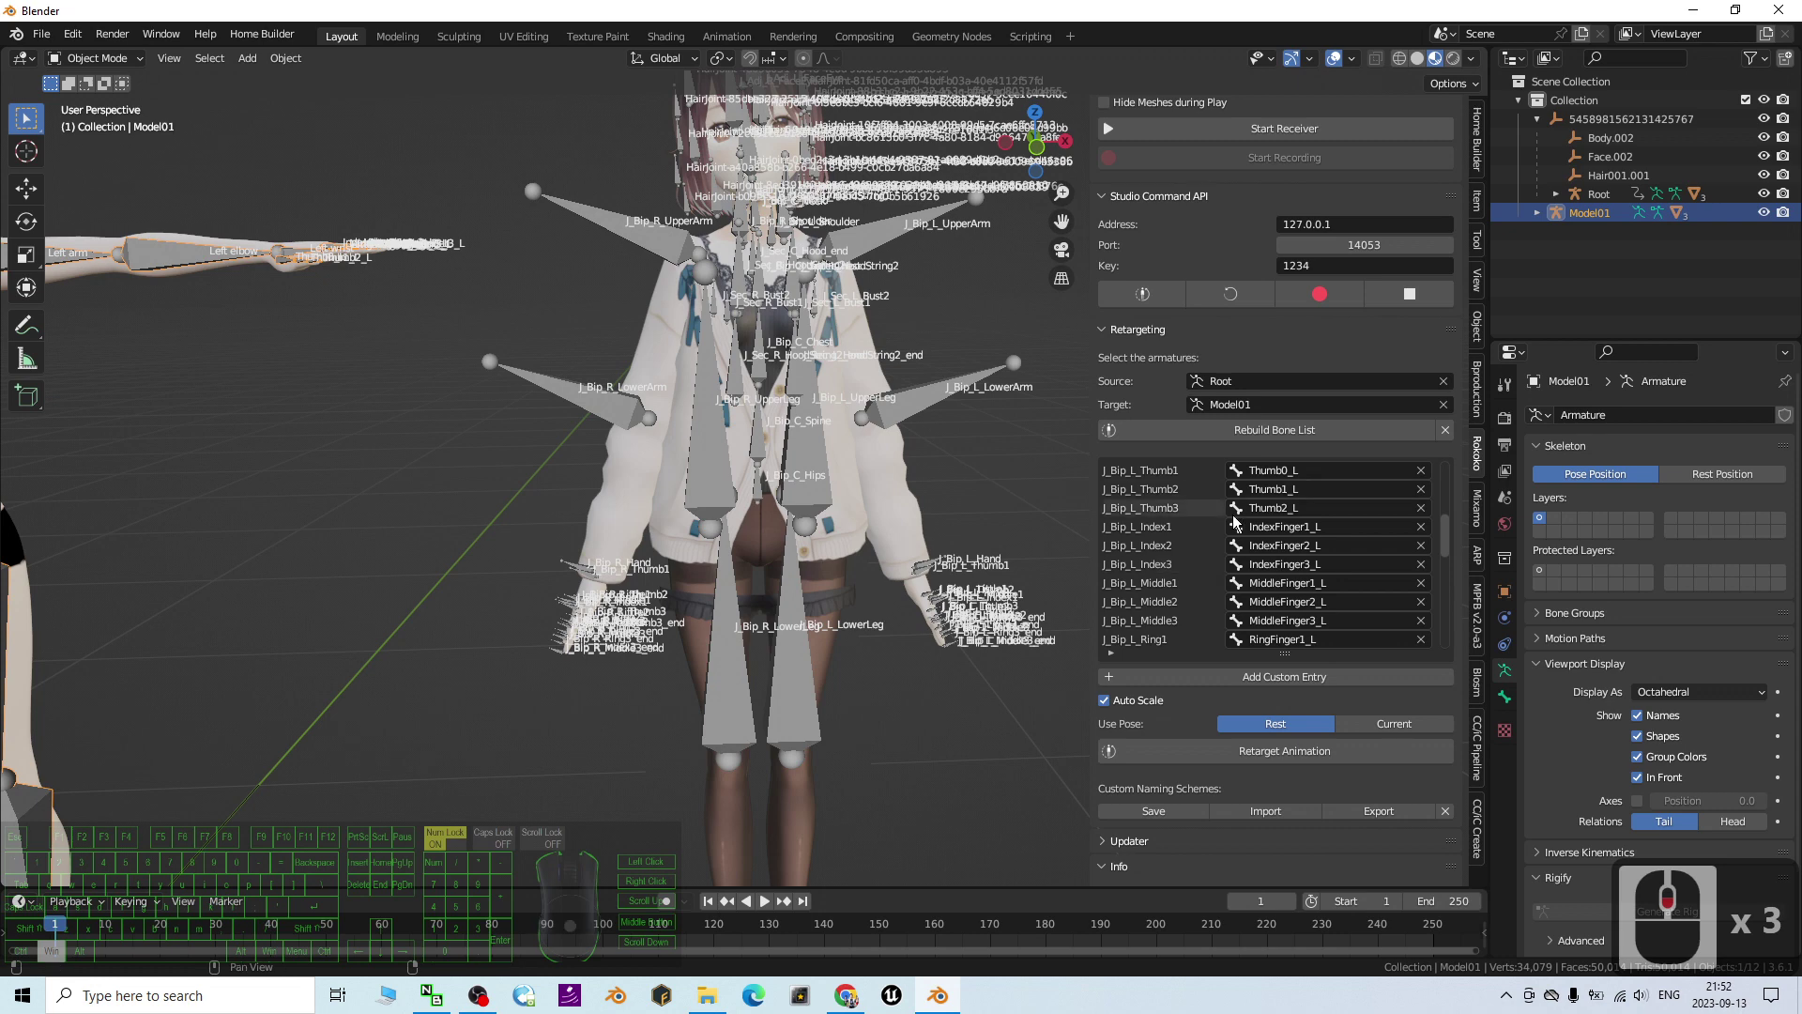
{"action": "scroll", "coordinate": [831, 457], "scroll_direction": "up", "scroll_amount": 3}
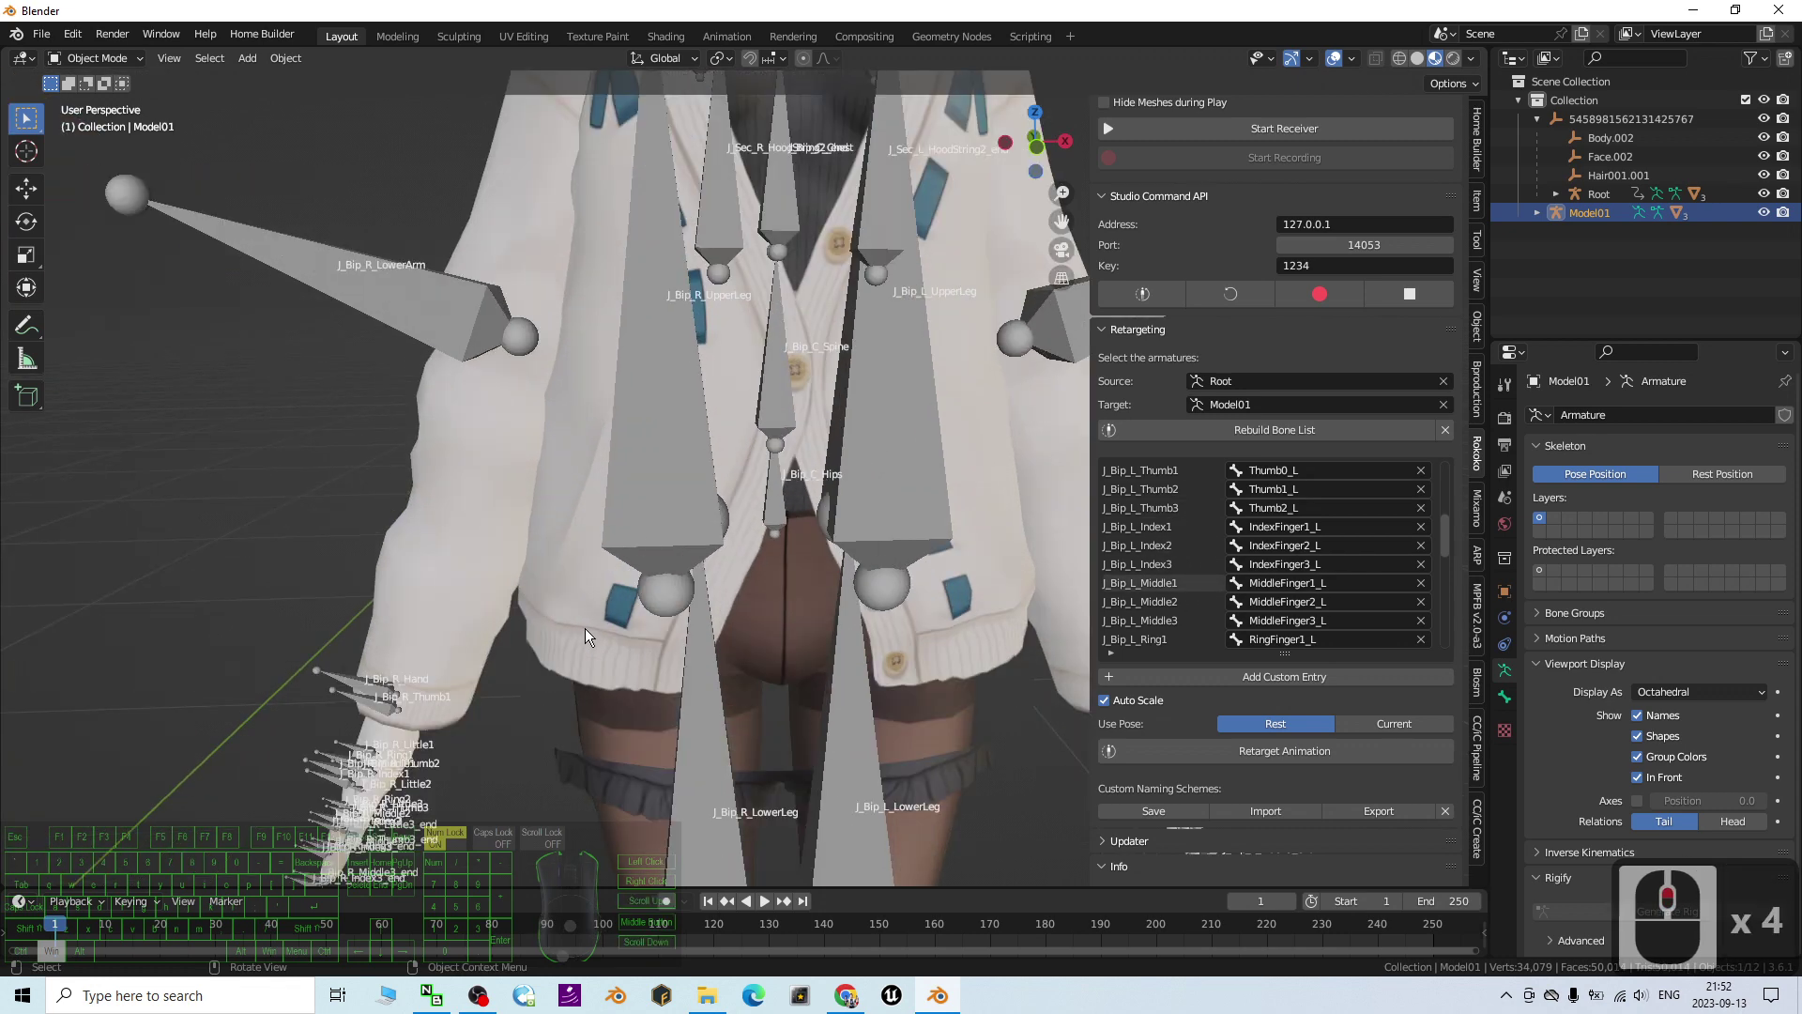
{"action": "scroll", "coordinate": [847, 270], "scroll_direction": "up", "scroll_amount": 5}
{"action": "scroll", "coordinate": [843, 278], "scroll_direction": "down", "scroll_amount": 3}
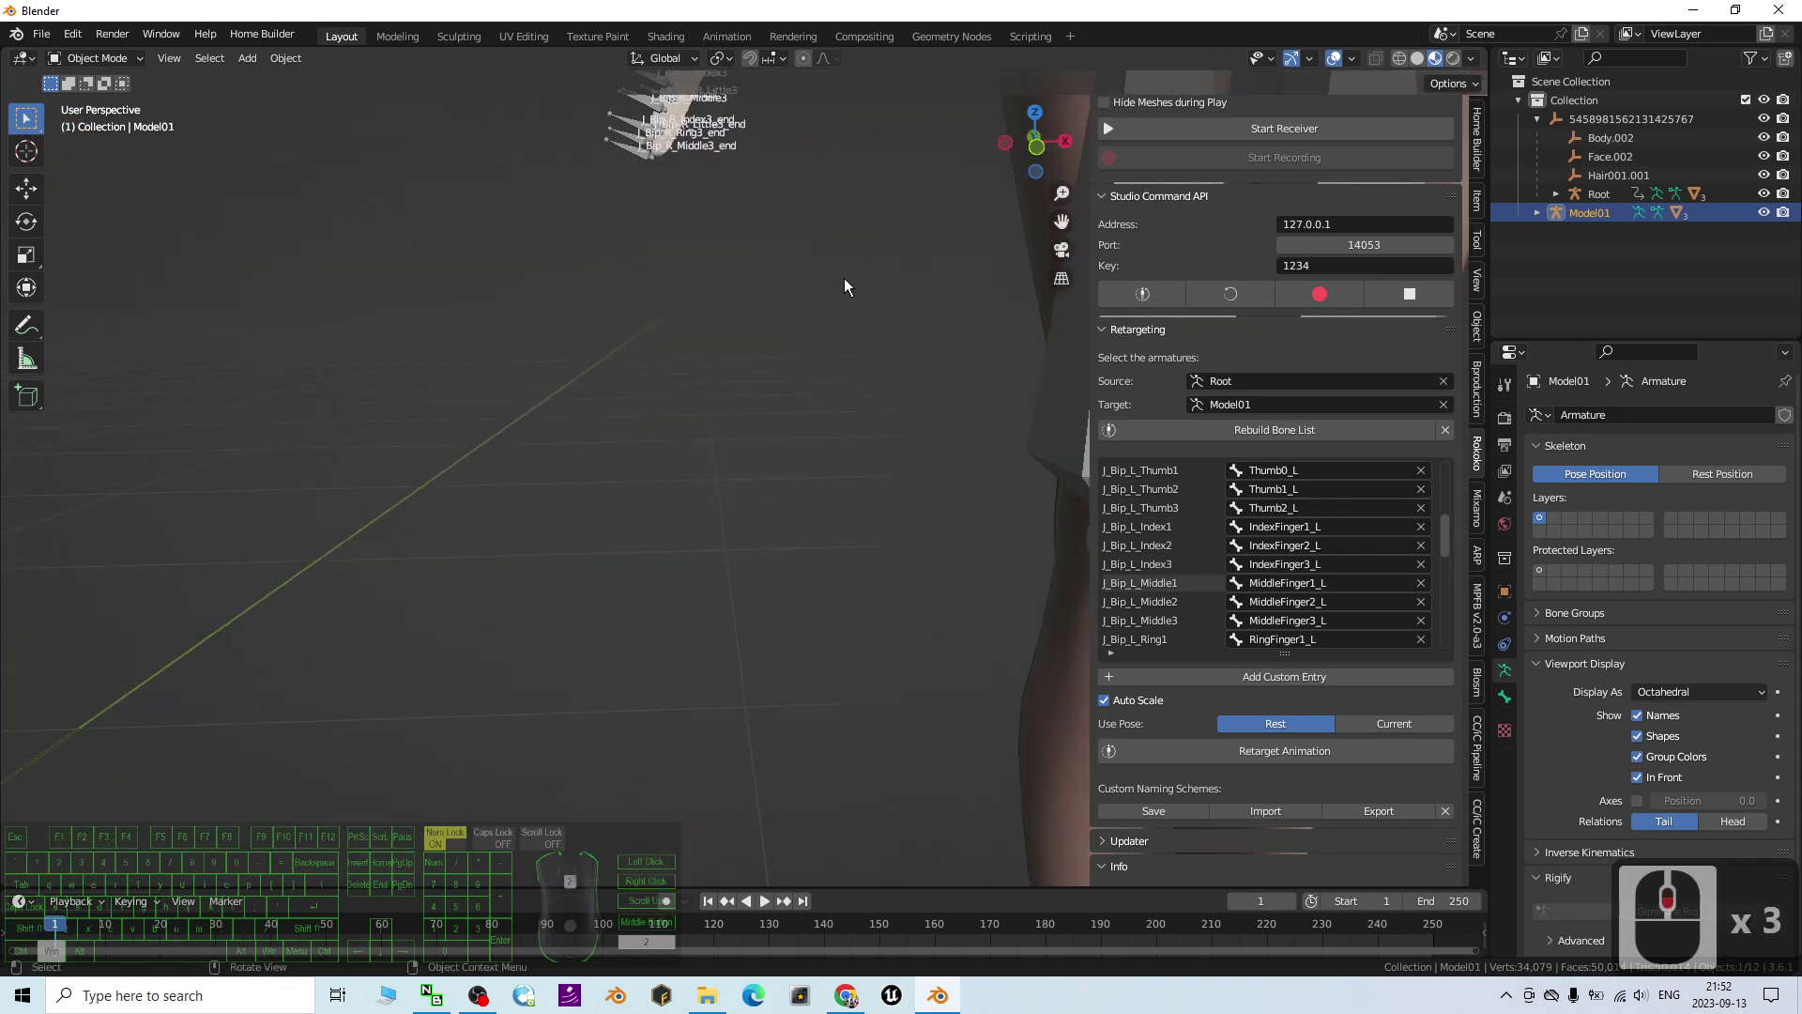
{"action": "scroll", "coordinate": [454, 286], "scroll_direction": "up", "scroll_amount": 3}
{"action": "mouse_move", "coordinate": [464, 336]}
{"action": "middle_mouse_down", "text": "shift"}
{"action": "mouse_move", "coordinate": [523, 574]}
{"action": "mouse_move", "coordinate": [789, 401]}
{"action": "mouse_move", "coordinate": [442, 475]}
{"action": "mouse_move", "coordinate": [901, 523]}
{"action": "mouse_move", "coordinate": [452, 348]}
{"action": "middle_mouse_up", "text": "shift"}
{"action": "scroll", "coordinate": [1258, 536], "scroll_direction": "down", "scroll_amount": 13}
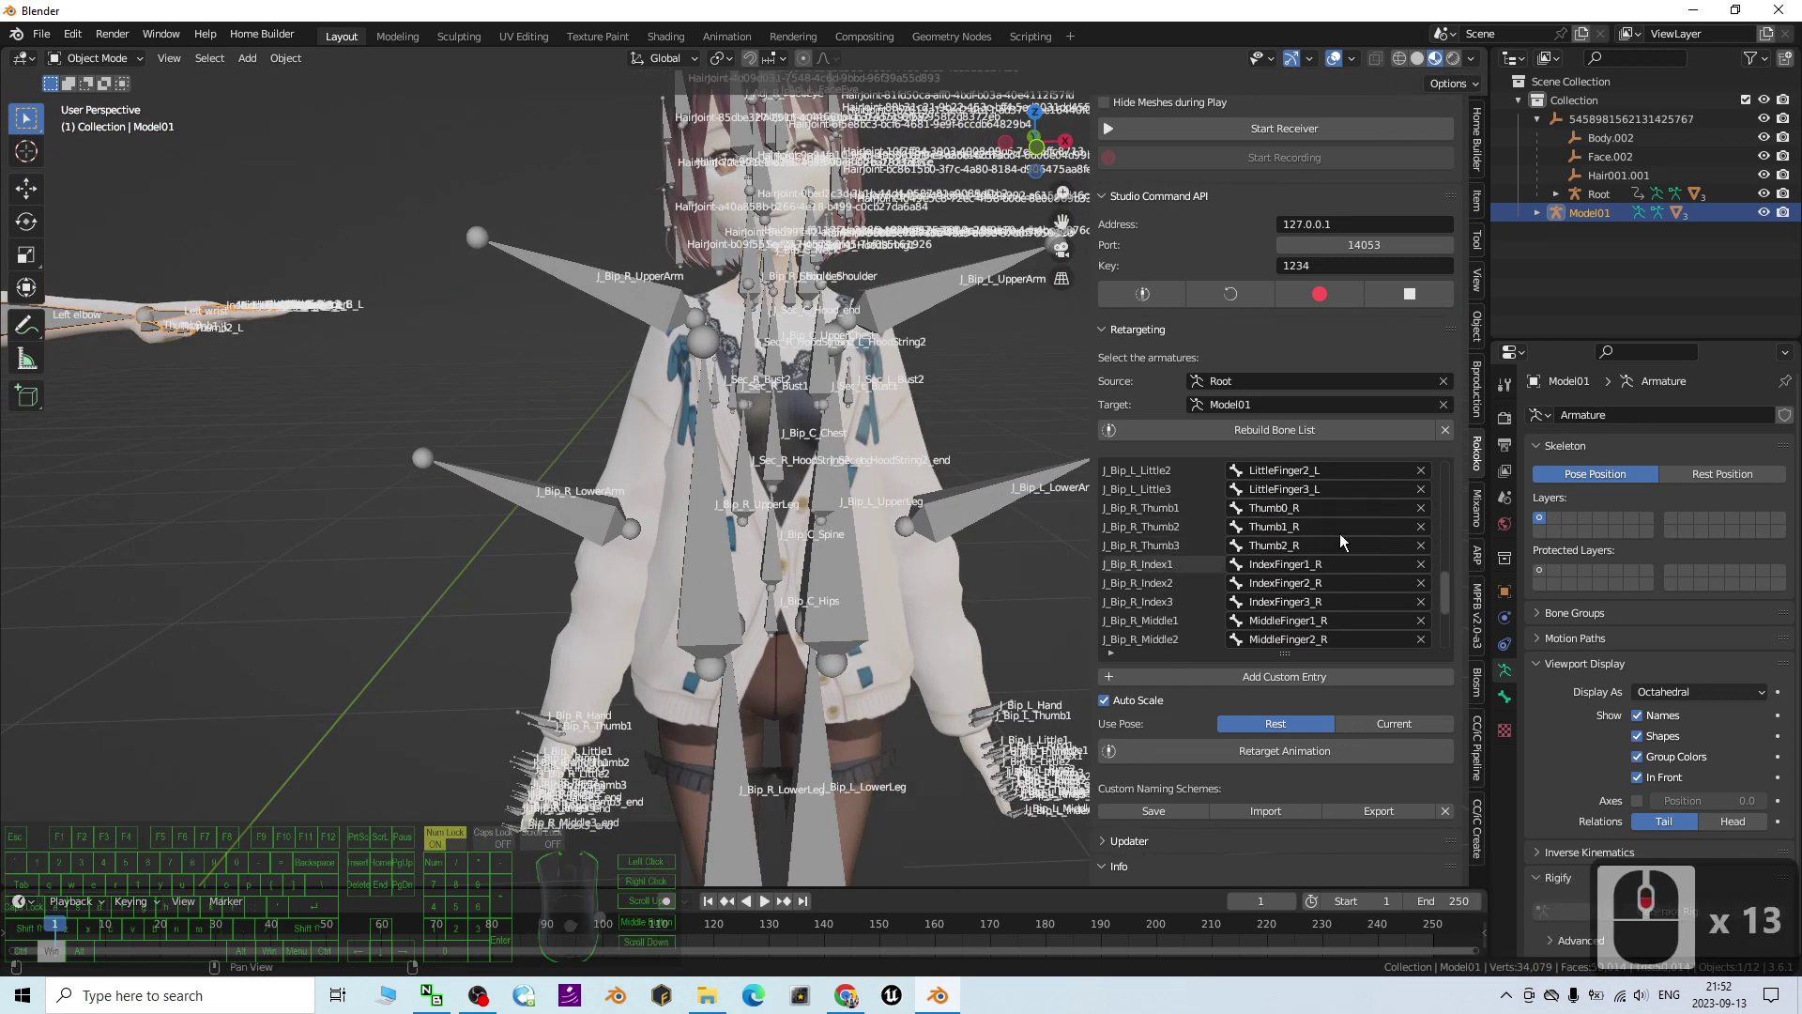
{"action": "scroll", "coordinate": [1244, 563], "scroll_direction": "down", "scroll_amount": 2}
{"action": "scroll", "coordinate": [1223, 591], "scroll_direction": "down", "scroll_amount": 5}
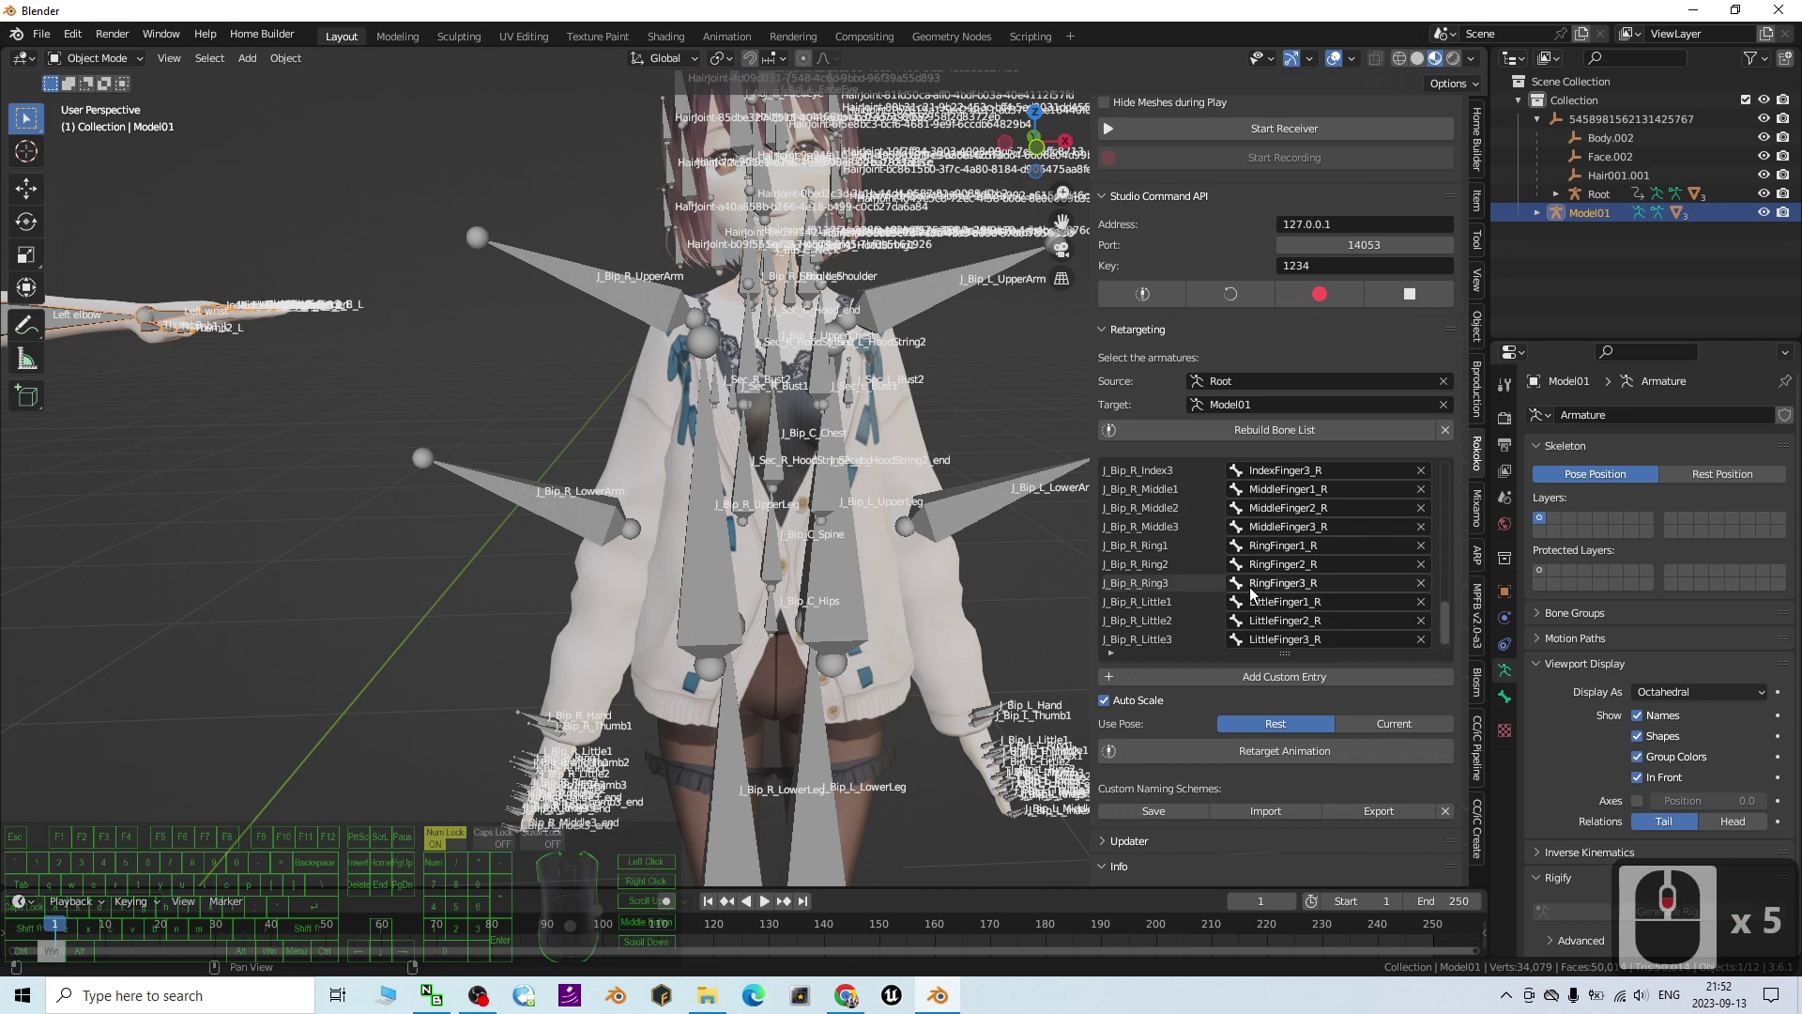
{"action": "scroll", "coordinate": [1253, 579], "scroll_direction": "down", "scroll_amount": 2}
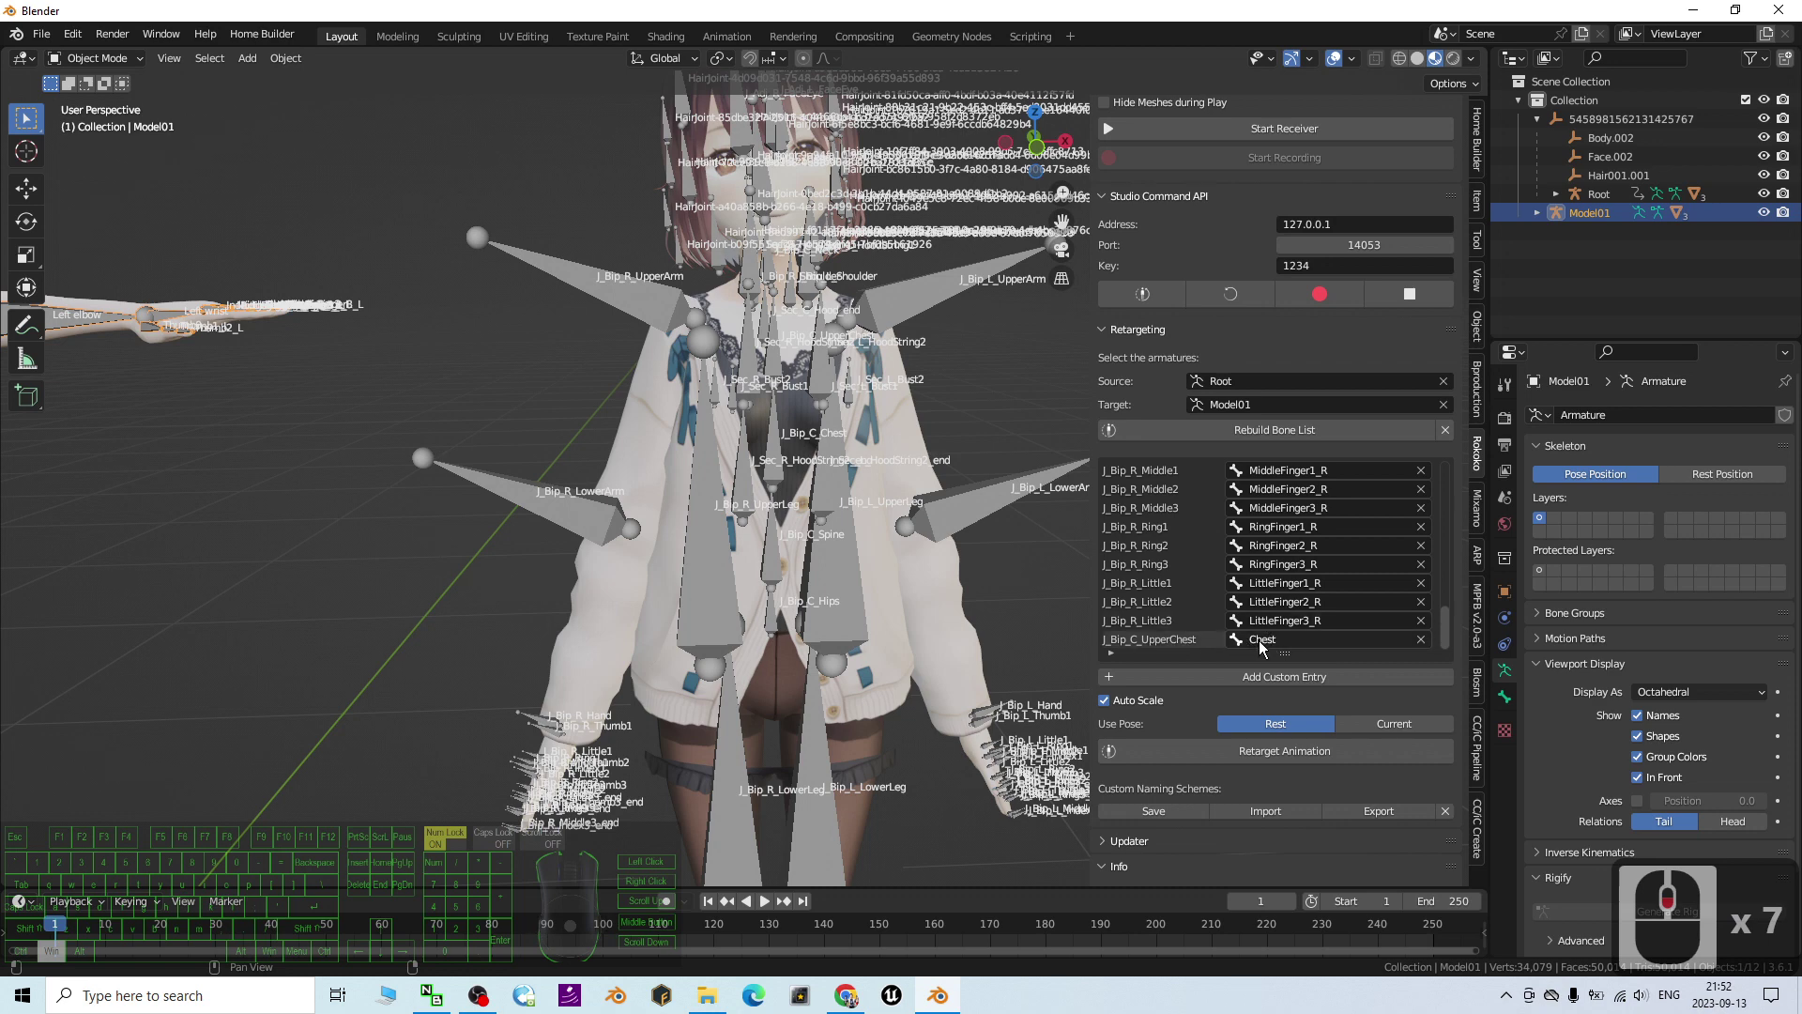
{"action": "scroll", "coordinate": [785, 531], "scroll_direction": "down", "scroll_amount": 2}
{"action": "middle_click_drag", "start_coordinate": [420, 464], "coordinate": [702, 459], "text": "shift"}
{"action": "scroll", "coordinate": [527, 392], "scroll_direction": "up", "scroll_amount": 3}
{"action": "scroll", "coordinate": [526, 392], "scroll_direction": "down", "scroll_amount": 2}
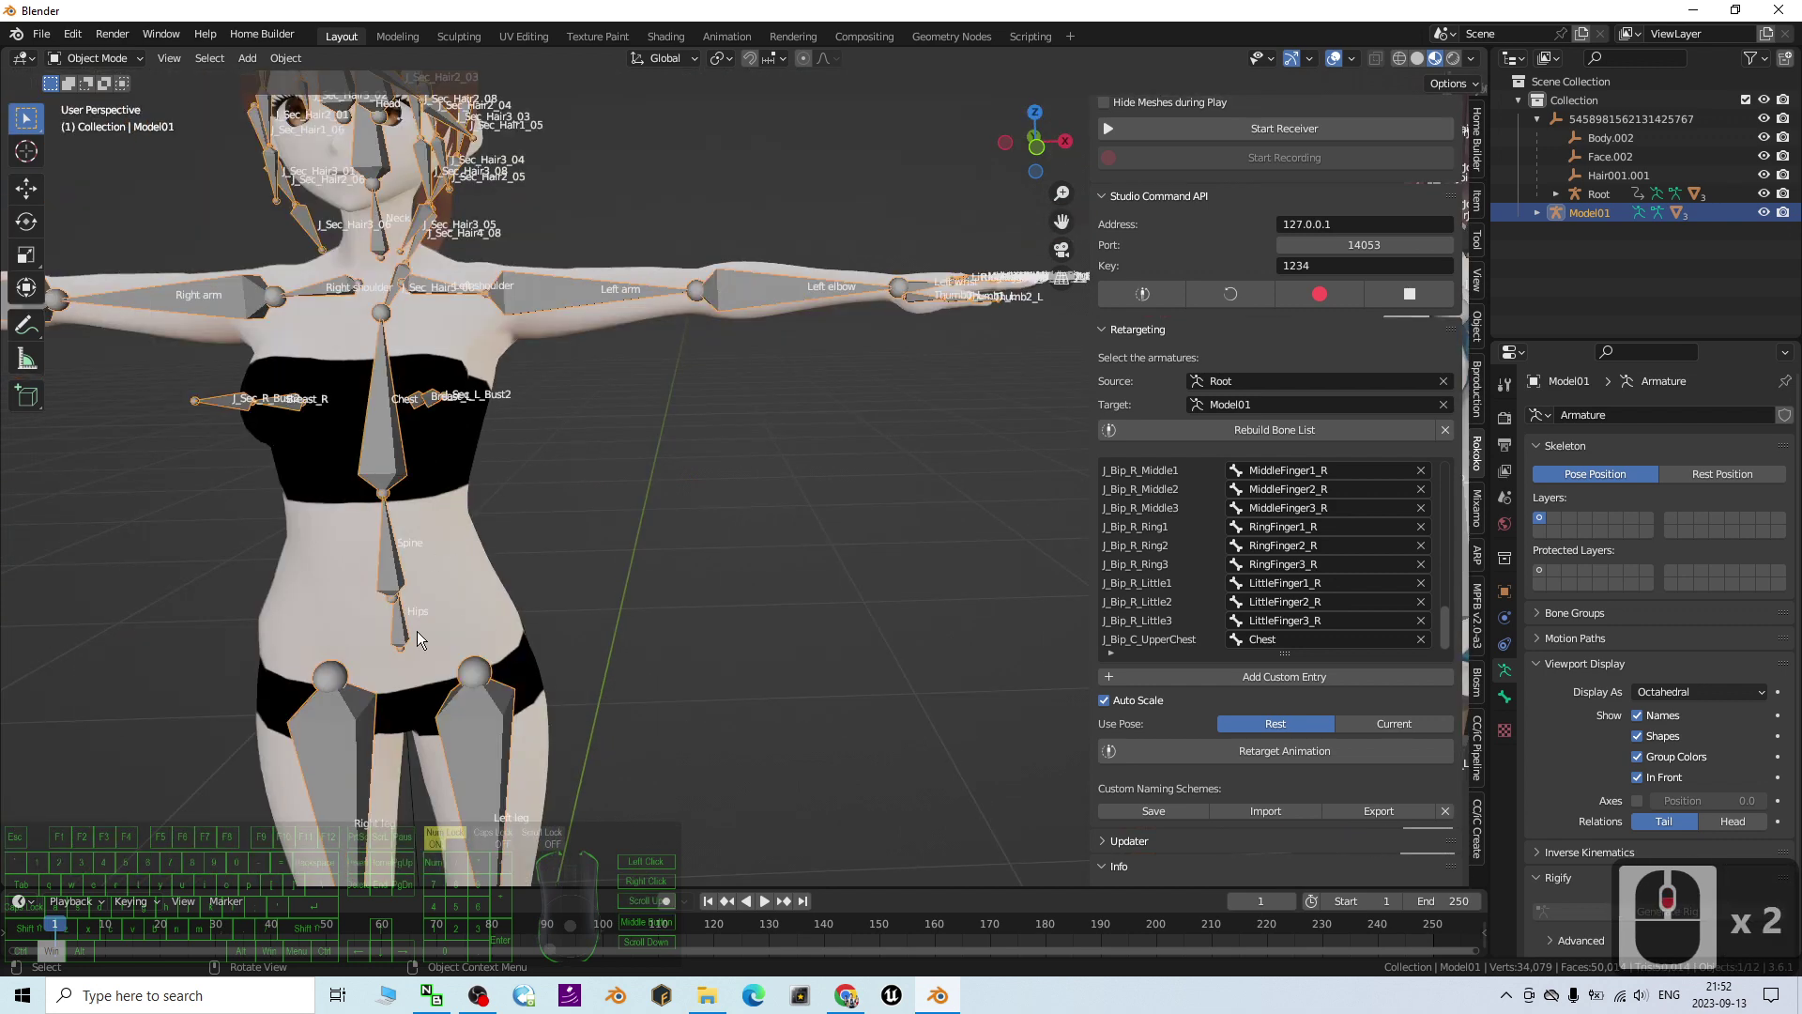
{"action": "scroll", "coordinate": [417, 631], "scroll_direction": "up", "scroll_amount": 2}
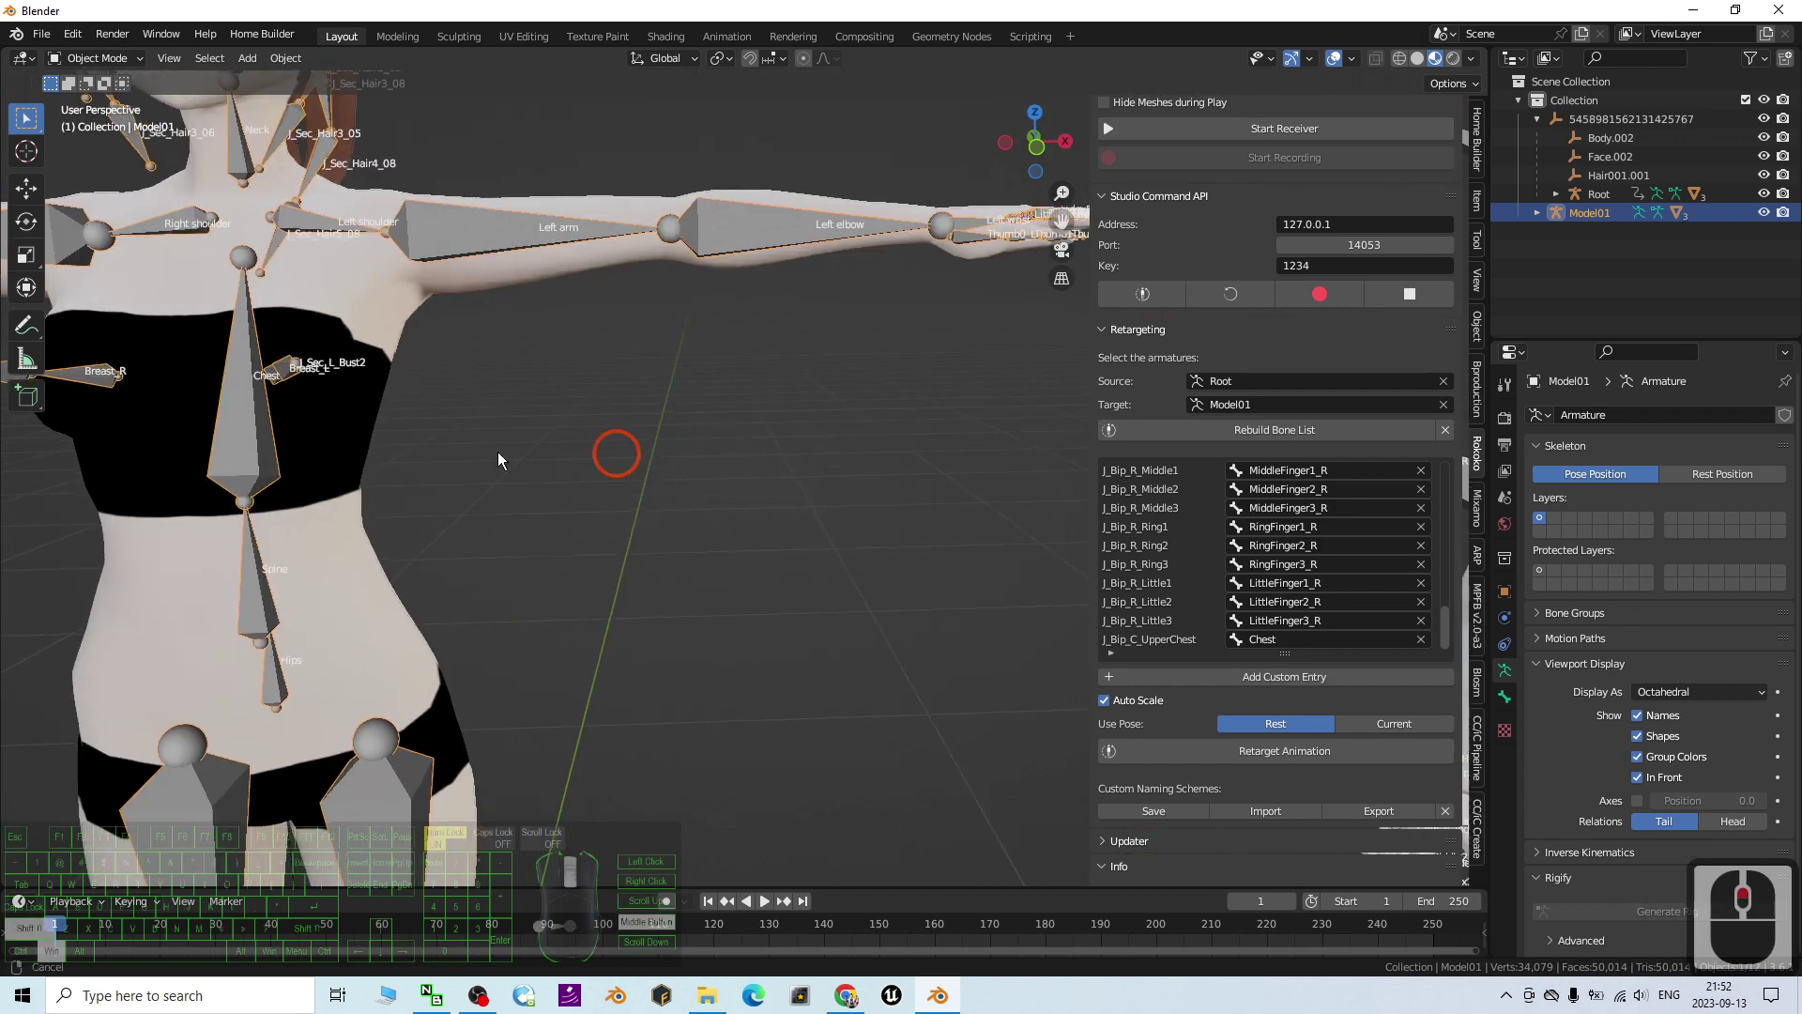
Step: Select the Root armature and remove Chest as J_Bip_C_UpperChest's target bone
{"action": "middle_click_drag", "start_coordinate": [616, 451], "coordinate": [716, 454], "text": "shift"}
{"action": "scroll", "coordinate": [603, 543], "scroll_direction": "up", "scroll_amount": 2}
{"action": "scroll", "coordinate": [461, 545], "scroll_direction": "down", "scroll_amount": 2}
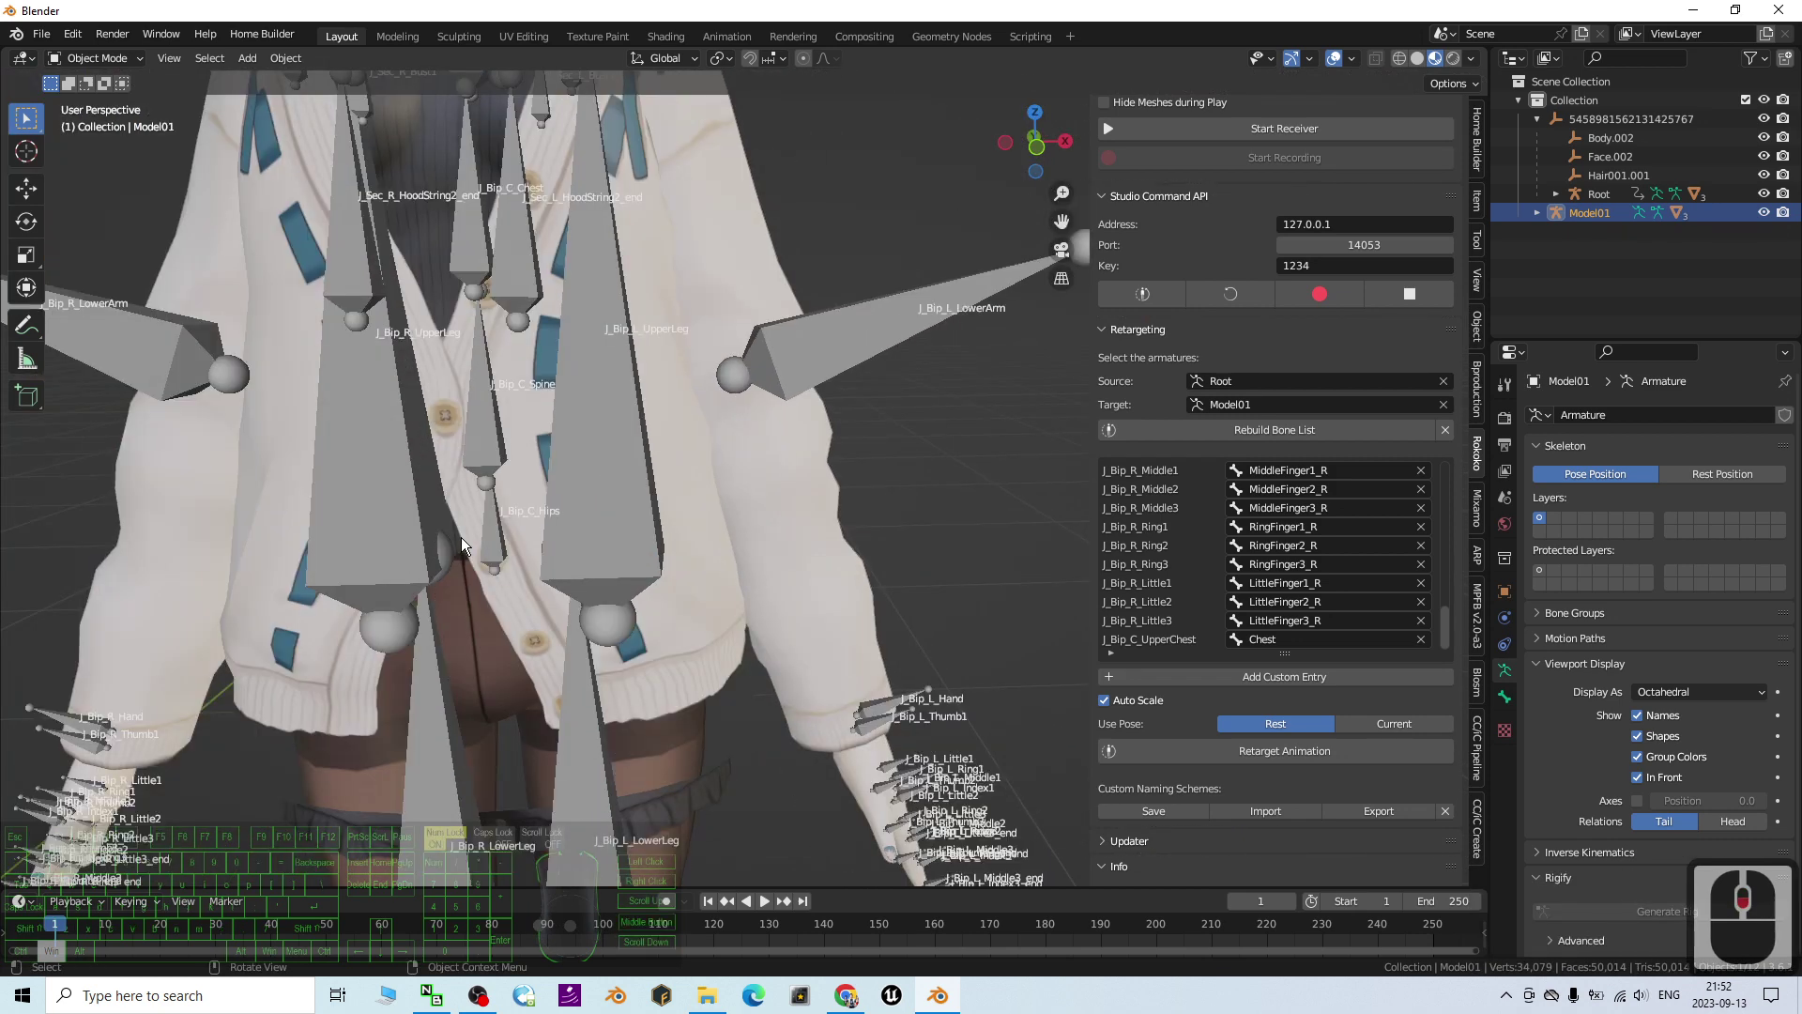
{"action": "scroll", "coordinate": [488, 441], "scroll_direction": "up", "scroll_amount": 2}
{"action": "middle_click_drag", "start_coordinate": [371, 340], "coordinate": [610, 383], "text": "shift"}
{"action": "left_click", "coordinate": [623, 382]}
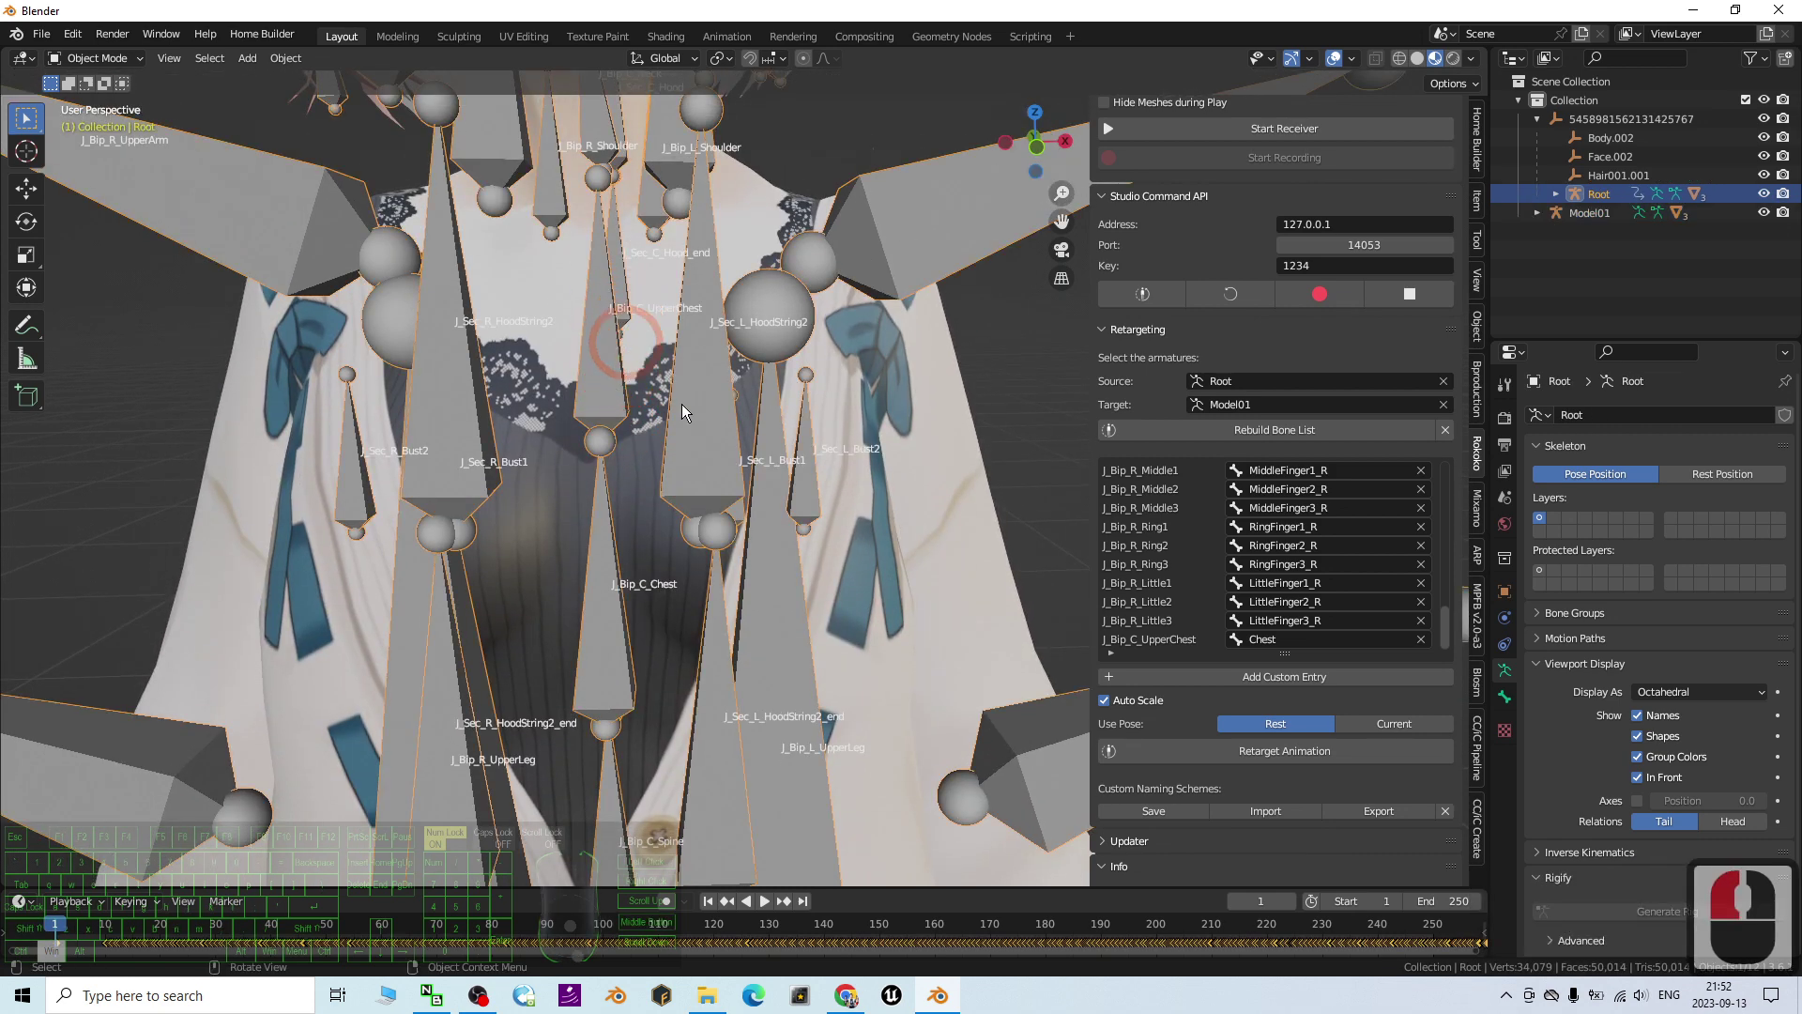
{"action": "scroll", "coordinate": [681, 404], "scroll_direction": "down", "scroll_amount": 3}
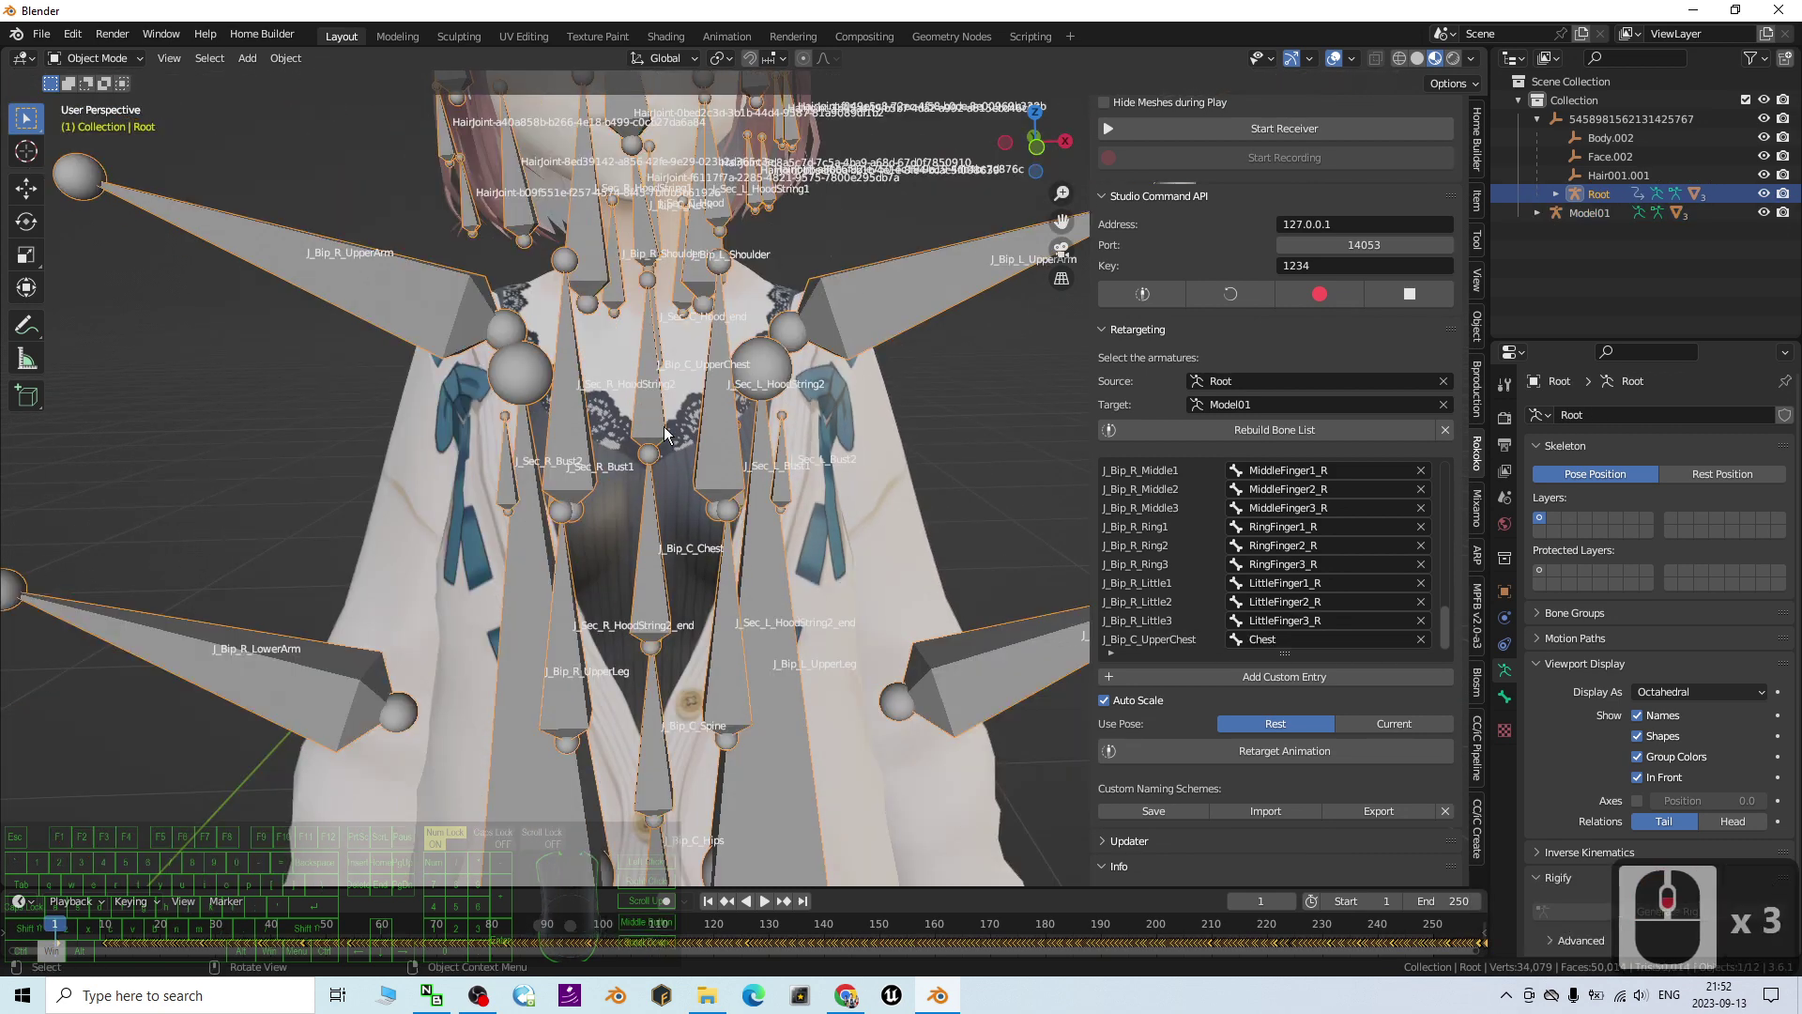
{"action": "left_click", "coordinate": [1423, 643]}
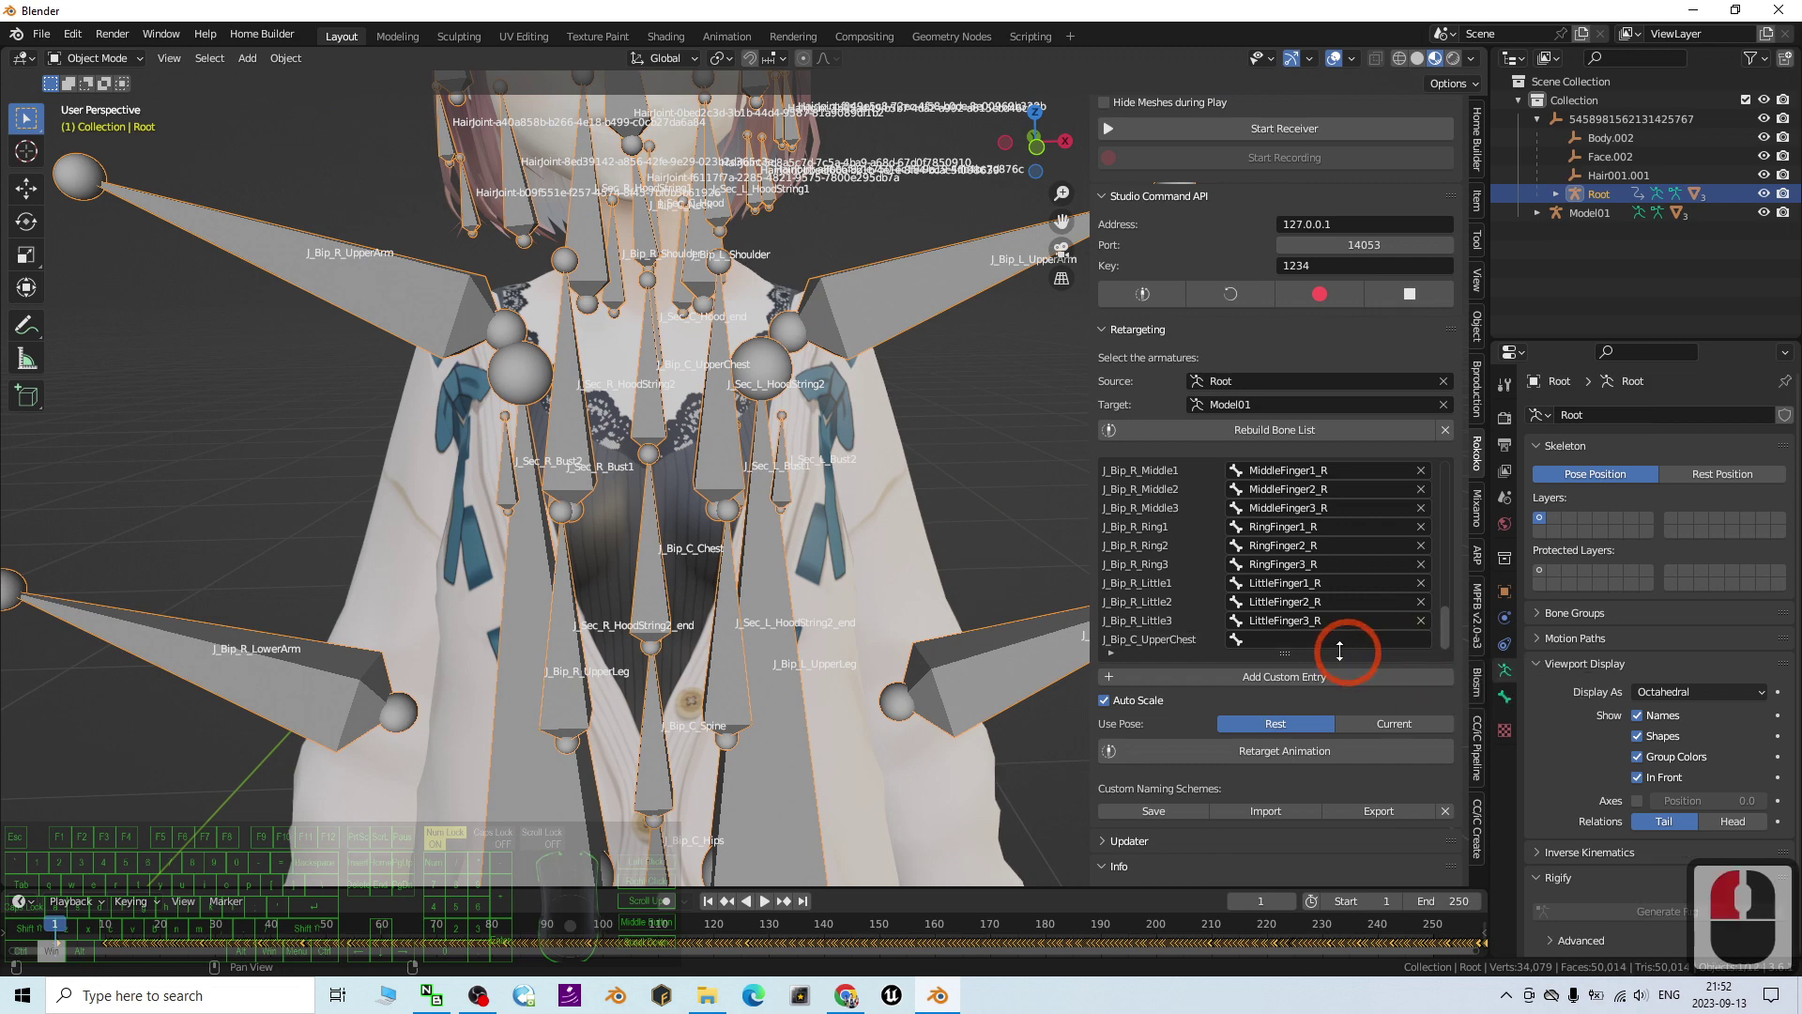
{"action": "scroll", "coordinate": [1408, 610], "scroll_direction": "up", "scroll_amount": 6}
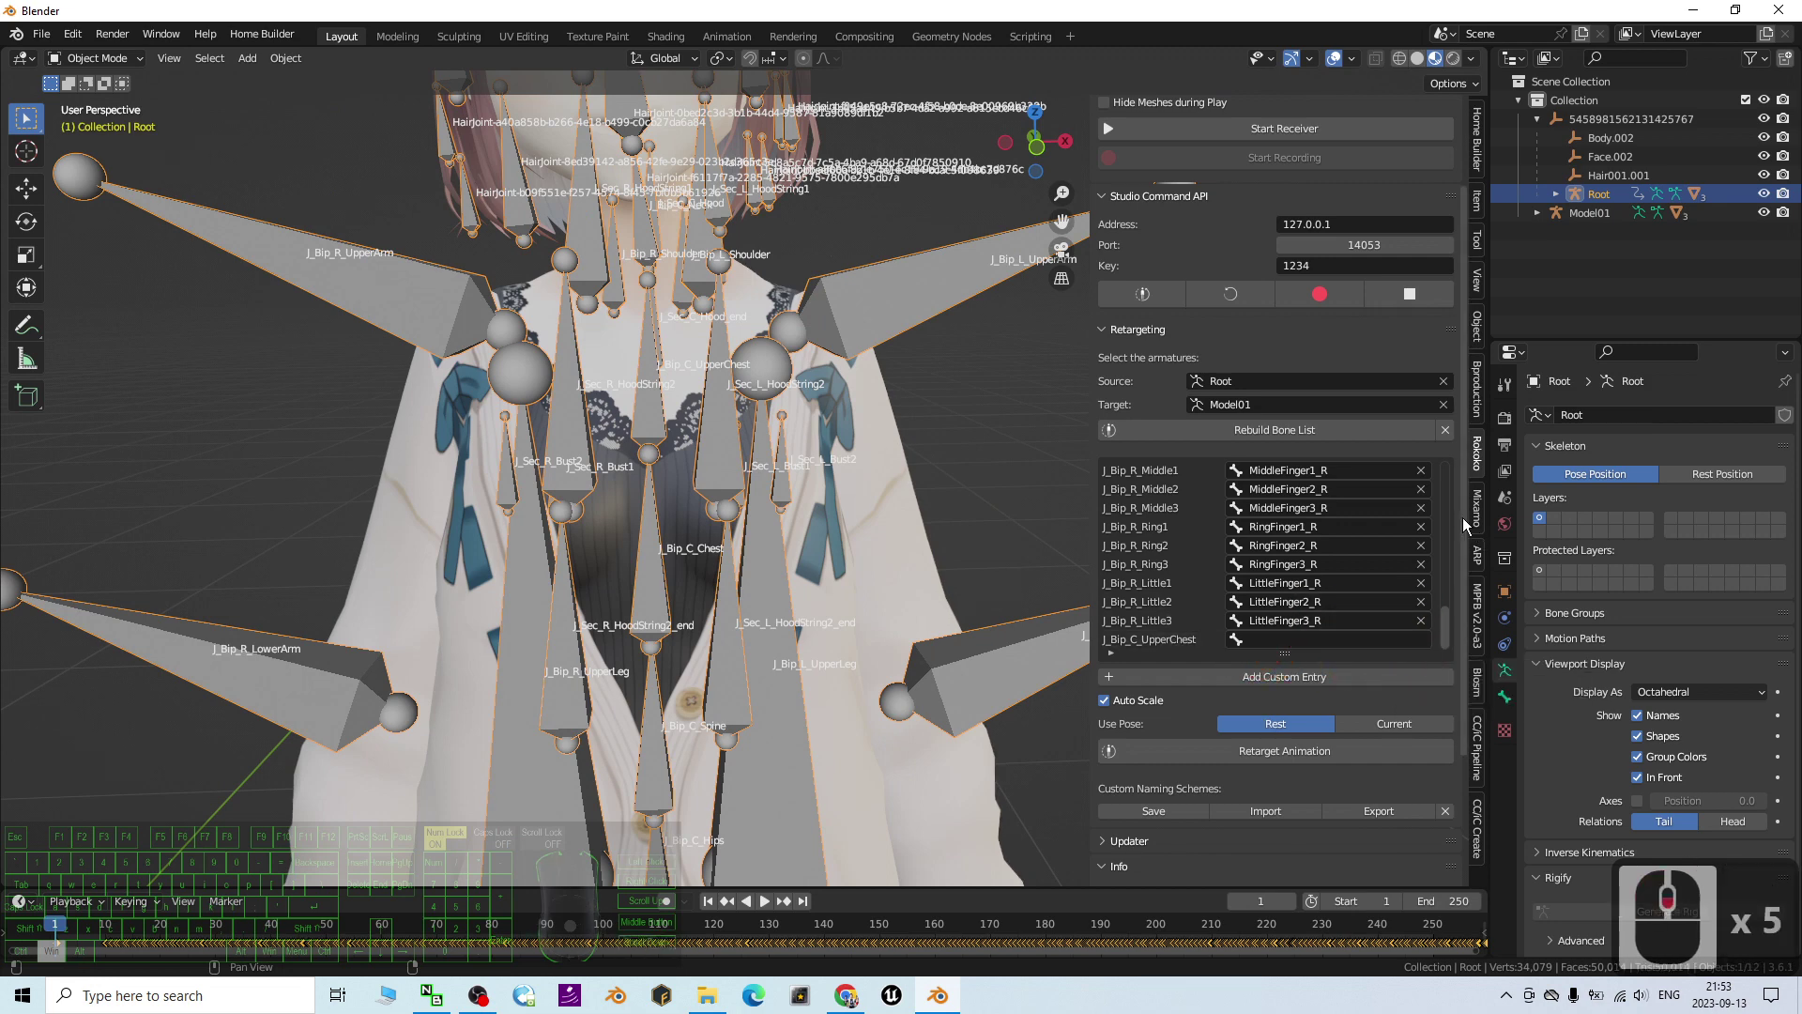
{"action": "scroll", "coordinate": [1317, 566], "scroll_direction": "up", "scroll_amount": 14}
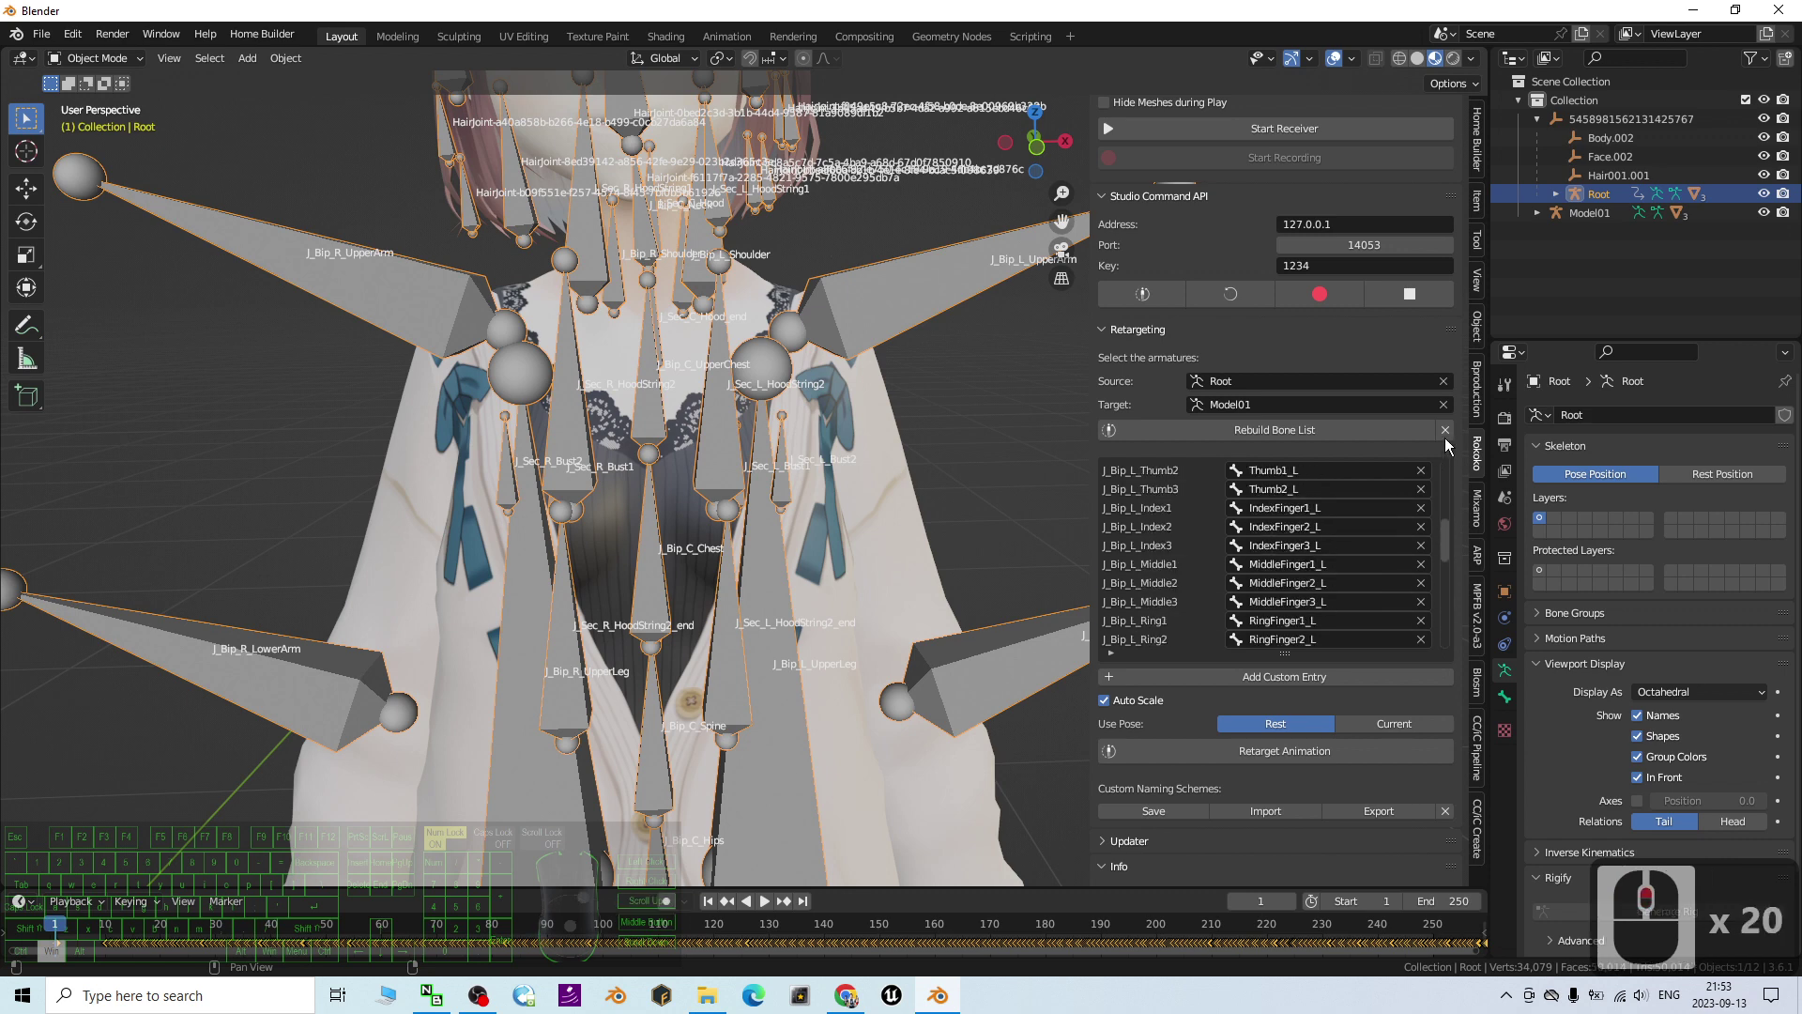
{"action": "scroll", "coordinate": [1469, 375], "scroll_direction": "down", "scroll_amount": 5}
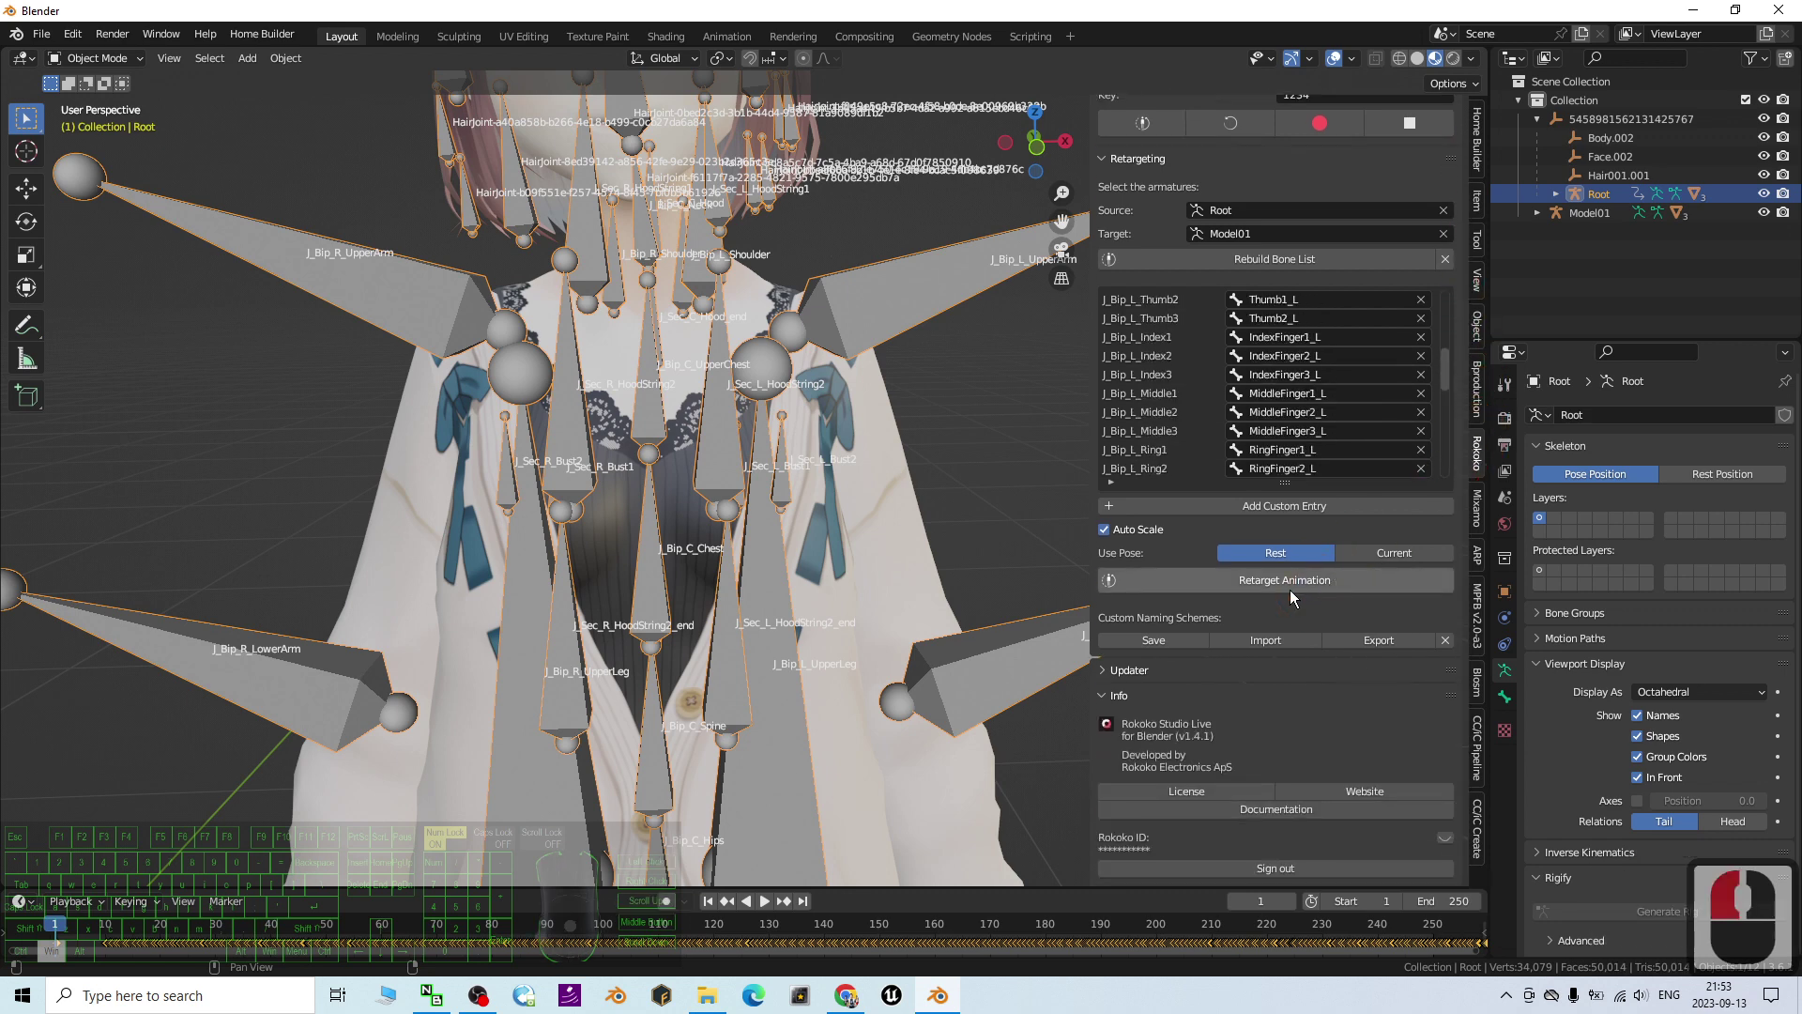
{"action": "scroll", "coordinate": [617, 538], "scroll_direction": "down", "scroll_amount": 8}
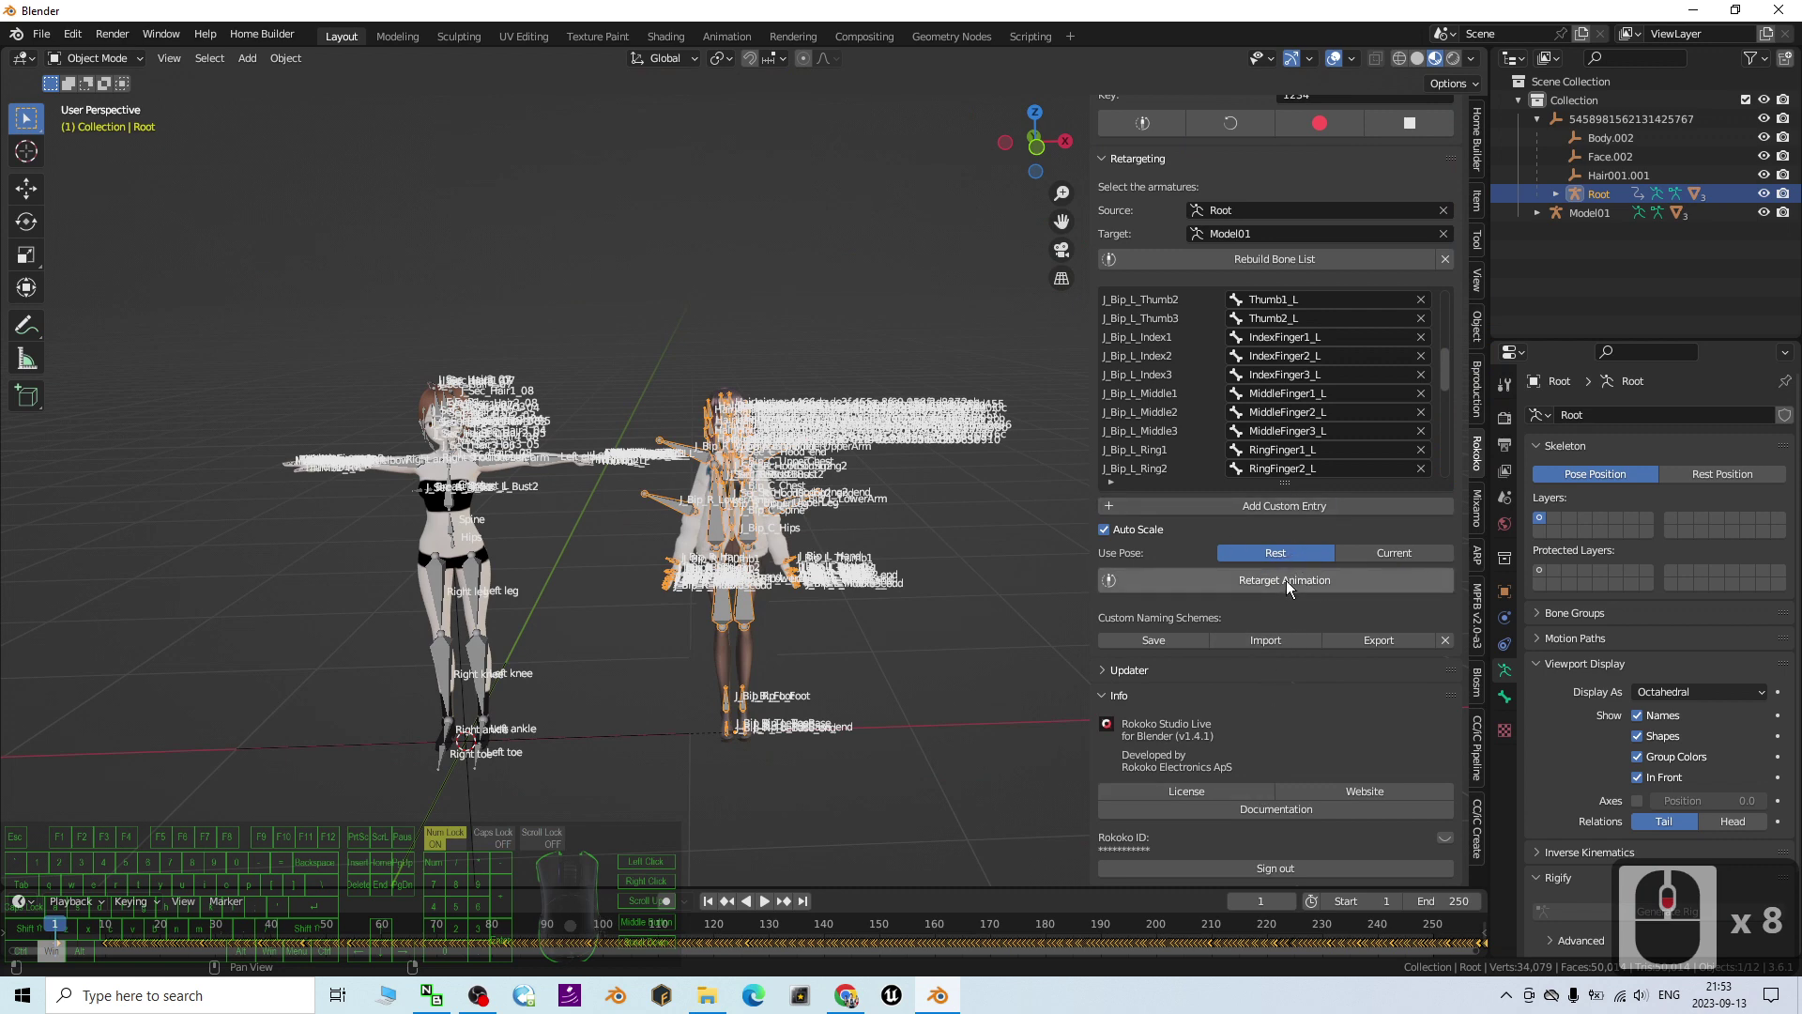
{"action": "scroll", "coordinate": [732, 662], "scroll_direction": "up", "scroll_amount": 2}
Step: Set the Root armature's Location X to 0 m in Object properties
{"action": "left_click", "coordinate": [734, 670]}
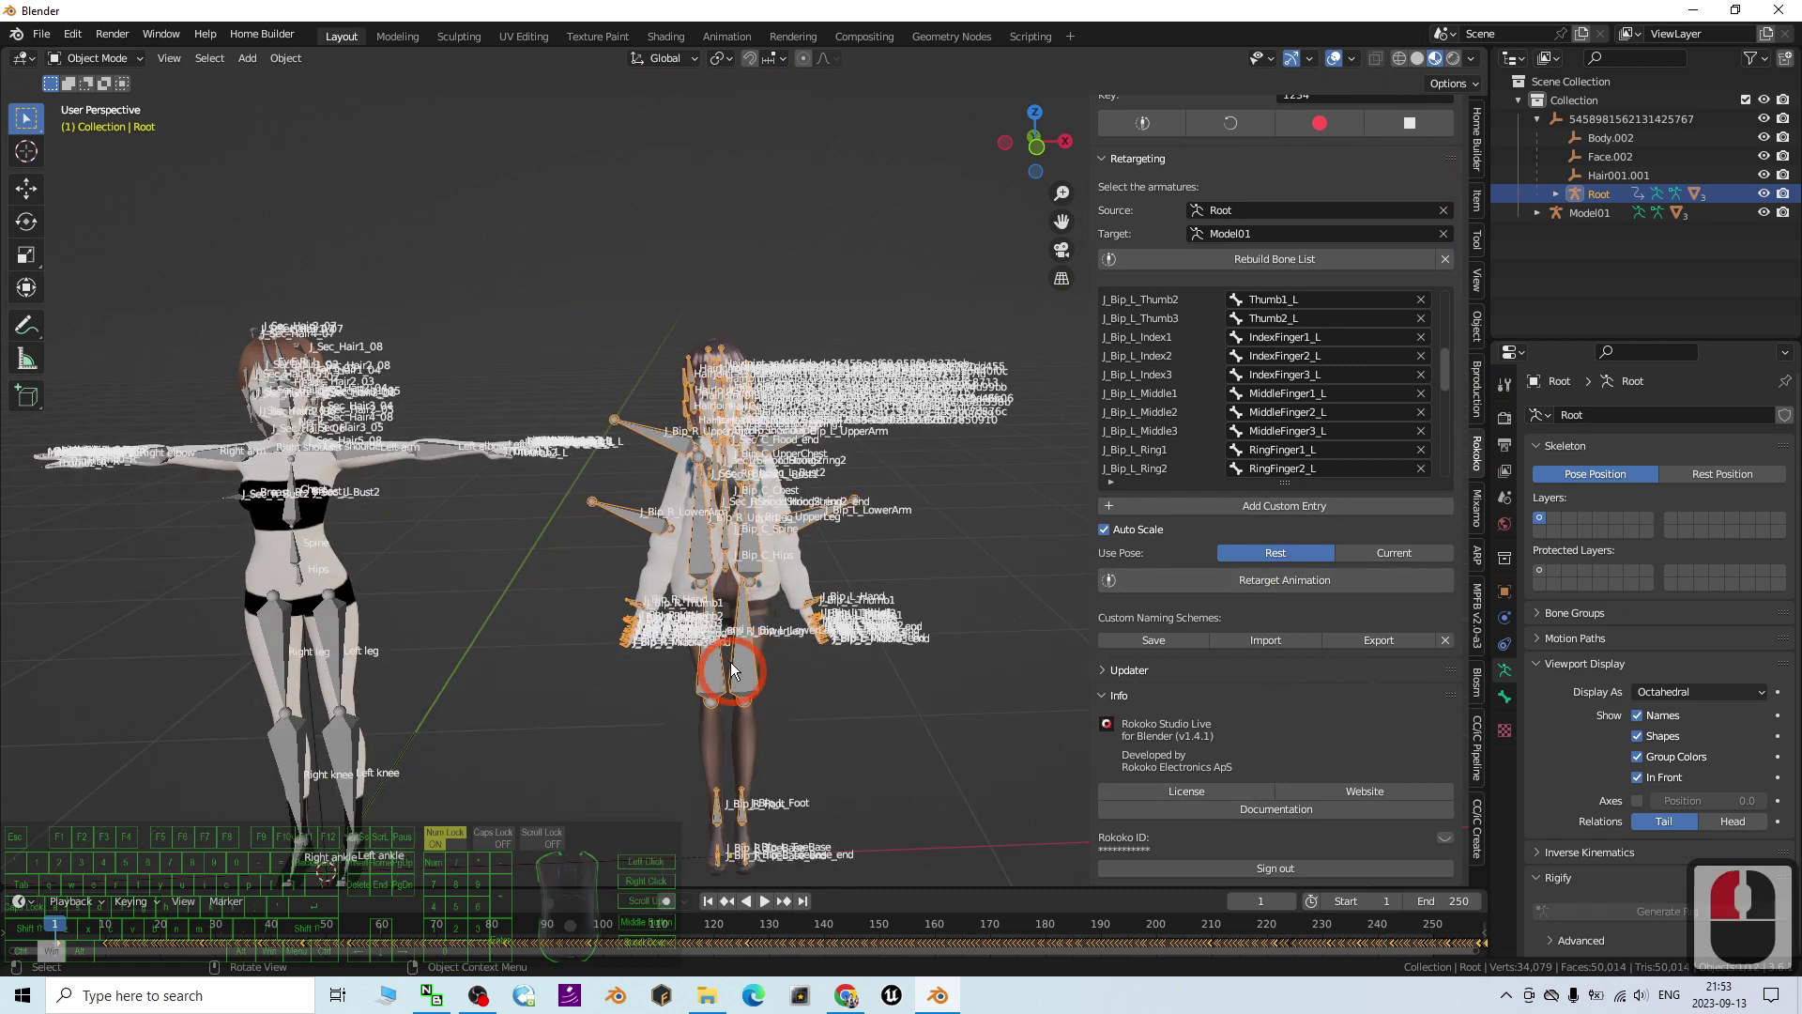
{"action": "left_click", "coordinate": [1505, 599]}
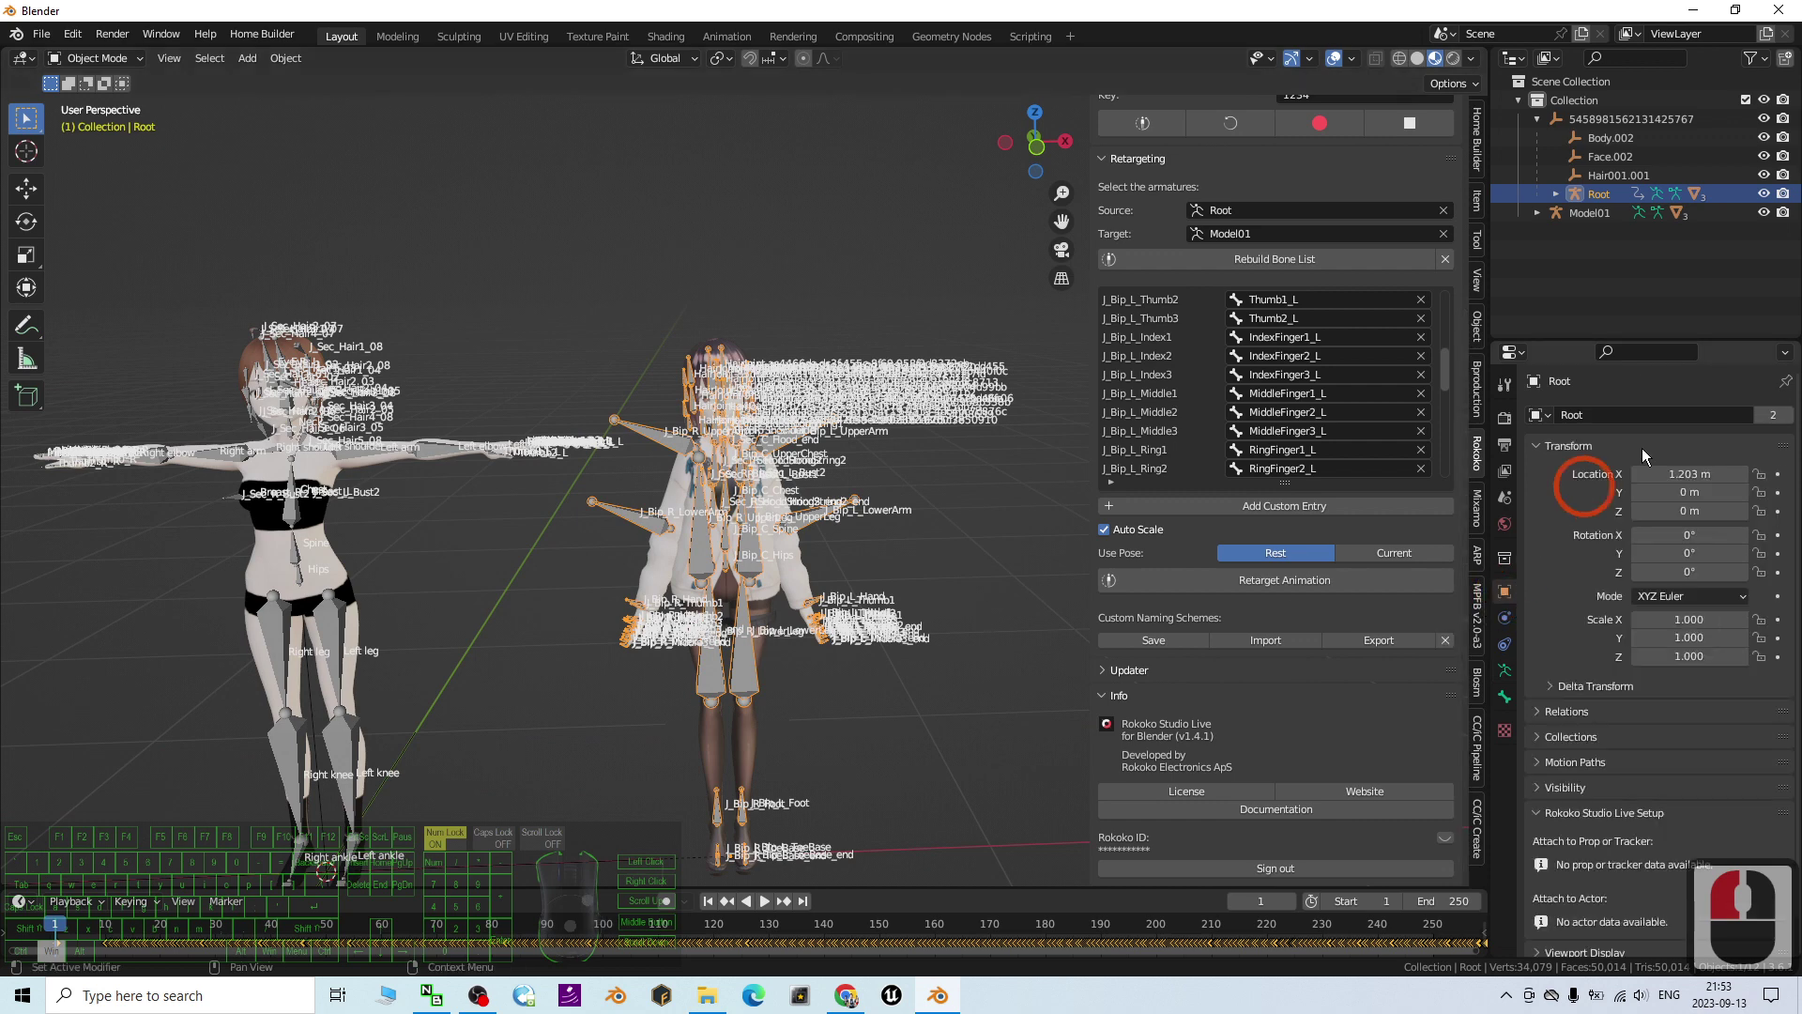
{"action": "left_click", "coordinate": [1687, 476]}
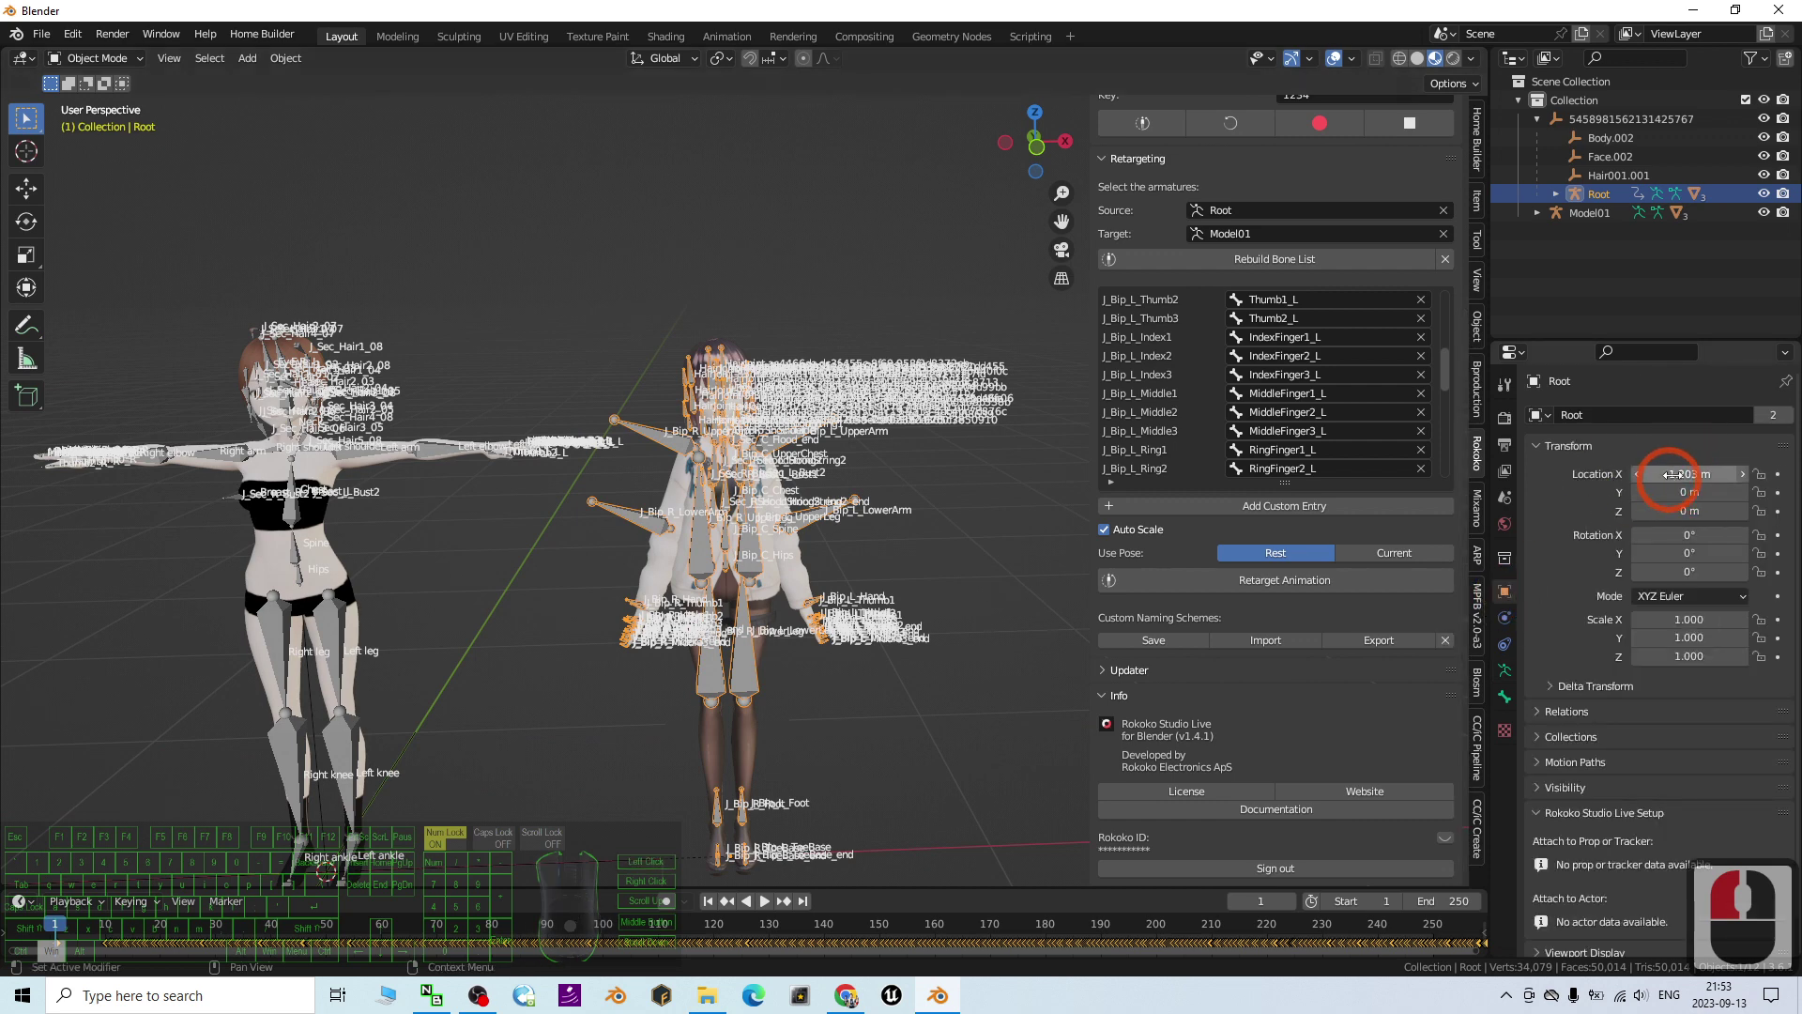
{"action": "double_click", "coordinate": [1685, 472]}
{"action": "type", "text": "0"}
{"action": "key", "text": "Return"}
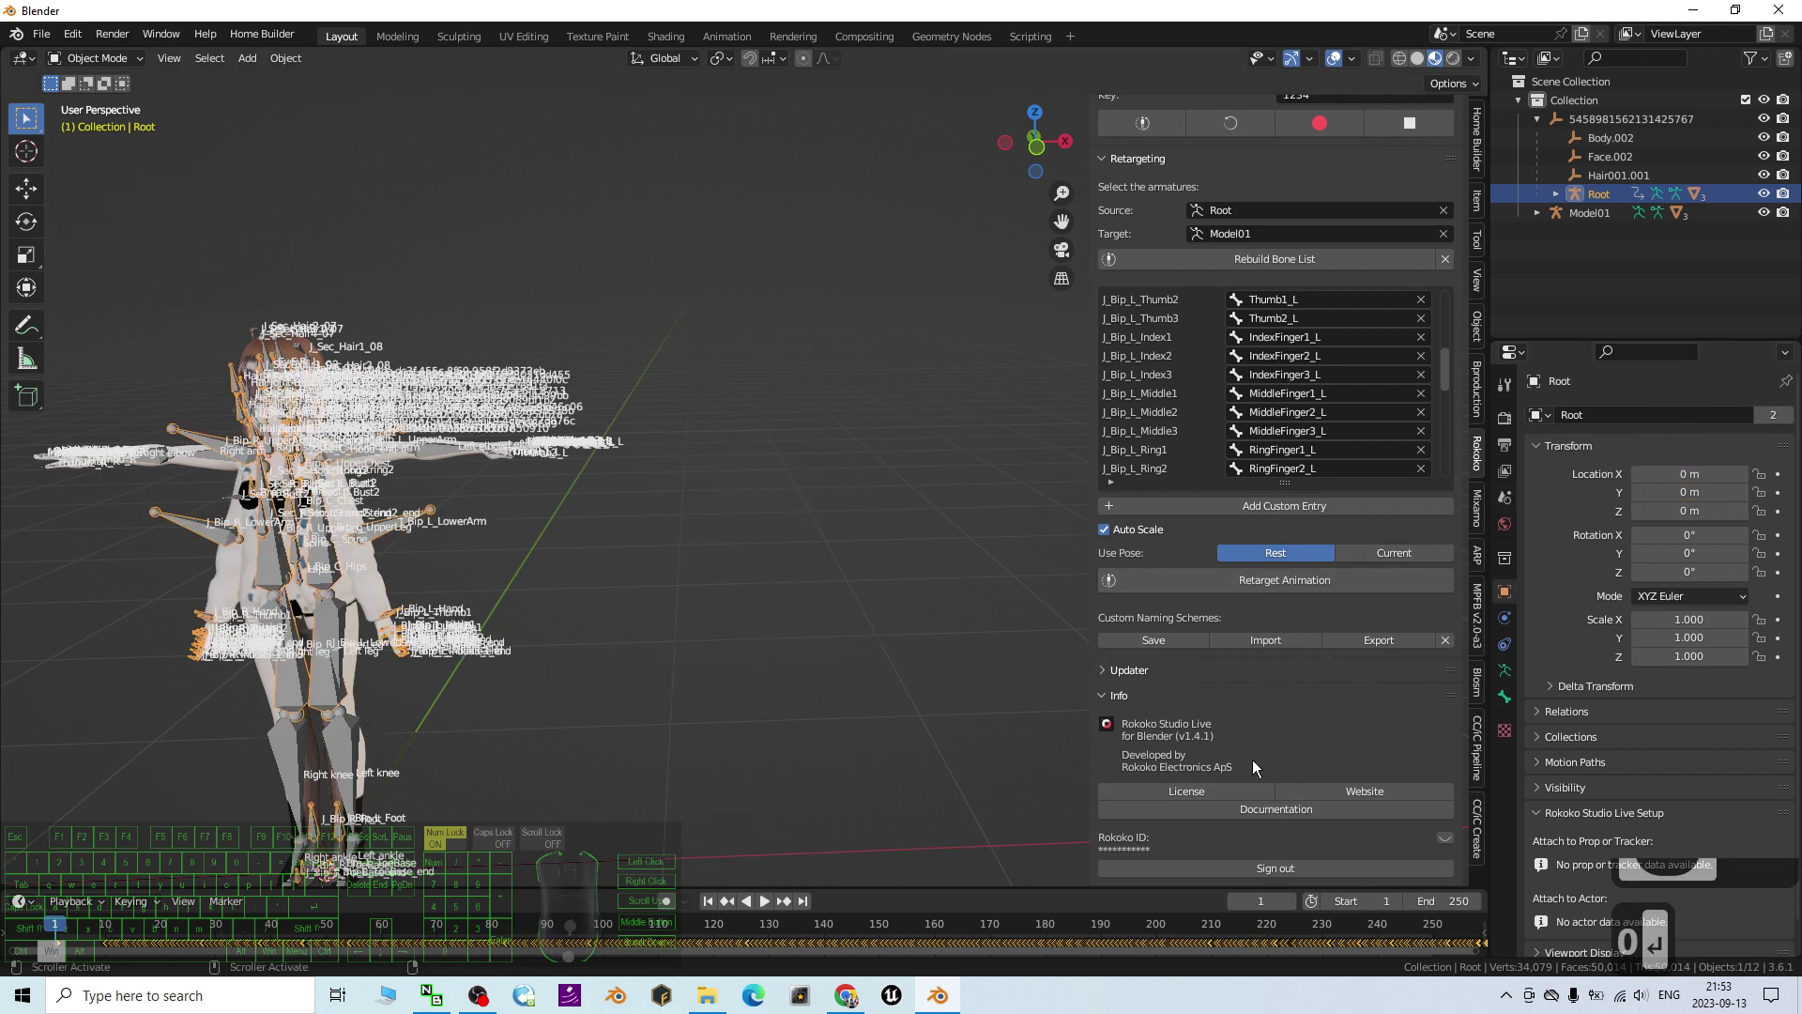
Step: Retarget the Root animation onto Model01 and pan to frame both characters
{"action": "left_click", "coordinate": [1276, 586]}
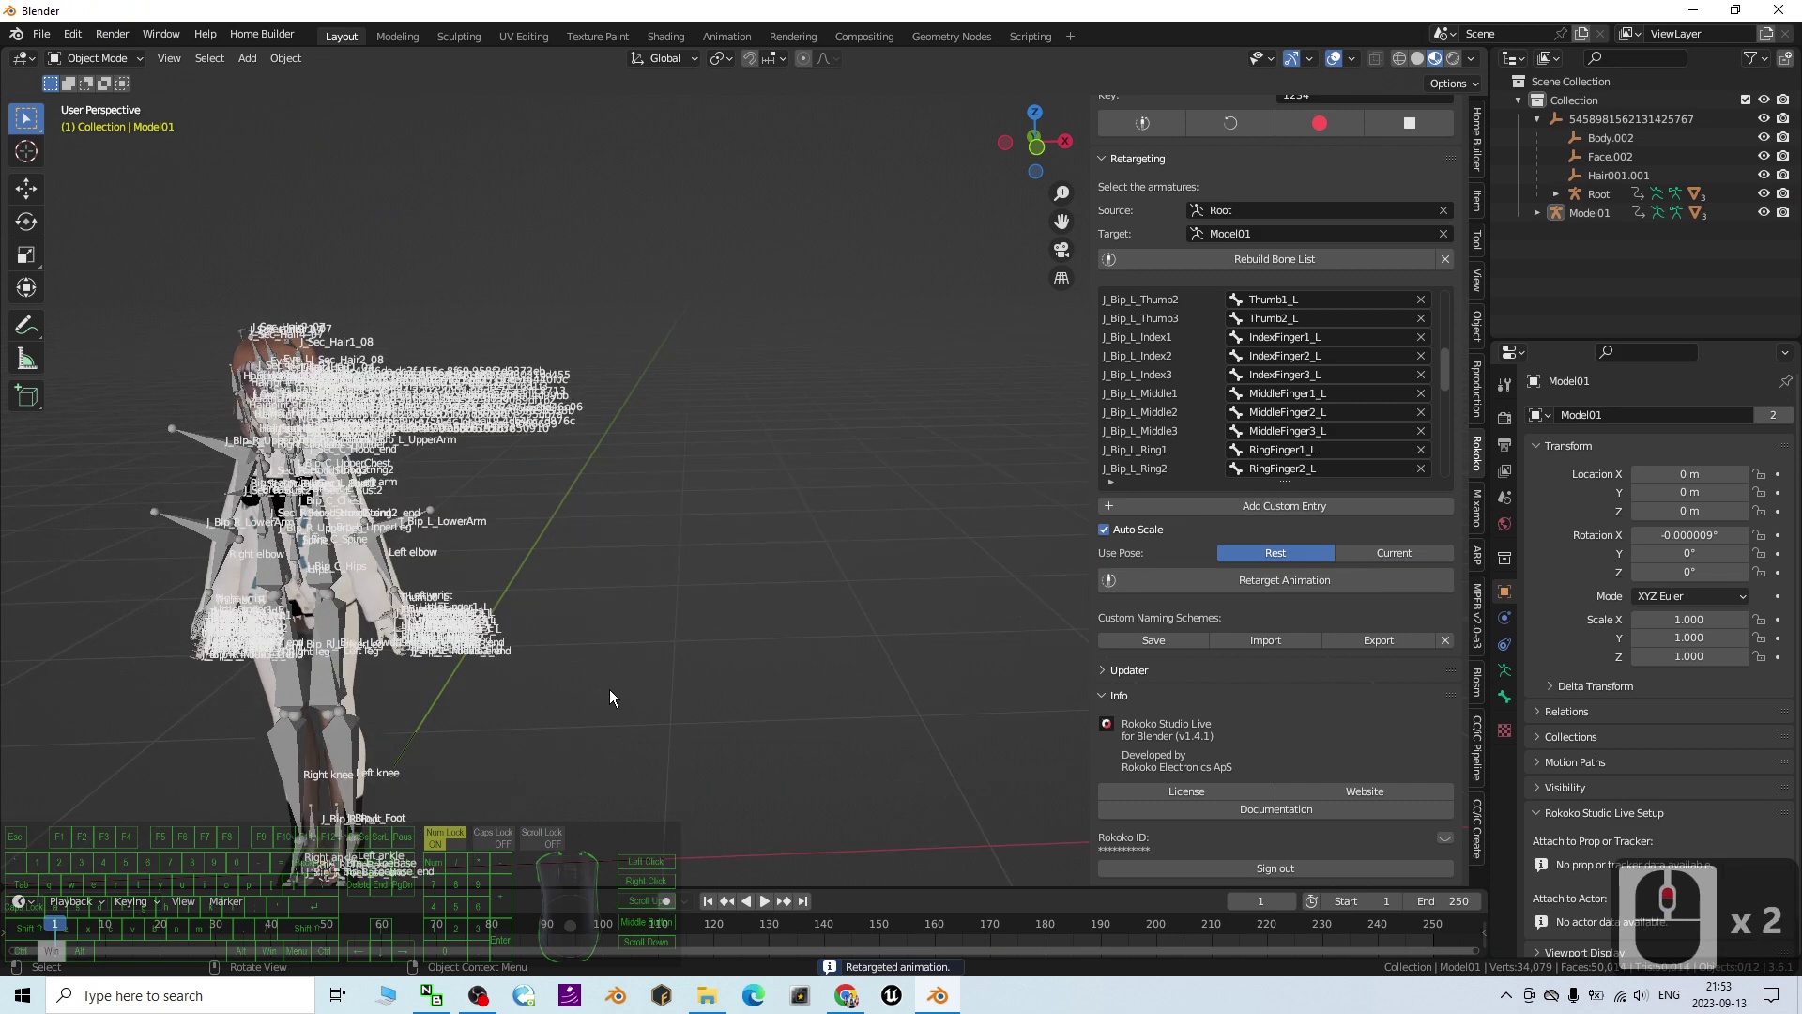
{"action": "middle_click", "coordinate": [594, 667], "text": "shift"}
{"action": "middle_click_drag", "start_coordinate": [602, 665], "coordinate": [662, 685], "text": "shift"}
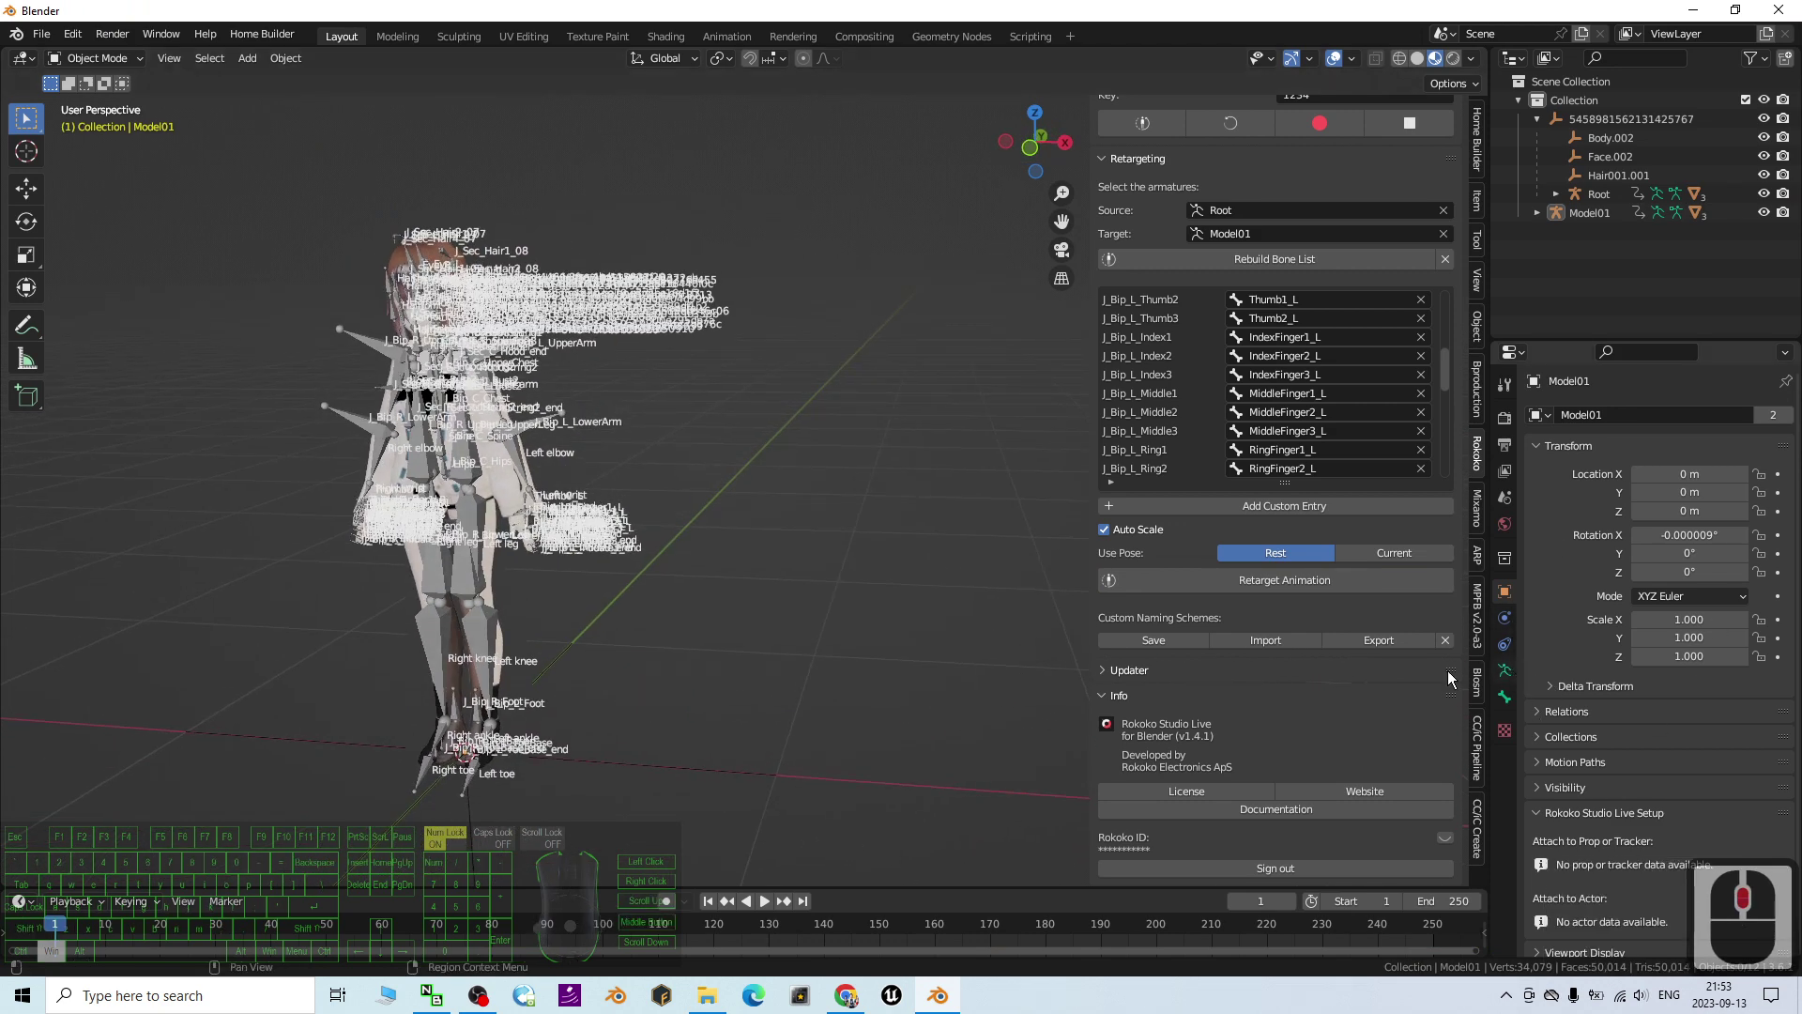
Step: Turn off bone Names and In Front display for the Model01 armature
{"action": "left_click", "coordinate": [509, 455]}
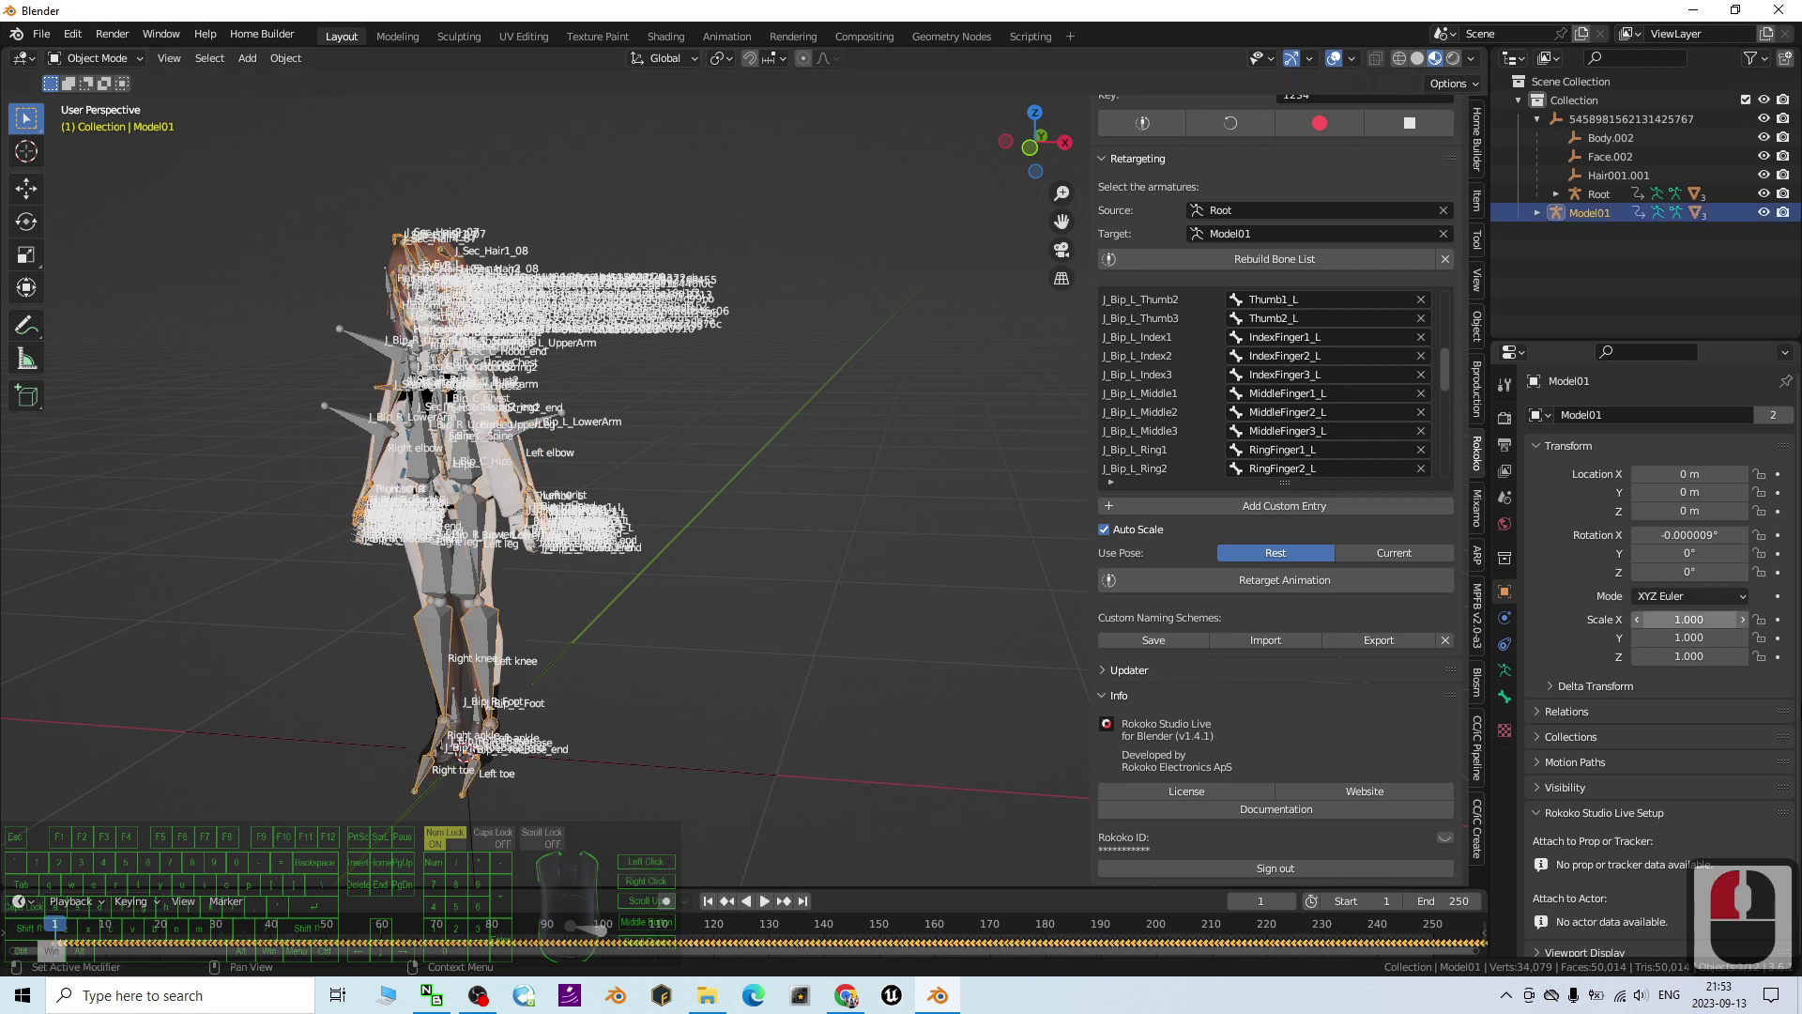
{"action": "left_click", "coordinate": [1505, 670]}
{"action": "left_click", "coordinate": [1649, 773]}
{"action": "left_click", "coordinate": [1650, 776]}
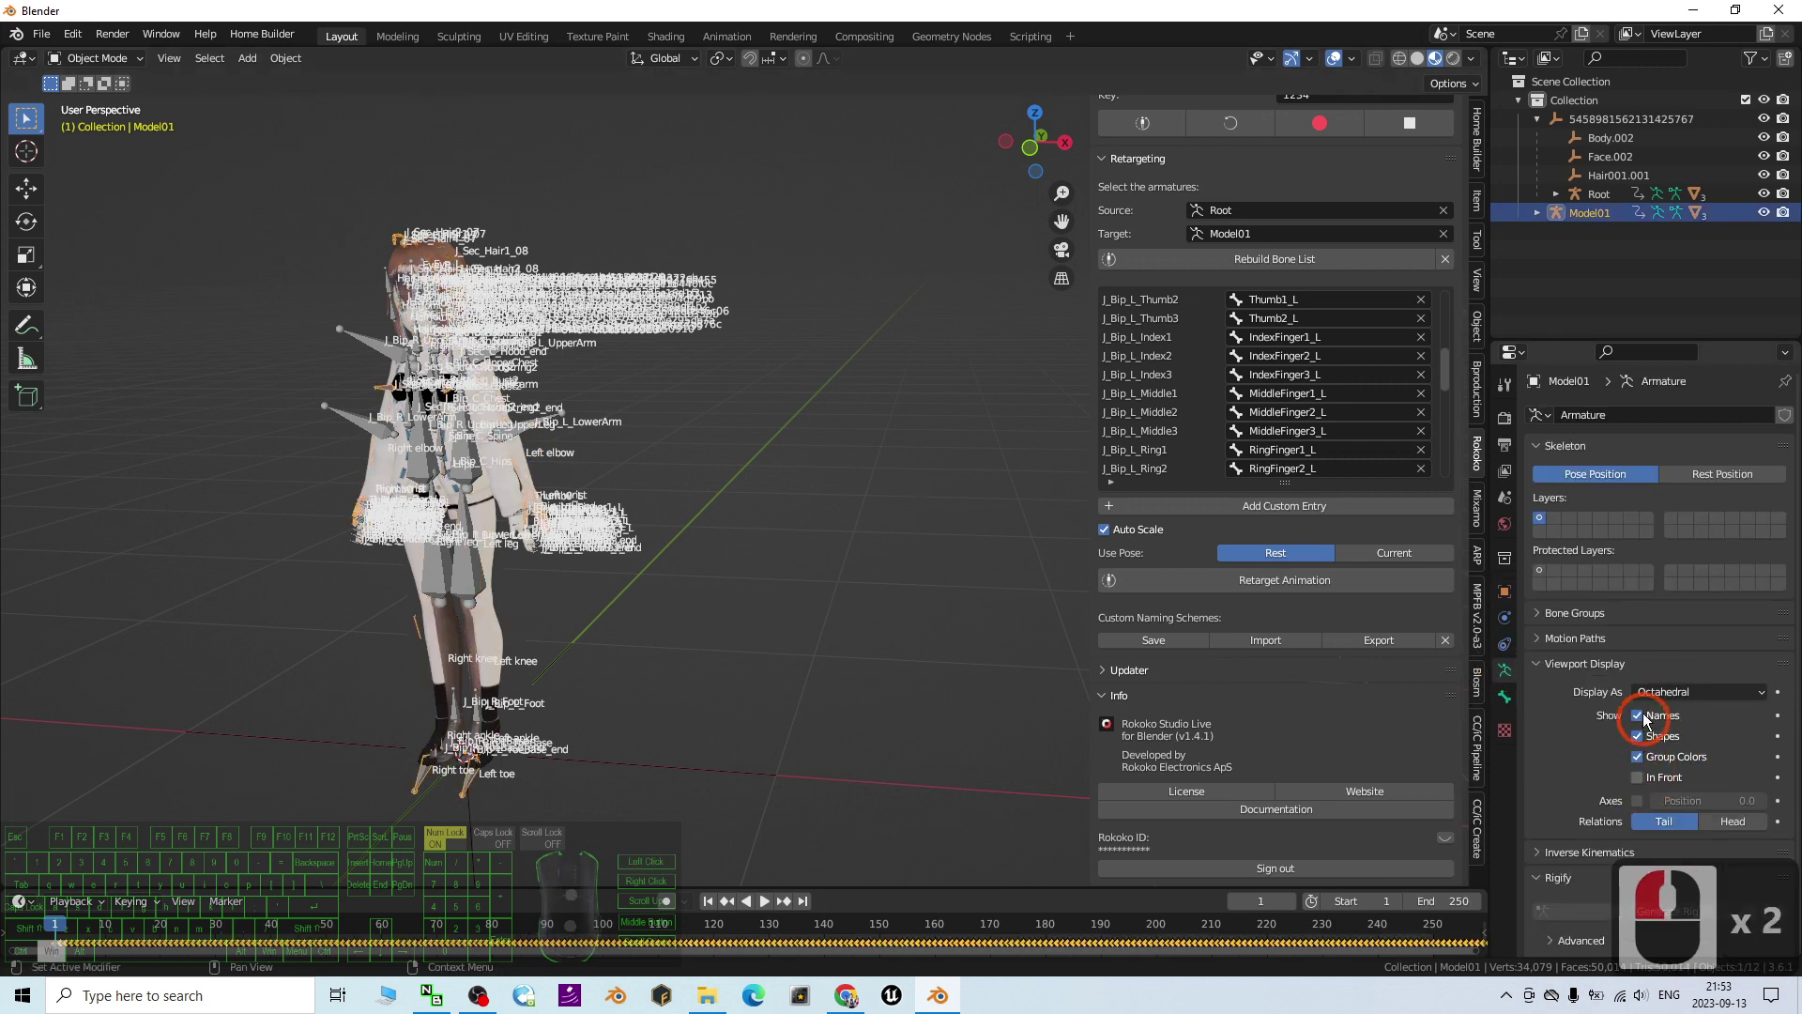
{"action": "left_click", "coordinate": [1642, 717]}
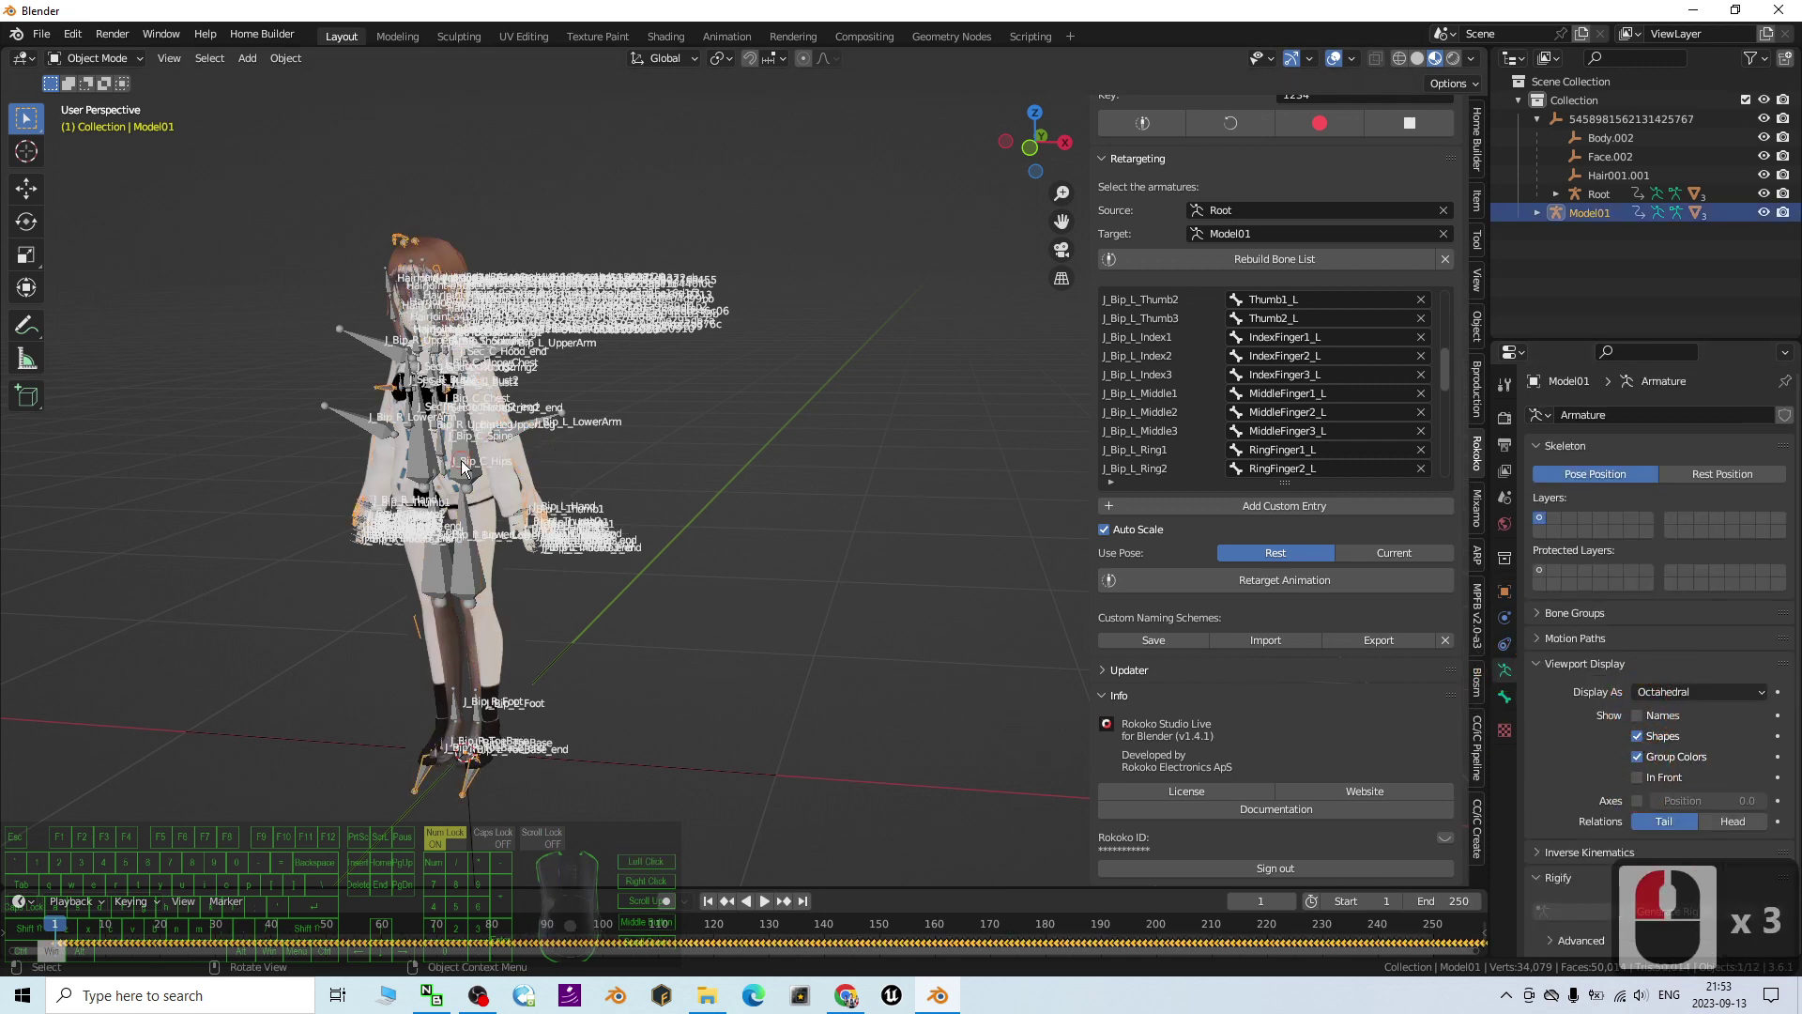
Step: Turn off bone Names and In Front display for the Root armature
{"action": "left_click", "coordinate": [463, 467]}
{"action": "left_click", "coordinate": [1639, 716]}
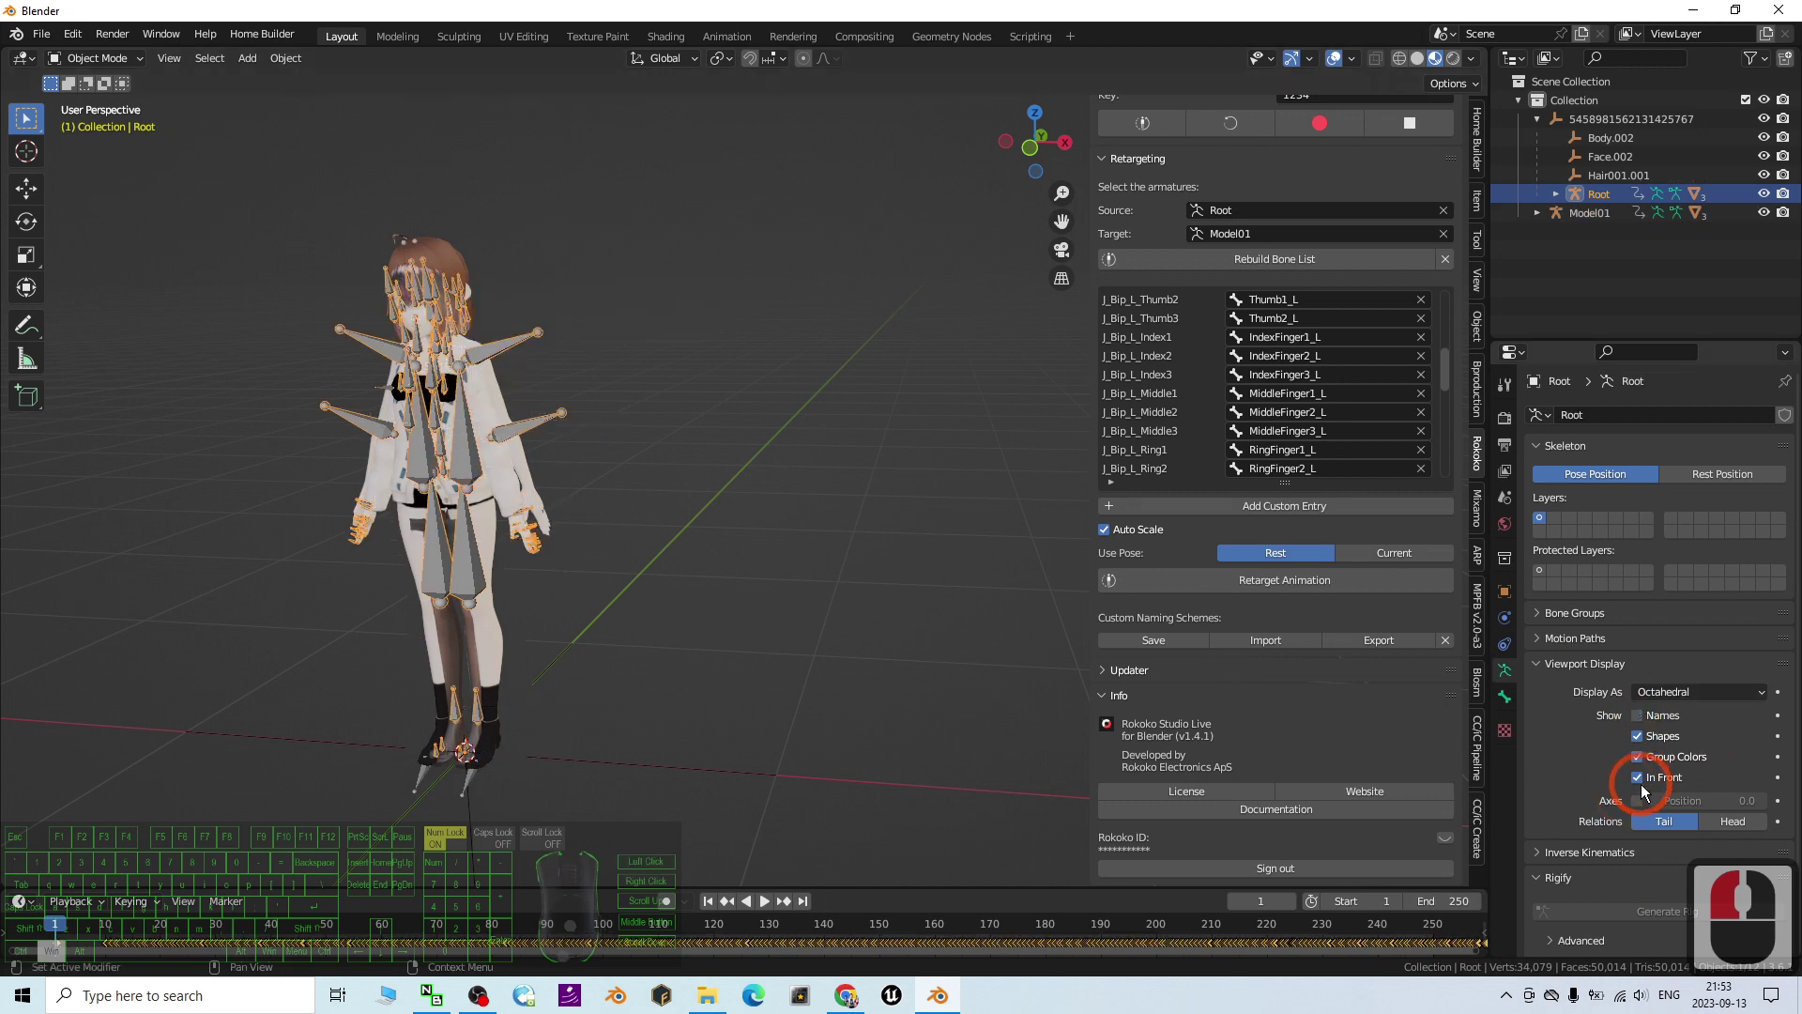
{"action": "left_click", "coordinate": [1638, 777]}
{"action": "left_click", "coordinate": [514, 434]}
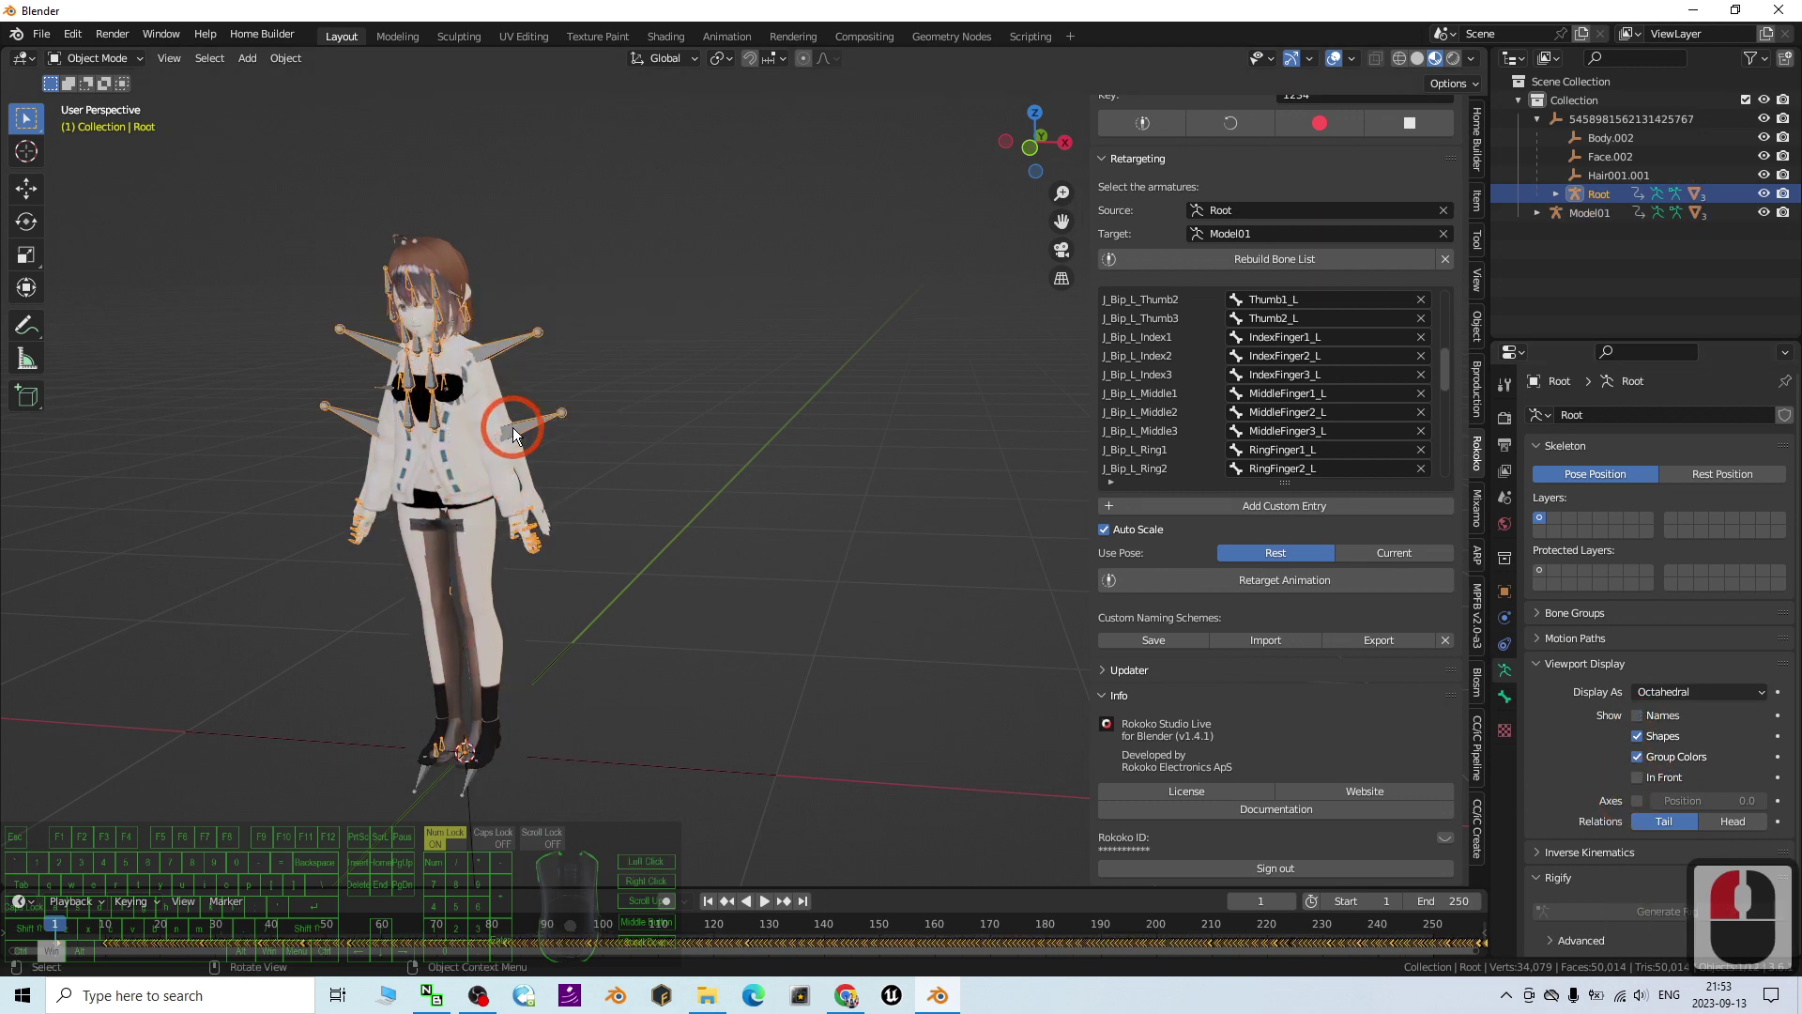
{"action": "scroll", "coordinate": [565, 552], "scroll_direction": "up", "scroll_amount": 5}
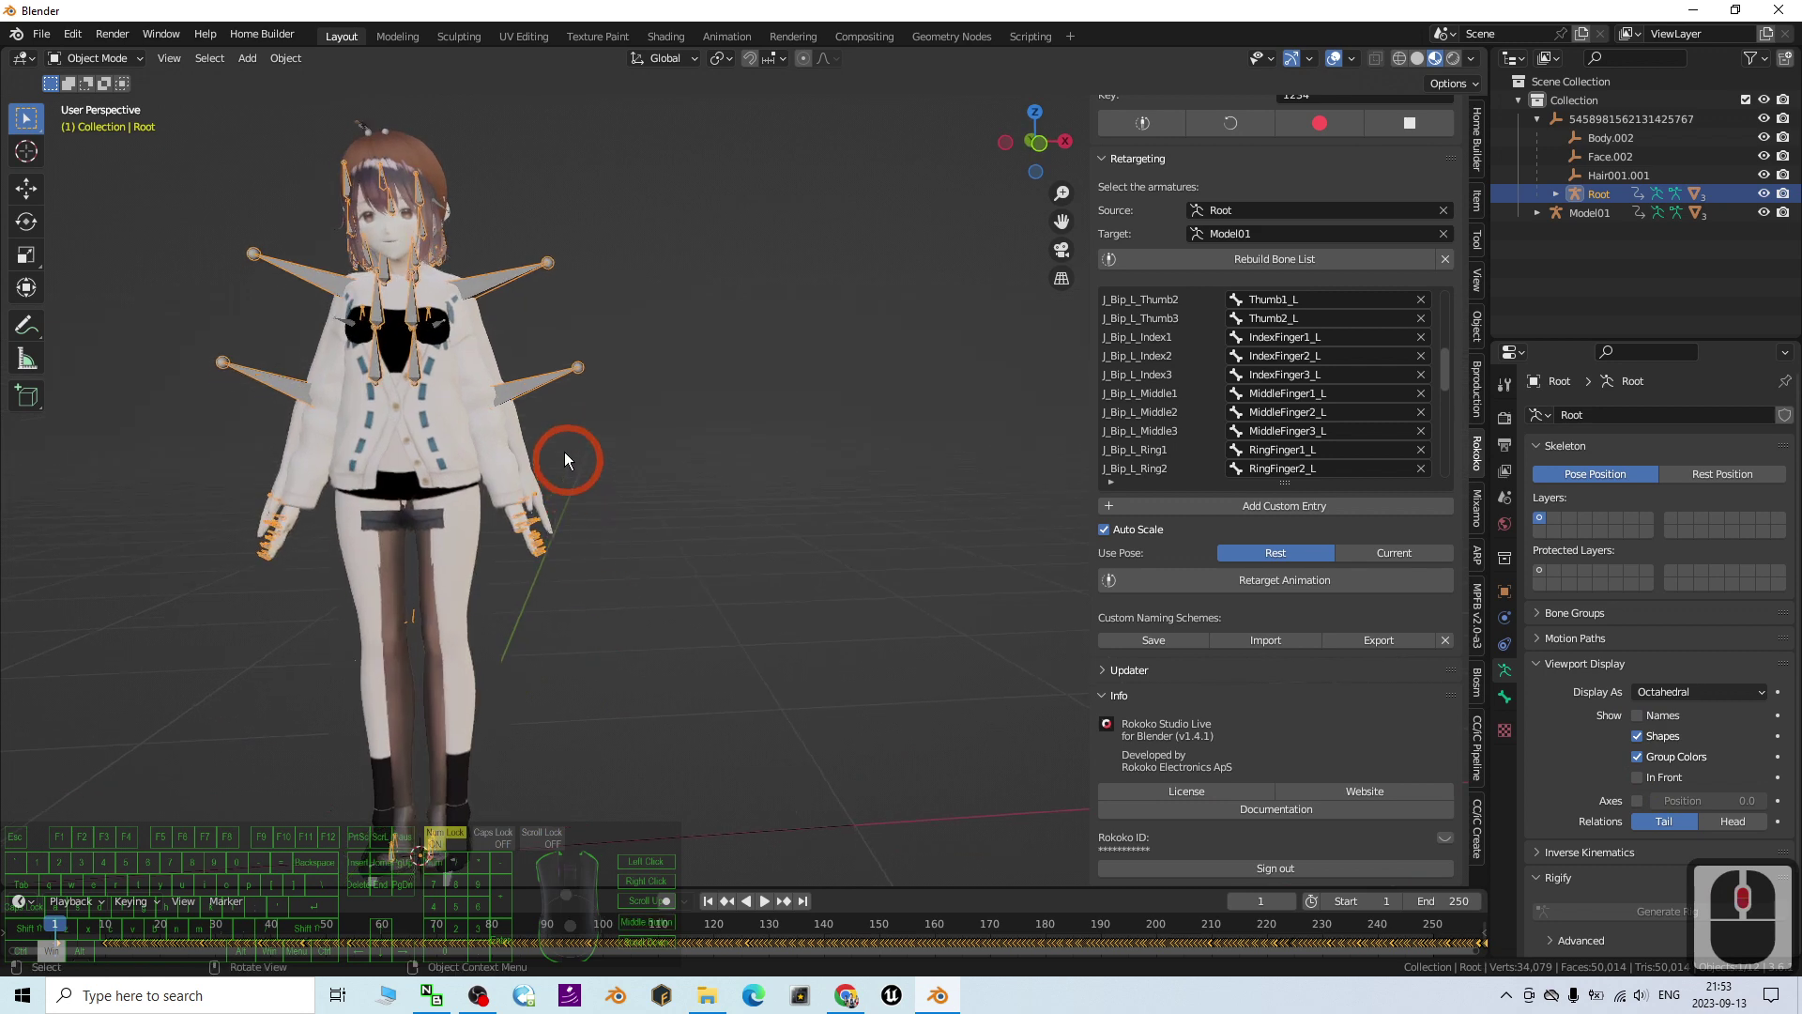
{"action": "scroll", "coordinate": [564, 470], "scroll_direction": "down", "scroll_amount": 2}
Step: Move the Root character along X to the left of Model01
{"action": "middle_click_drag", "start_coordinate": [611, 592], "coordinate": [764, 692], "text": "shift"}
{"action": "key", "text": "g"}
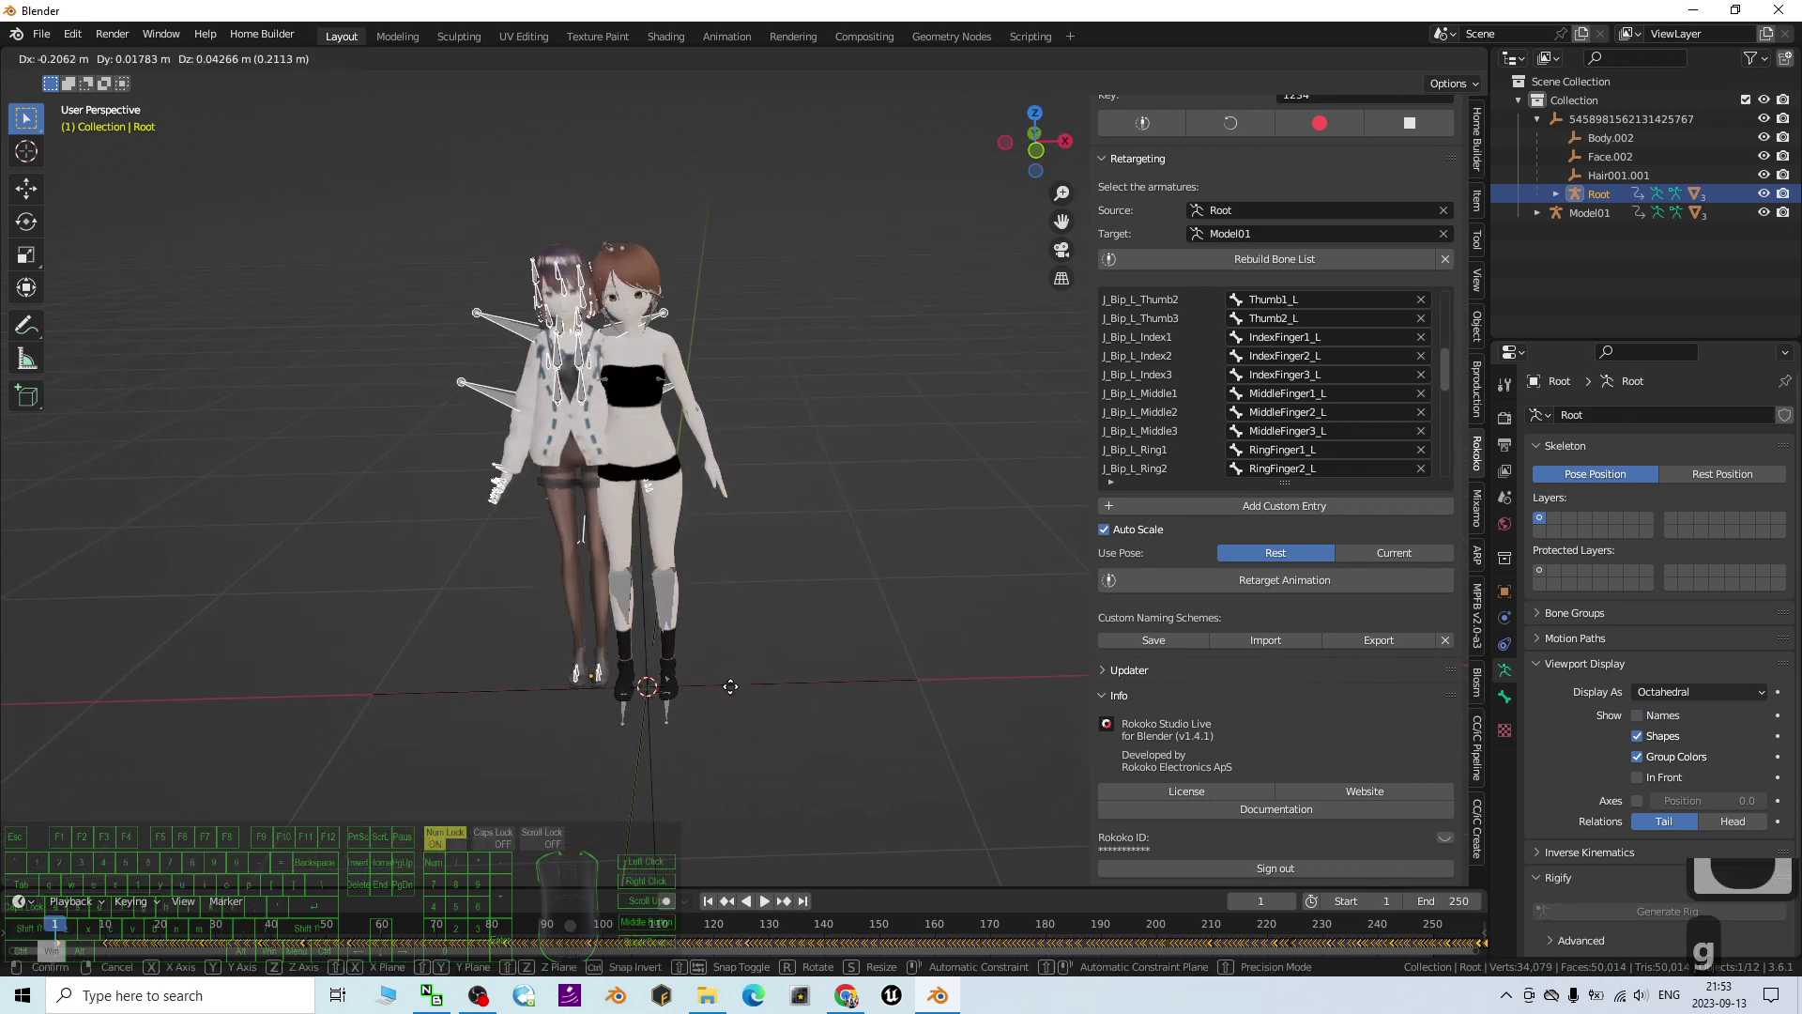
{"action": "key", "text": "x"}
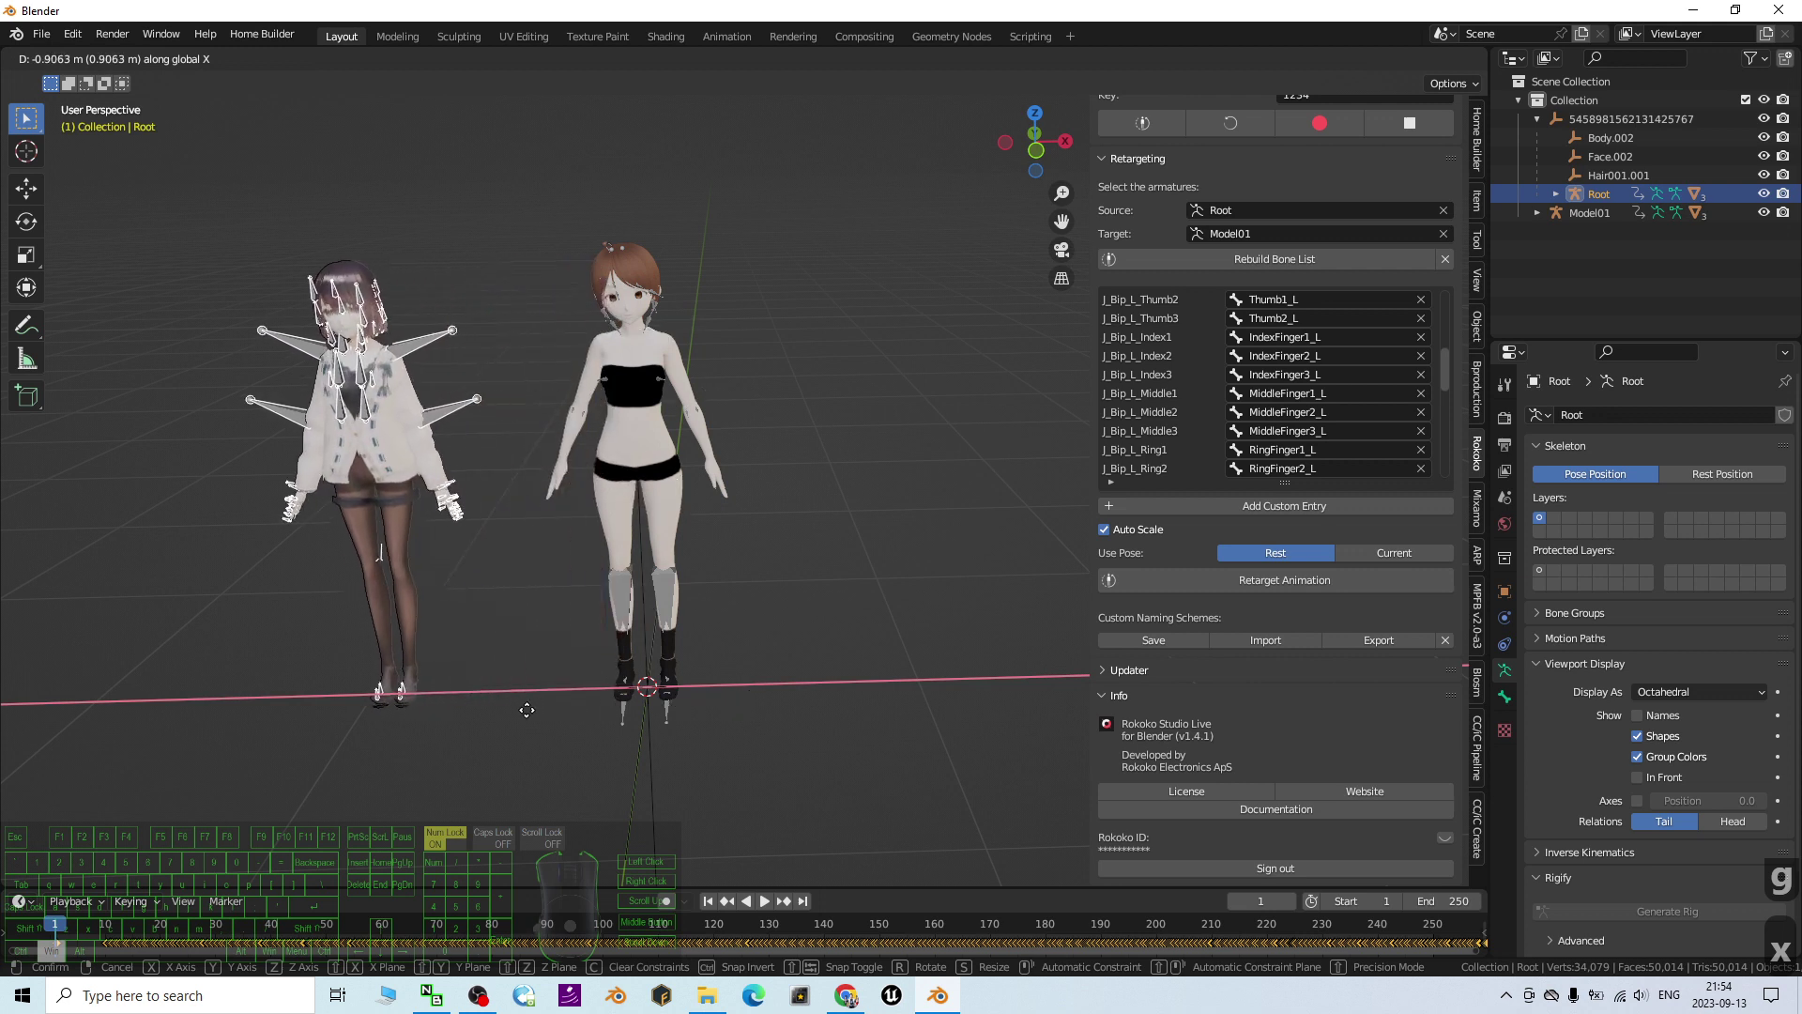
{"action": "left_click", "coordinate": [513, 719]}
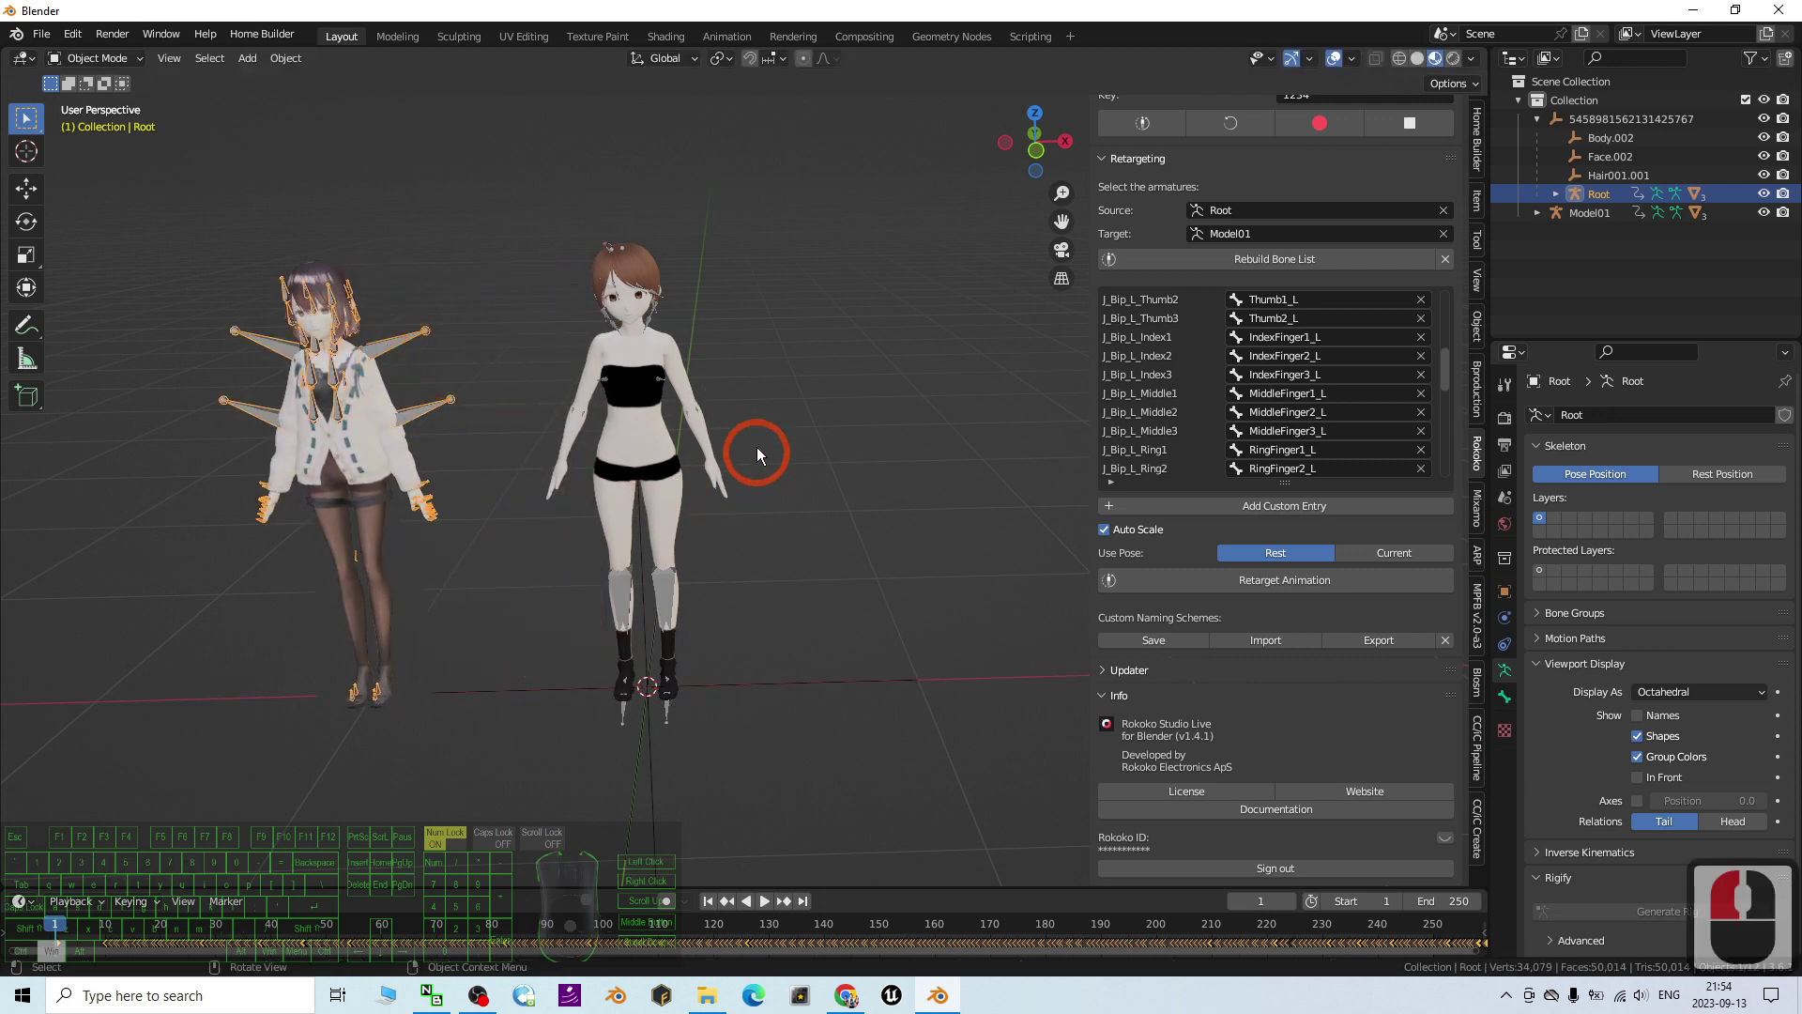
{"action": "scroll", "coordinate": [636, 728], "scroll_direction": "up", "scroll_amount": 2}
Step: Play the retargeted animation, watch Model01's gestures, and stop playback near frame 5
{"action": "left_click", "coordinate": [765, 901]}
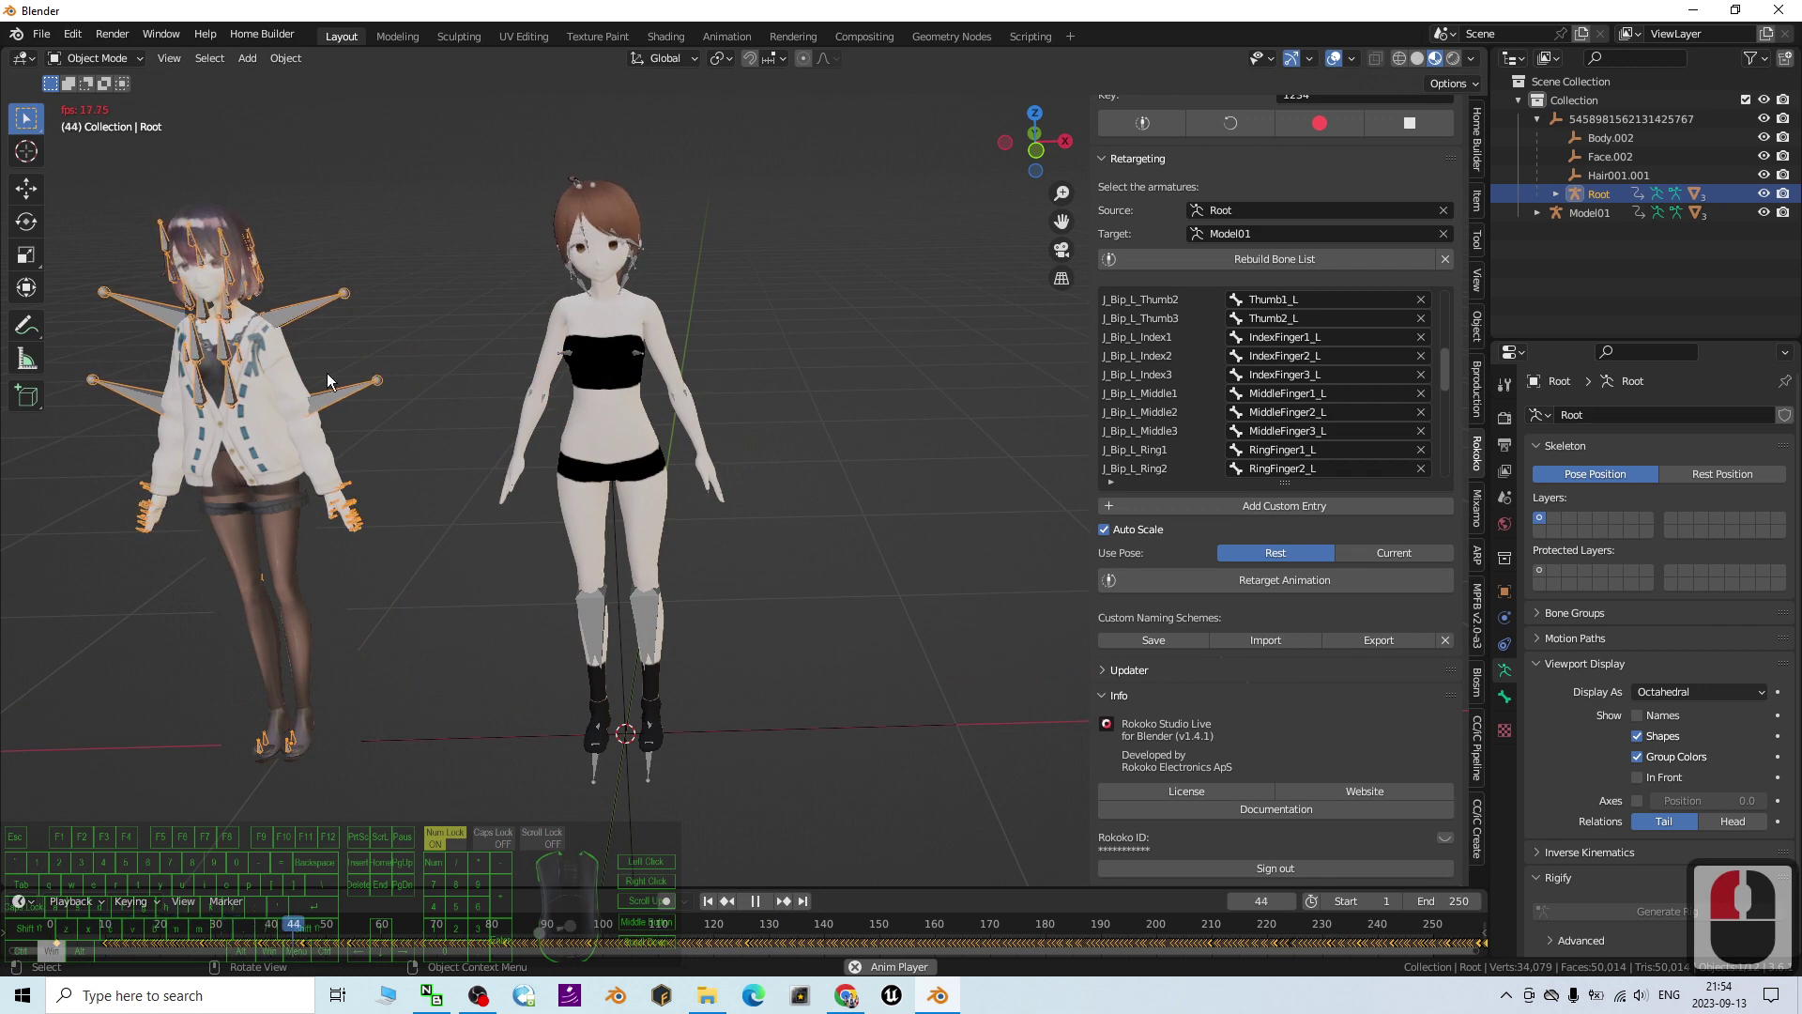
{"action": "scroll", "coordinate": [496, 470], "scroll_direction": "up", "scroll_amount": 2}
{"action": "scroll", "coordinate": [495, 470], "scroll_direction": "down", "scroll_amount": 3}
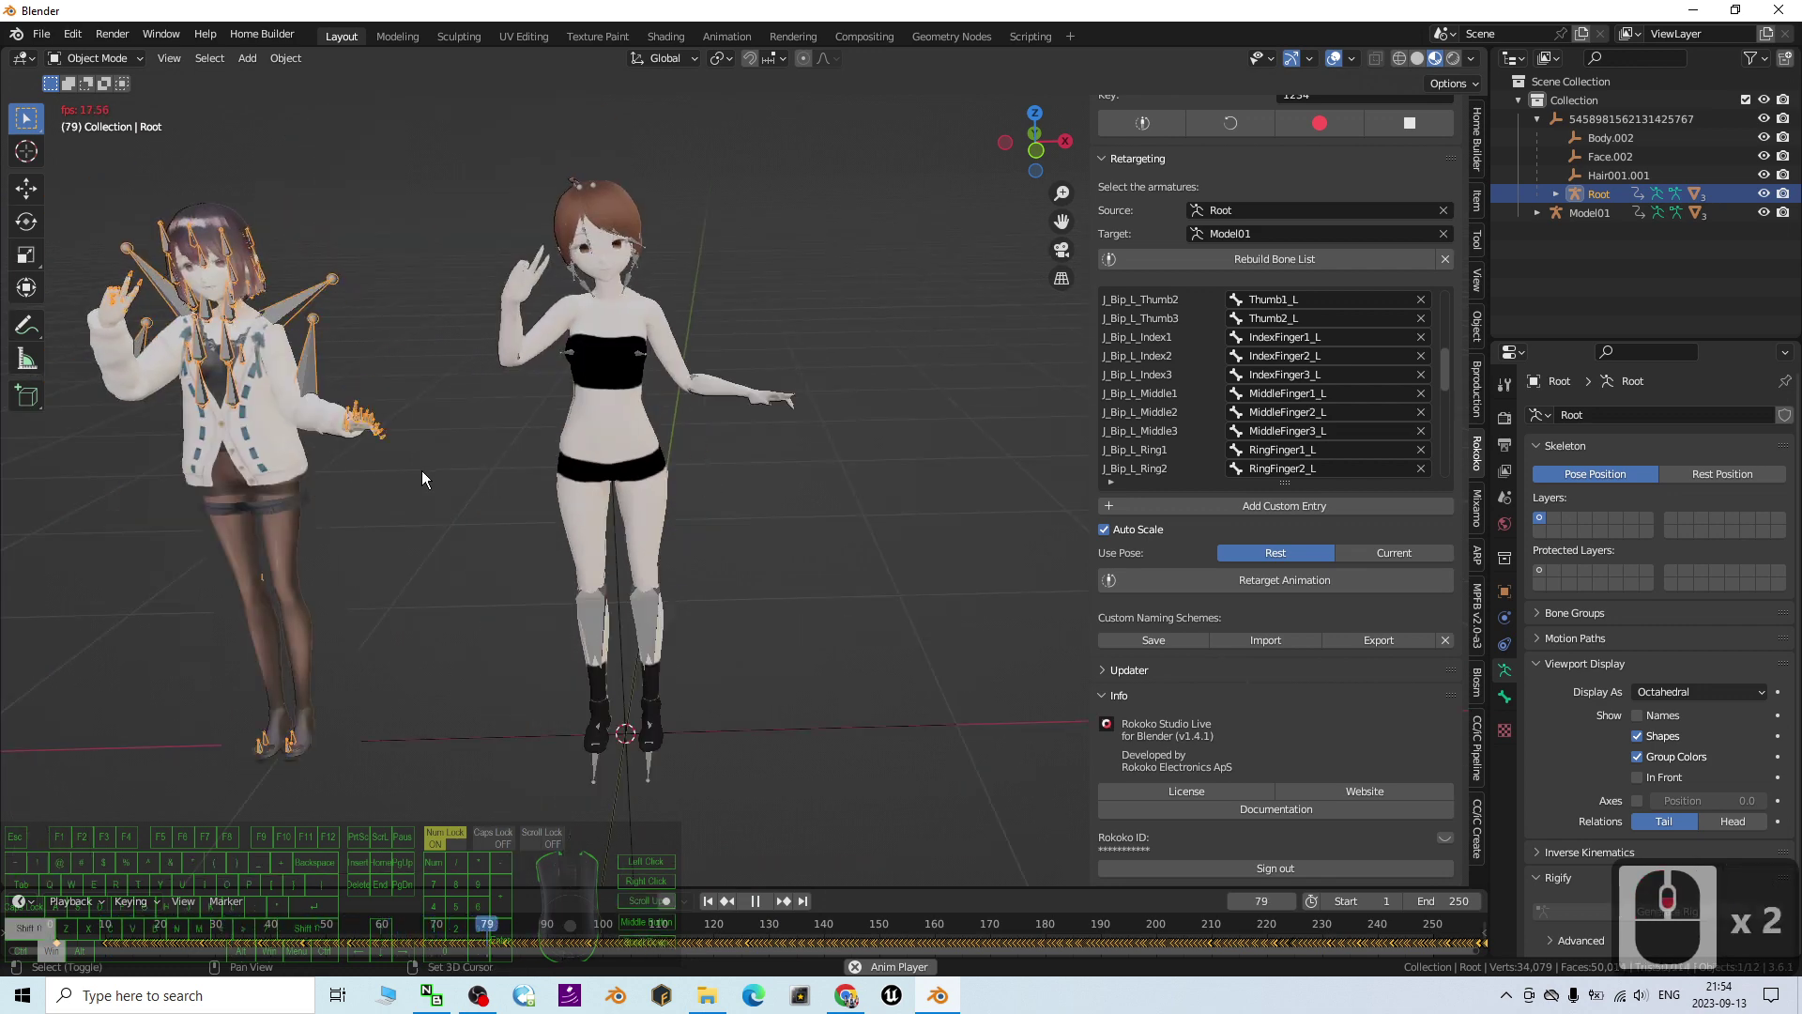
{"action": "scroll", "coordinate": [500, 418], "scroll_direction": "up", "scroll_amount": 3}
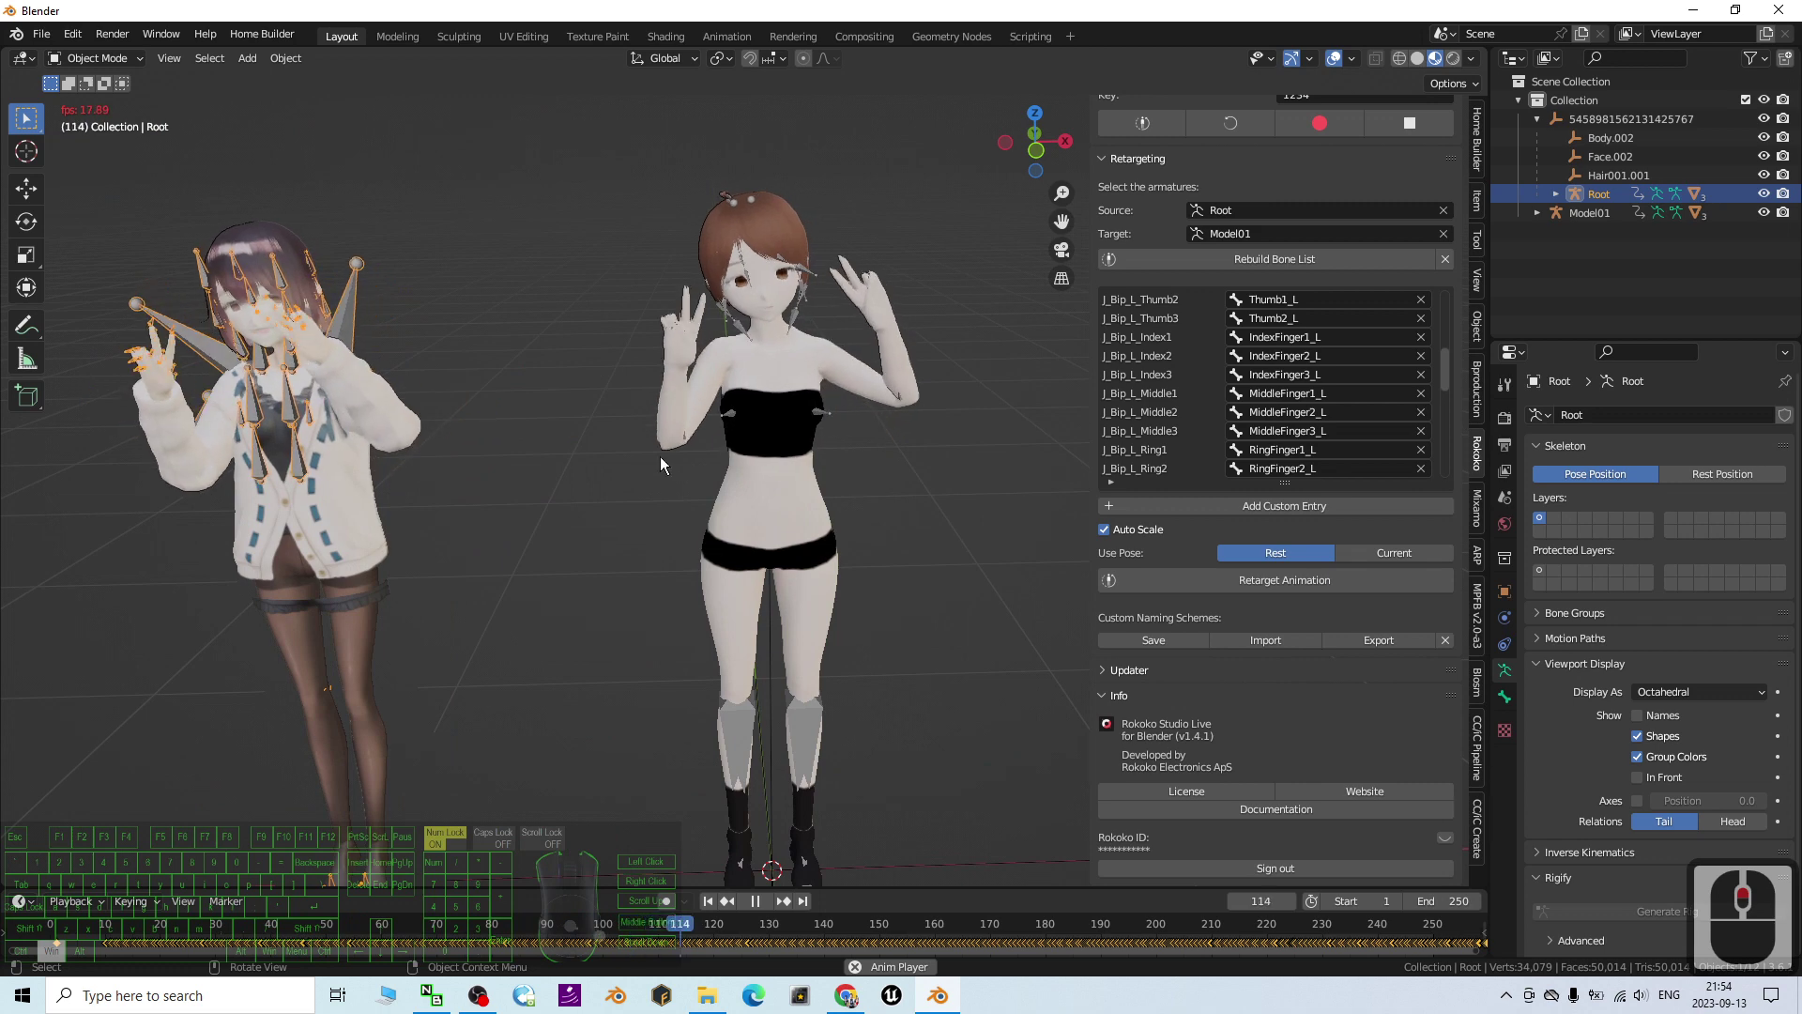
{"action": "scroll", "coordinate": [570, 473], "scroll_direction": "up", "scroll_amount": 2}
{"action": "middle_click_drag", "start_coordinate": [567, 475], "coordinate": [271, 359], "text": "shift"}
{"action": "scroll", "coordinate": [648, 532], "scroll_direction": "down", "scroll_amount": 2}
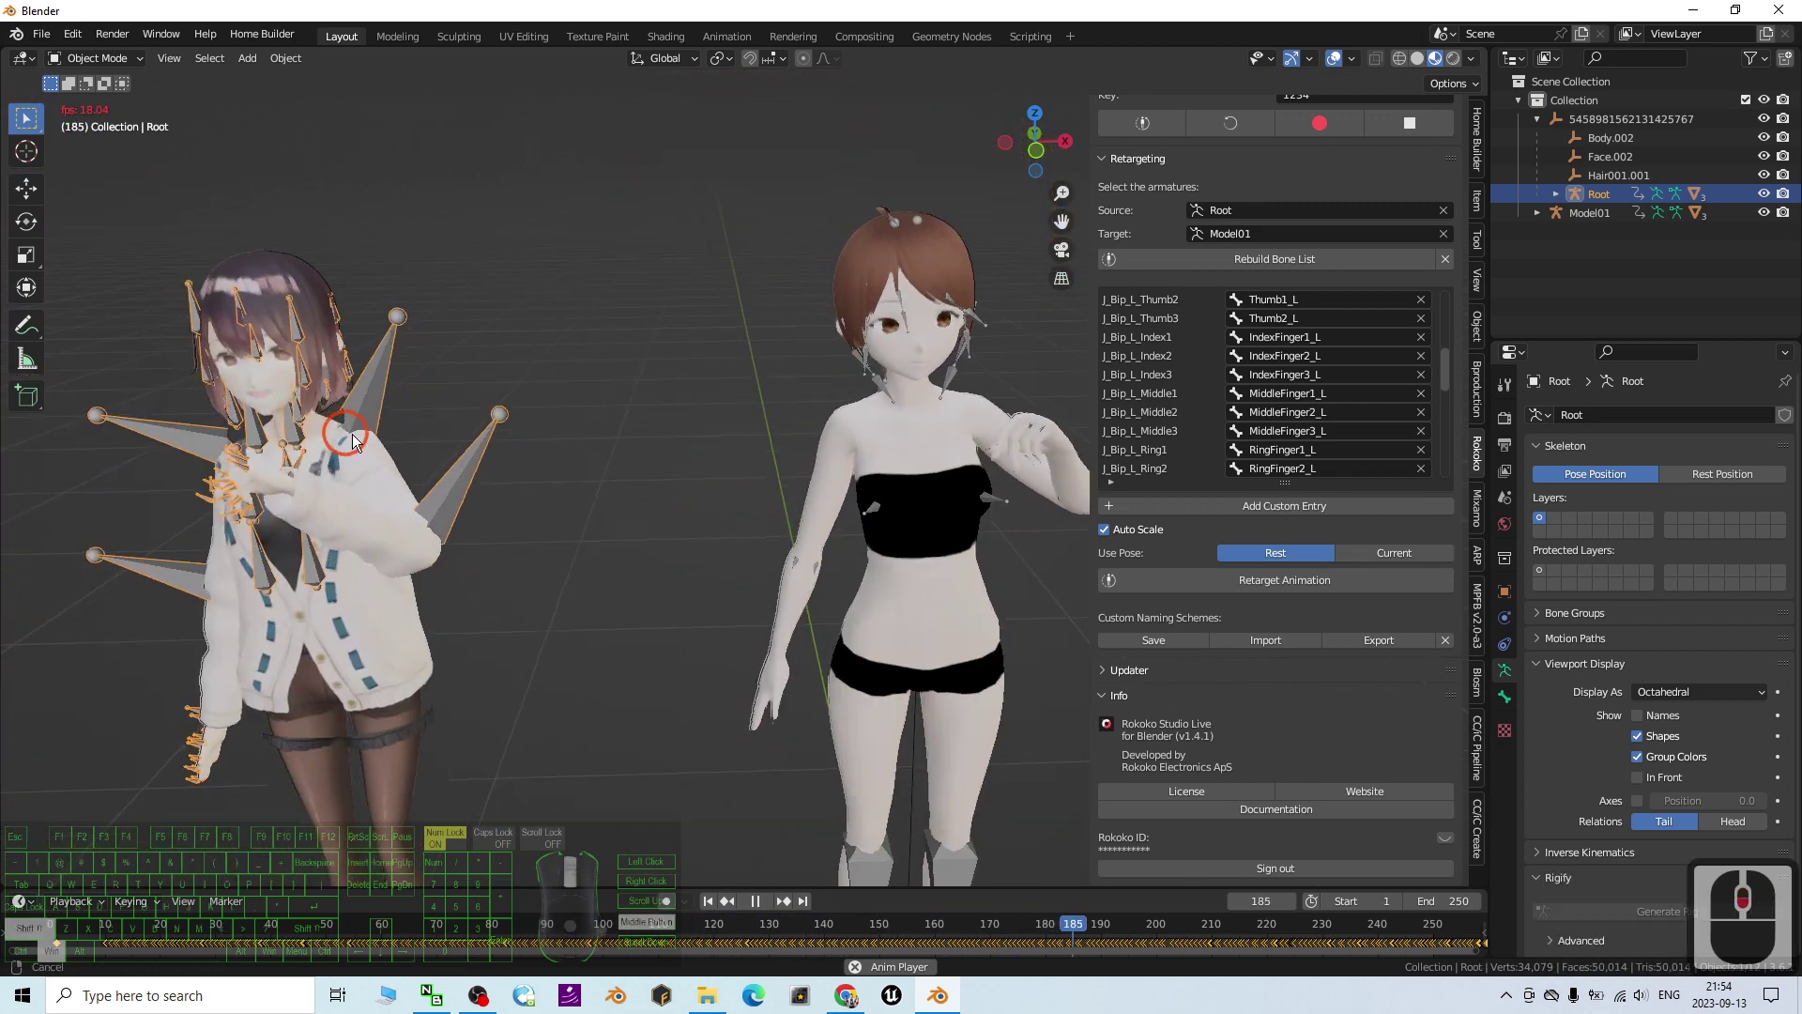
{"action": "scroll", "coordinate": [463, 452], "scroll_direction": "up", "scroll_amount": 2}
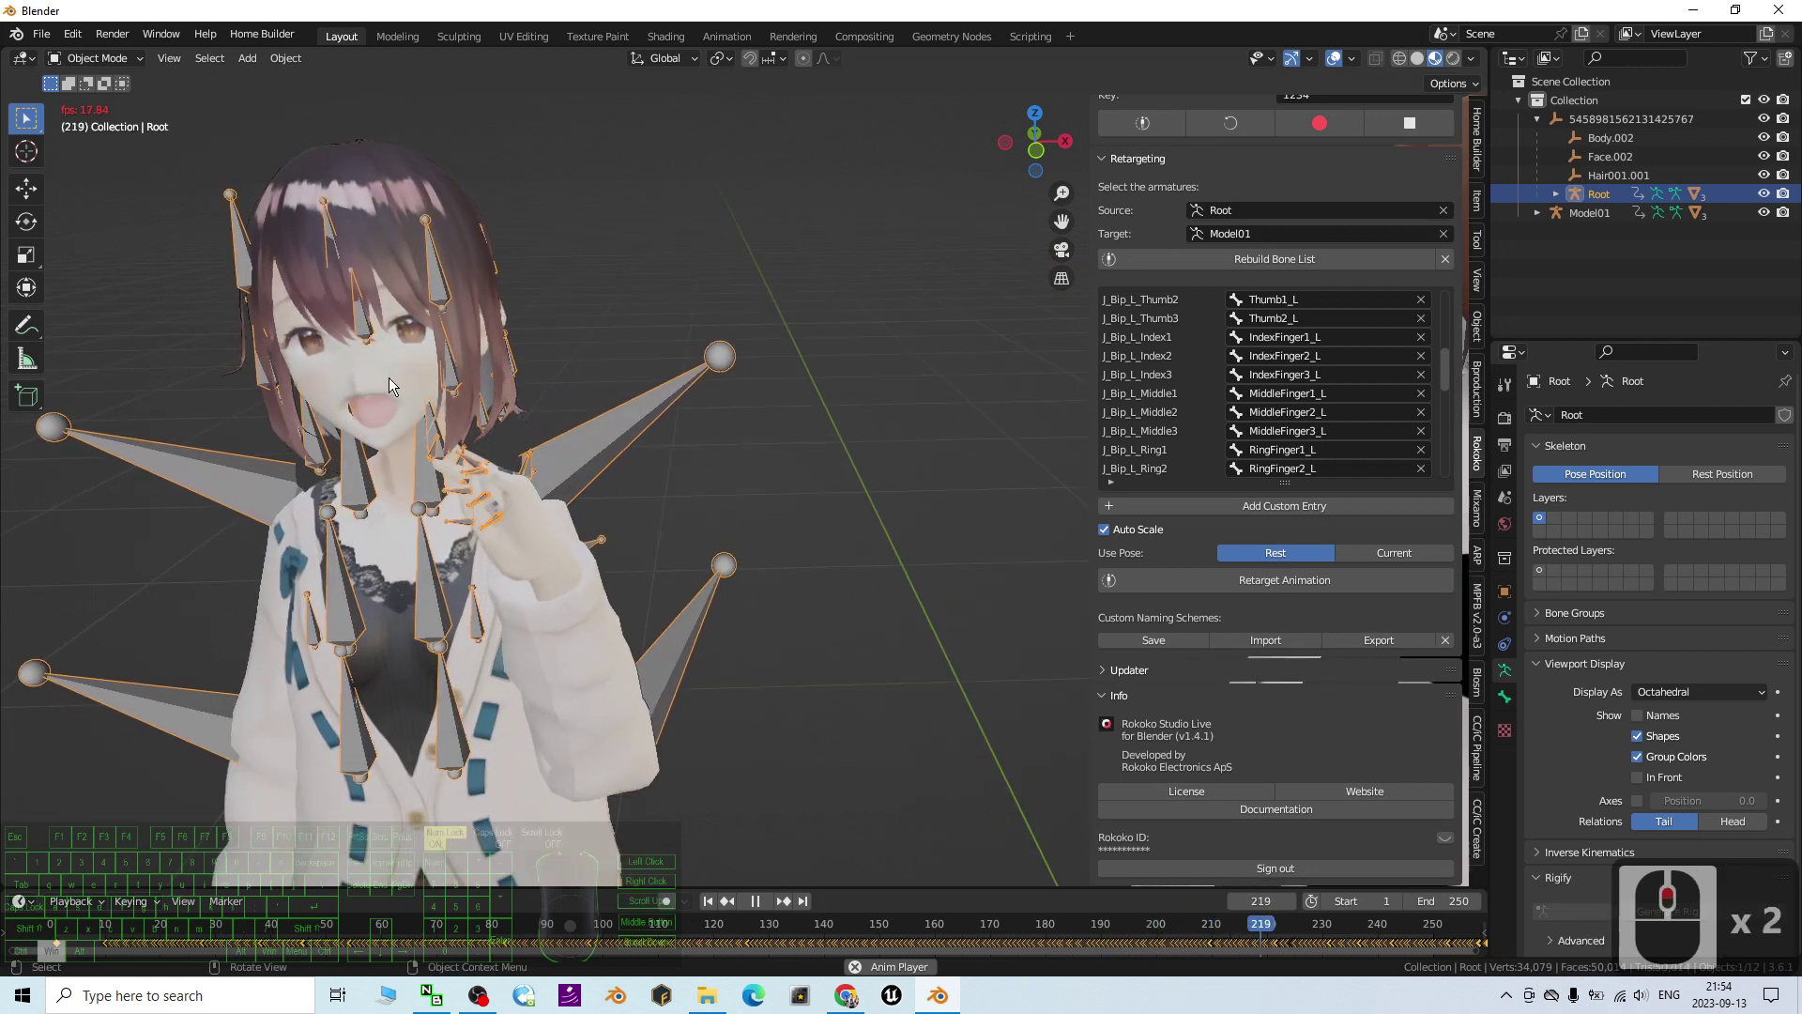
{"action": "left_click", "coordinate": [751, 901]}
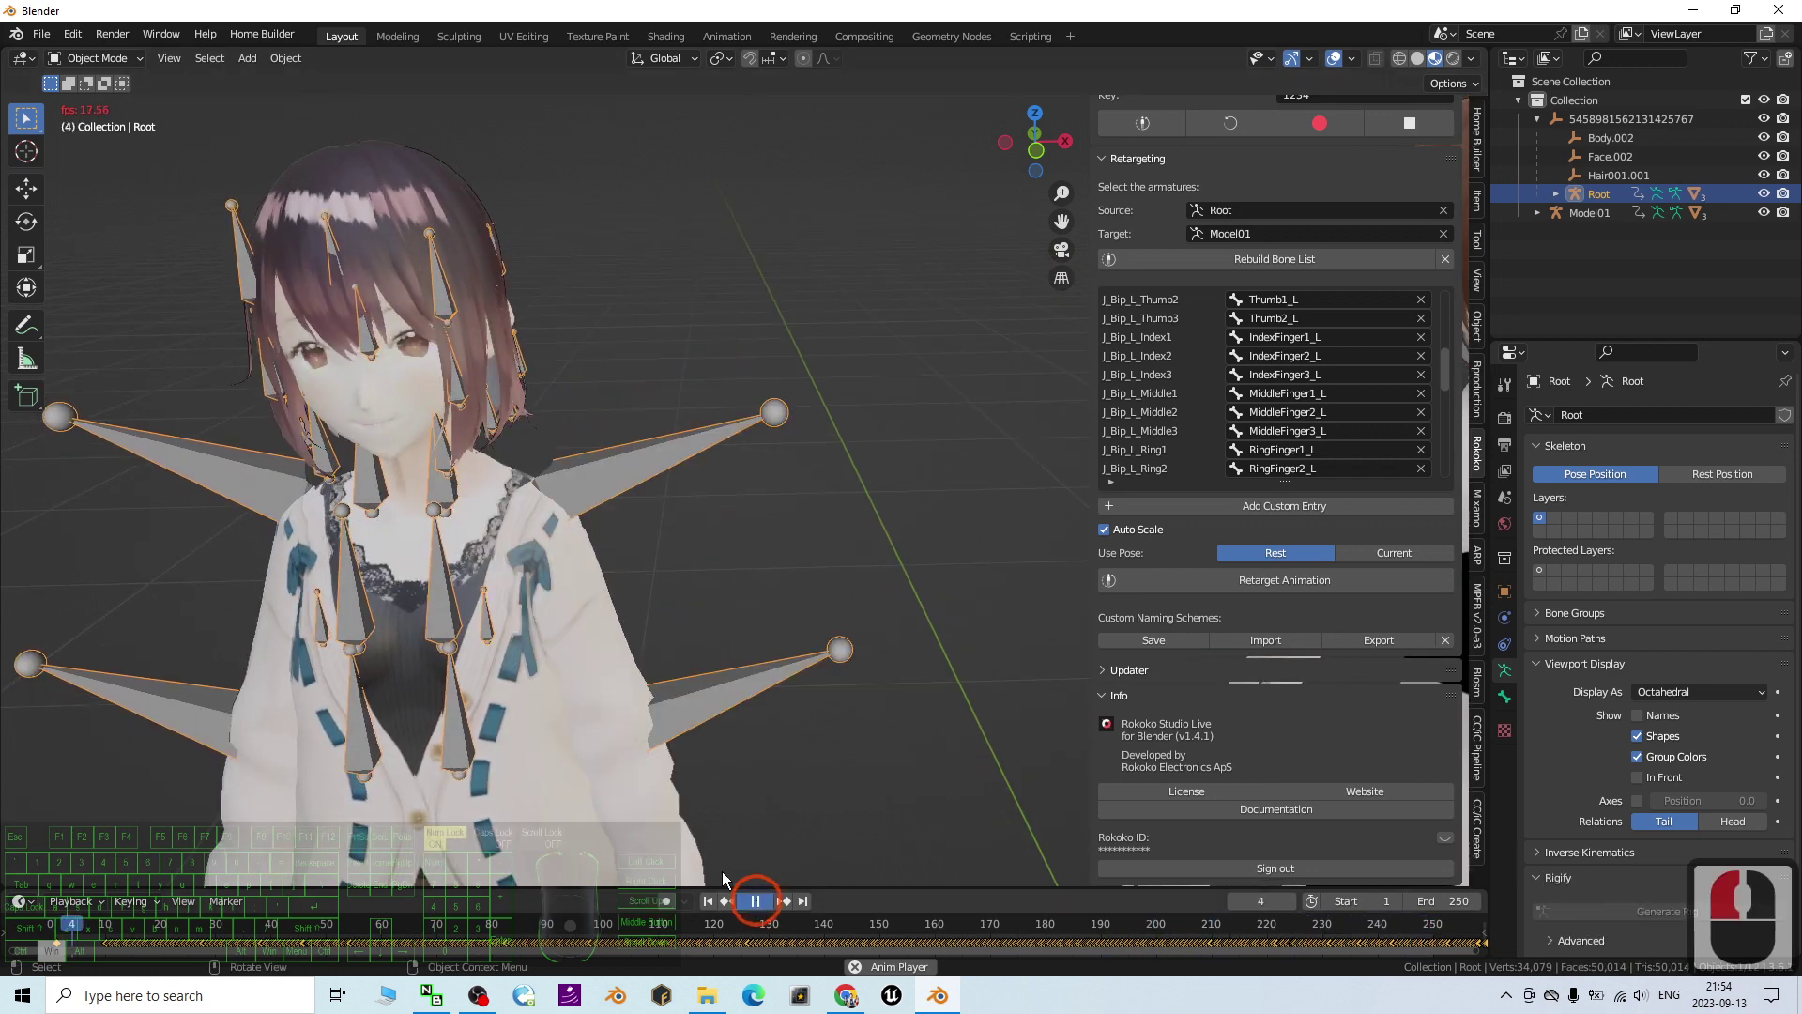
{"action": "left_click", "coordinate": [394, 382]}
{"action": "scroll", "coordinate": [805, 532], "scroll_direction": "down", "scroll_amount": 4}
Step: Clear the selection and select only the Root armature
{"action": "left_click", "coordinate": [764, 442]}
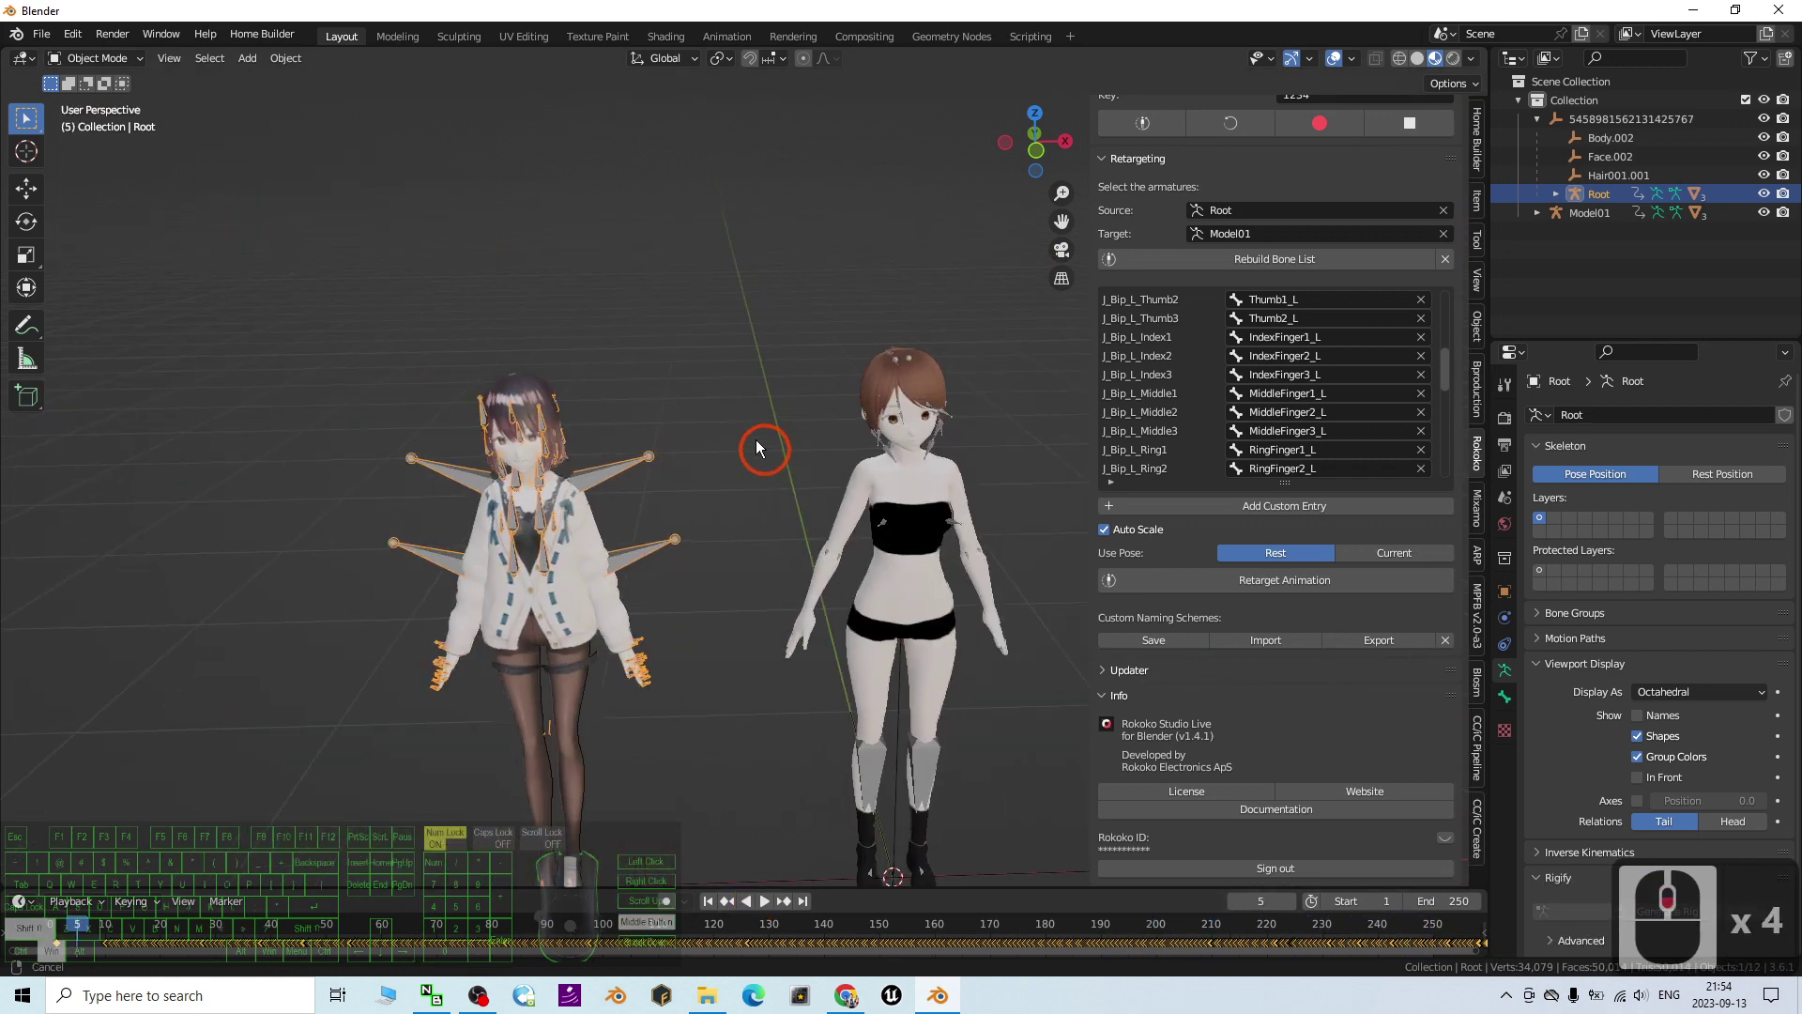
{"action": "left_click", "coordinate": [316, 415], "text": "shift"}
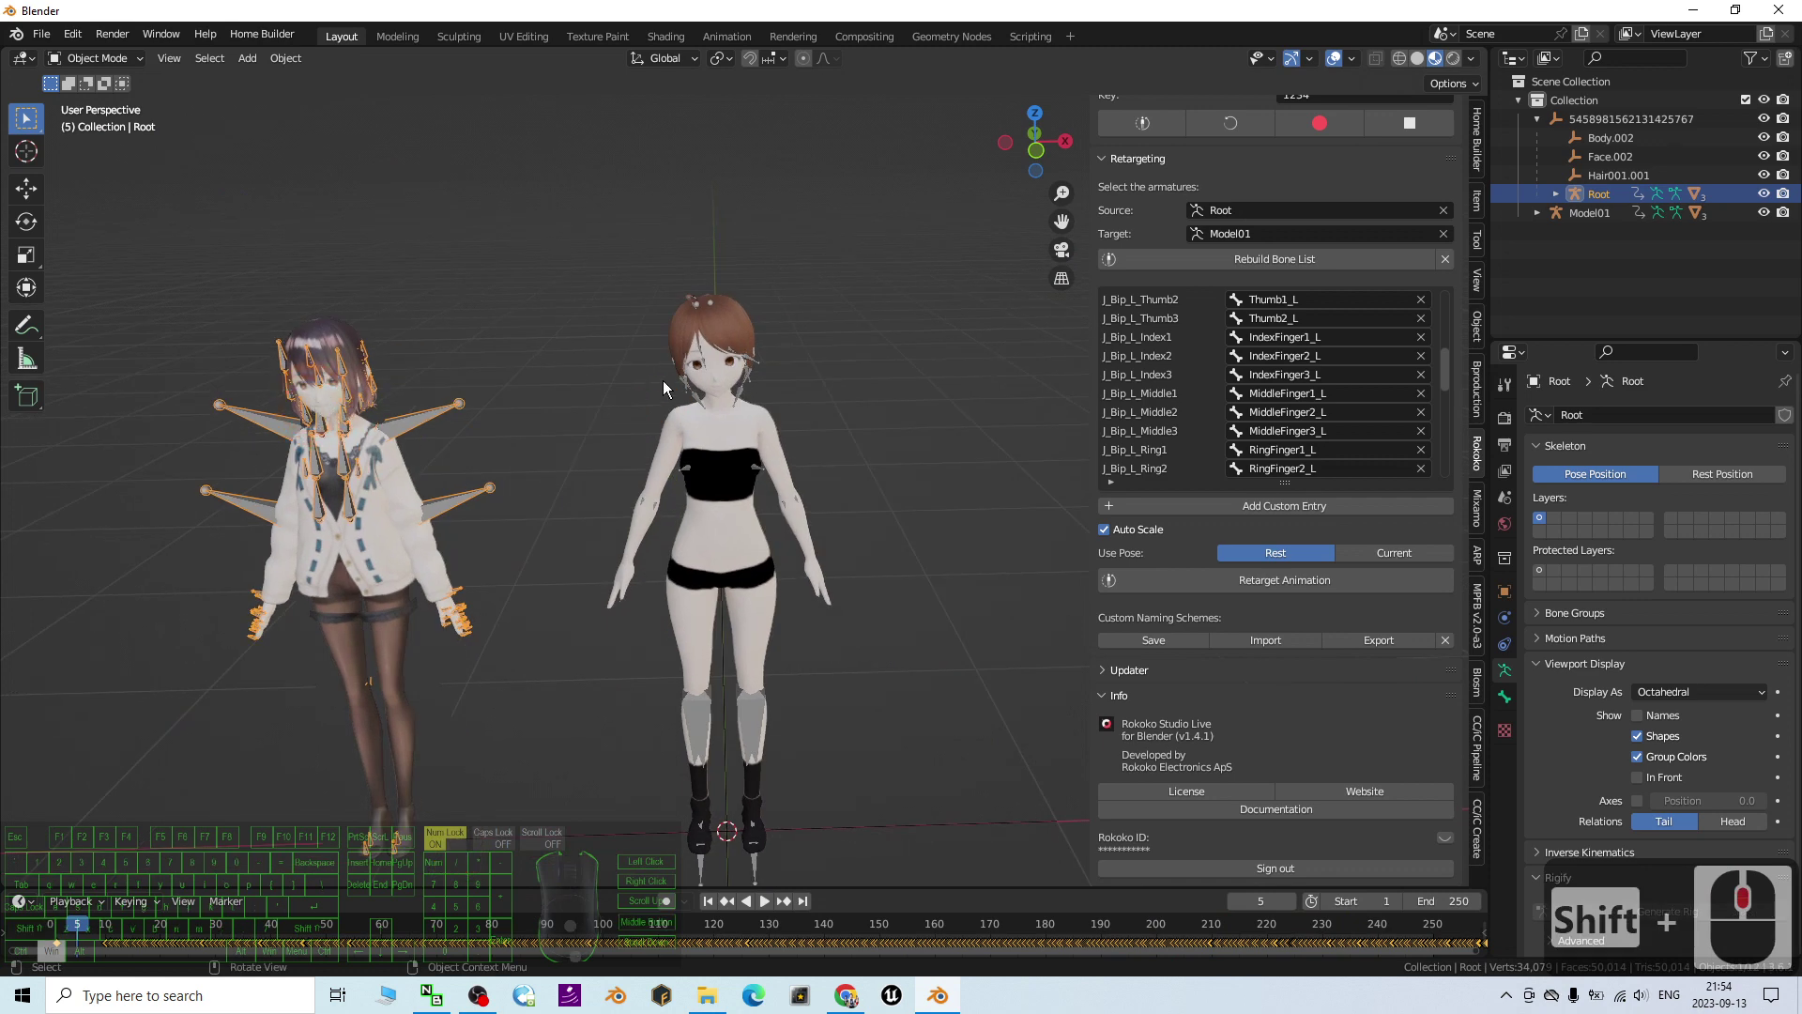
{"action": "left_click", "coordinate": [704, 309]}
{"action": "left_click", "coordinate": [467, 380]}
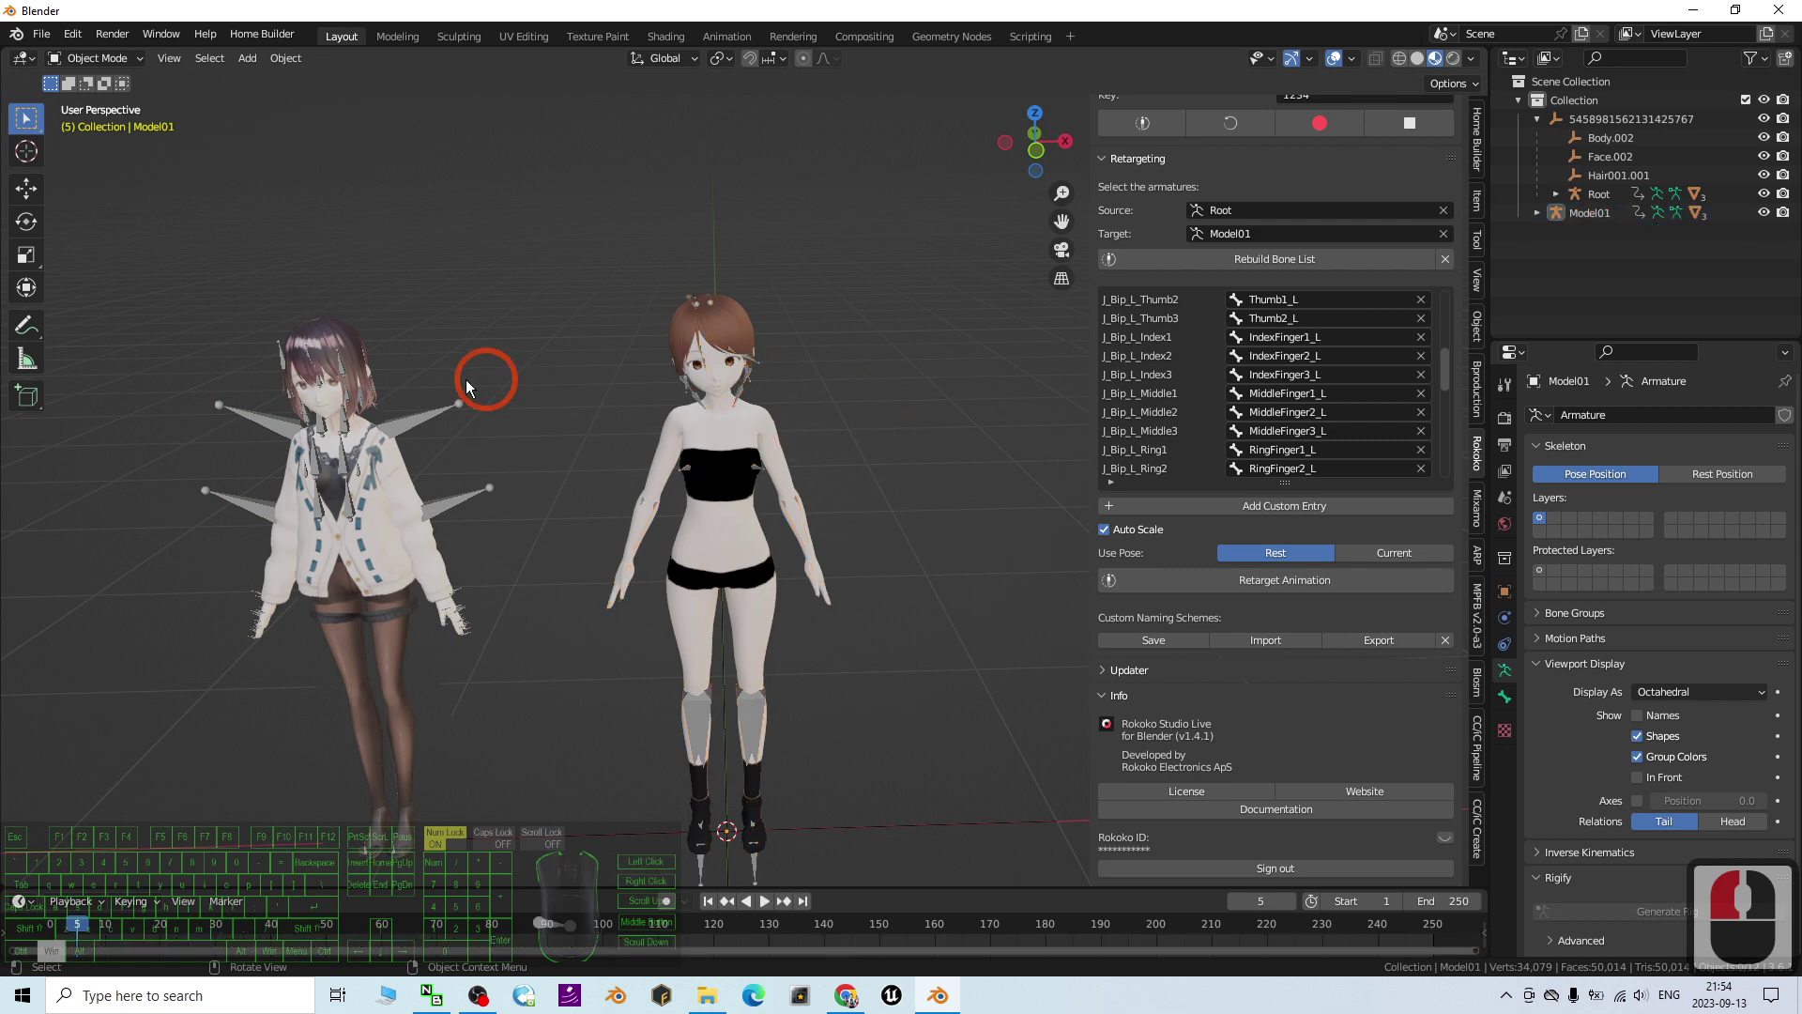
{"action": "scroll", "coordinate": [446, 432], "scroll_direction": "down", "scroll_amount": 3}
{"action": "left_click", "coordinate": [504, 623]}
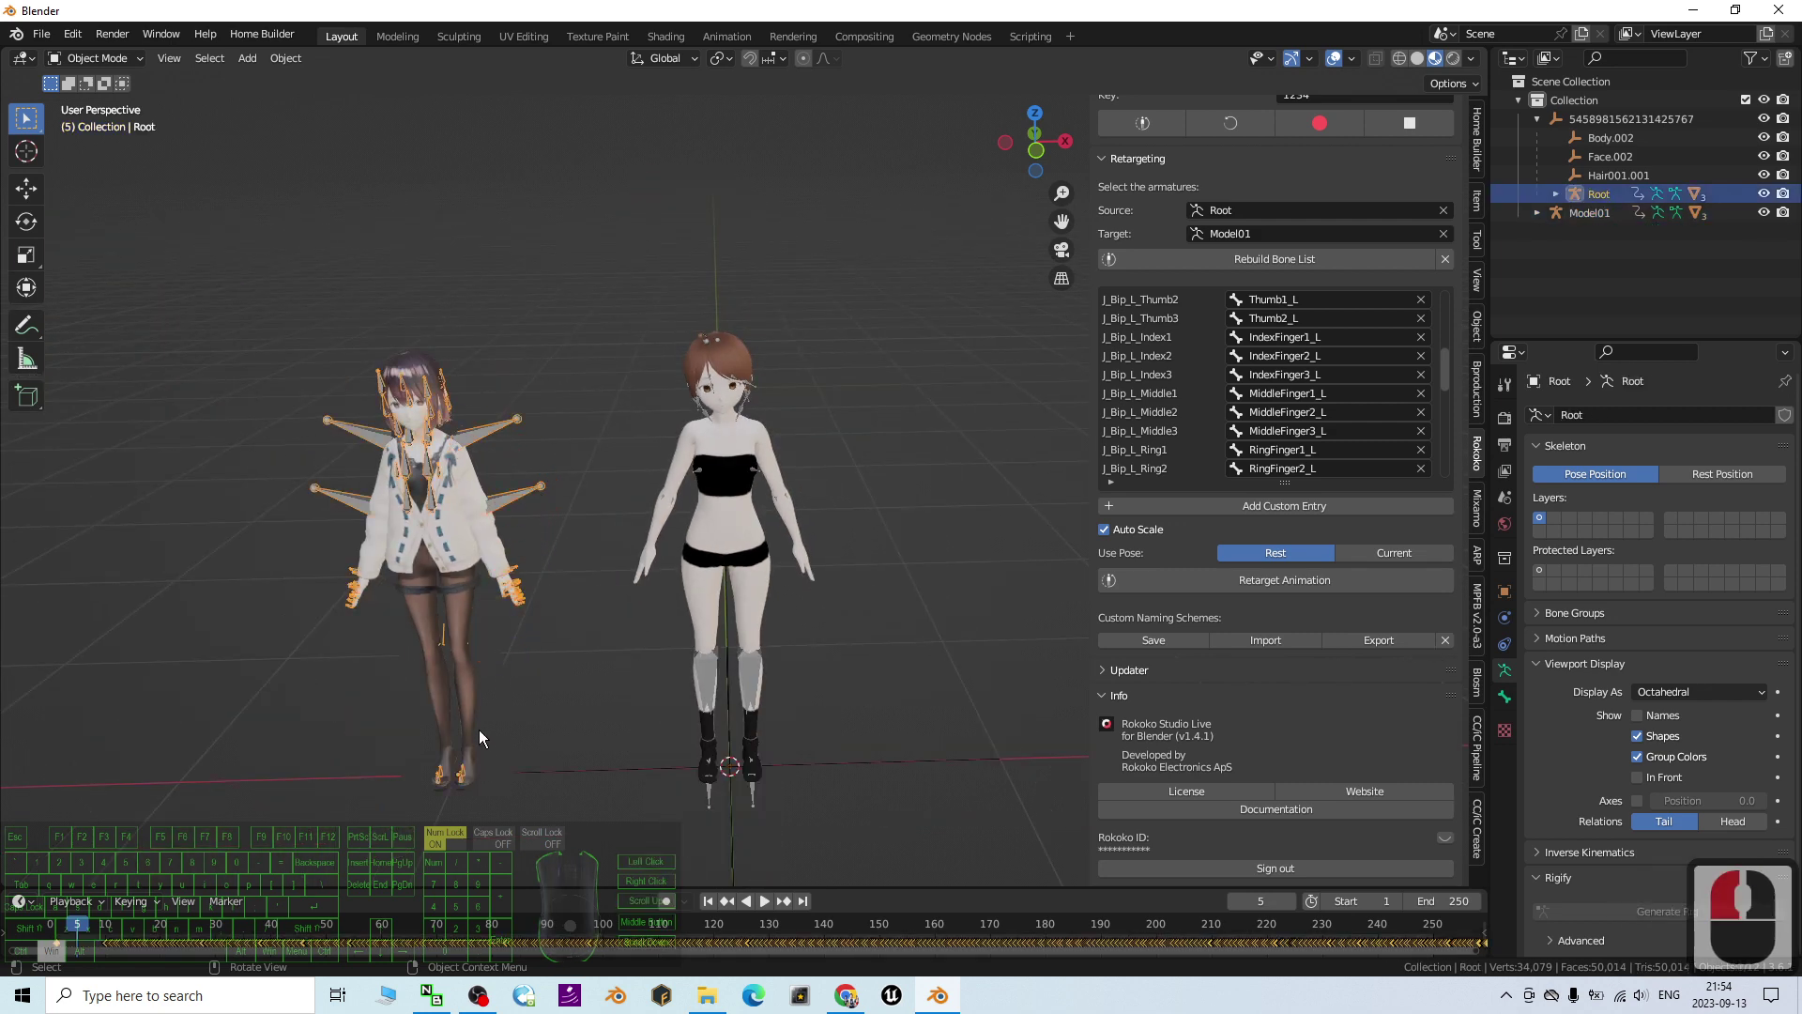
Step: Move Root along X closer to Model01, pan toward the faces, and hide the sidebar
{"action": "key", "text": "g"}
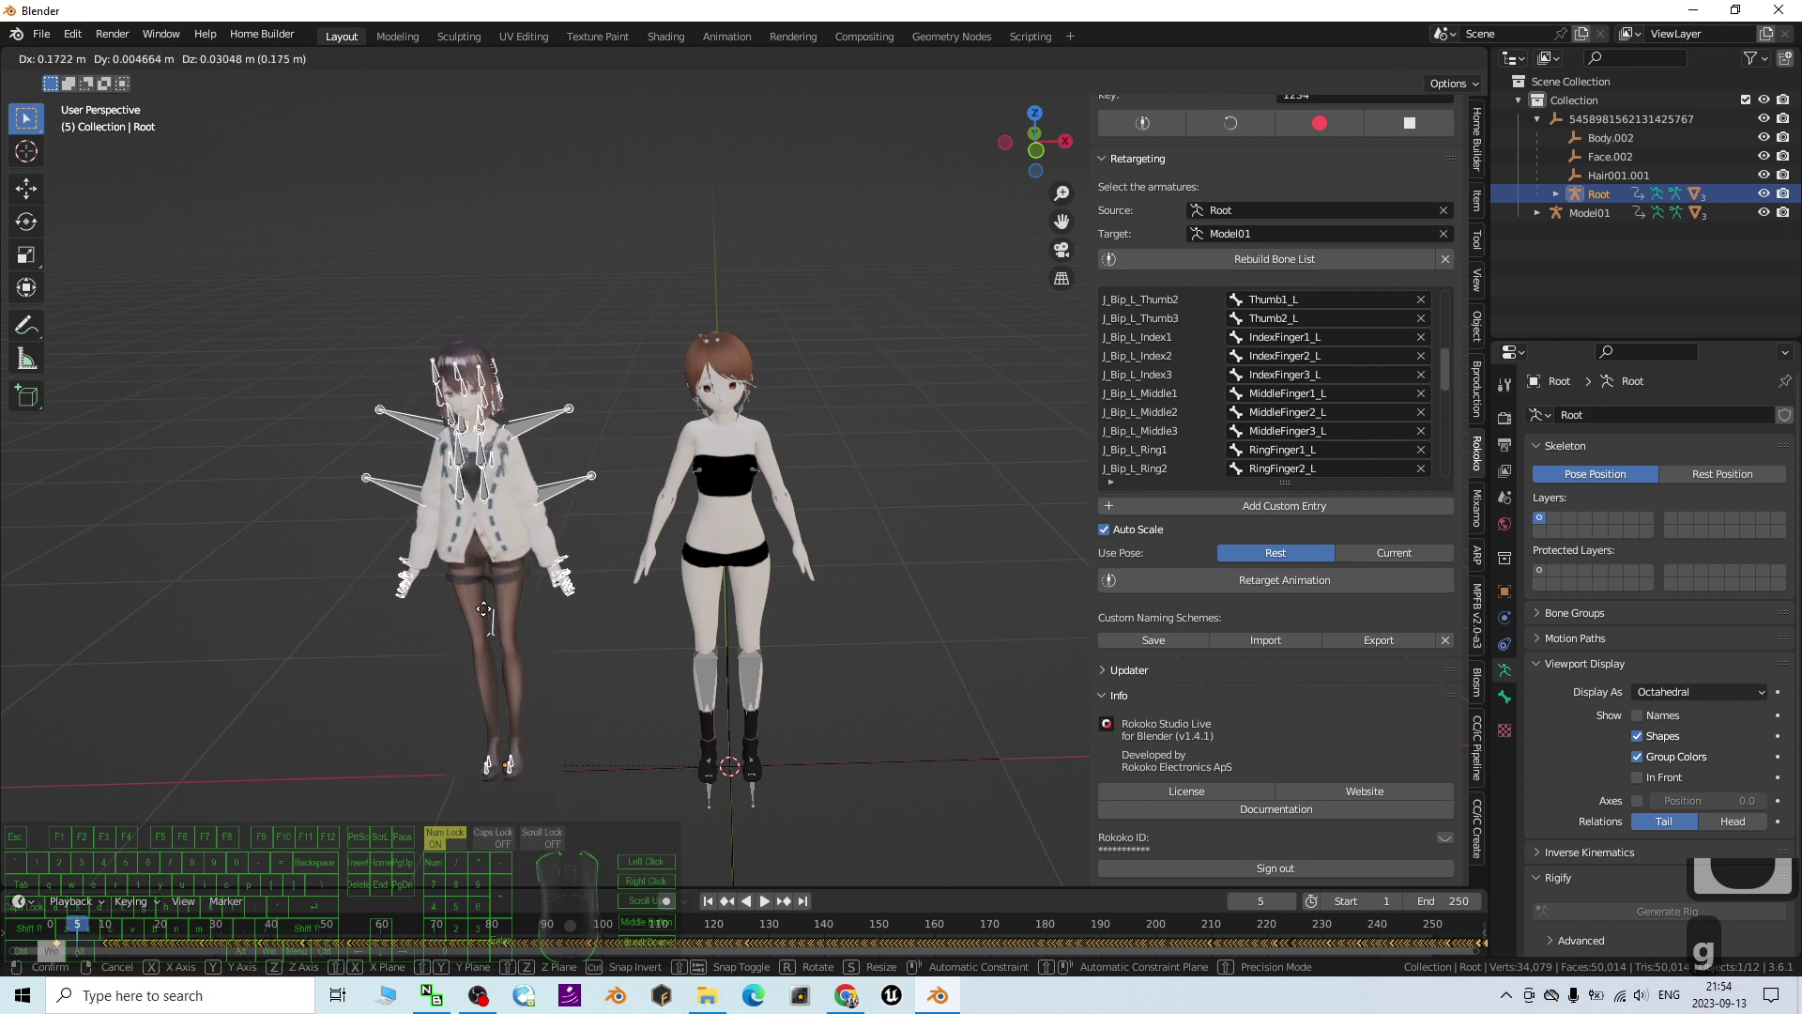
{"action": "key", "text": "x"}
{"action": "left_click", "coordinate": [570, 620]}
{"action": "scroll", "coordinate": [432, 463], "scroll_direction": "up", "scroll_amount": 5}
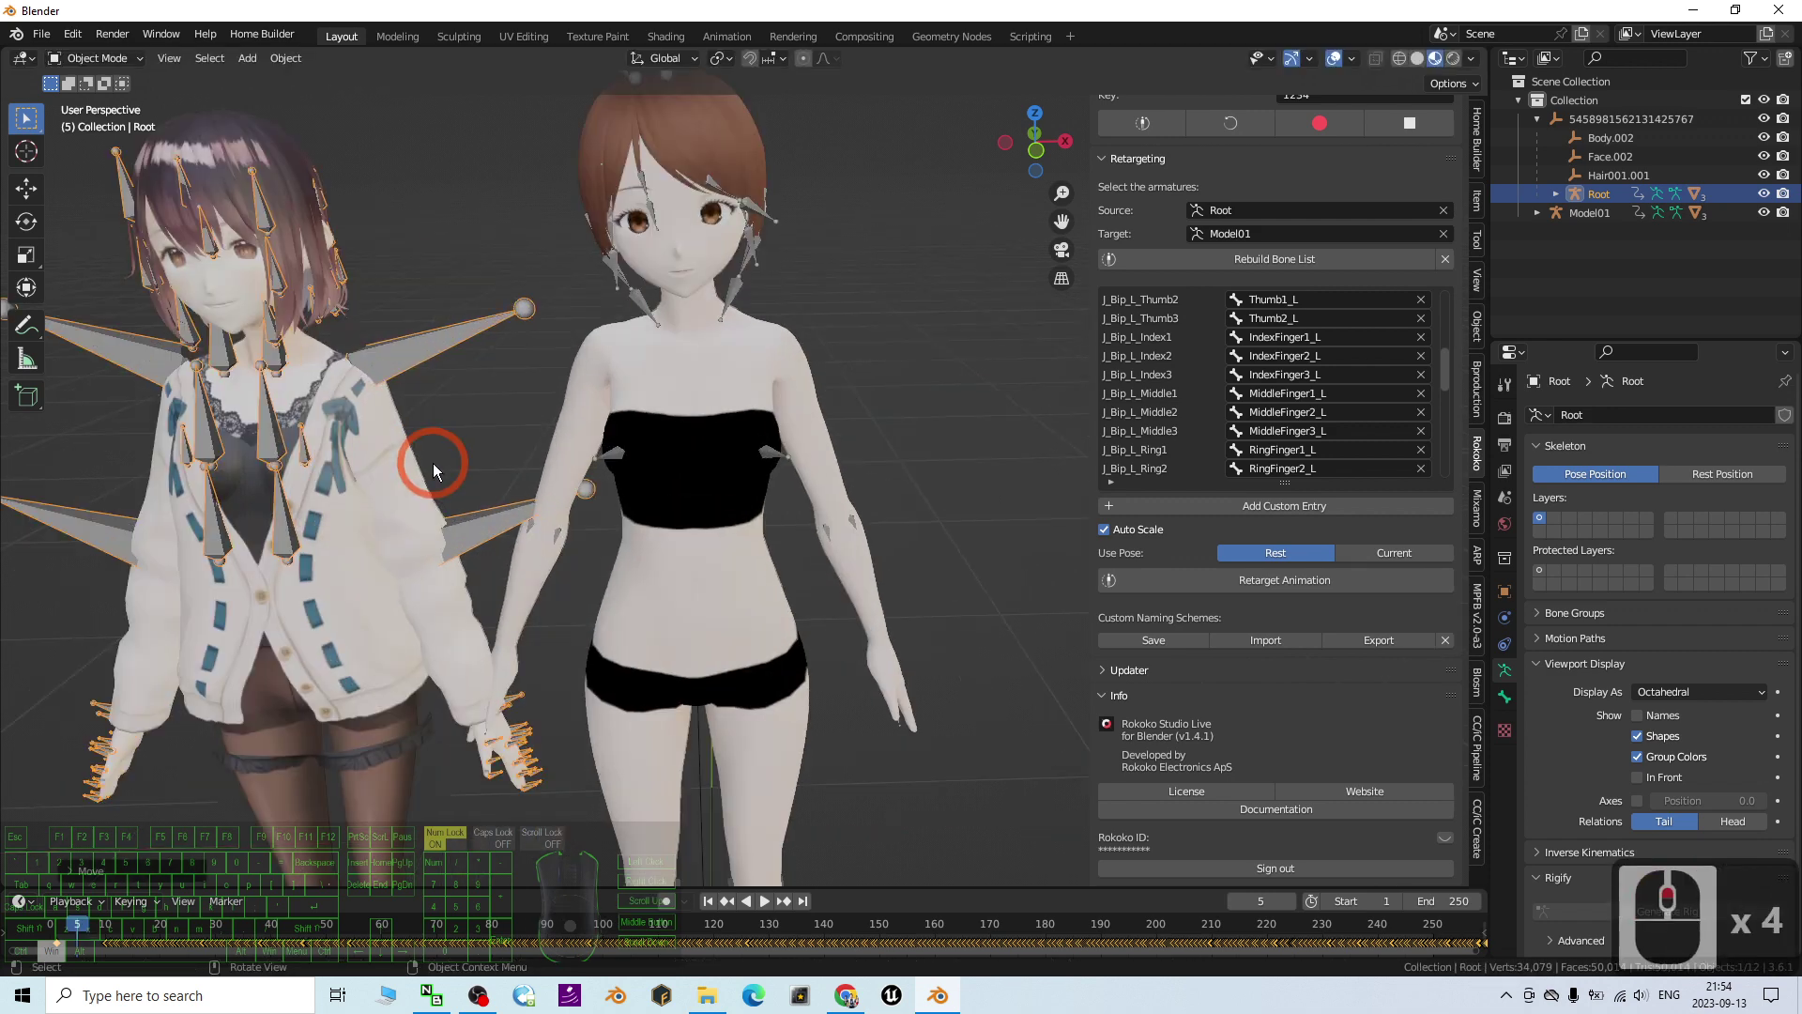
{"action": "middle_click_drag", "start_coordinate": [481, 392], "coordinate": [791, 465], "text": "shift"}
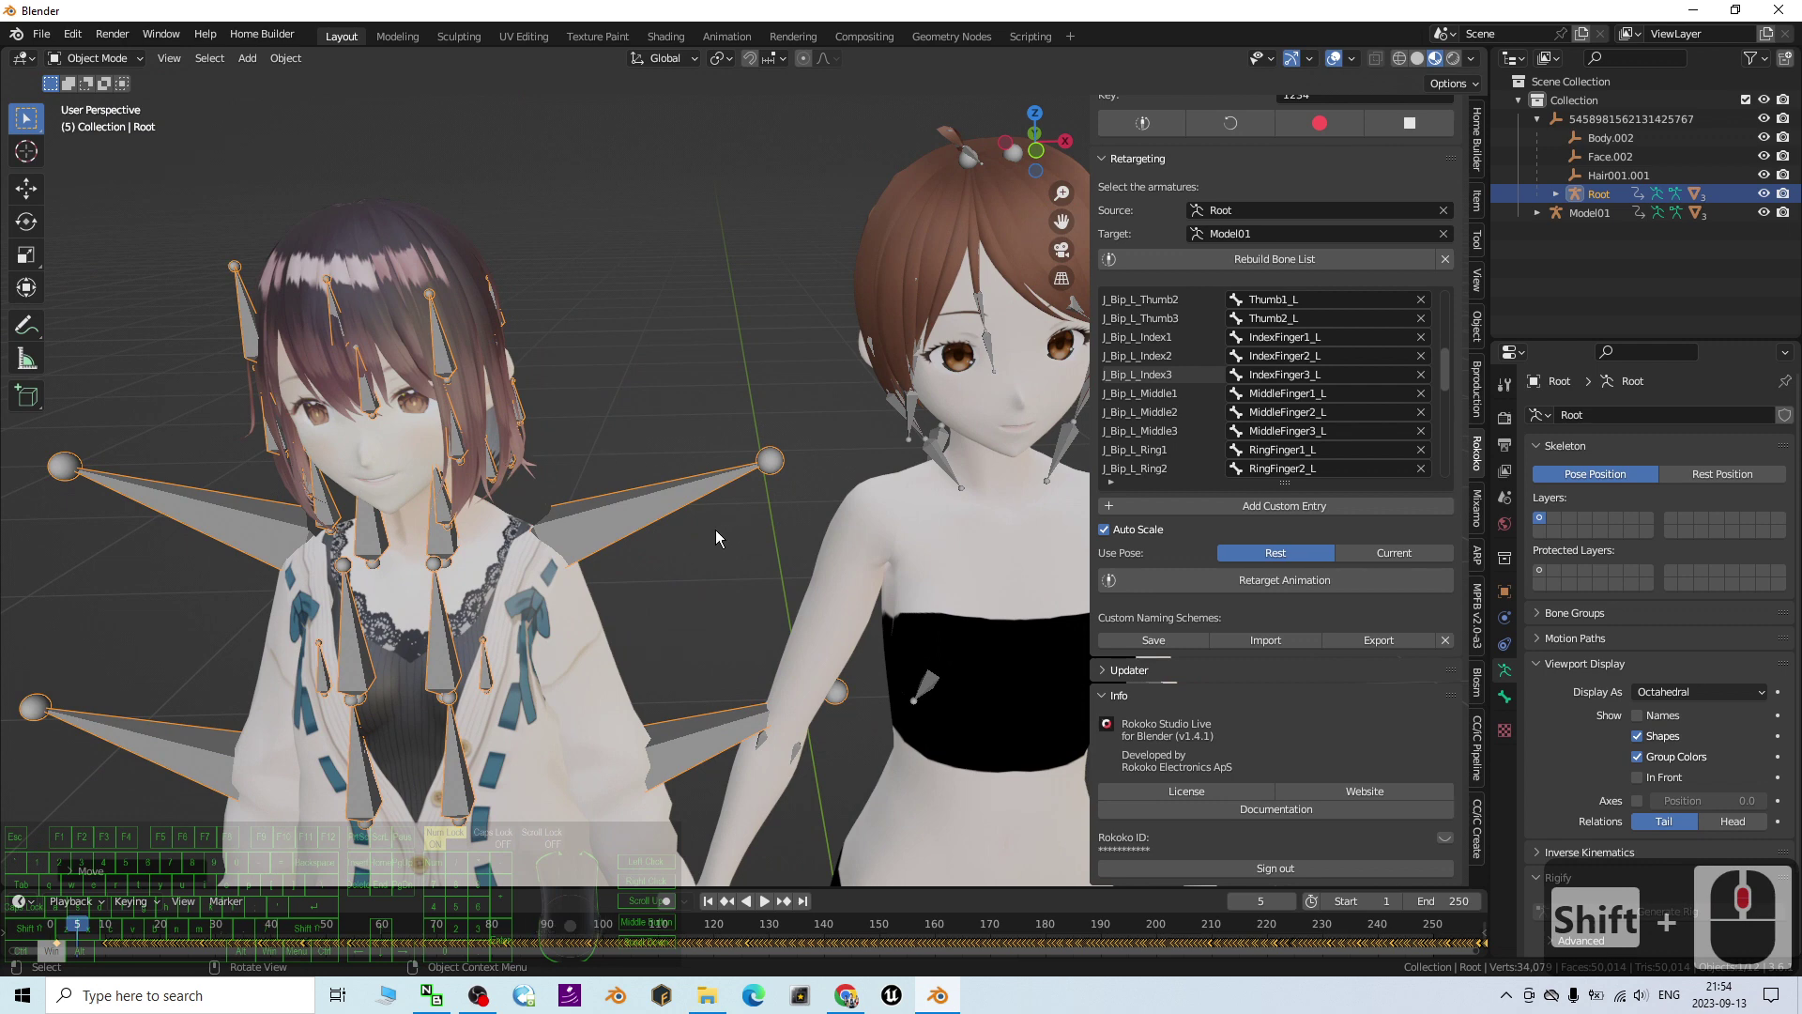
{"action": "key", "text": "n"}
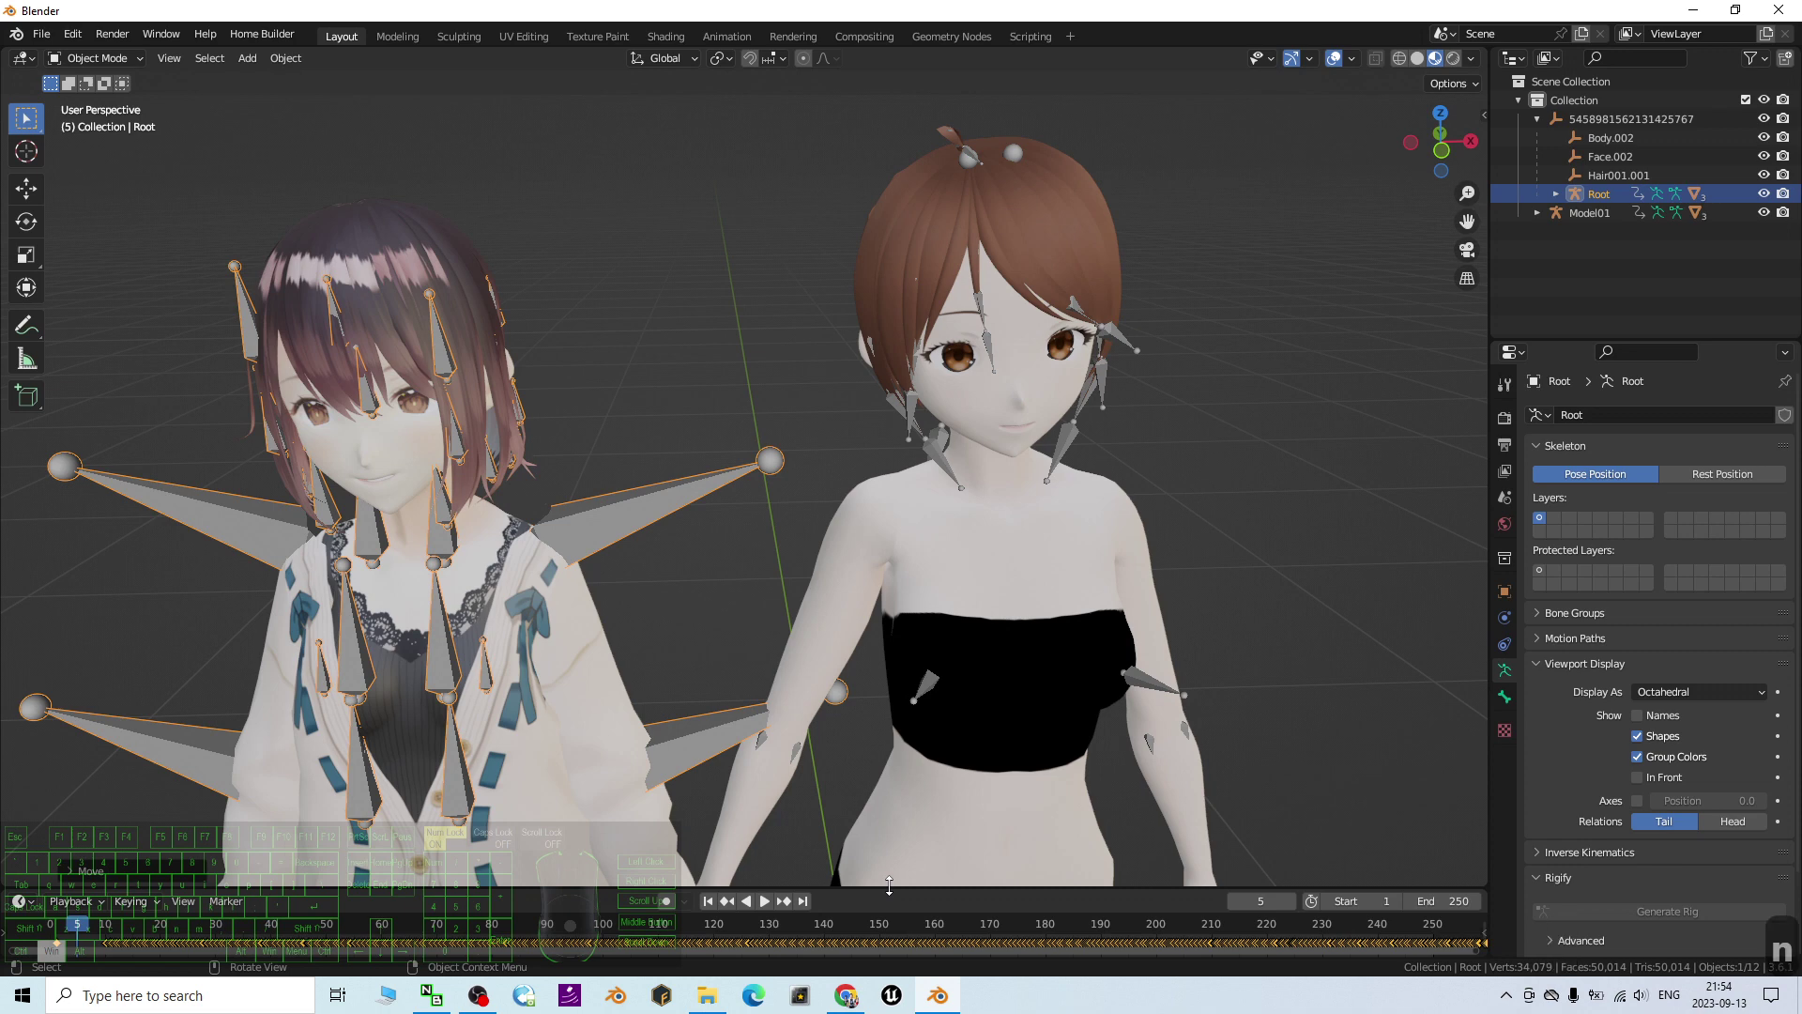
Step: Enlarge and split the timeline area, turning the lower part into a Graph Editor
{"action": "left_click_drag", "start_coordinate": [889, 886], "coordinate": [899, 661]}
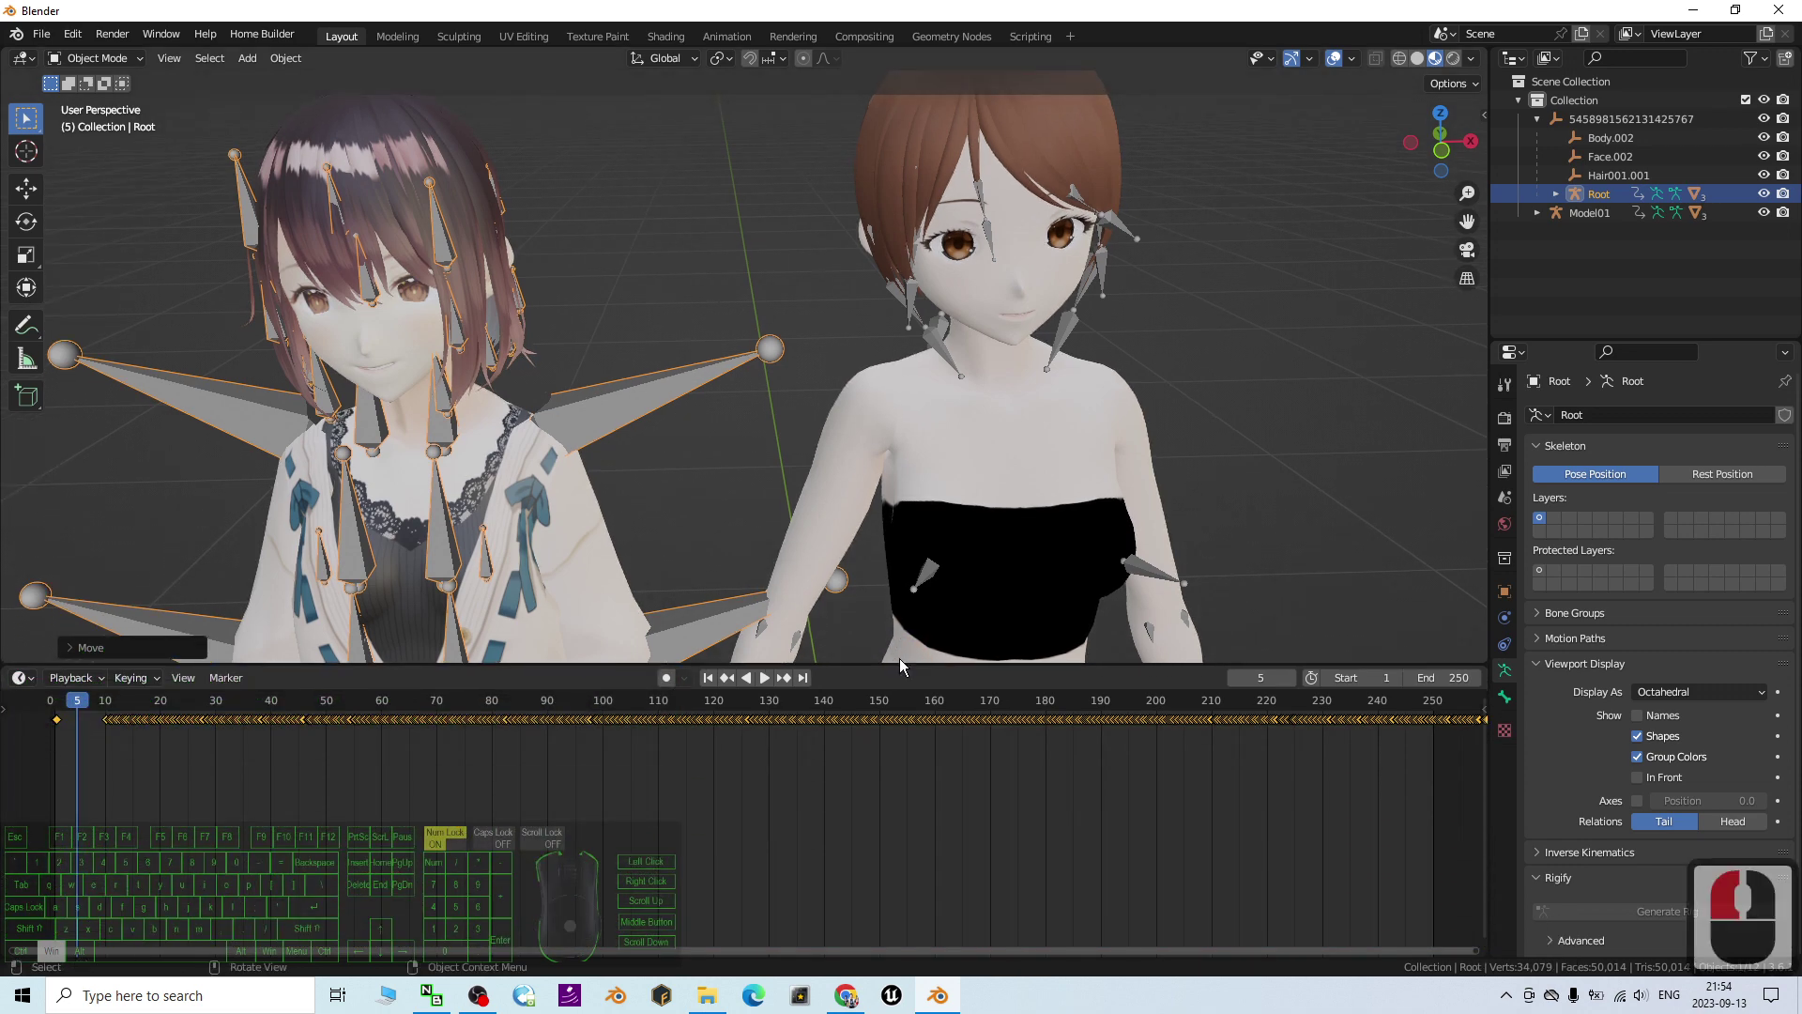
{"action": "left_click_drag", "start_coordinate": [7, 674], "coordinate": [22, 895]}
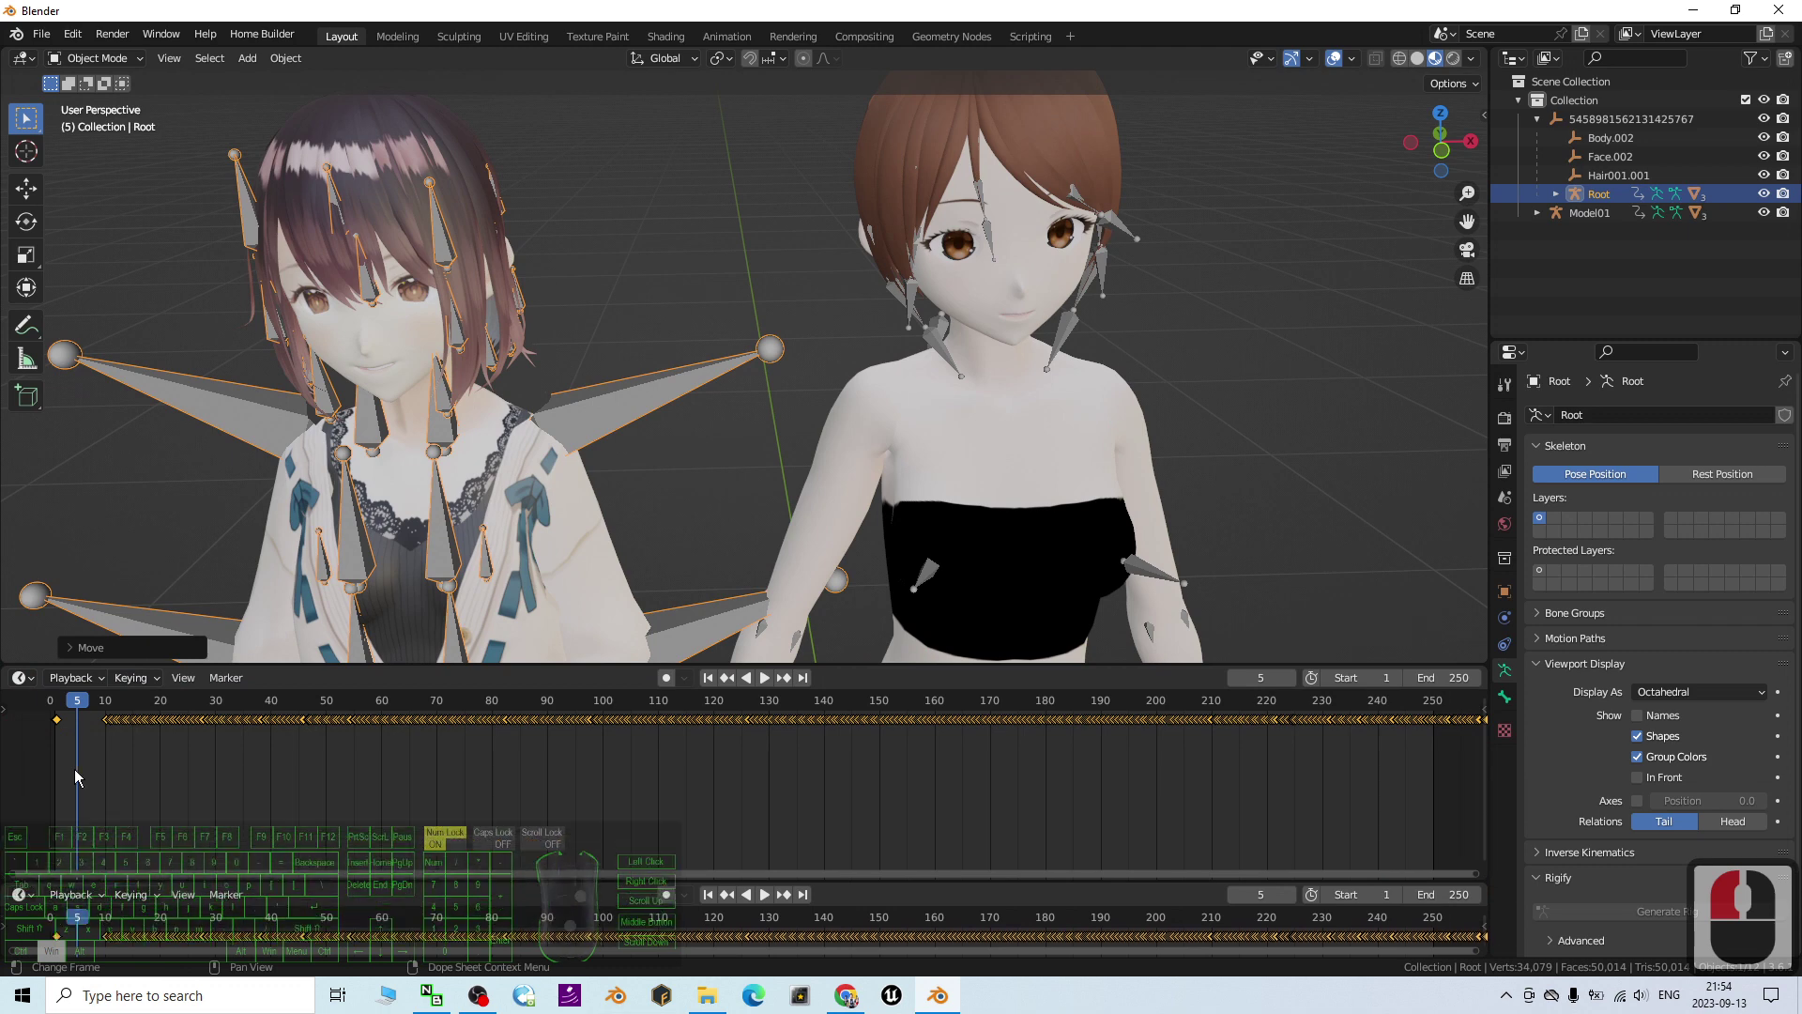
{"action": "left_click", "coordinate": [101, 683]}
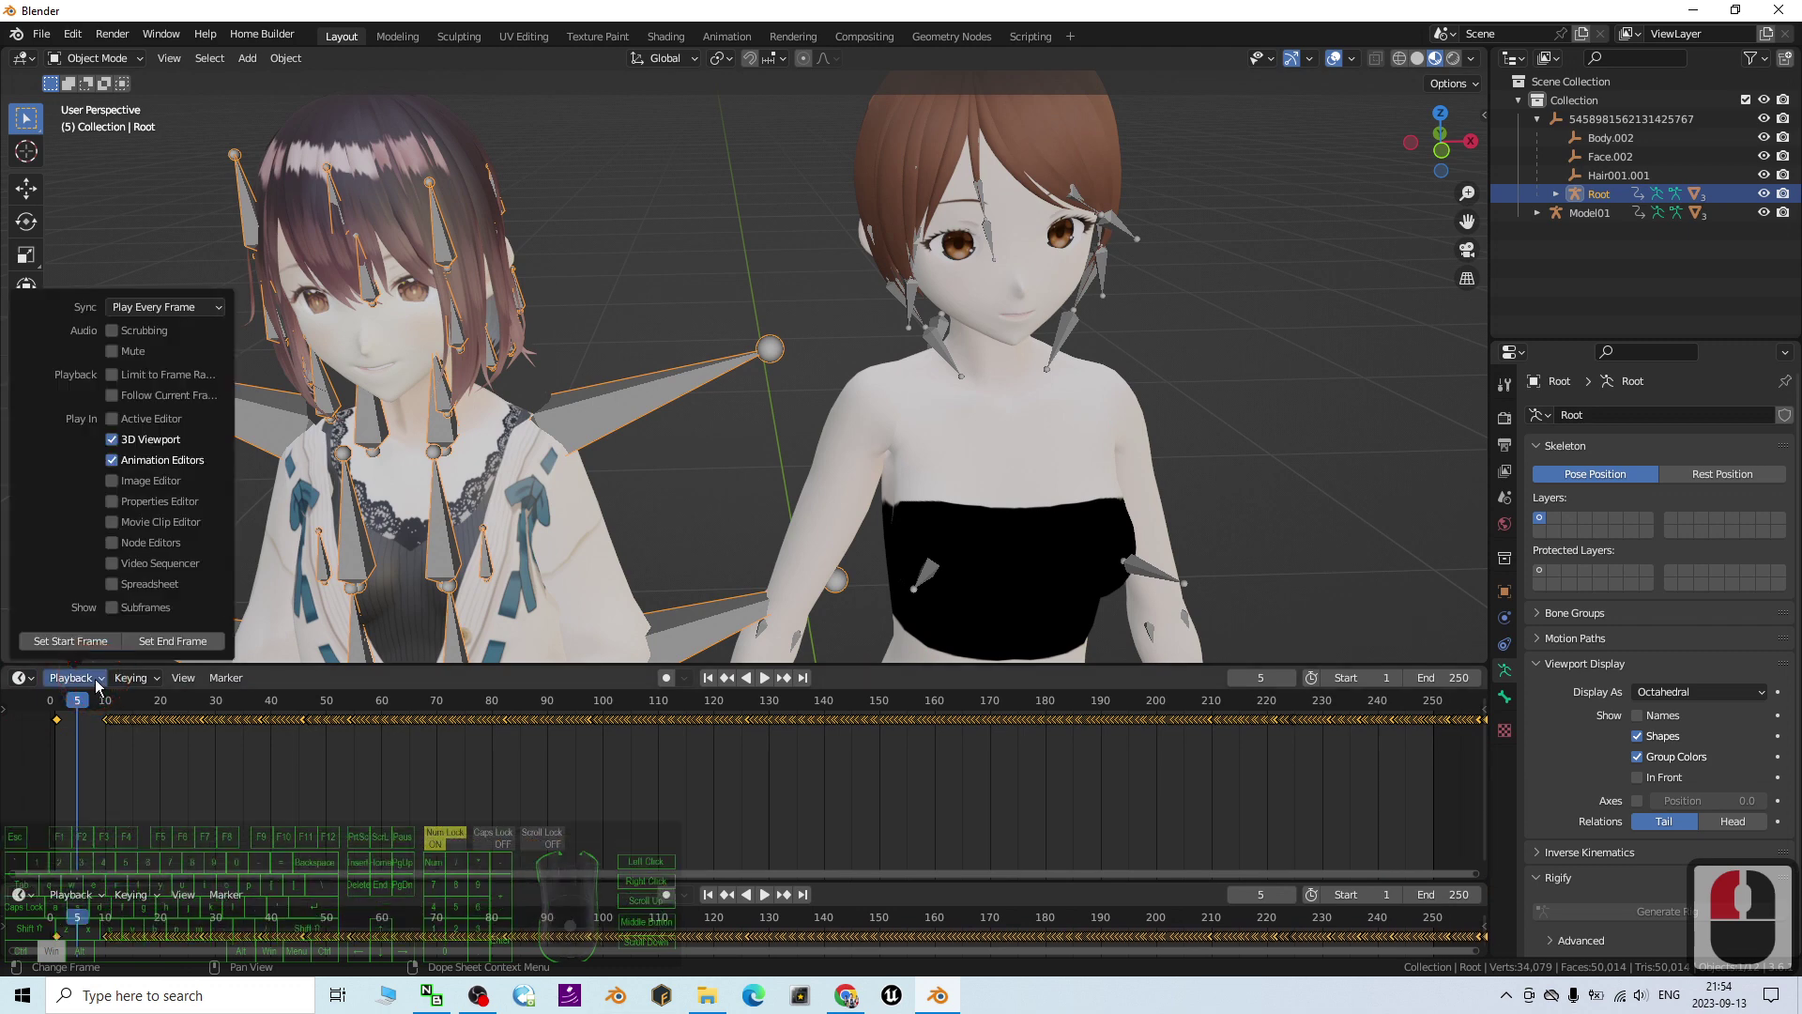
{"action": "left_click", "coordinate": [28, 680]}
{"action": "left_click", "coordinate": [23, 678]}
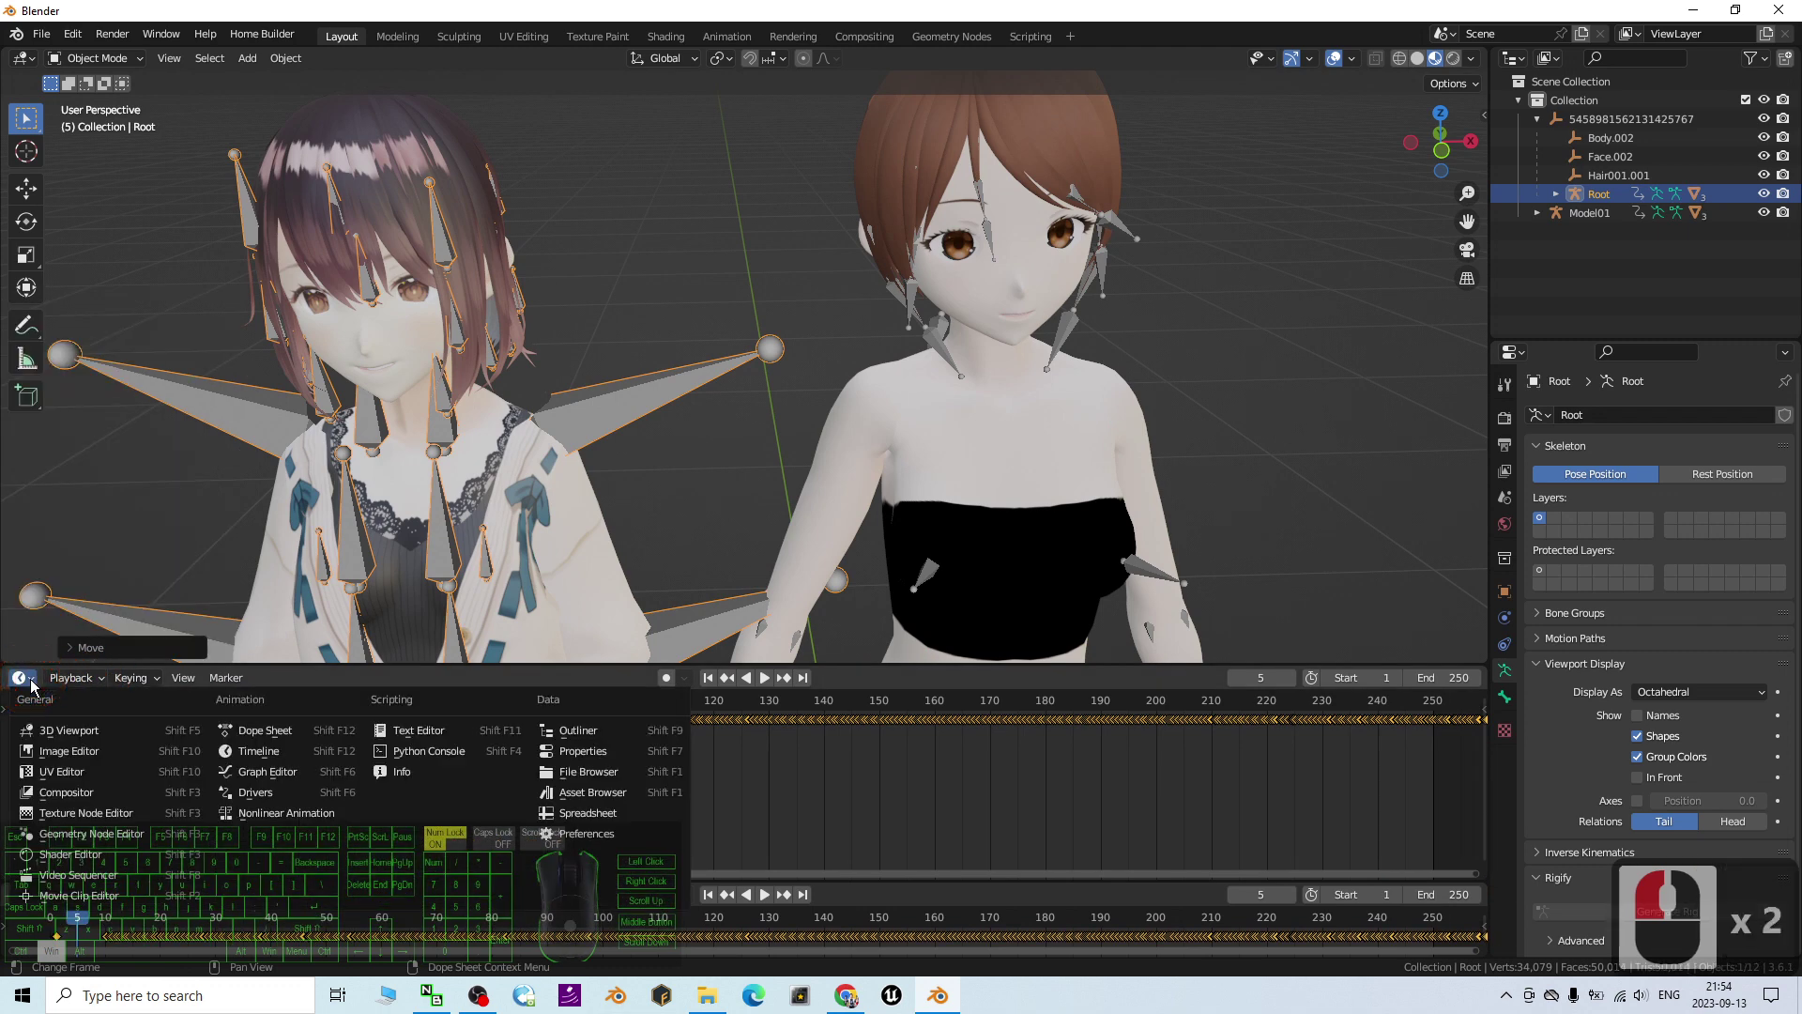
{"action": "key", "text": "Escape"}
{"action": "left_click", "coordinate": [21, 678]}
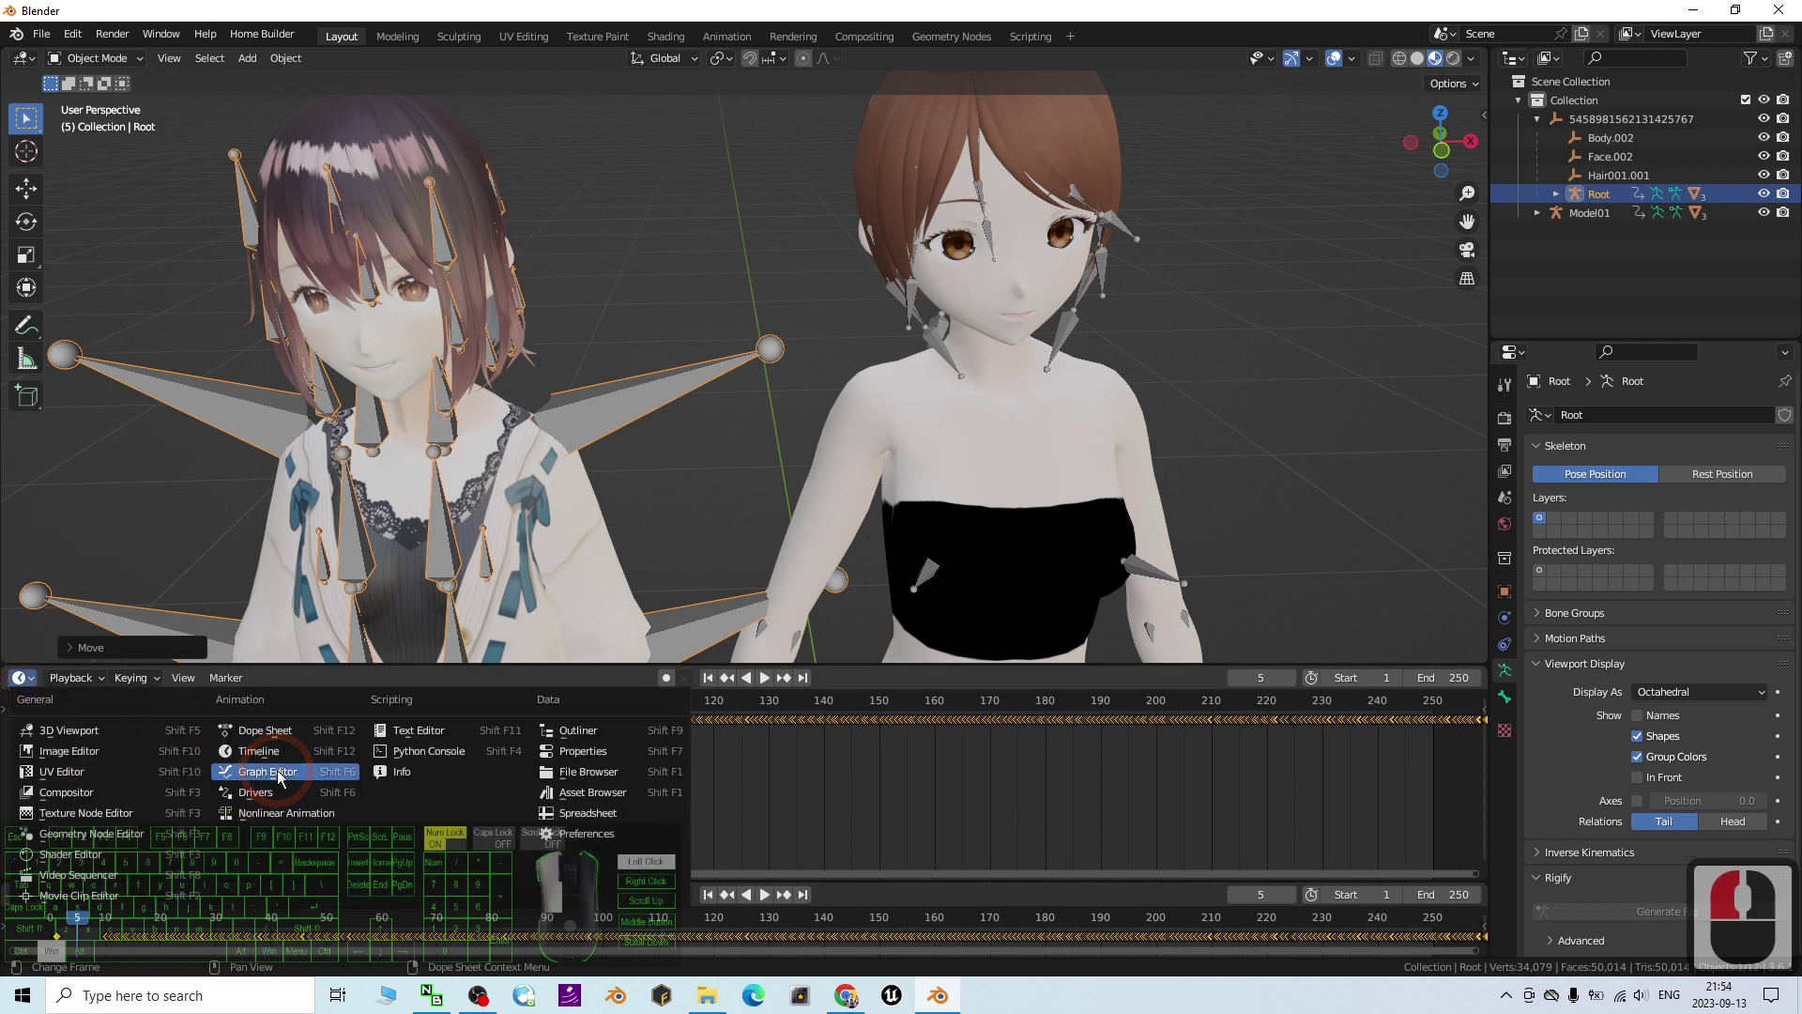
{"action": "left_click", "coordinate": [278, 770]}
{"action": "scroll", "coordinate": [970, 347], "scroll_direction": "down", "scroll_amount": 1}
{"action": "scroll", "coordinate": [971, 347], "scroll_direction": "up", "scroll_amount": 4}
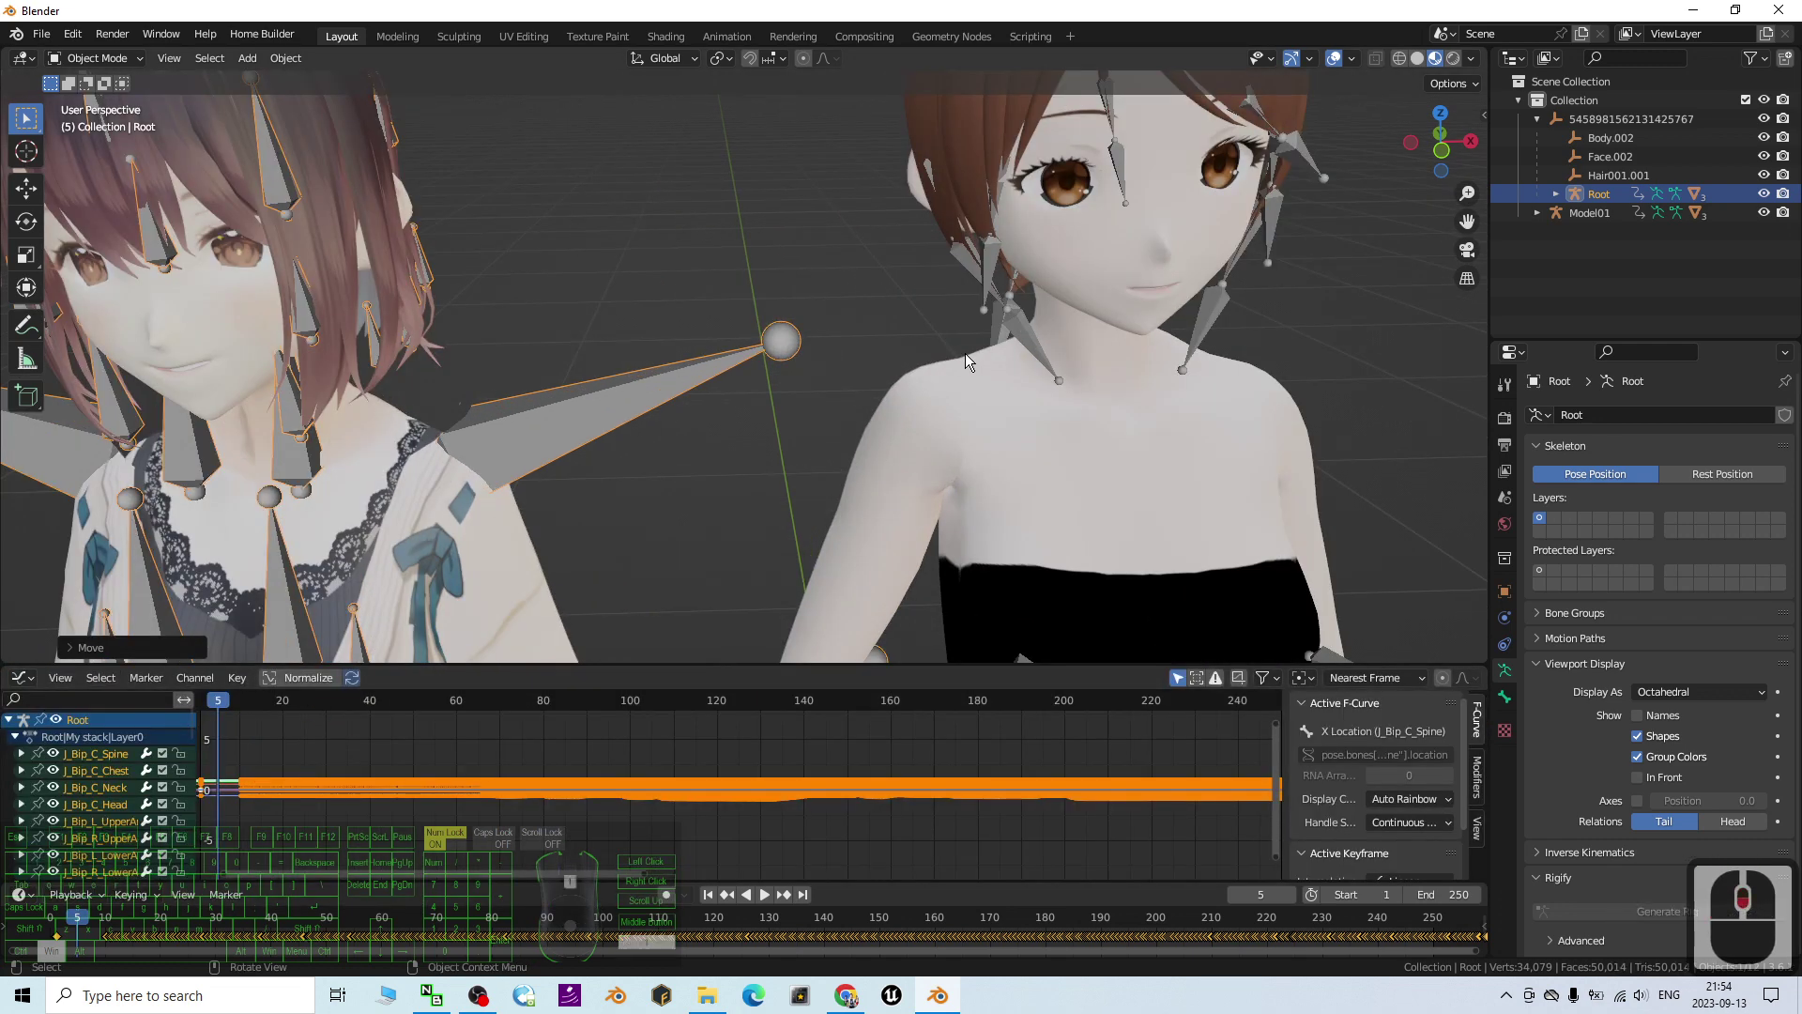
{"action": "scroll", "coordinate": [965, 353], "scroll_direction": "down", "scroll_amount": 3}
Step: Select the left character's Face.001 mesh and expand its Key.001 shape-key channels
{"action": "middle_click_drag", "start_coordinate": [1003, 373], "coordinate": [1050, 393], "text": "shift"}
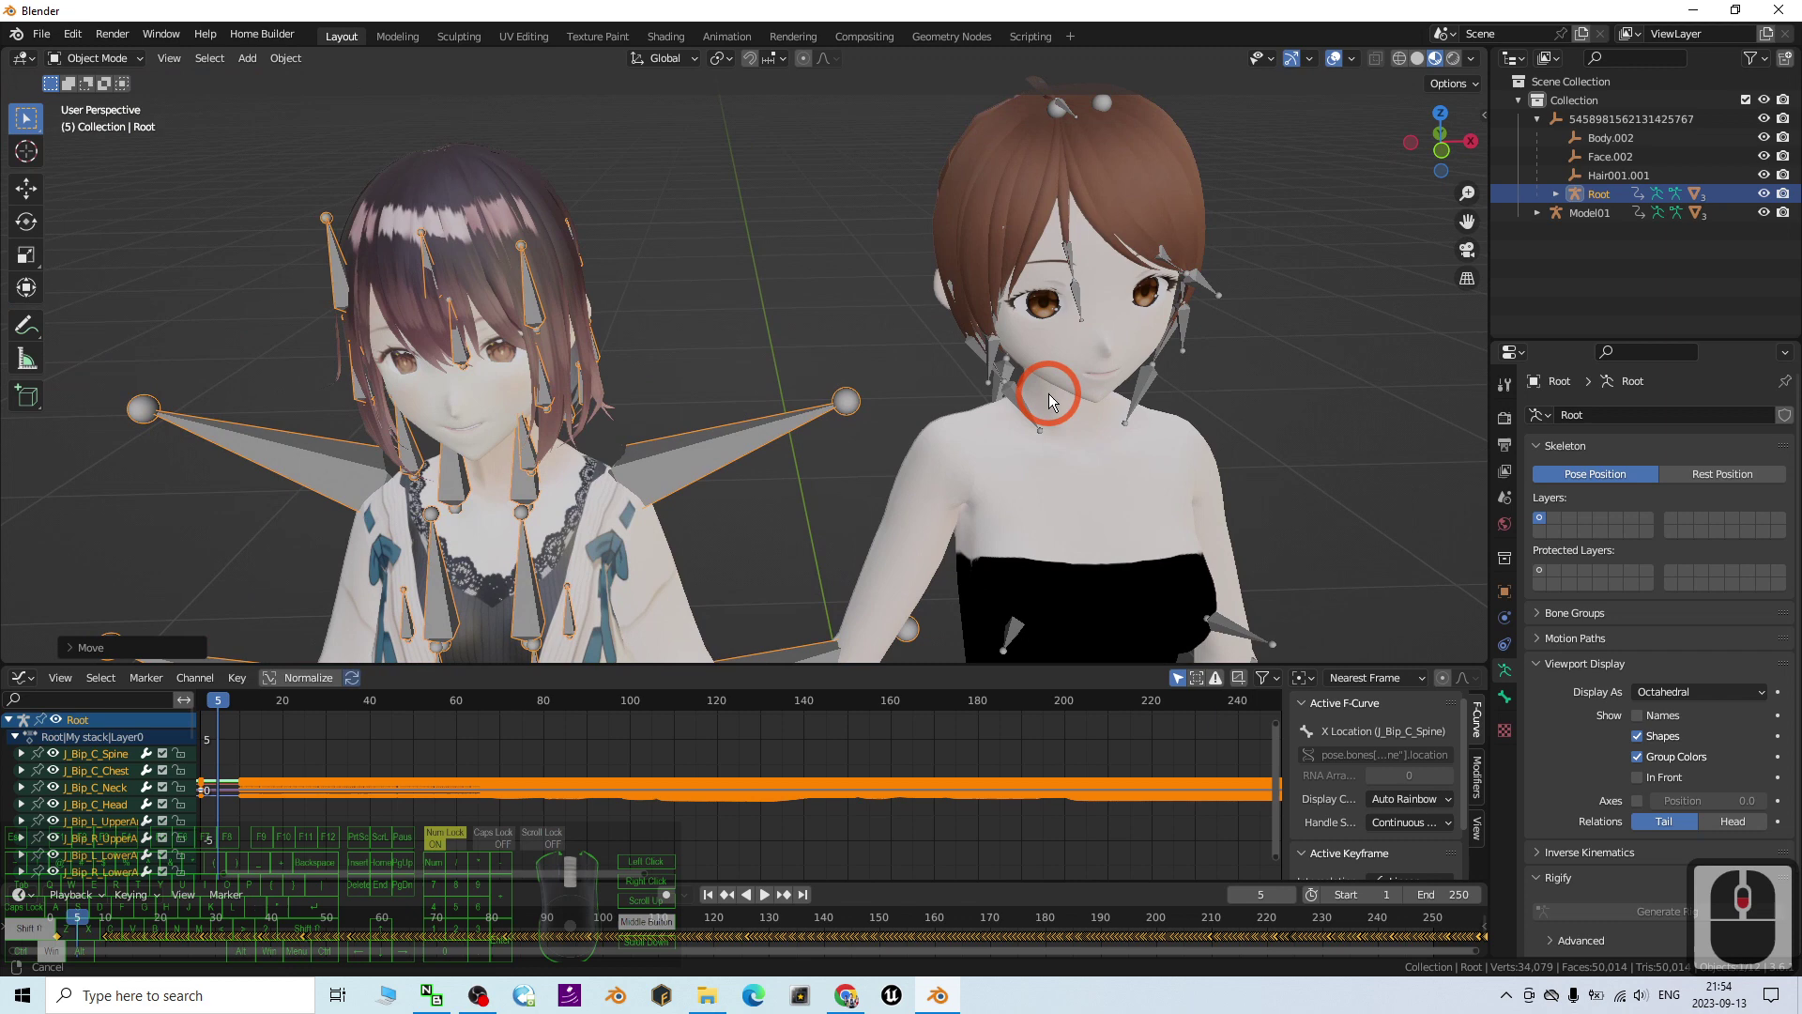
{"action": "left_click", "coordinate": [489, 387]}
{"action": "middle_click_drag", "start_coordinate": [544, 427], "coordinate": [526, 351]}
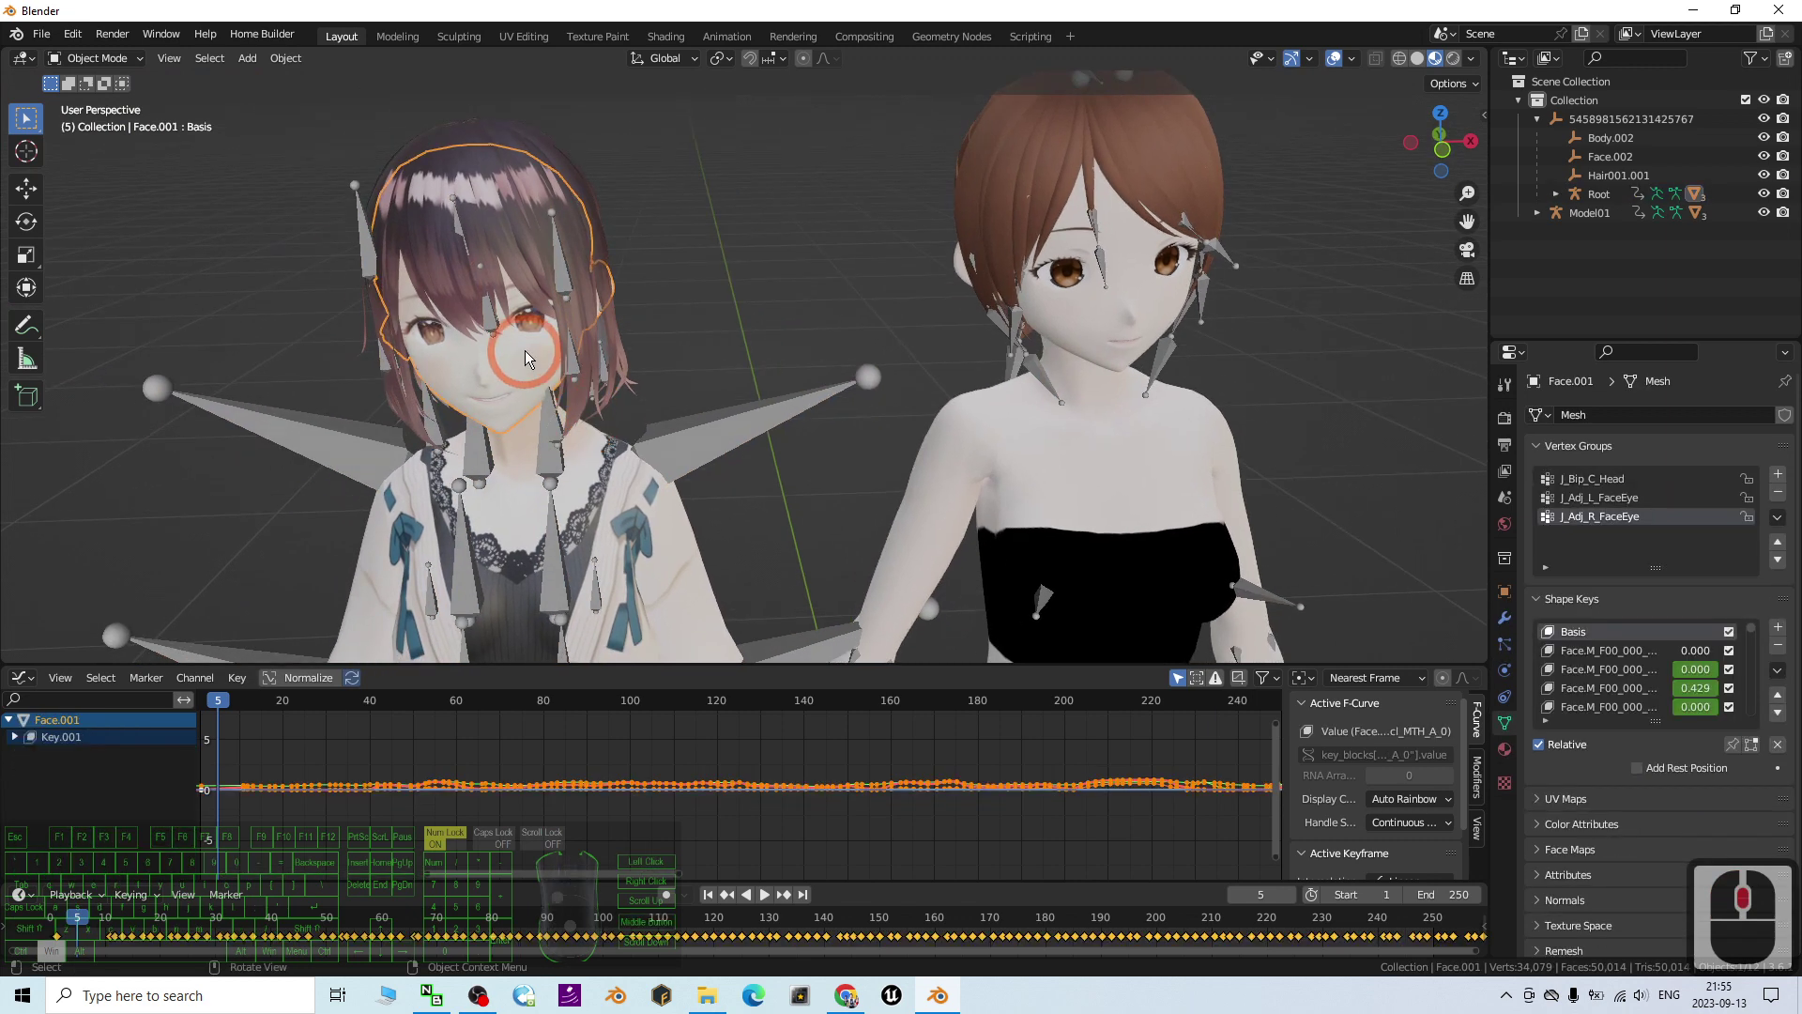
{"action": "left_click", "coordinate": [1504, 697]}
{"action": "left_click", "coordinate": [1505, 725]}
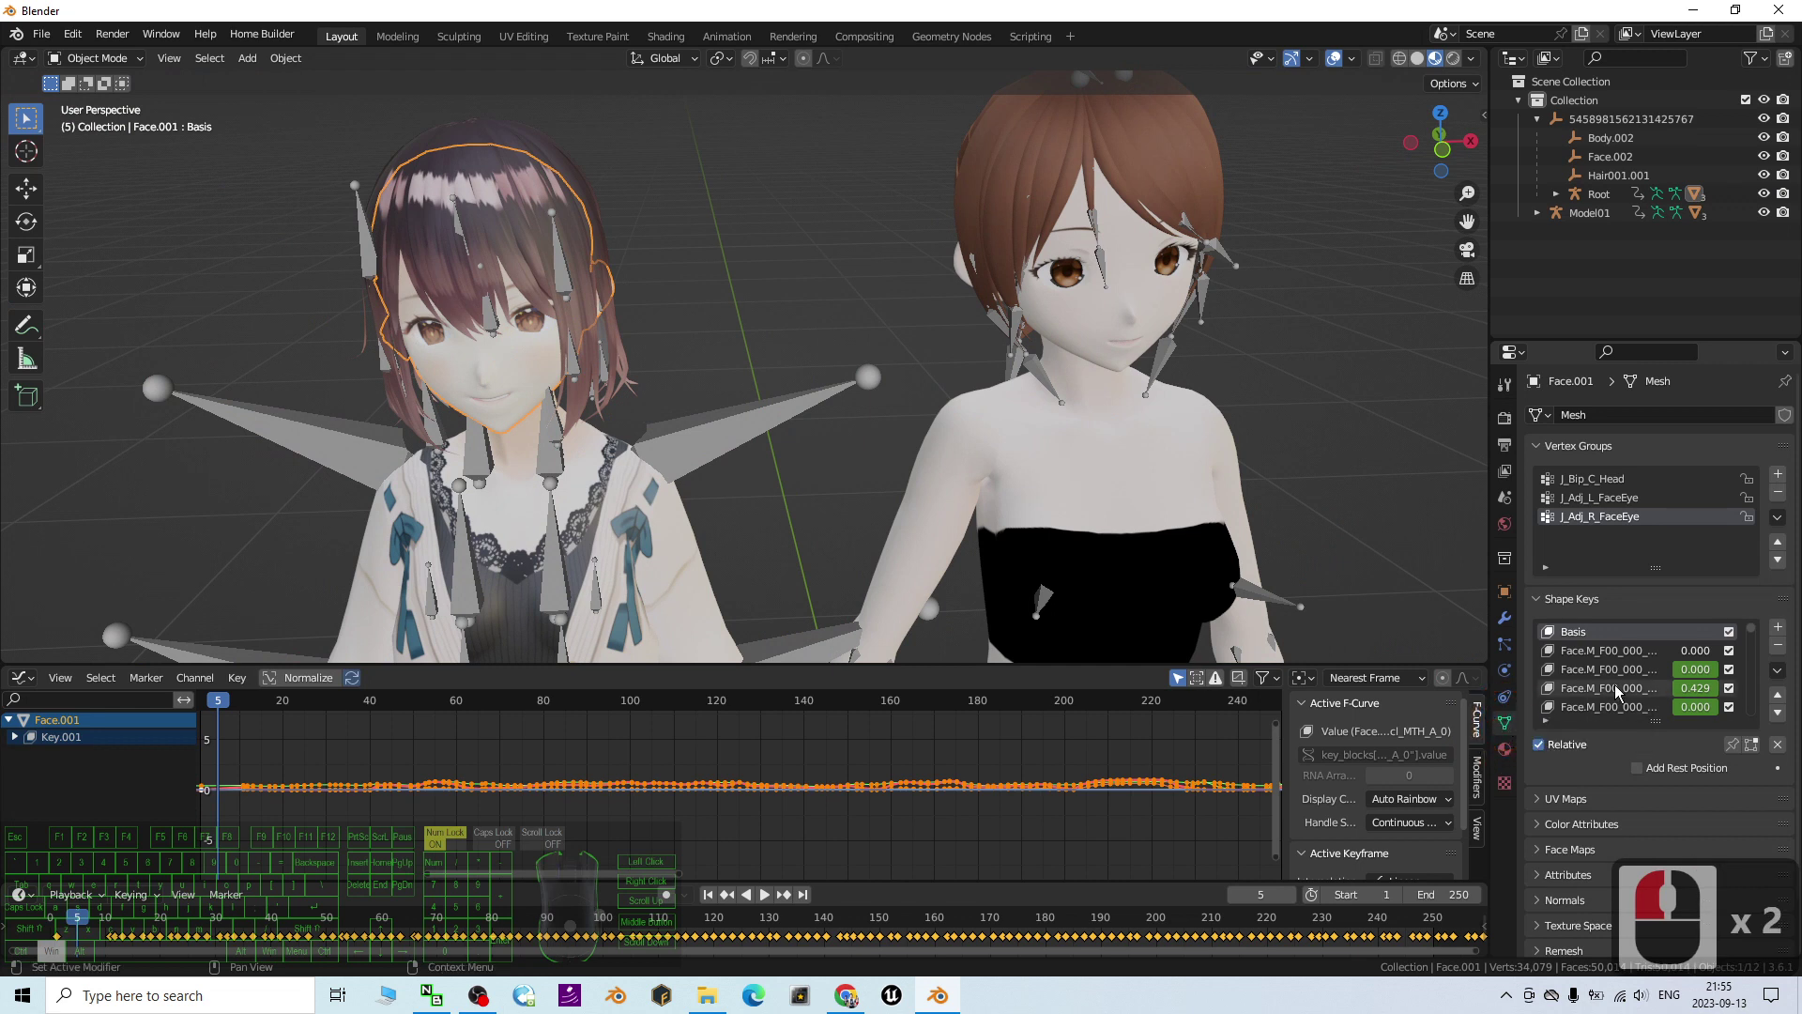
{"action": "left_click", "coordinate": [15, 738]}
{"action": "left_click", "coordinate": [22, 754]}
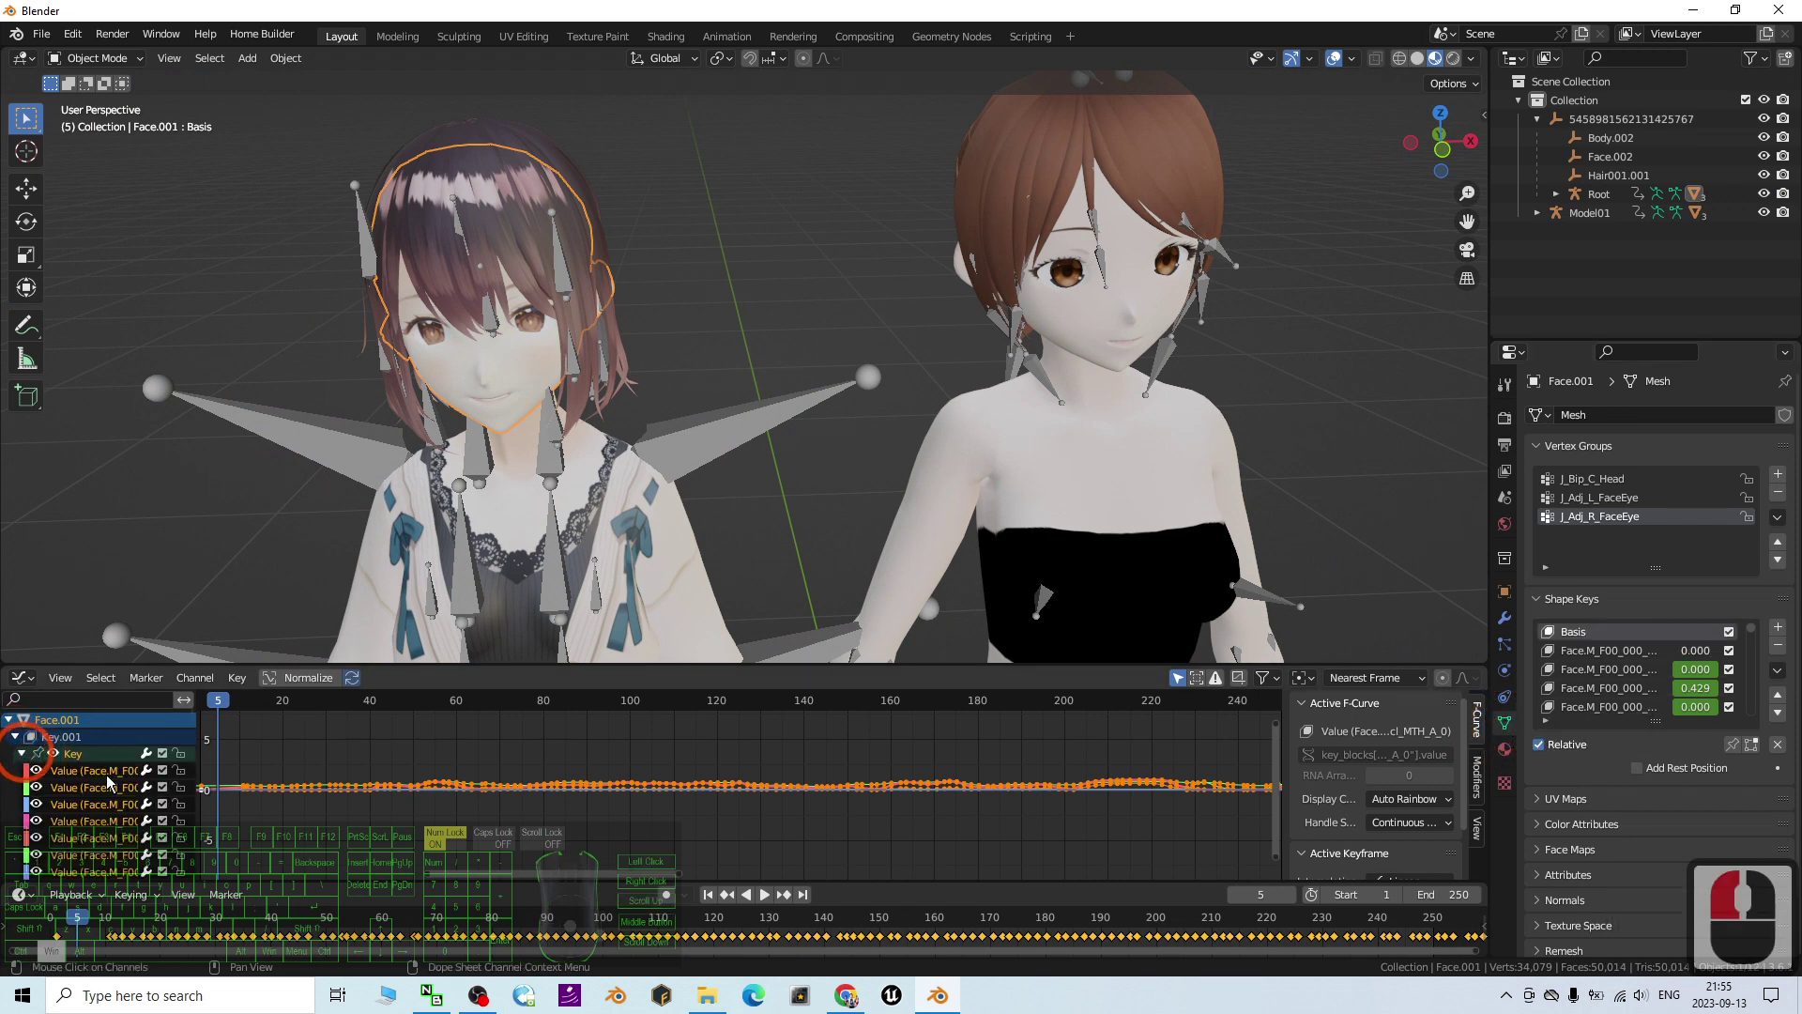
Step: Enlarge the Graph Editor and widen its channel list to show full shape-key names
{"action": "scroll", "coordinate": [37, 770], "scroll_direction": "down", "scroll_amount": 5}
{"action": "left_click_drag", "start_coordinate": [423, 664], "coordinate": [460, 456]}
{"action": "left_click_drag", "start_coordinate": [192, 588], "coordinate": [390, 599]}
{"action": "scroll", "coordinate": [264, 642], "scroll_direction": "down", "scroll_amount": 11}
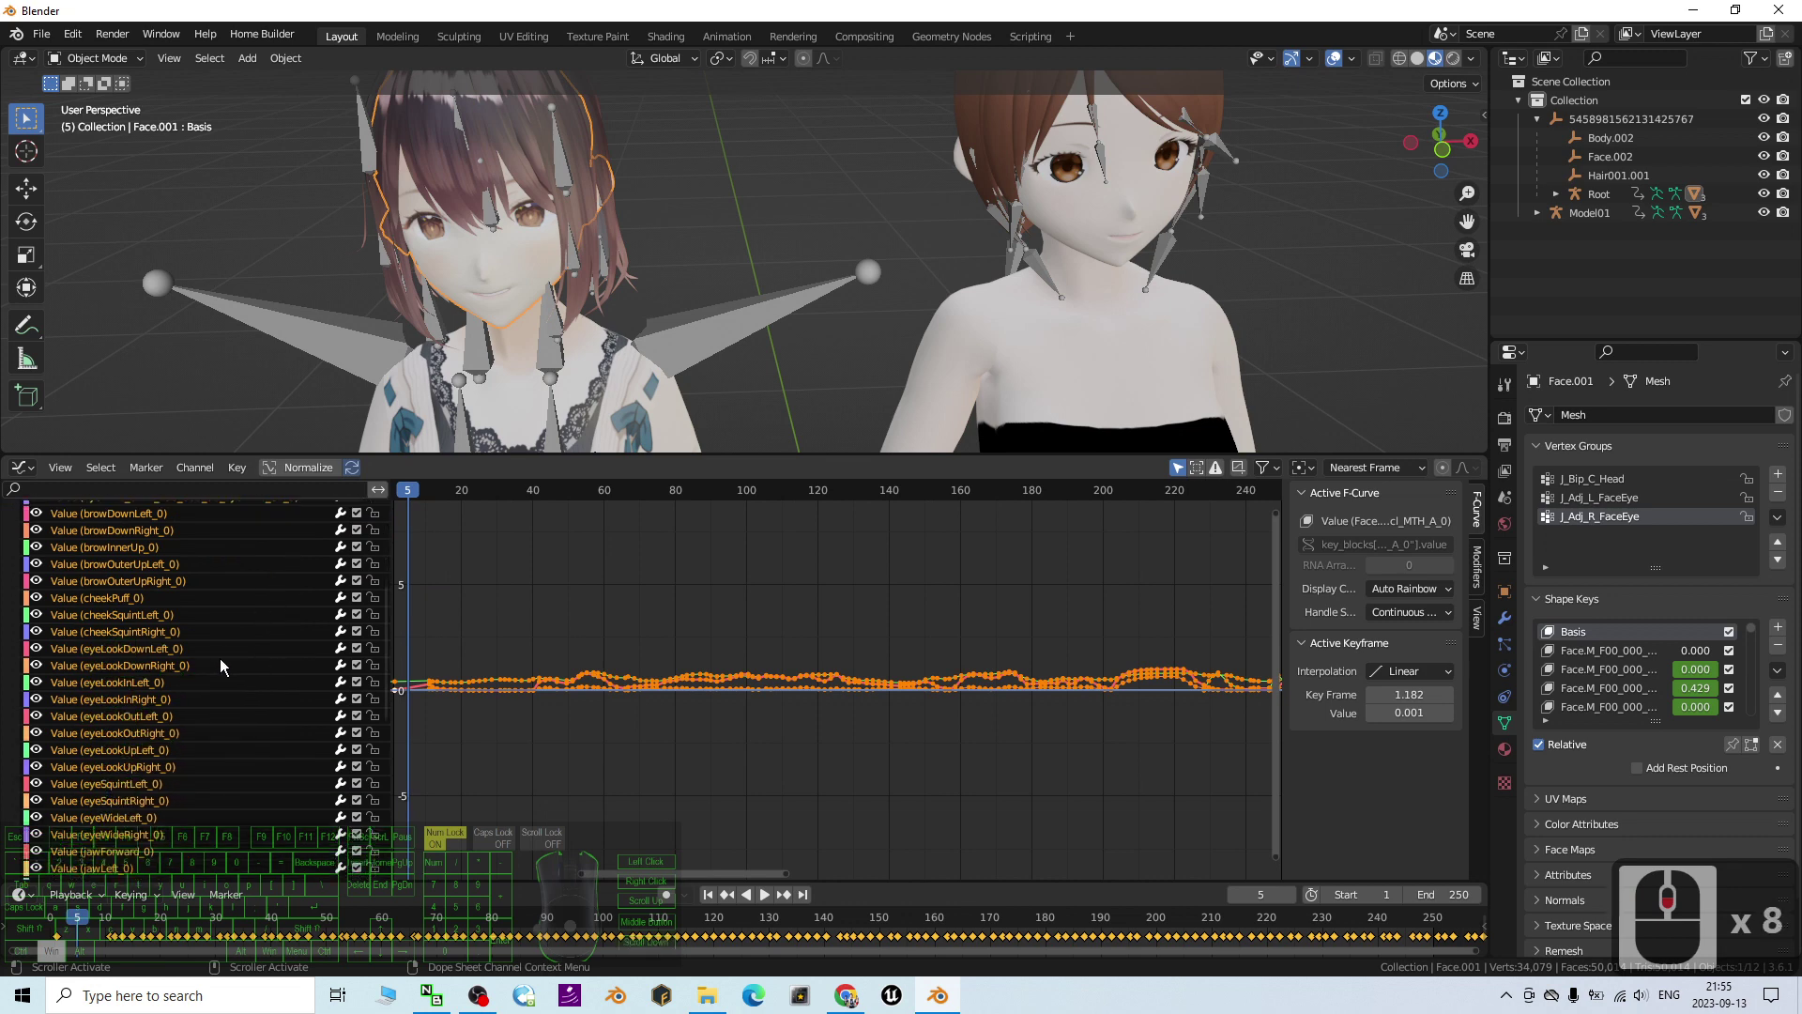
{"action": "scroll", "coordinate": [227, 713], "scroll_direction": "down", "scroll_amount": 7}
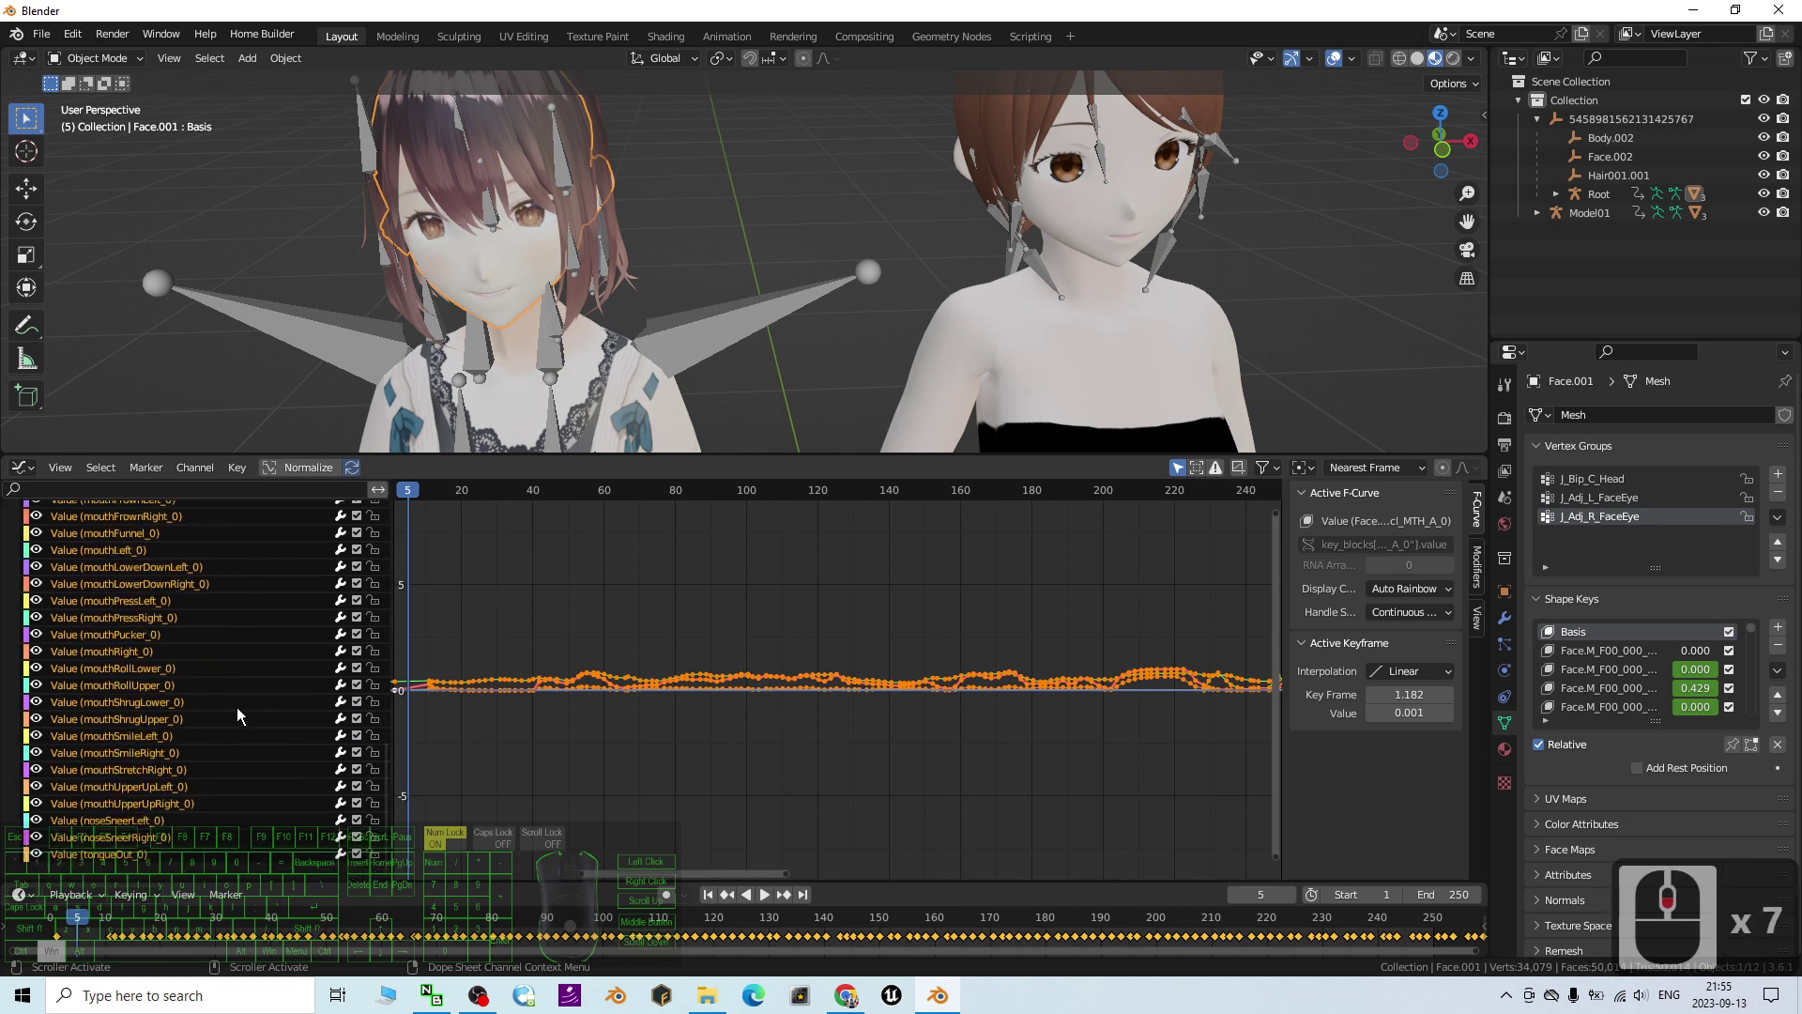
{"action": "scroll", "coordinate": [236, 707], "scroll_direction": "up", "scroll_amount": 20}
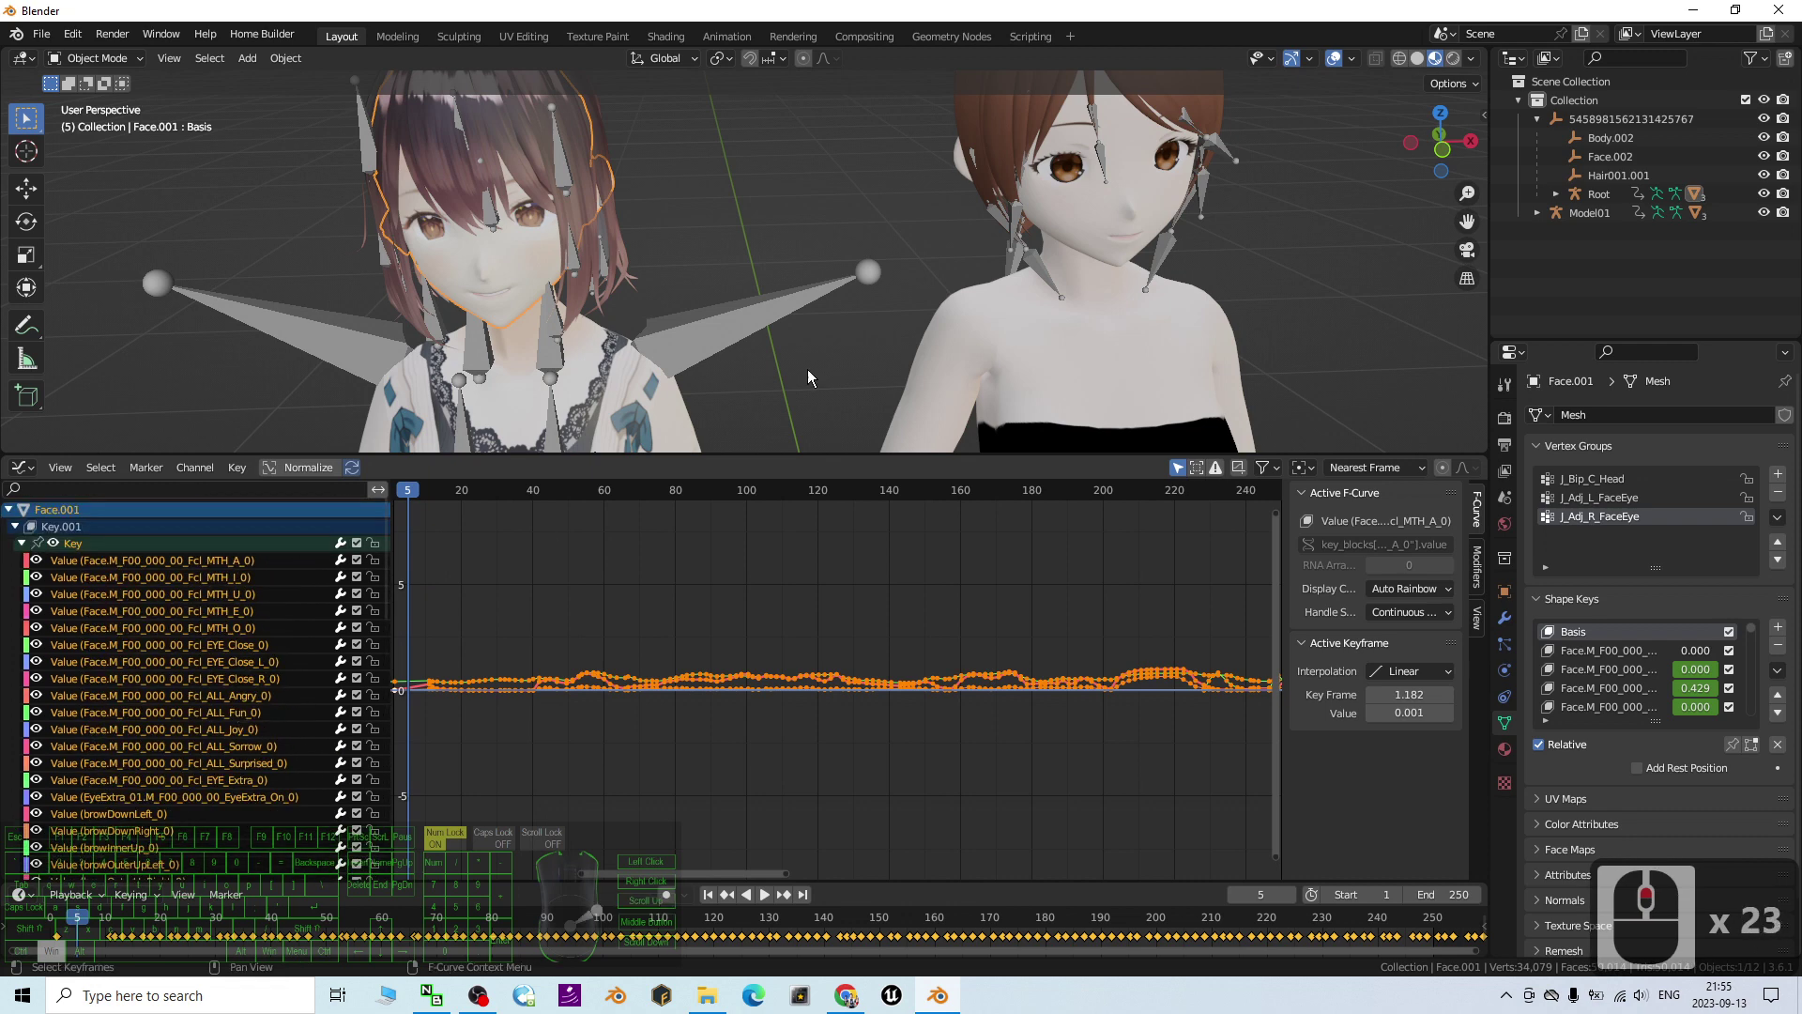
Step: Select the left character's Face.001 and isolate its Fcl_MTH_A_0 mouth curve in the Graph Editor
{"action": "left_click", "coordinate": [1117, 273]}
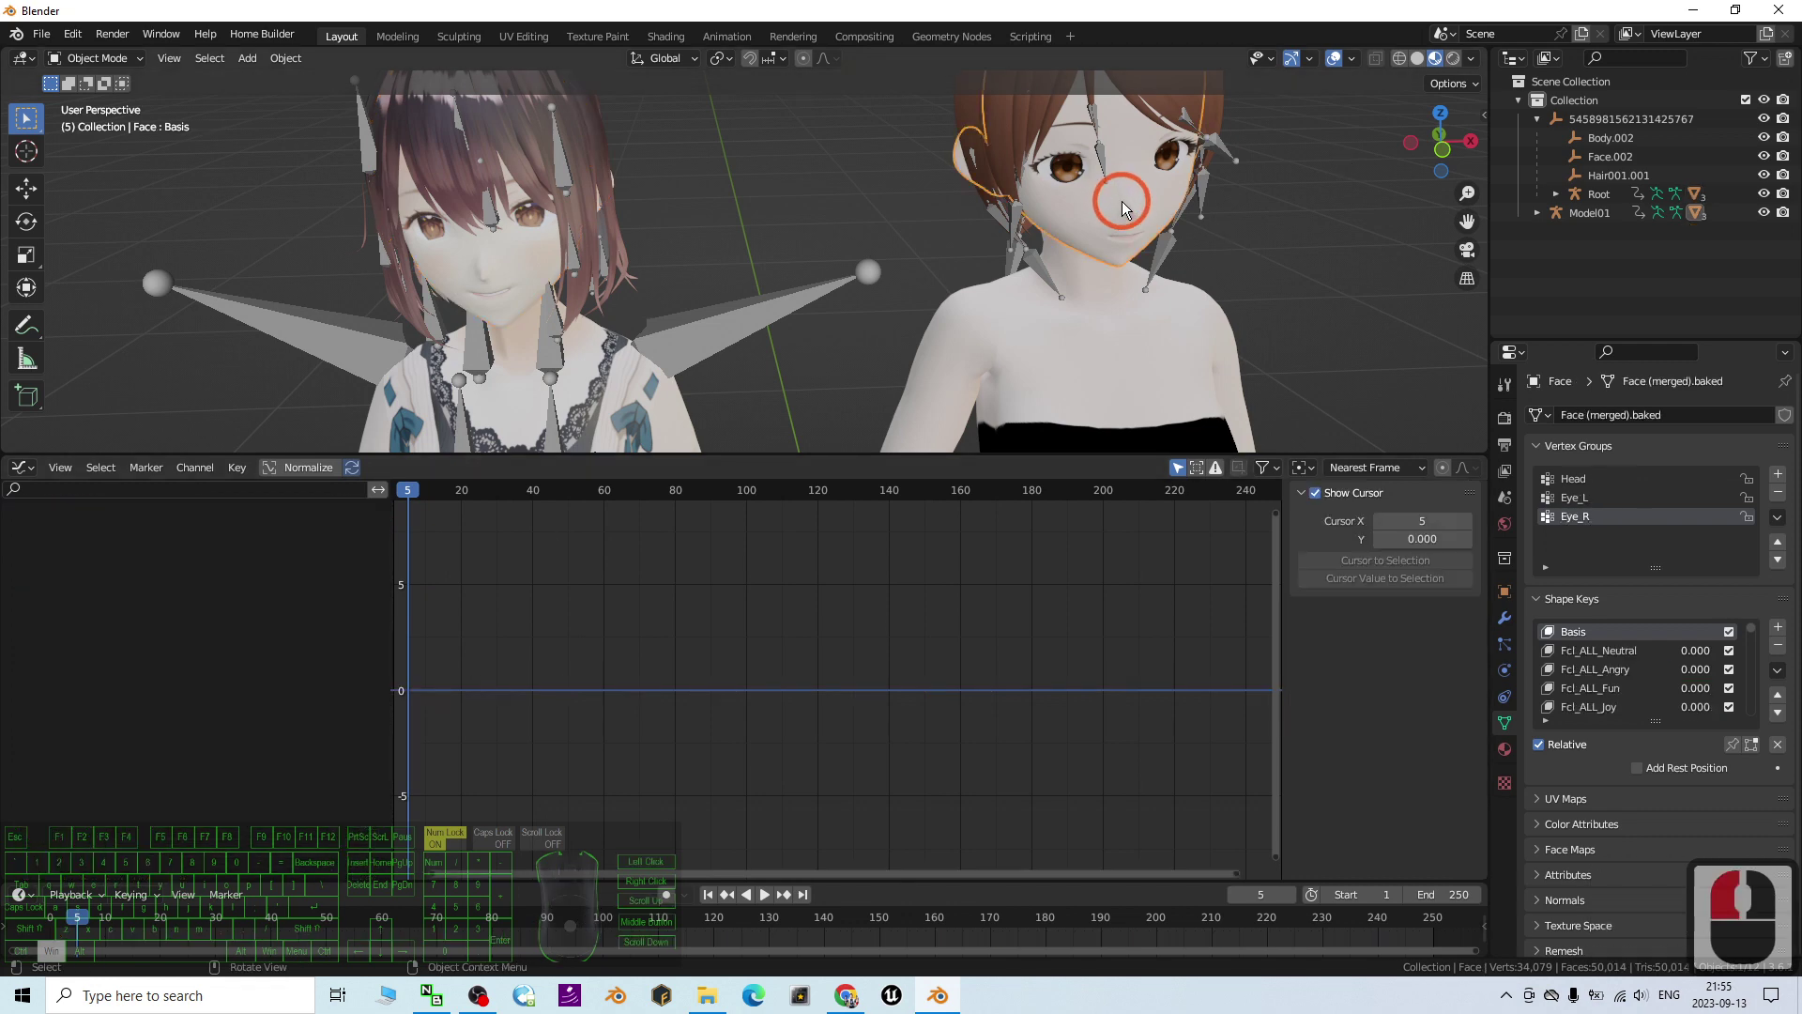
{"action": "left_click", "coordinate": [539, 270]}
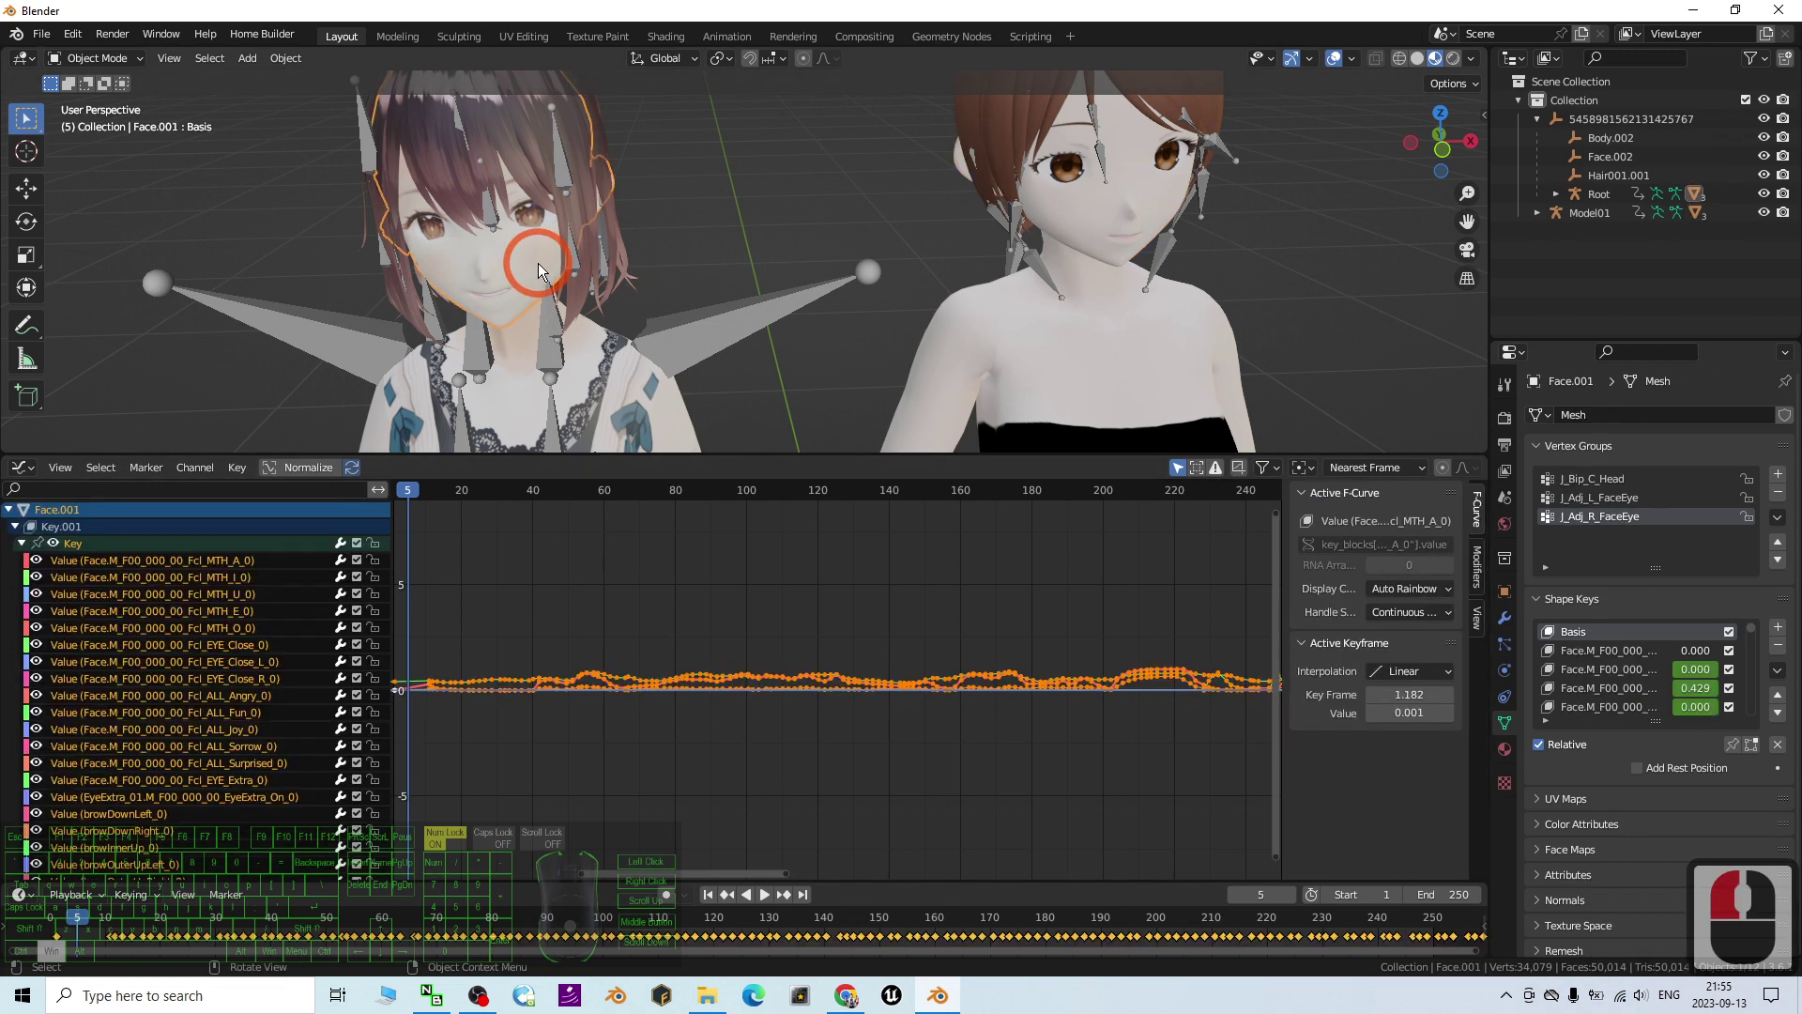
{"action": "left_click", "coordinate": [246, 561]}
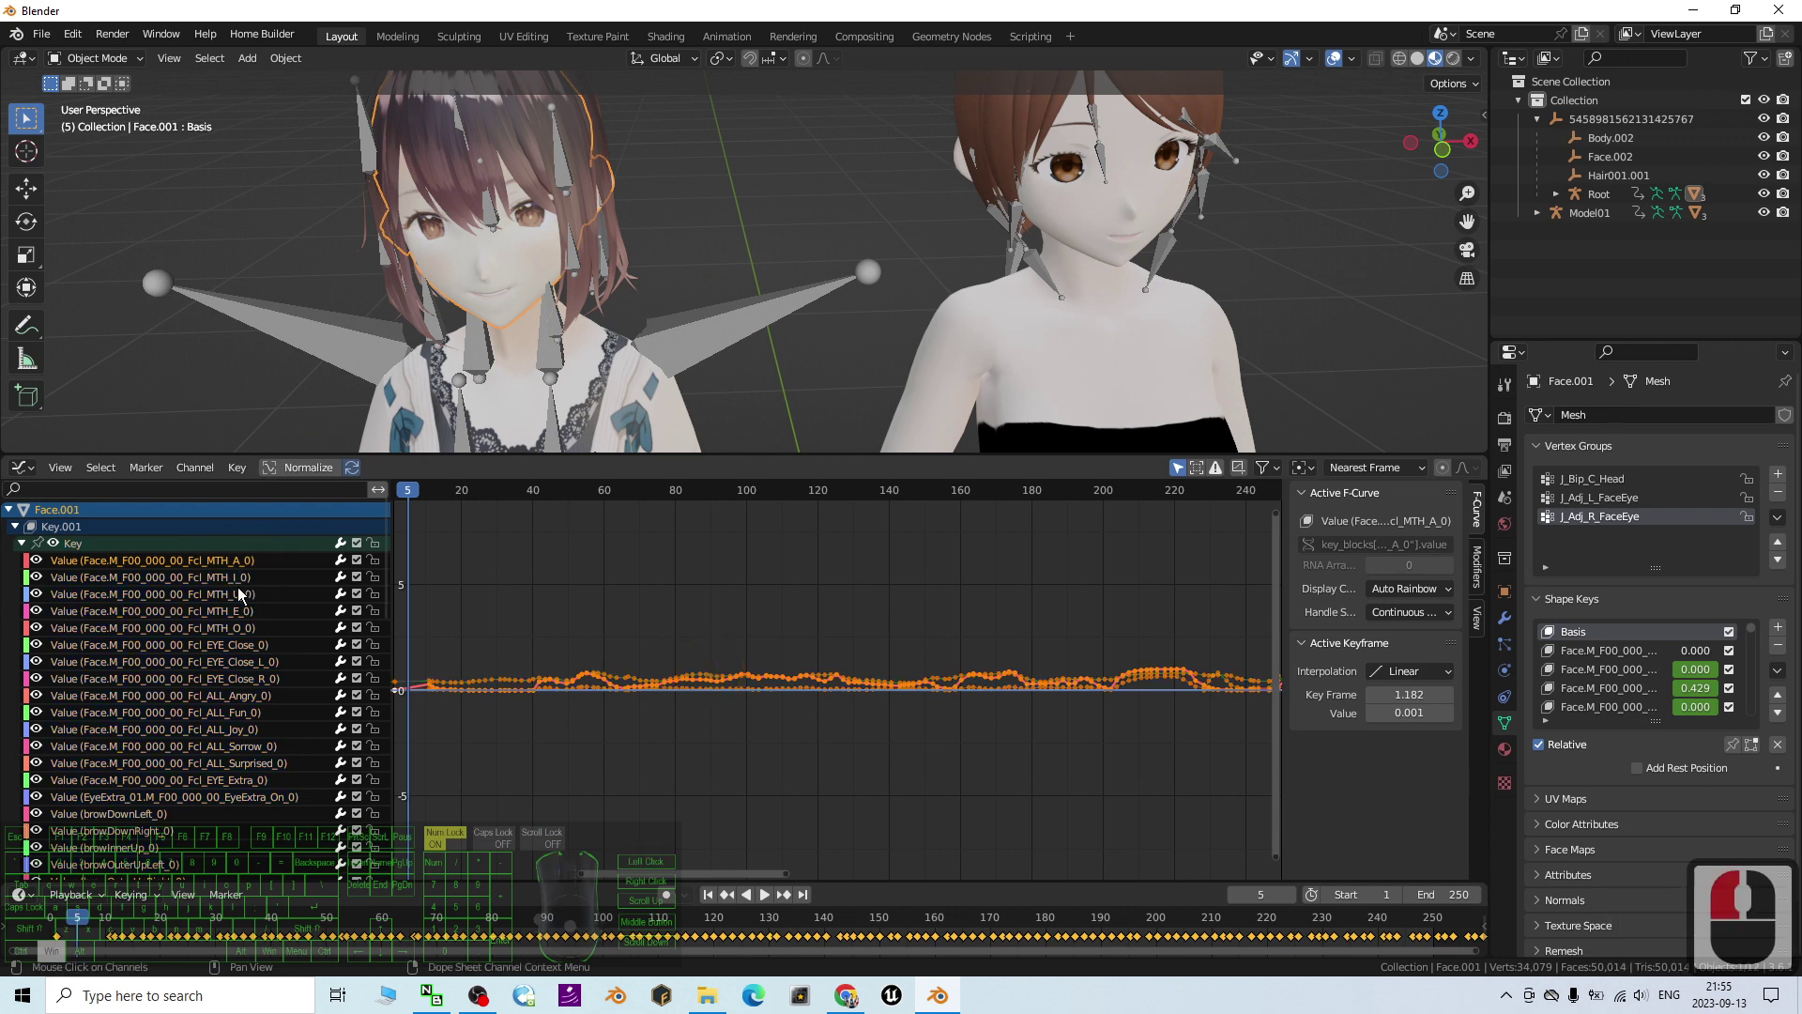
{"action": "double_click", "coordinate": [235, 566]}
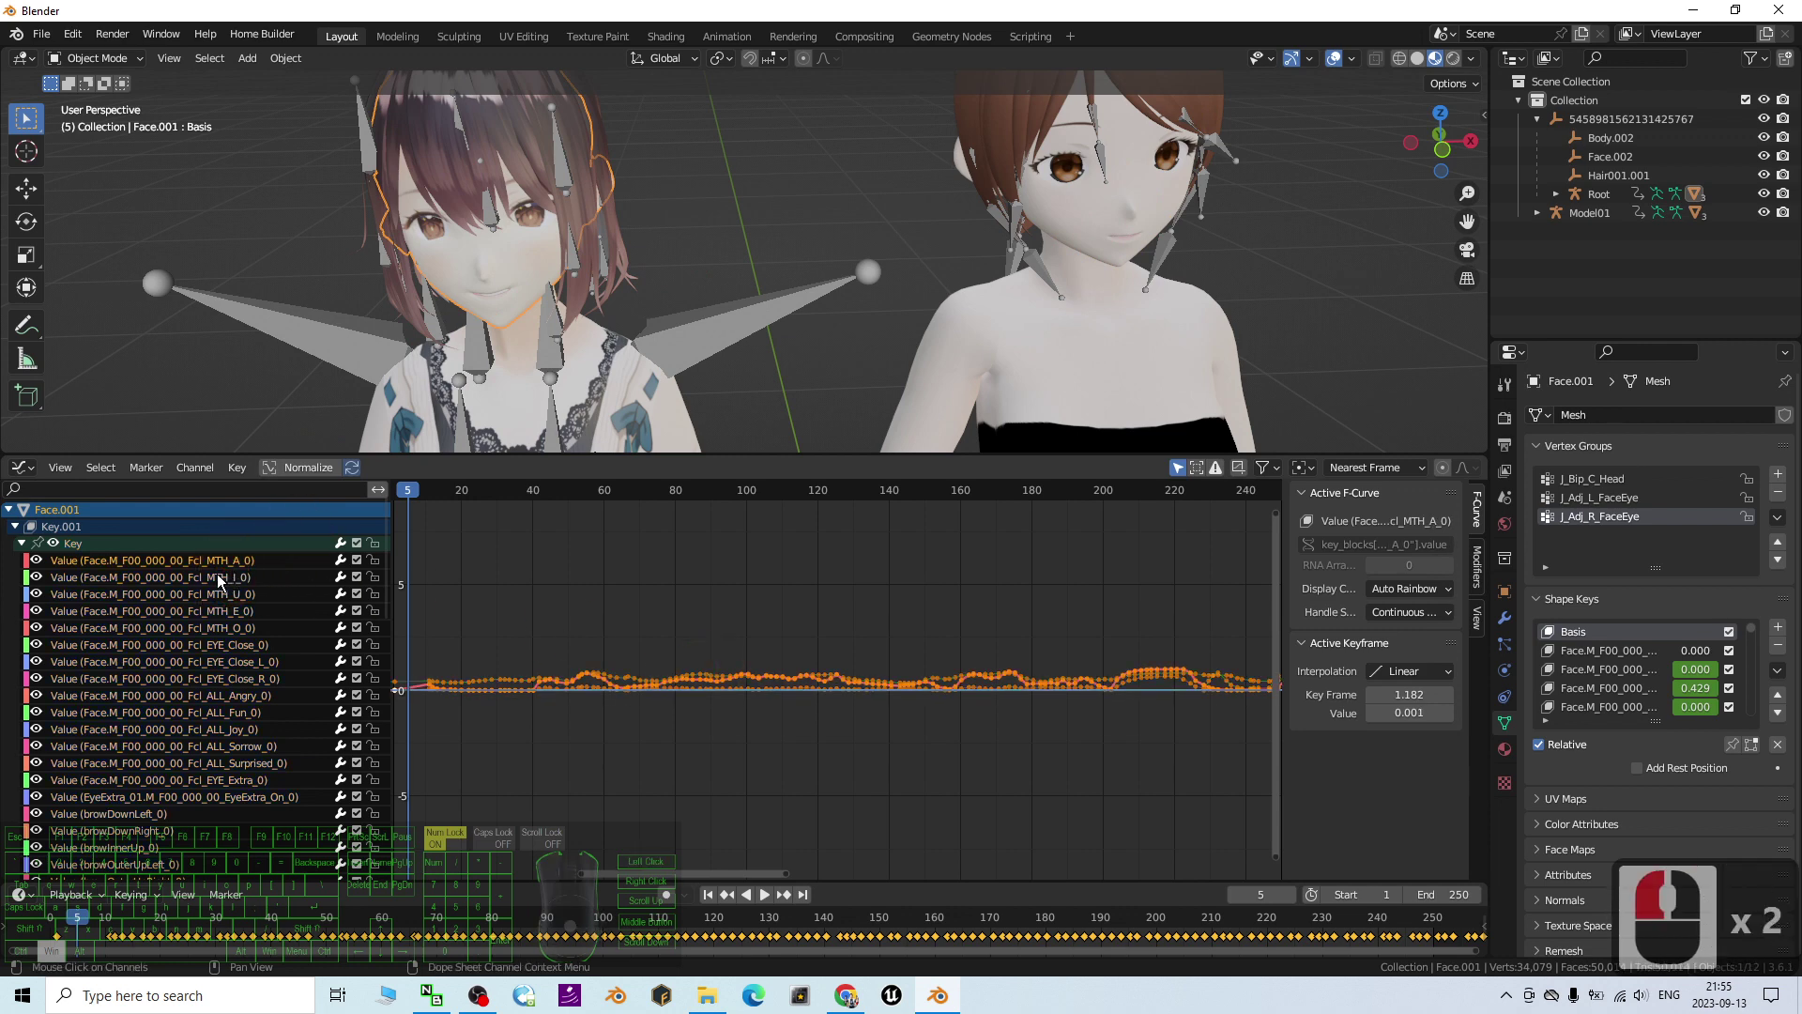
{"action": "double_click", "coordinate": [236, 563]}
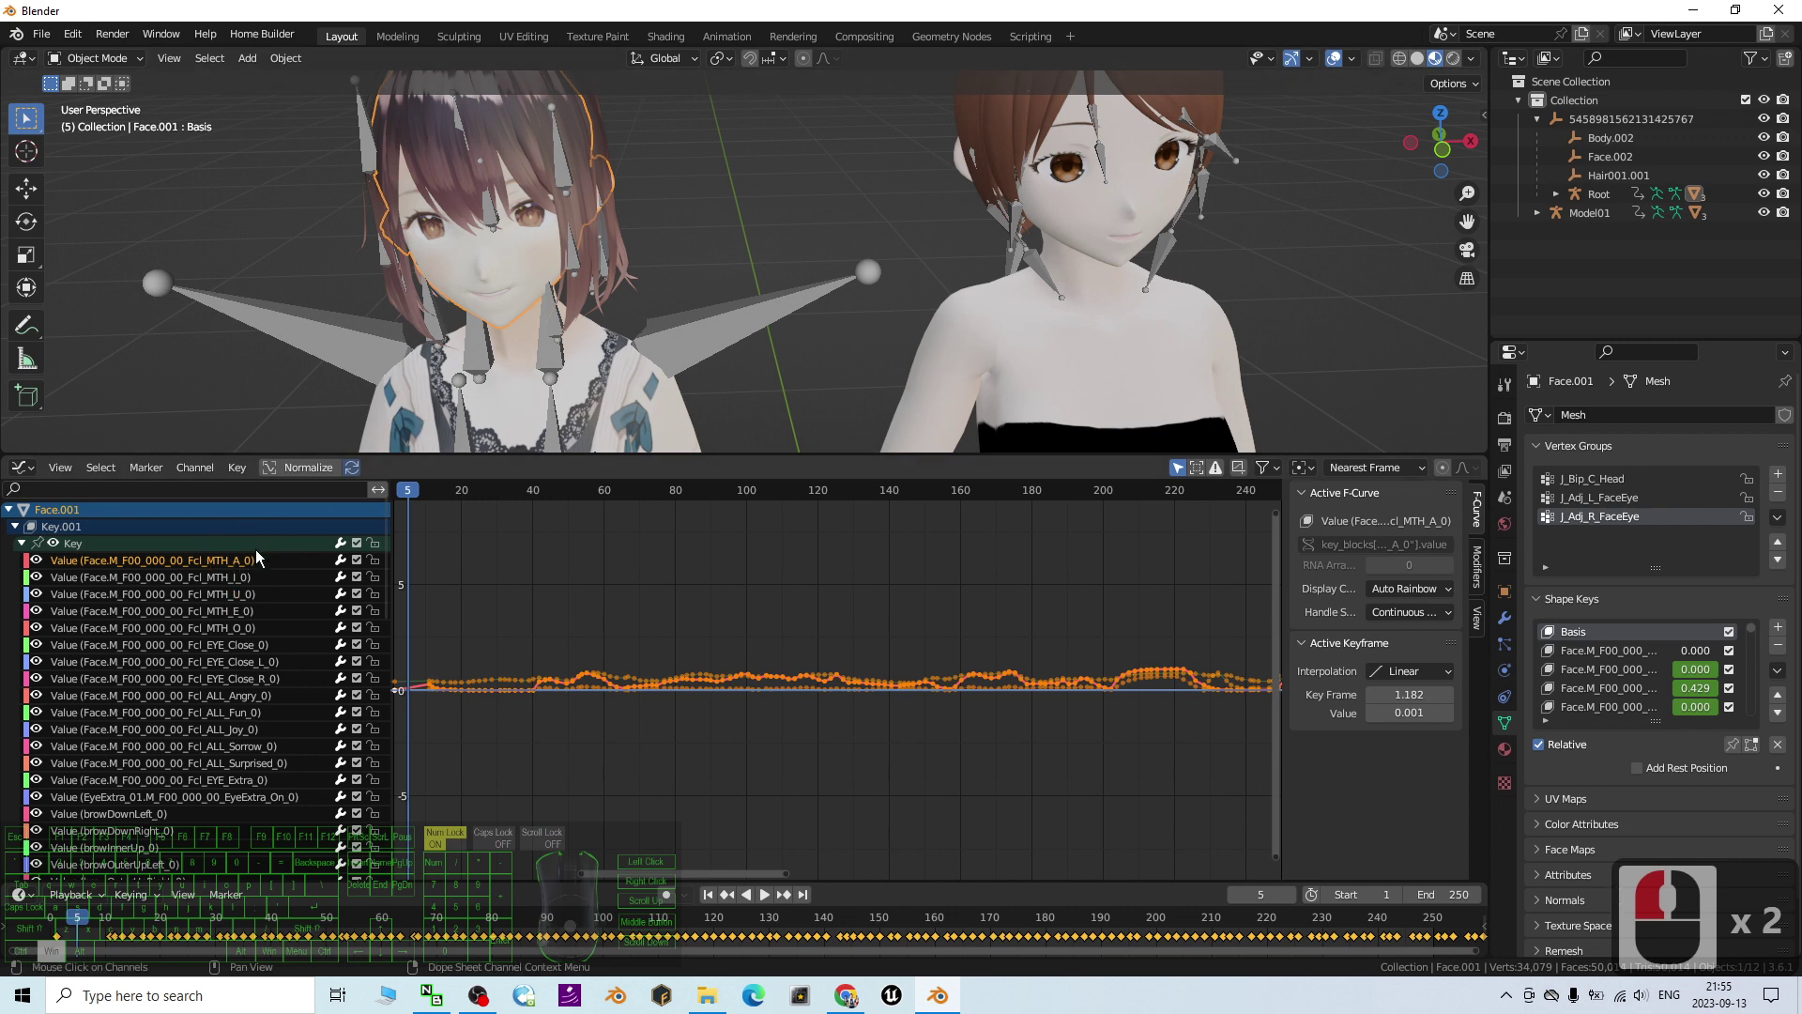
{"action": "left_click", "coordinate": [209, 559]}
{"action": "left_click", "coordinate": [250, 558]}
{"action": "scroll", "coordinate": [607, 717], "scroll_direction": "up", "scroll_amount": 3}
{"action": "scroll", "coordinate": [610, 717], "scroll_direction": "up", "scroll_amount": 19}
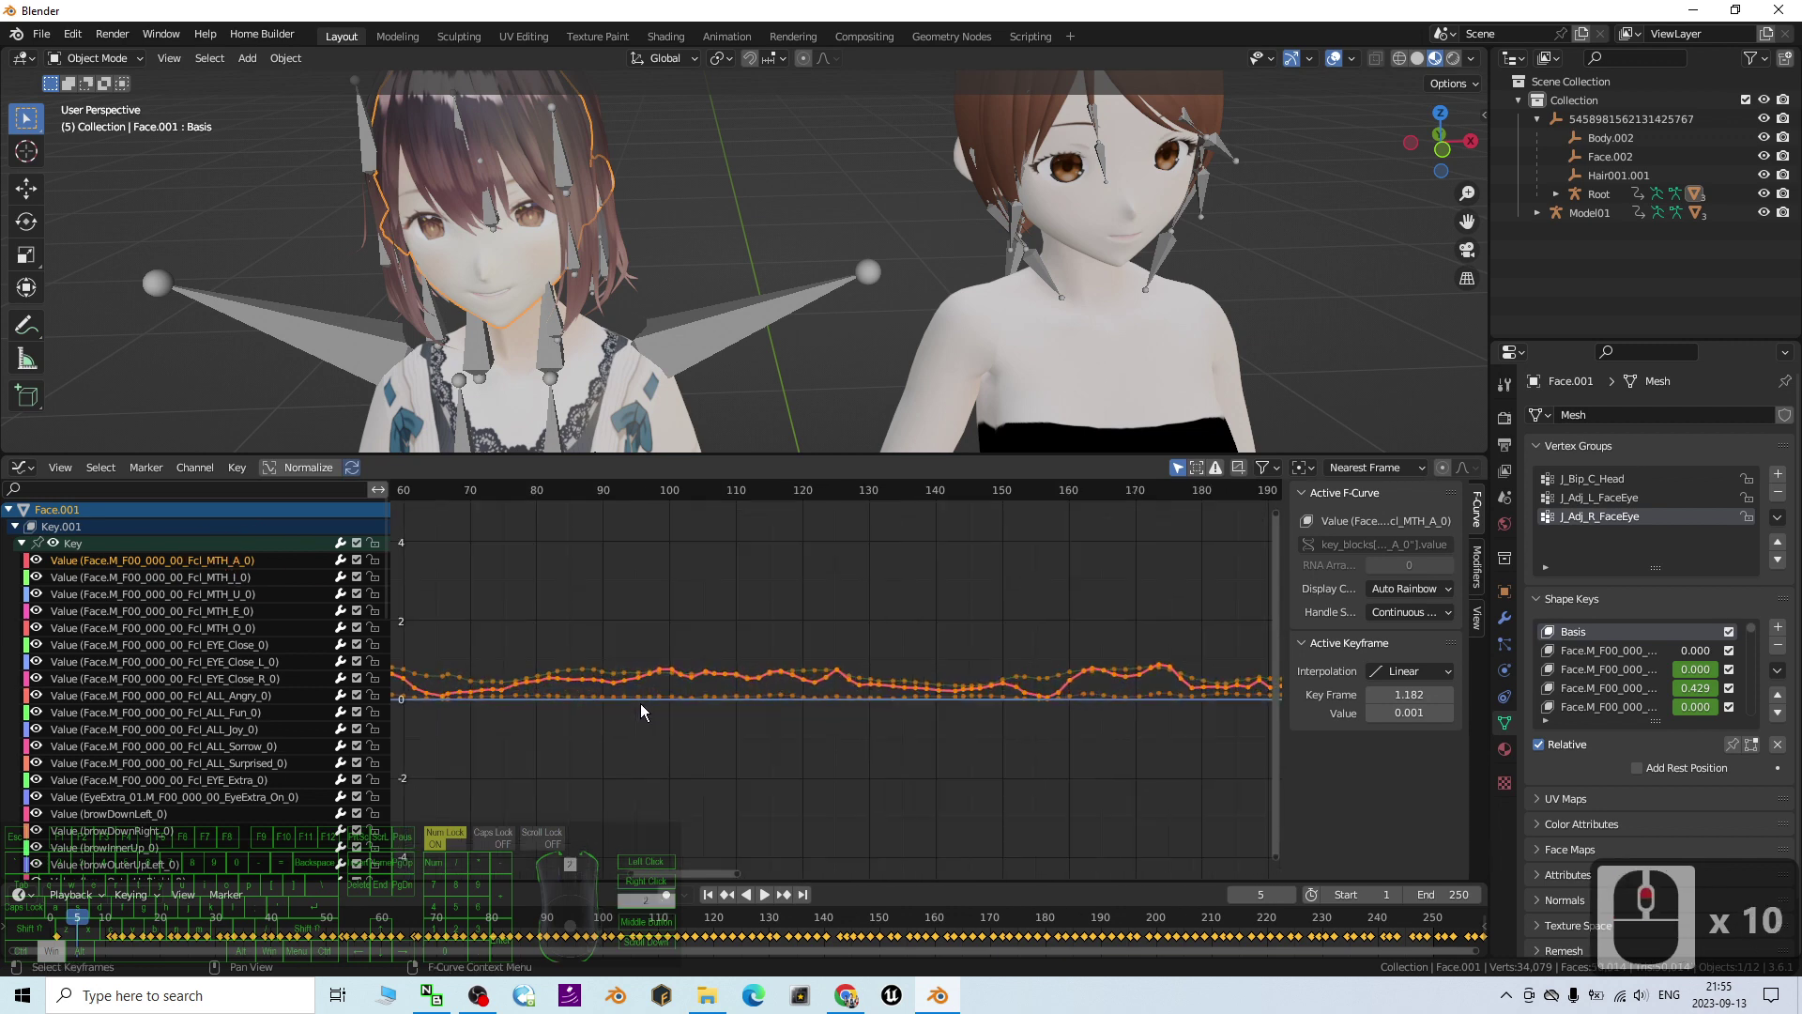
Step: Select every keyframe on the Fcl_MTH_A_0 curve and copy them
{"action": "left_click", "coordinate": [803, 672]}
{"action": "key", "text": "a"}
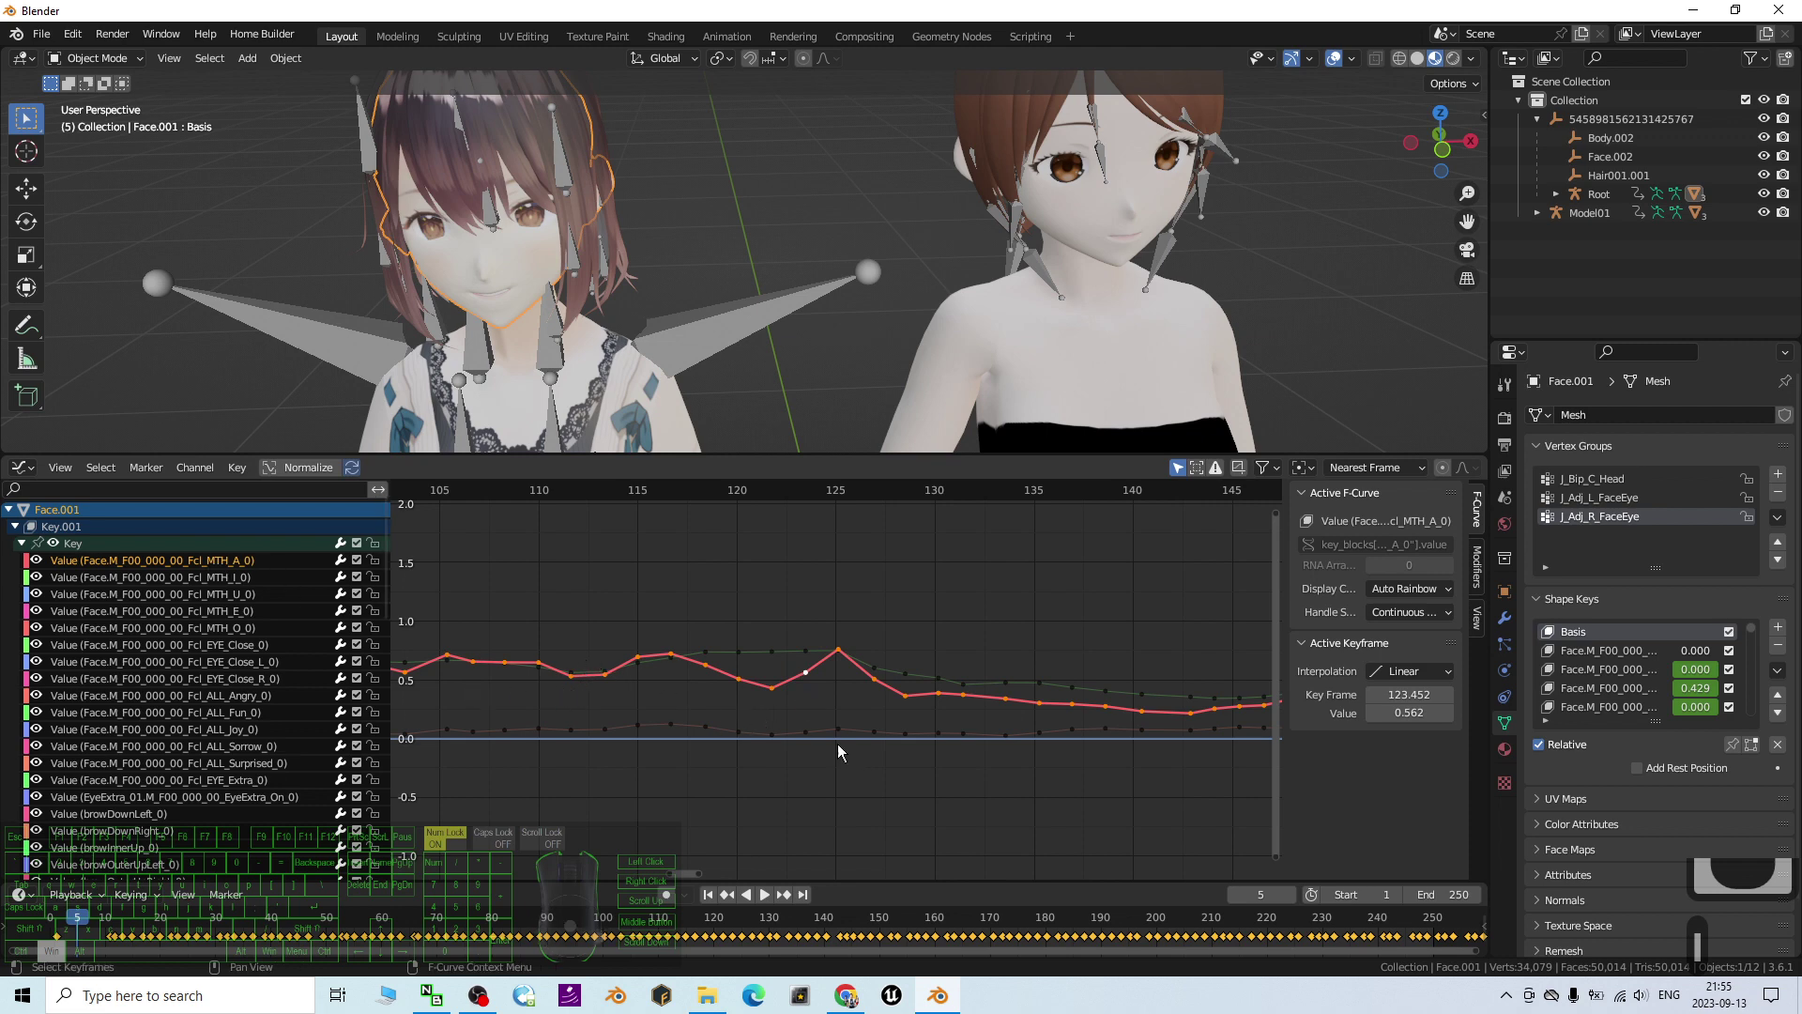
{"action": "key", "text": "ctrl+c"}
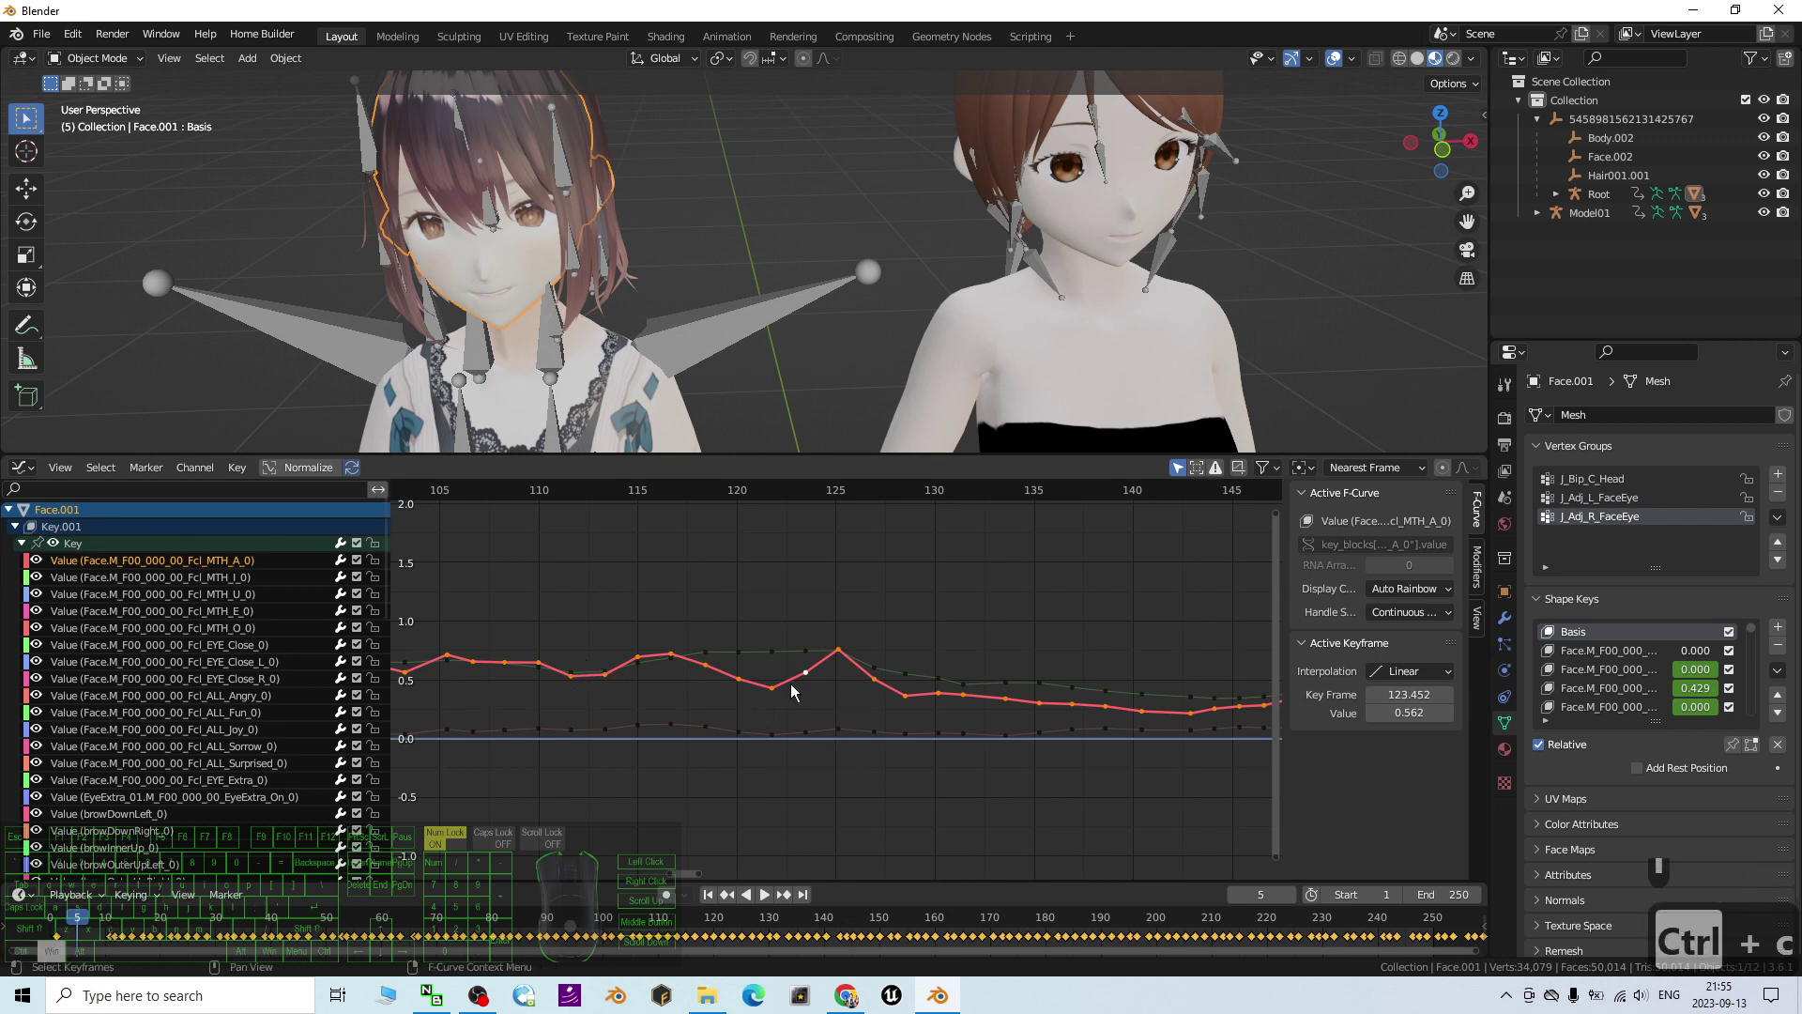
{"action": "scroll", "coordinate": [791, 692], "scroll_direction": "down", "scroll_amount": 20}
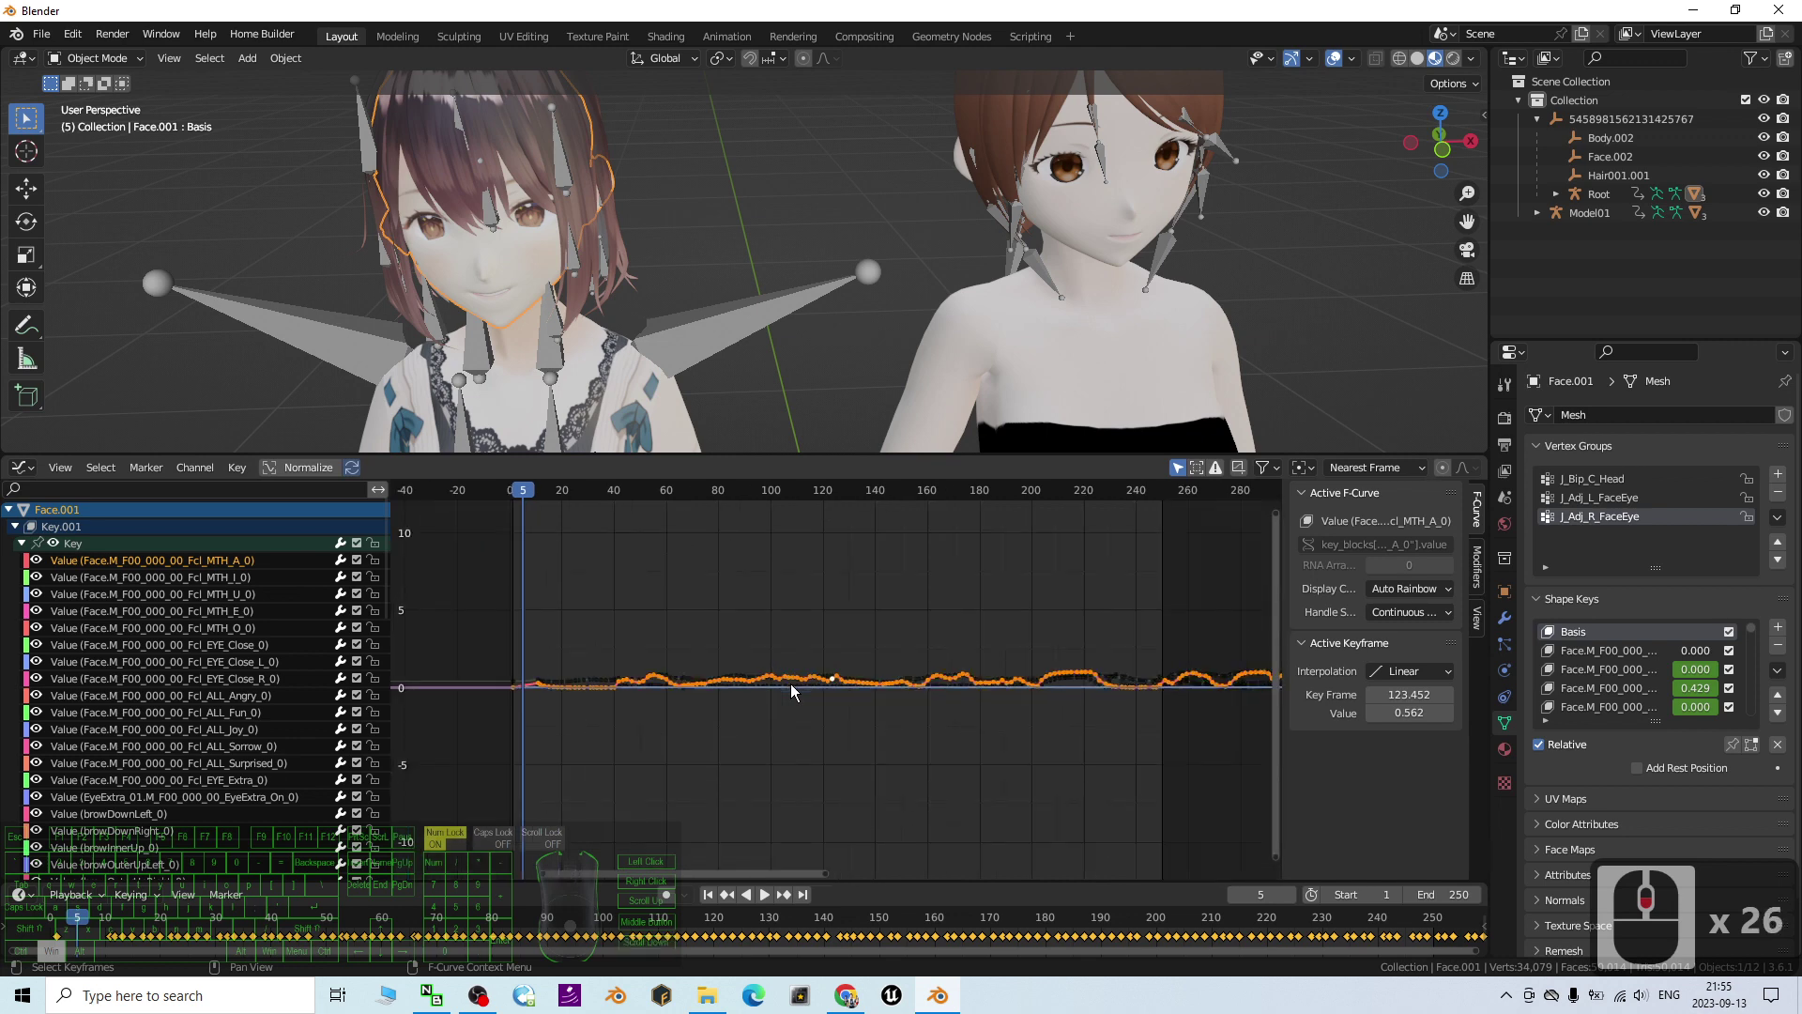
{"action": "scroll", "coordinate": [791, 692], "scroll_direction": "up", "scroll_amount": 12}
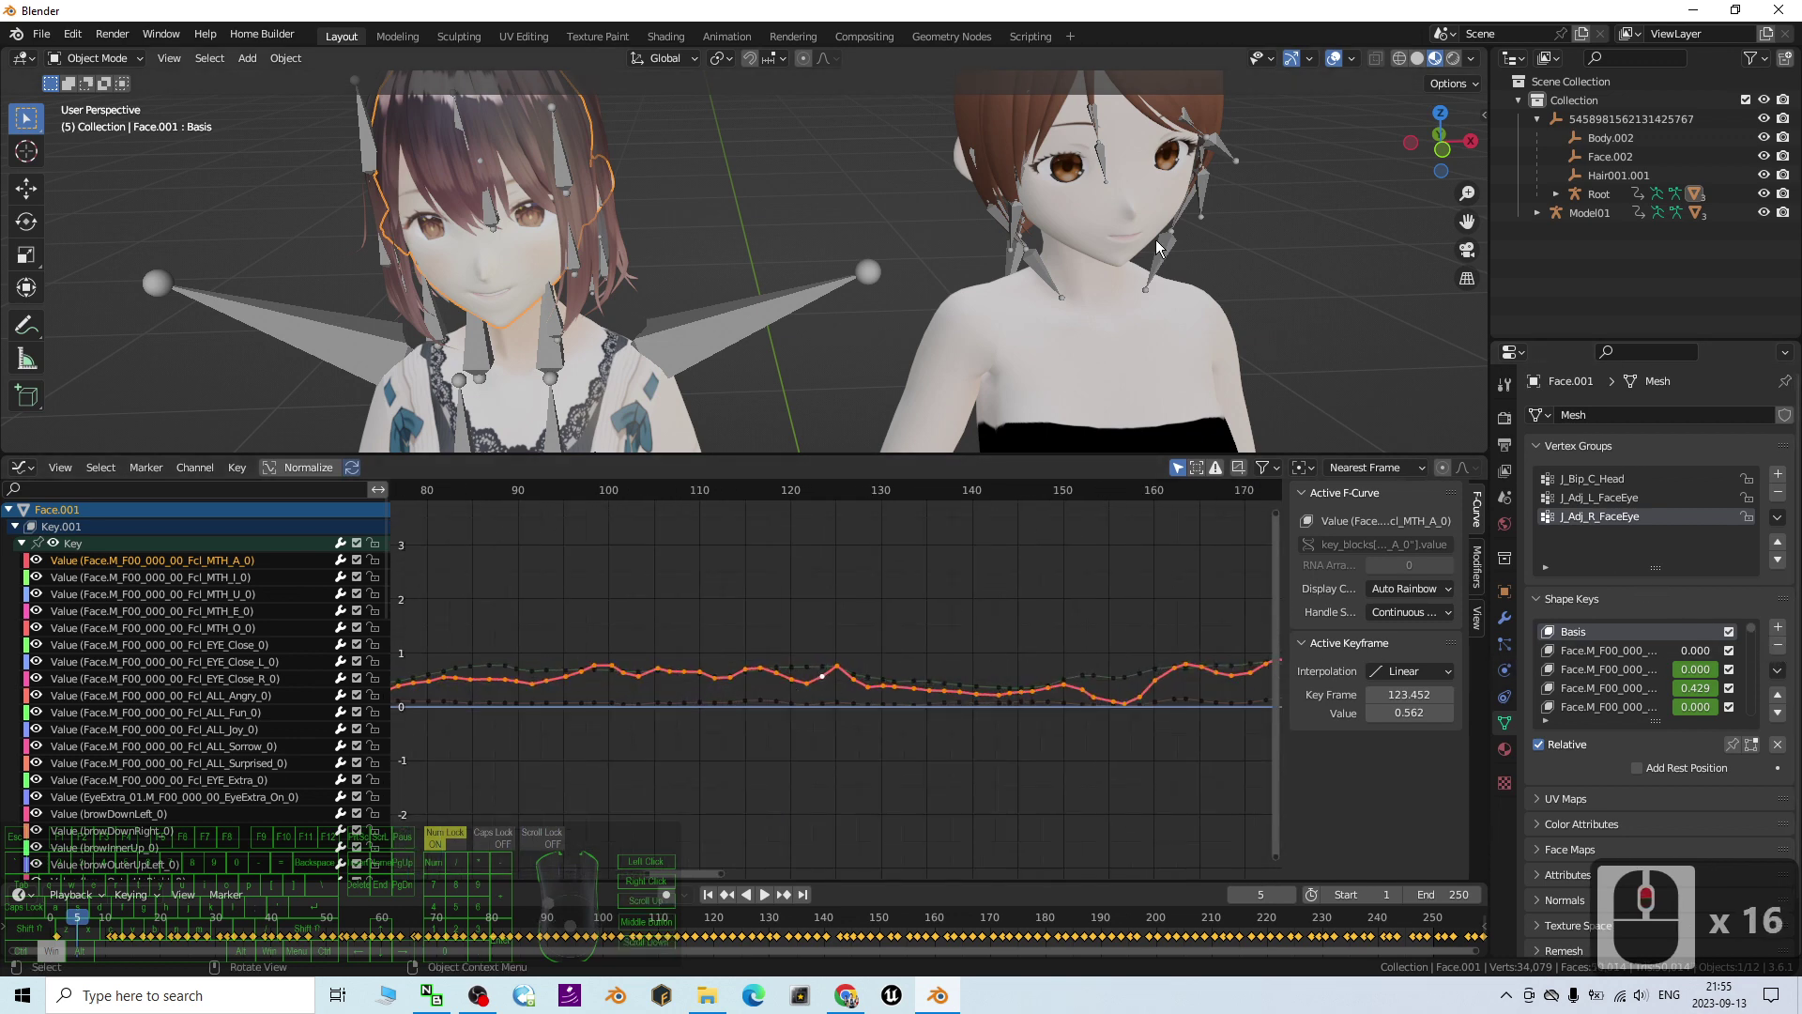
Step: Keyframe the right Face's Fcl_MTH_A shape key and paste the copied mouth keyframes onto it
{"action": "left_click", "coordinate": [1162, 201]}
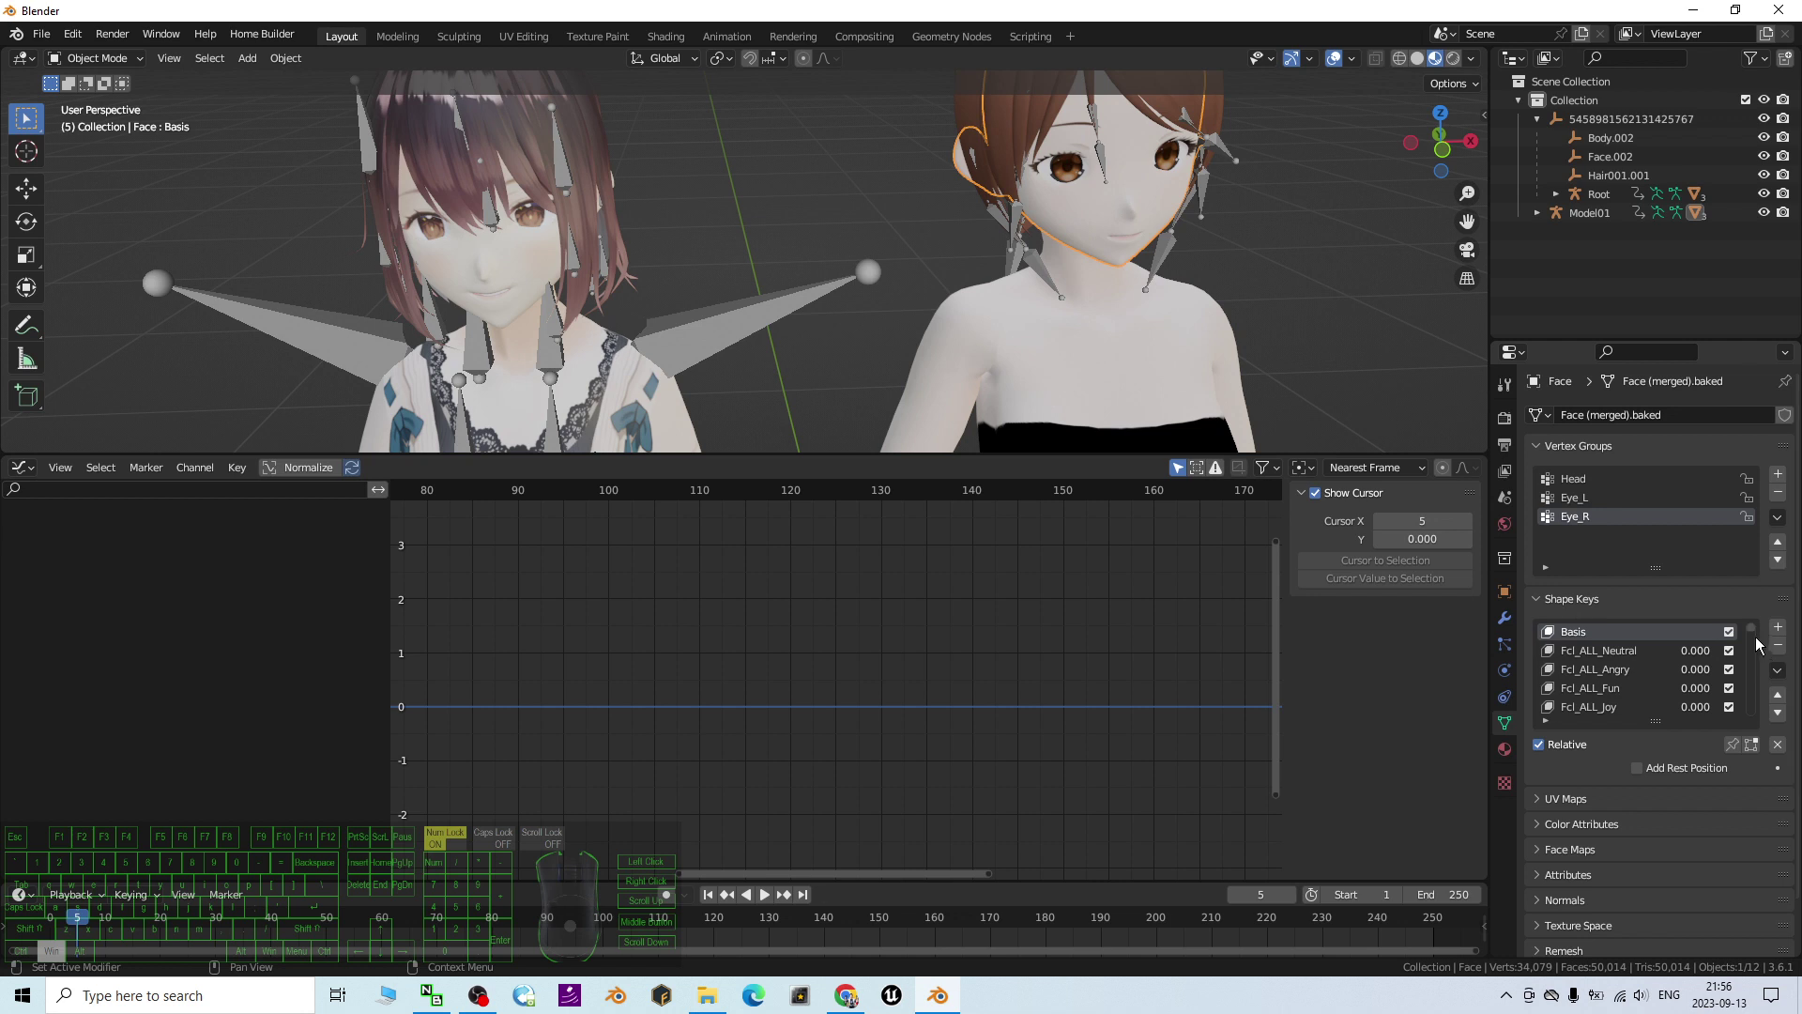
{"action": "left_click_drag", "start_coordinate": [1751, 628], "coordinate": [1776, 700]}
{"action": "double_click", "coordinate": [1585, 656]}
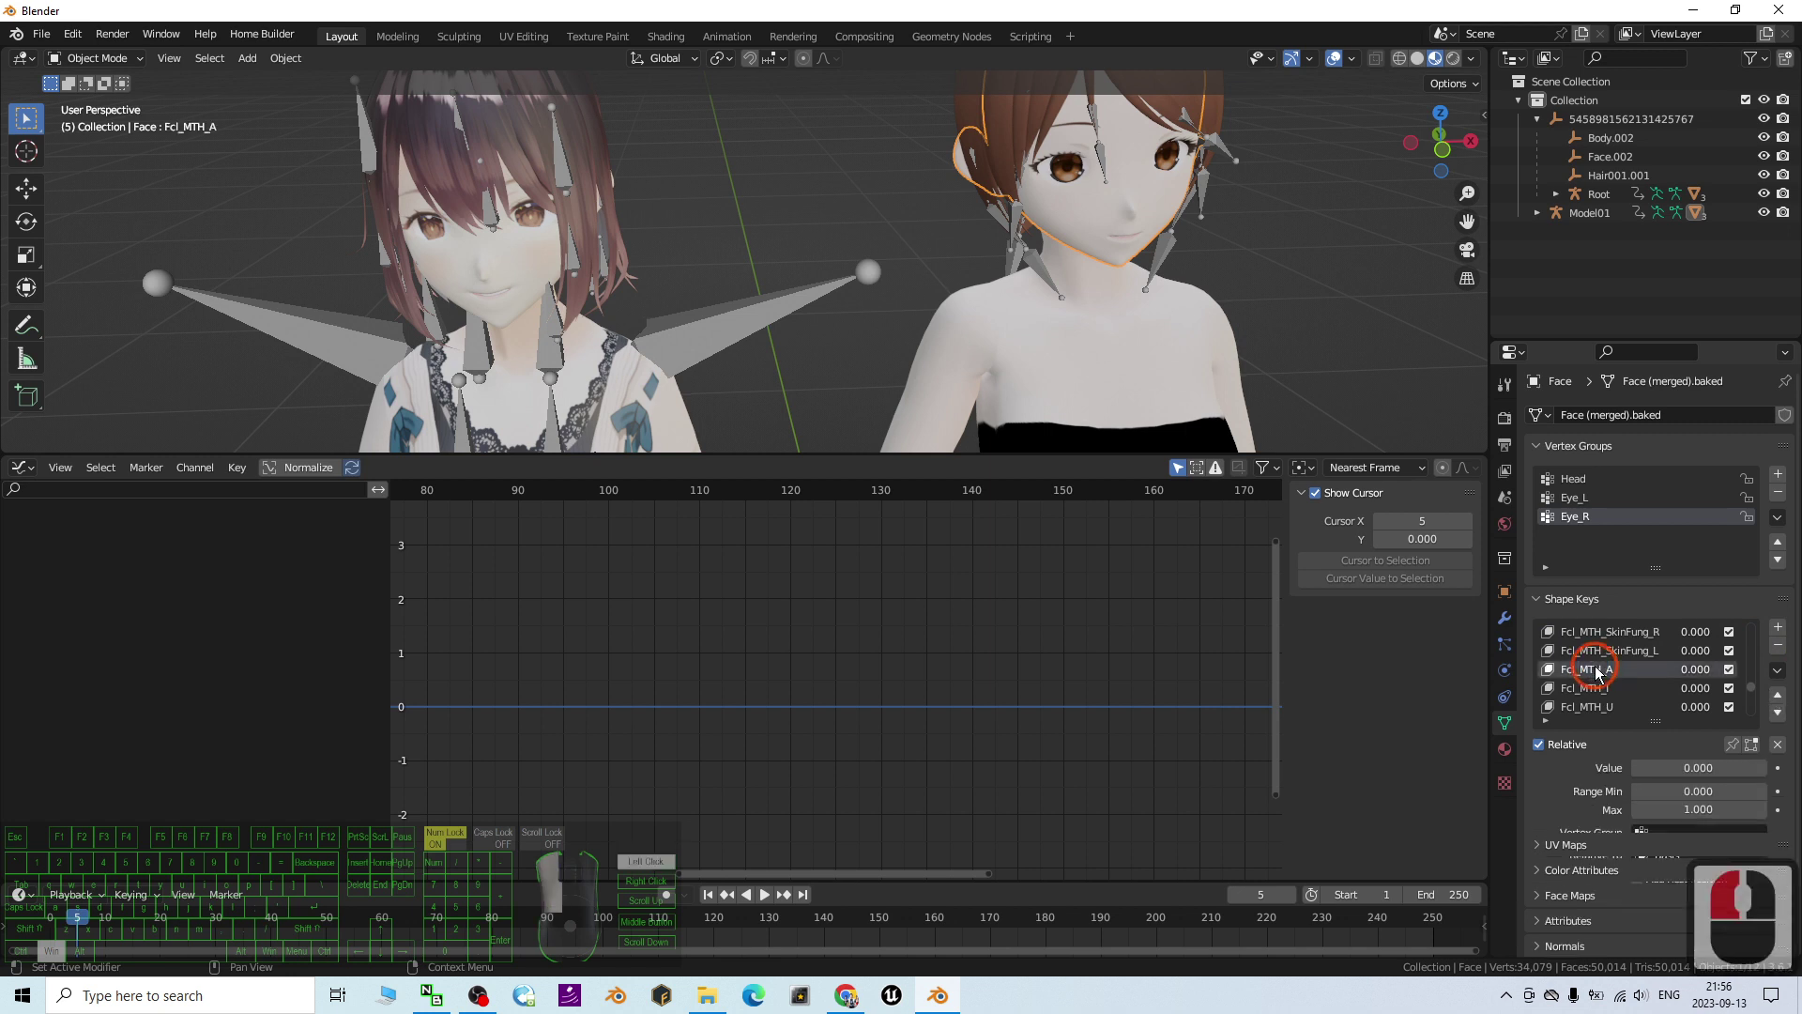
{"action": "left_click", "coordinate": [1779, 769]}
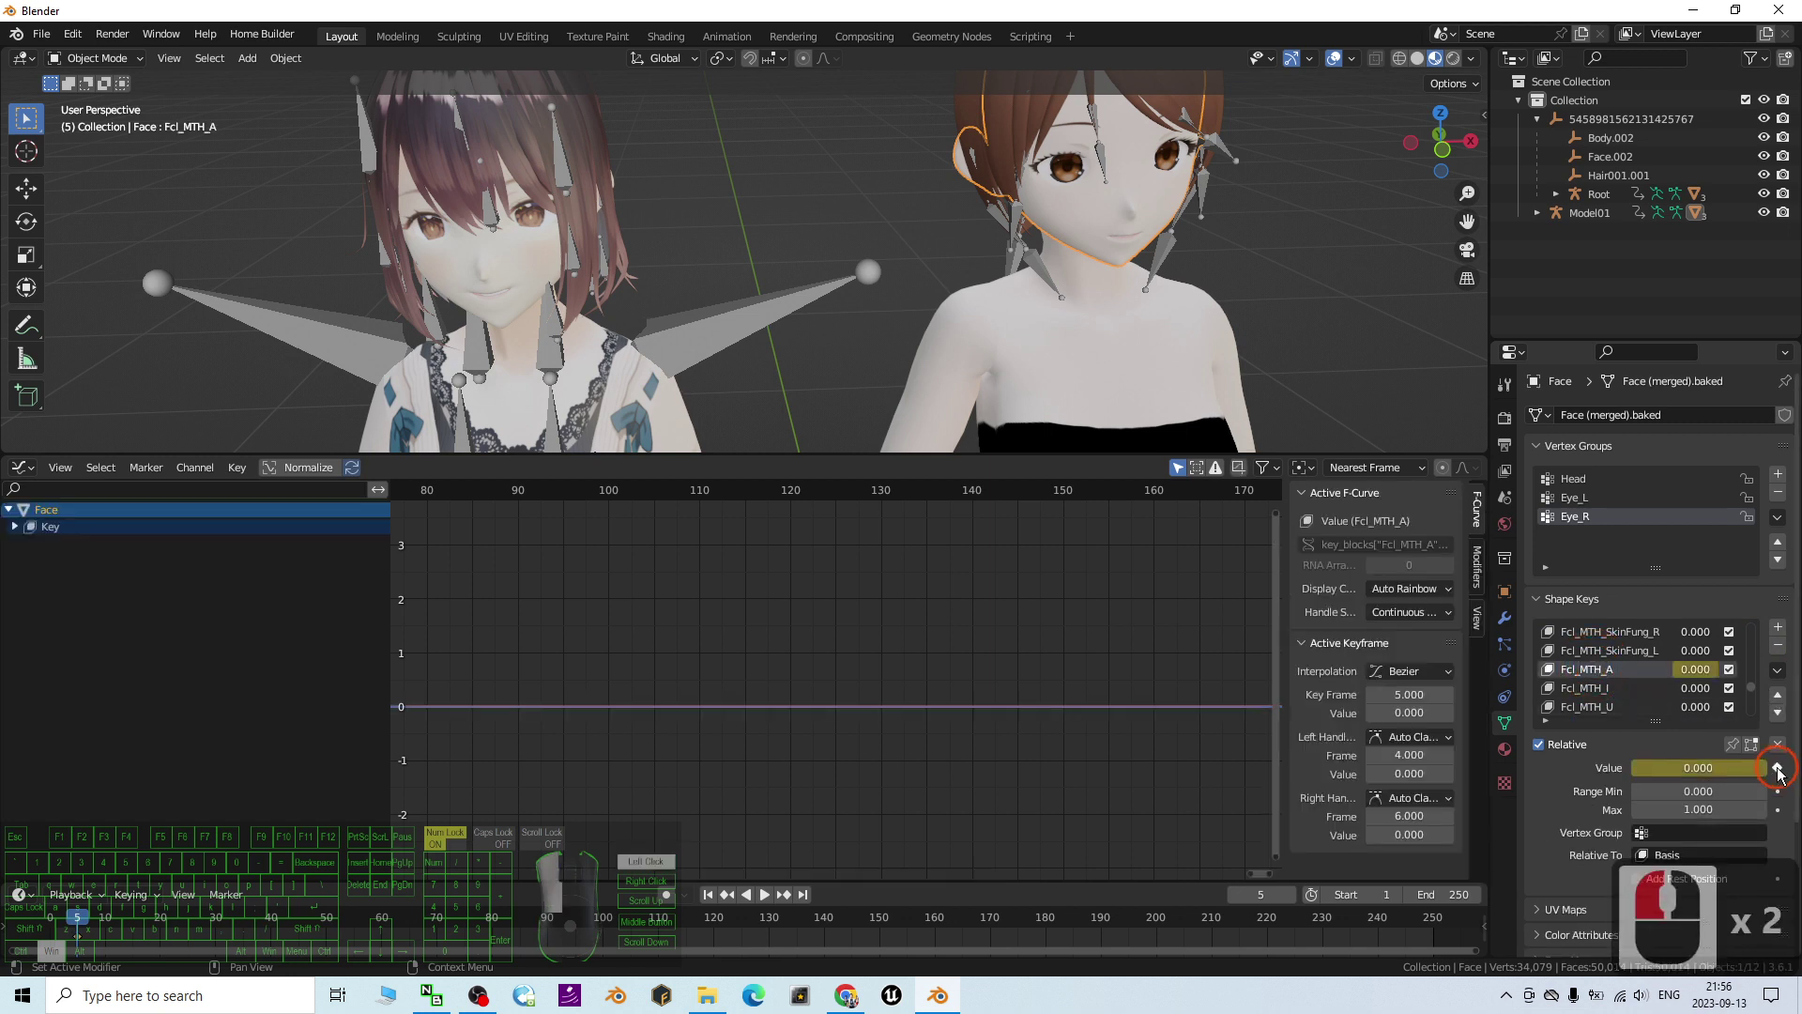
{"action": "left_click", "coordinate": [15, 531]}
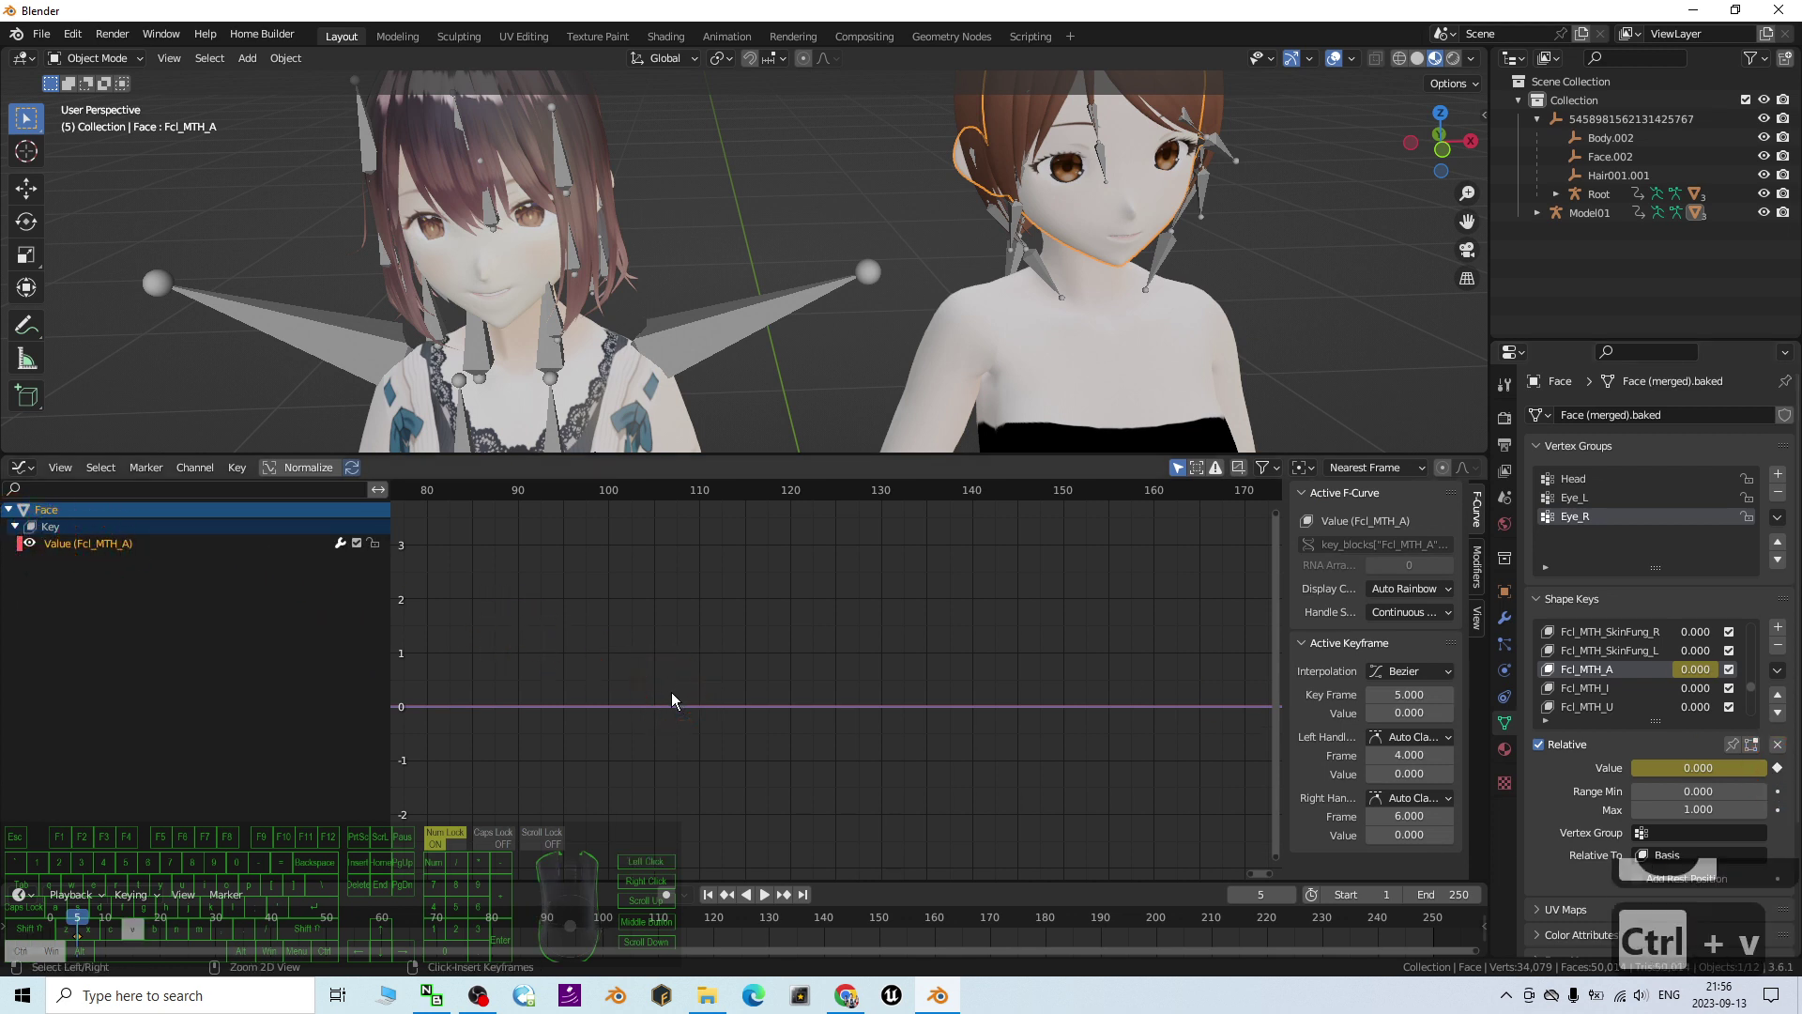
{"action": "key", "text": "ctrl+v"}
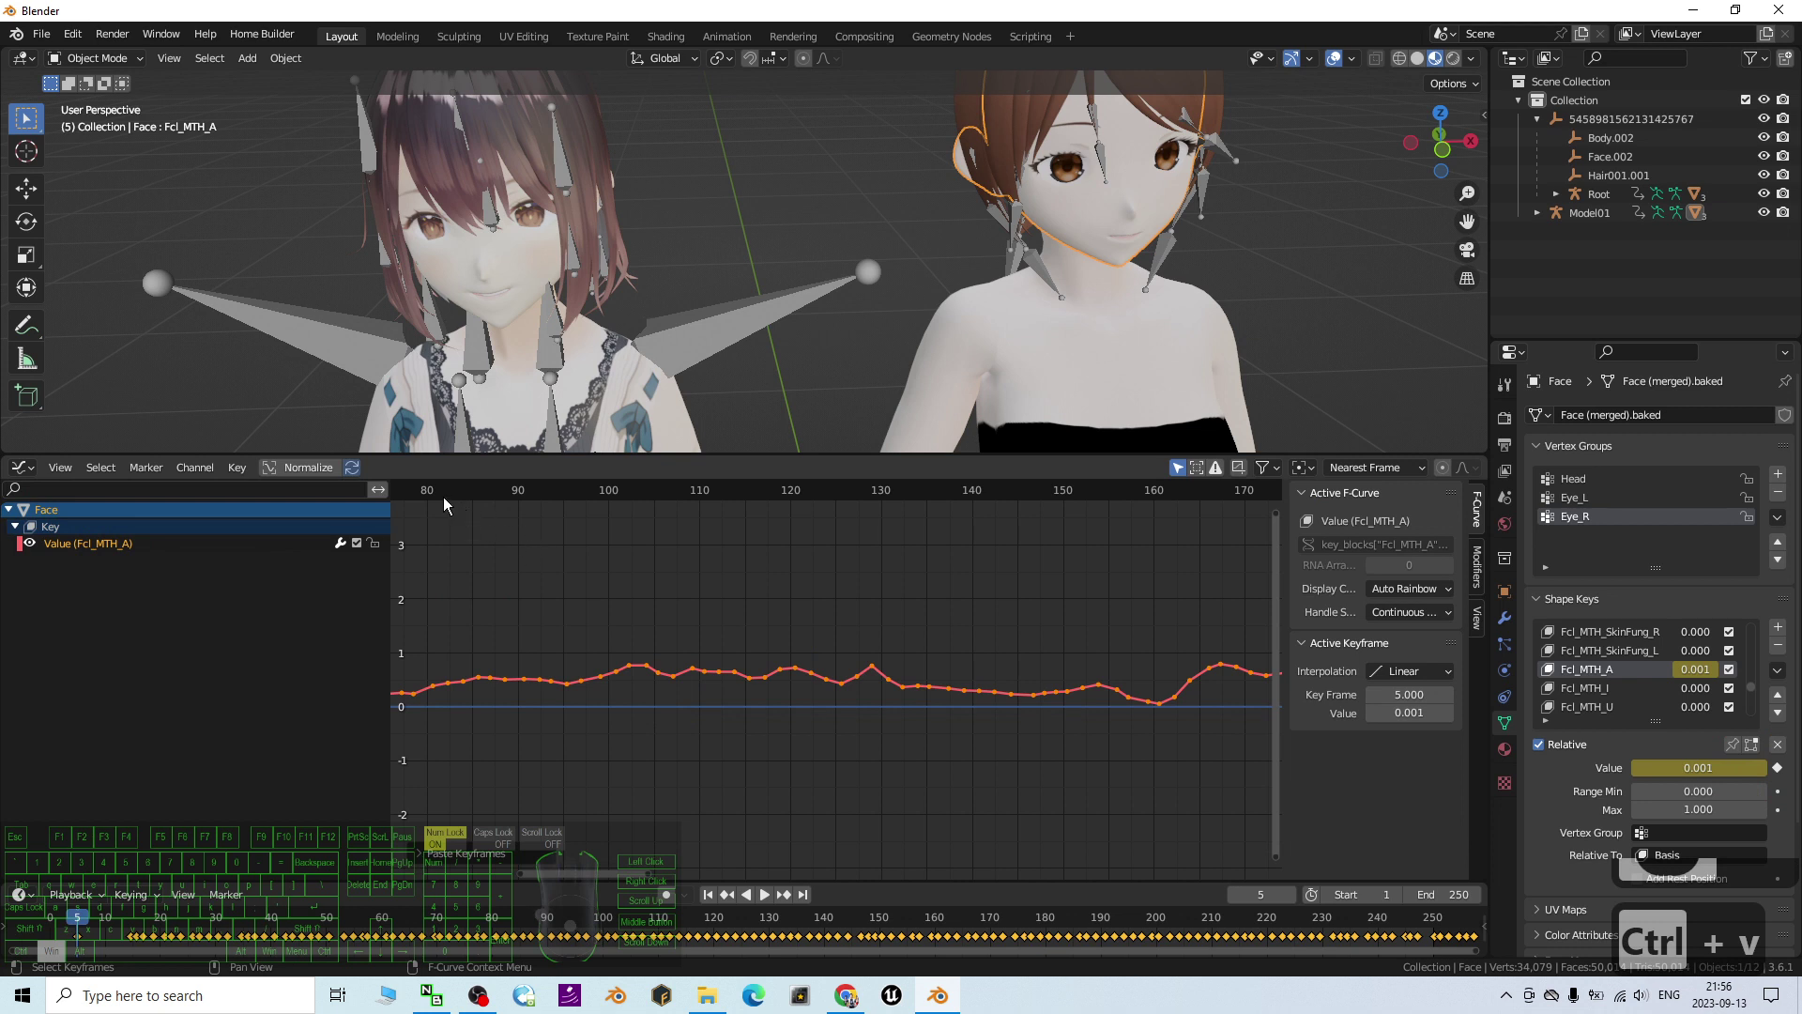
{"action": "left_click_drag", "start_coordinate": [607, 876], "coordinate": [492, 873]}
Step: Scrub and briefly play the animation to preview the pasted Fcl_MTH_A mouth curve at earlier frames
{"action": "left_click_drag", "start_coordinate": [450, 478], "coordinate": [861, 494]}
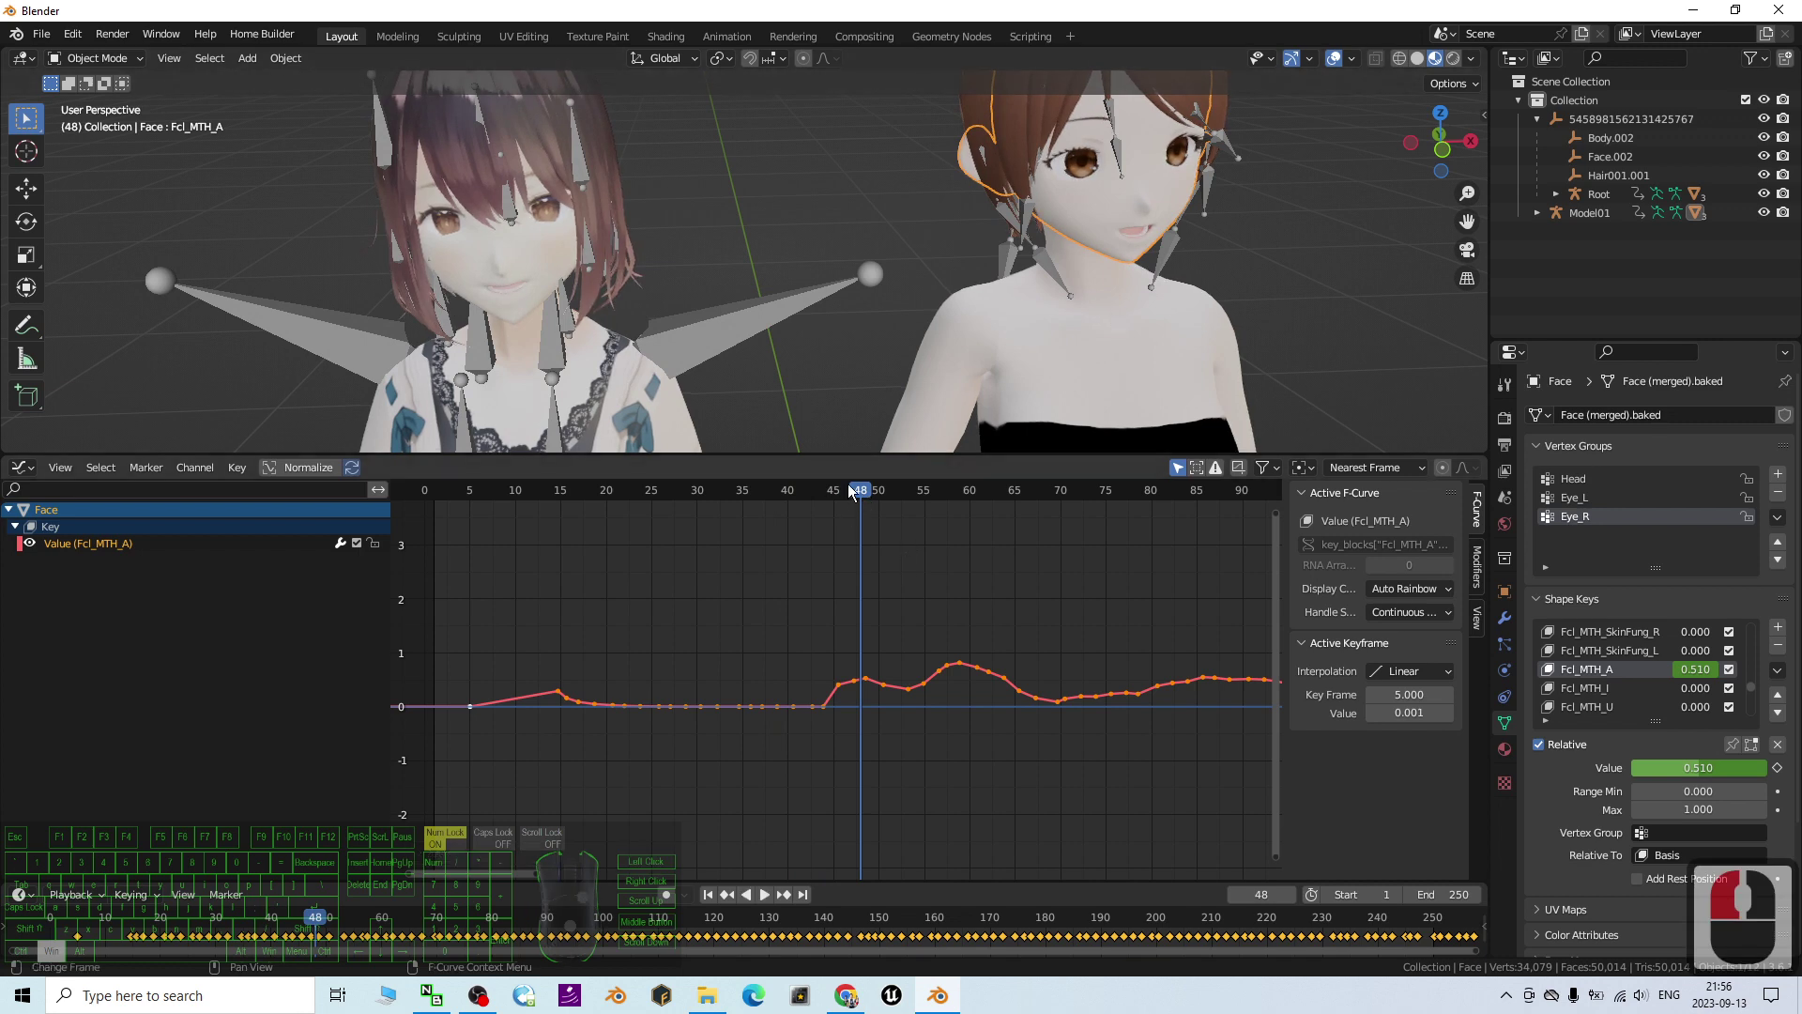
{"action": "key", "text": "space"}
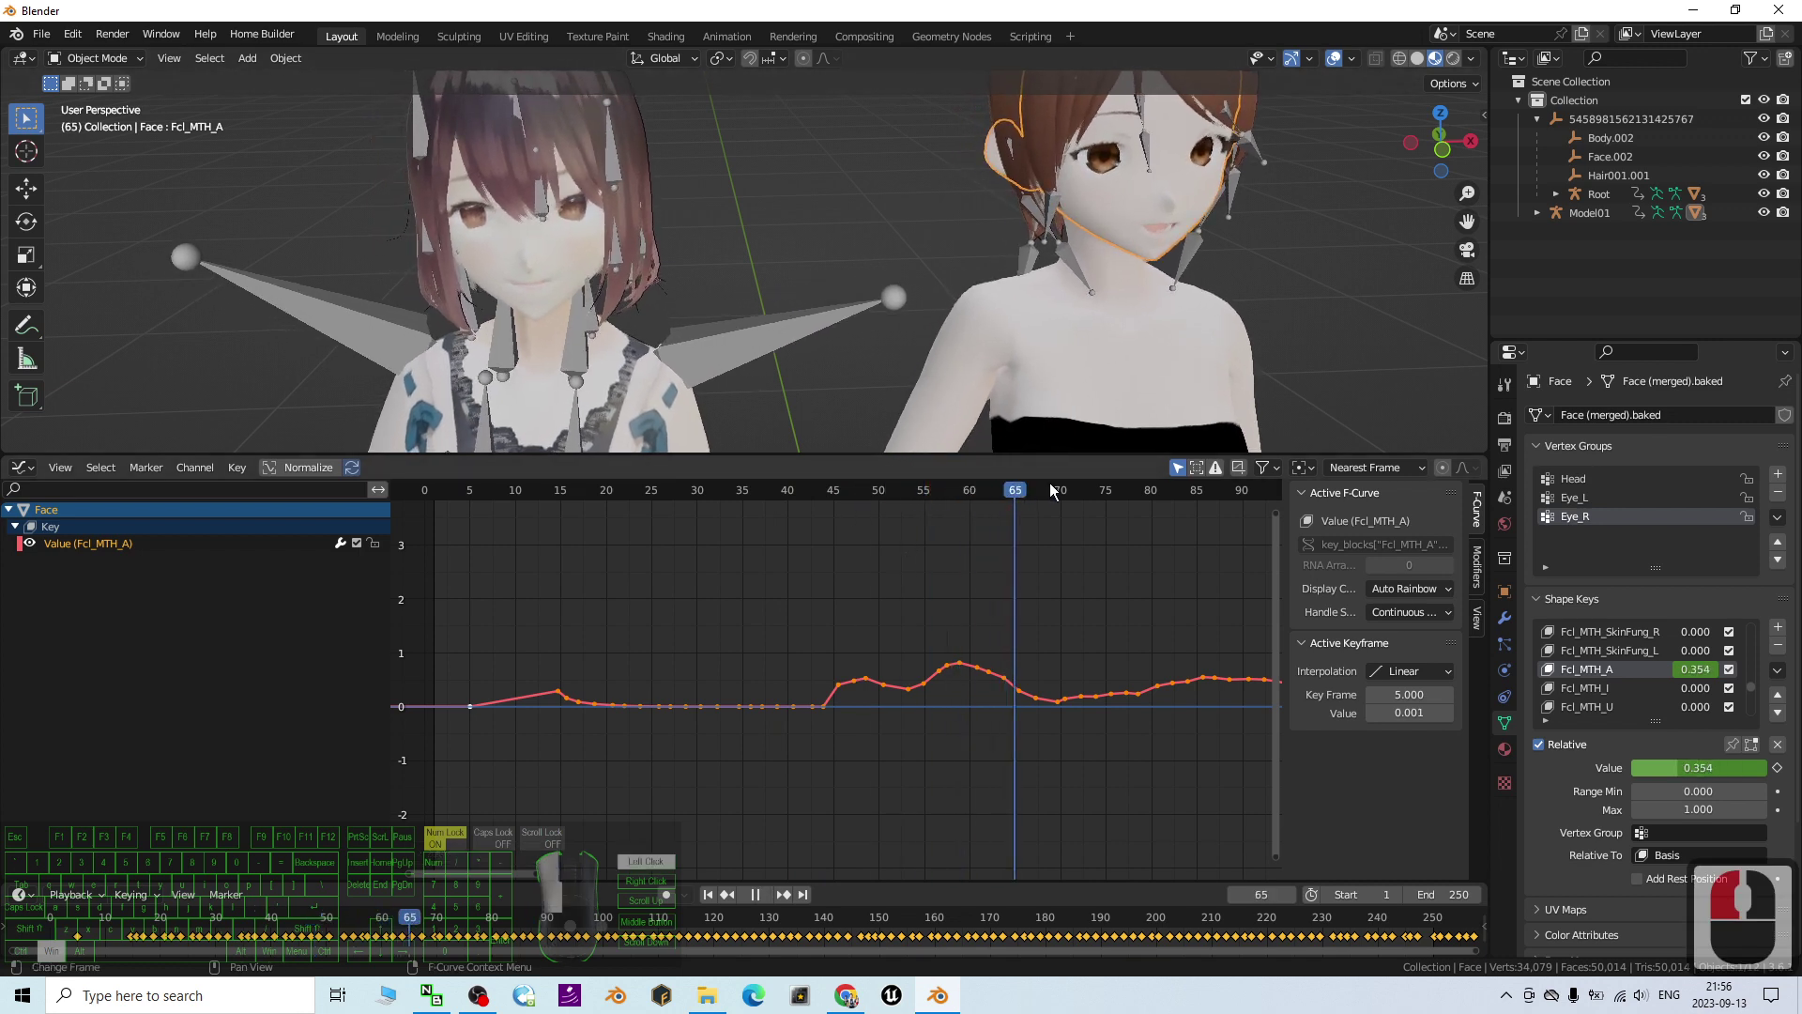
{"action": "key", "text": "space"}
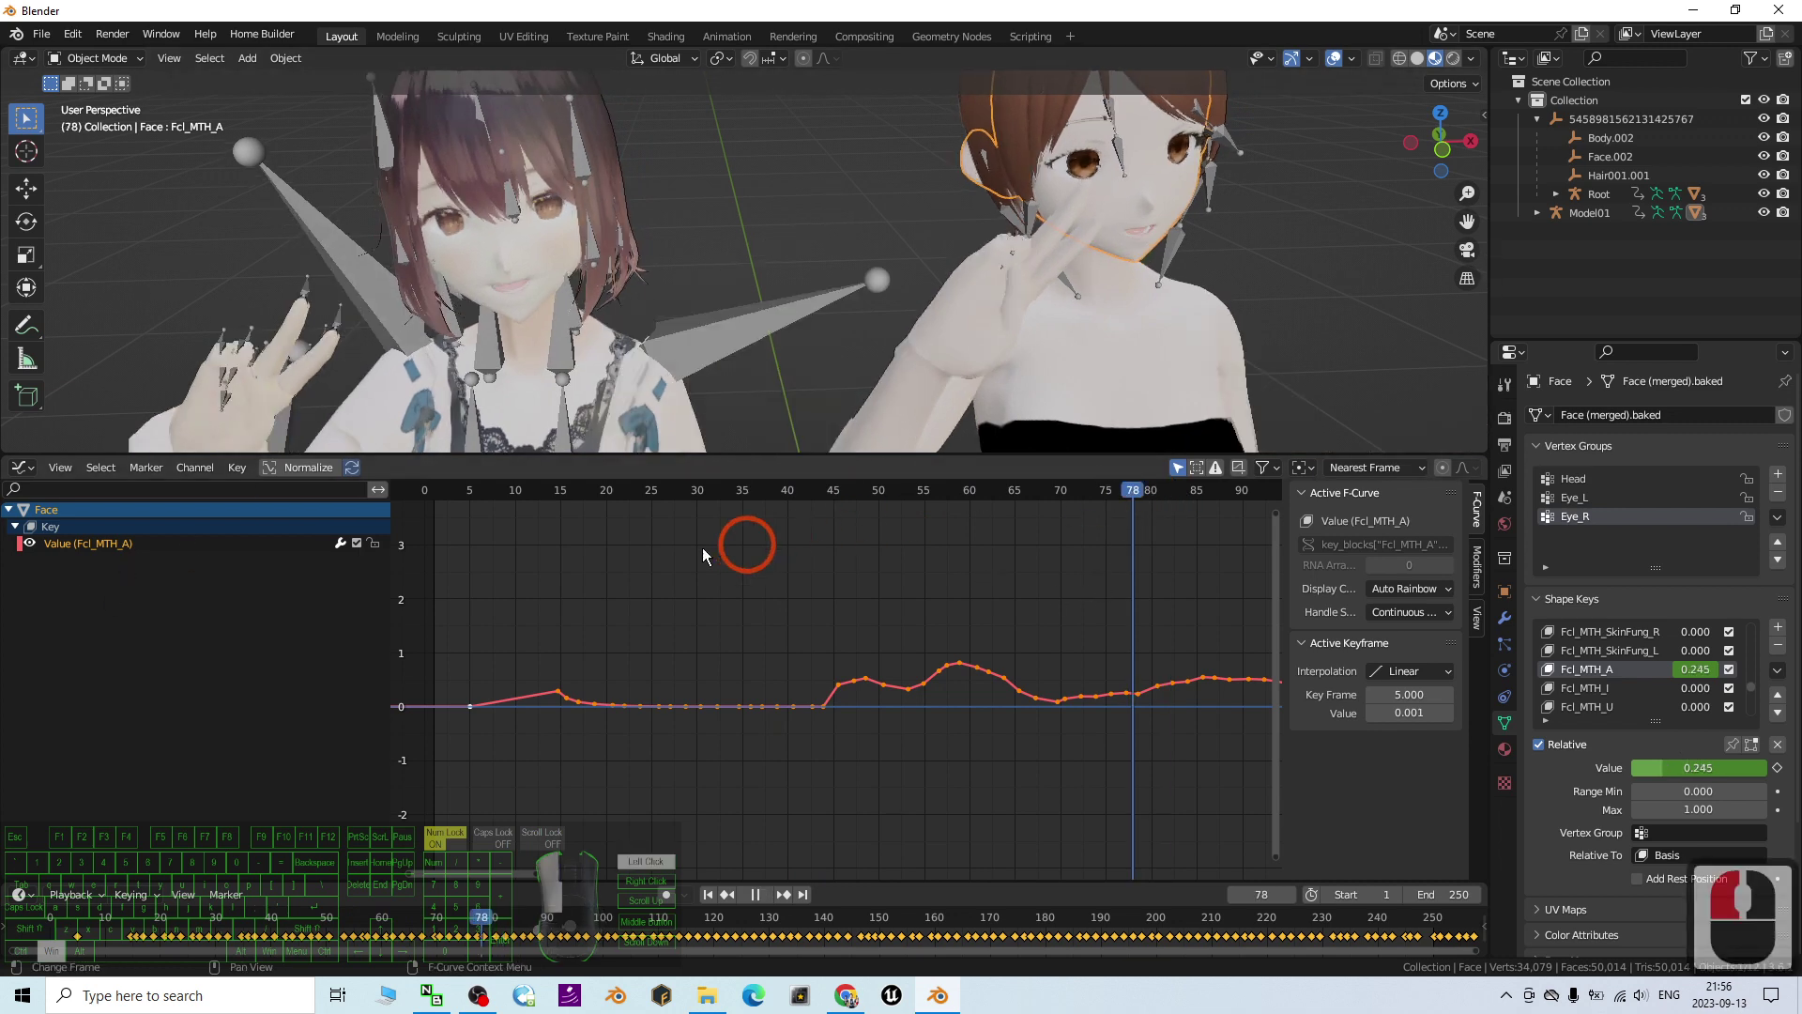
{"action": "left_click", "coordinate": [681, 488]}
{"action": "mouse_move", "coordinate": [661, 494]}
{"action": "left_mouse_down"}
{"action": "mouse_move", "coordinate": [705, 495]}
{"action": "mouse_move", "coordinate": [691, 505]}
{"action": "left_mouse_up"}
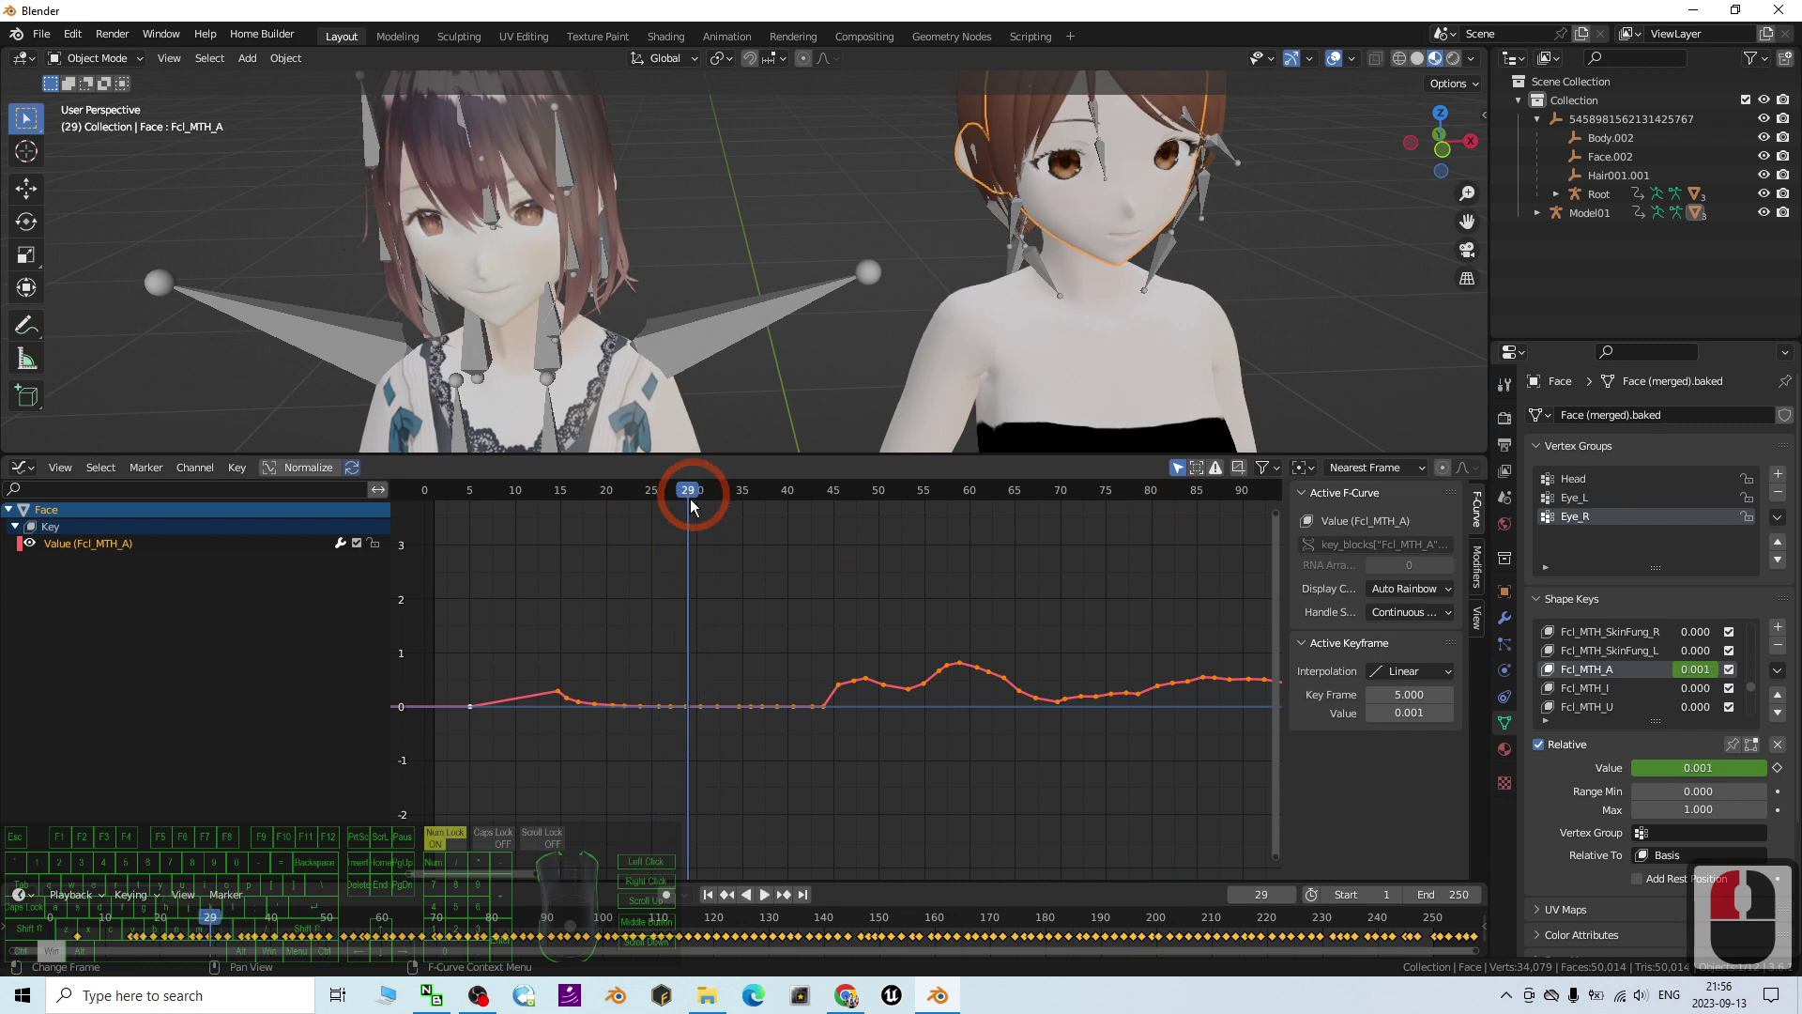
Step: Return to frame 1, select the left Face.001, and inspect its MTH_I and MTH_U curves
{"action": "left_click", "coordinate": [708, 894]}
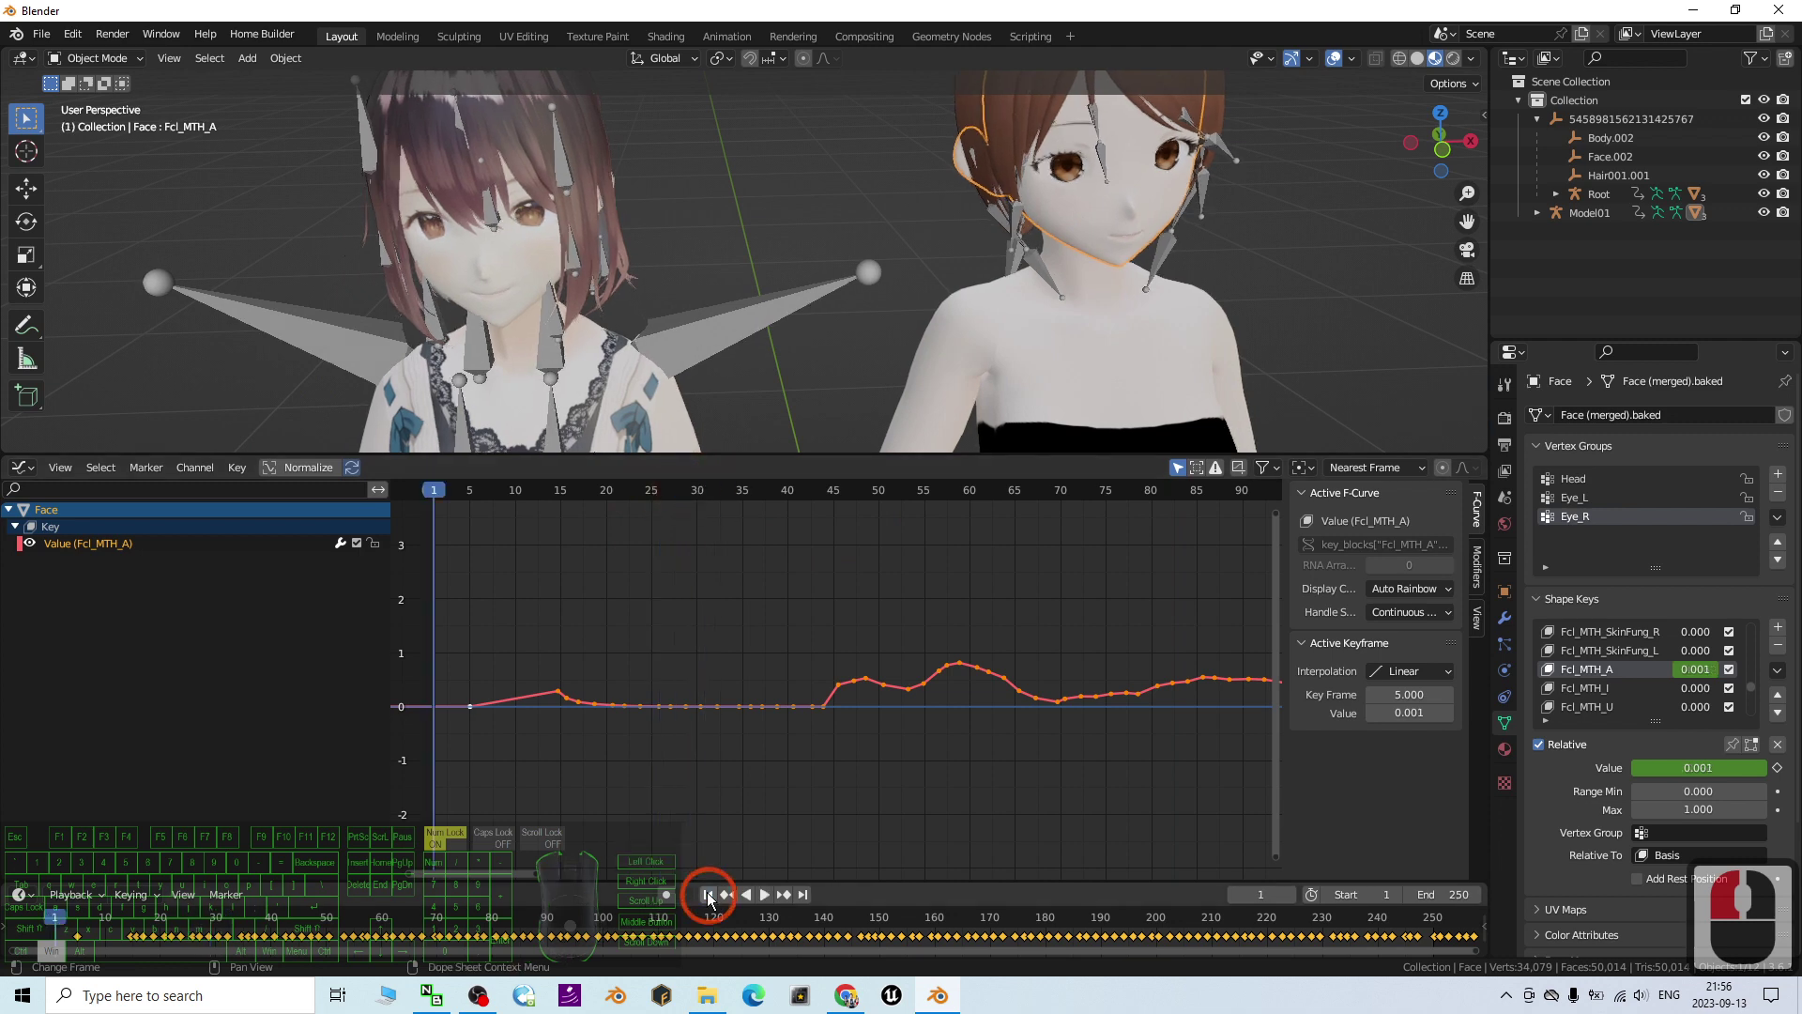
{"action": "left_click", "coordinate": [434, 485]}
{"action": "left_click", "coordinate": [524, 251]}
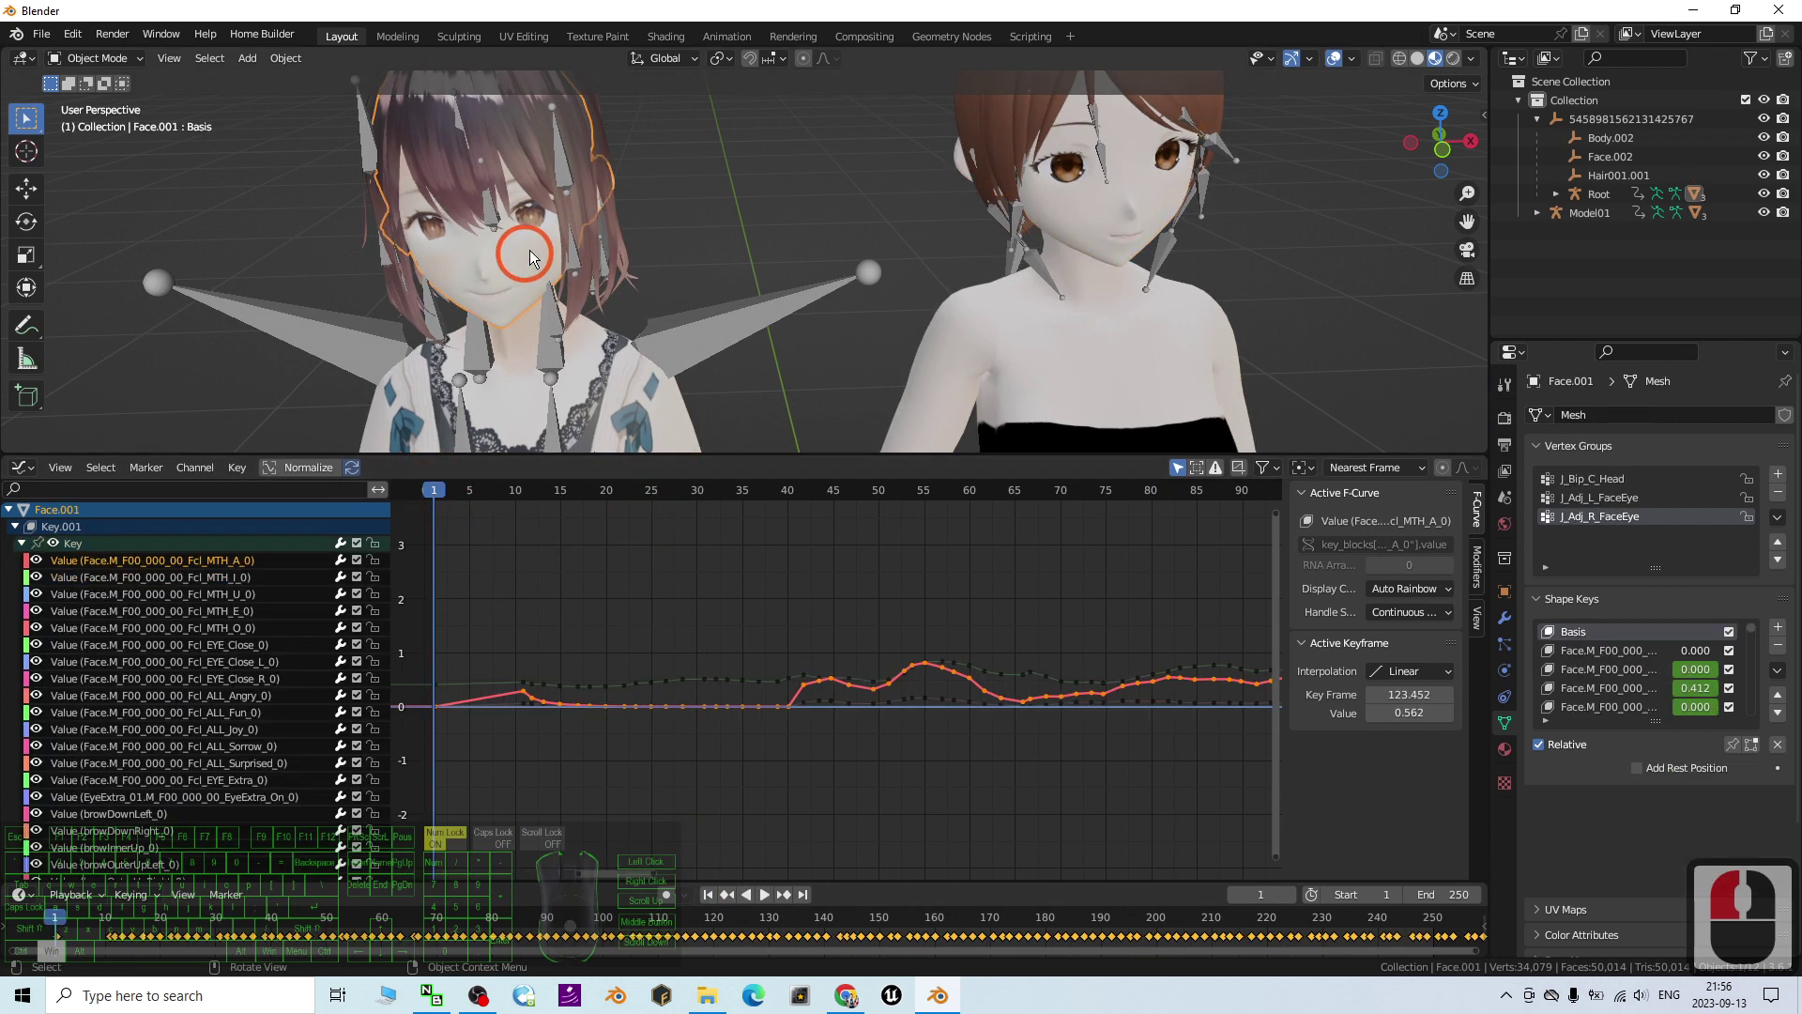
{"action": "left_click", "coordinate": [210, 575]}
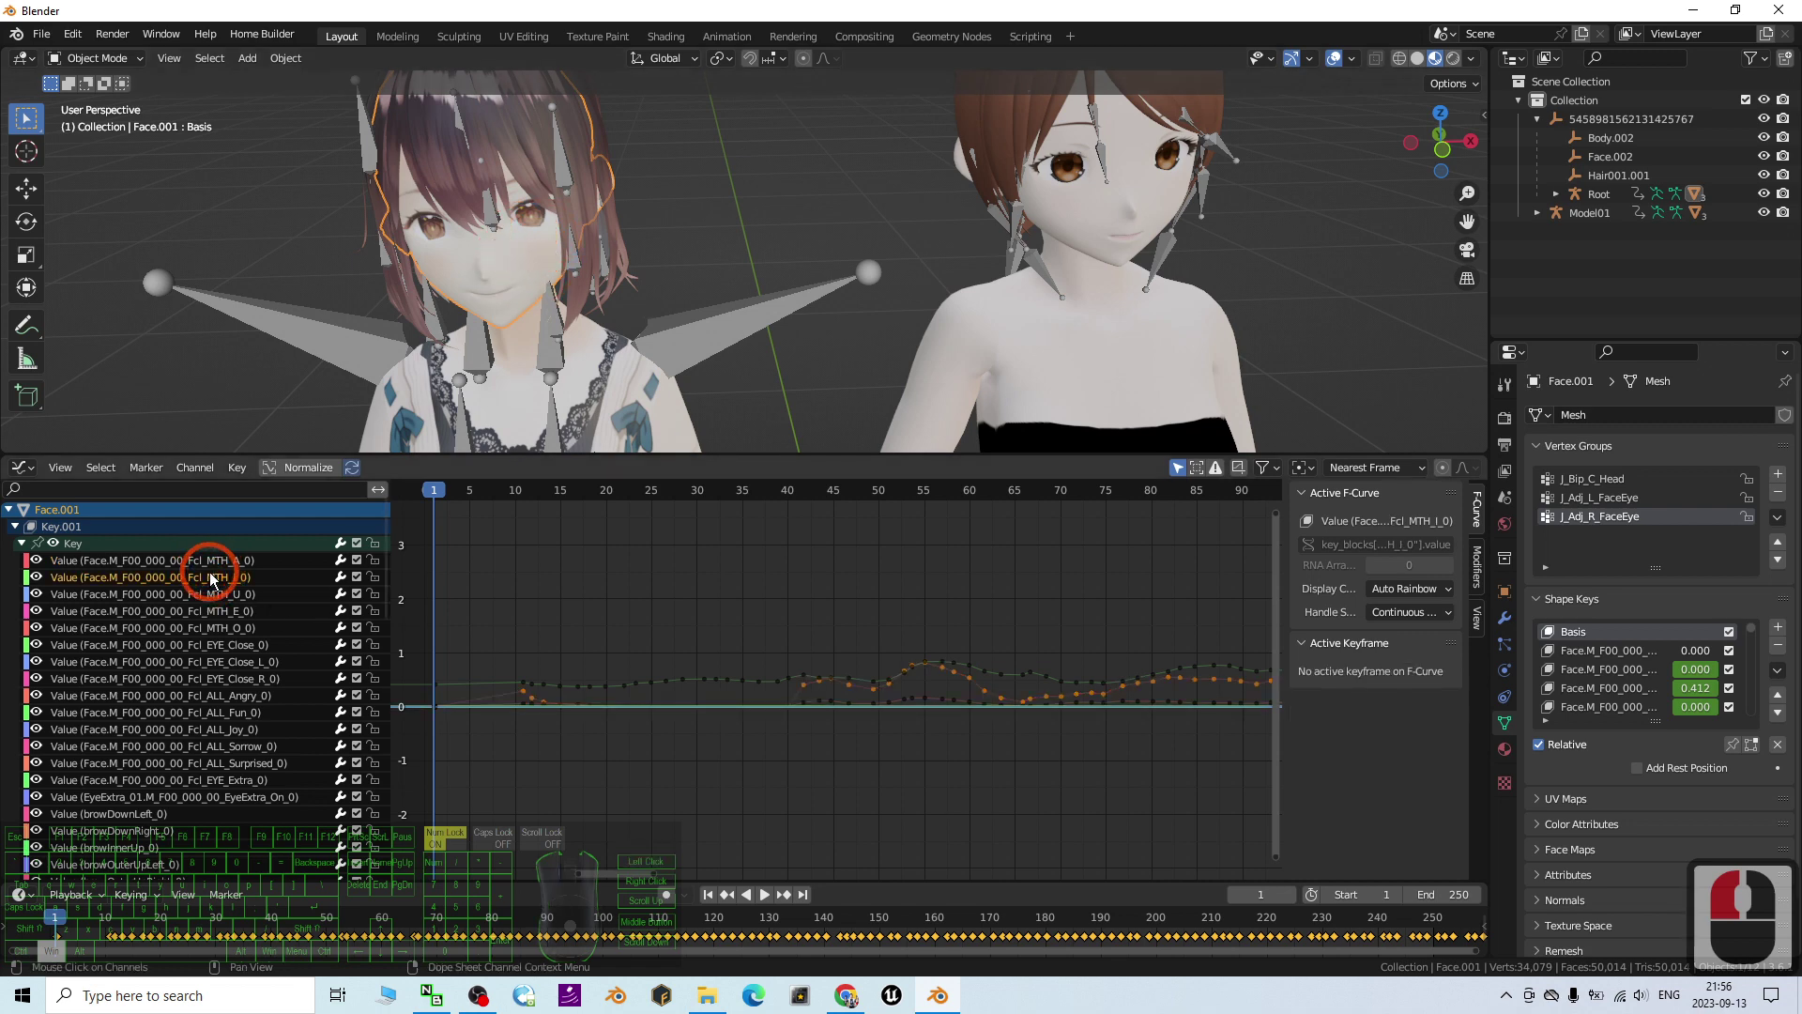
{"action": "left_click", "coordinate": [228, 574]}
{"action": "left_click", "coordinate": [230, 584]}
{"action": "left_click", "coordinate": [235, 590]}
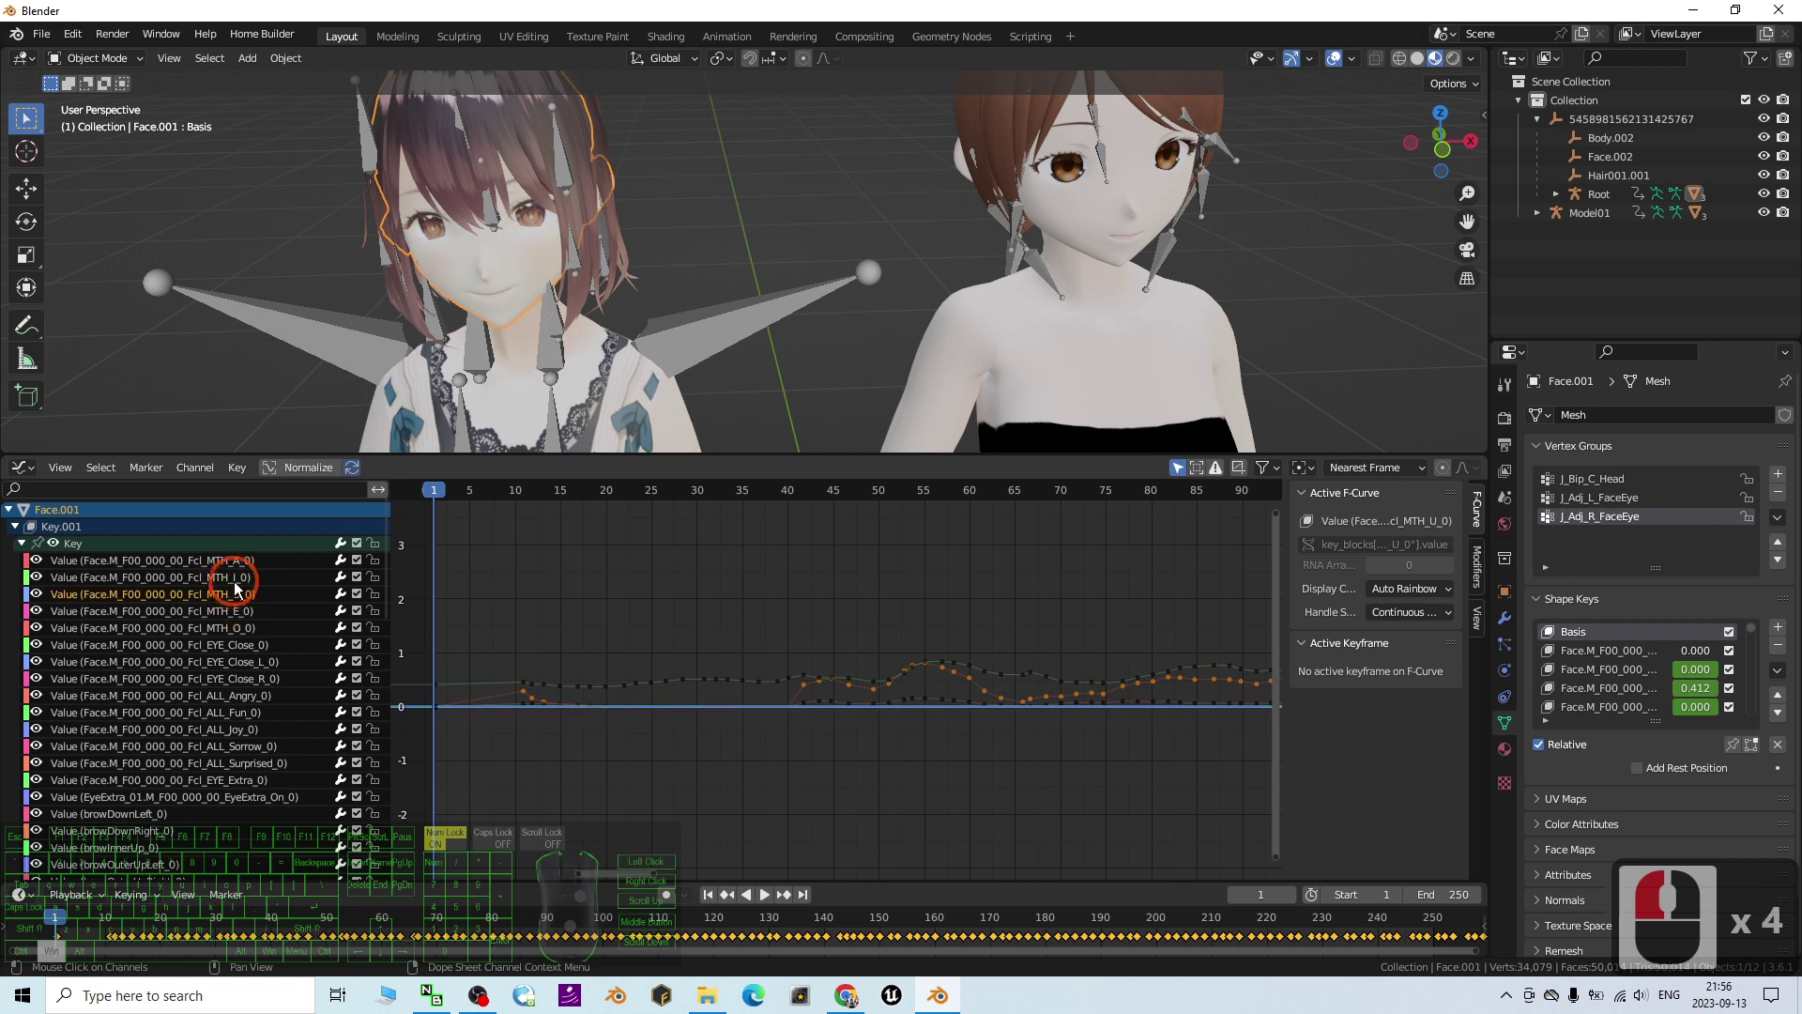
{"action": "left_click", "coordinate": [543, 785]}
{"action": "left_click", "coordinate": [853, 705]}
{"action": "scroll", "coordinate": [856, 702], "scroll_direction": "down", "scroll_amount": 5}
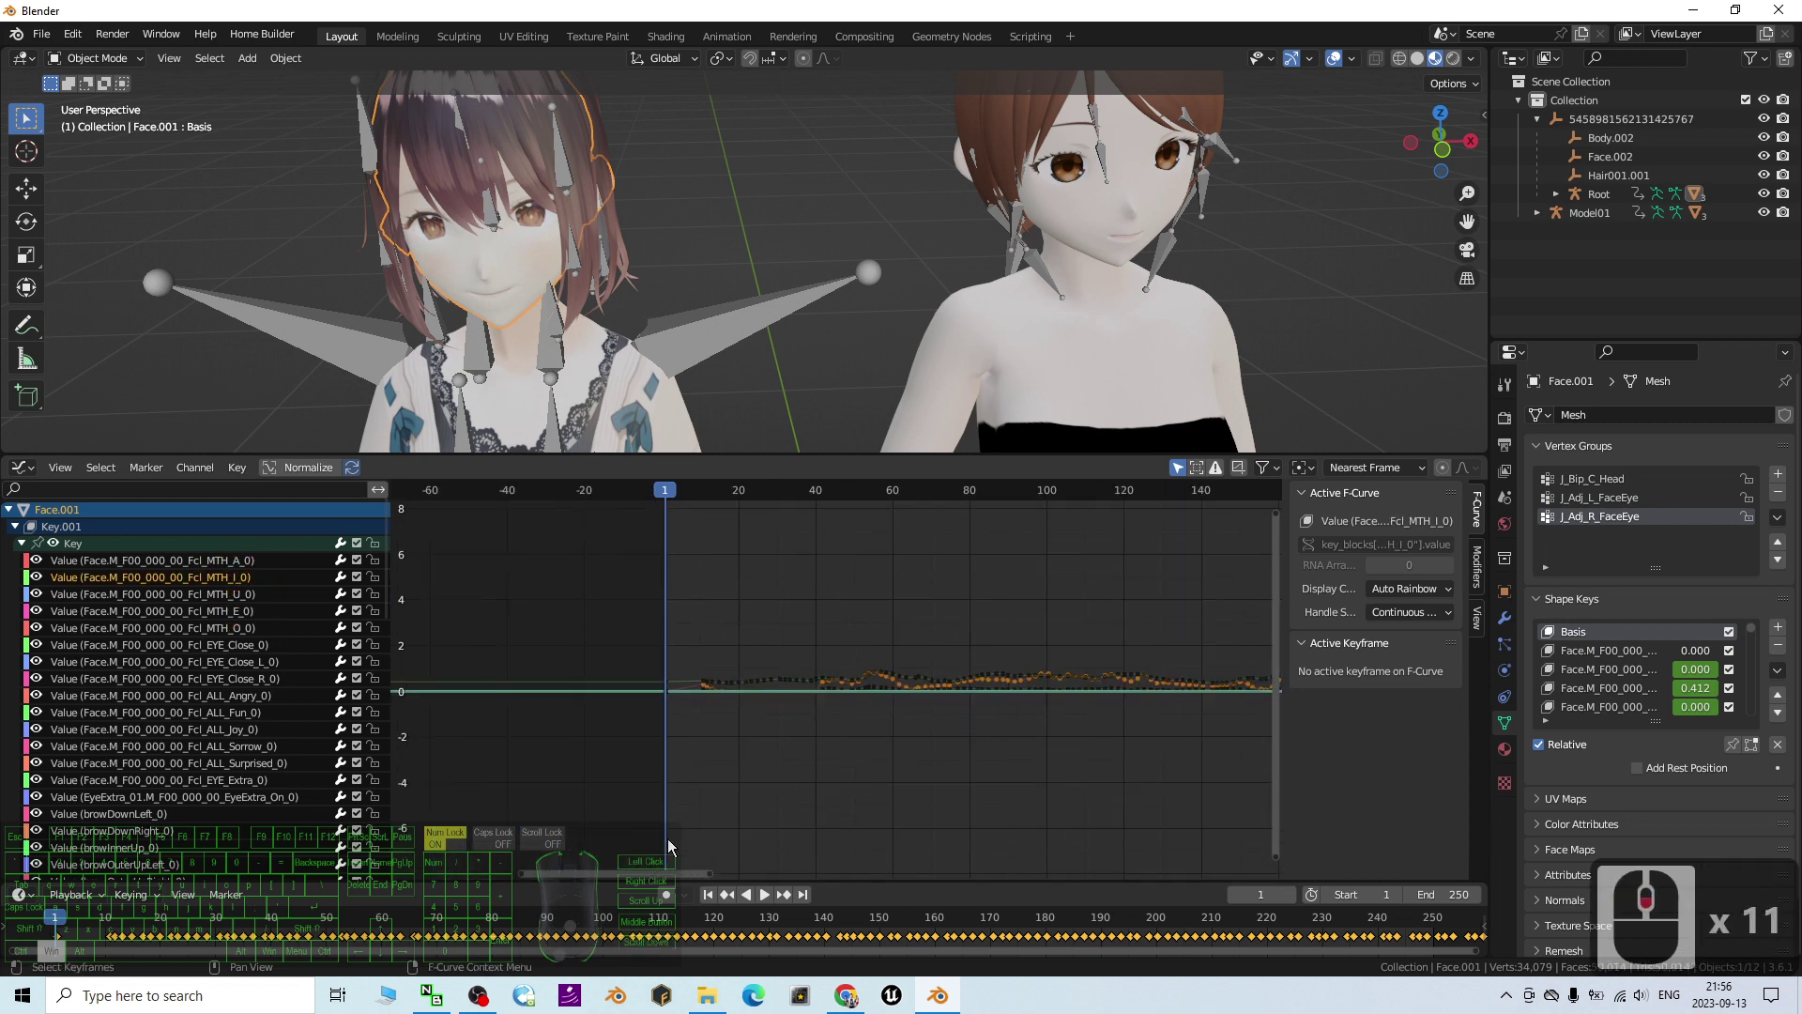
{"action": "scroll", "coordinate": [705, 874], "scroll_direction": "down", "scroll_amount": 10, "text": "ctrl"}
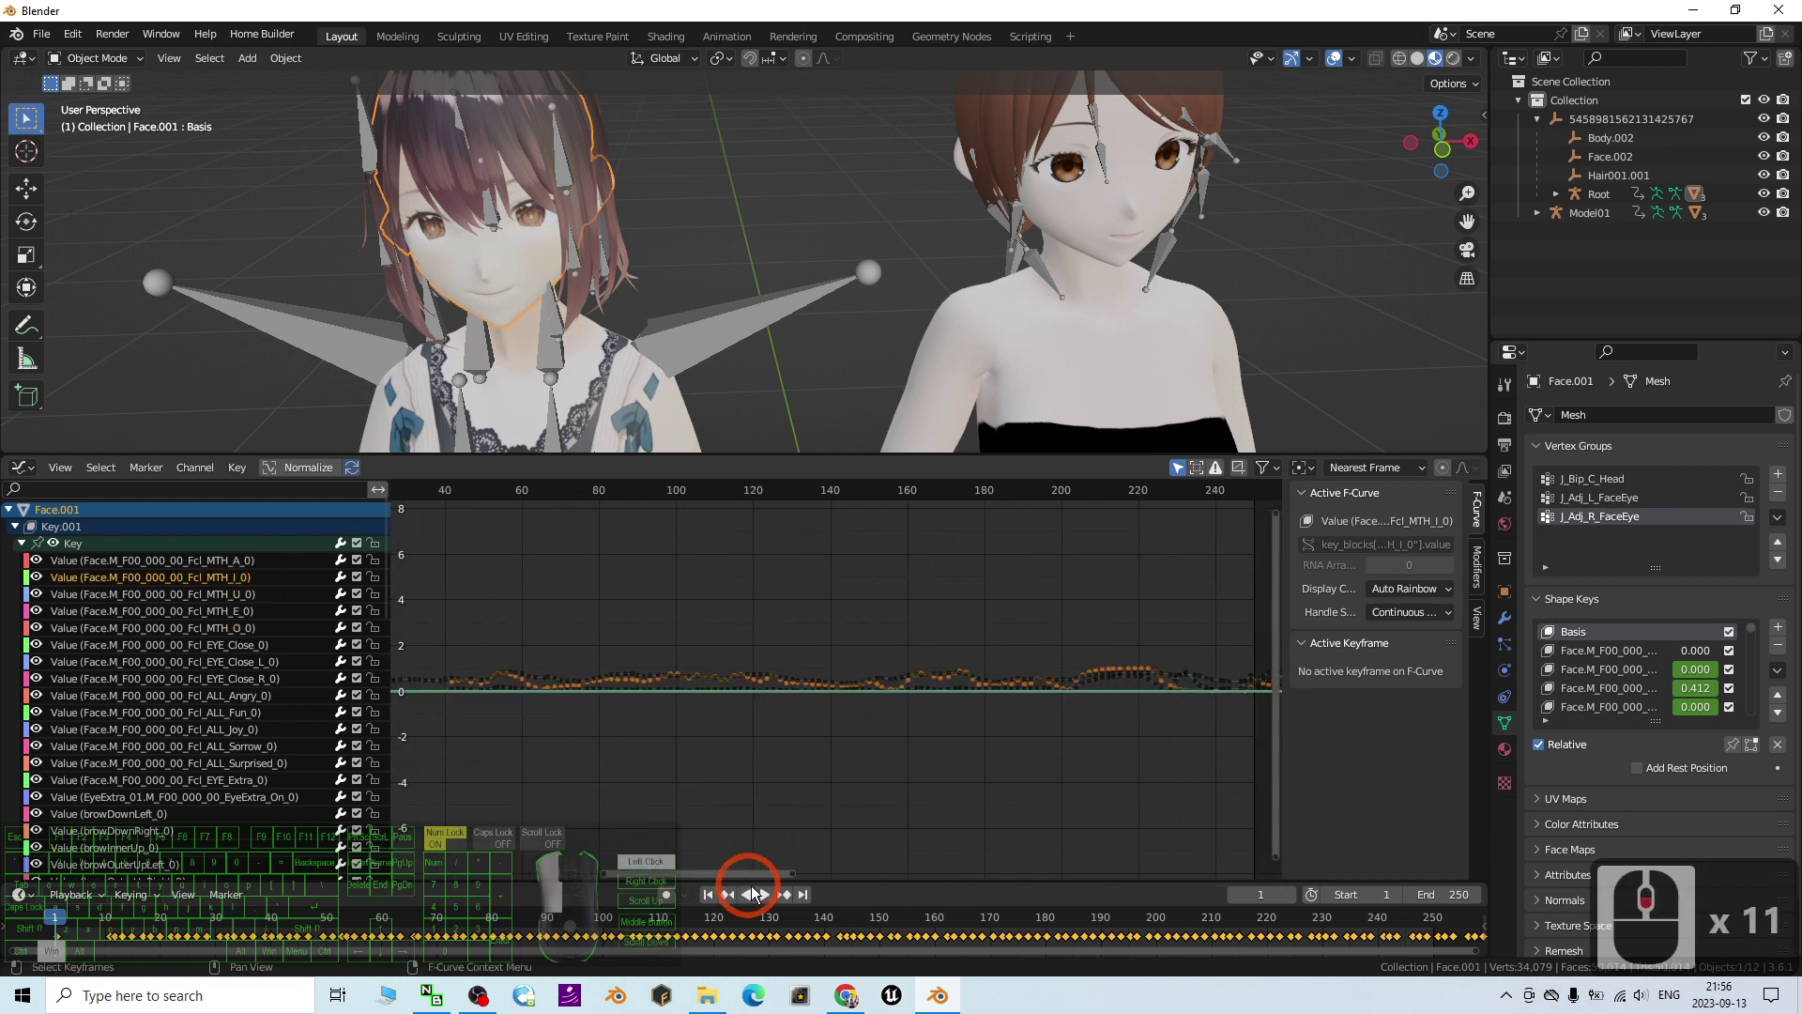
Step: Step through the MTH_A, I, E and O channels to EYE_Close_0 and set frame 228
{"action": "double_click", "coordinate": [215, 560]}
{"action": "left_click", "coordinate": [215, 561]}
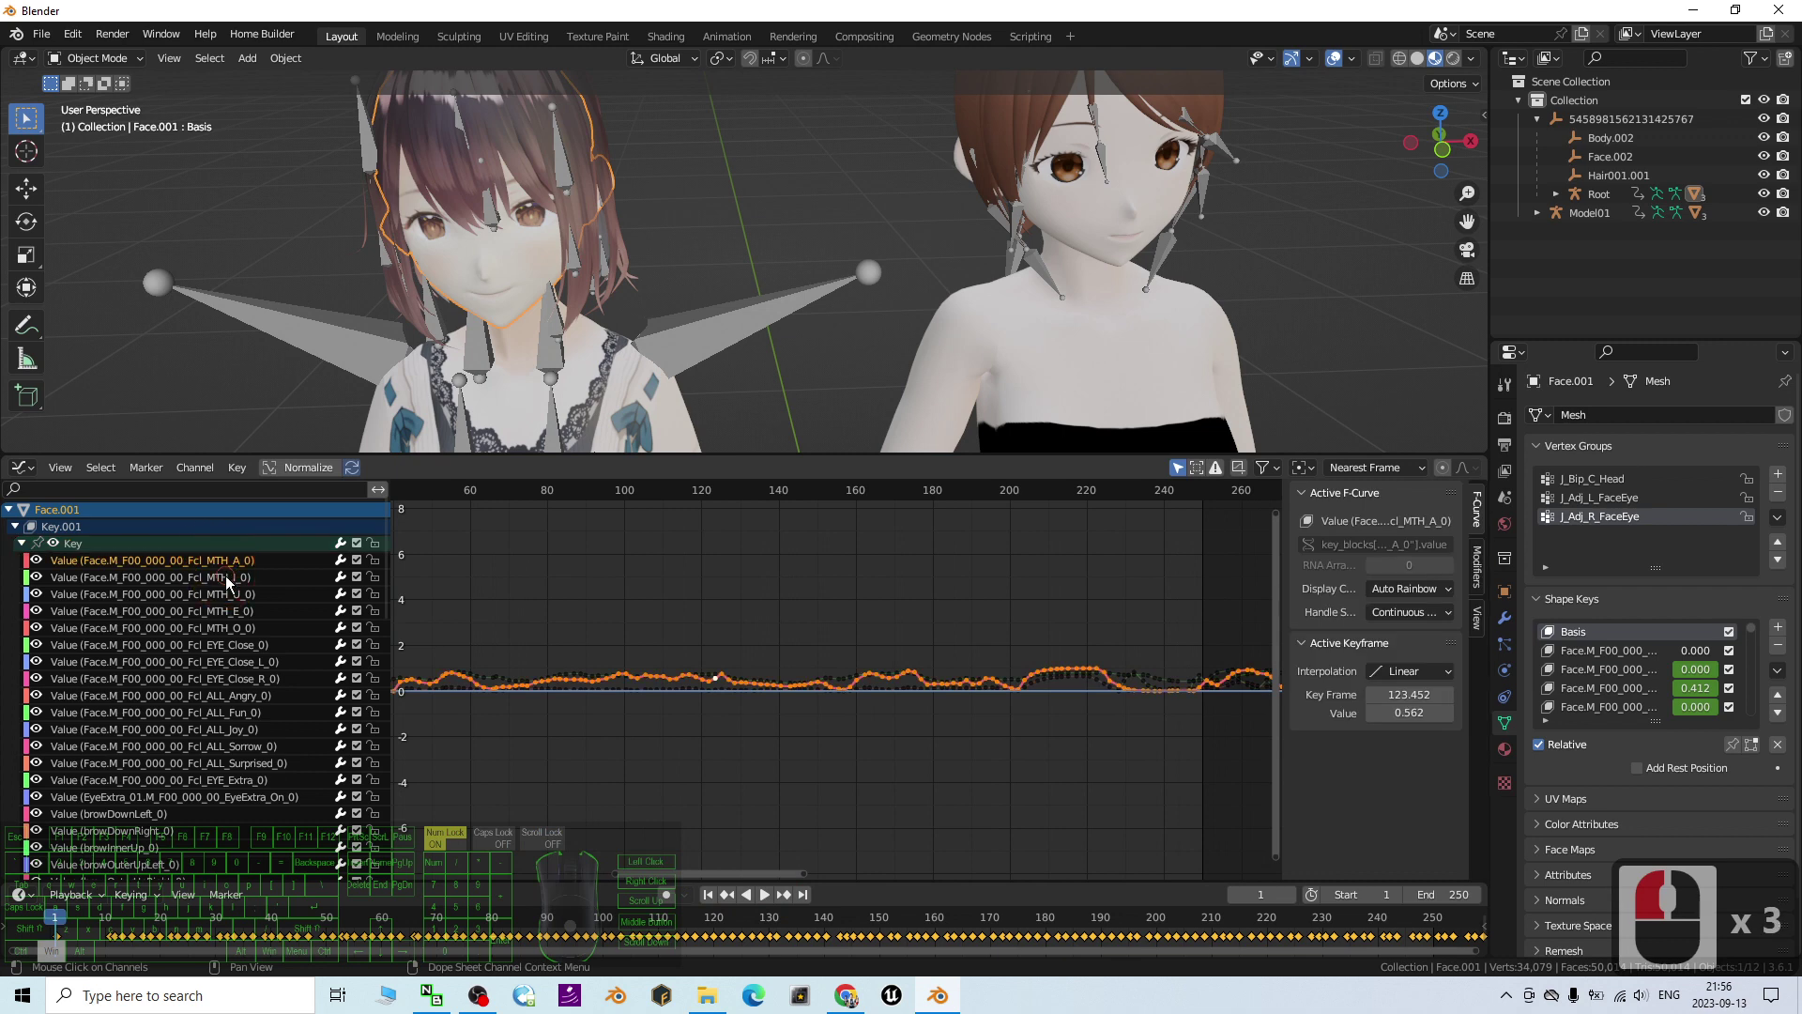
{"action": "left_click", "coordinate": [225, 577]}
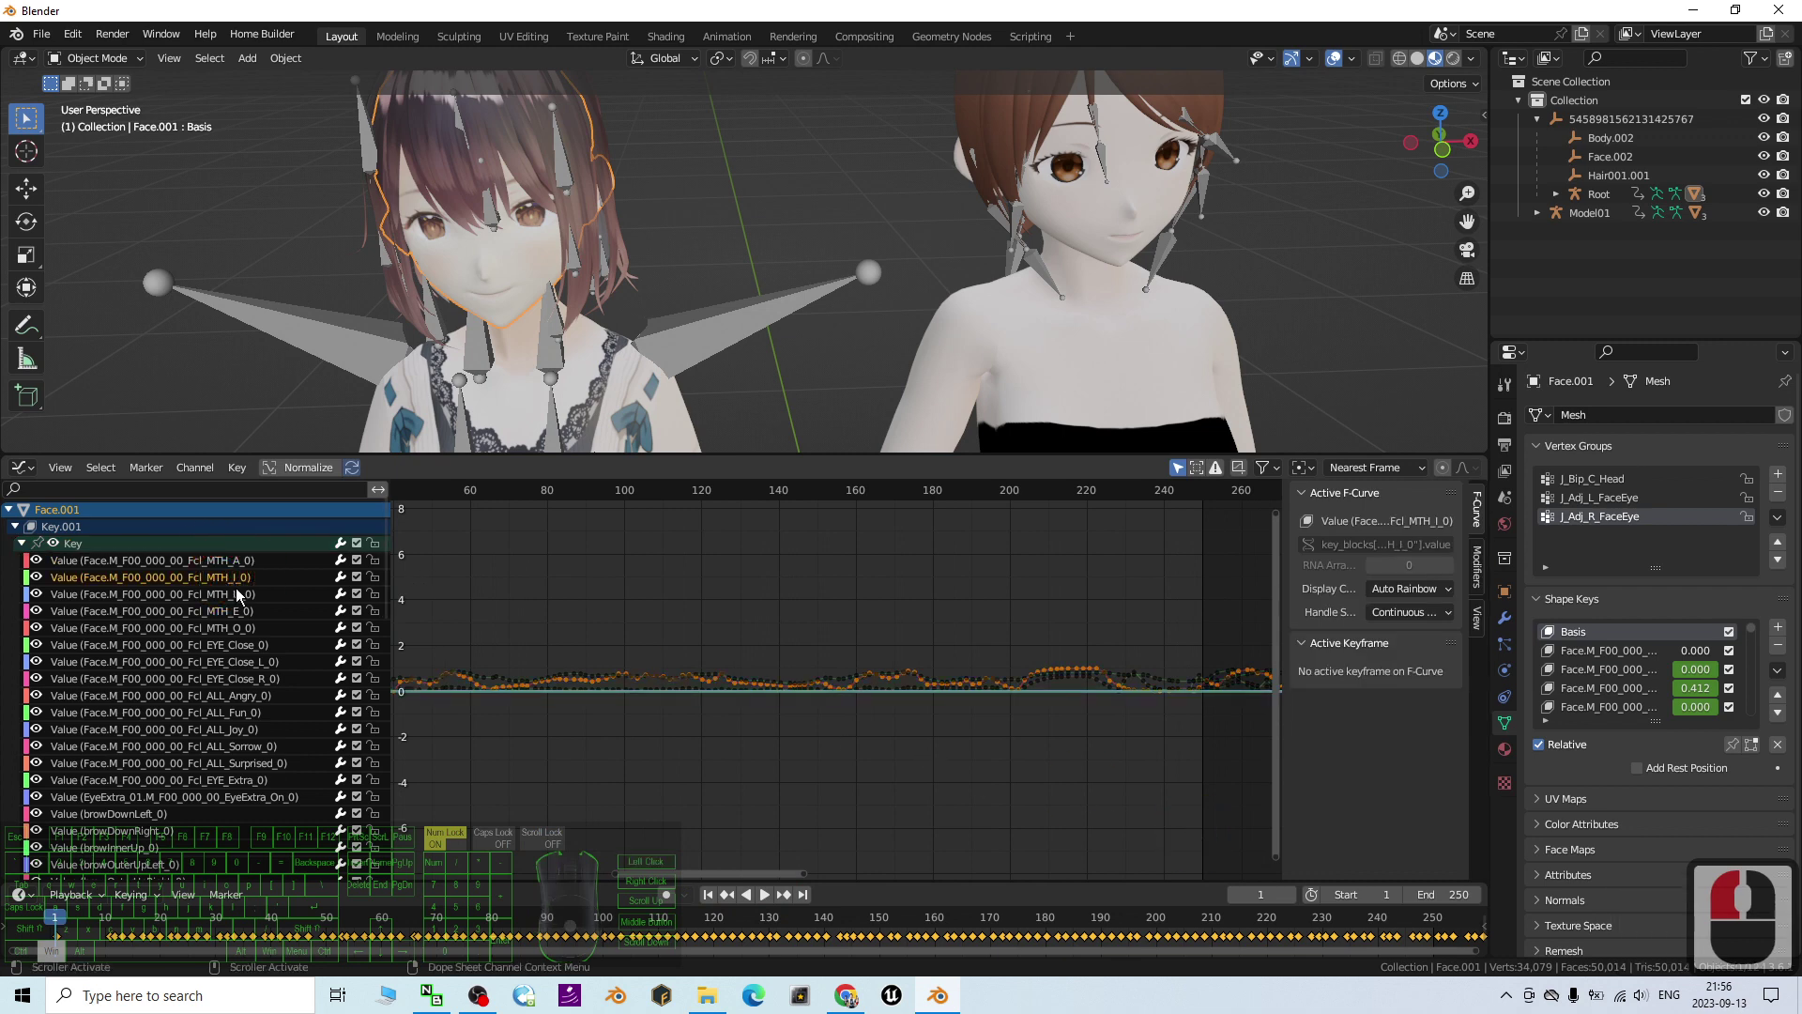
{"action": "left_click", "coordinate": [236, 593]}
{"action": "left_click", "coordinate": [231, 611]}
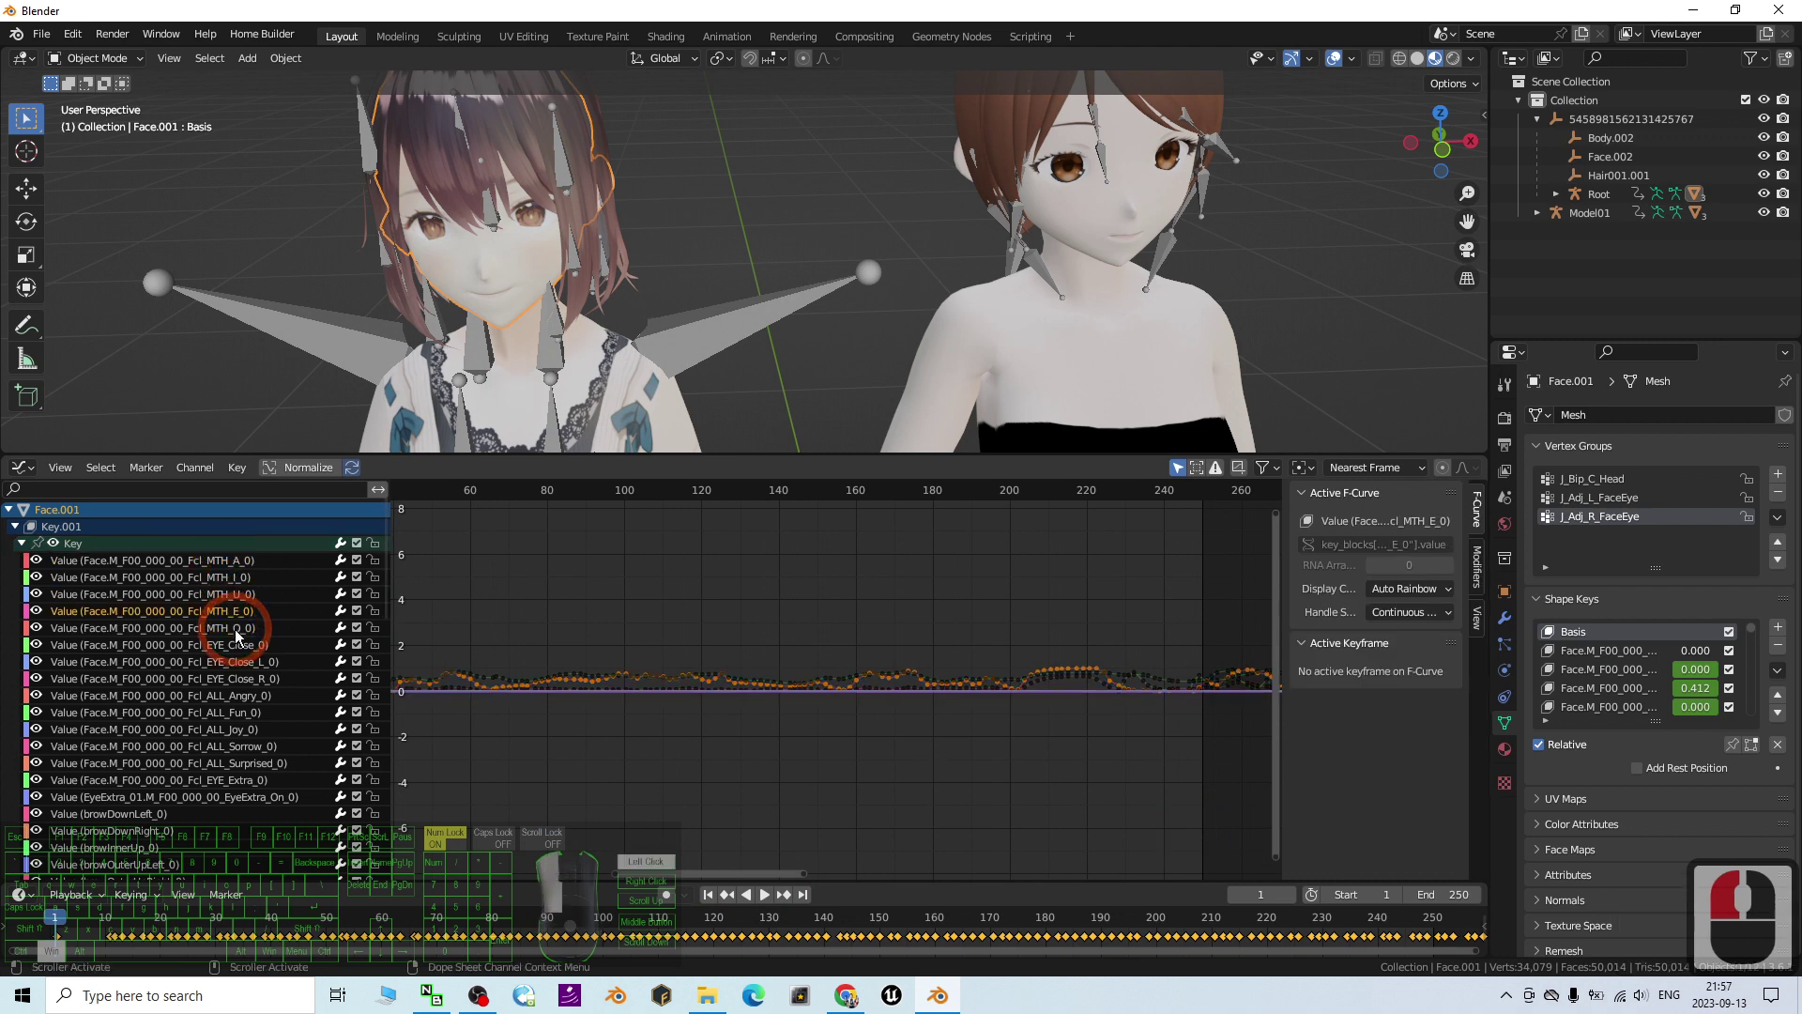
{"action": "left_click", "coordinate": [234, 629]}
{"action": "left_click", "coordinate": [238, 645]}
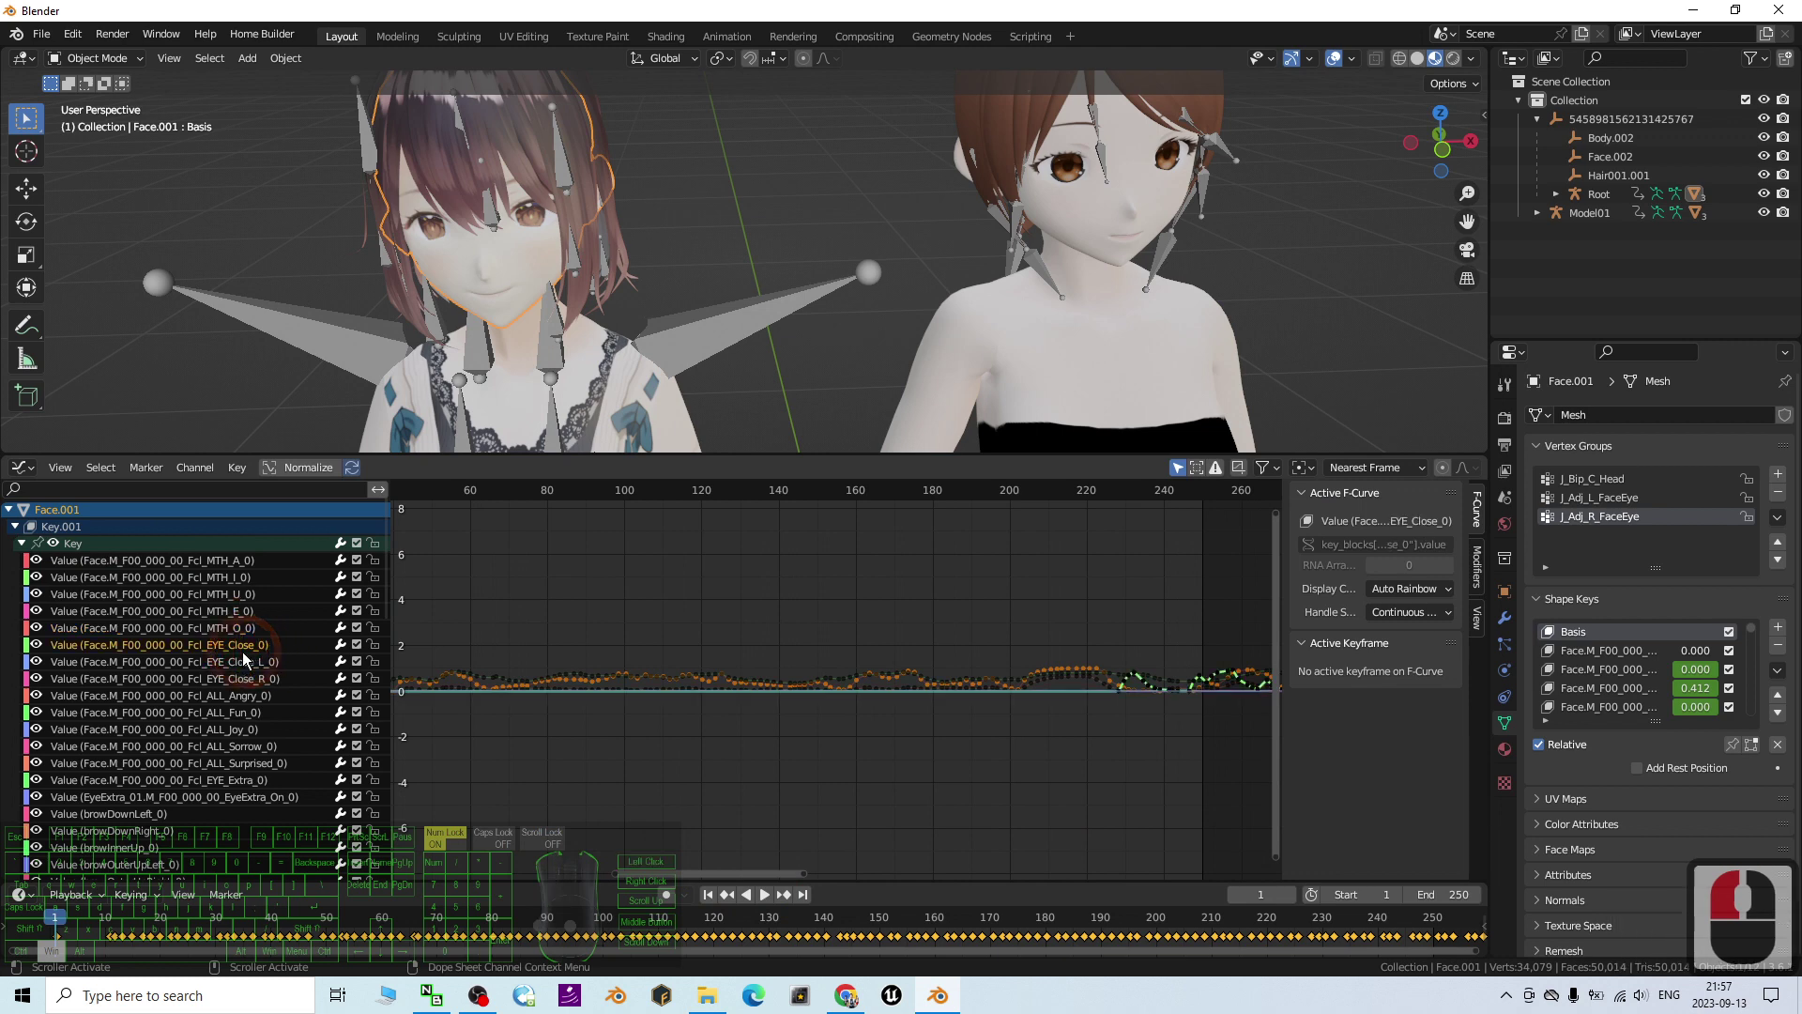
{"action": "left_click_drag", "start_coordinate": [734, 874], "coordinate": [817, 877]}
{"action": "left_click_drag", "start_coordinate": [788, 489], "coordinate": [739, 494]}
{"action": "left_click", "coordinate": [744, 490]}
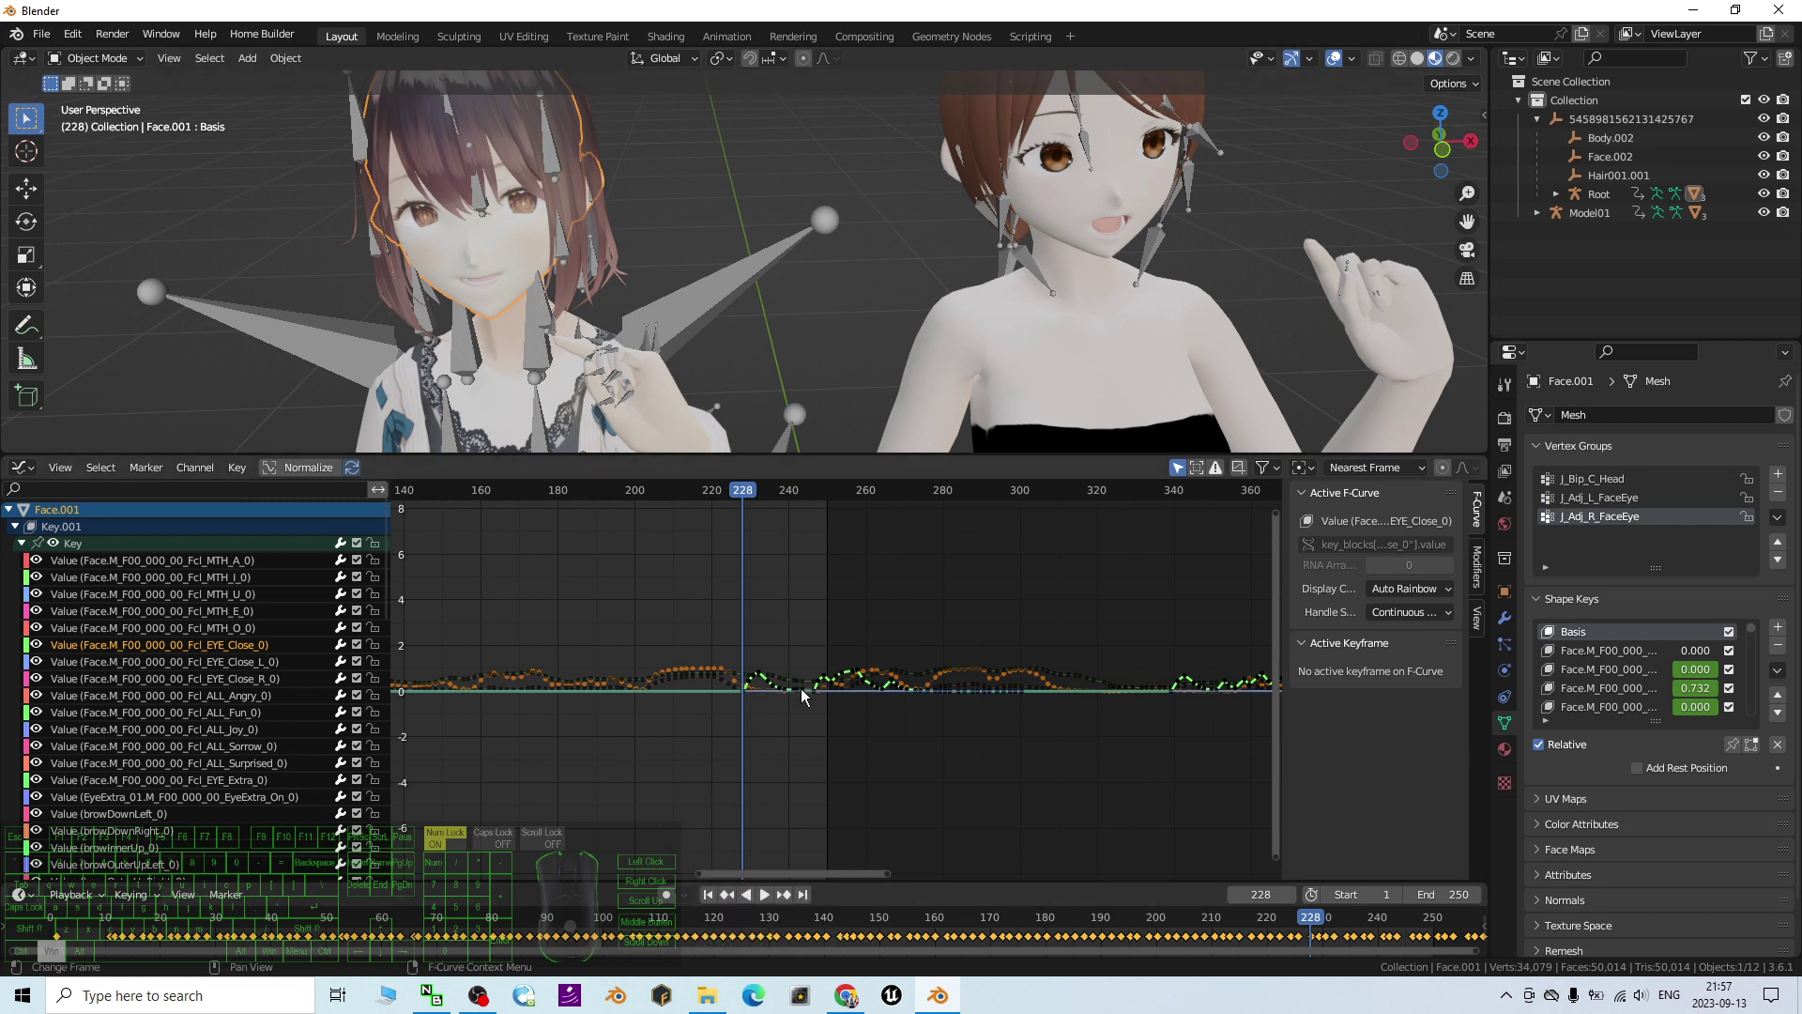
Step: Select all linked keyframes on the EYE_Close curve with L and copy them
{"action": "scroll", "coordinate": [792, 734], "scroll_direction": "up", "scroll_amount": 14}
{"action": "scroll", "coordinate": [793, 735], "scroll_direction": "up", "scroll_amount": 1}
{"action": "left_click", "coordinate": [616, 682]}
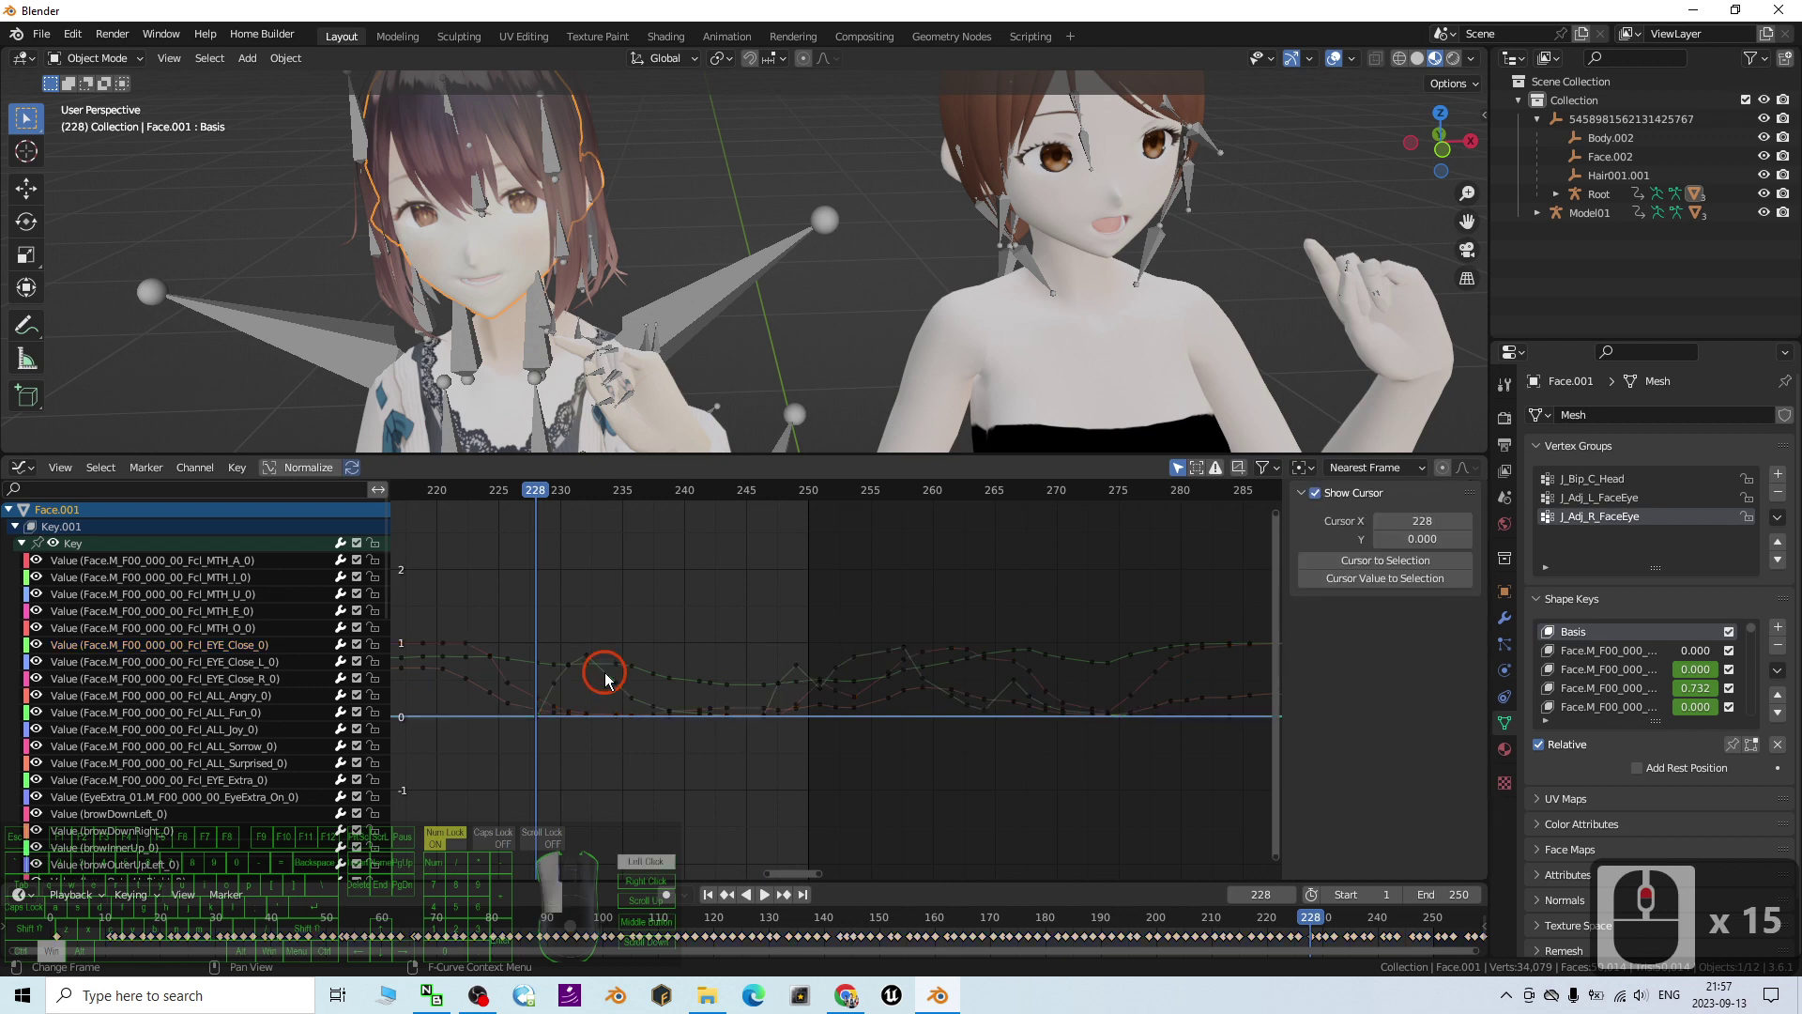
{"action": "left_click", "coordinate": [618, 683]}
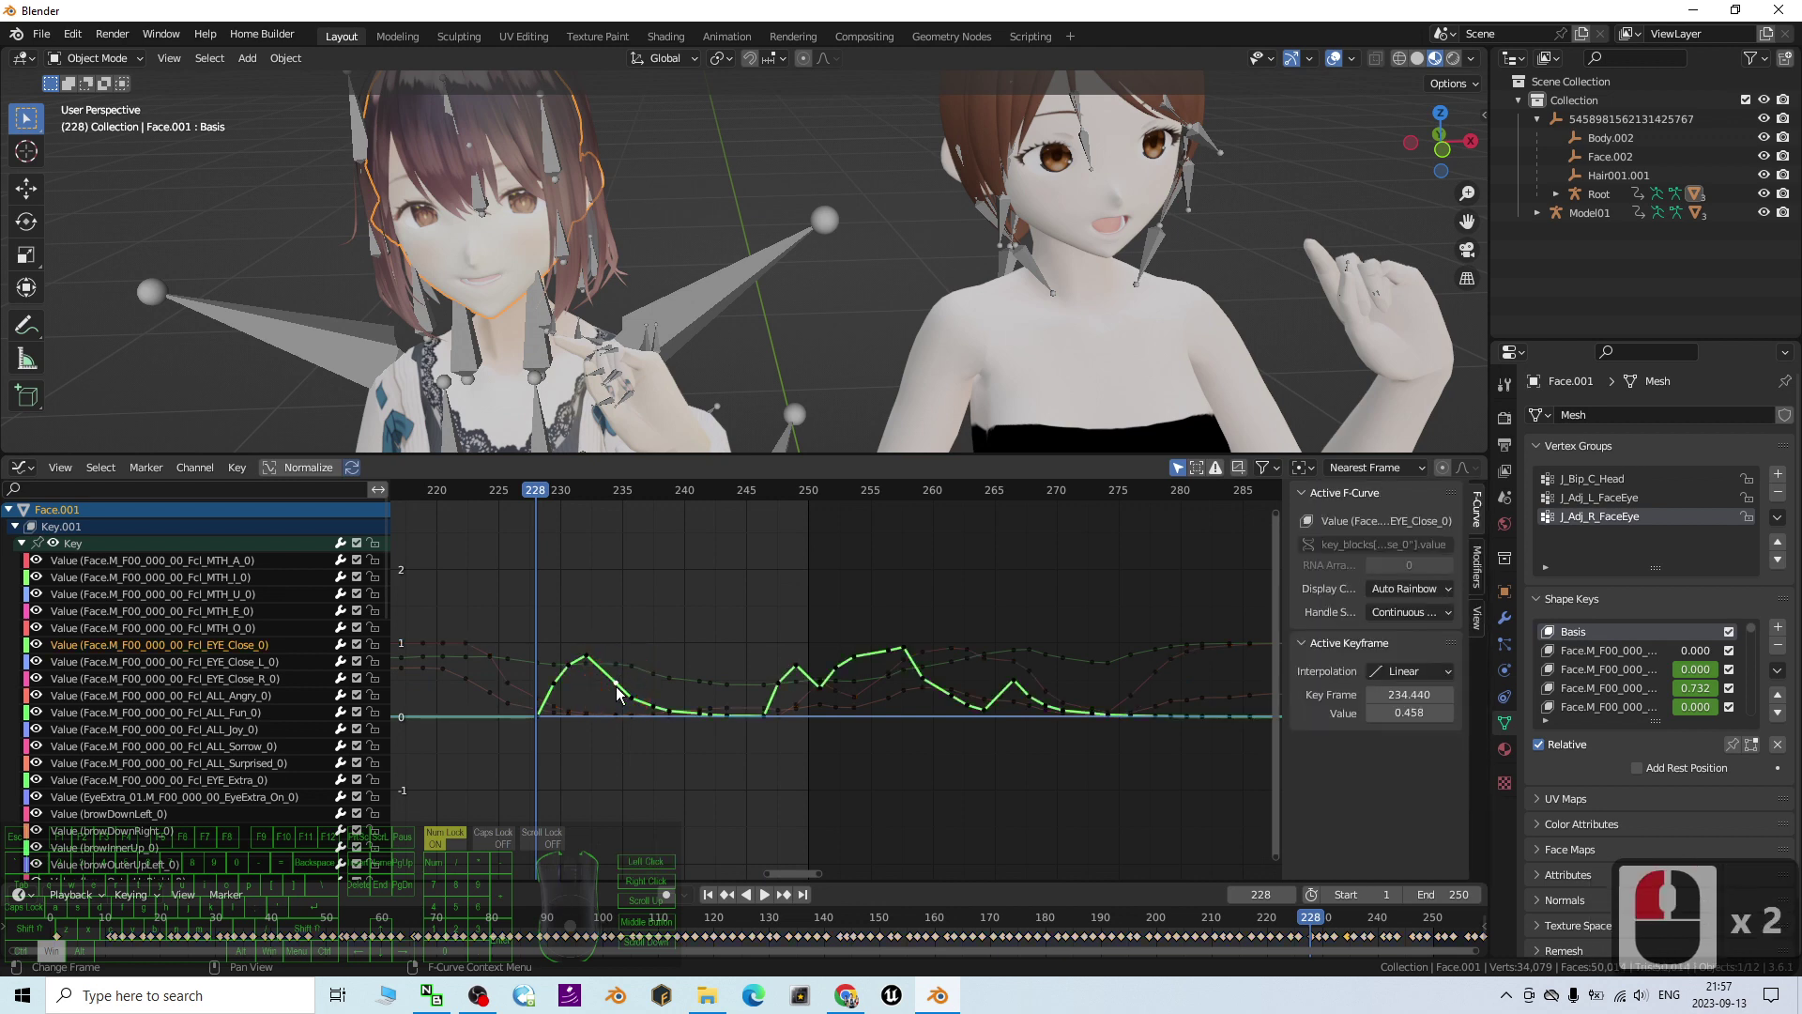
{"action": "key", "text": "l"}
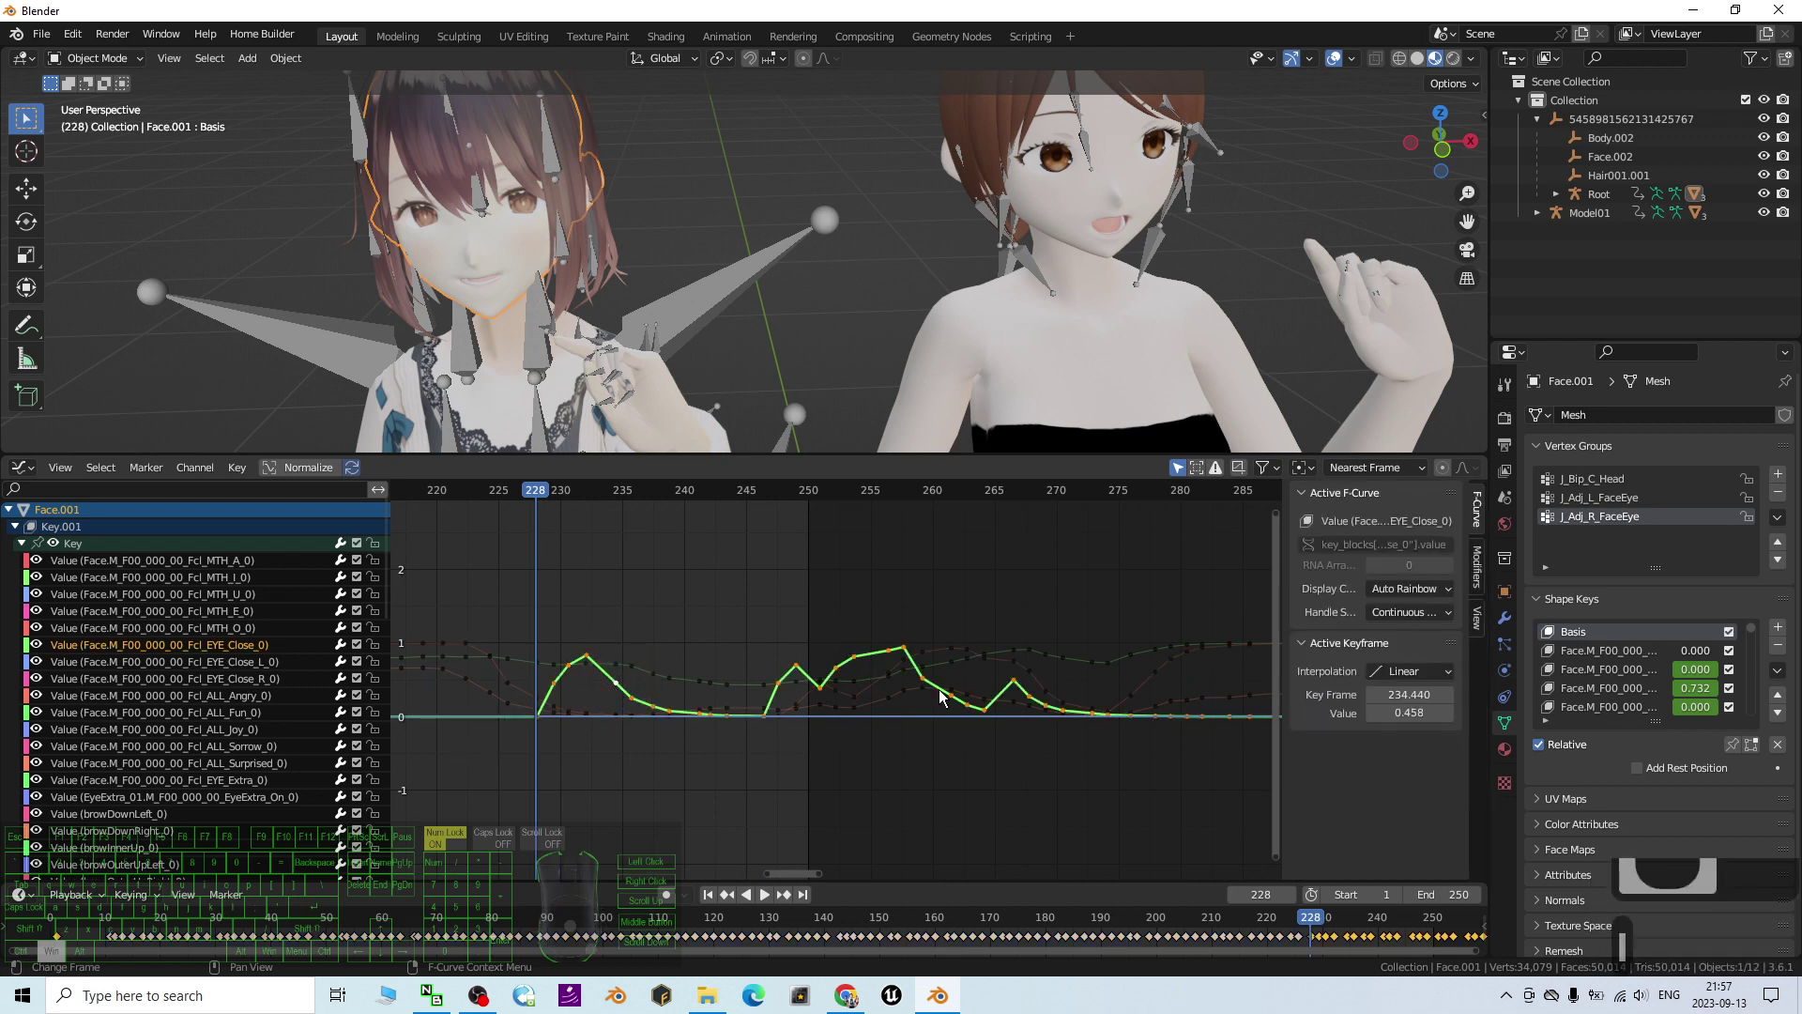
{"action": "key", "text": "ctrl+c"}
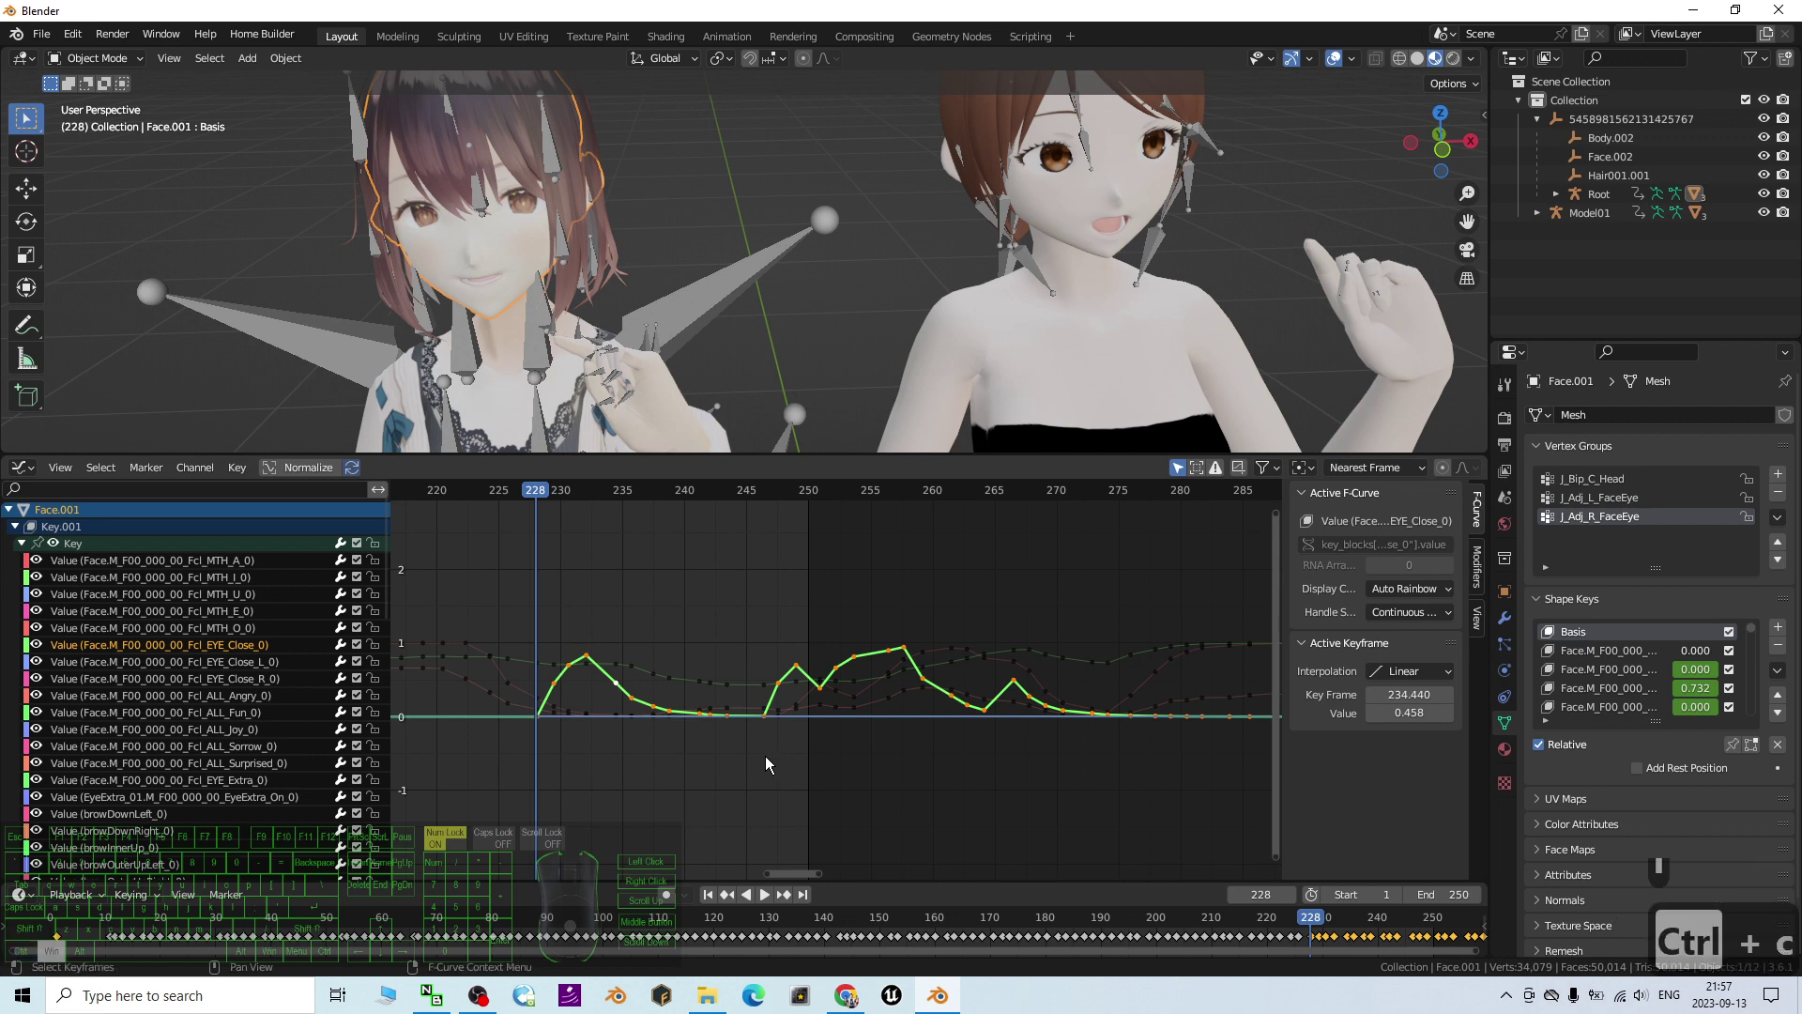
Step: Rewind to frame 1 and select the right character's Face, showing its Fcl_MTH_A curve
{"action": "left_click", "coordinate": [709, 896]}
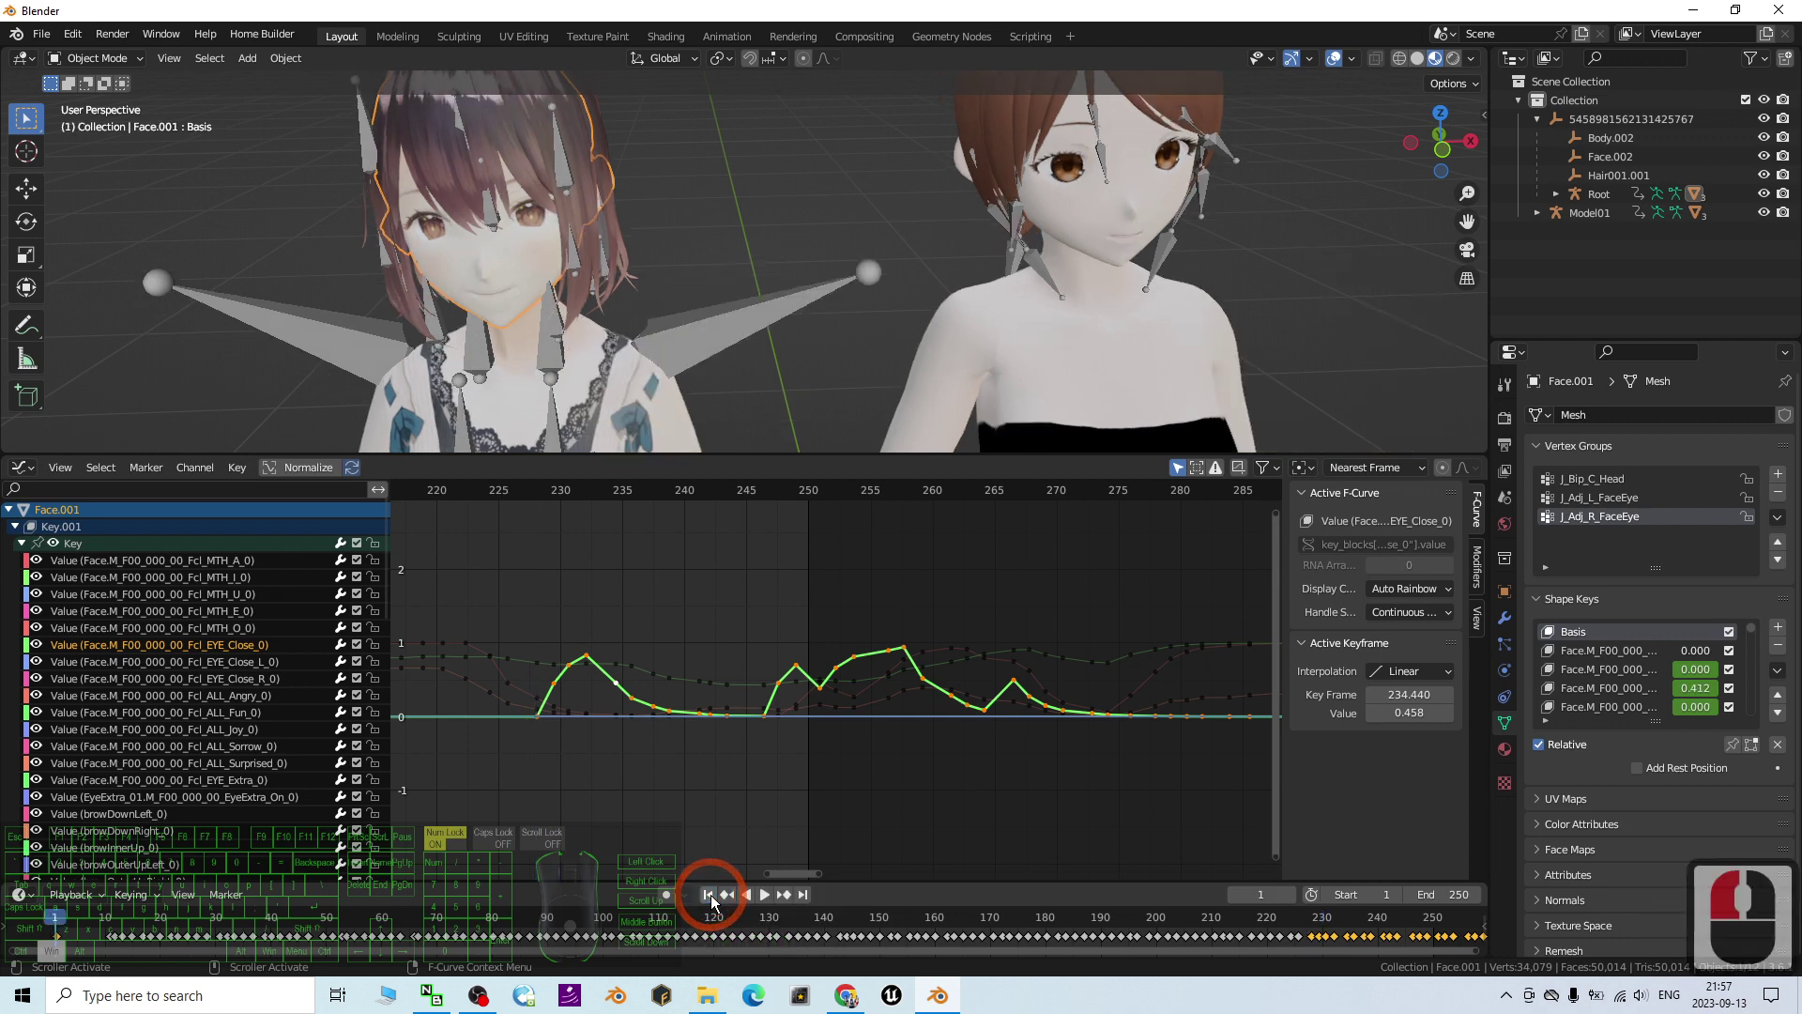
{"action": "left_click", "coordinate": [1138, 199]}
{"action": "left_click", "coordinate": [976, 134]}
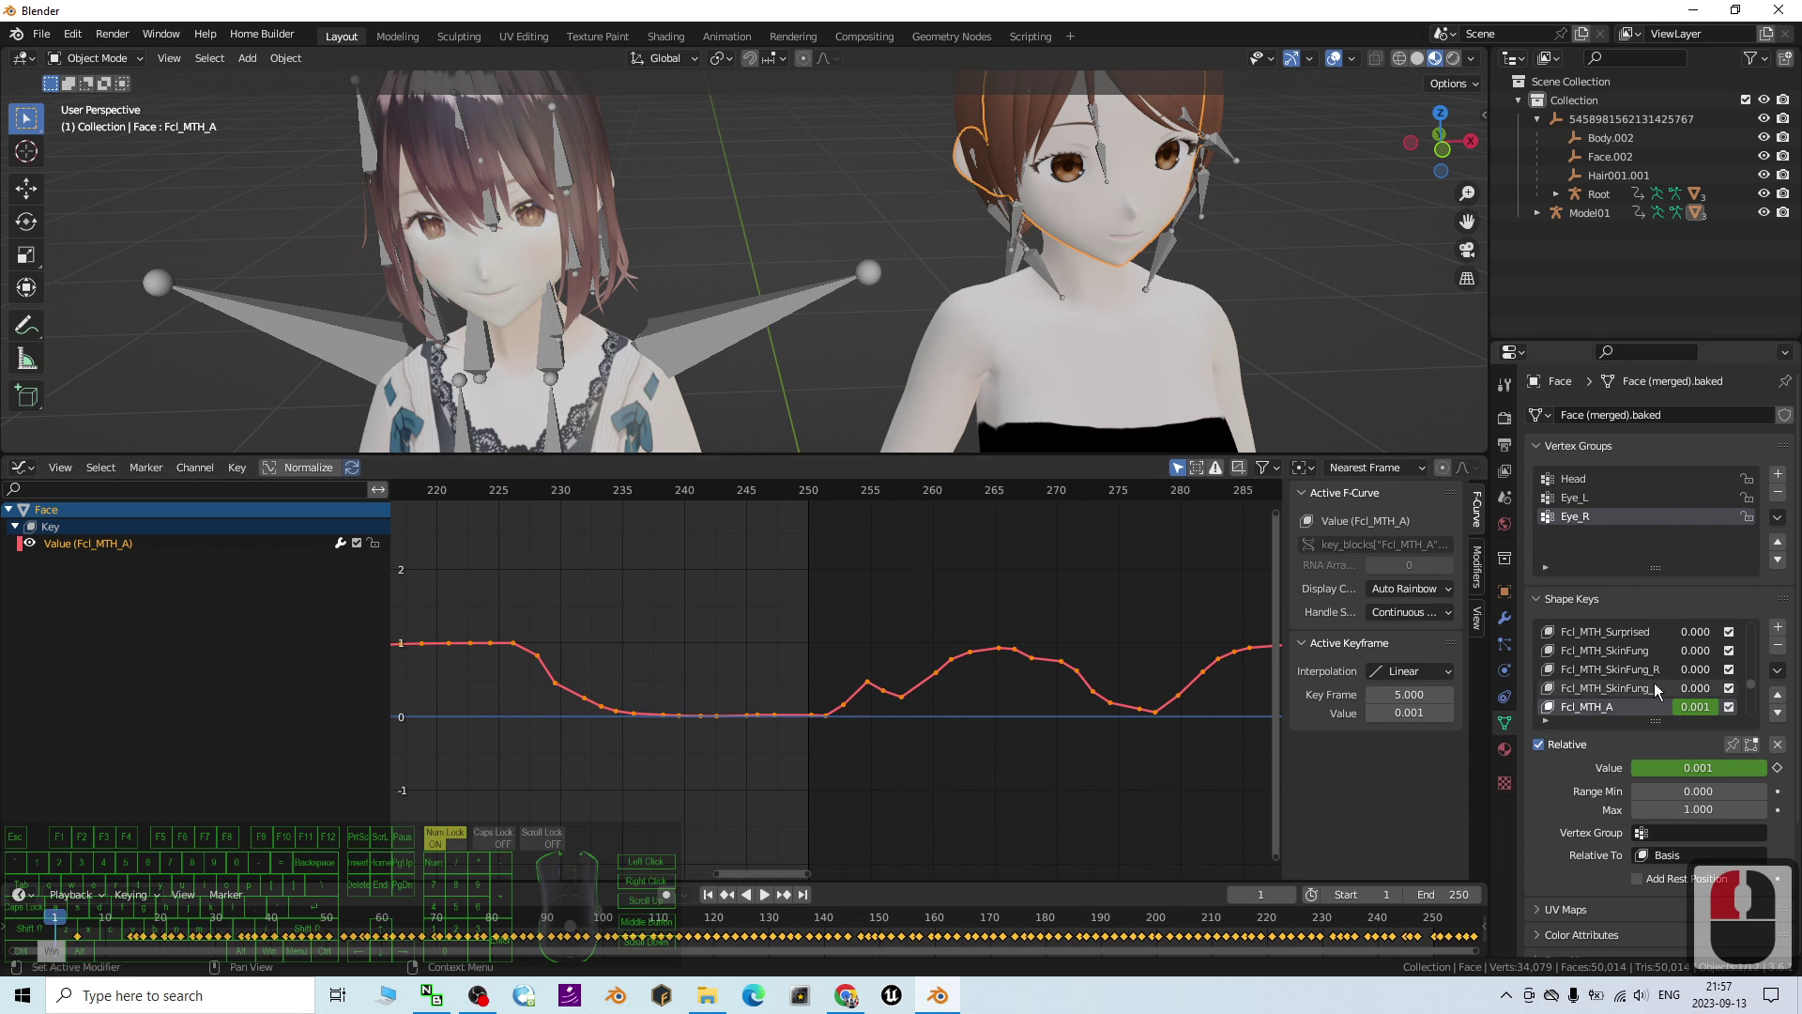
{"action": "scroll", "coordinate": [1654, 684], "scroll_direction": "down", "scroll_amount": 5}
{"action": "scroll", "coordinate": [1654, 687], "scroll_direction": "down", "scroll_amount": 16}
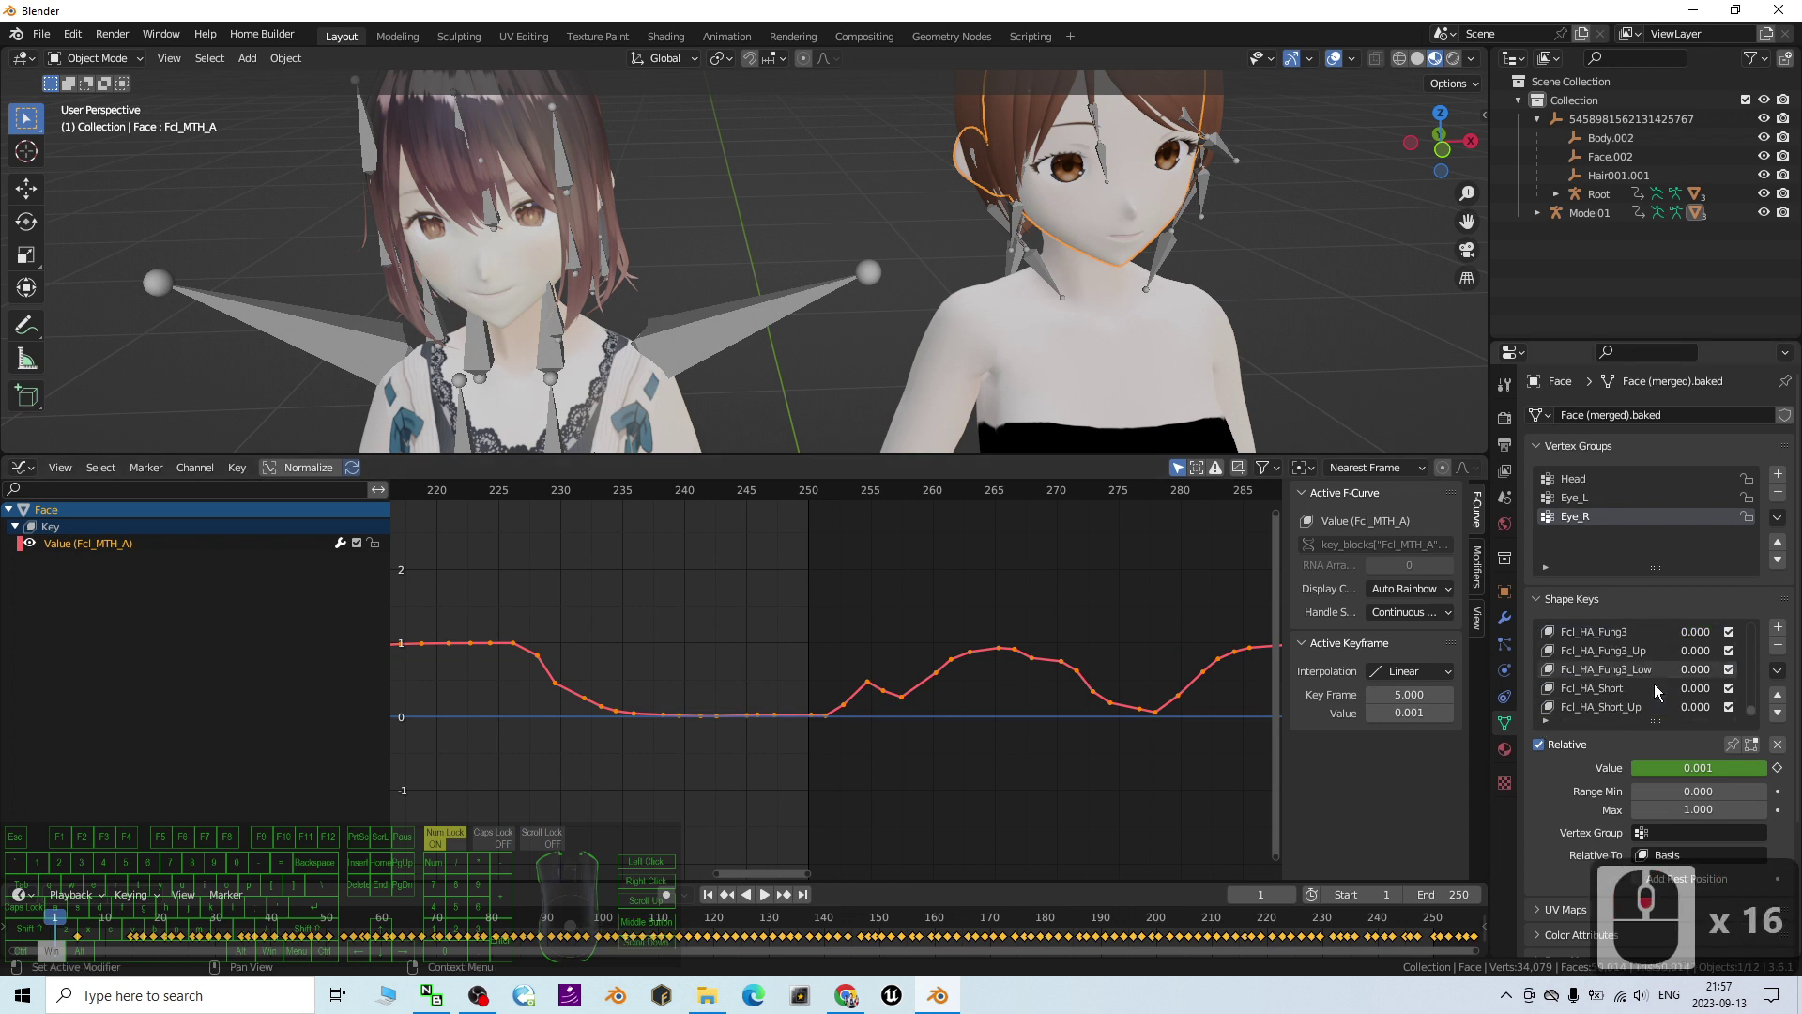
Step: Pick the right Face's Fcl_EYE_Close shape key and insert a keyframe on its value
{"action": "scroll", "coordinate": [1652, 683], "scroll_direction": "up", "scroll_amount": 19}
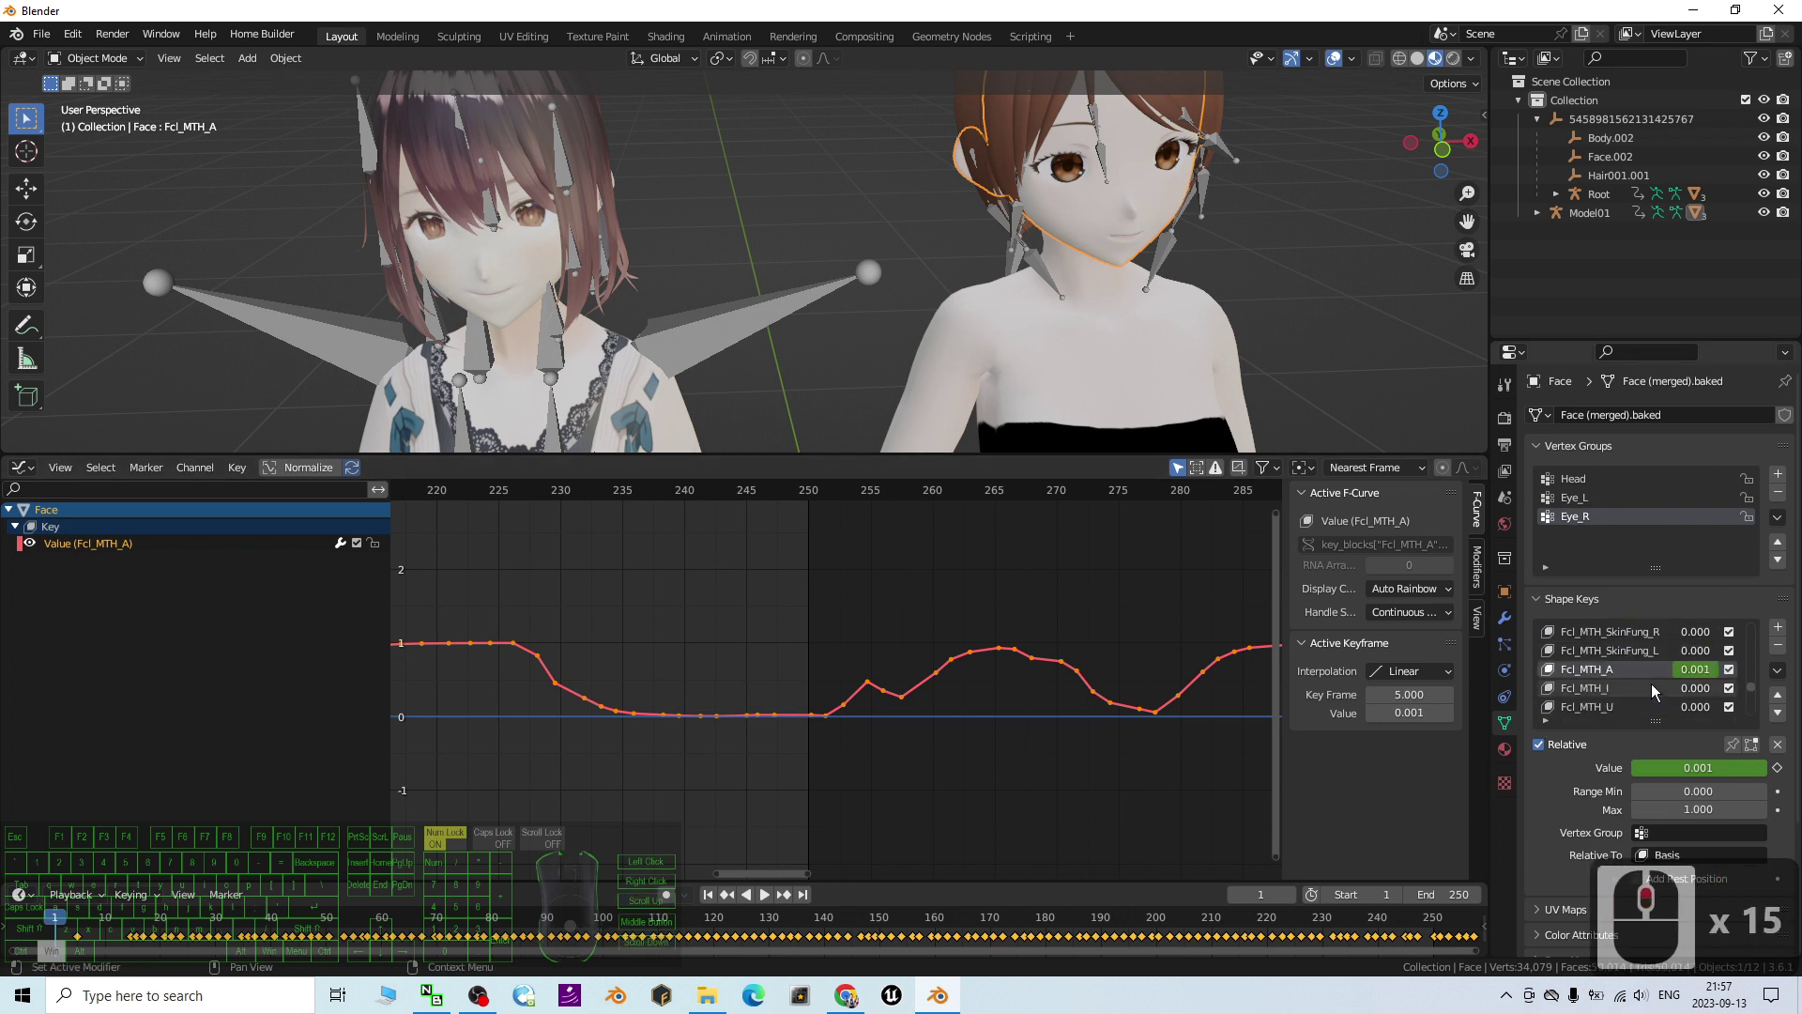
{"action": "scroll", "coordinate": [1642, 678], "scroll_direction": "up", "scroll_amount": 6}
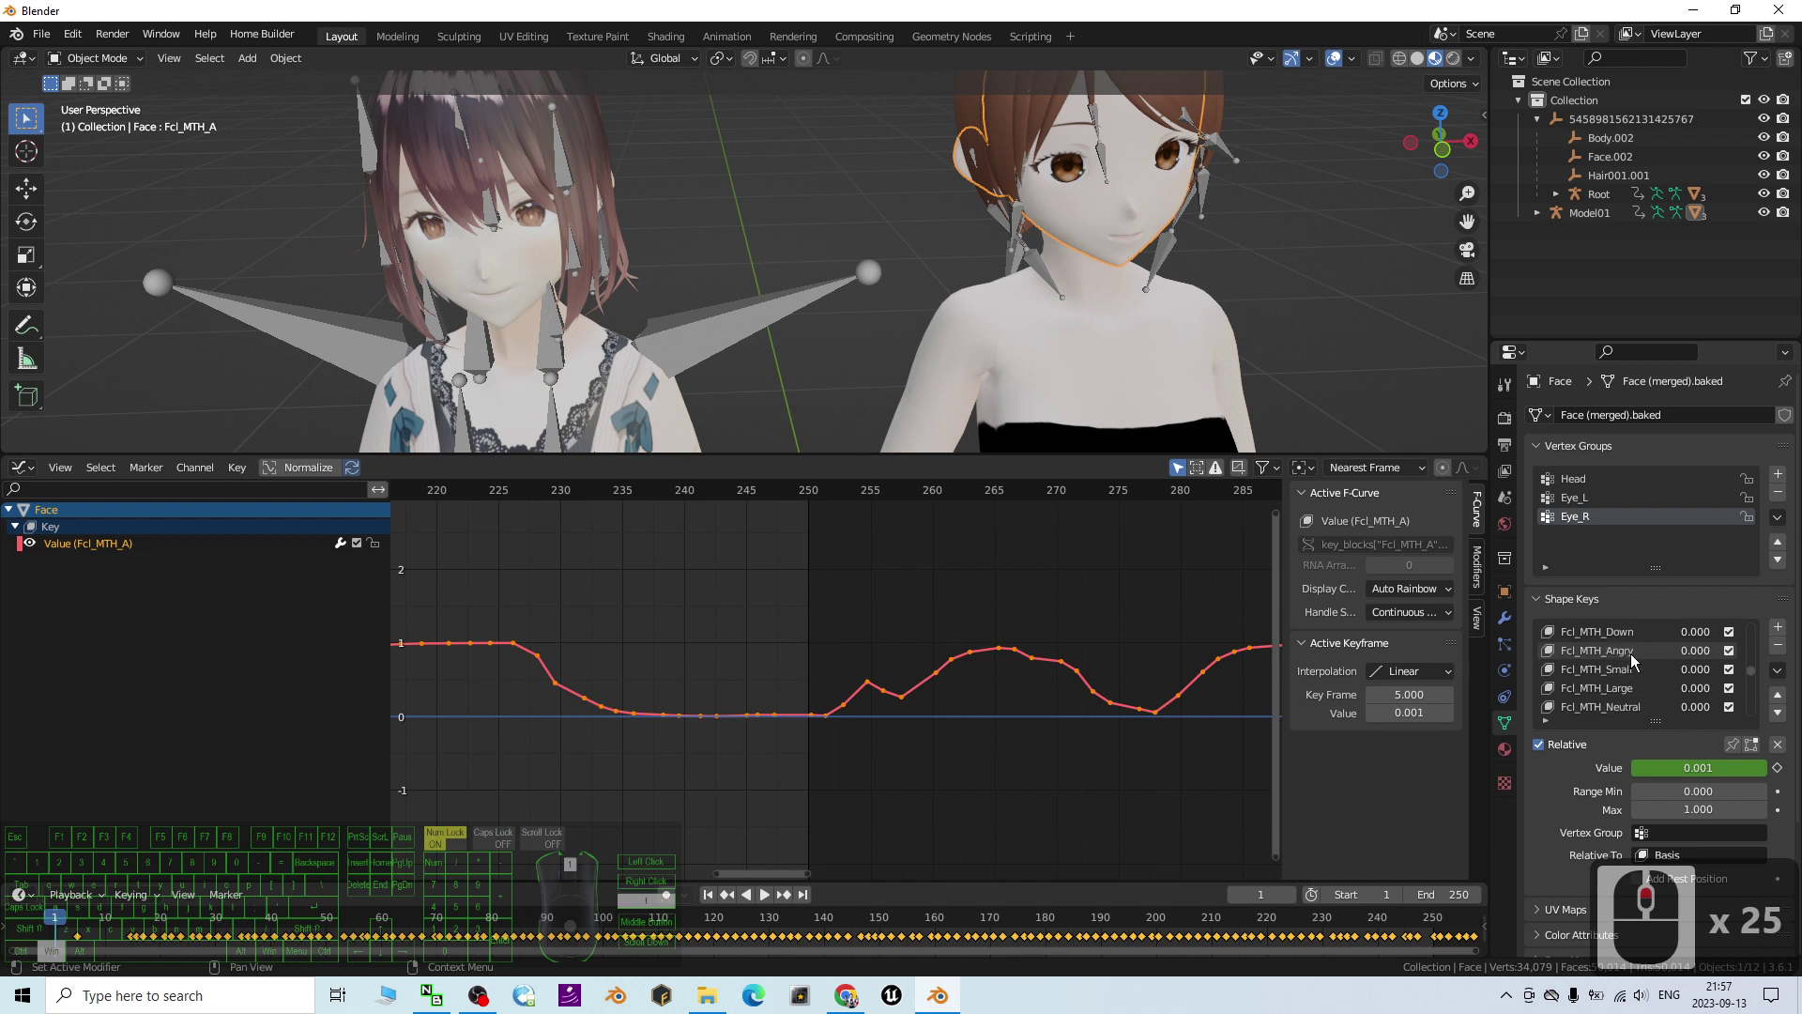
{"action": "scroll", "coordinate": [1633, 653], "scroll_direction": "up", "scroll_amount": 7}
{"action": "scroll", "coordinate": [1635, 653], "scroll_direction": "up", "scroll_amount": 5}
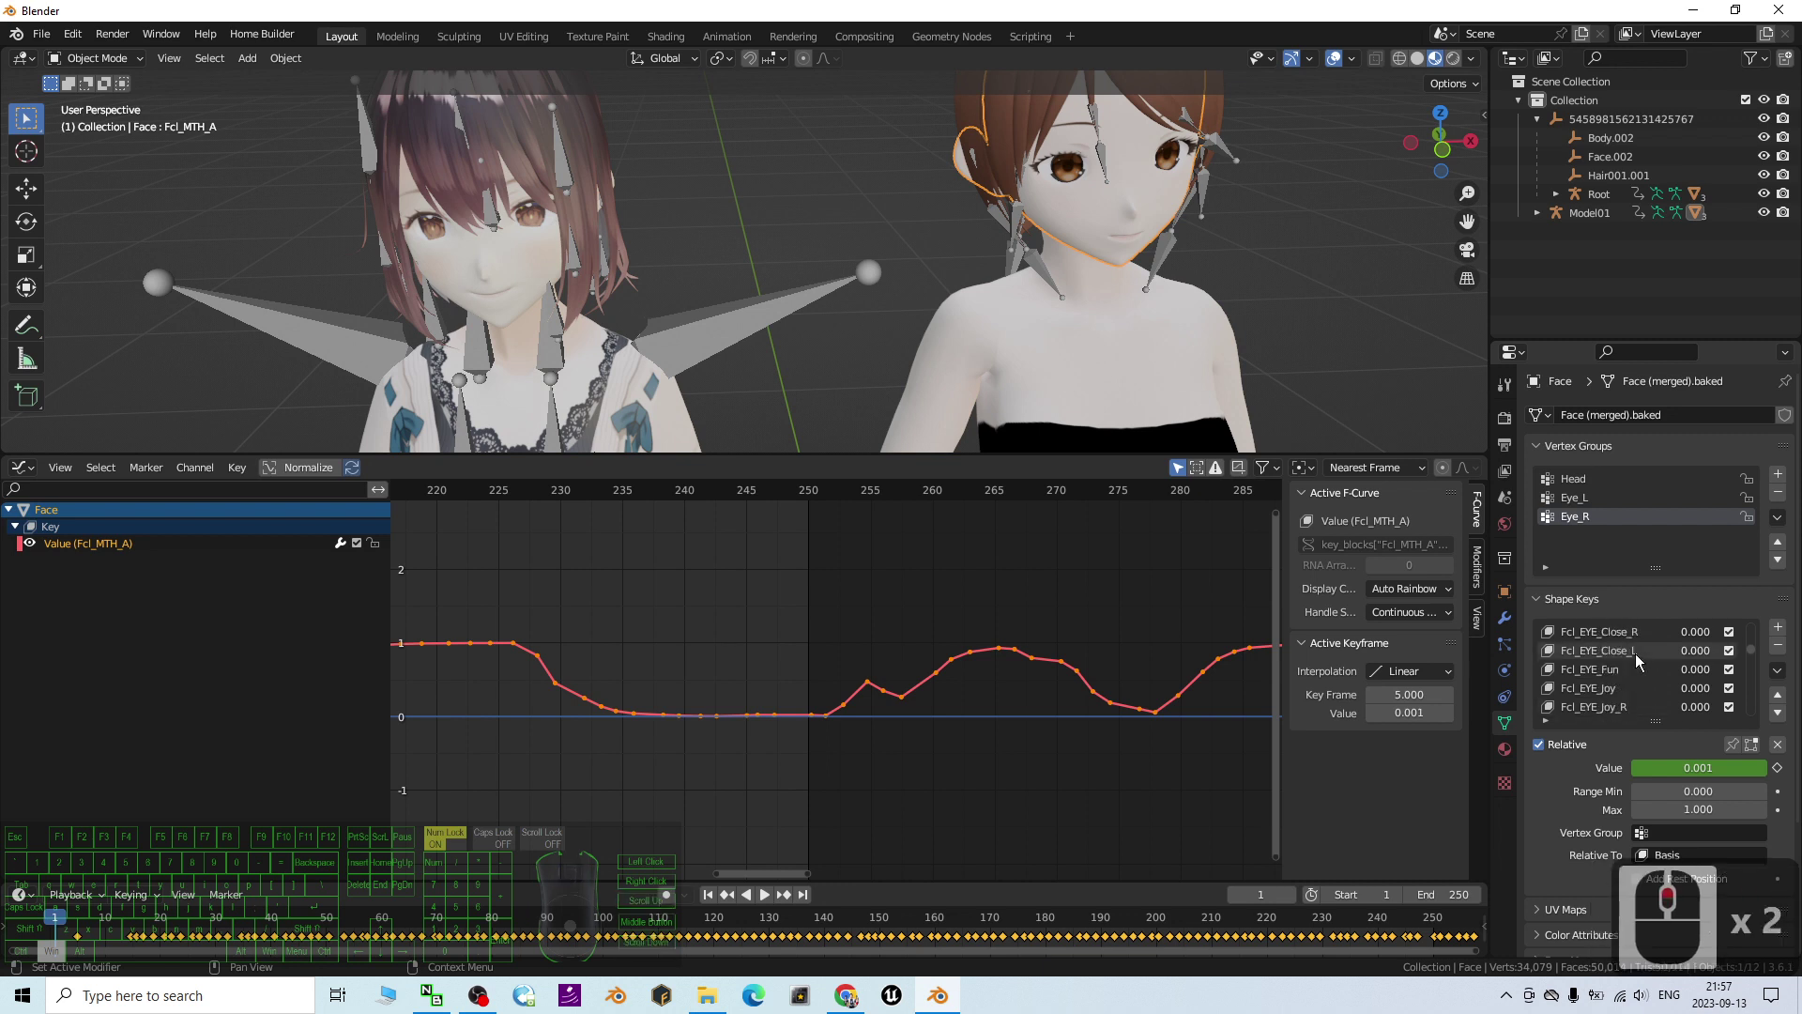
{"action": "scroll", "coordinate": [1635, 654], "scroll_direction": "down", "scroll_amount": 2}
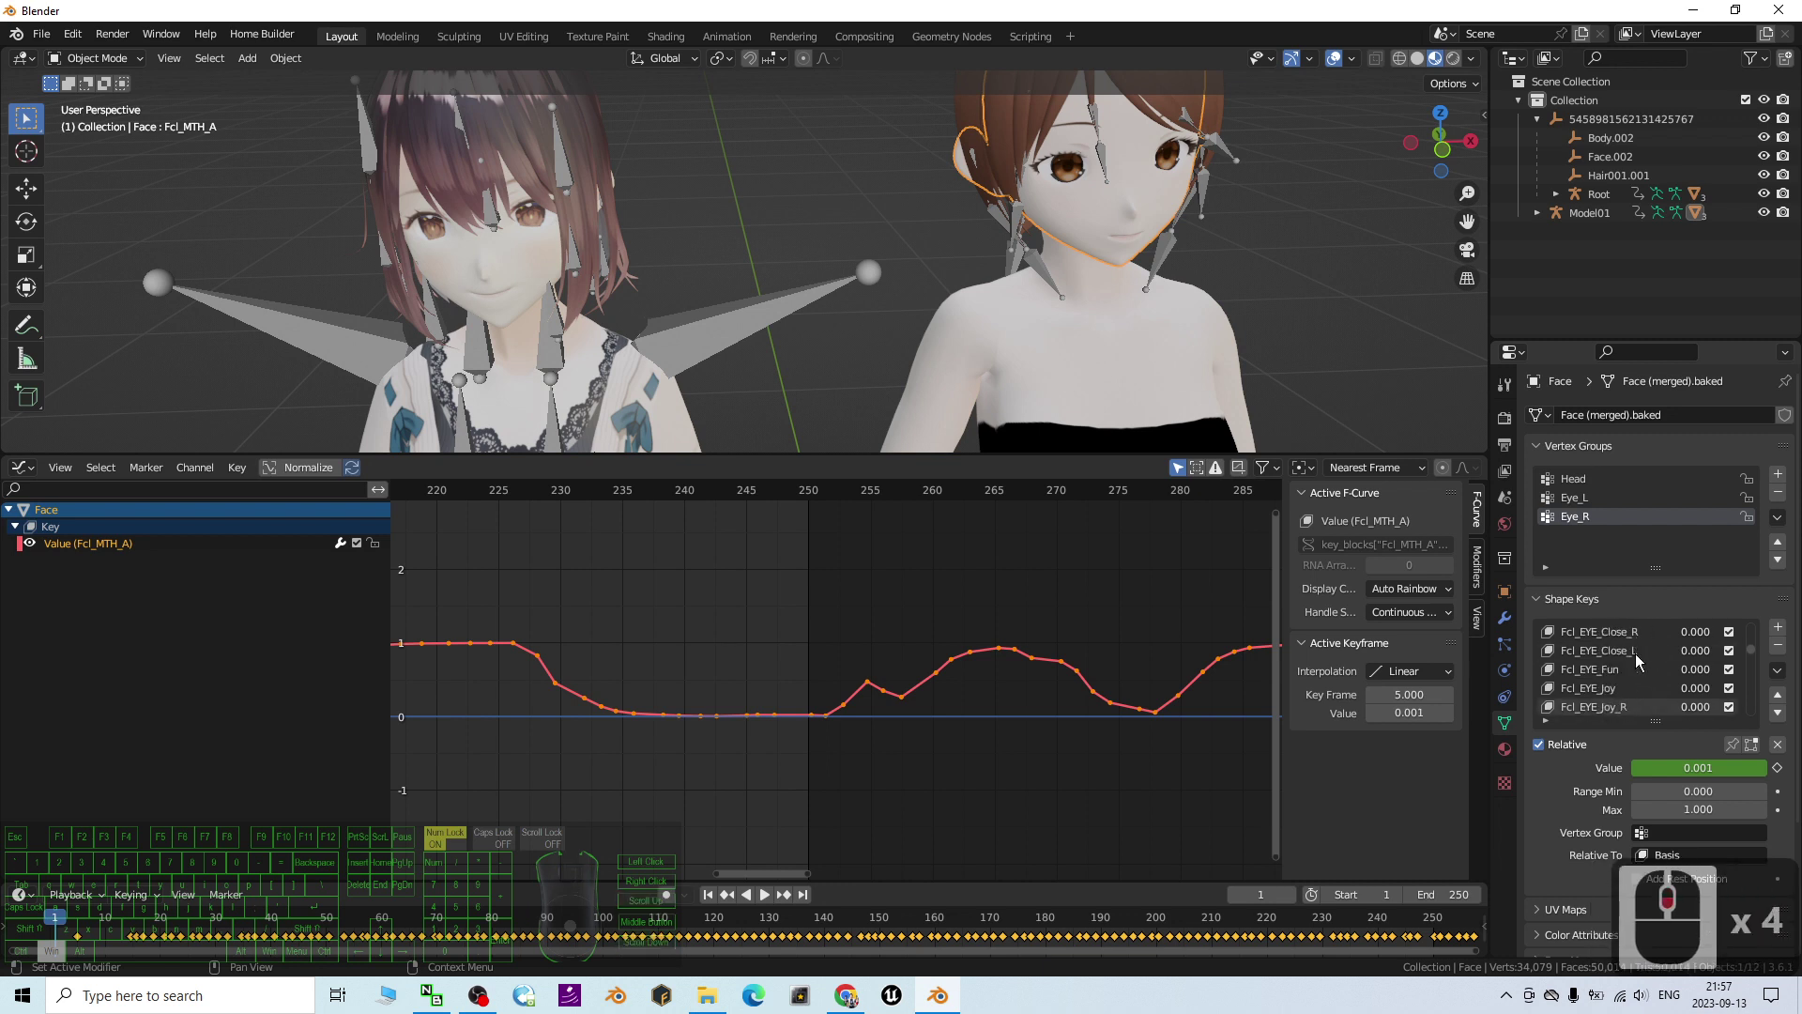
{"action": "left_click", "coordinate": [1619, 632]}
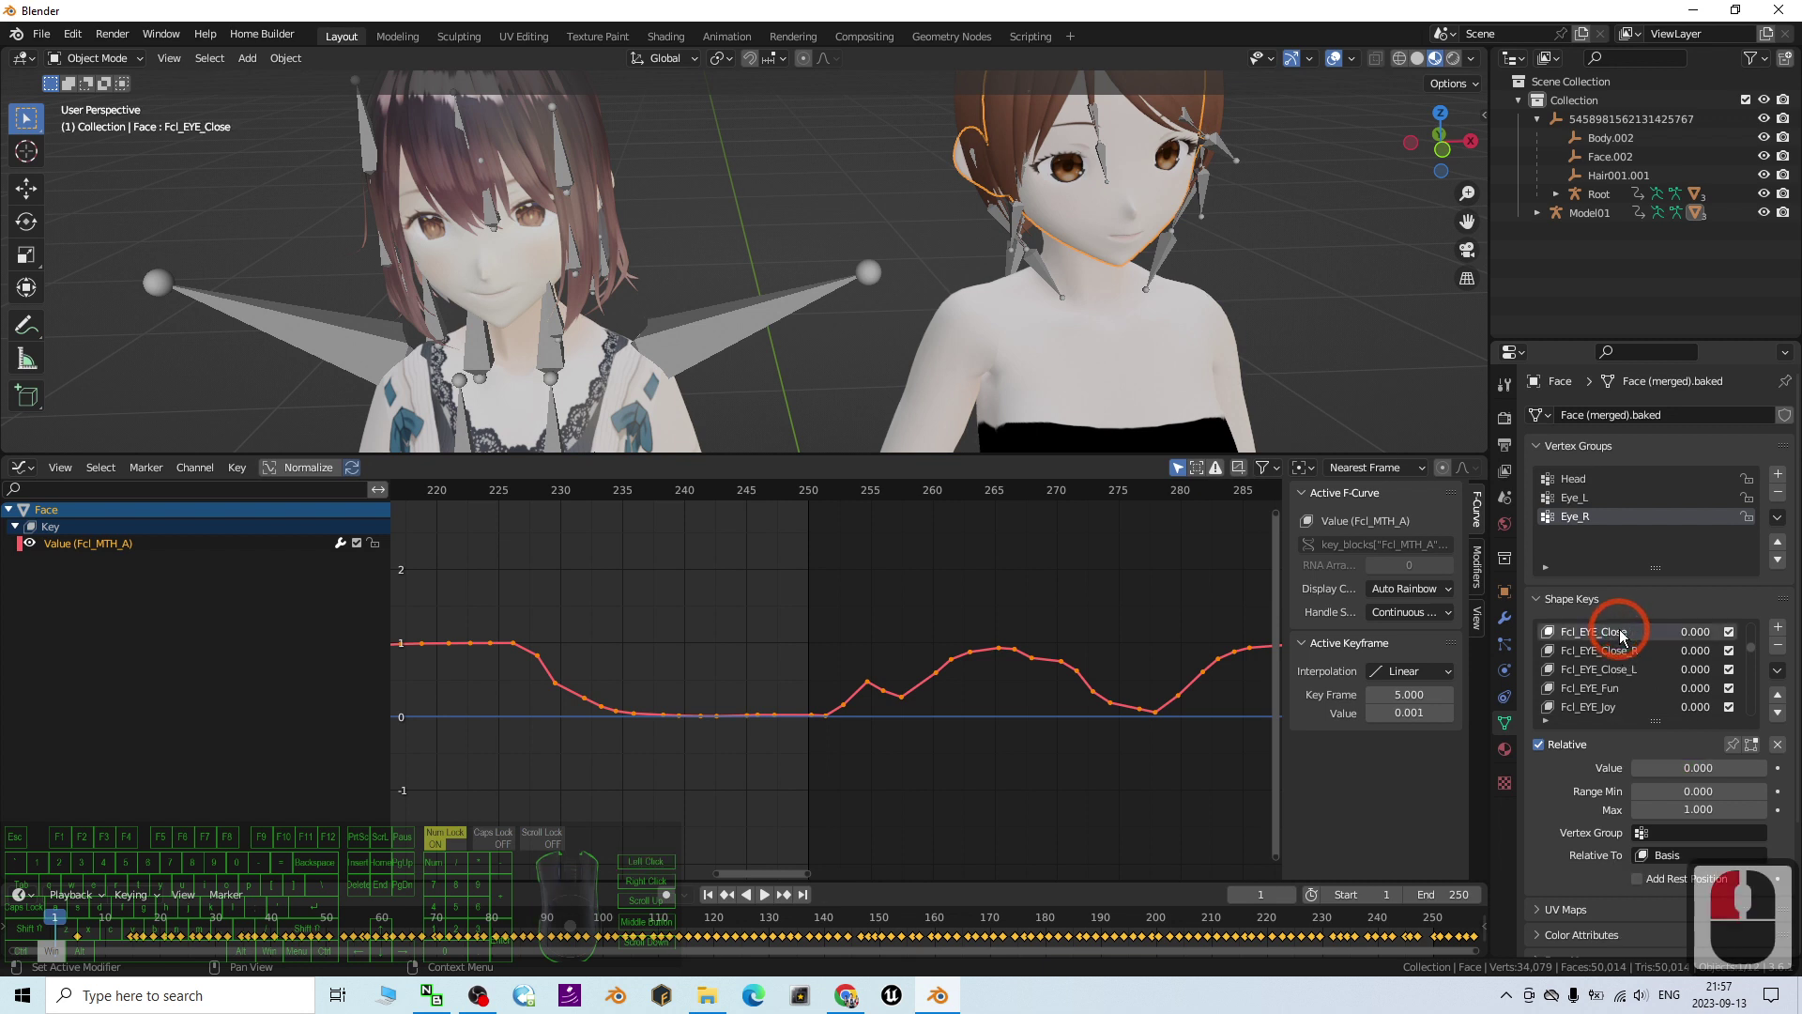
{"action": "left_click", "coordinate": [1778, 768]}
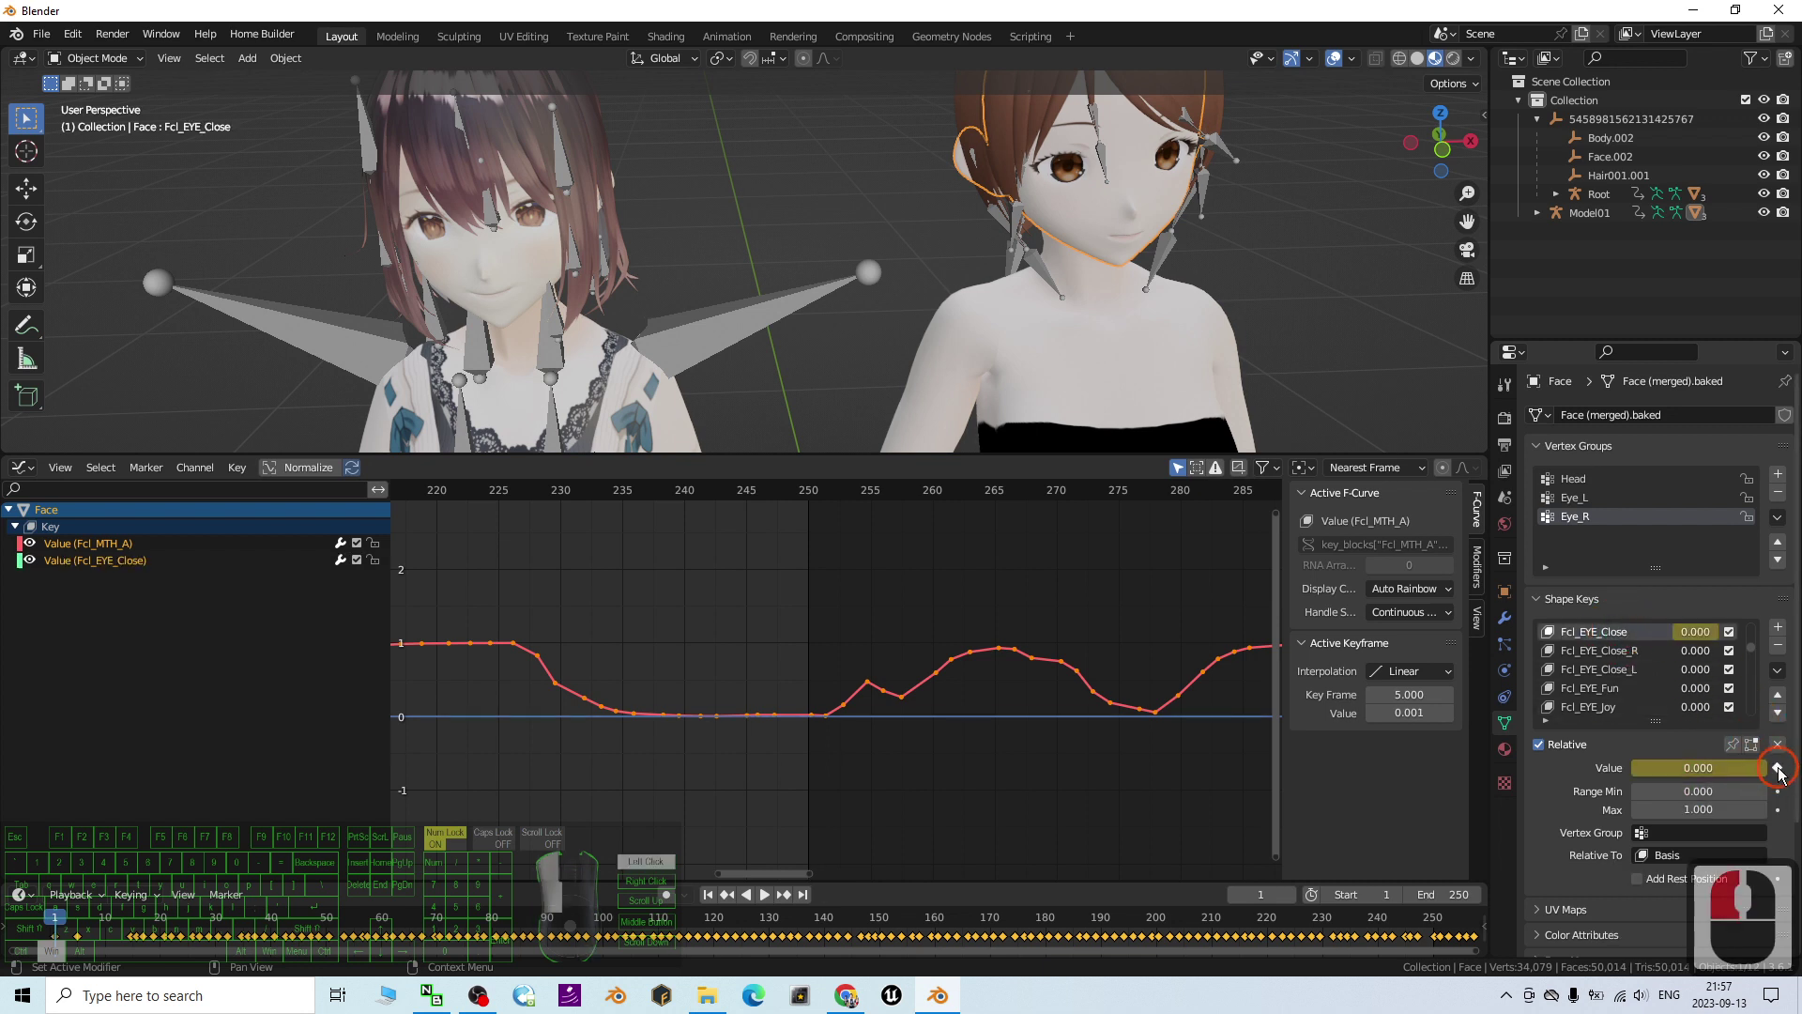
Step: Paste the copied eye-close keyframes onto the Fcl_EYE_Close channel and scrub to check the blink
{"action": "left_click", "coordinate": [137, 561]}
{"action": "left_click", "coordinate": [703, 623]}
{"action": "key", "text": "ctrl+v"}
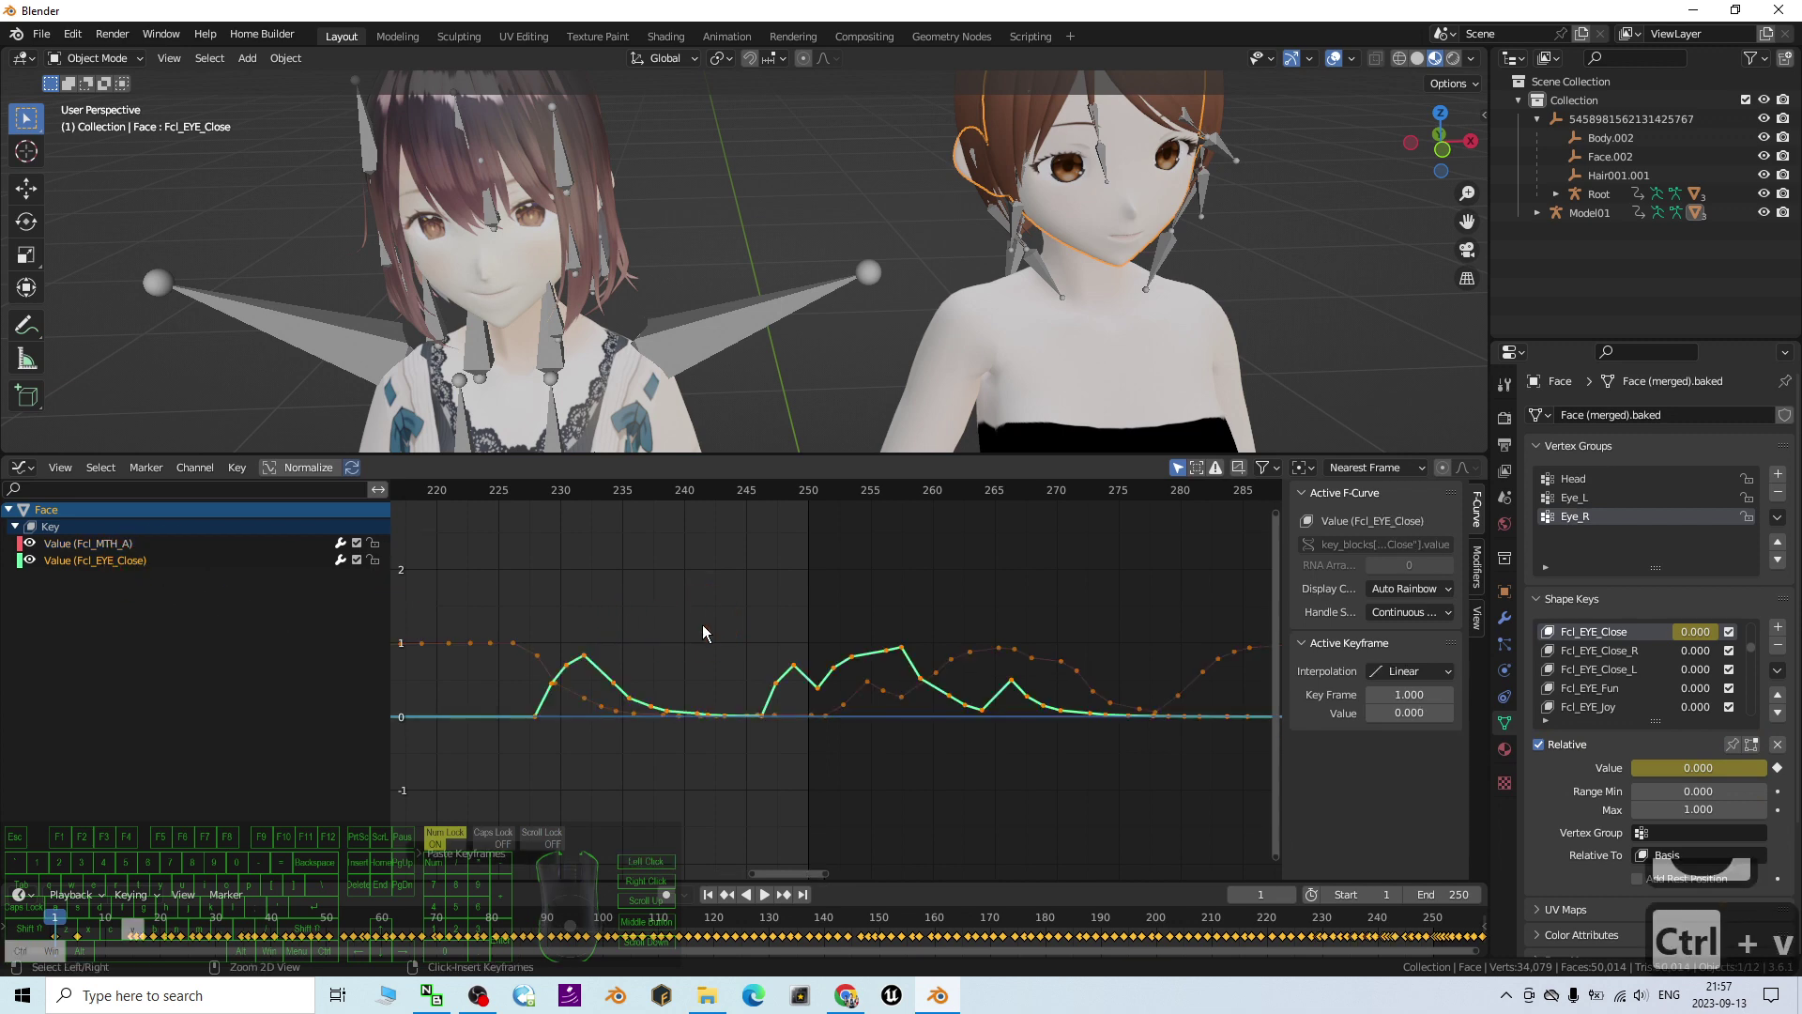
{"action": "left_click_drag", "start_coordinate": [549, 489], "coordinate": [495, 516]}
Step: Select the left Face.001, scrub frames 225–231 to compare both blinks, and rewind to frame 1
{"action": "left_click", "coordinate": [518, 235]}
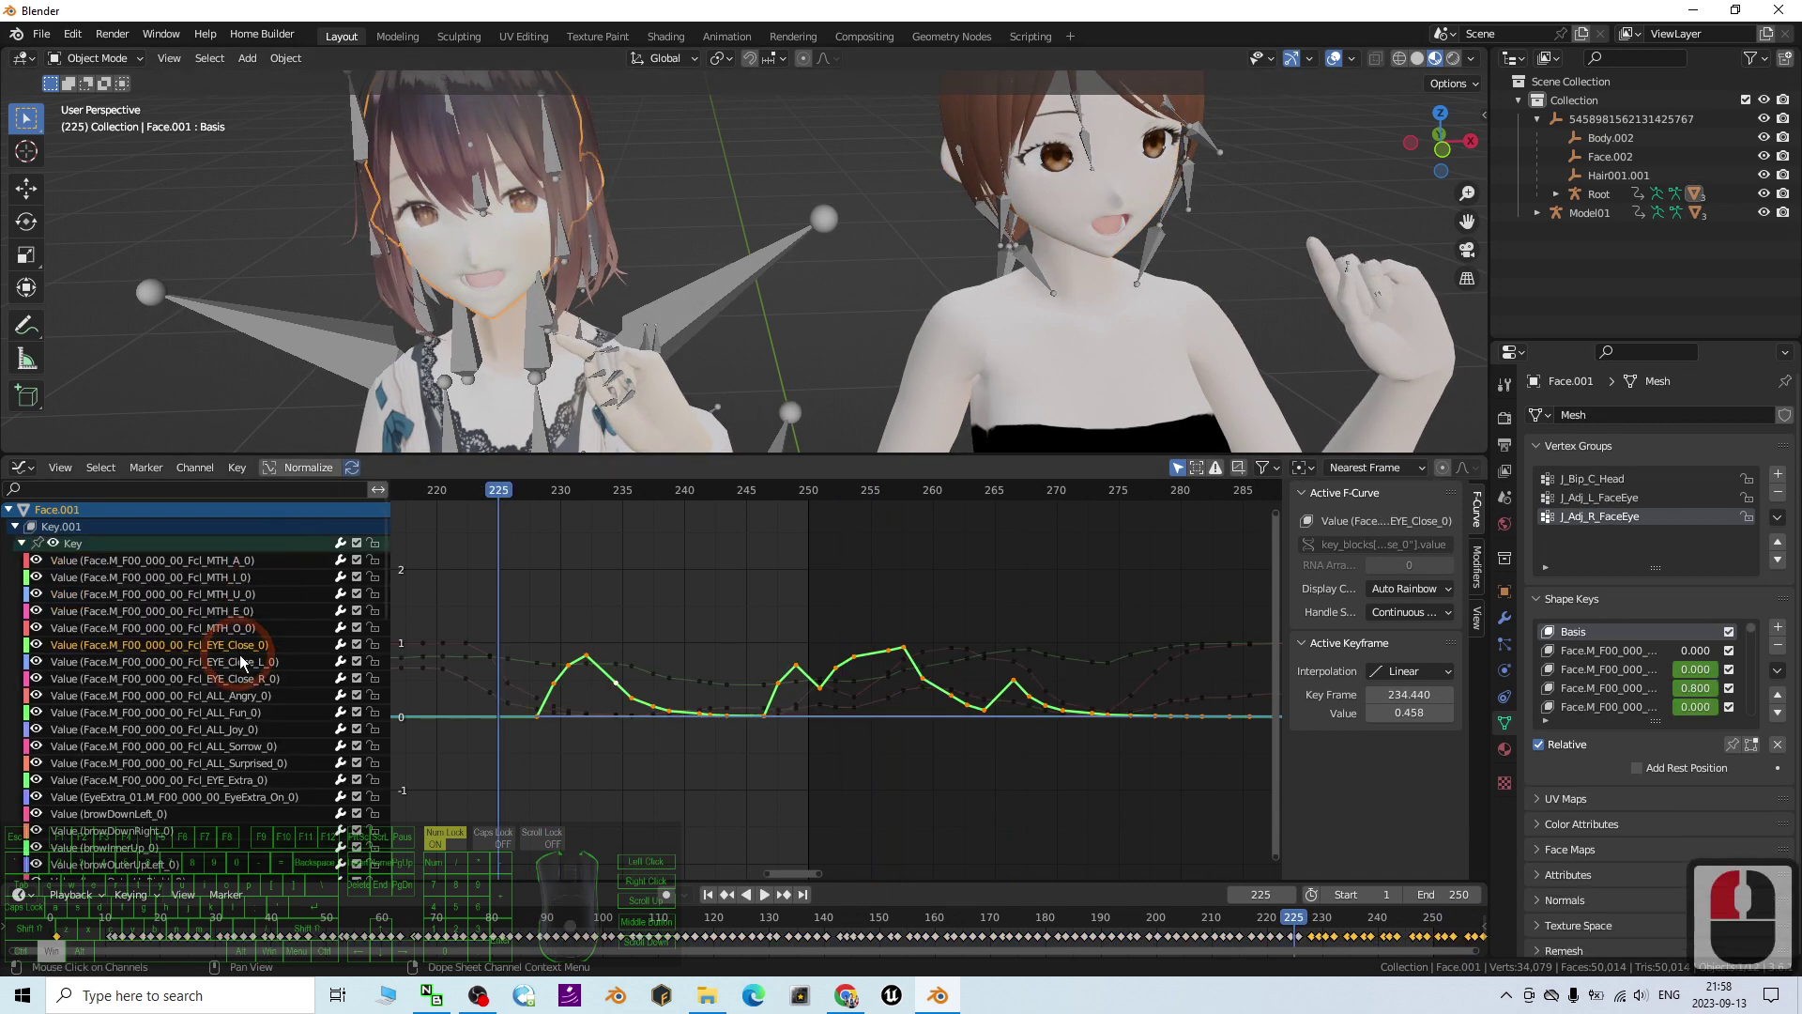
{"action": "scroll", "coordinate": [241, 638], "scroll_direction": "down", "scroll_amount": 4}
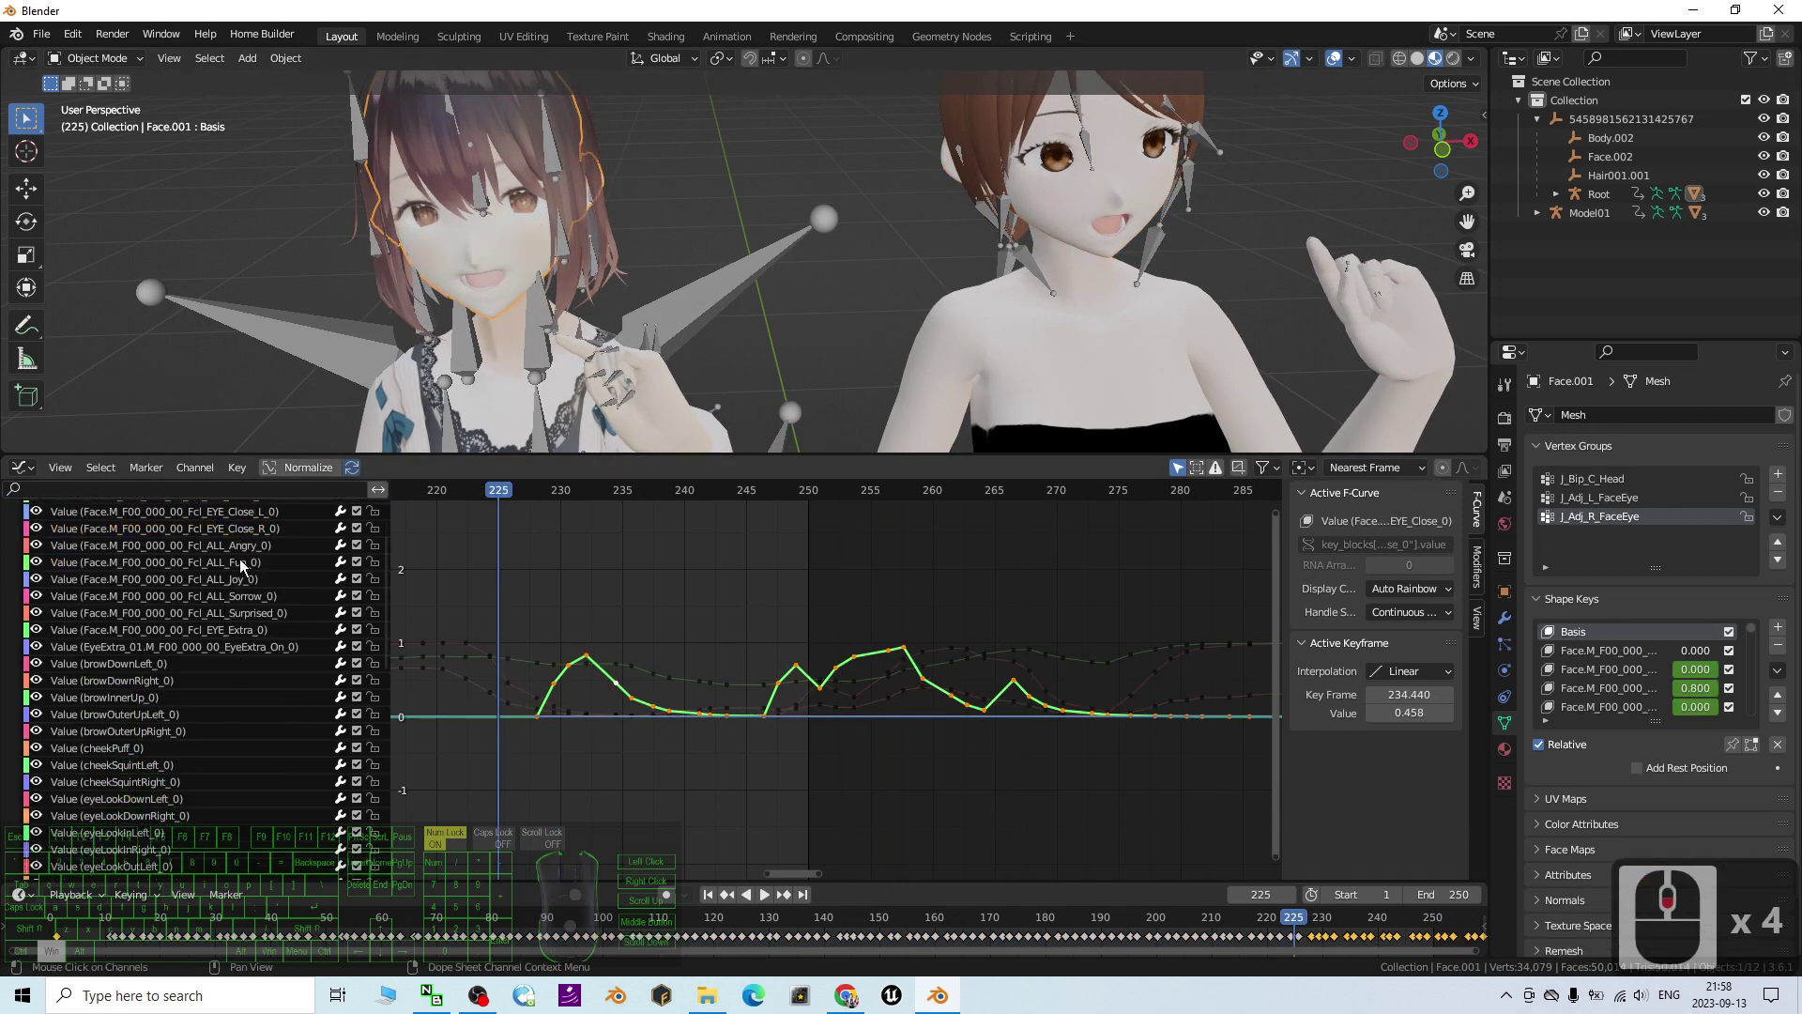
{"action": "scroll", "coordinate": [154, 617], "scroll_direction": "down", "scroll_amount": 10}
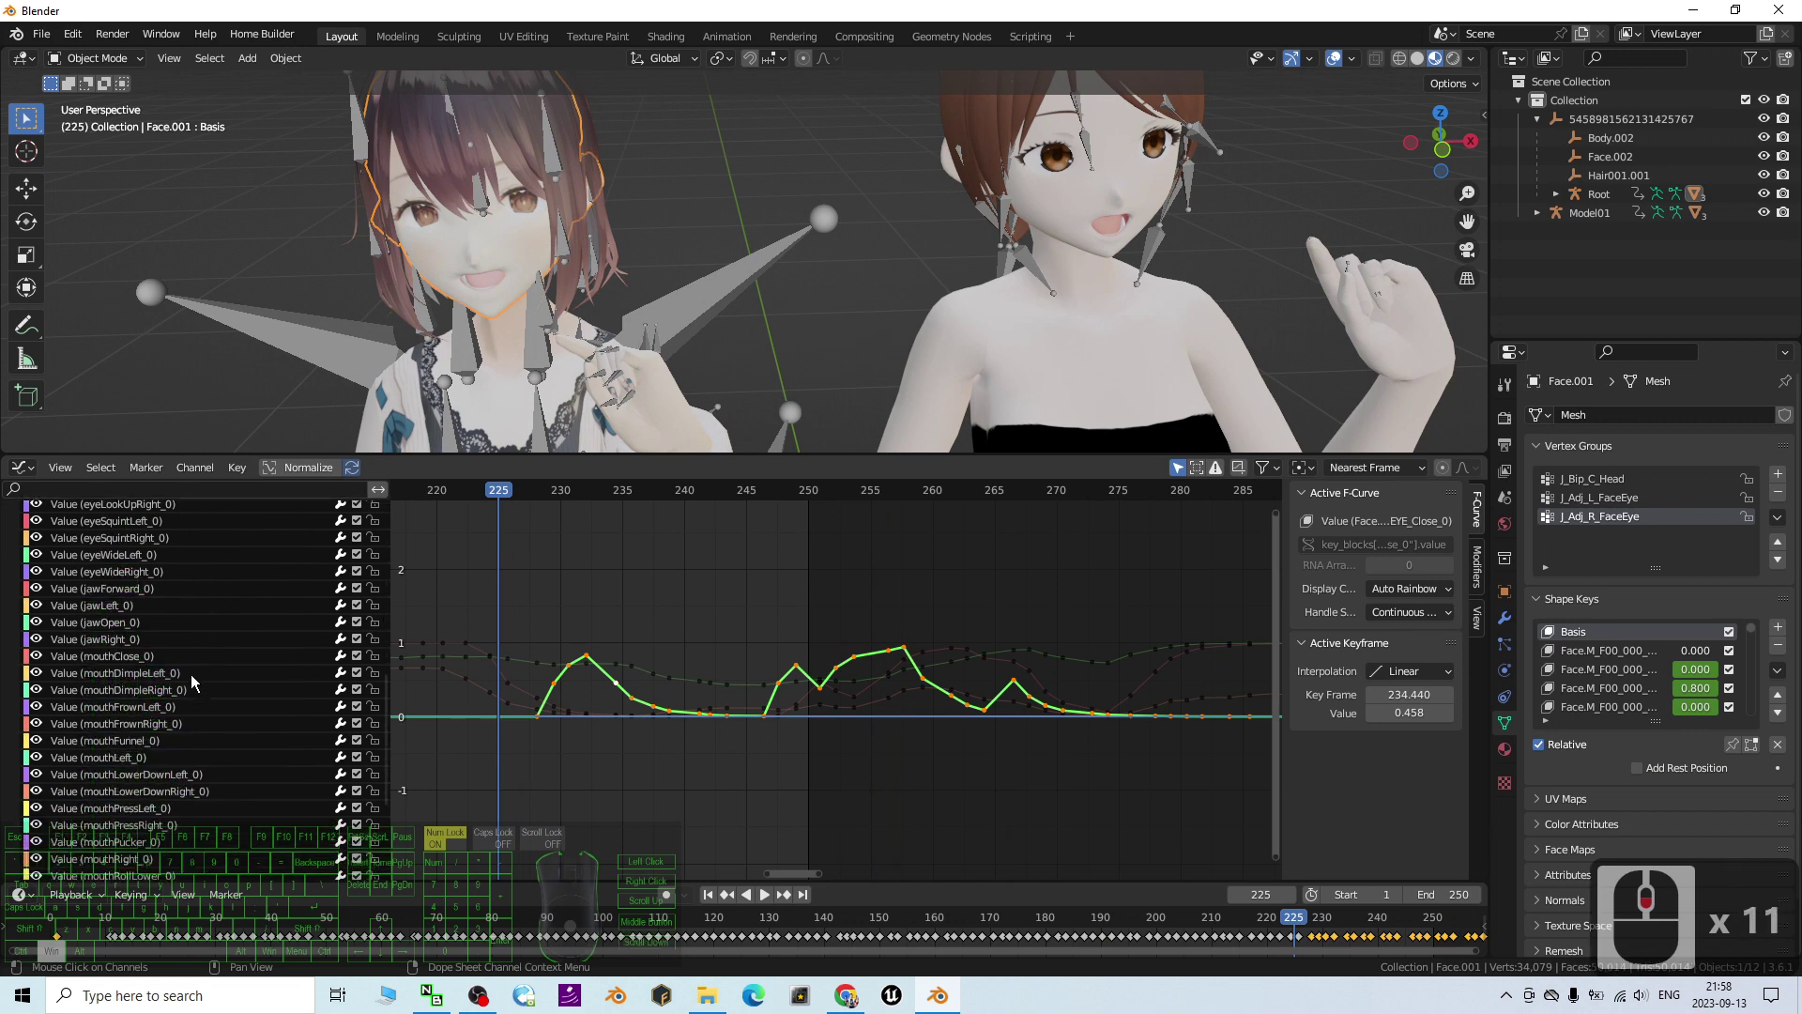
{"action": "scroll", "coordinate": [191, 682], "scroll_direction": "up", "scroll_amount": 11}
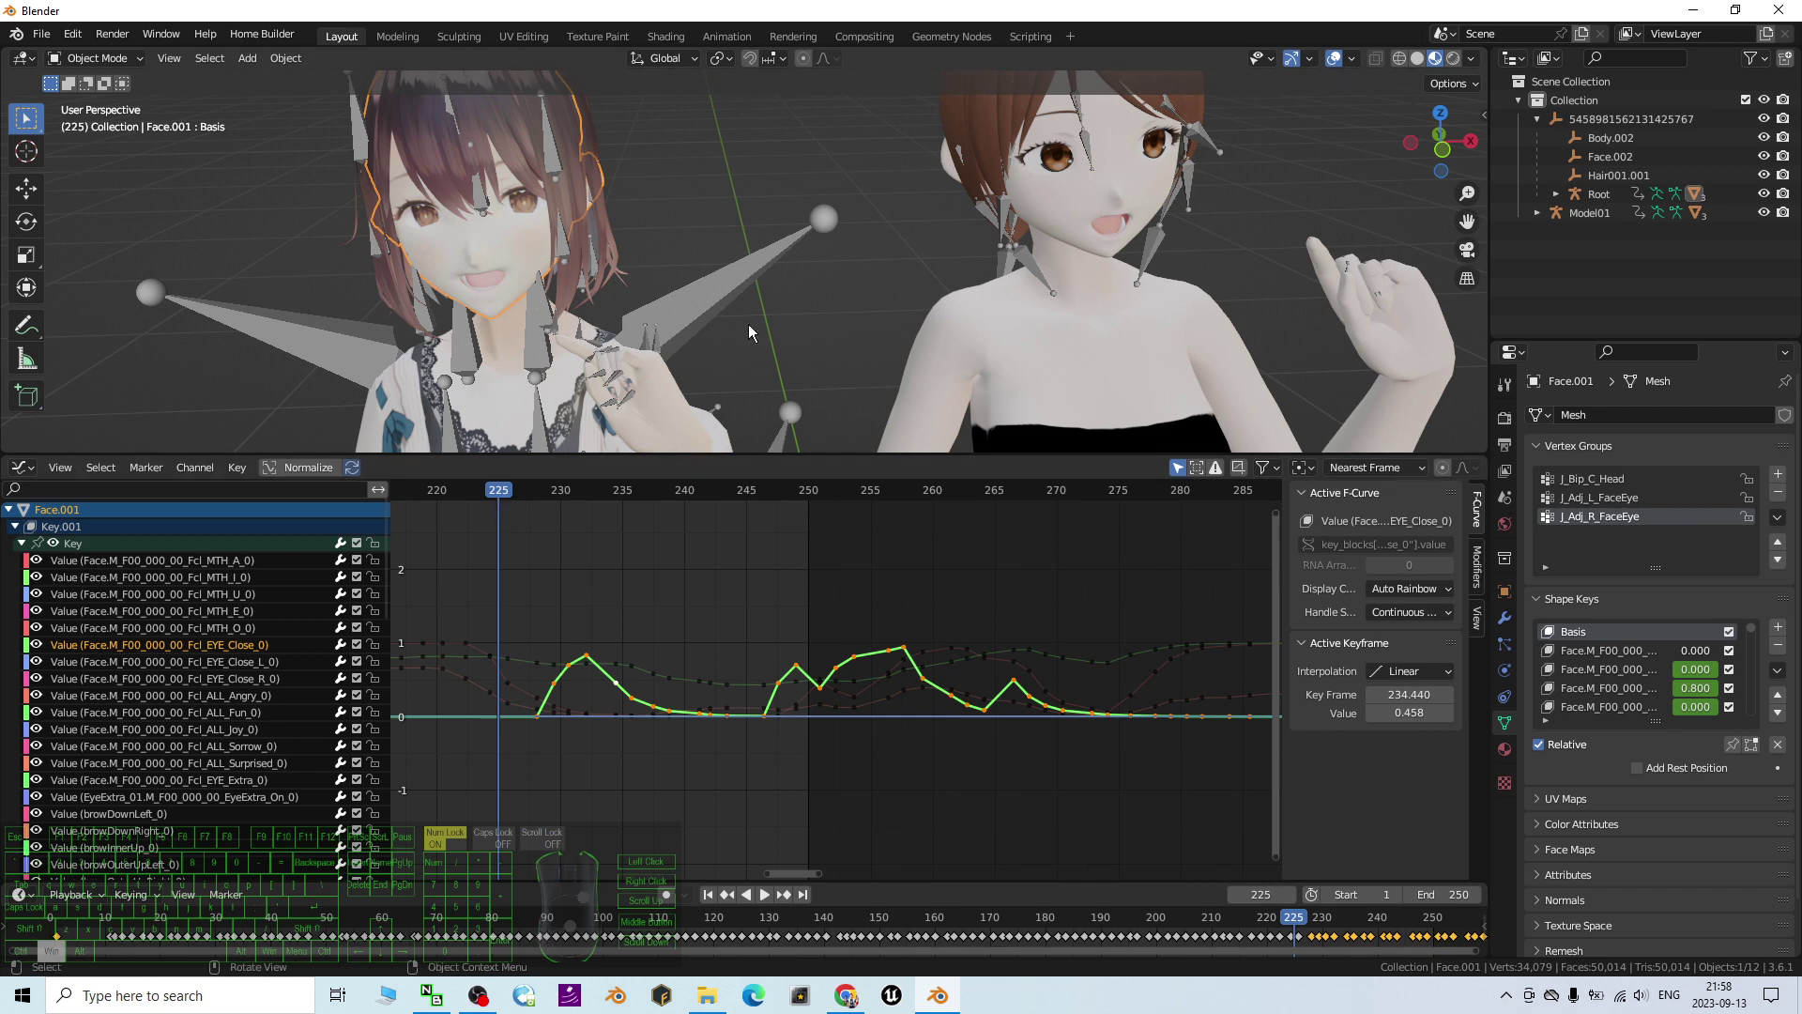
{"action": "mouse_move", "coordinate": [507, 488]}
{"action": "left_mouse_down"}
{"action": "mouse_move", "coordinate": [621, 490]}
{"action": "mouse_move", "coordinate": [522, 496]}
{"action": "left_mouse_up"}
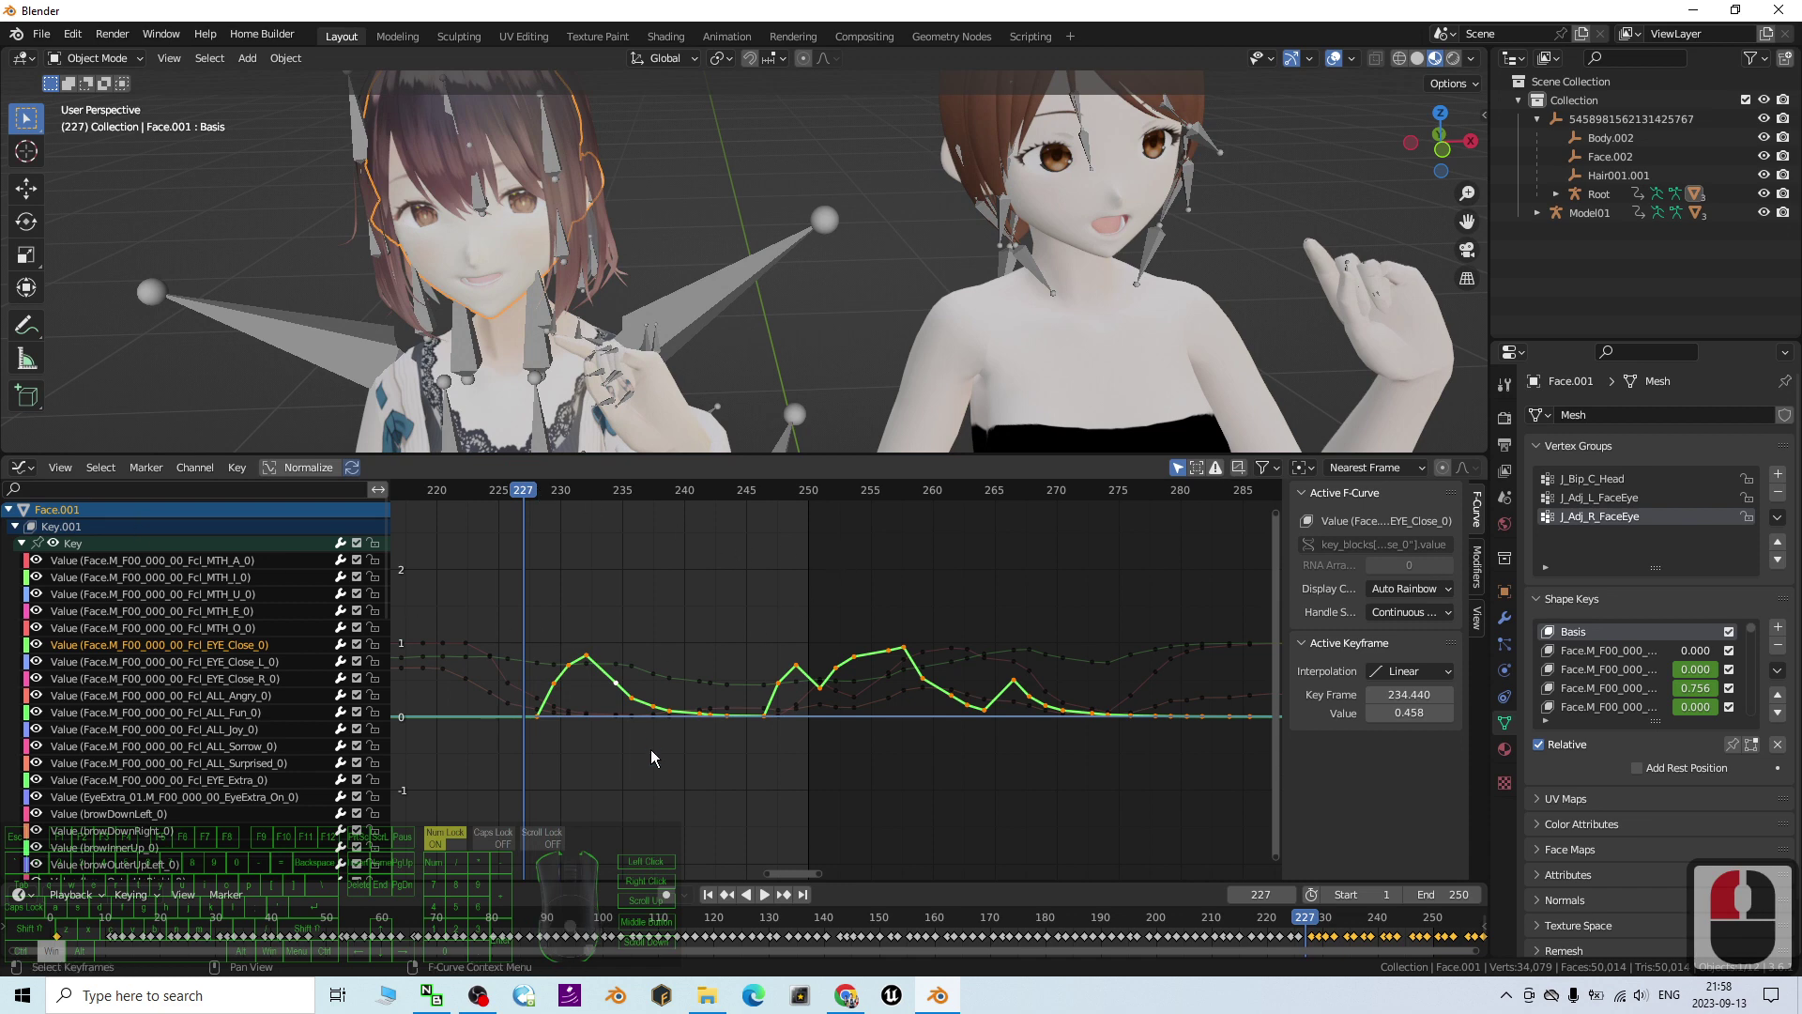
{"action": "left_click", "coordinate": [708, 894]}
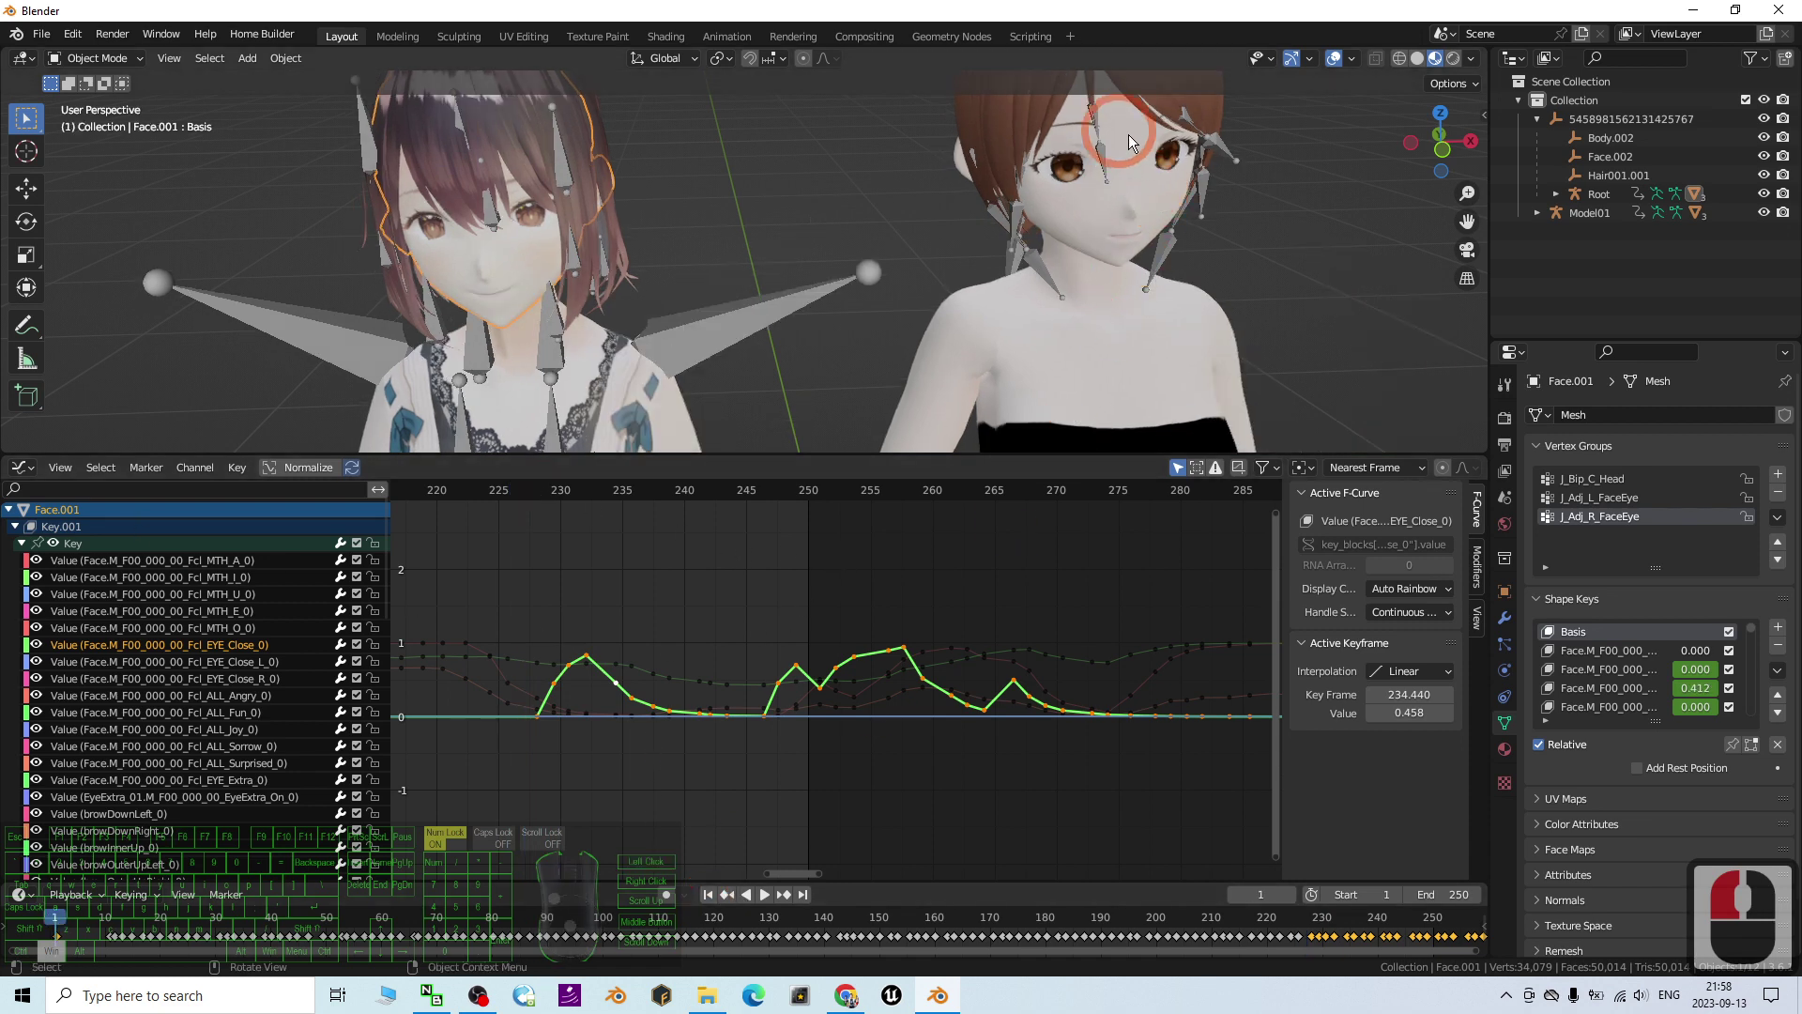
Step: Enlarge and frame the 3D view, play the face animation until frame 5, then switch to Chrome
{"action": "left_click_drag", "start_coordinate": [975, 450], "coordinate": [954, 693]}
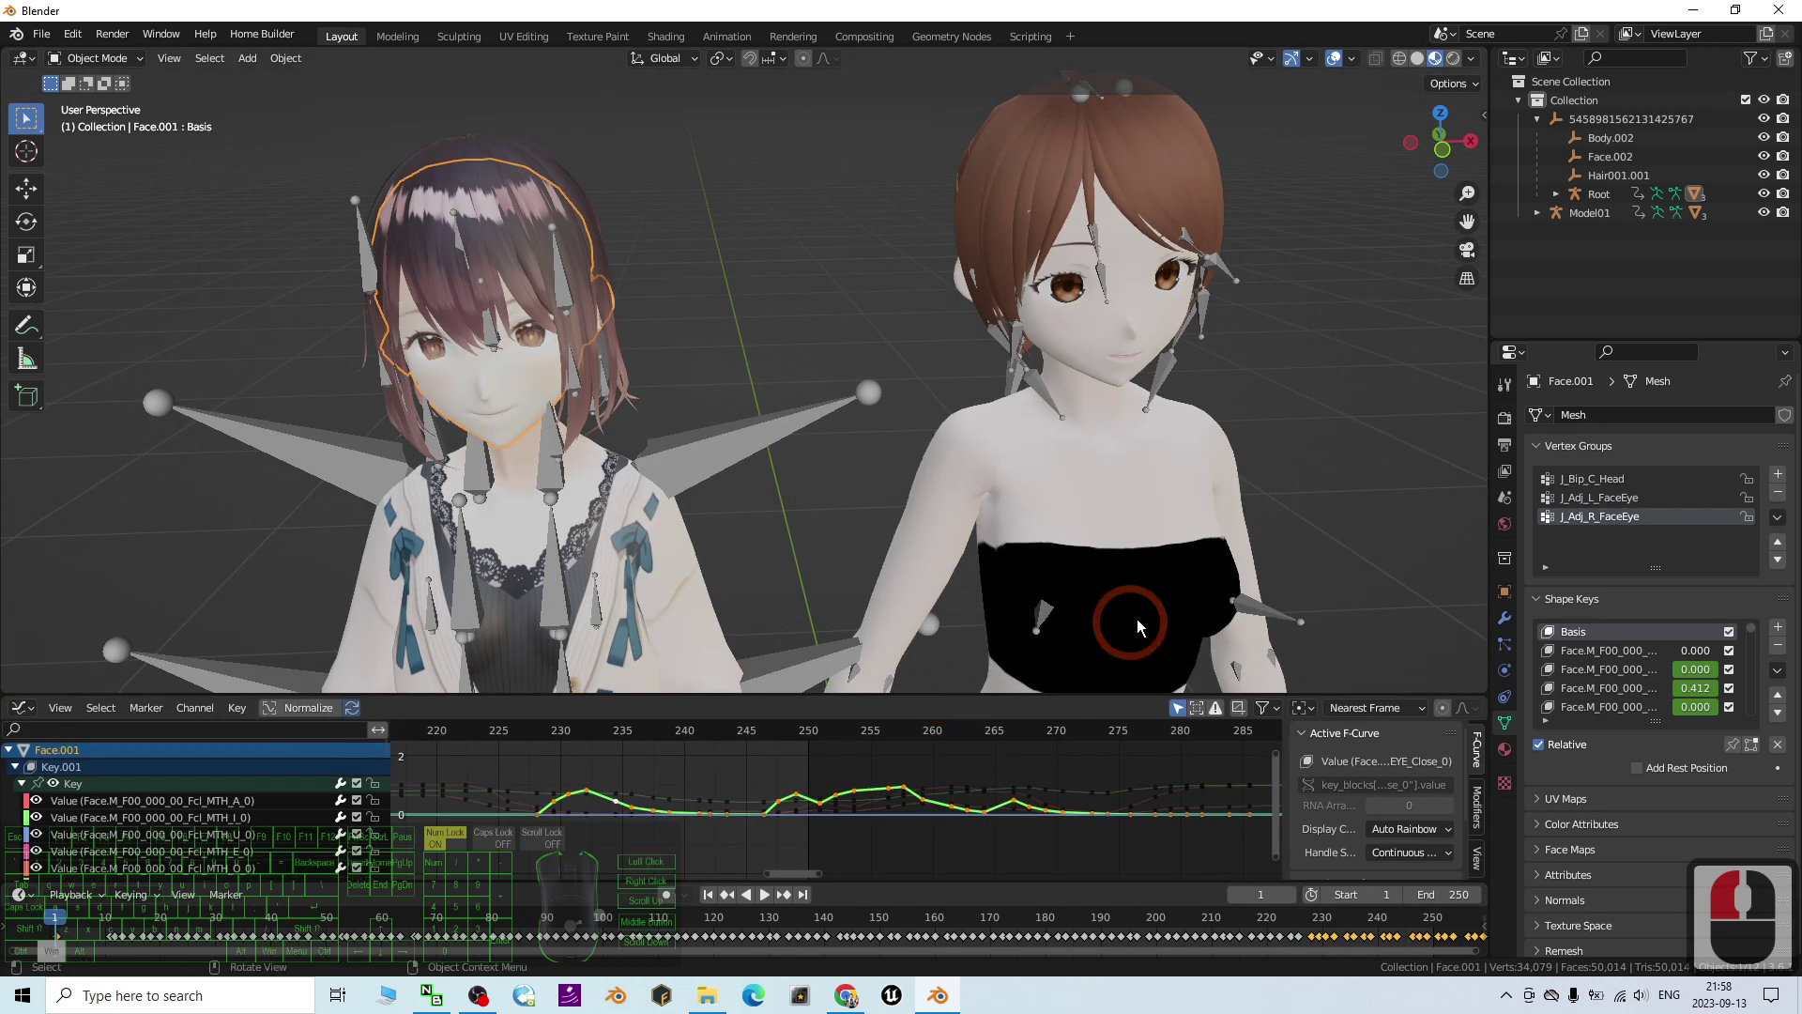
{"action": "middle_click_drag", "start_coordinate": [1145, 577], "coordinate": [764, 729], "text": "shift"}
{"action": "left_click", "coordinate": [766, 893]}
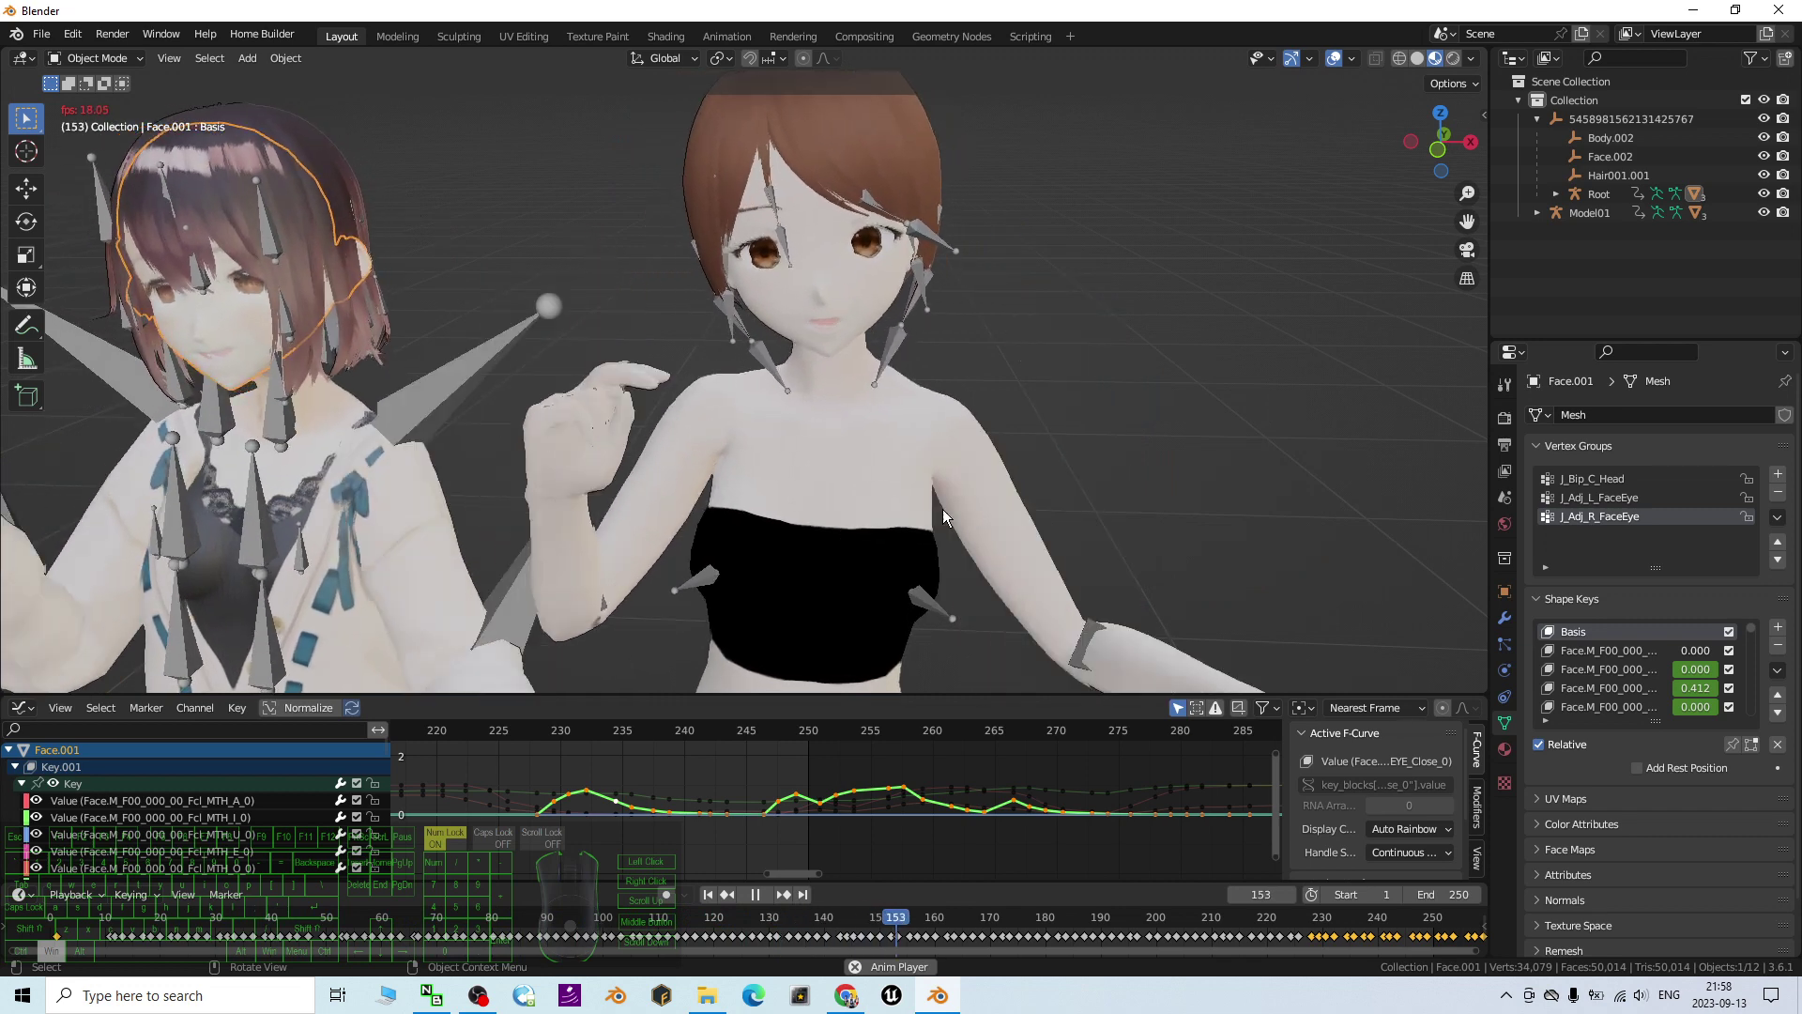
{"action": "scroll", "coordinate": [887, 273], "scroll_direction": "down", "scroll_amount": 3}
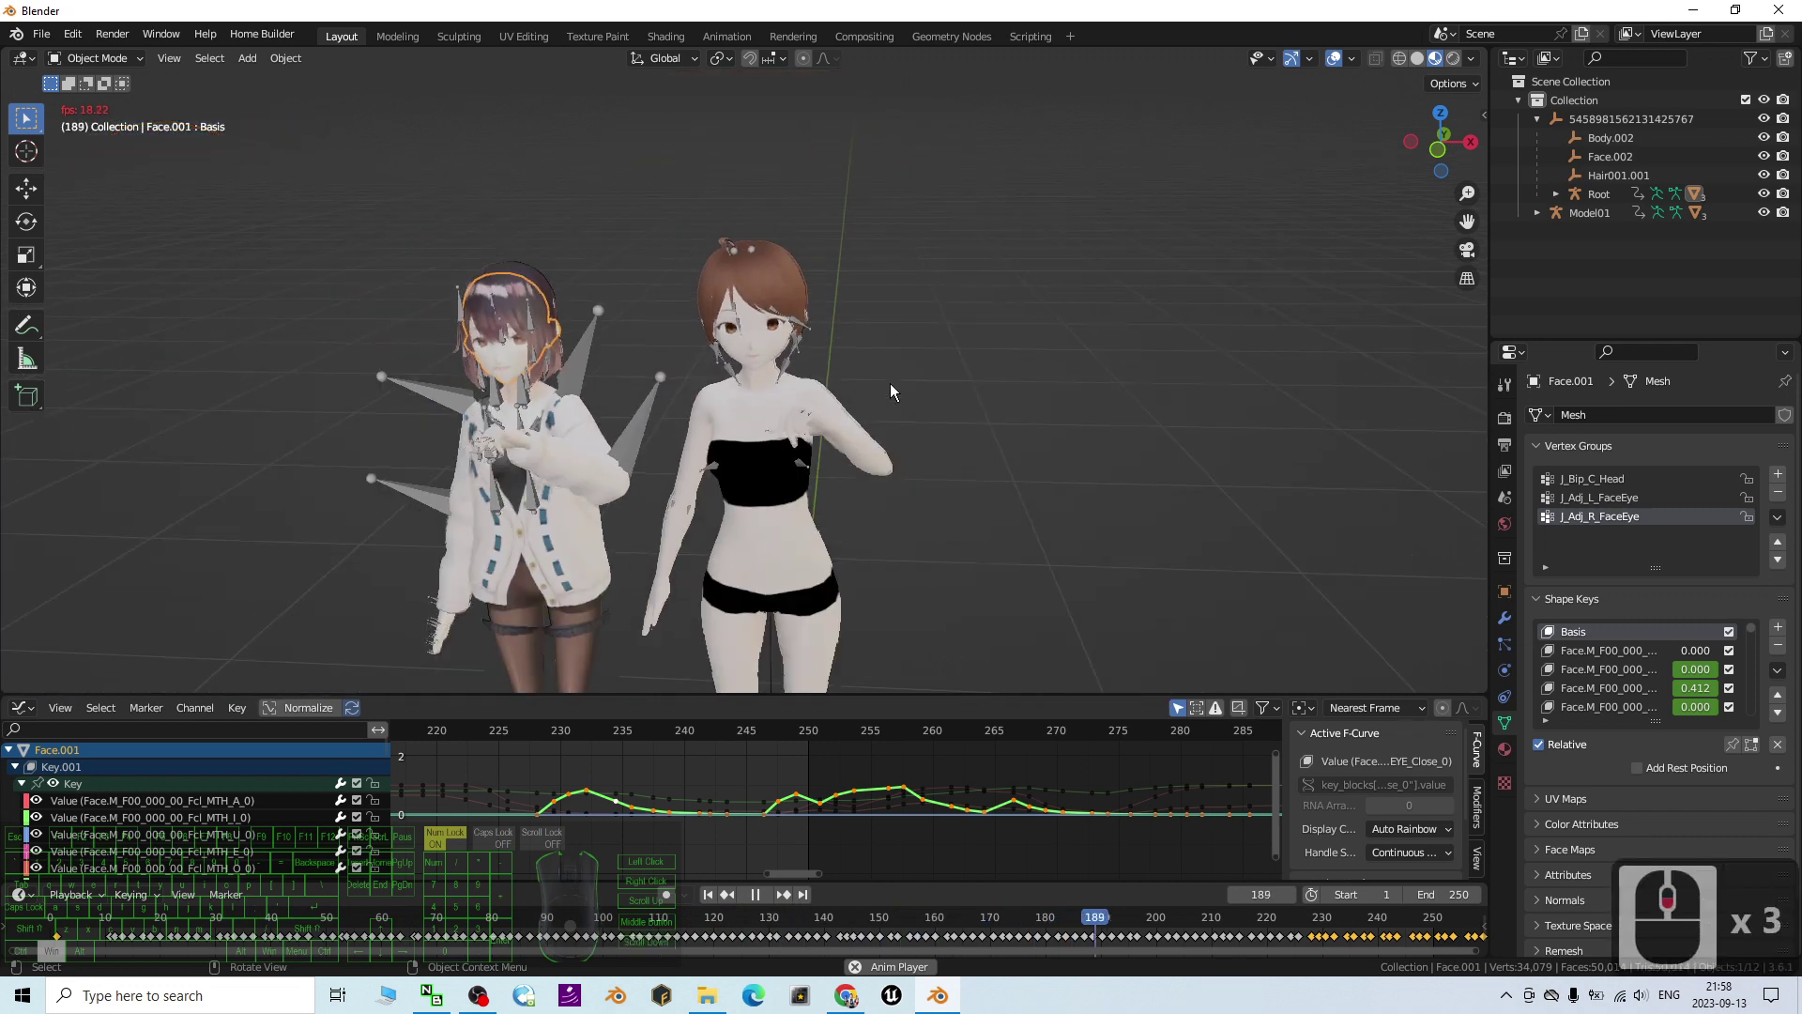
{"action": "scroll", "coordinate": [779, 443], "scroll_direction": "up", "scroll_amount": 6}
{"action": "scroll", "coordinate": [804, 430], "scroll_direction": "down", "scroll_amount": 3}
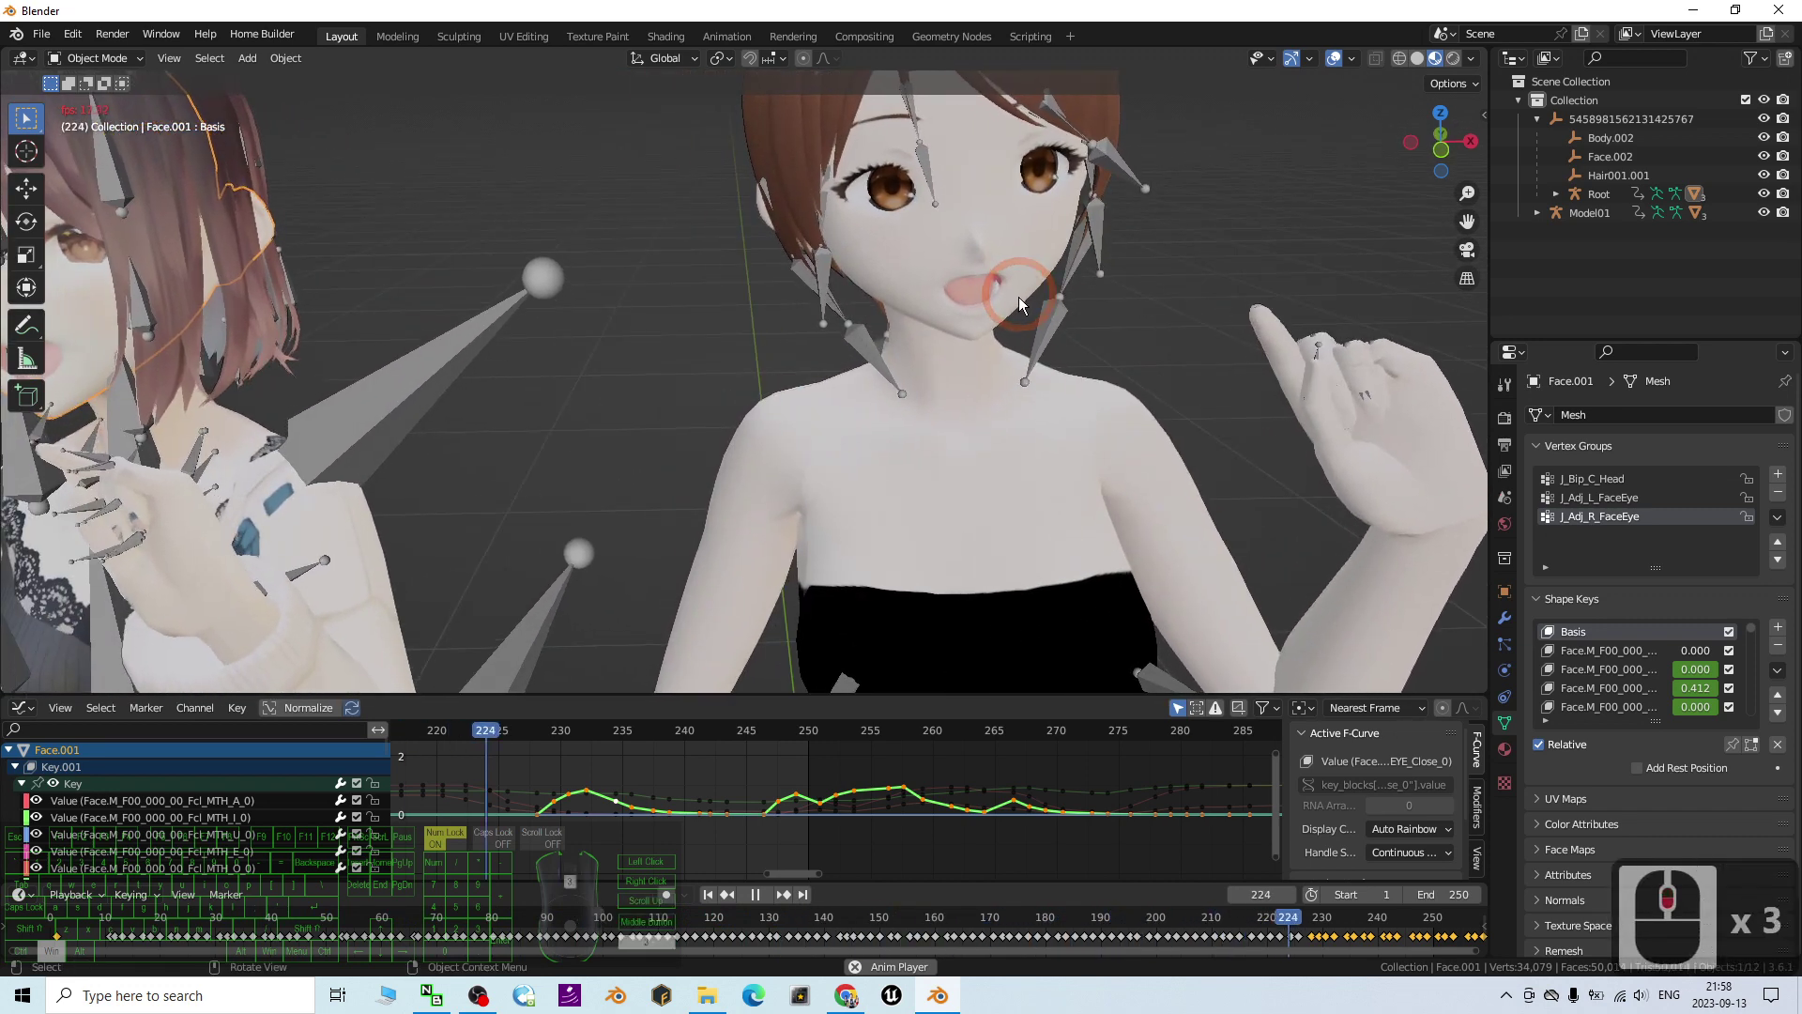
{"action": "left_click", "coordinate": [755, 894]}
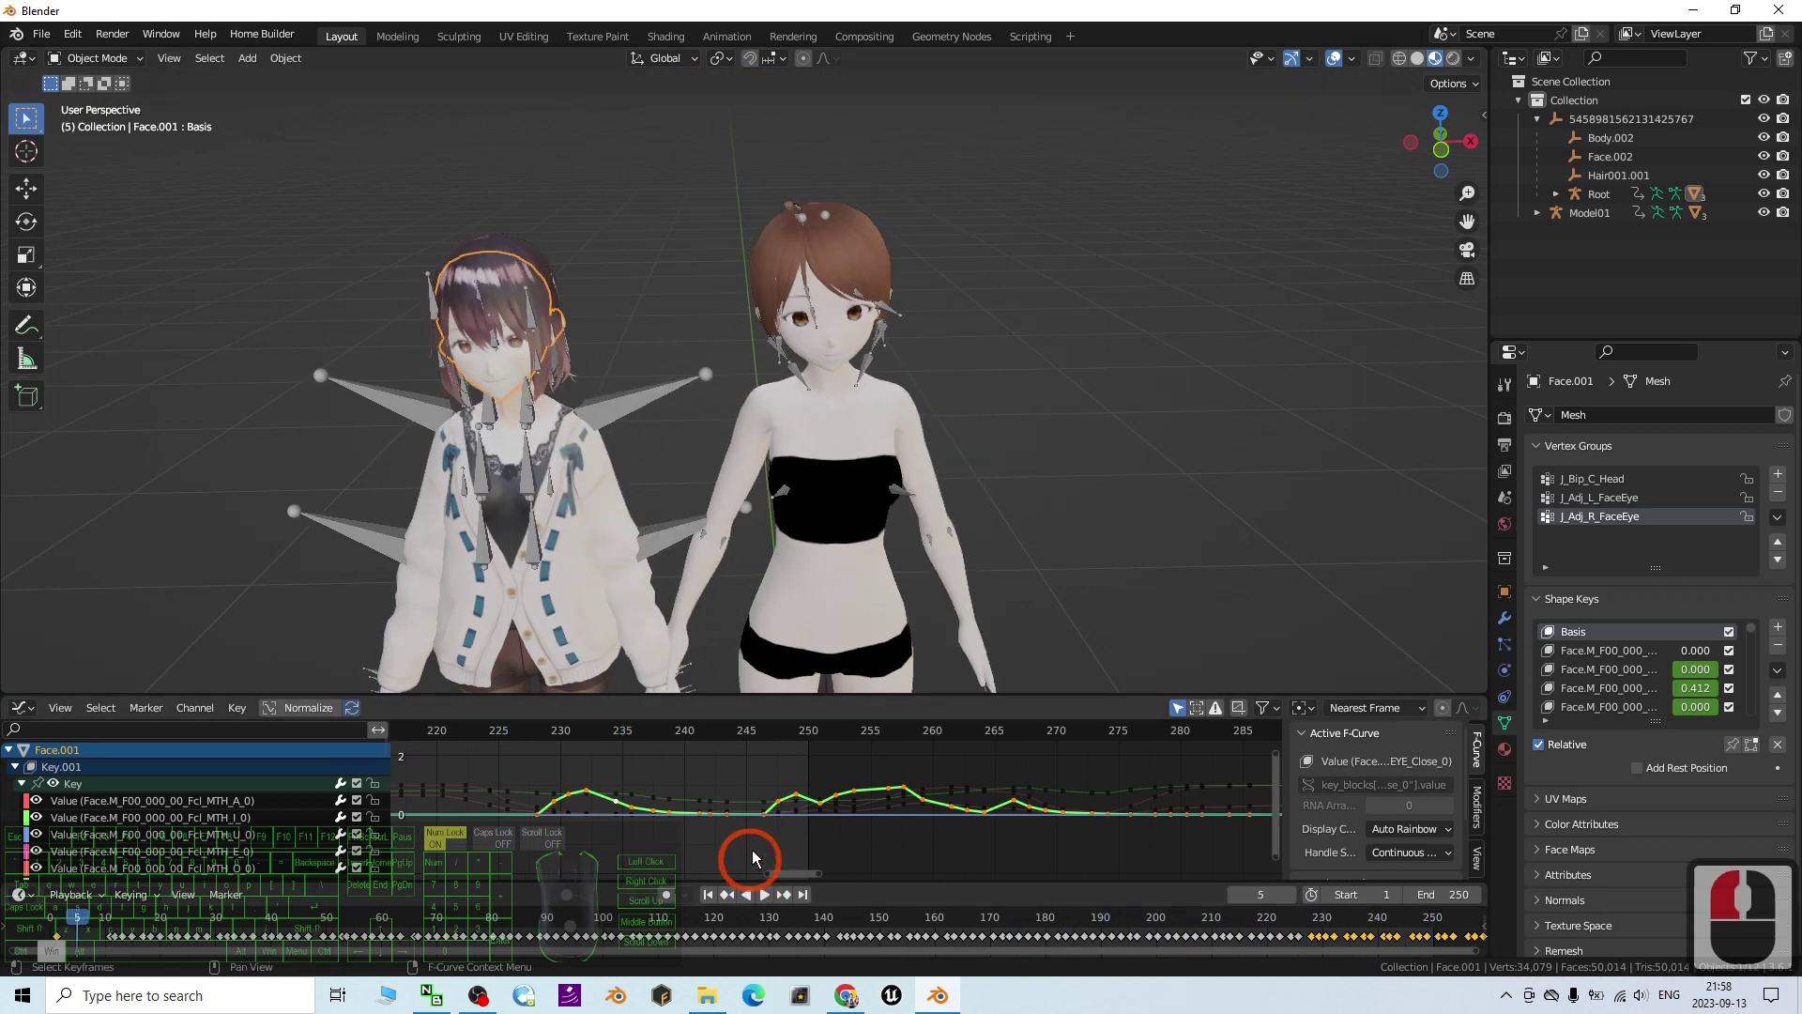
{"action": "left_click", "coordinate": [845, 995]}
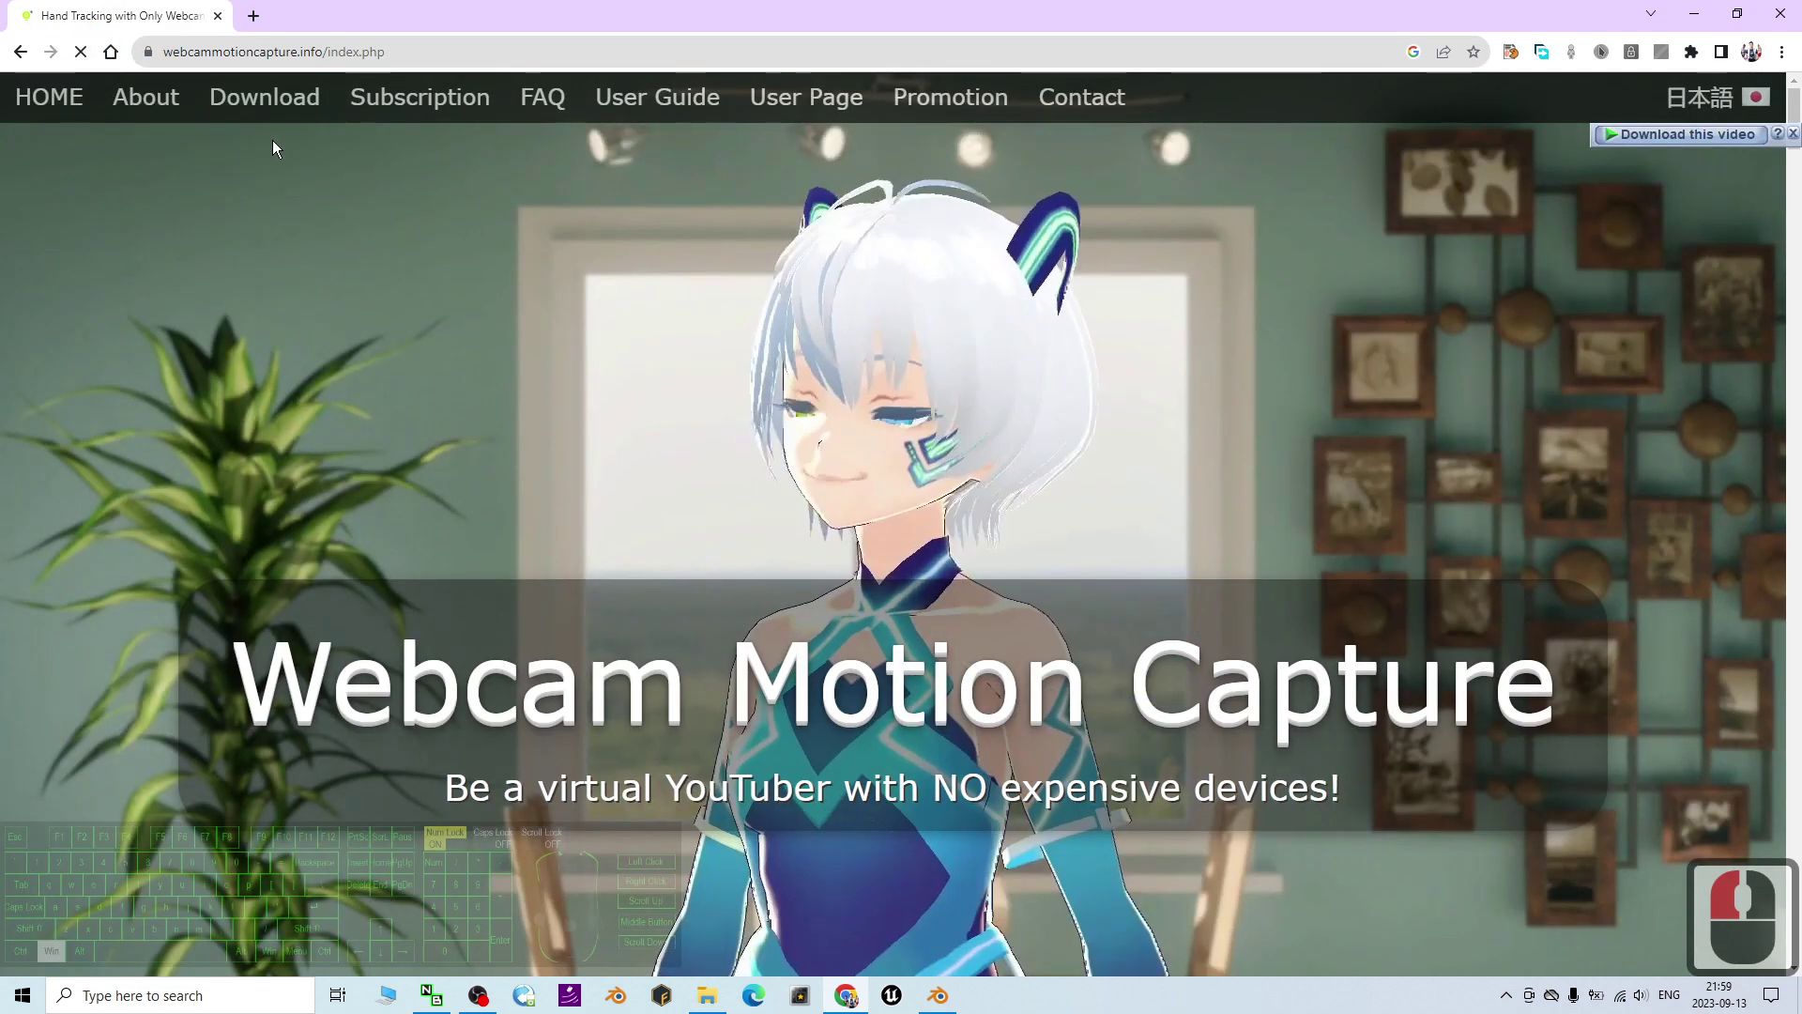
Step: Scroll down the Webcam Motion Capture homepage to watch its demo
{"action": "scroll", "coordinate": [855, 560], "scroll_direction": "down", "scroll_amount": 2}
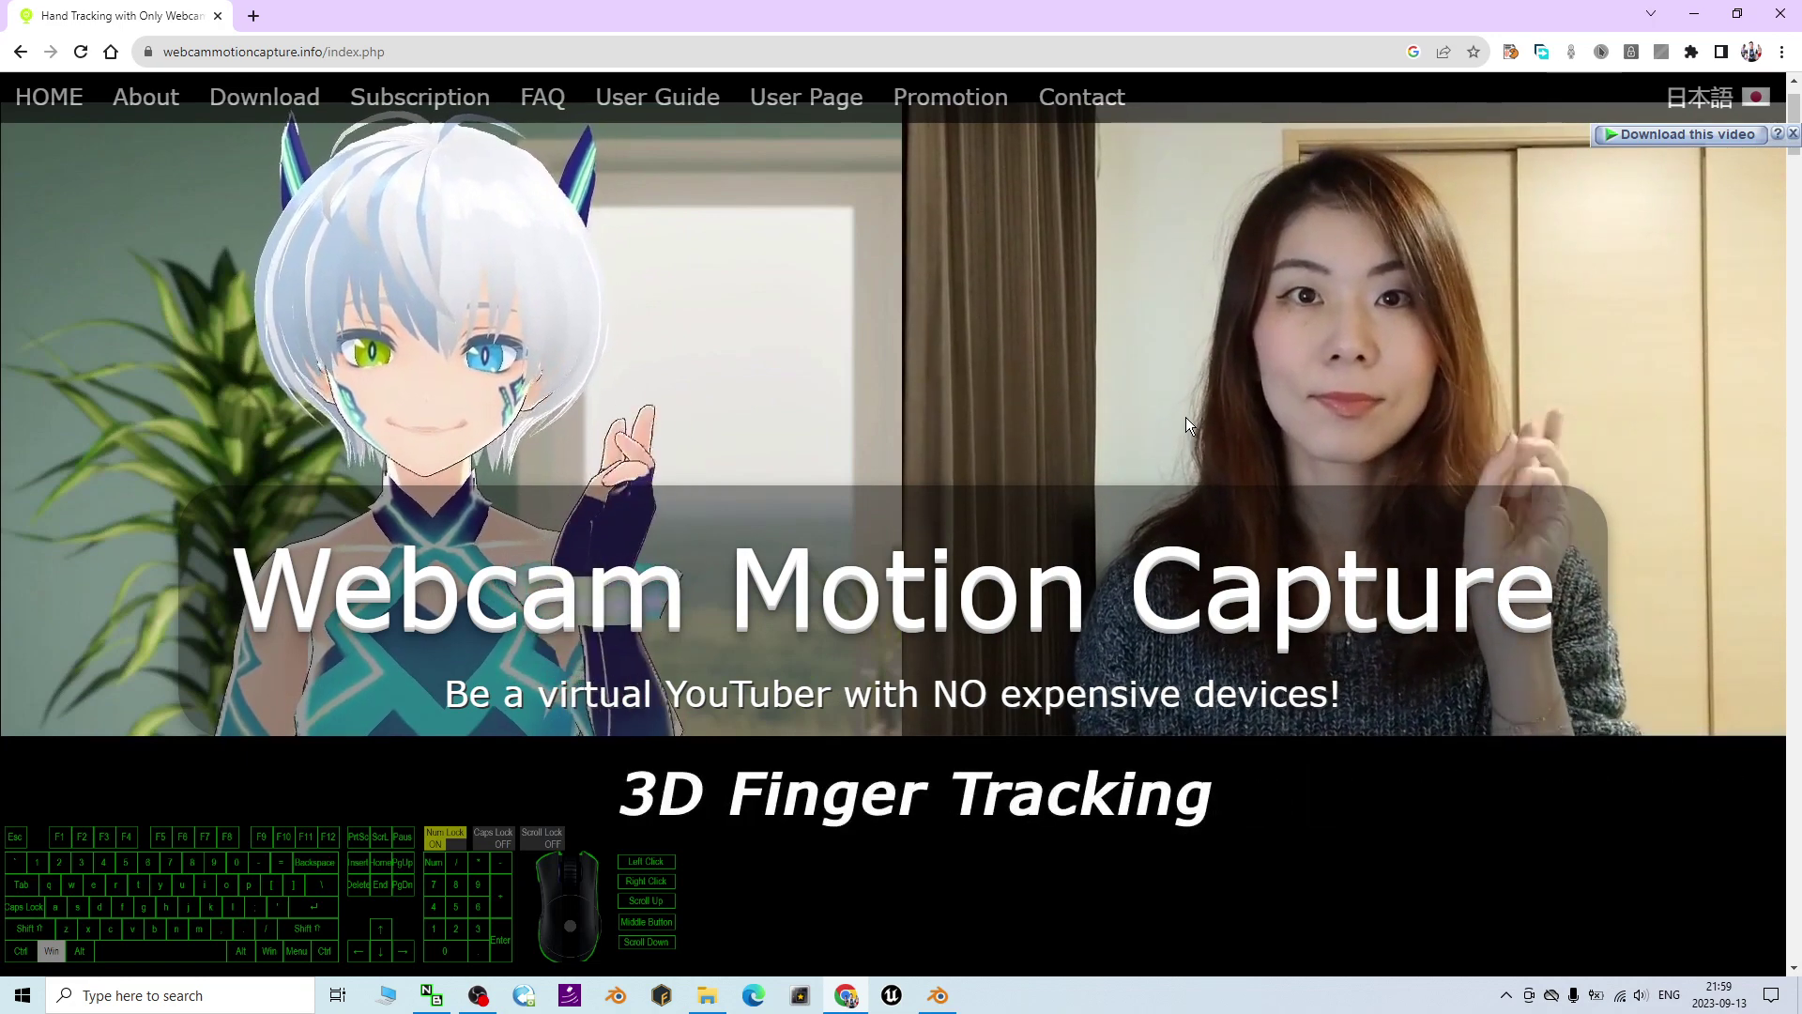
Step: Back in Blender, pan onto the faces and view the right Face's then Face.001's curves
{"action": "left_click", "coordinate": [946, 993]}
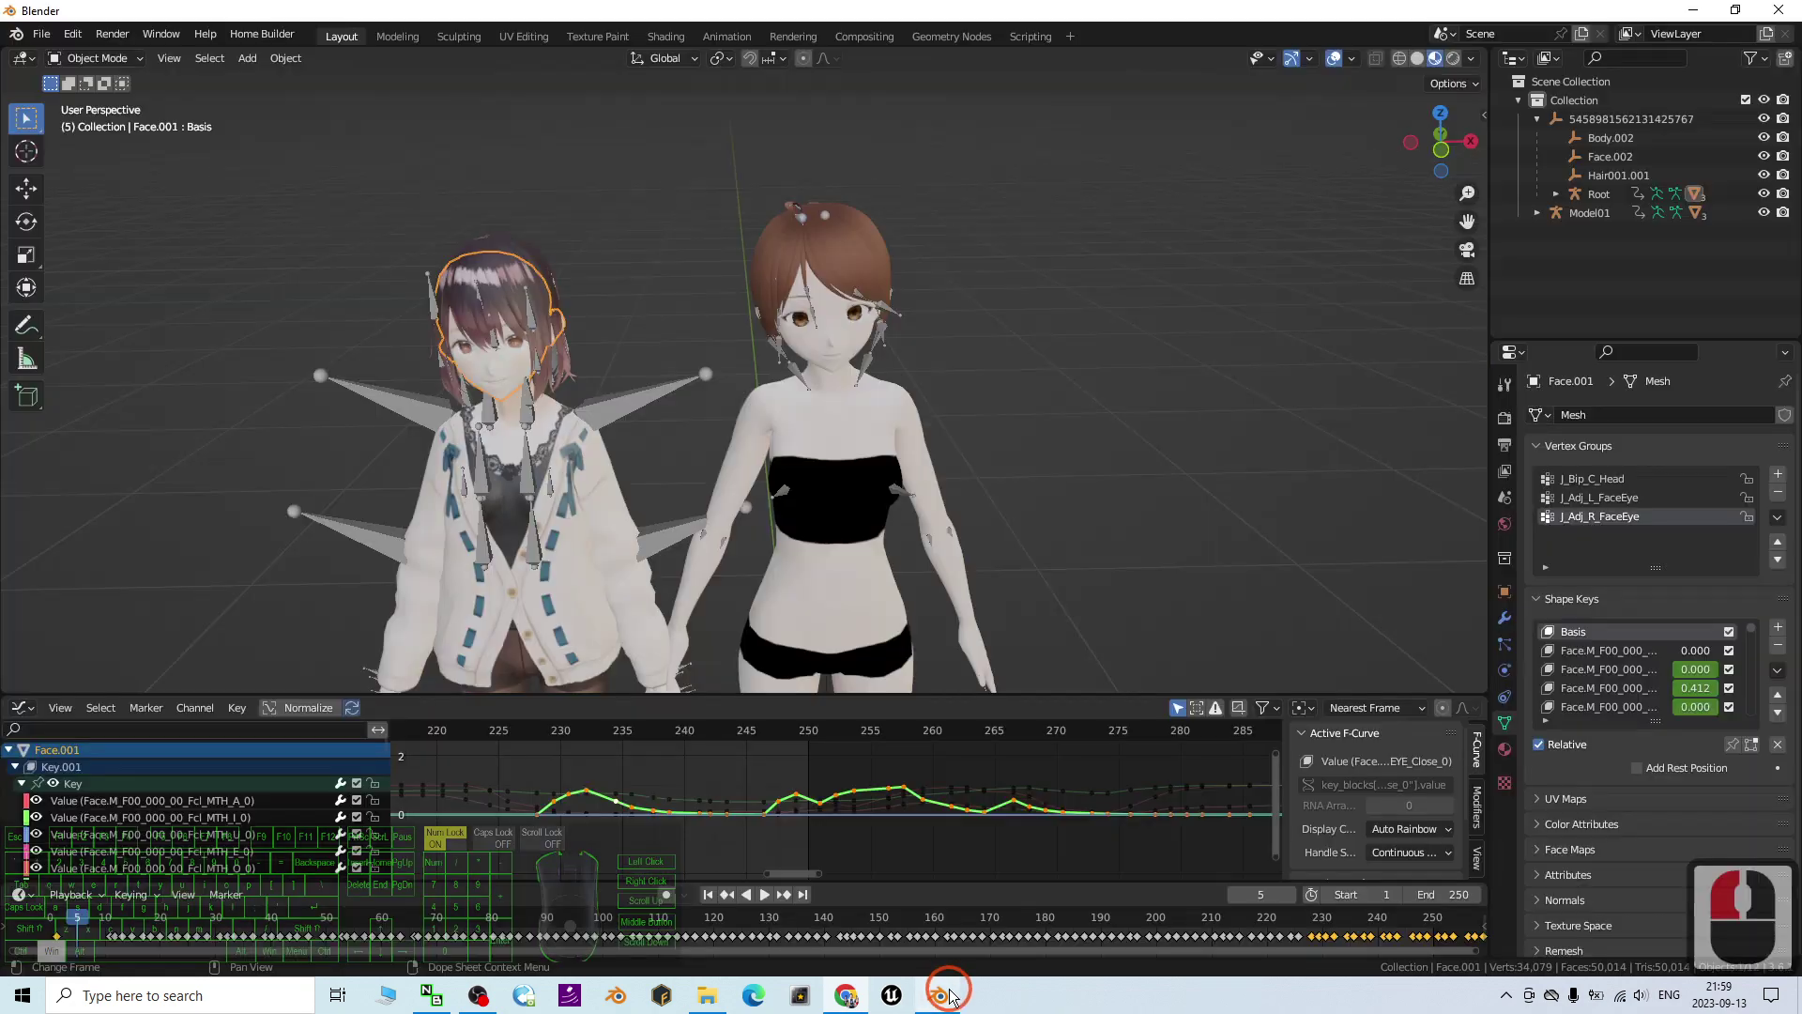
{"action": "scroll", "coordinate": [757, 308], "scroll_direction": "up", "scroll_amount": 5}
{"action": "scroll", "coordinate": [1071, 301], "scroll_direction": "down", "scroll_amount": 2}
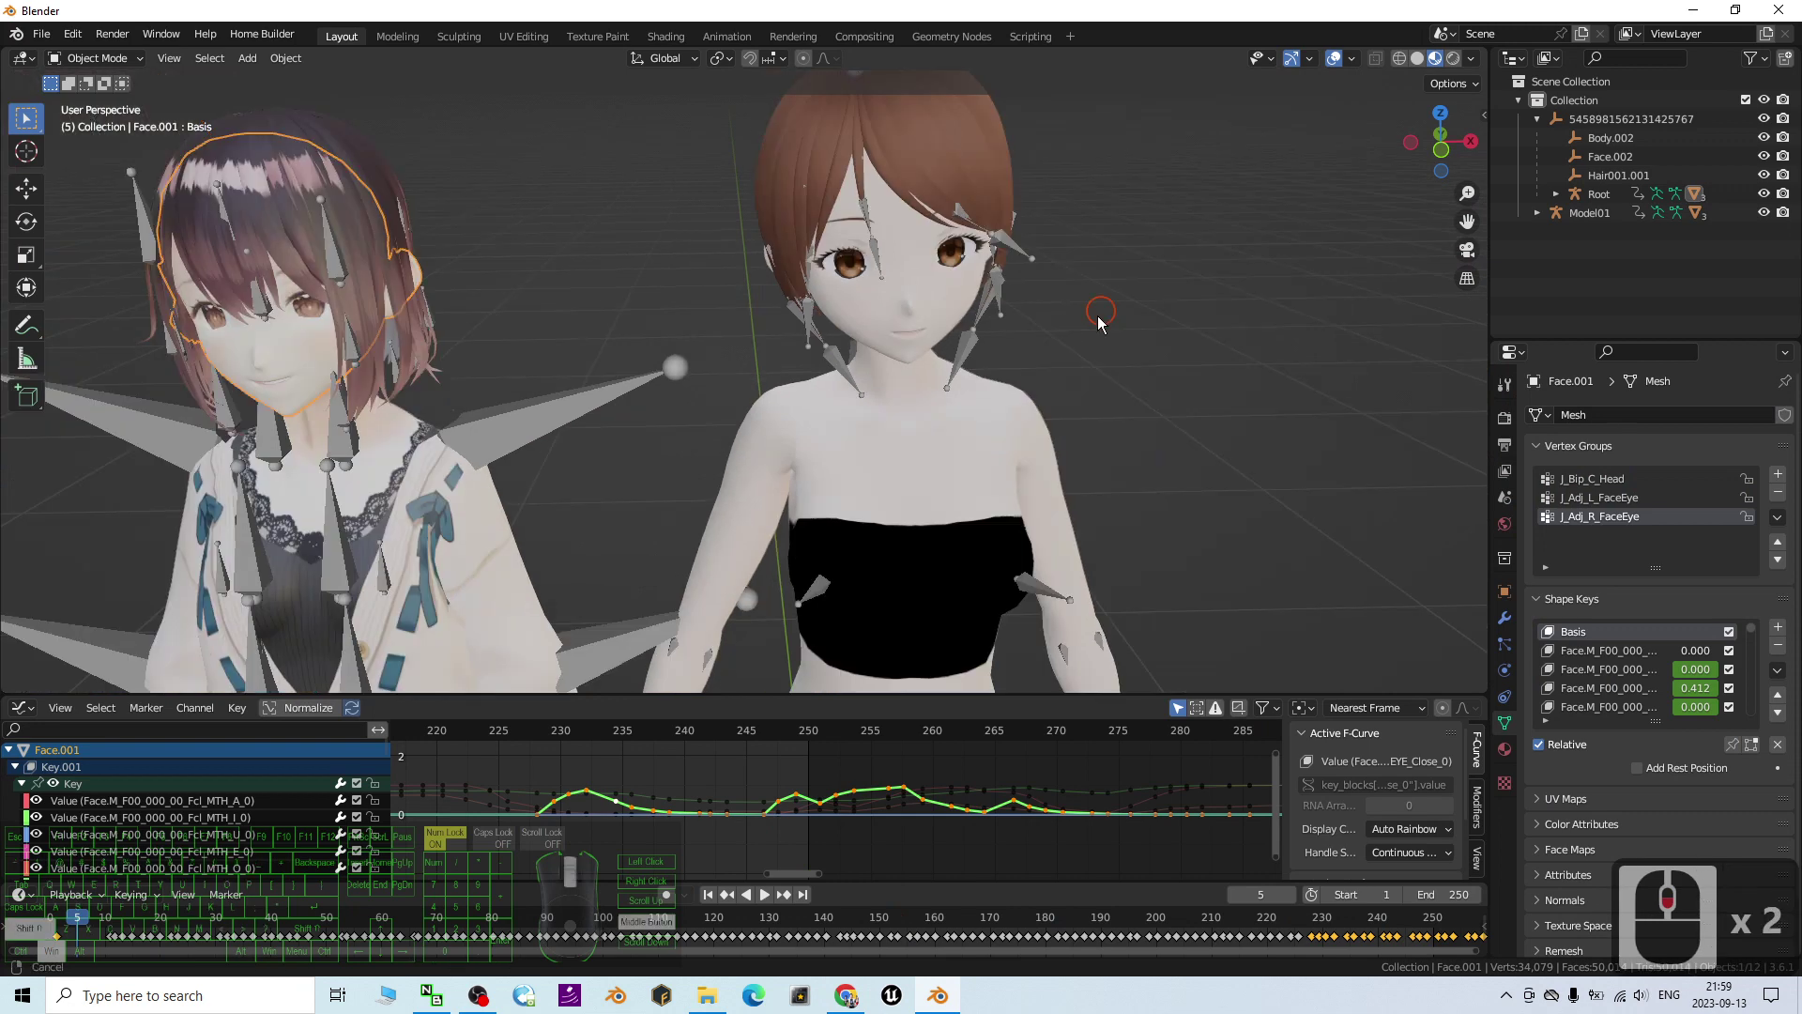
{"action": "middle_click_drag", "start_coordinate": [1096, 315], "coordinate": [897, 298], "text": "shift"}
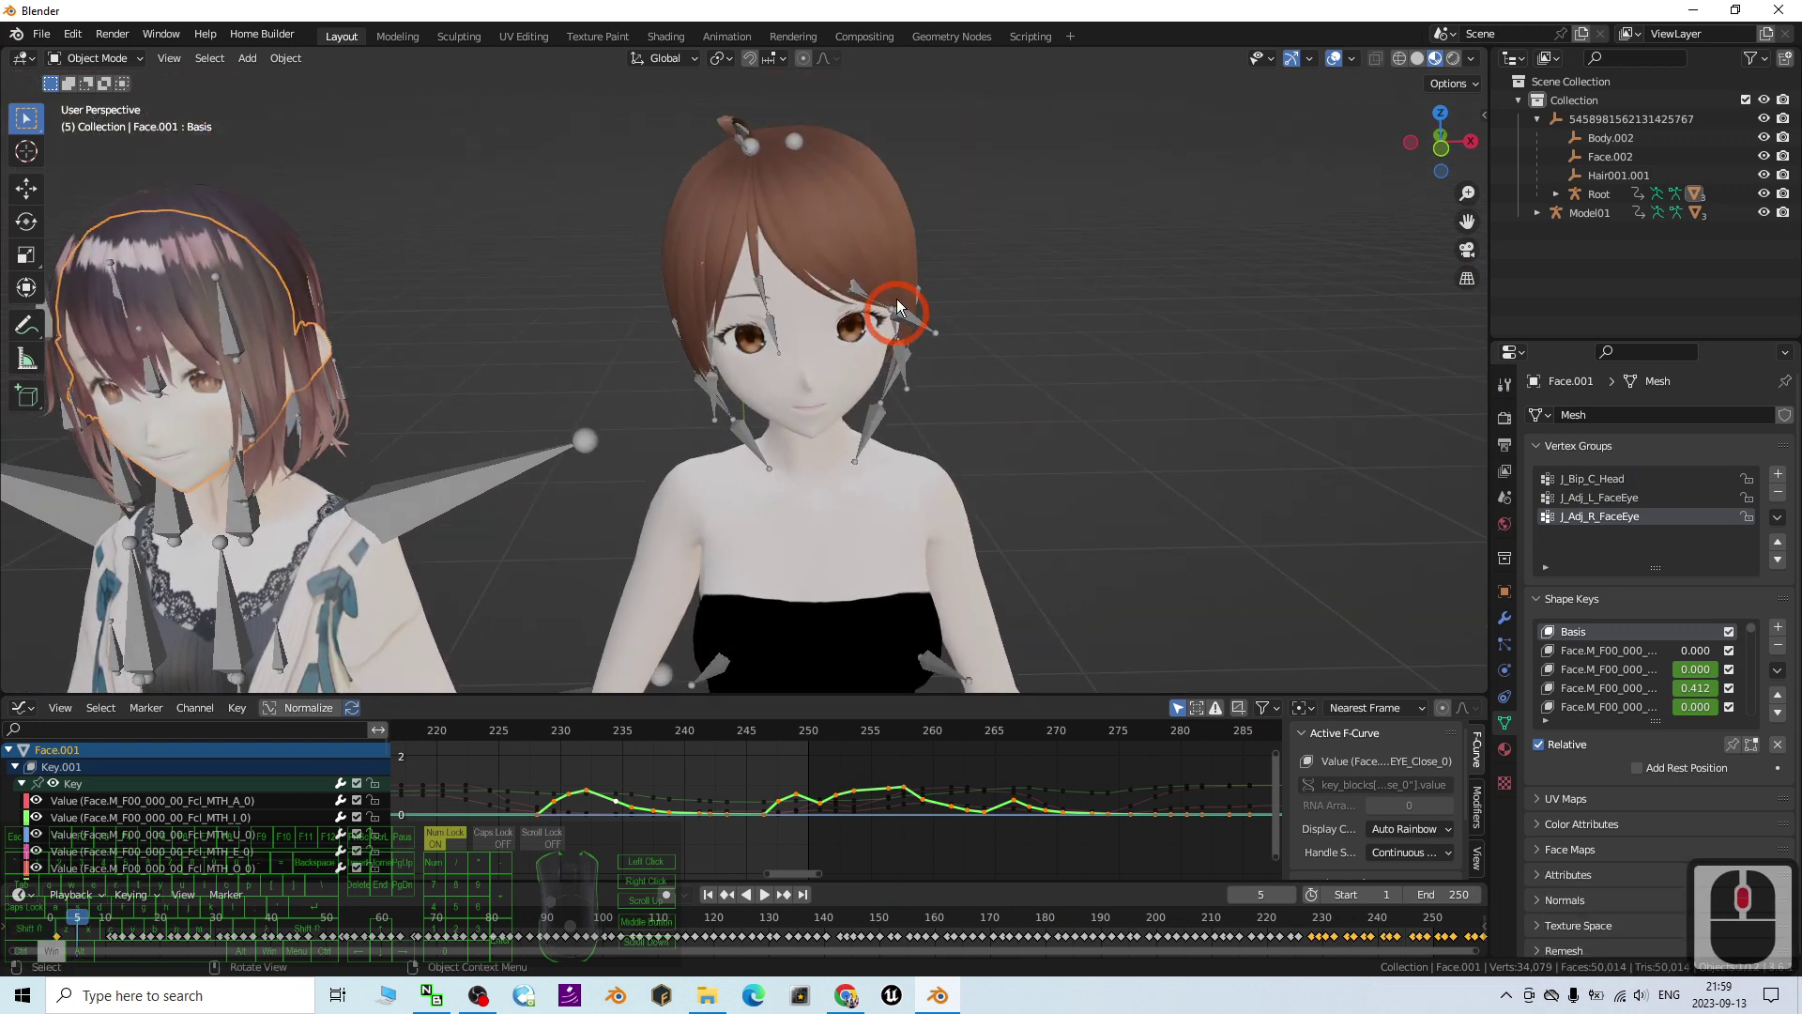
{"action": "left_click", "coordinate": [850, 367]}
{"action": "scroll", "coordinate": [870, 430], "scroll_direction": "down", "scroll_amount": 2}
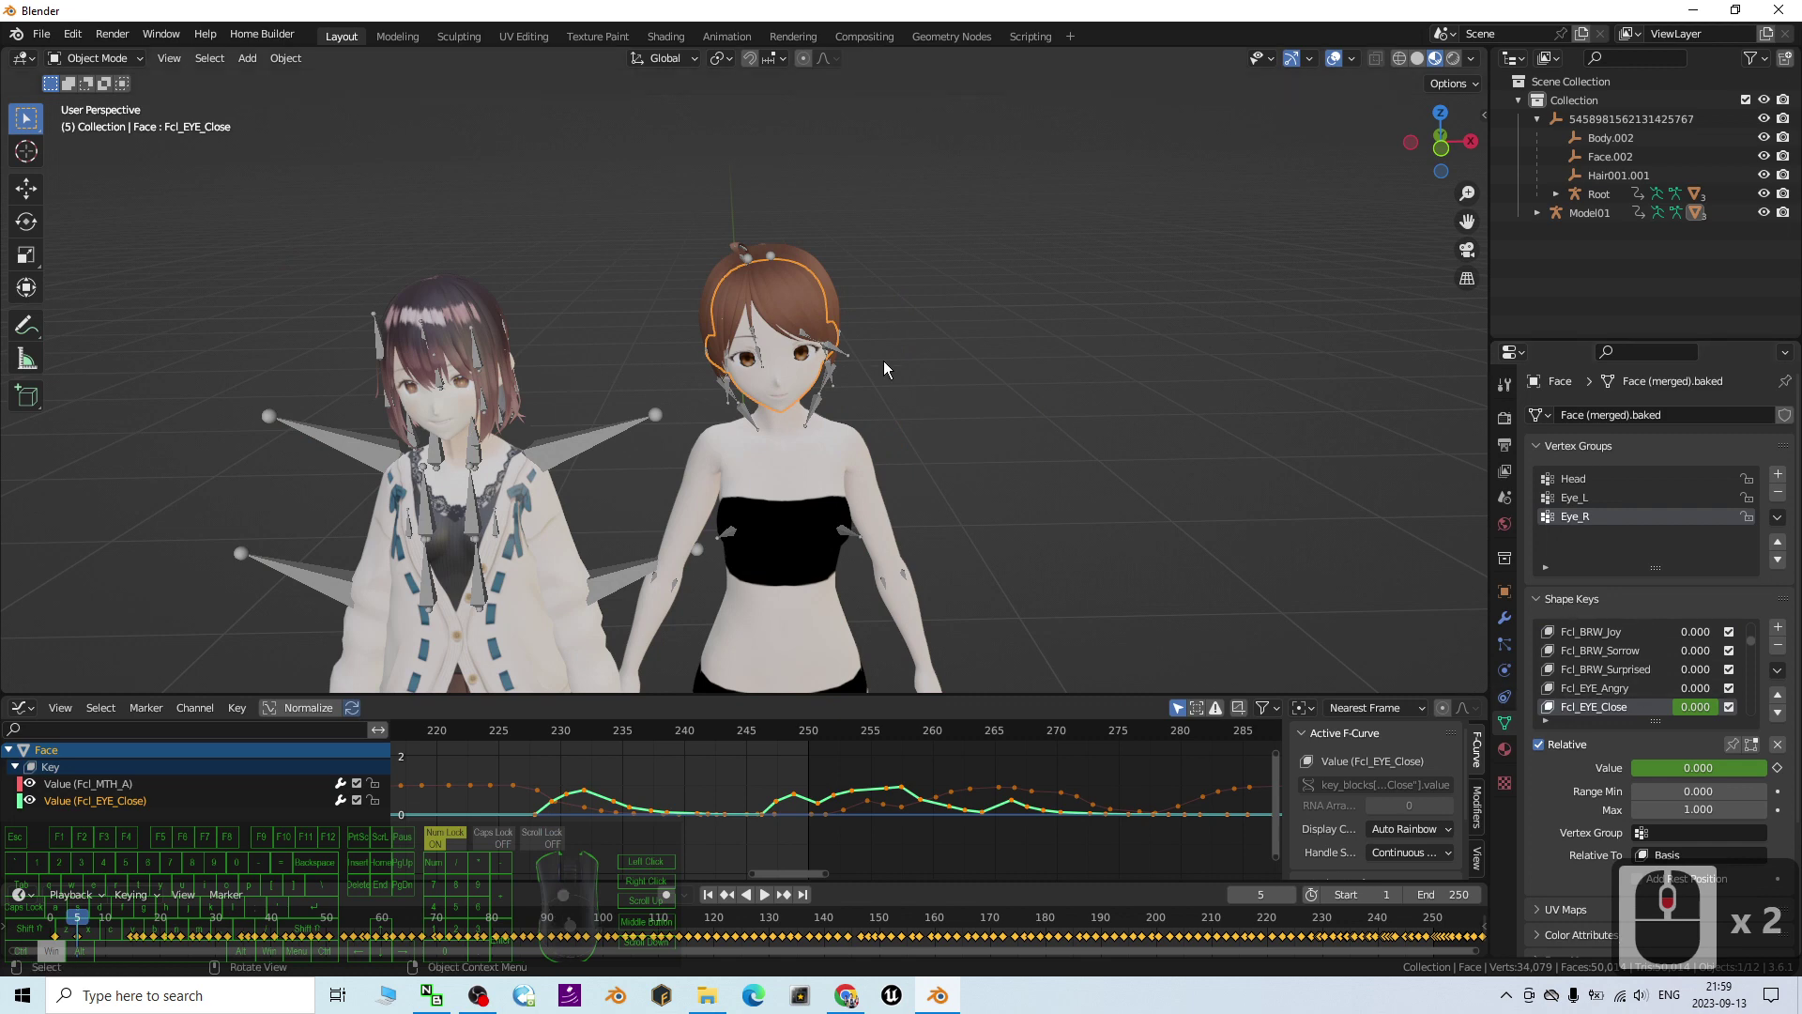
{"action": "scroll", "coordinate": [883, 361], "scroll_direction": "up", "scroll_amount": 4}
{"action": "left_click", "coordinate": [192, 432]}
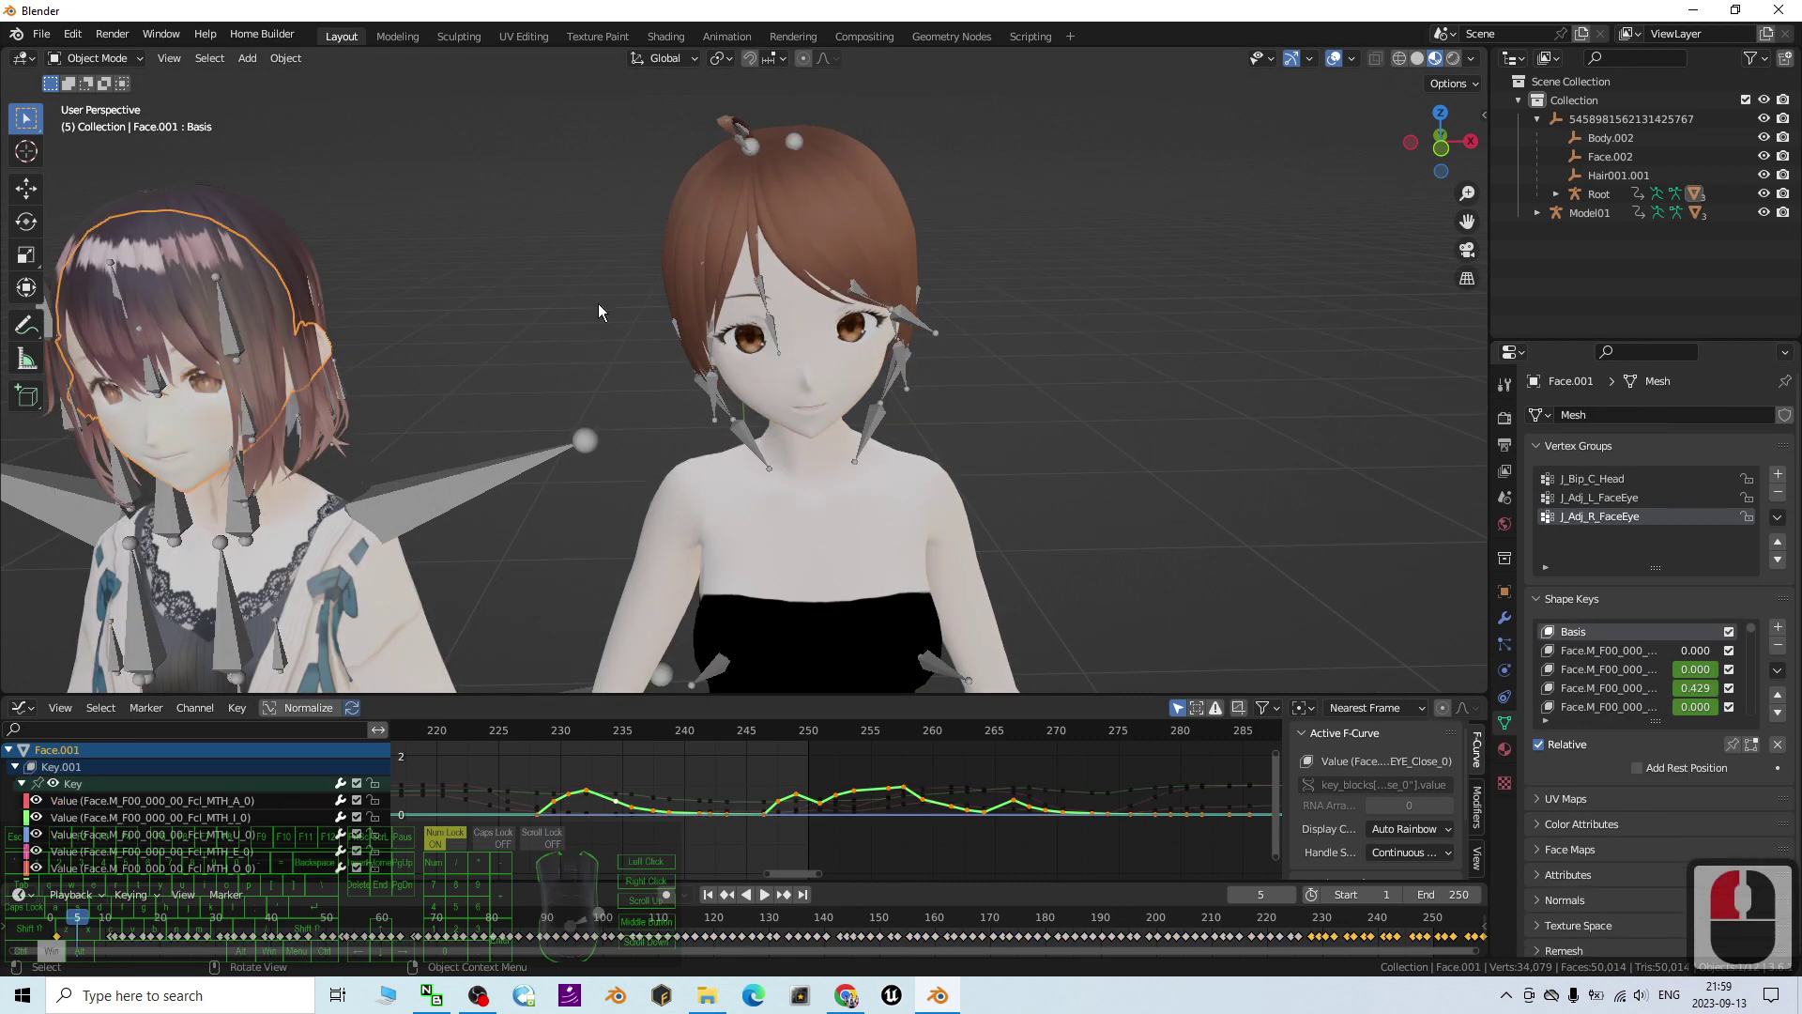
Step: Compare curves of the right face, its body and Face.001, then bring Chrome forward
{"action": "left_click", "coordinate": [853, 366]}
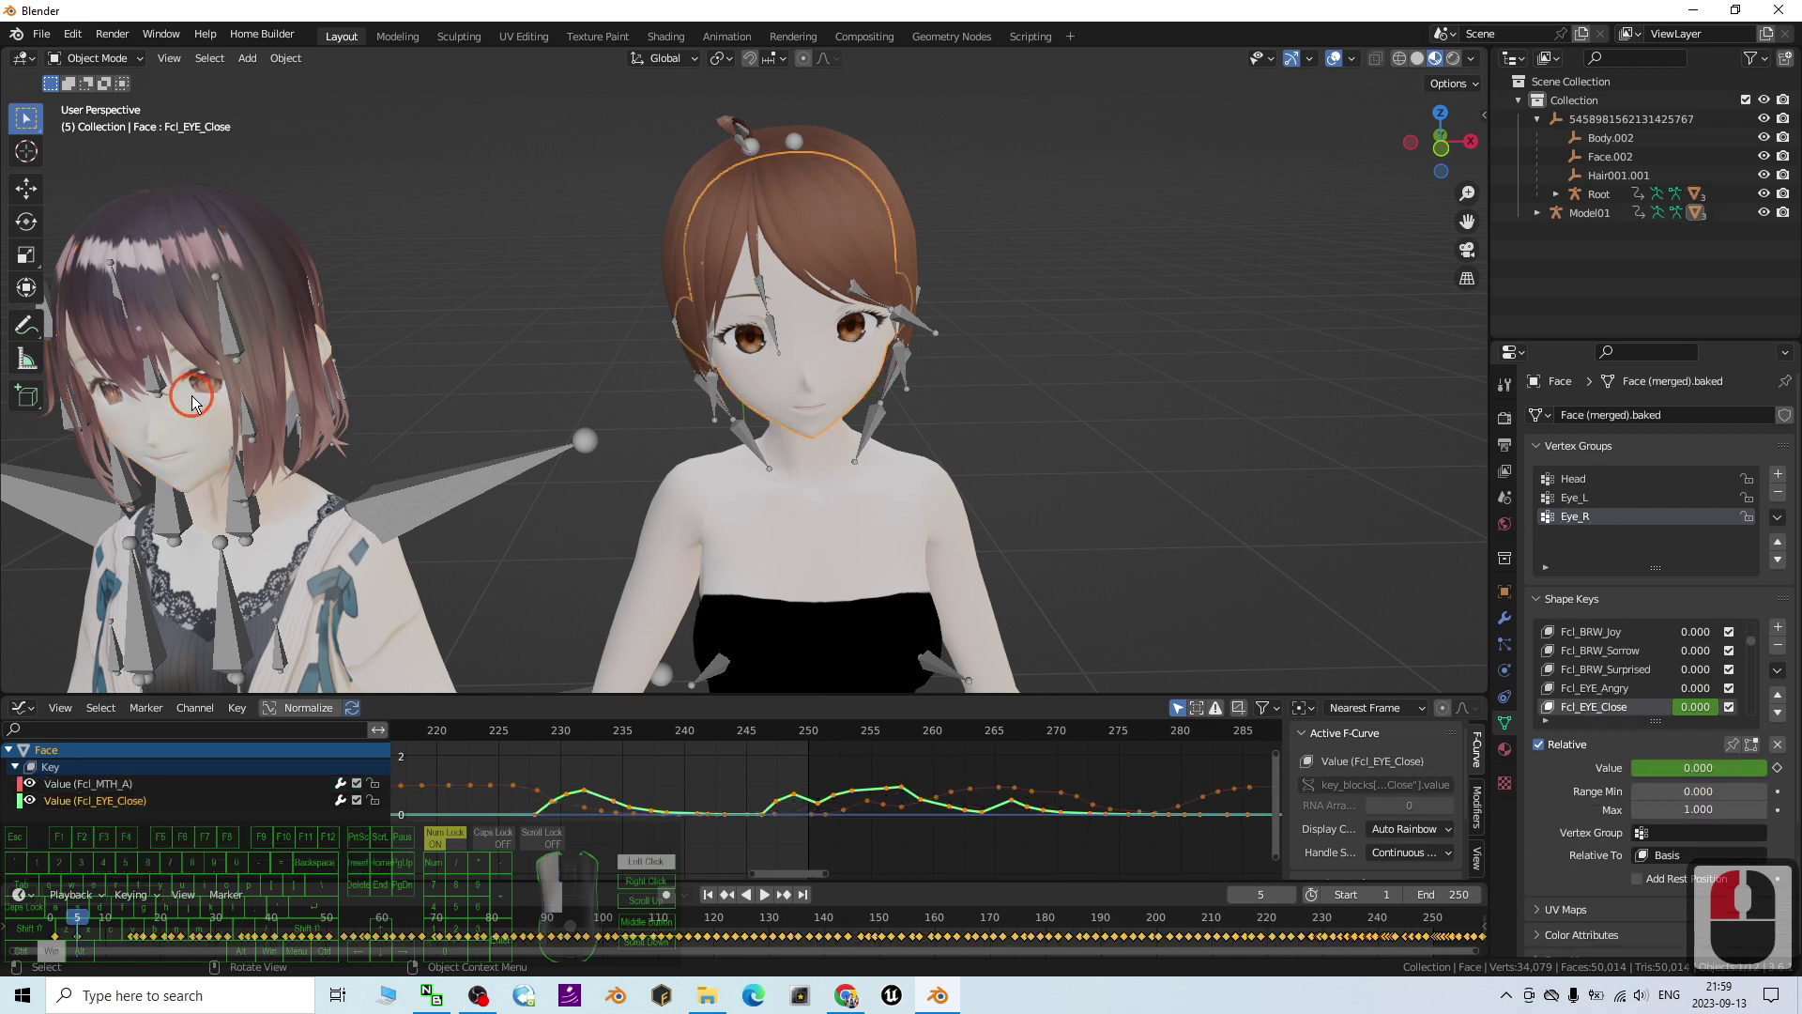
{"action": "left_click", "coordinate": [865, 364]}
{"action": "left_click", "coordinate": [869, 522]}
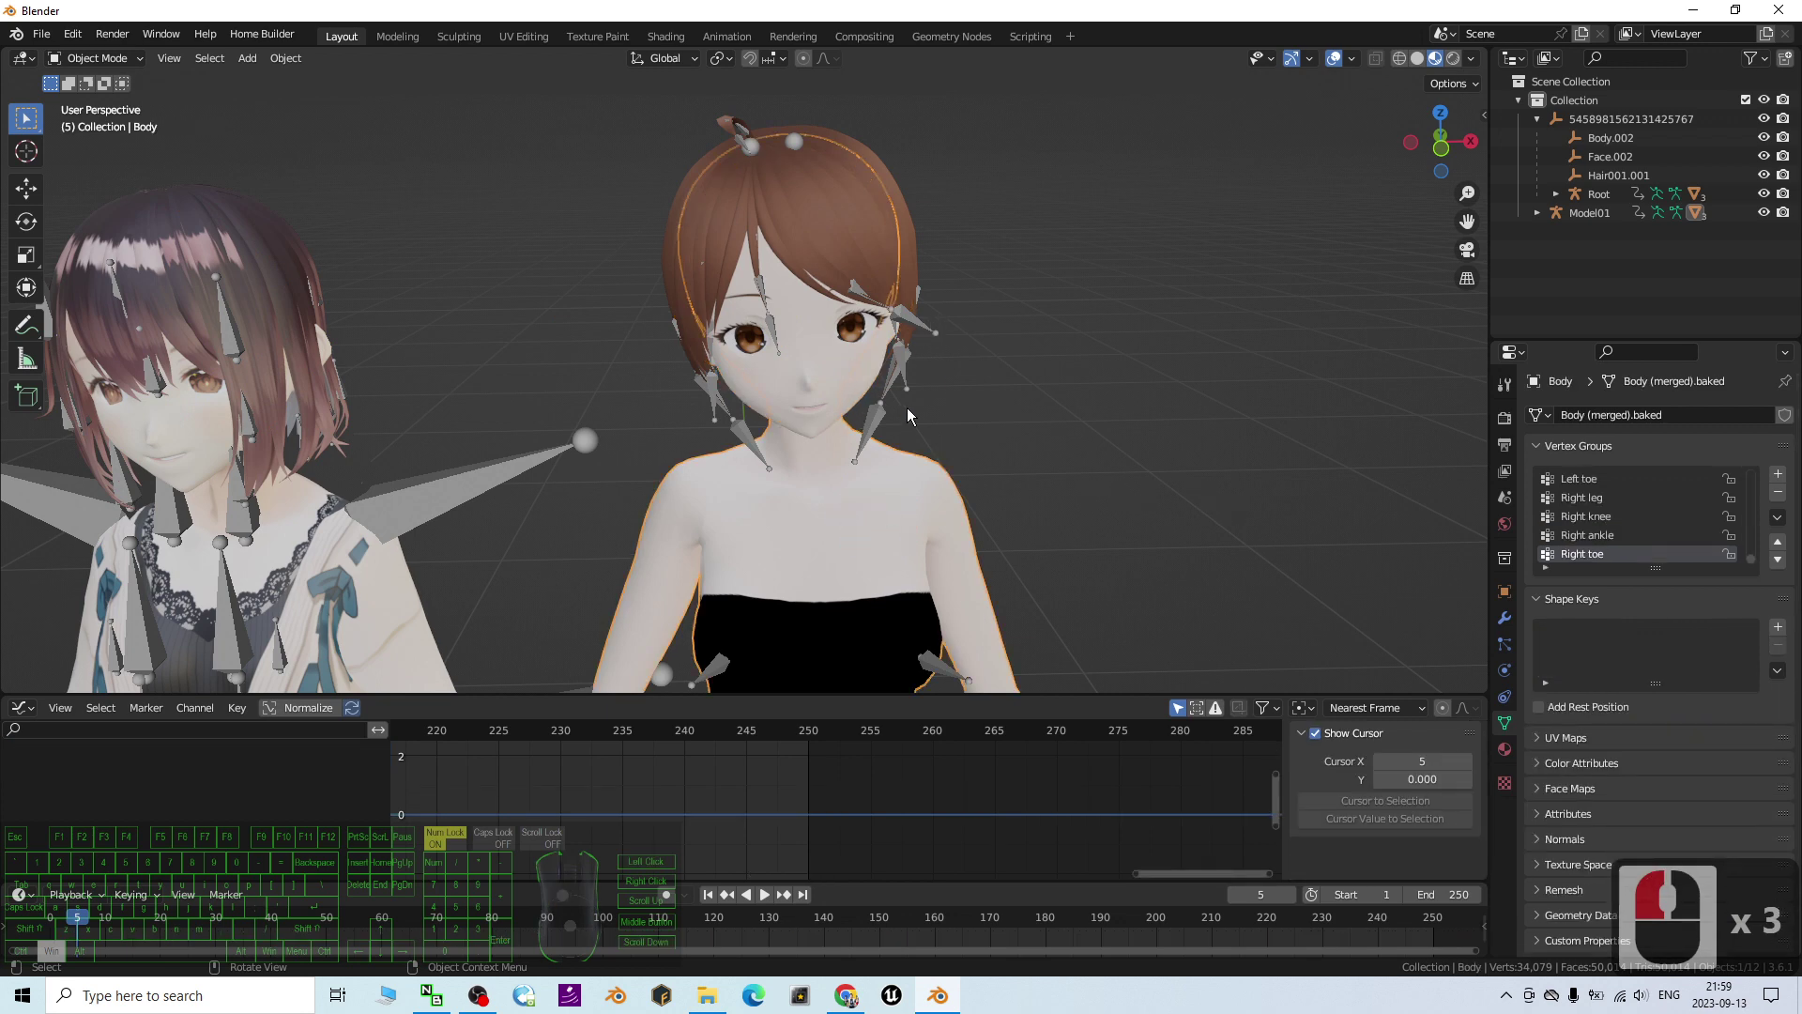
{"action": "left_click", "coordinate": [867, 372]}
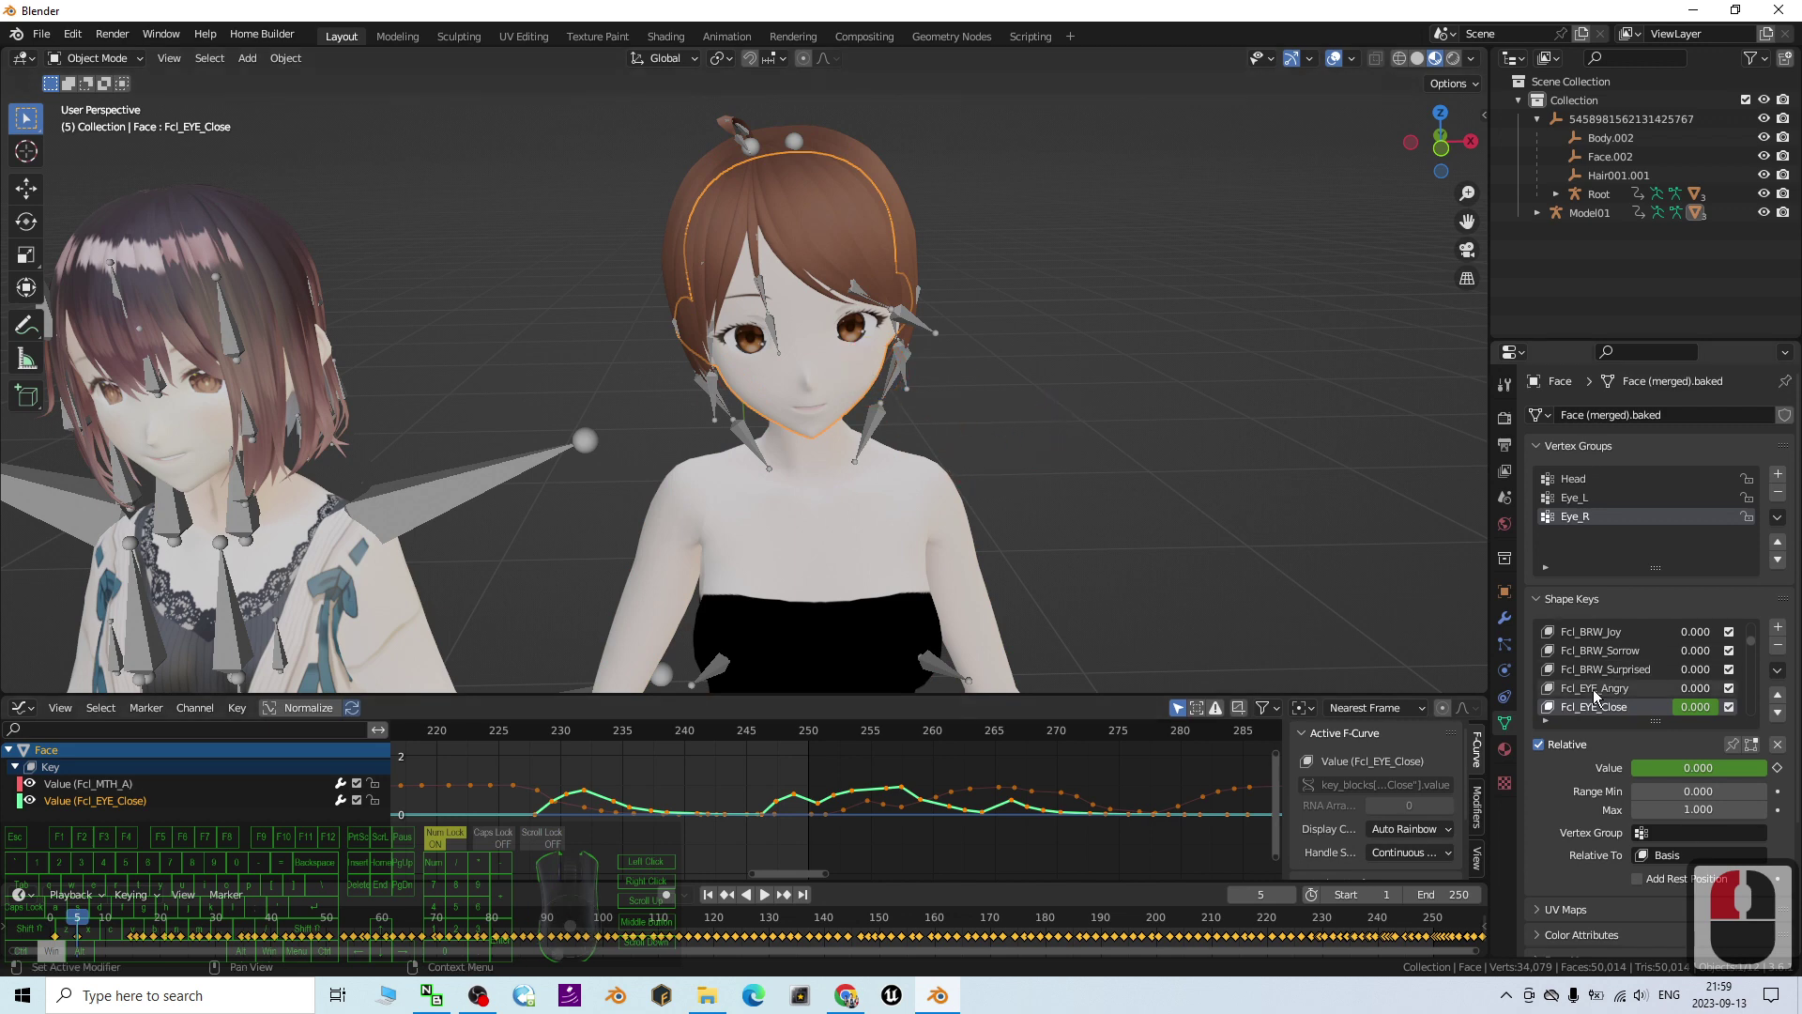
{"action": "left_click", "coordinate": [209, 432]}
{"action": "left_click", "coordinate": [554, 779]}
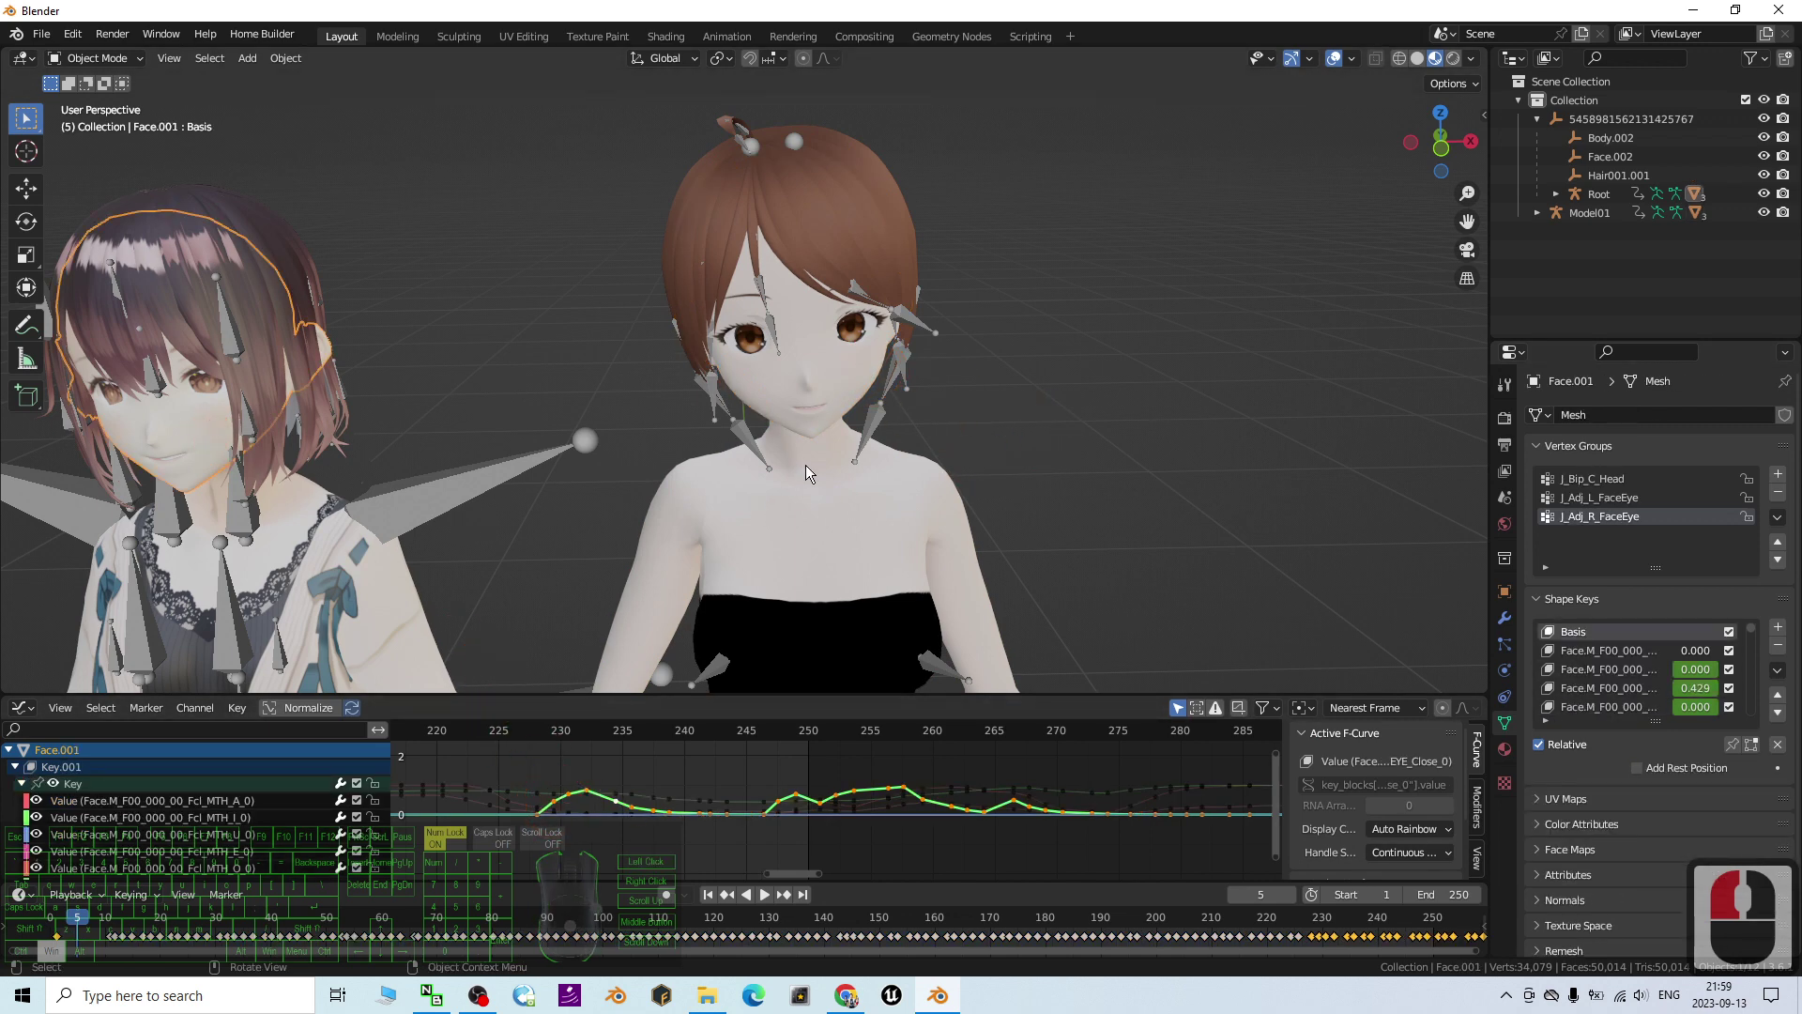
{"action": "left_click", "coordinate": [846, 384]}
{"action": "scroll", "coordinate": [837, 380], "scroll_direction": "up", "scroll_amount": 2}
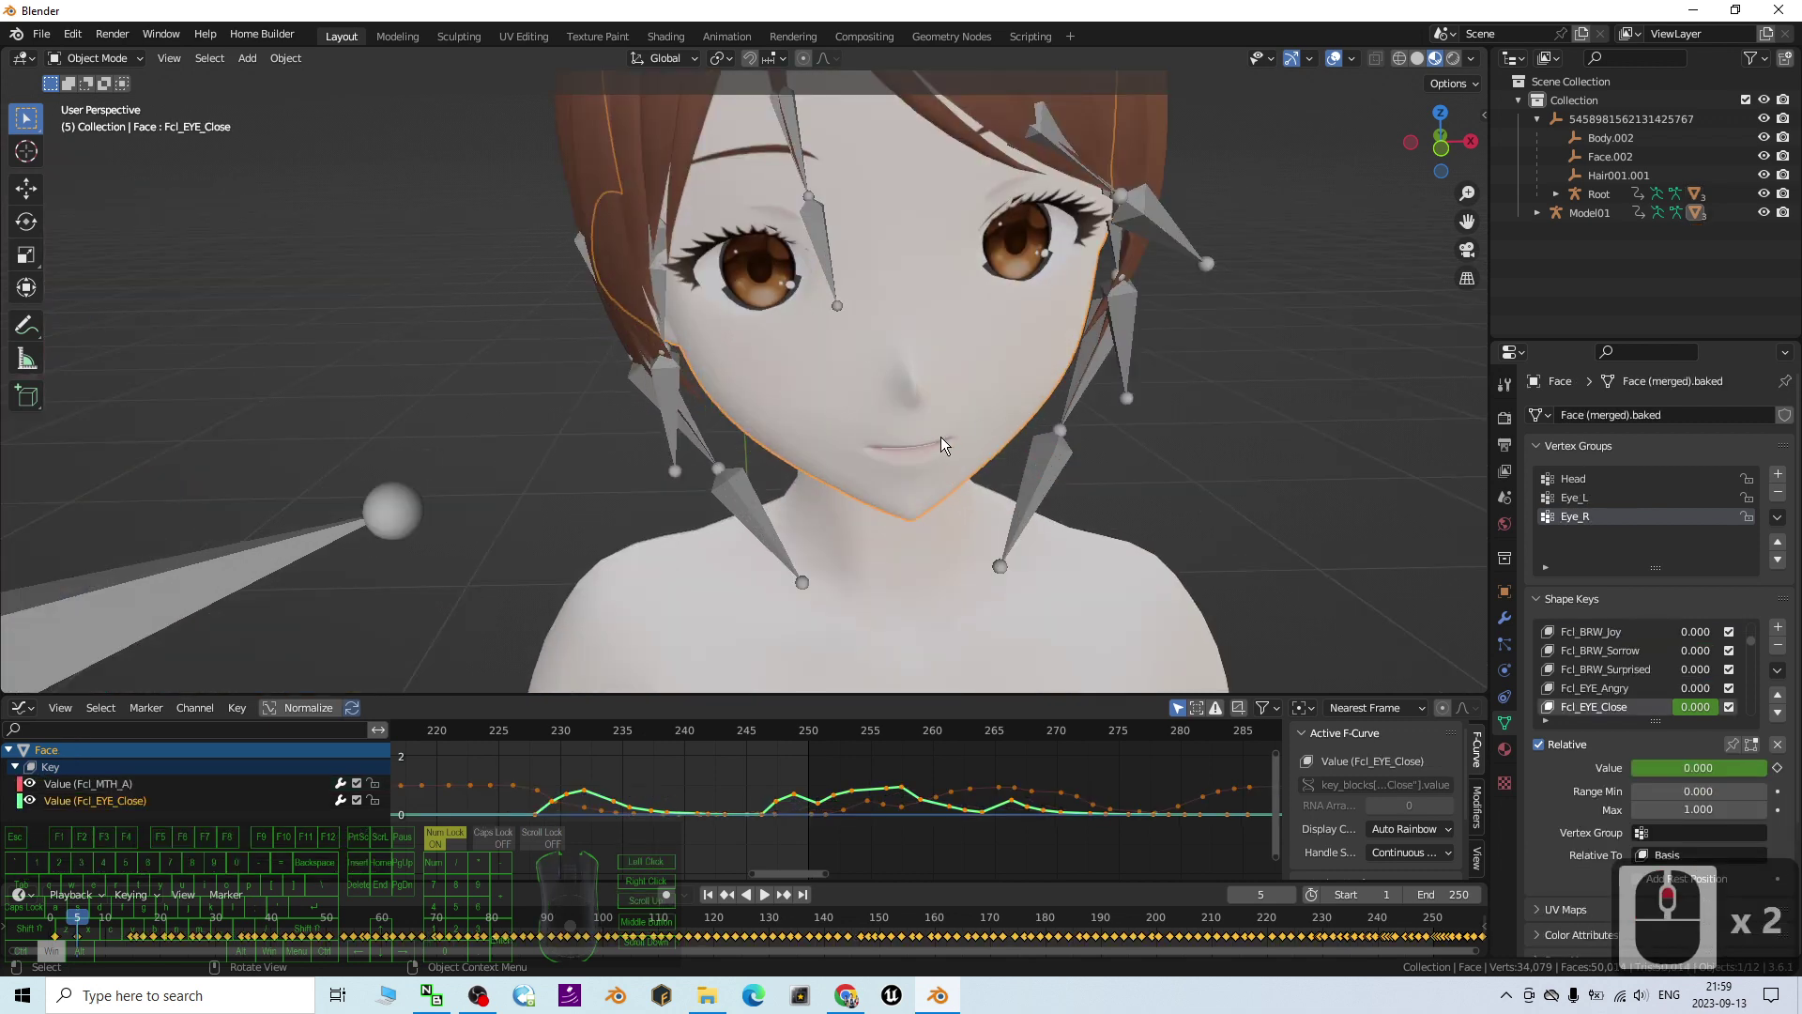
{"action": "scroll", "coordinate": [860, 560], "scroll_direction": "down", "scroll_amount": 2}
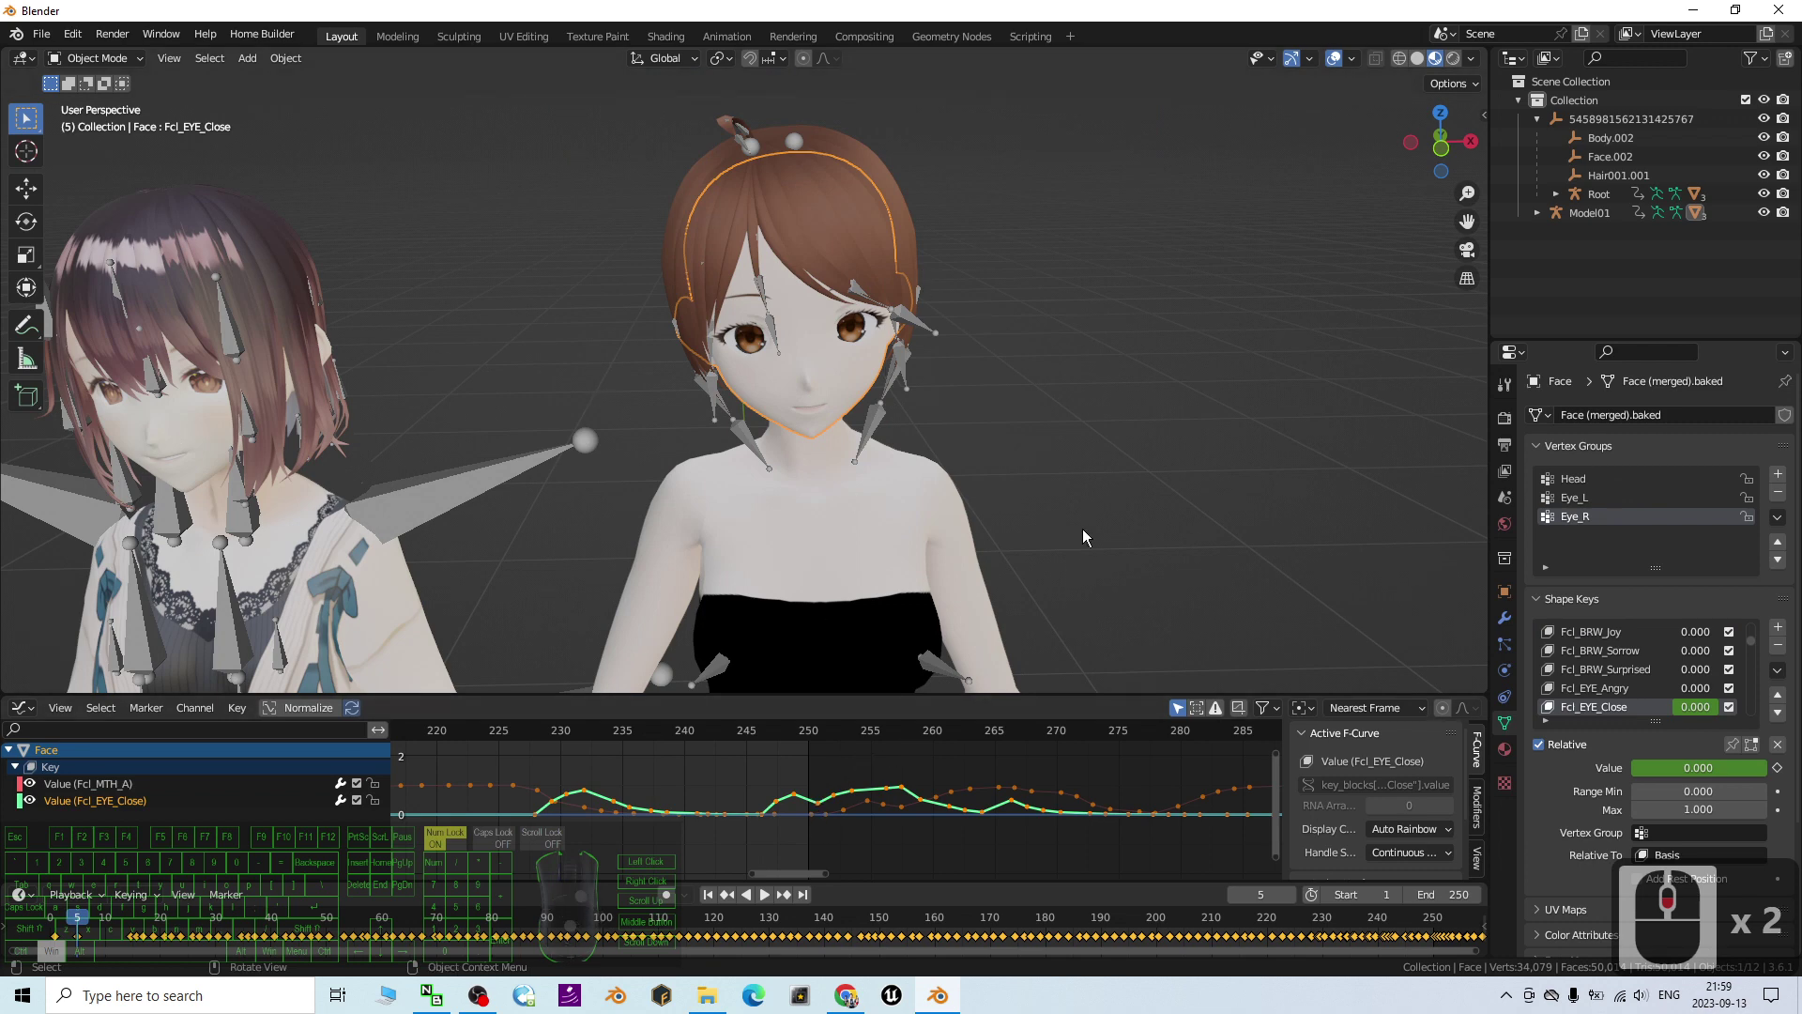
{"action": "scroll", "coordinate": [1061, 516], "scroll_direction": "down", "scroll_amount": 2}
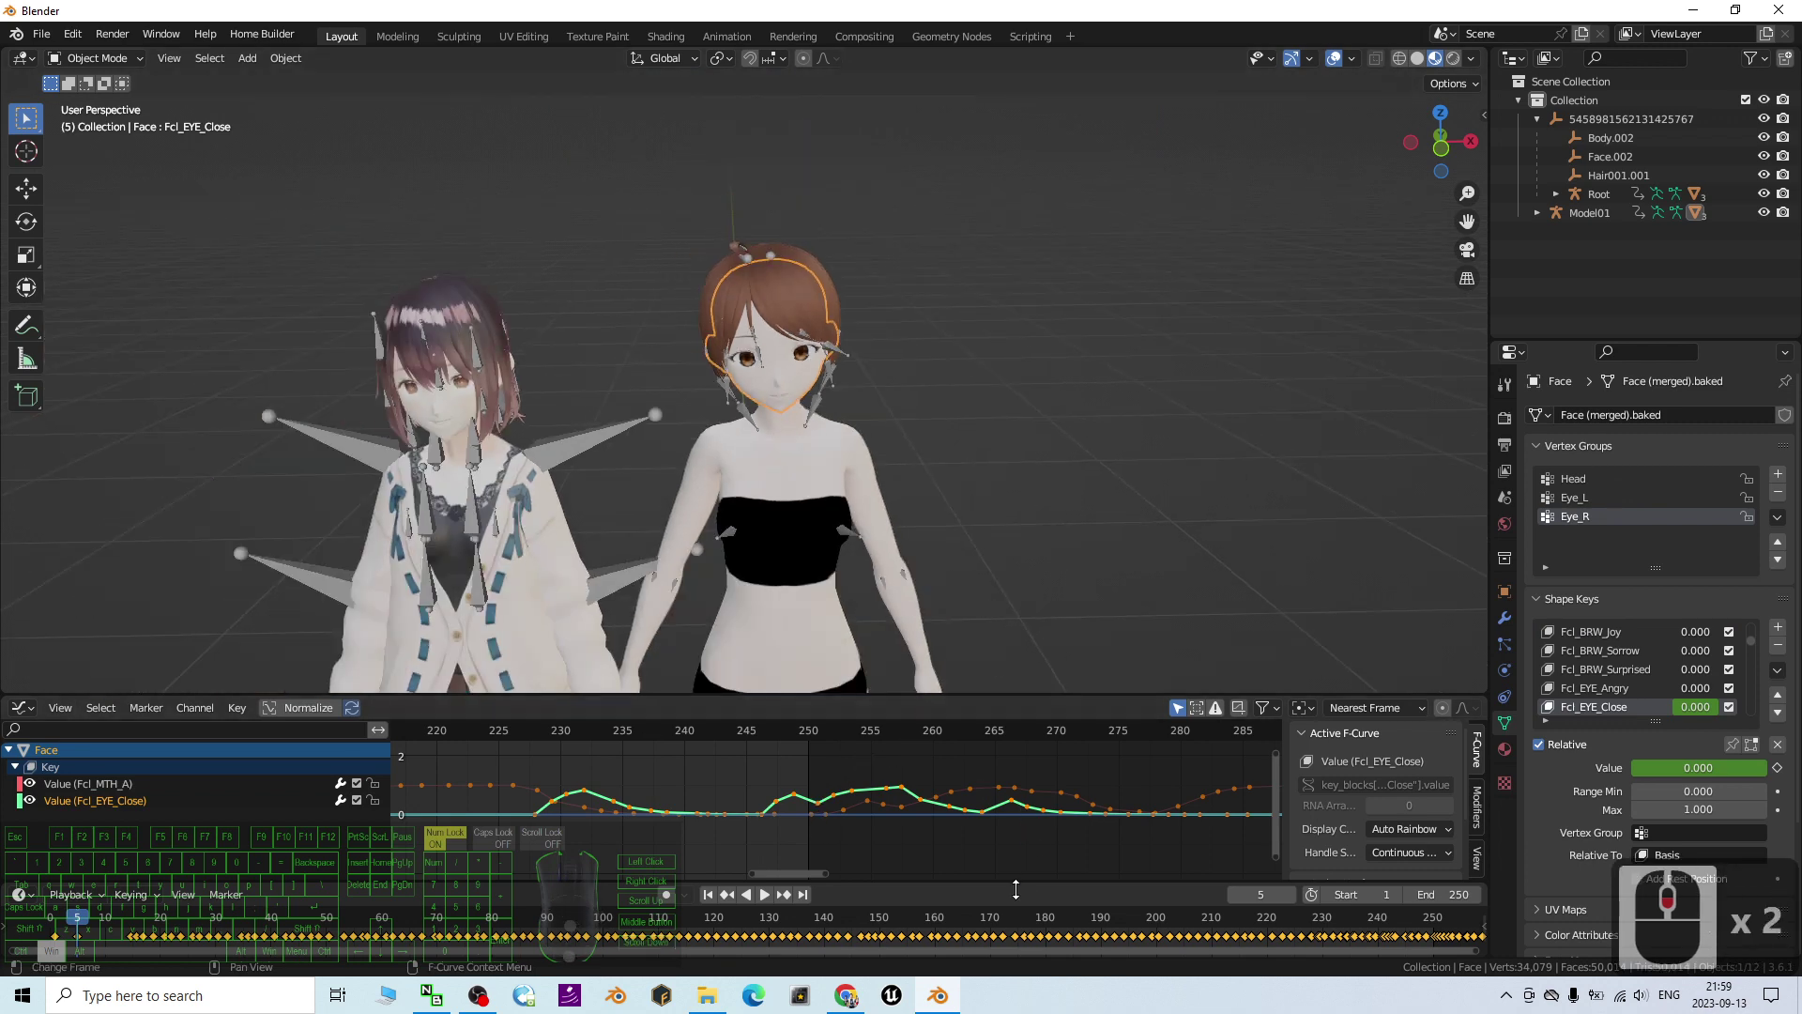
{"action": "left_click", "coordinate": [847, 995]}
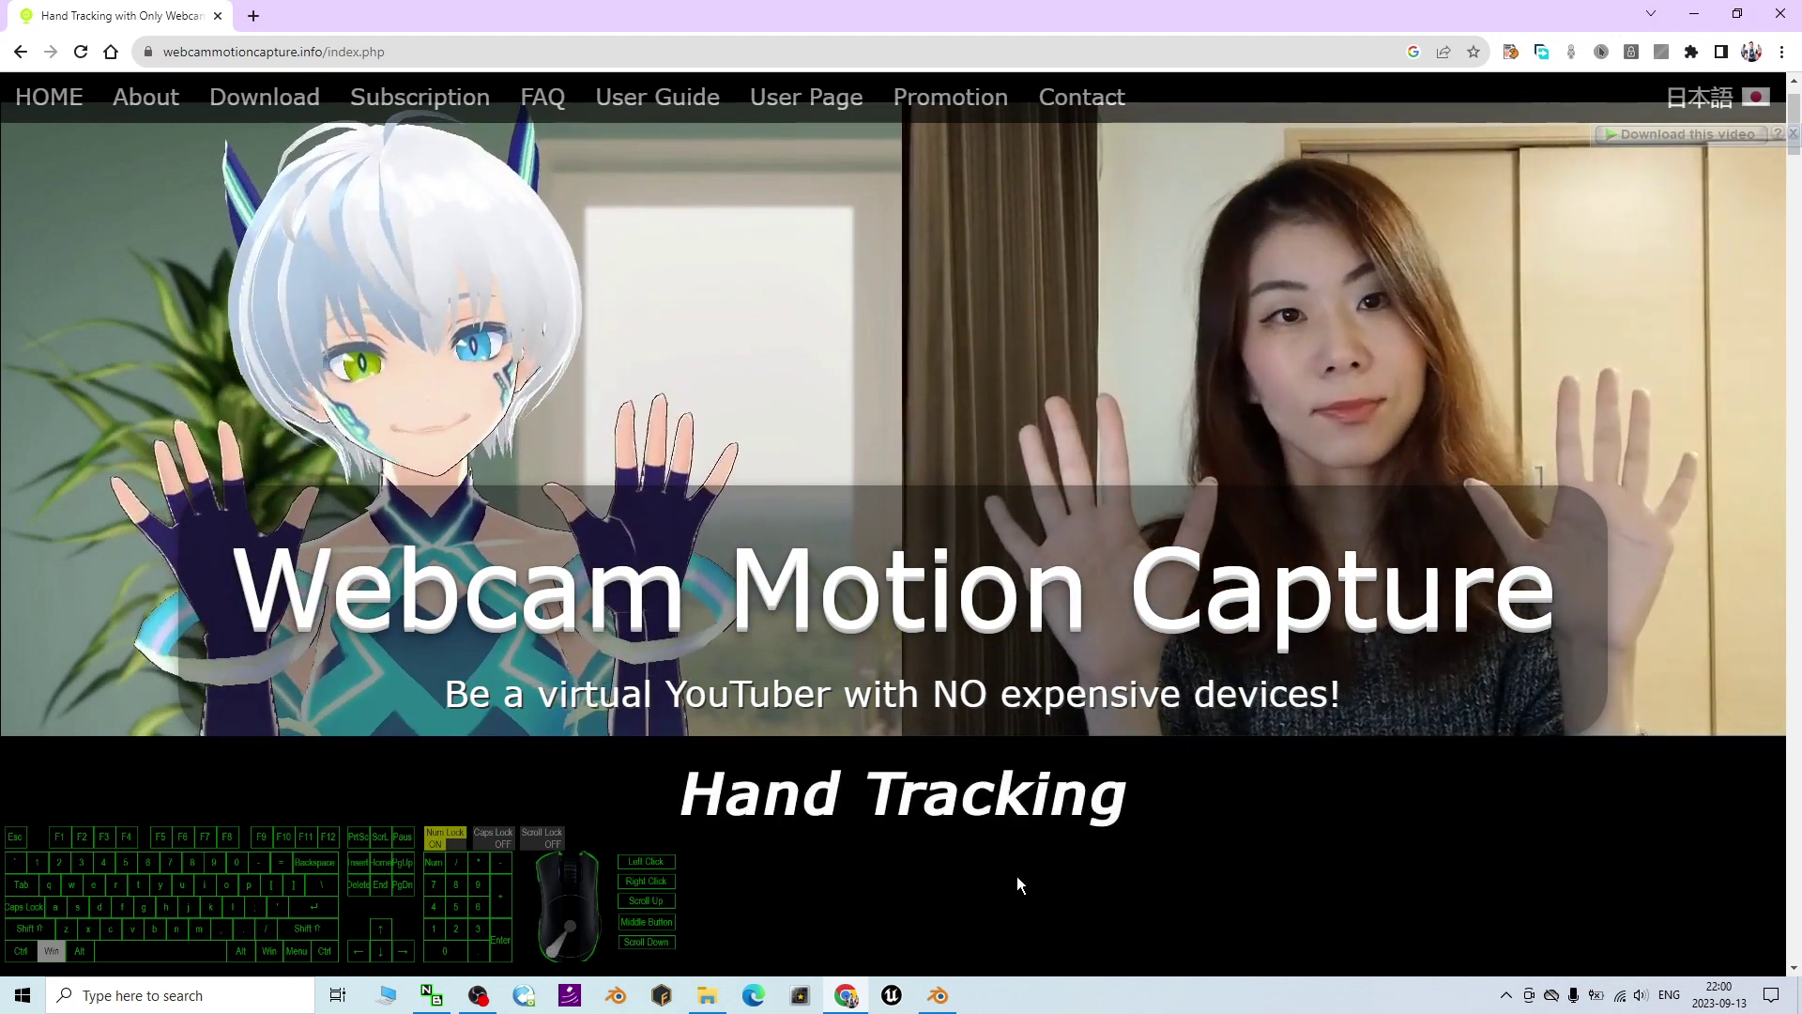
{"action": "left_click", "coordinate": [940, 996]}
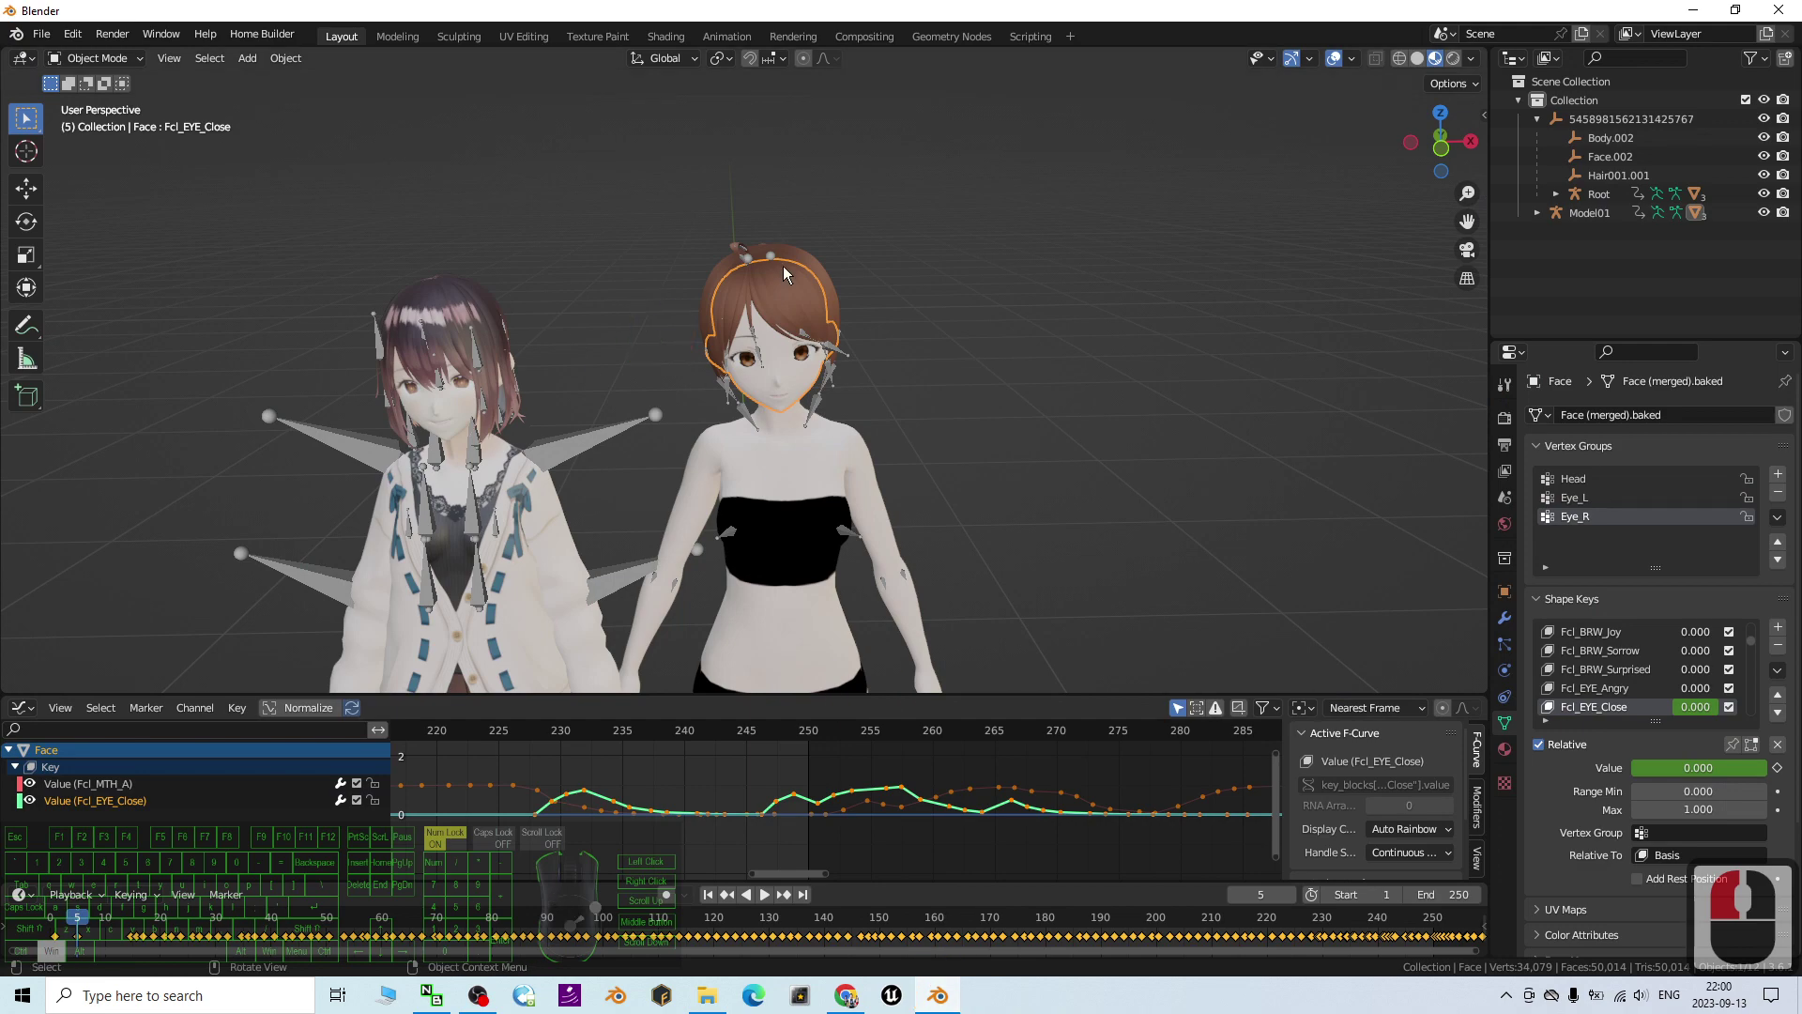
{"action": "left_click", "coordinate": [941, 997]}
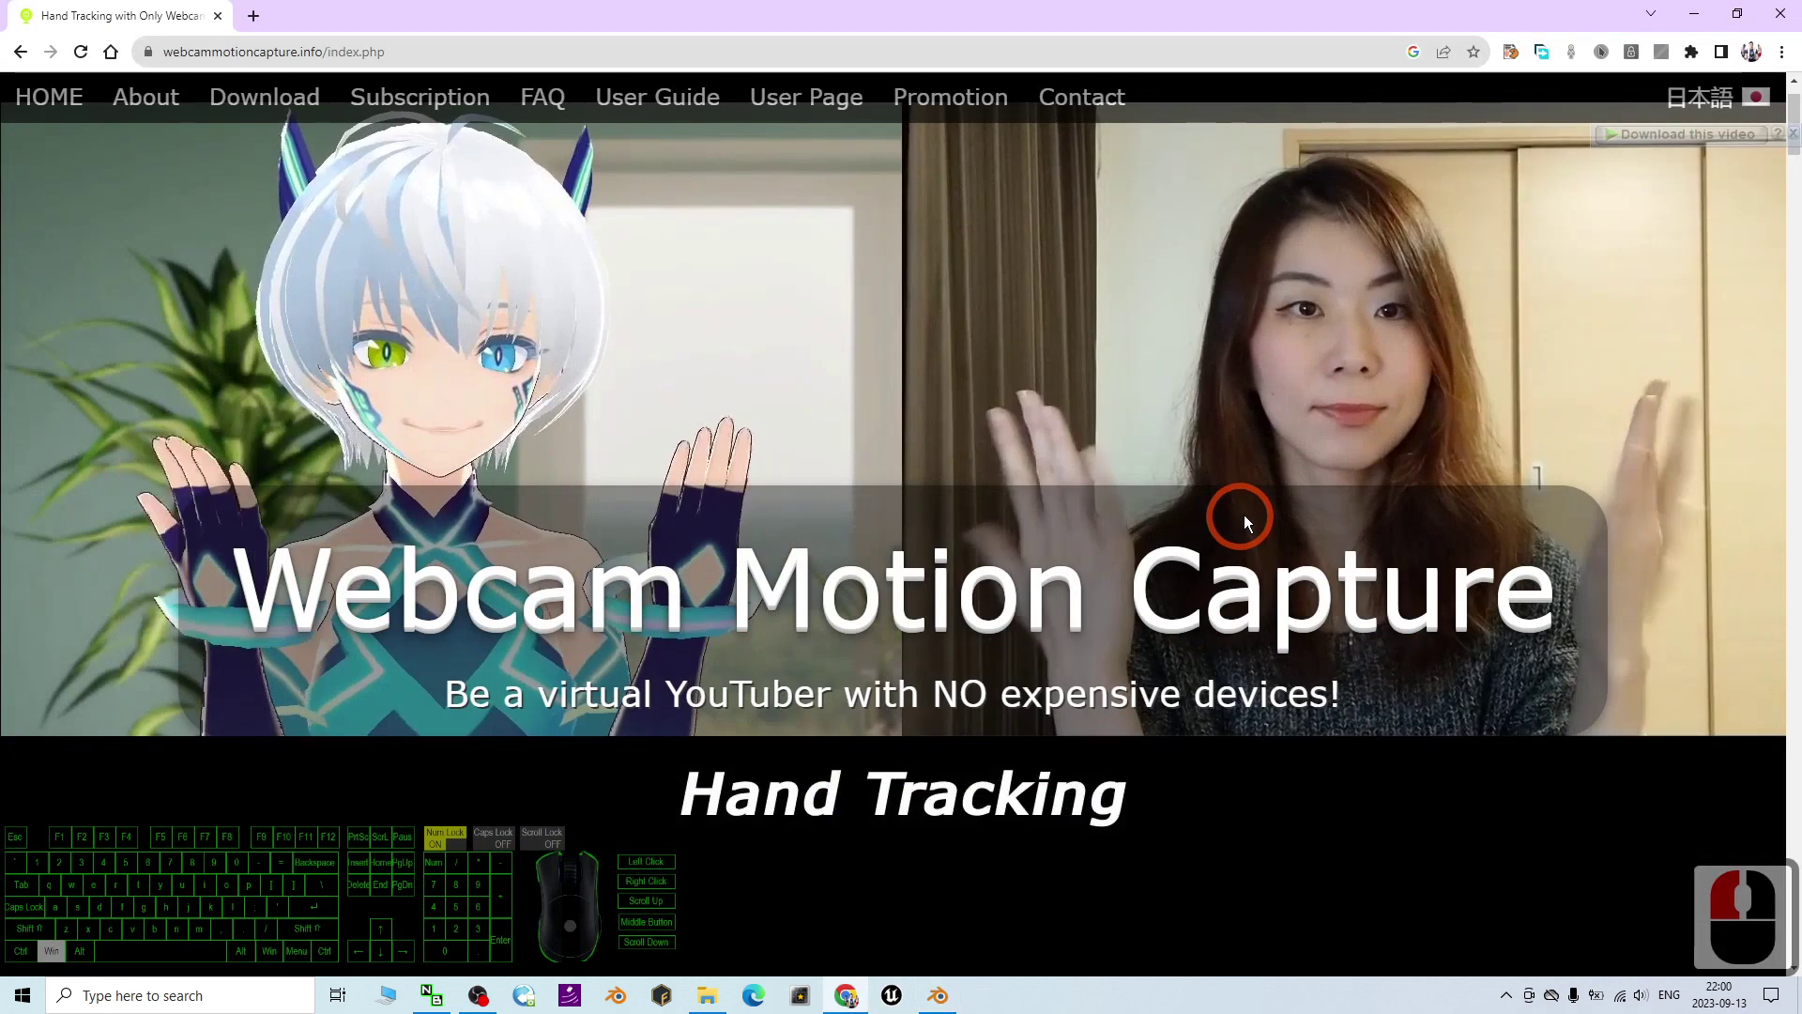